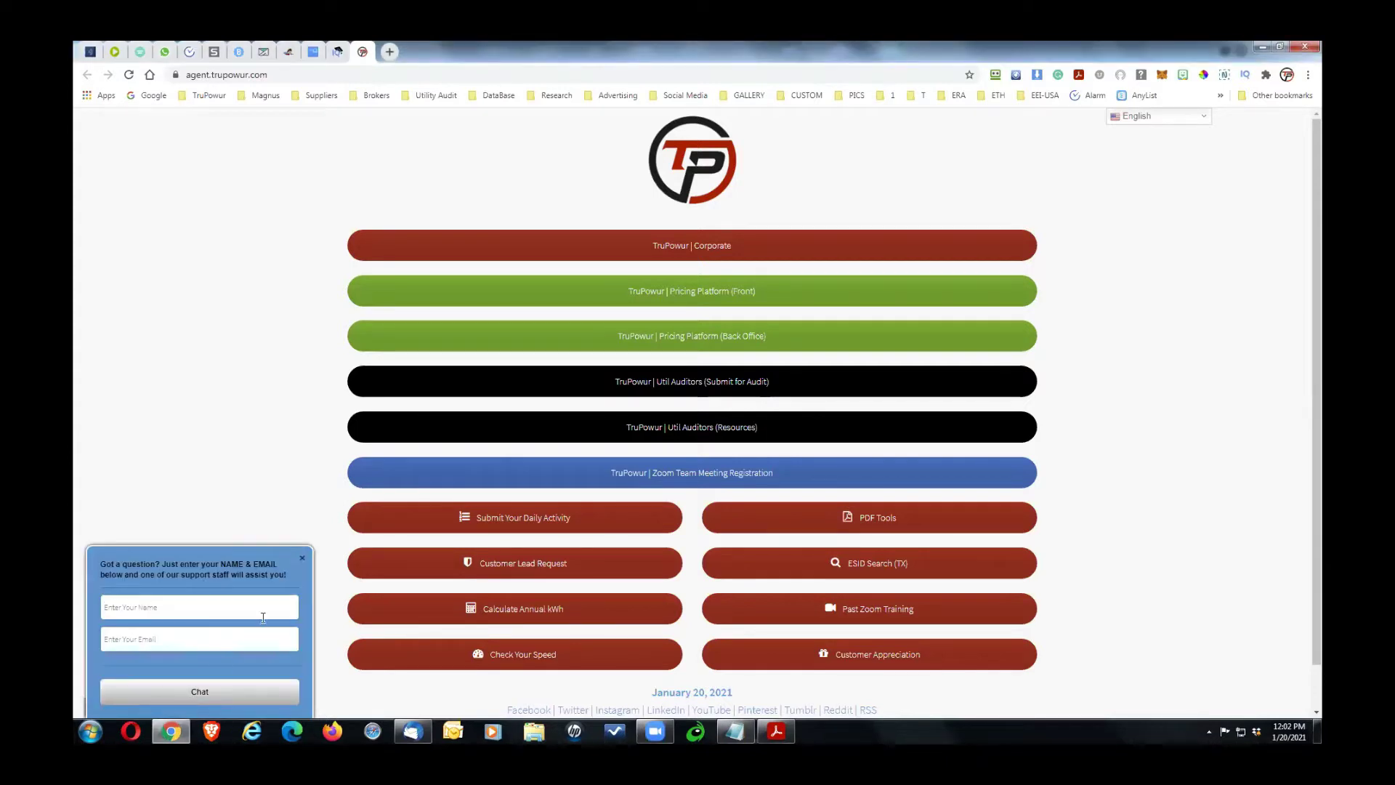
# Step: Close the live-help chat, check the team-call email in Thunderbird, and return to the agent portal
pyautogui.click(301, 561)
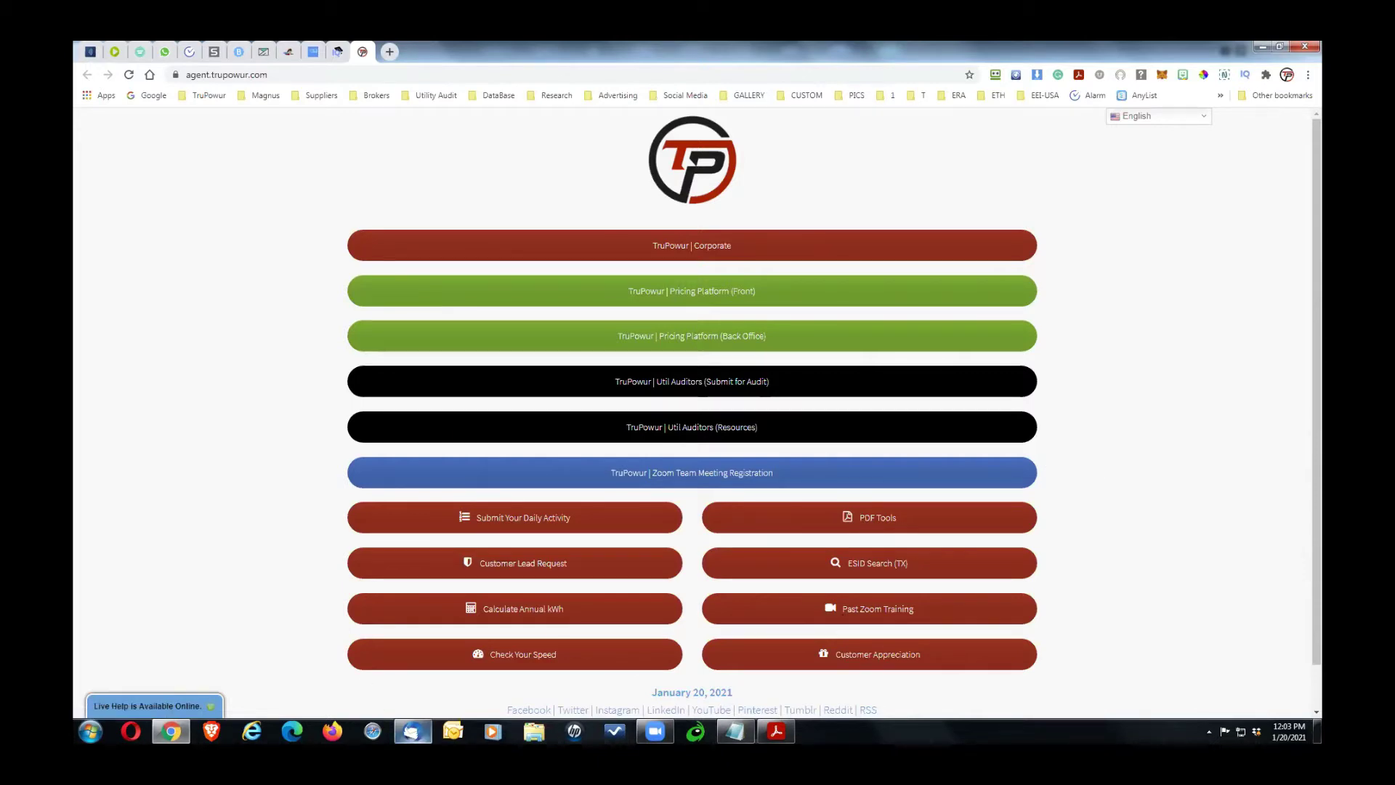
pyautogui.click(412, 730)
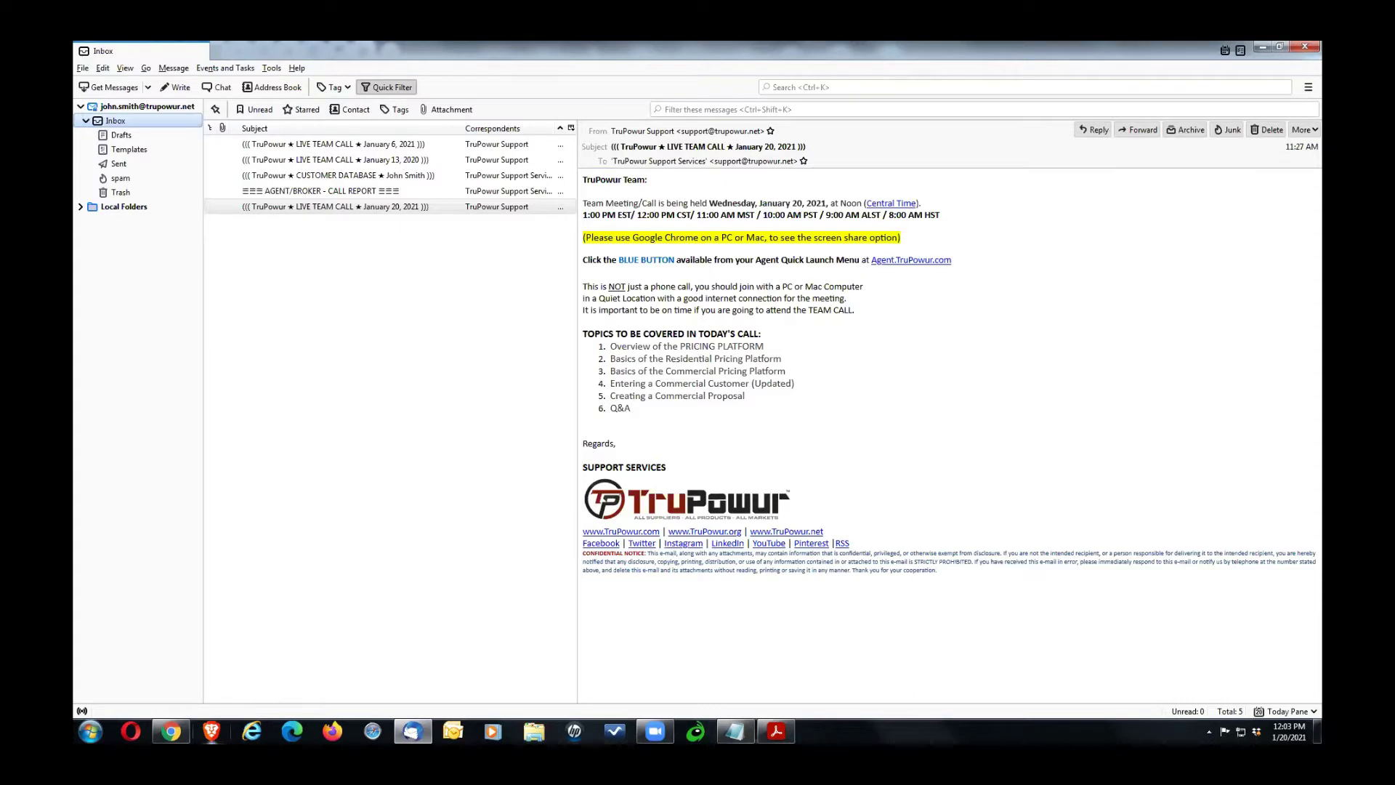
pyautogui.click(170, 730)
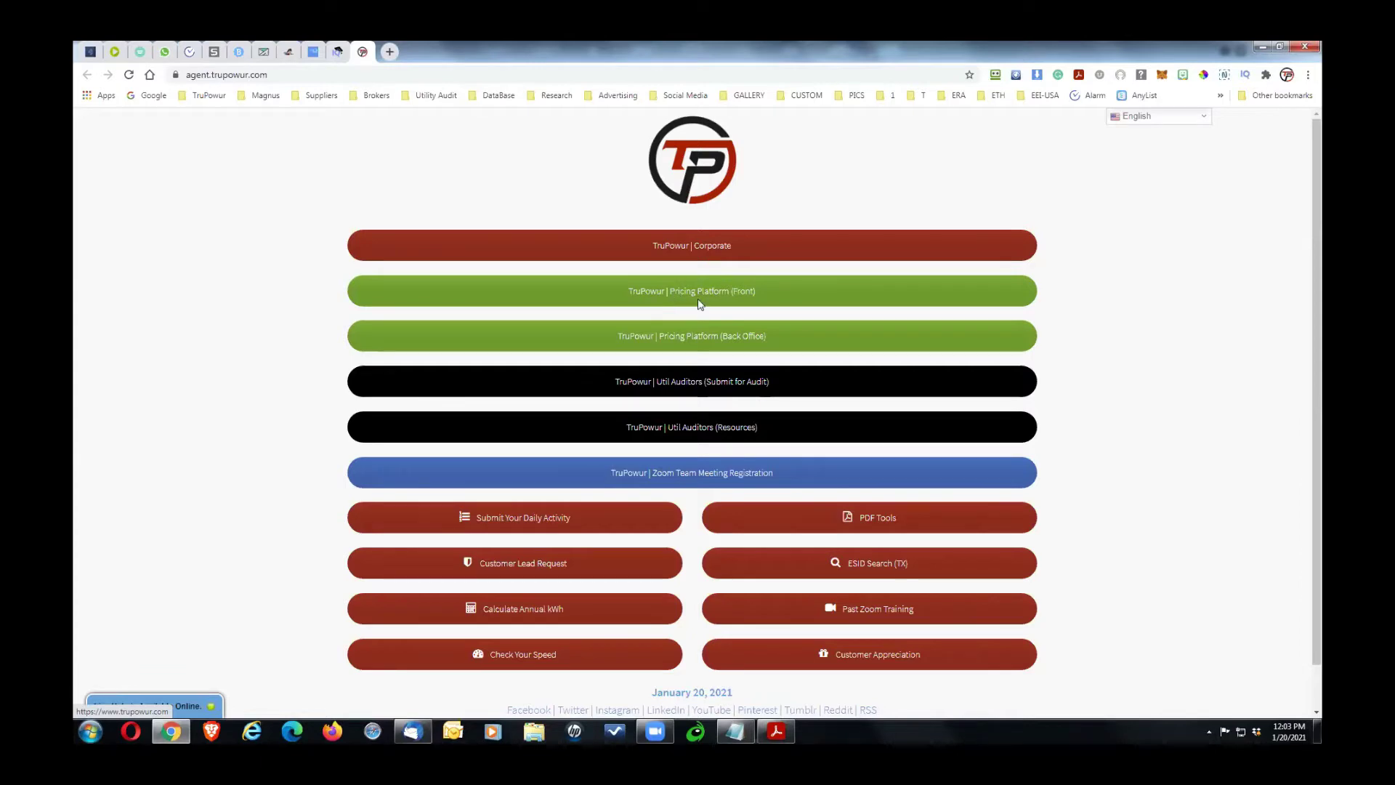
# Step: Apply the agent's sales code on the Compare Energy Rates site, then close that tab
pyautogui.click(699, 303)
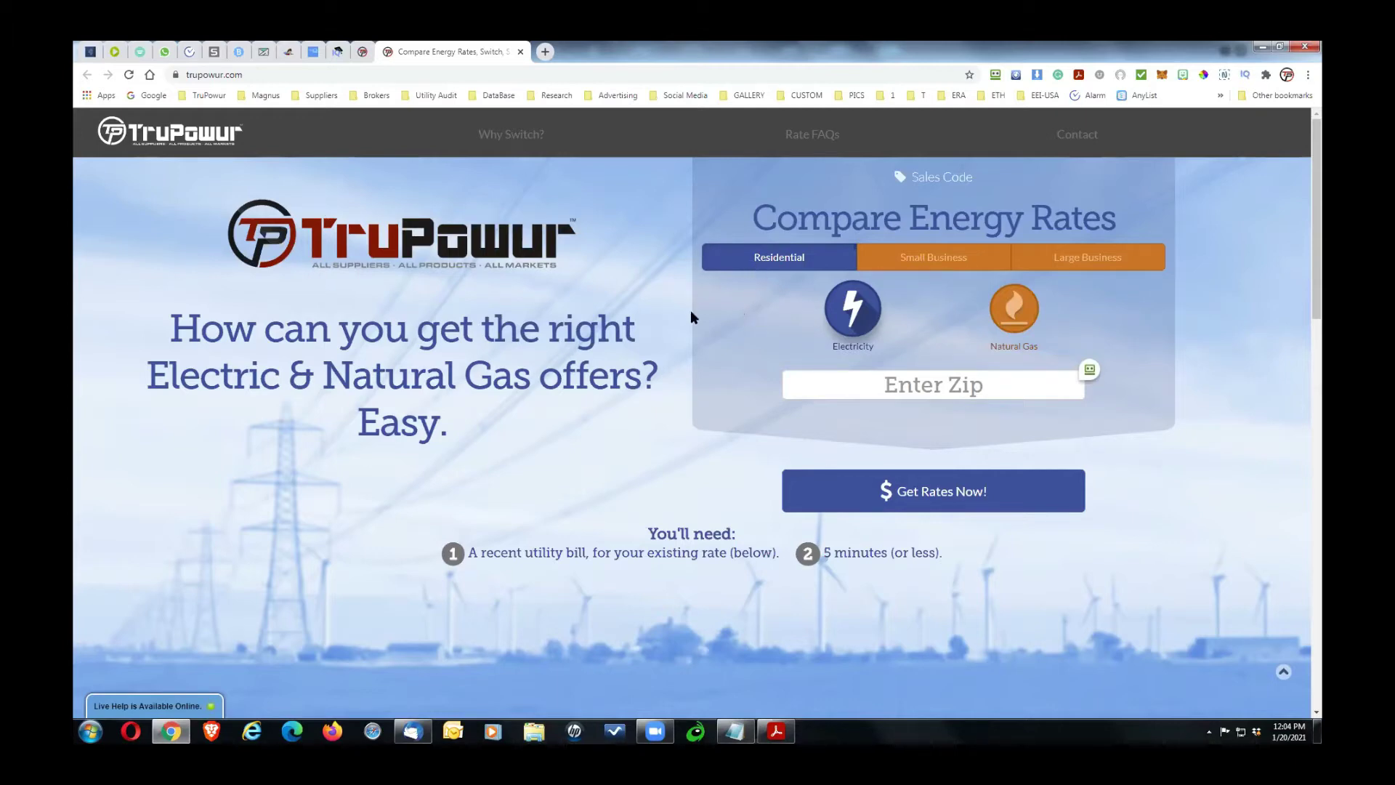
pyautogui.click(923, 392)
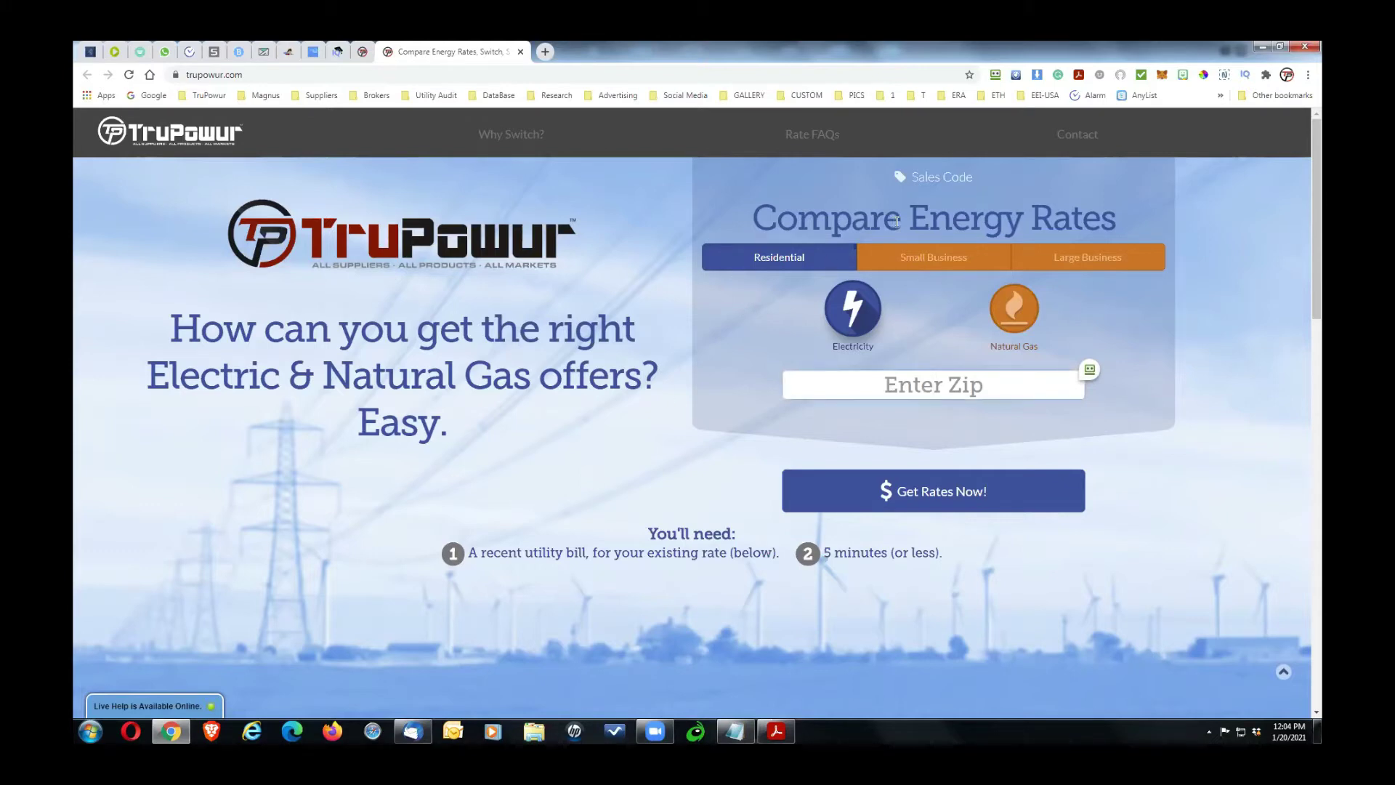
pyautogui.click(930, 179)
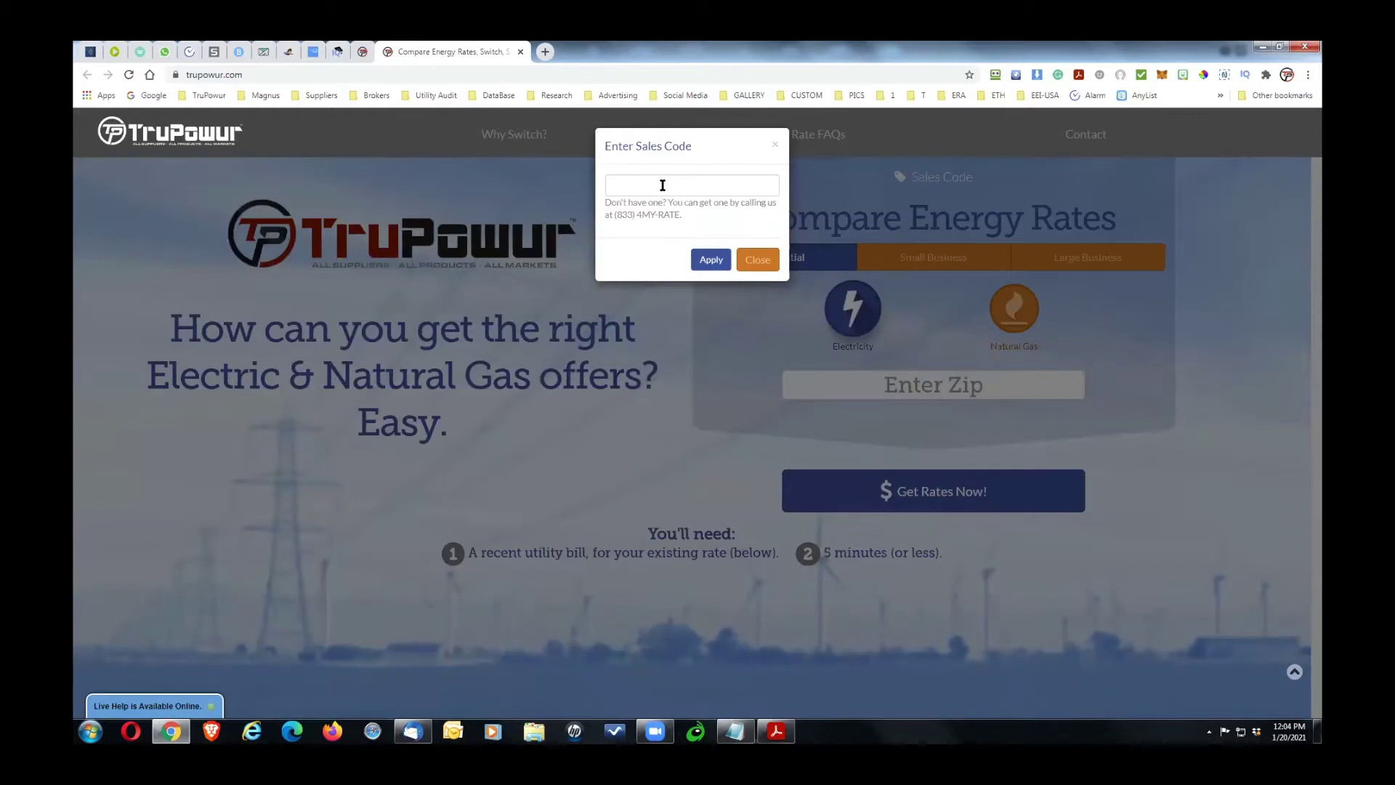
pyautogui.click(662, 185)
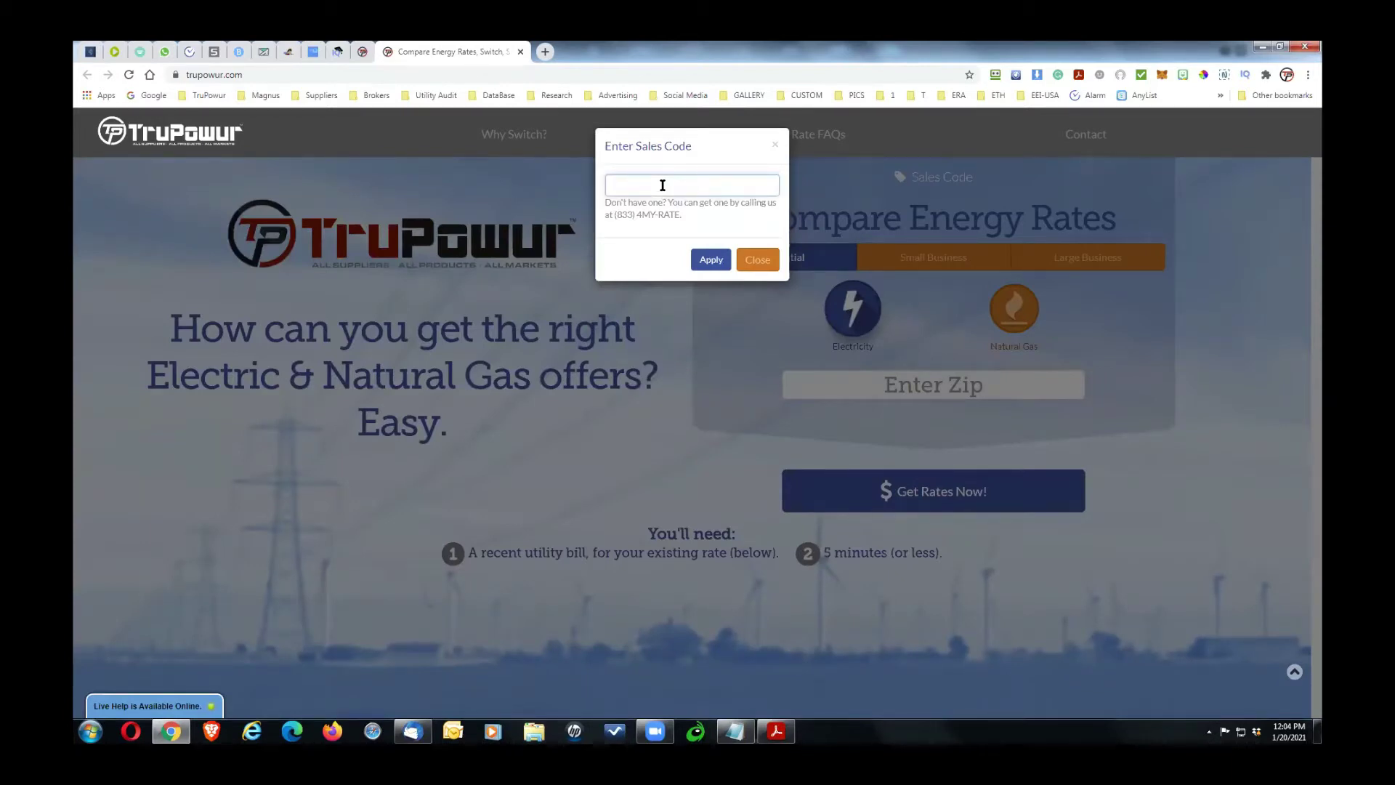
pyautogui.click(717, 260)
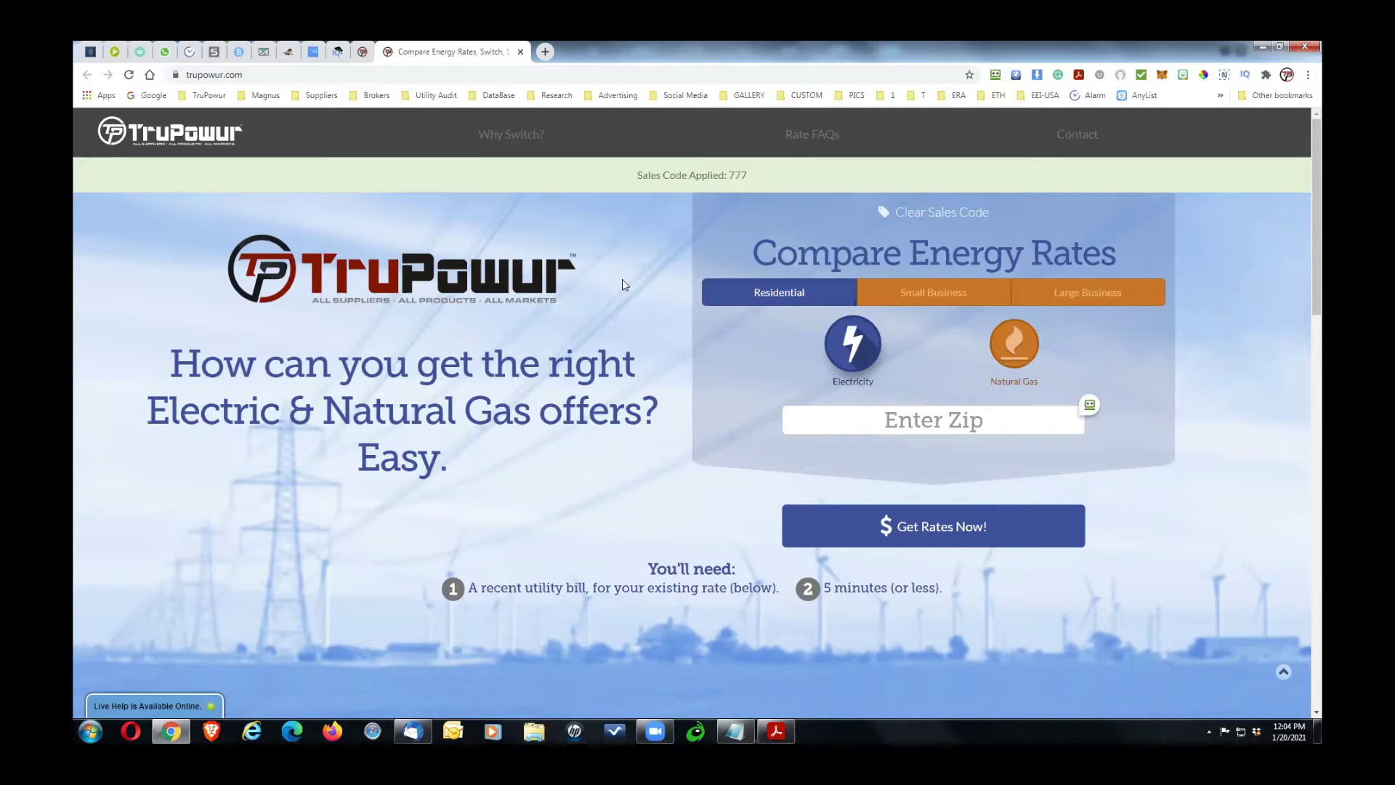
pyautogui.click(521, 52)
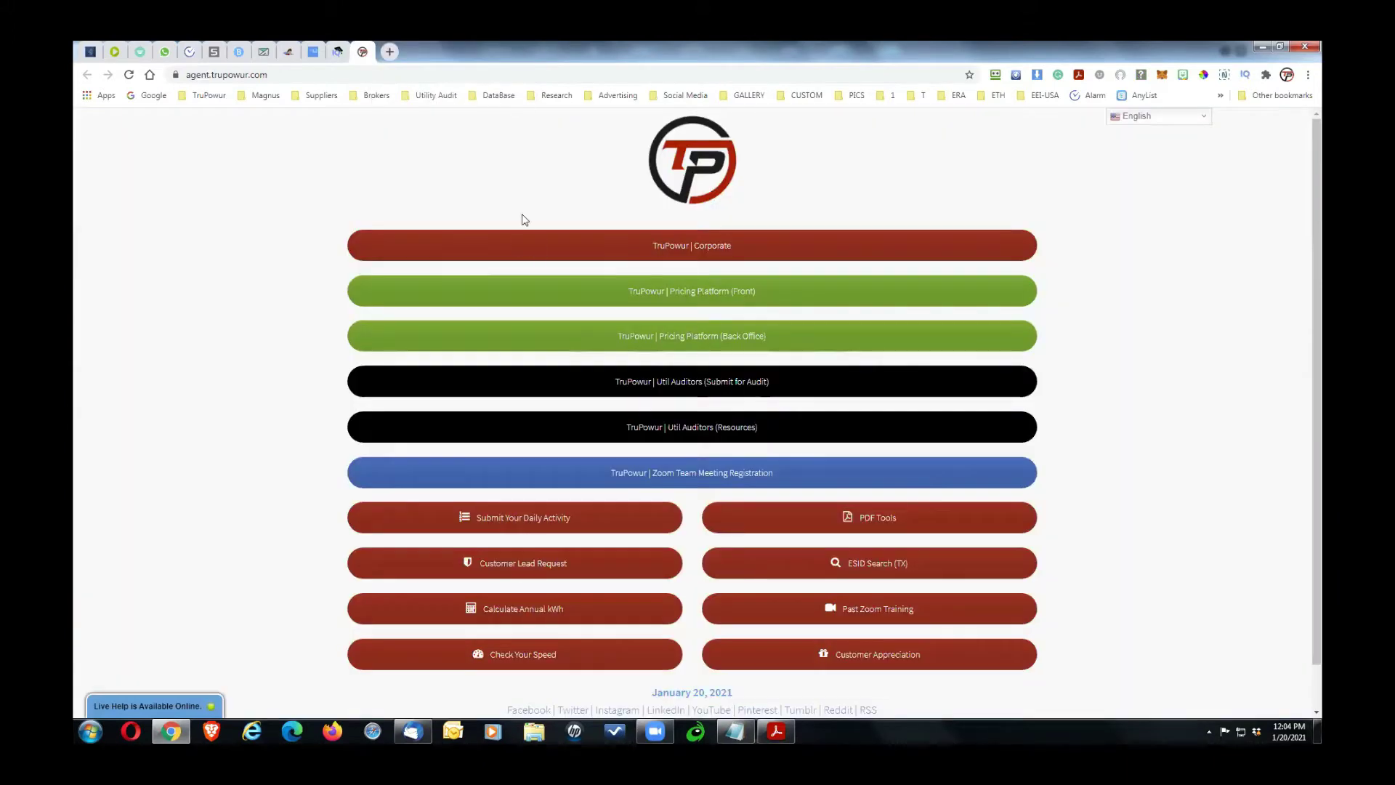
# Step: Reopen the front-end pricing platform and get residential rates for zip 75075
pyautogui.click(667, 290)
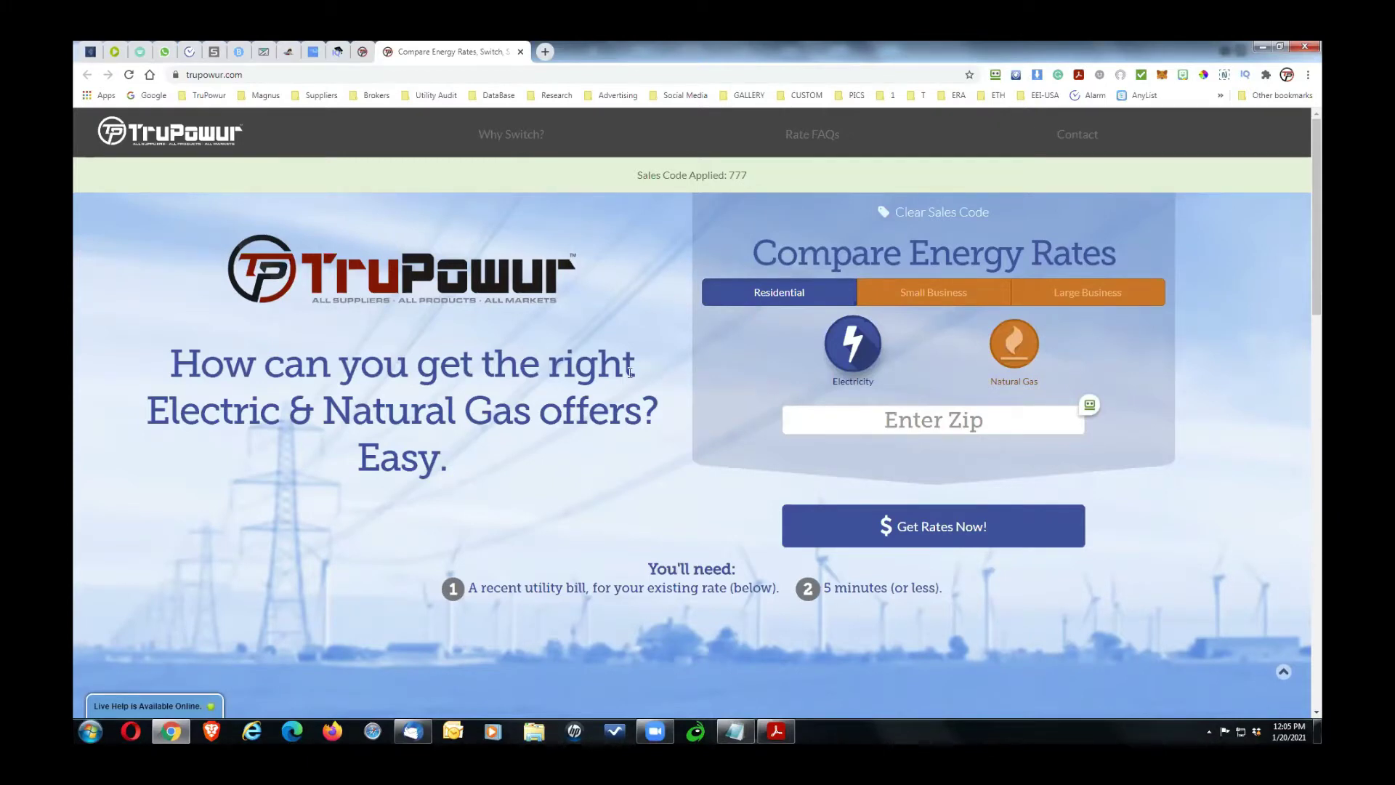
pyautogui.click(910, 423)
pyautogui.write('75075')
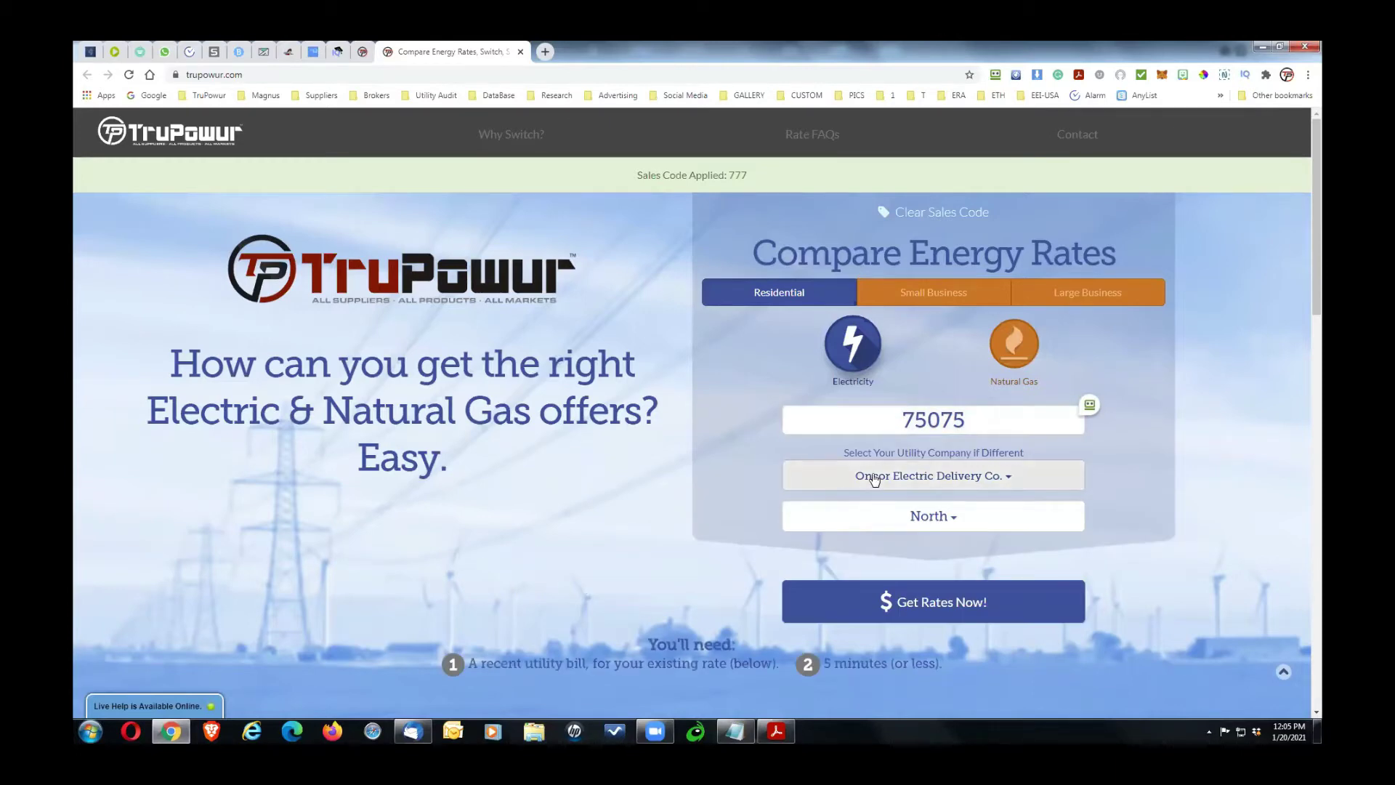
pyautogui.click(933, 607)
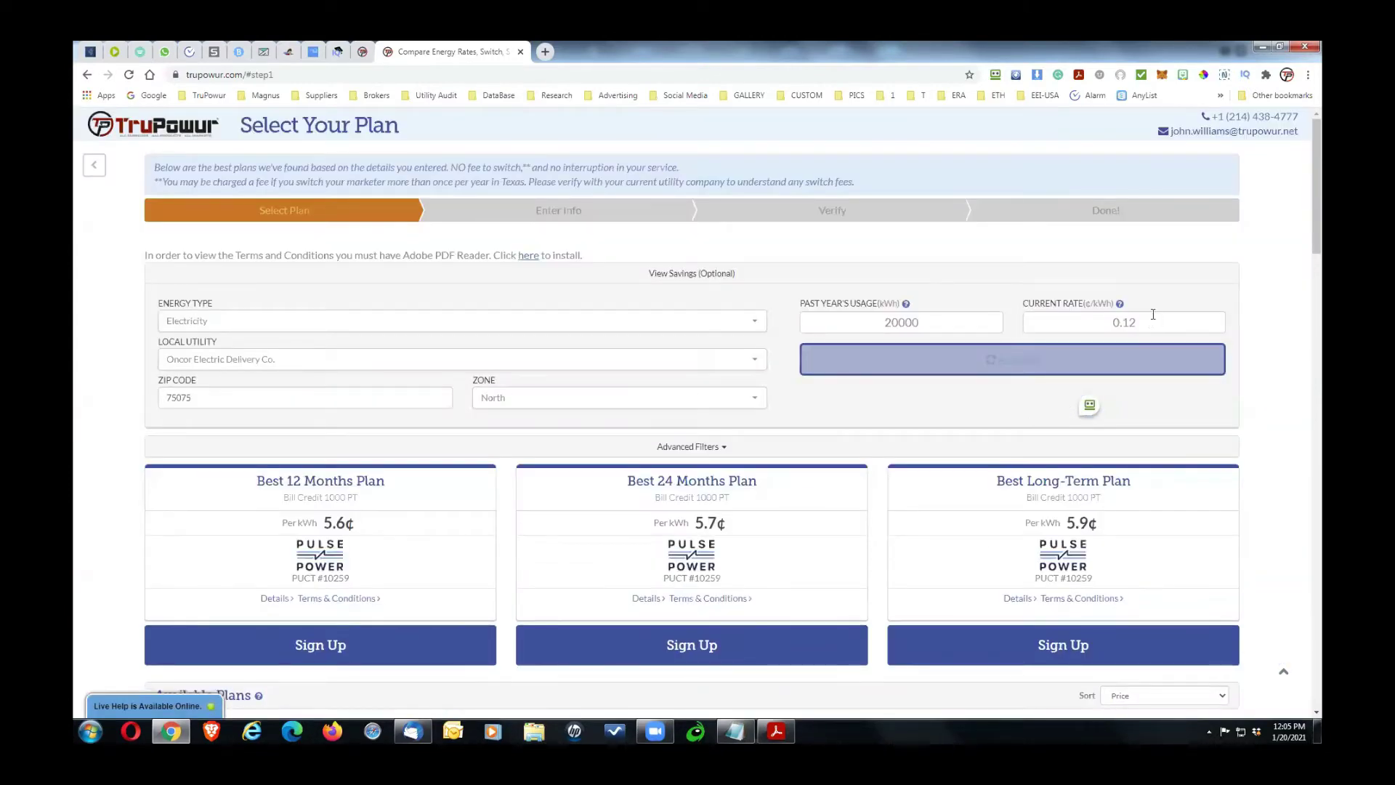
# Step: Re-quote plans with a current rate of 11 and past-year usage of 20000 kWh
pyautogui.doubleClick(1060, 322)
pyautogui.write('11')
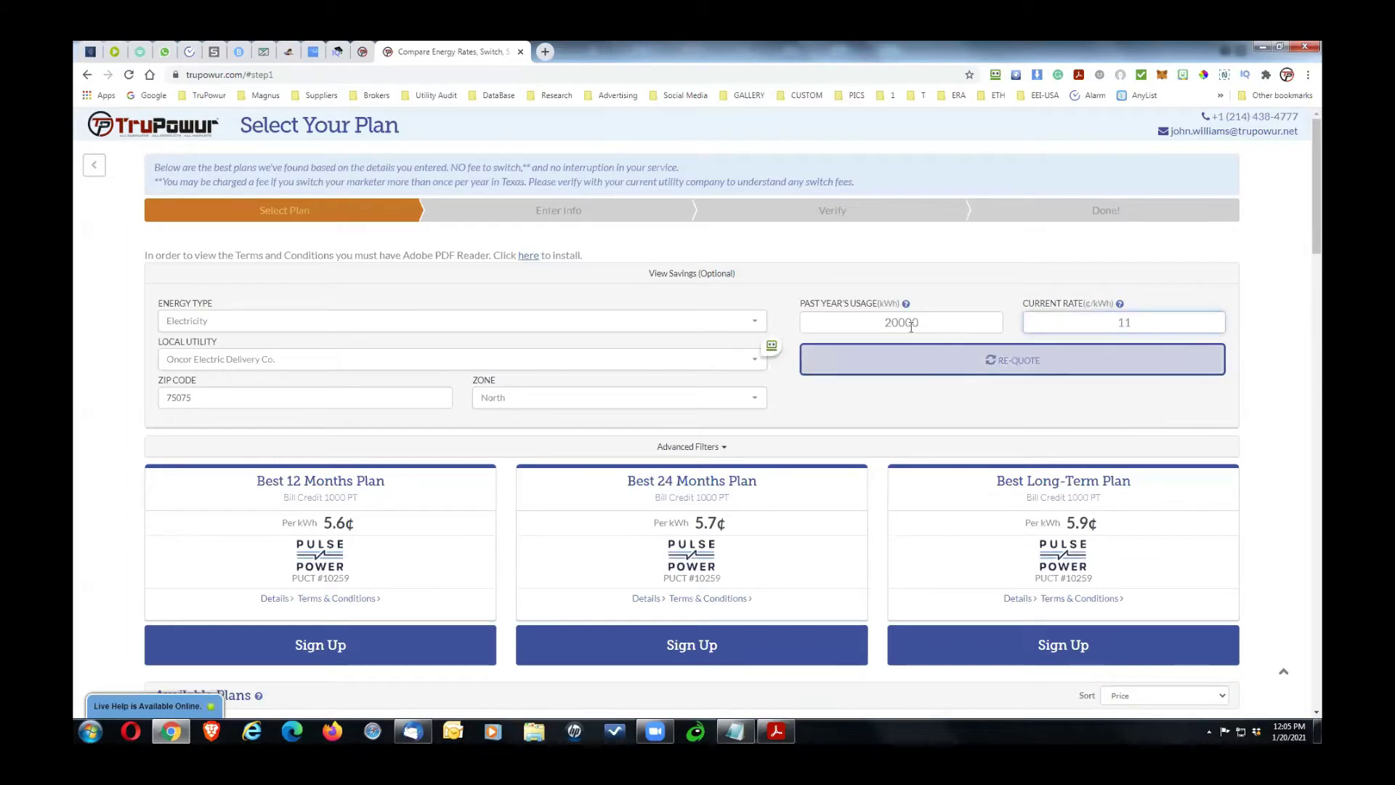
pyautogui.doubleClick(859, 321)
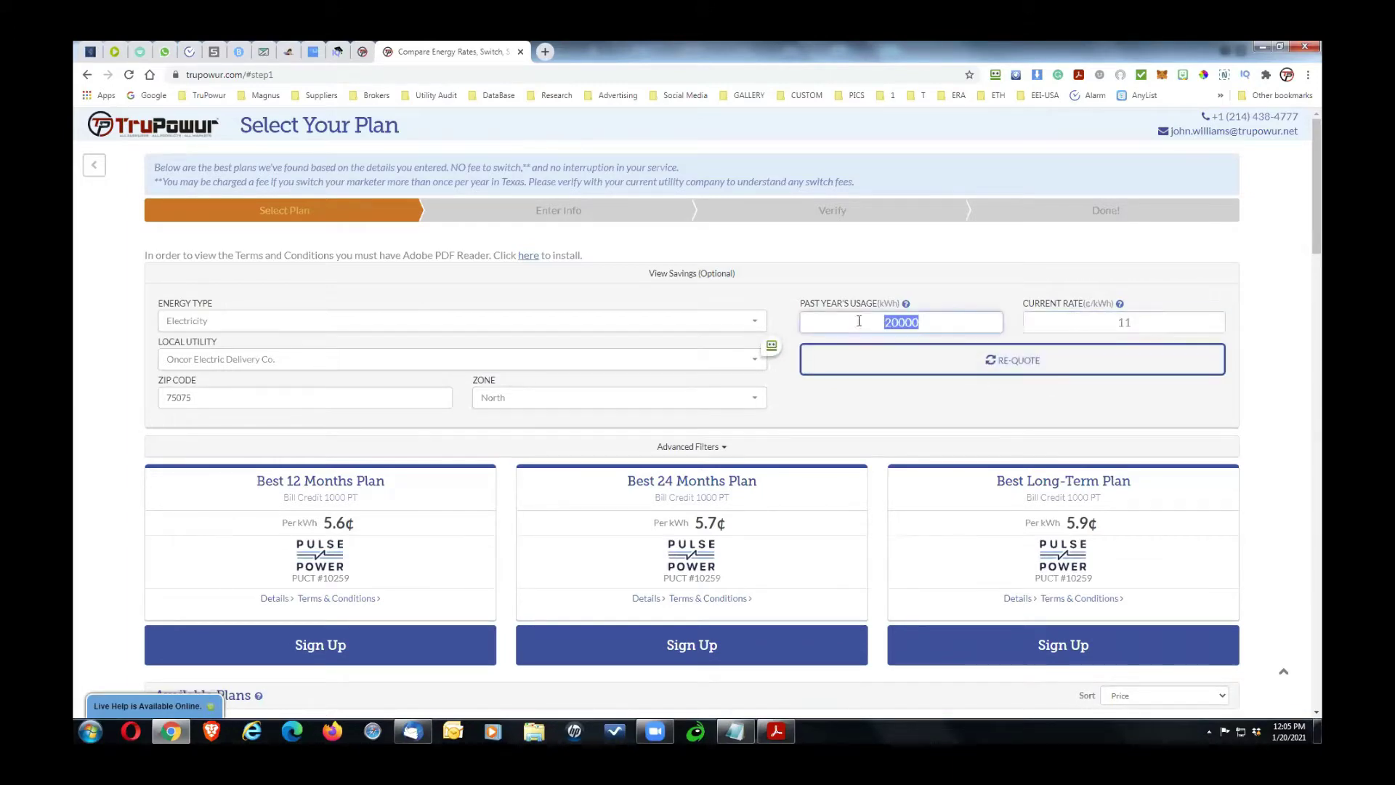
pyautogui.click(912, 415)
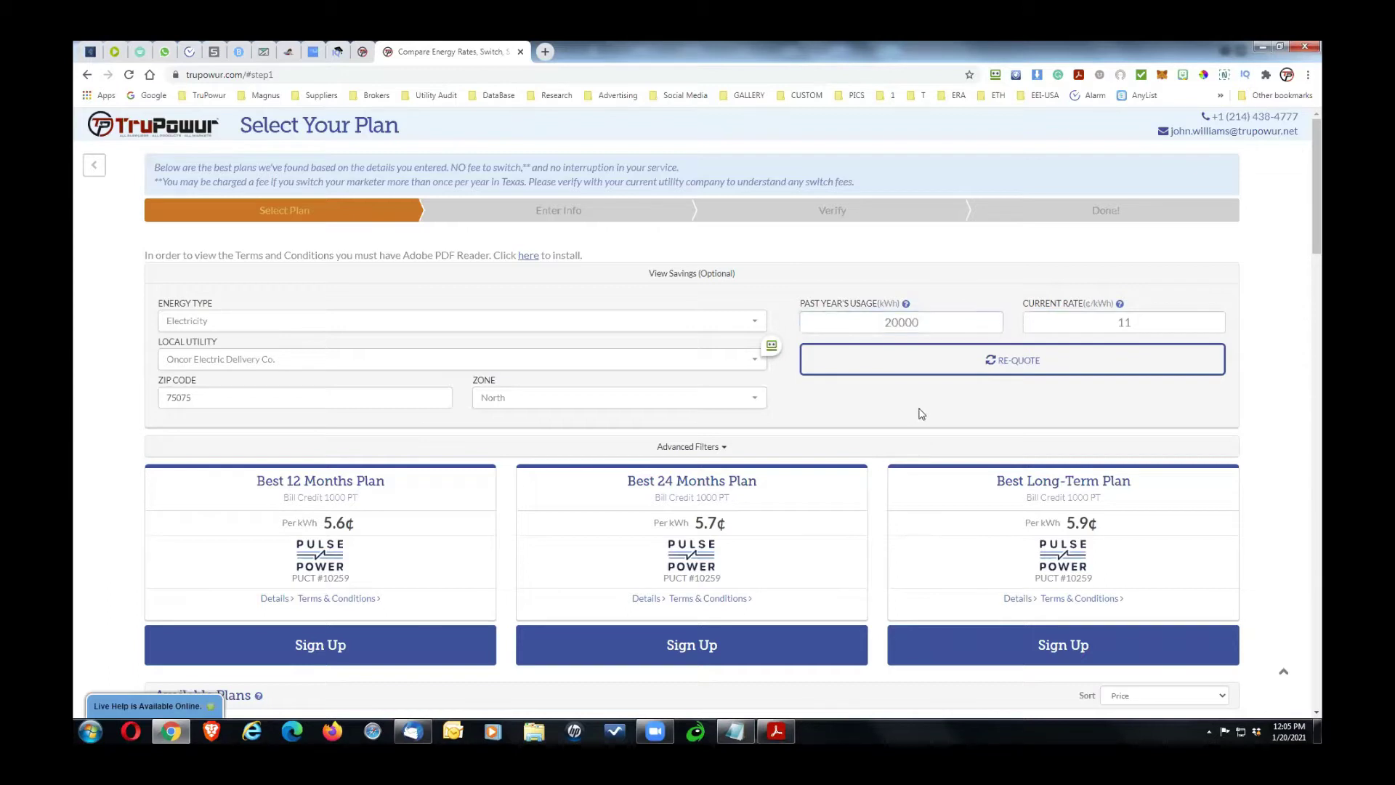
pyautogui.doubleClick(1140, 320)
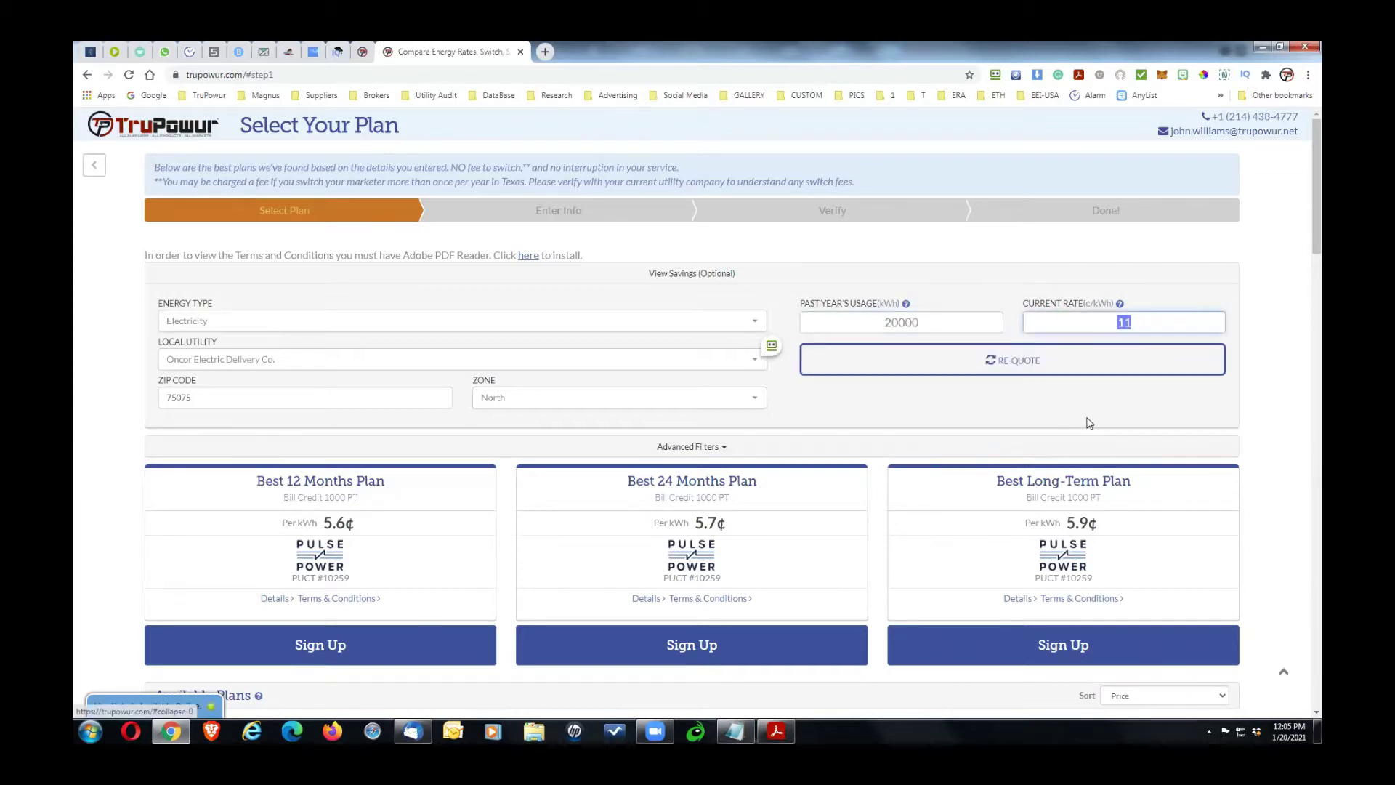
pyautogui.click(1010, 367)
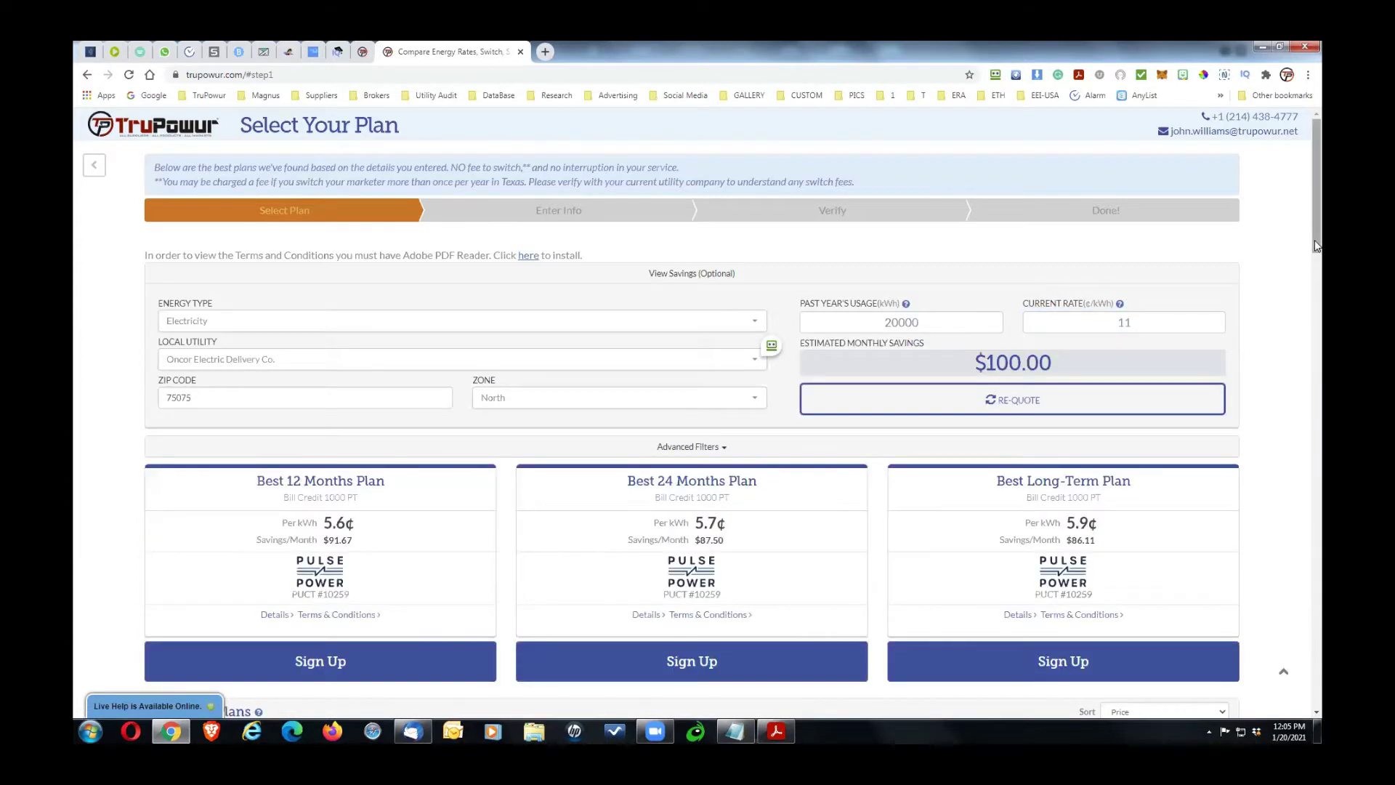
pyautogui.scroll(-3, 1317, 291)
# Step: Review the Available Plans and sign up for the 12-month 5.6¢ Bill Credit 1000 PT plan
pyautogui.scroll(-5, 1105, 350)
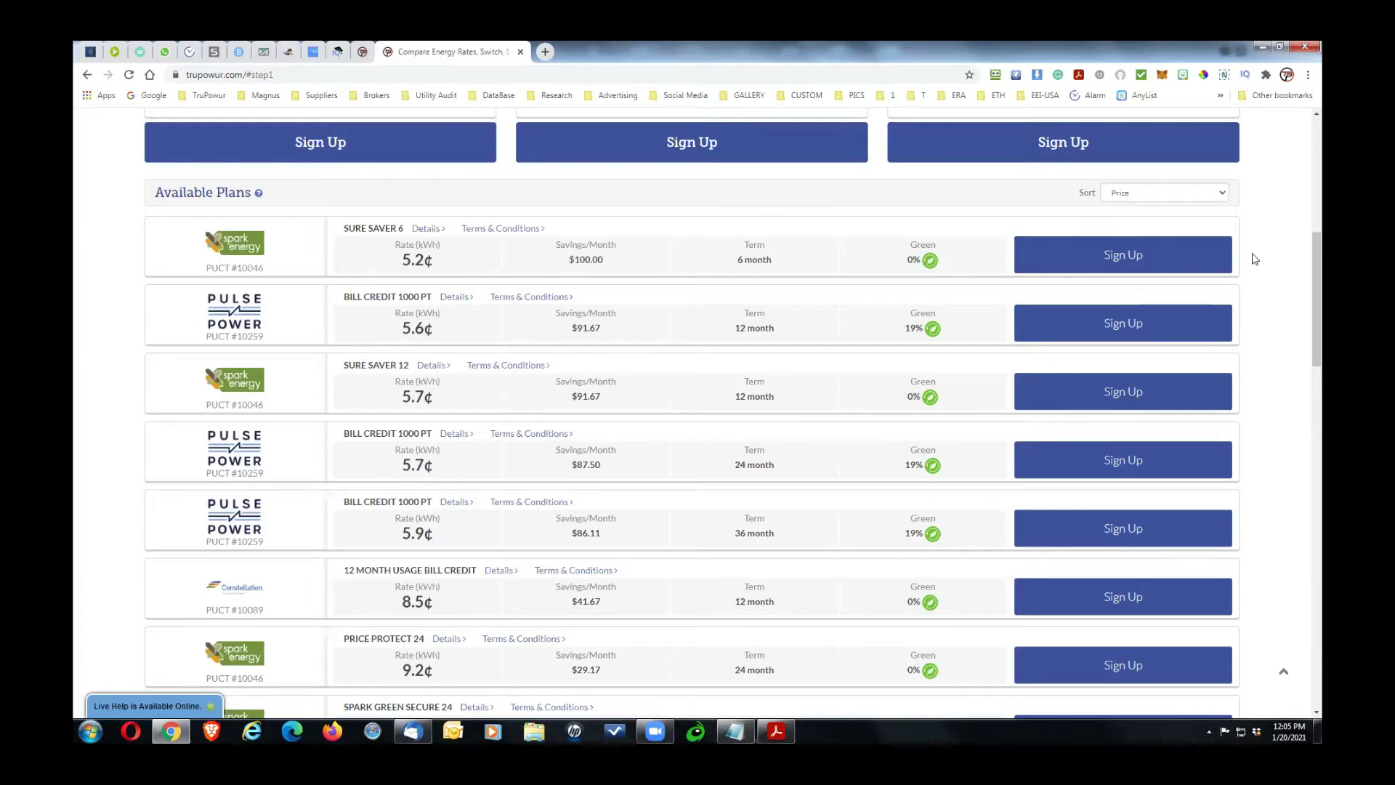
pyautogui.moveTo(1318, 258); pyautogui.dragTo(1321, 247)
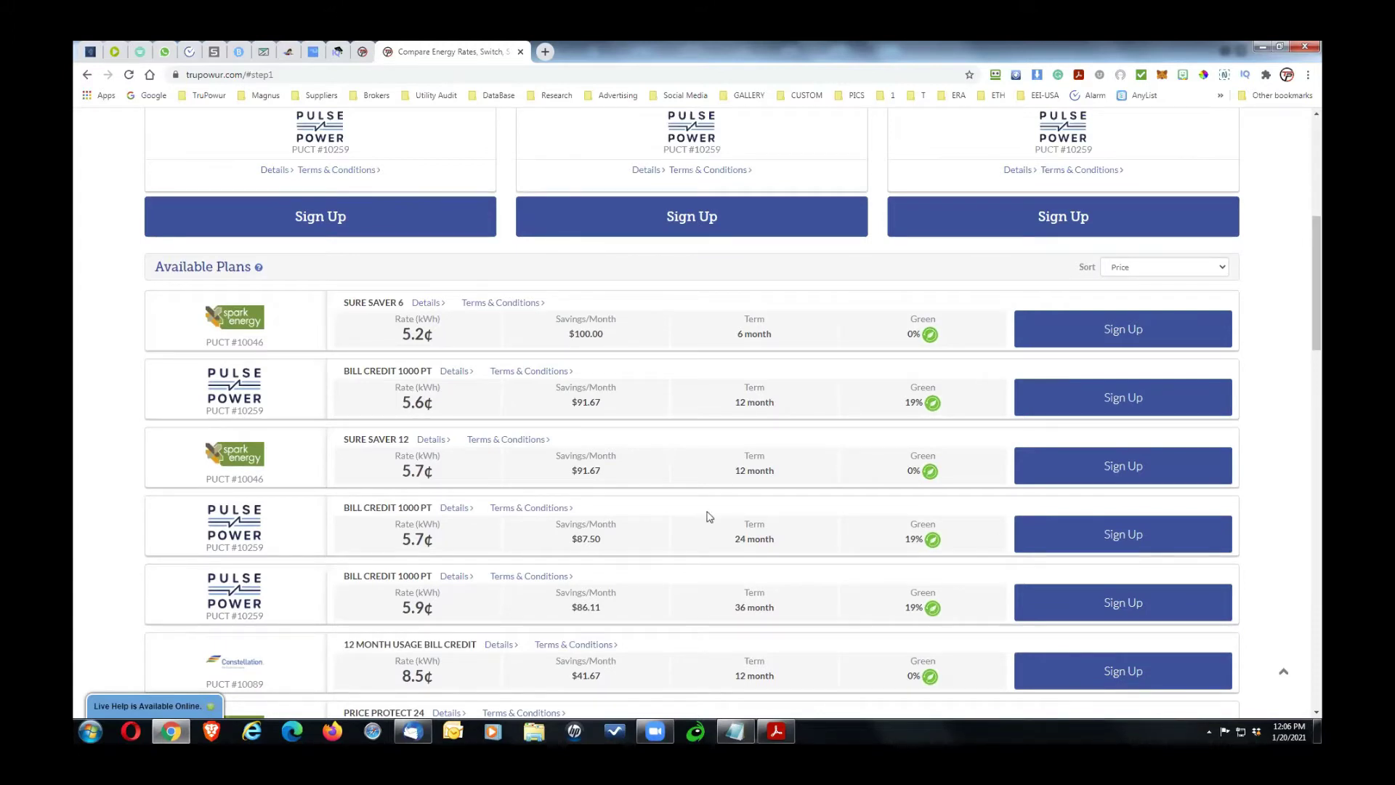
pyautogui.doubleClick(738, 608)
pyautogui.tripleClick(780, 610)
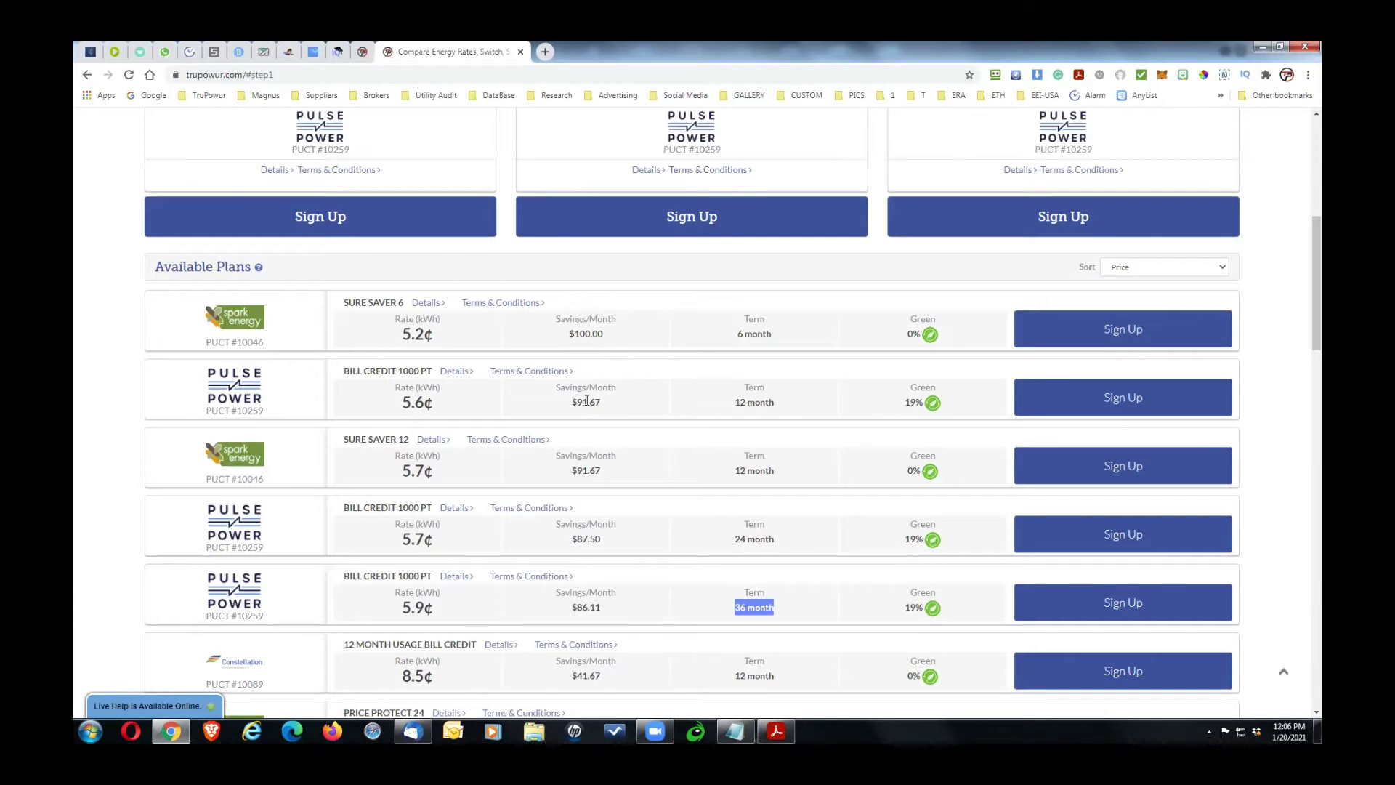
pyautogui.click(1110, 396)
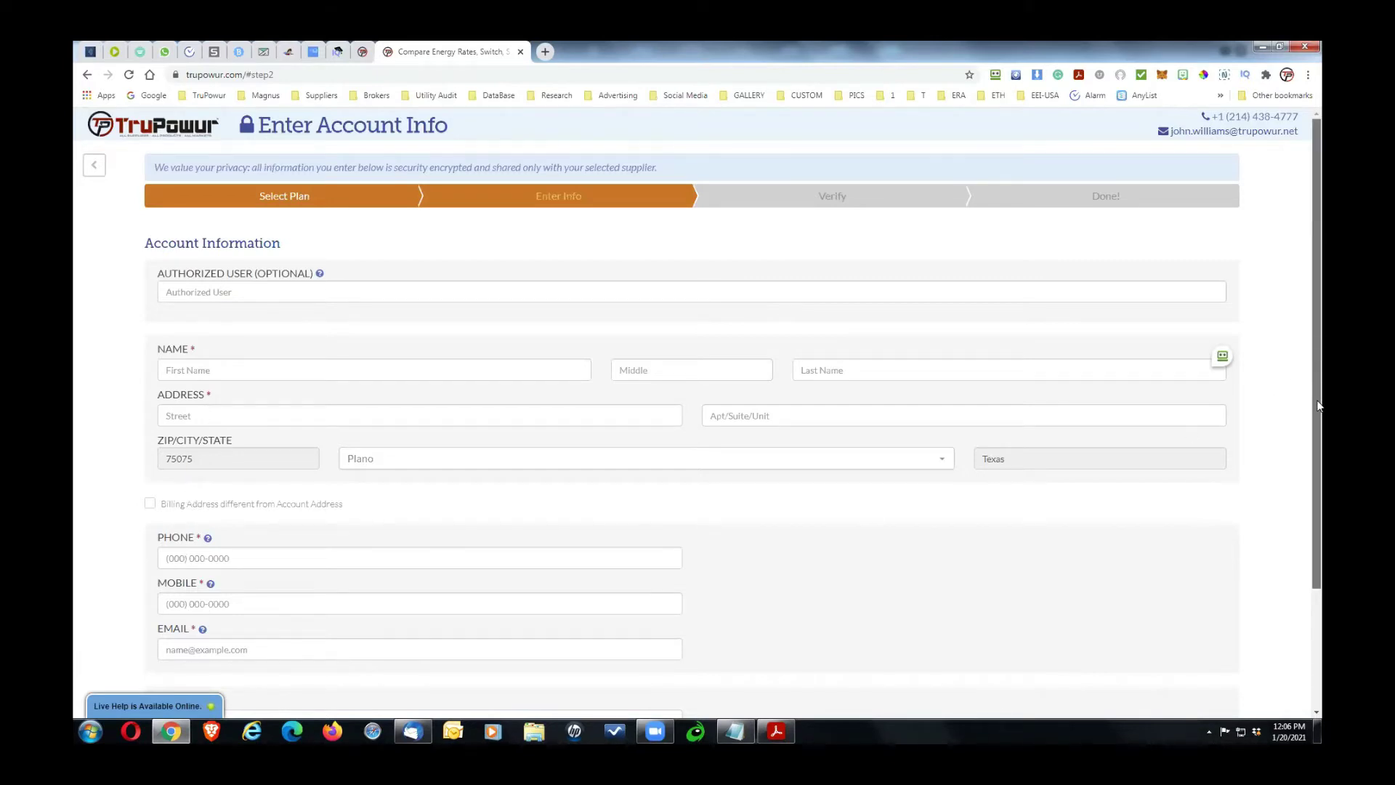
# Step: Choose House as the dwelling type, attempt Next, and highlight the Verify and Done! progress steps
pyautogui.scroll(-2, 1321, 436)
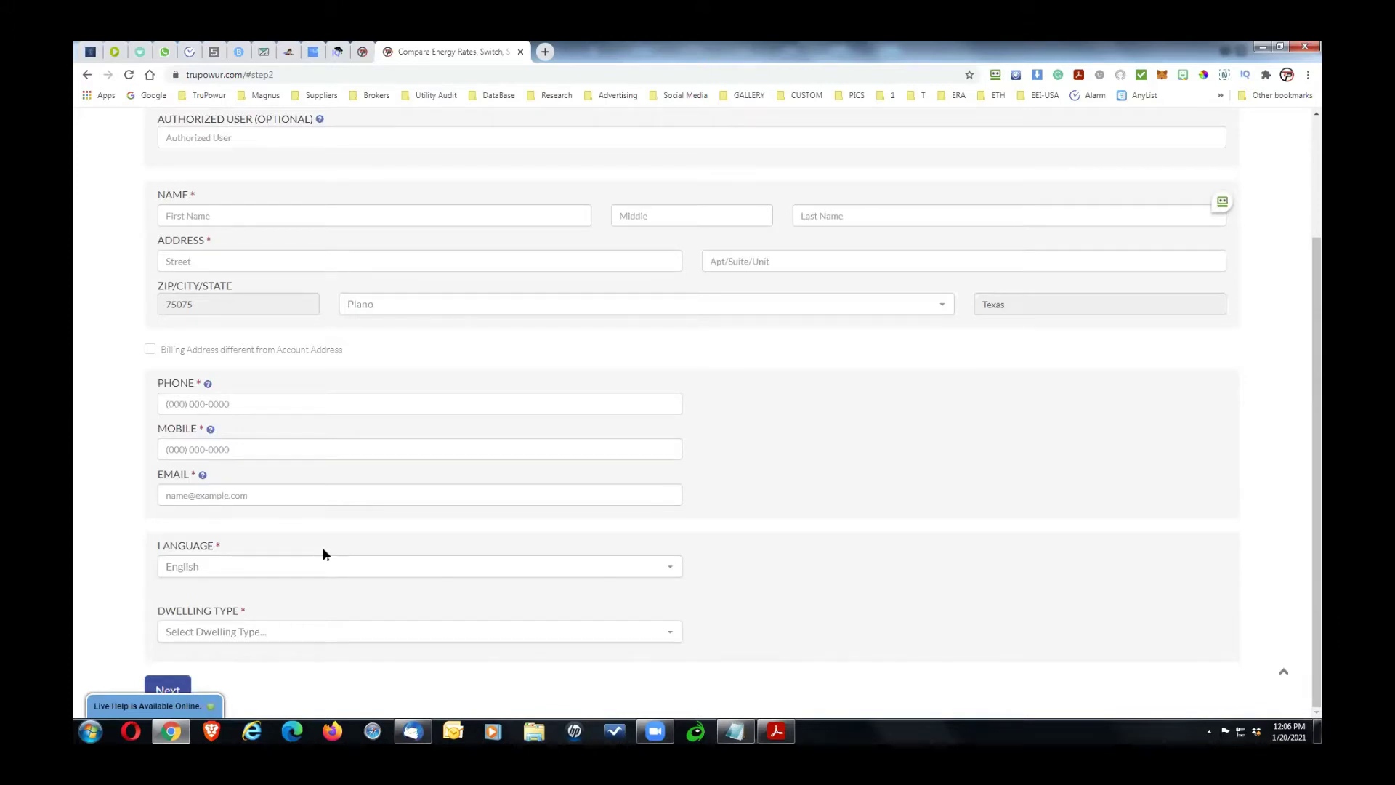
pyautogui.click(215, 639)
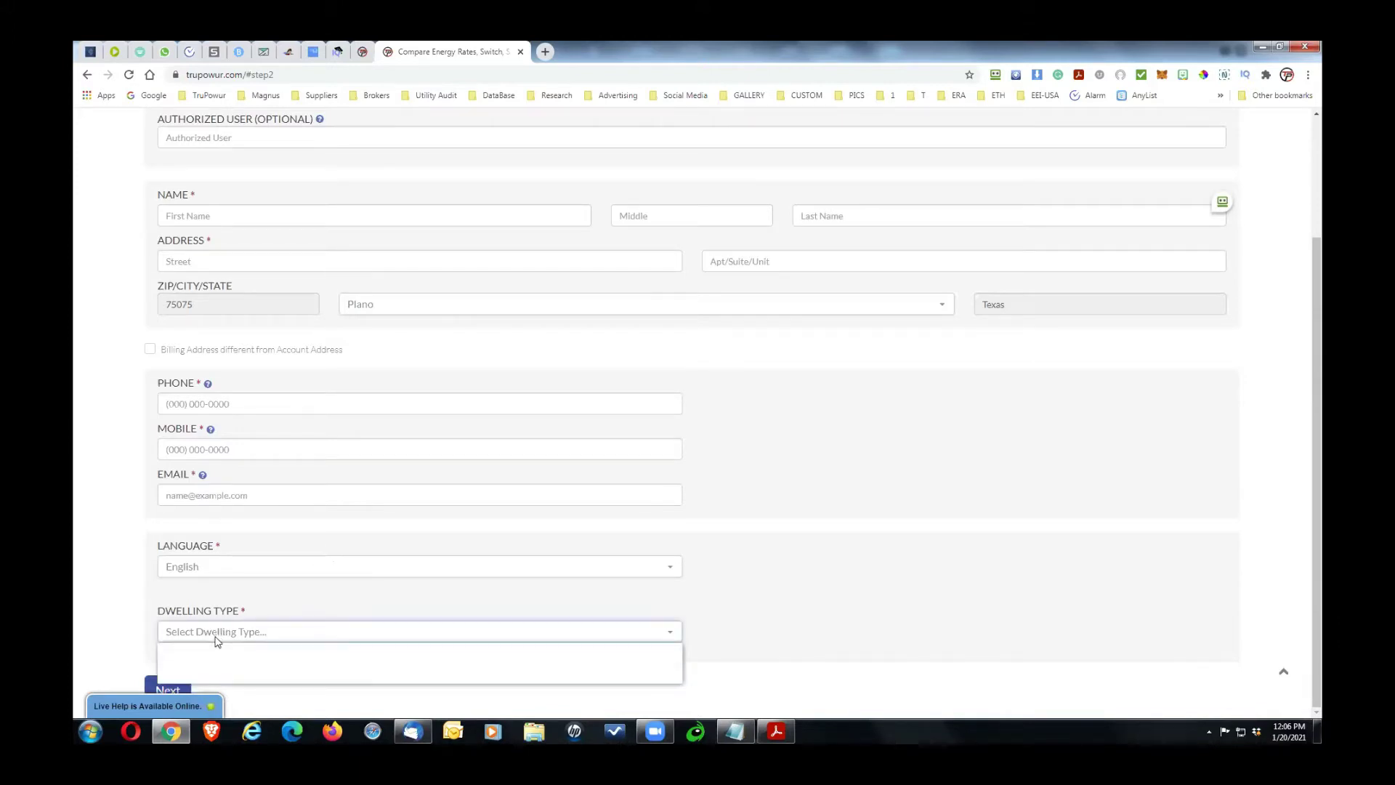
pyautogui.click(210, 677)
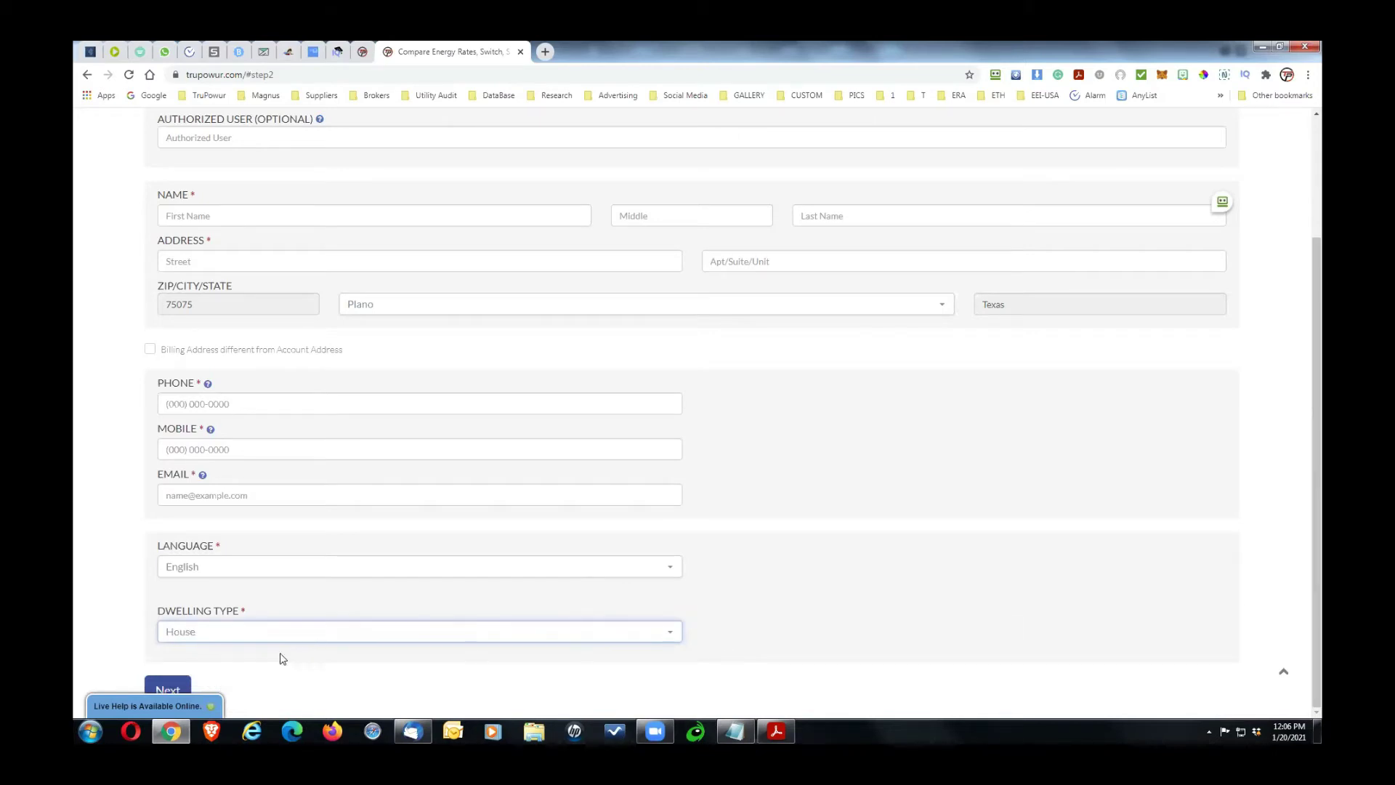
pyautogui.click(166, 690)
pyautogui.click(1321, 220)
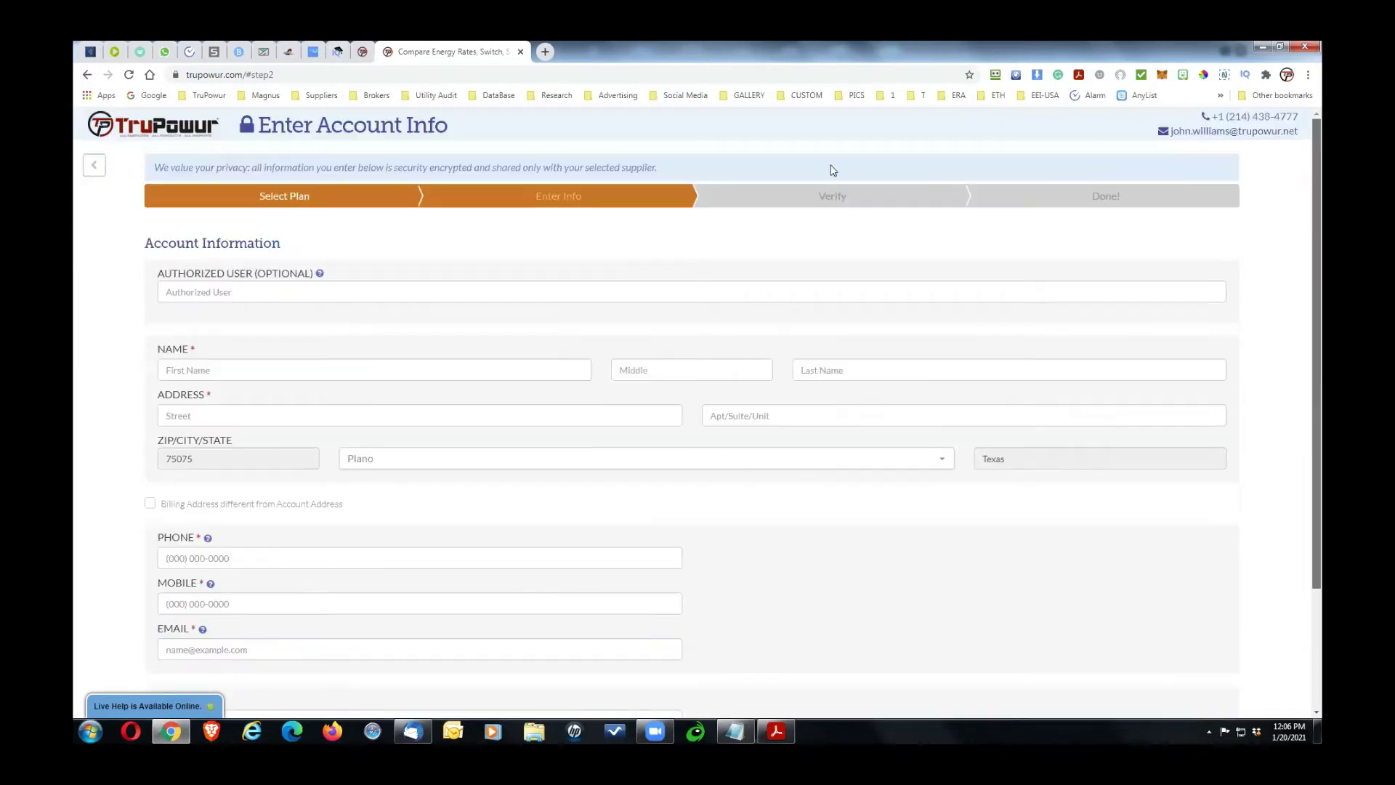
pyautogui.moveTo(817, 198); pyautogui.dragTo(858, 193)
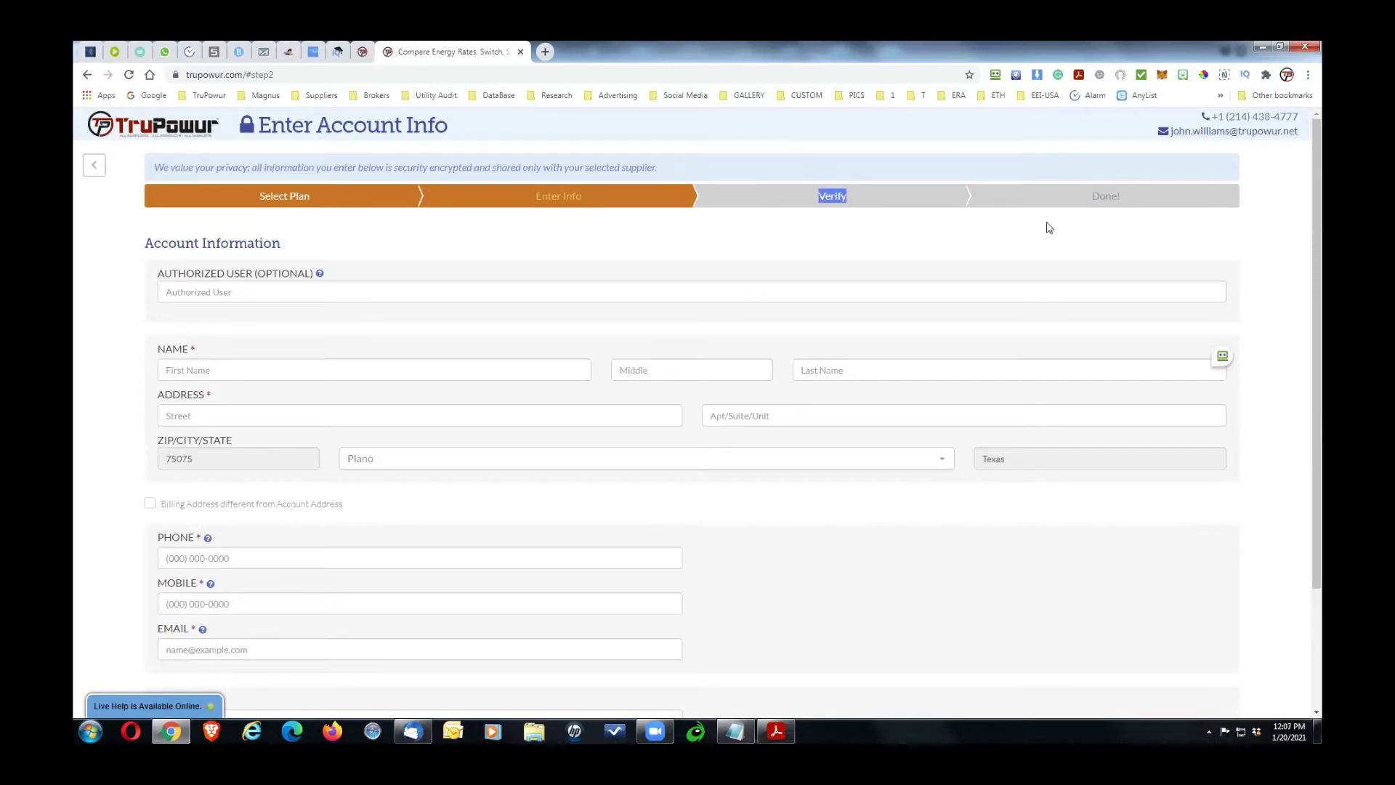
pyautogui.moveTo(1092, 197); pyautogui.dragTo(1115, 216)
# Step: Go back to plan selection, review the plans, then close the Compare Energy Rates tab
pyautogui.click(94, 166)
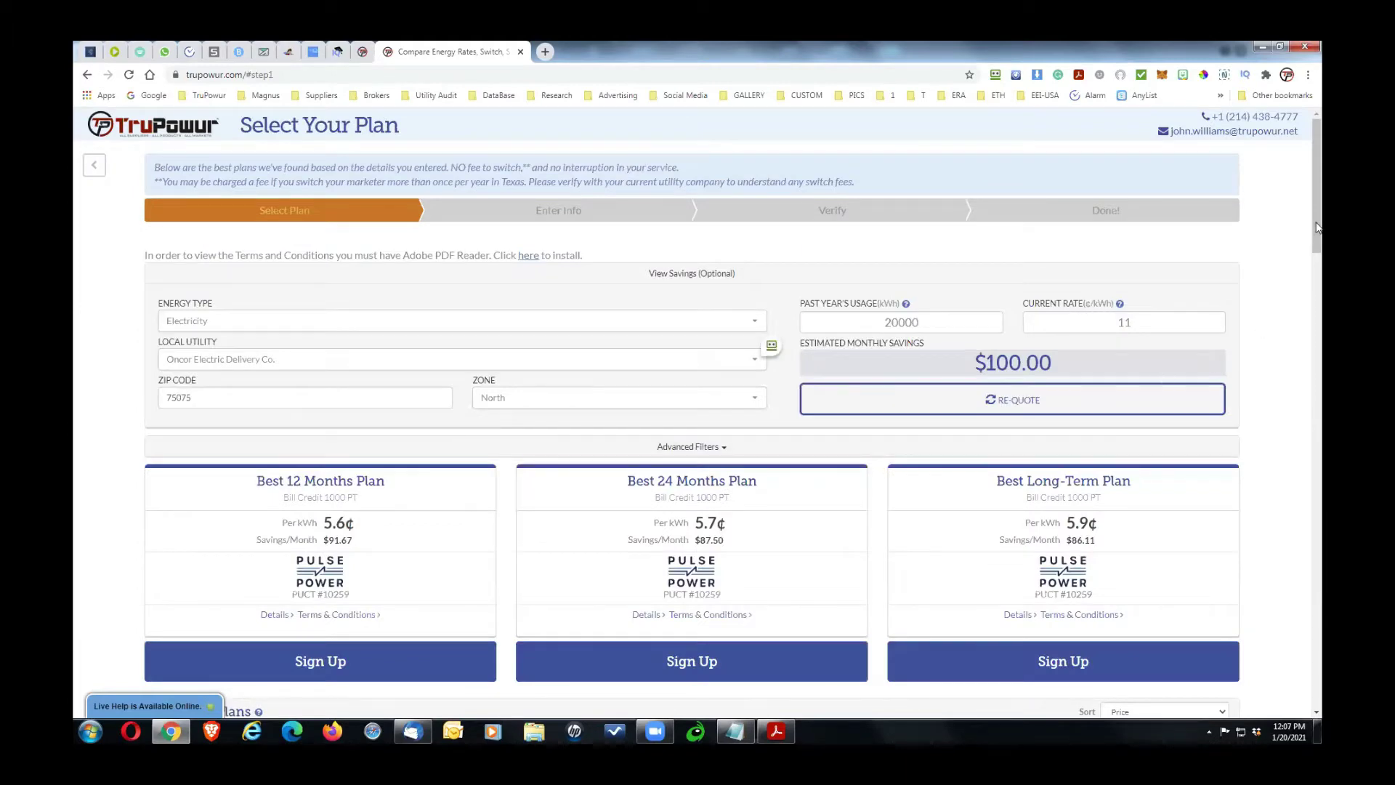
pyautogui.moveTo(1317, 227); pyautogui.dragTo(1318, 382)
pyautogui.scroll(3, 1319, 348)
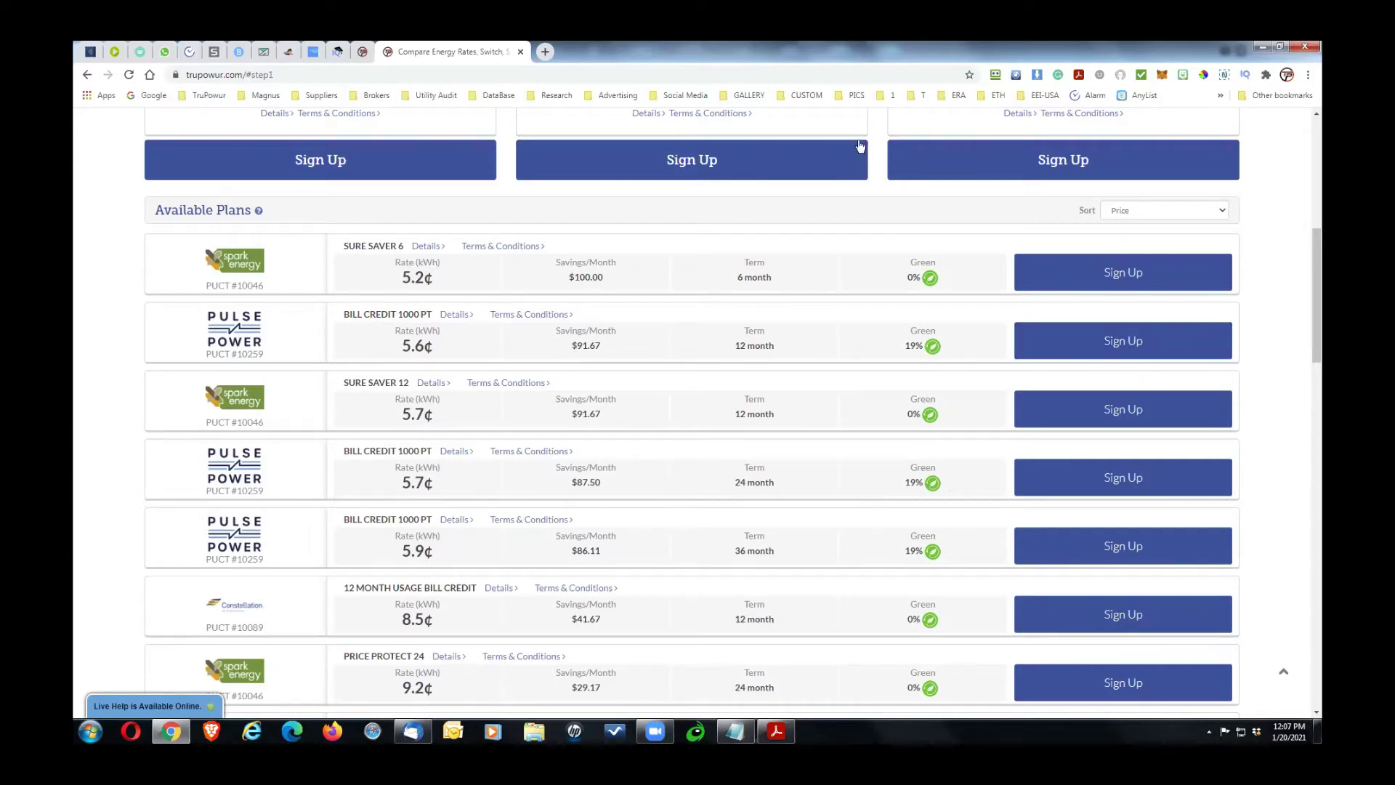
pyautogui.moveTo(1317, 291); pyautogui.dragTo(1317, 204)
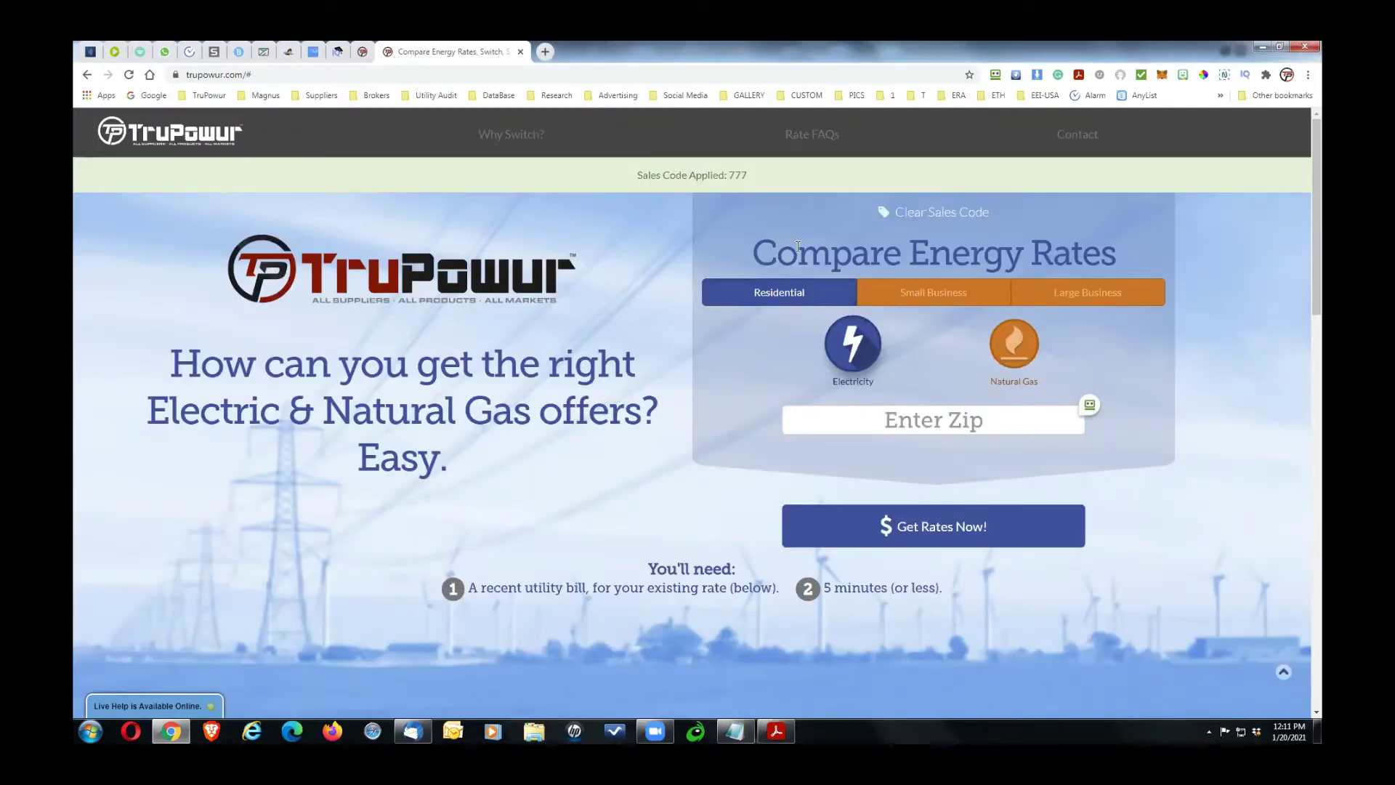
pyautogui.click(521, 50)
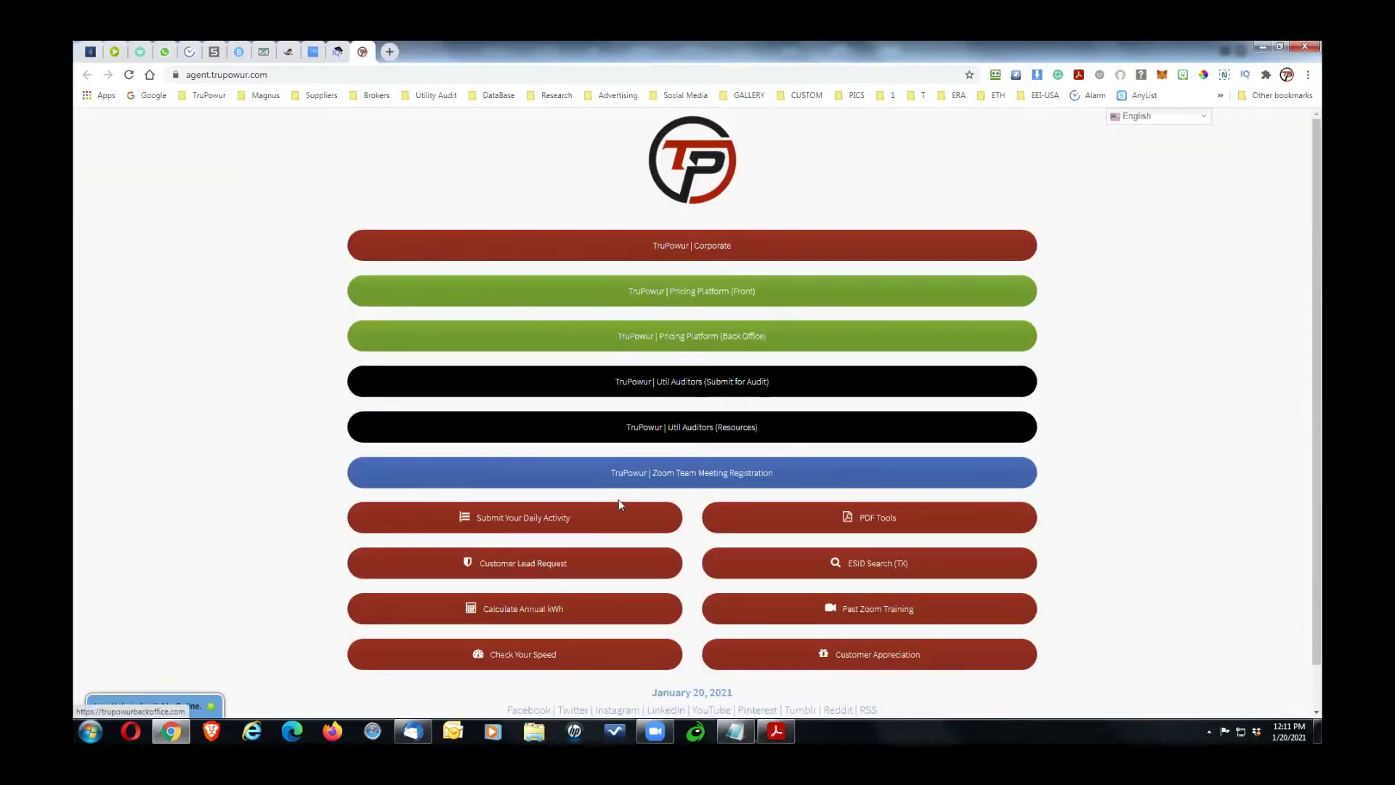
# Step: Open the Back Office sign-in in a new tab and enter the broker username and password
pyautogui.click(695, 336)
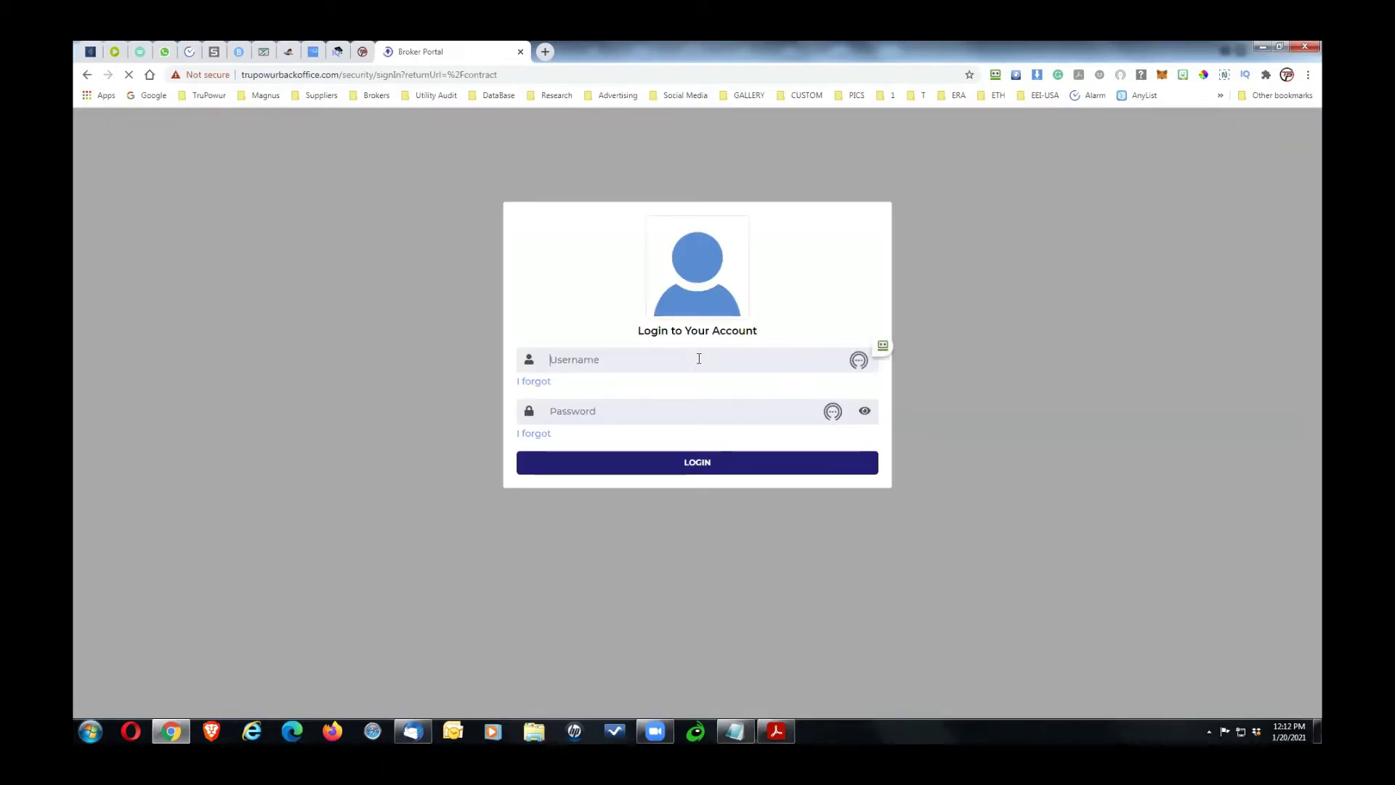
pyautogui.click(574, 411)
pyautogui.hotkey('ctrl', 'v')
# Step: Submit the Back Office login and decline RoboForm's offer to save the password
pyautogui.click(639, 462)
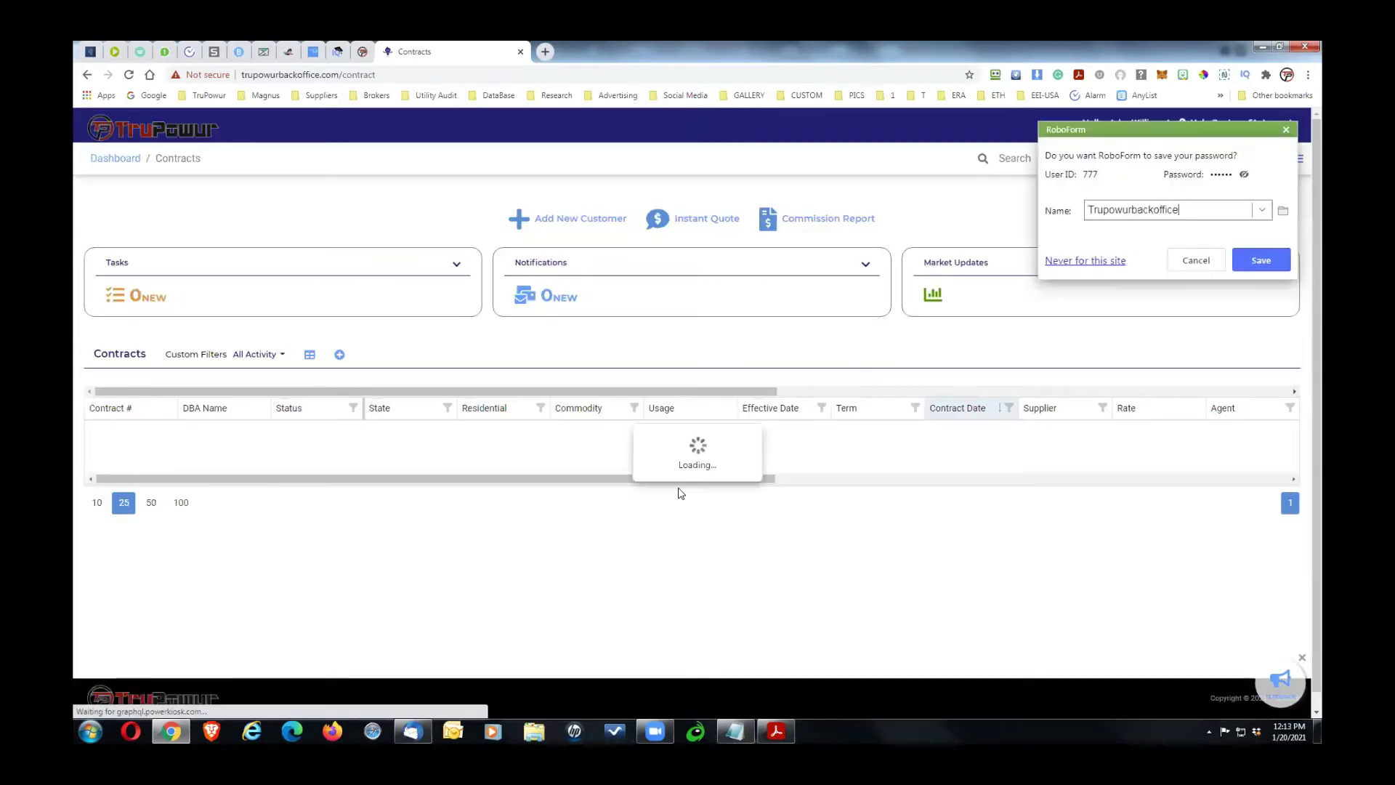
pyautogui.click(1192, 261)
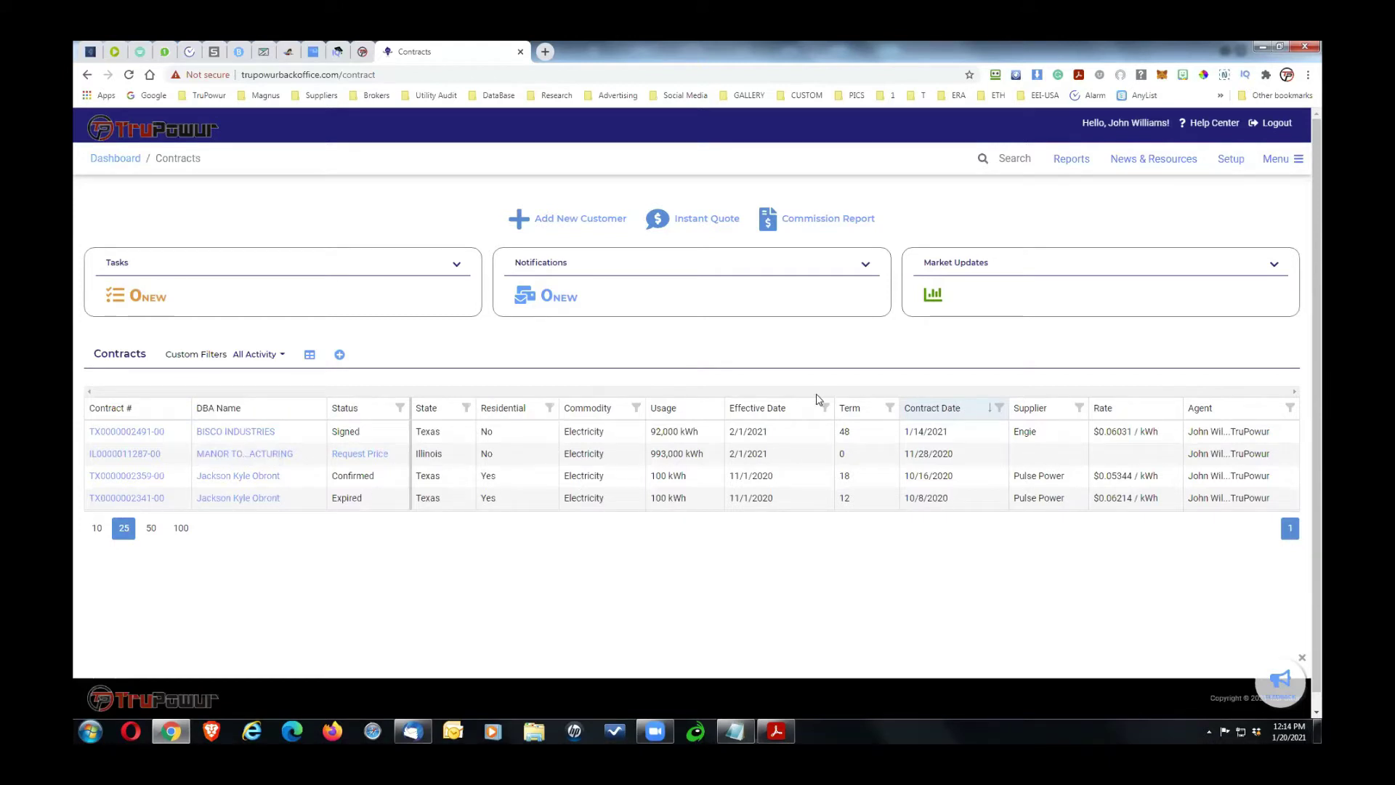
# Step: Check the All Activity filter presets without changing them, then expand the Market Updates panel
pyautogui.click(283, 357)
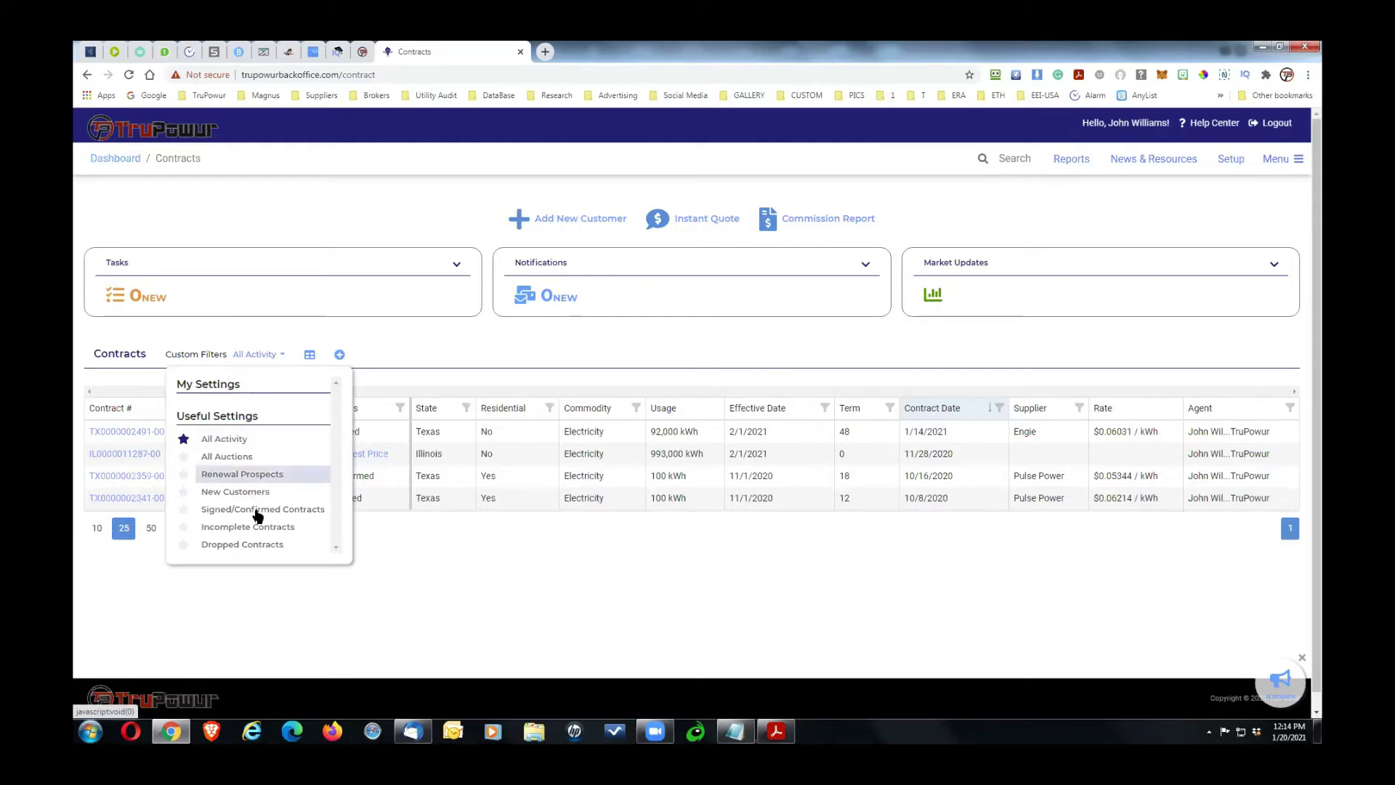
pyautogui.click(453, 349)
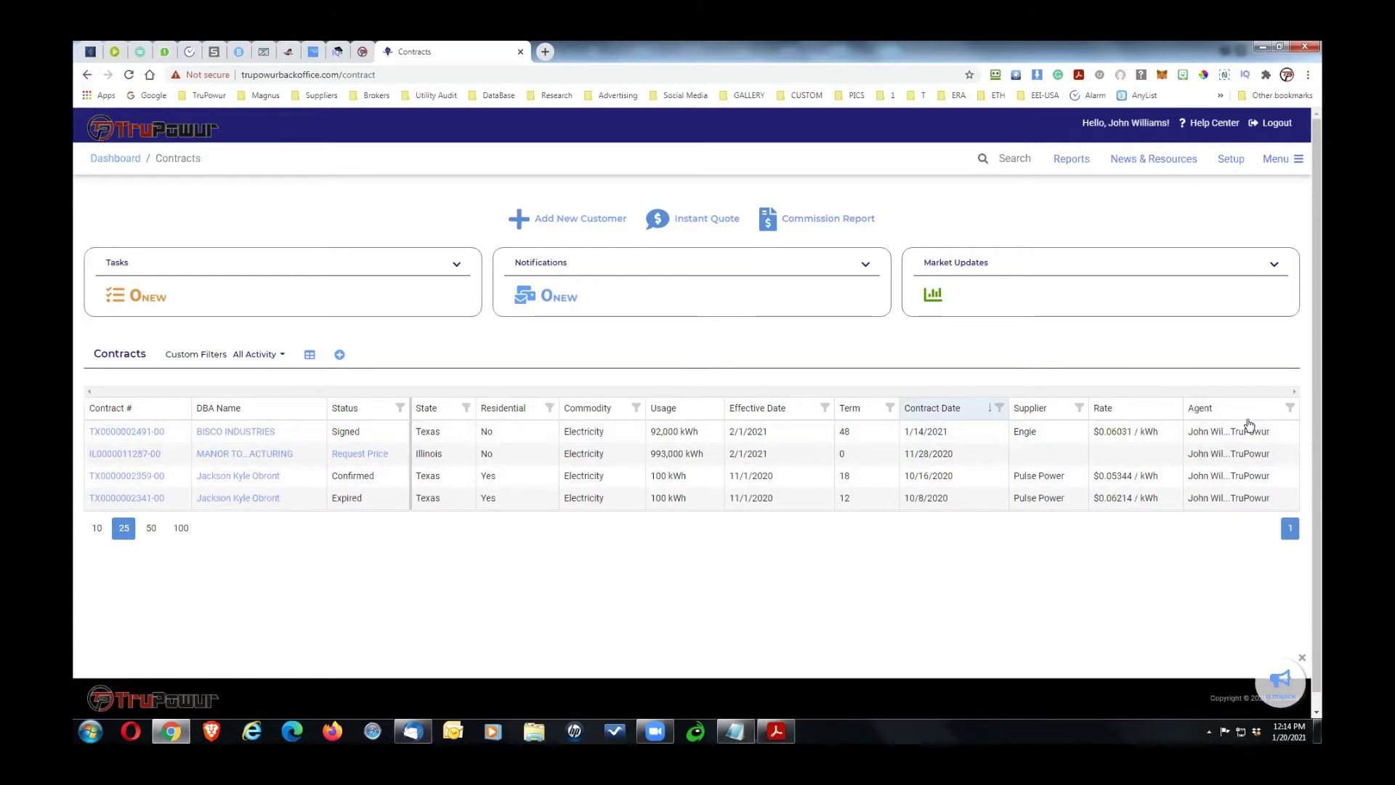
pyautogui.click(932, 296)
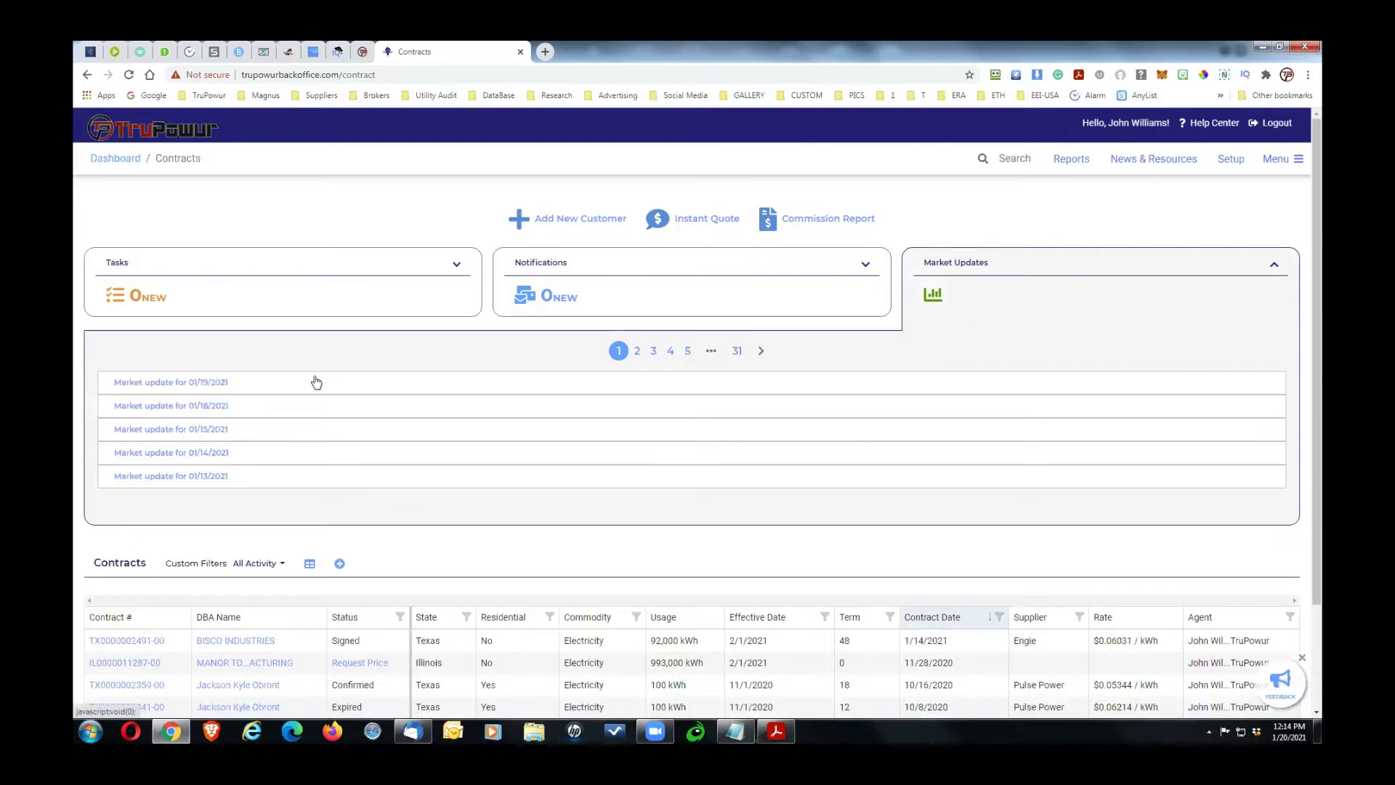
# Step: Review the 01/19/2021 commercial matrix rate update, then return to the Contracts dashboard
pyautogui.click(209, 383)
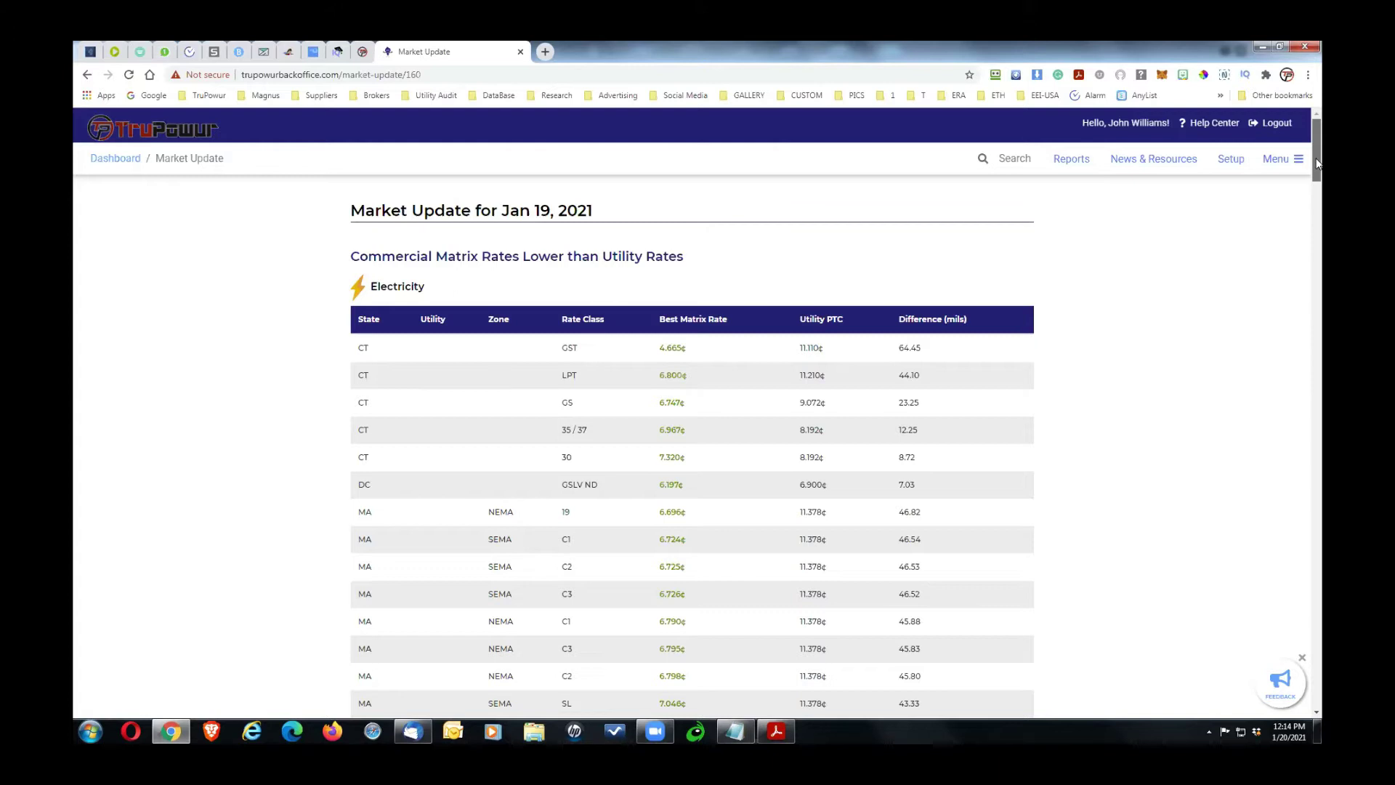
pyautogui.moveTo(1317, 162); pyautogui.dragTo(1322, 131)
pyautogui.click(115, 159)
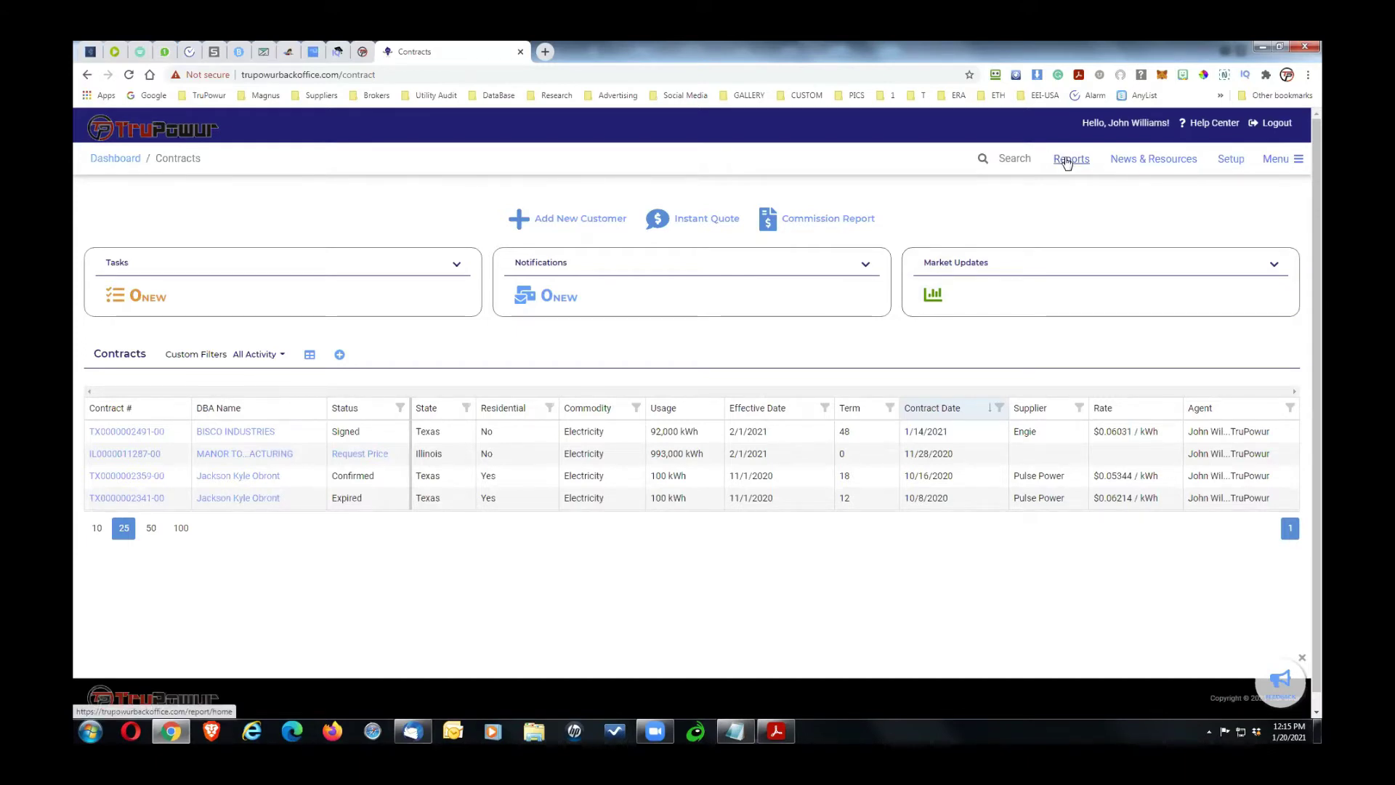
# Step: Check the Market Overview map and New York's supplier list, then bring up the site menu
pyautogui.click(1286, 164)
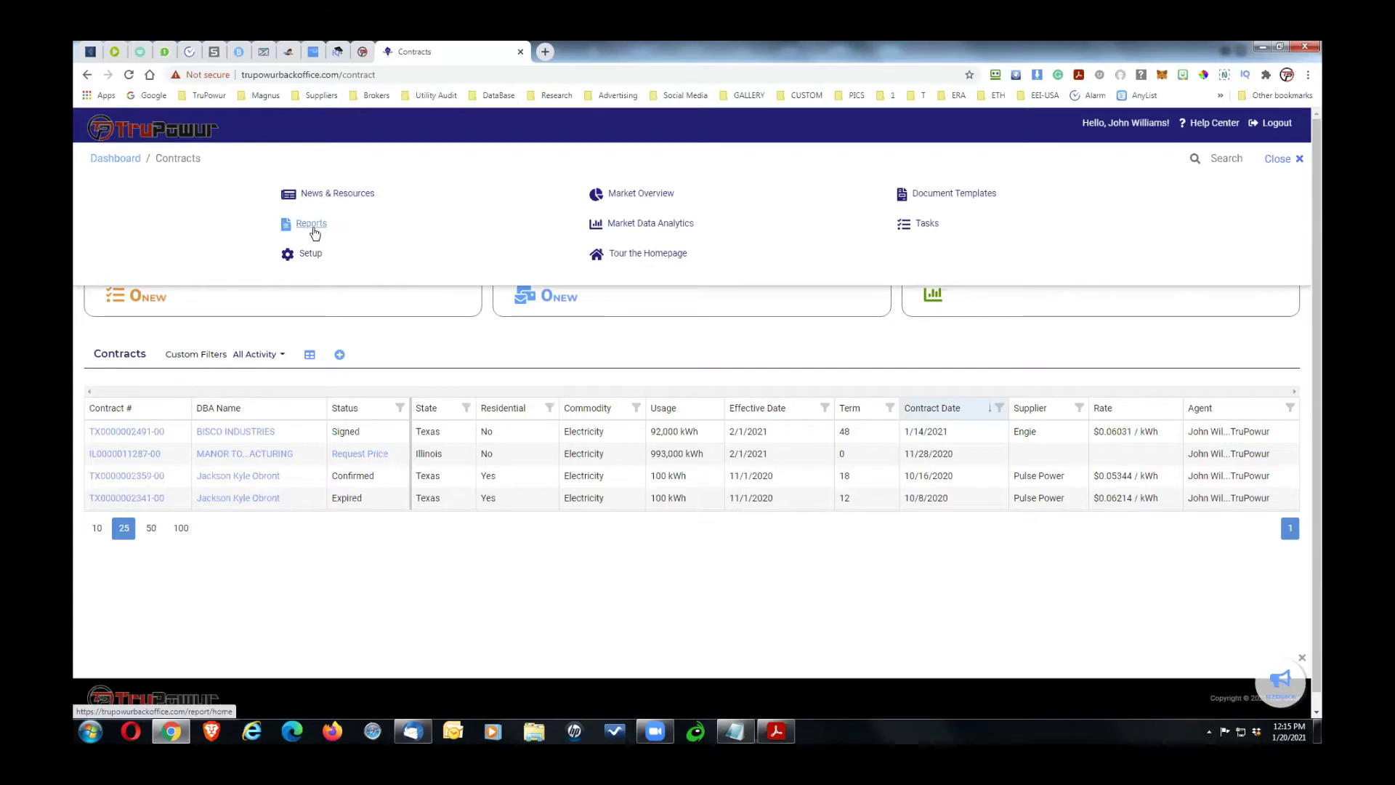
pyautogui.click(653, 195)
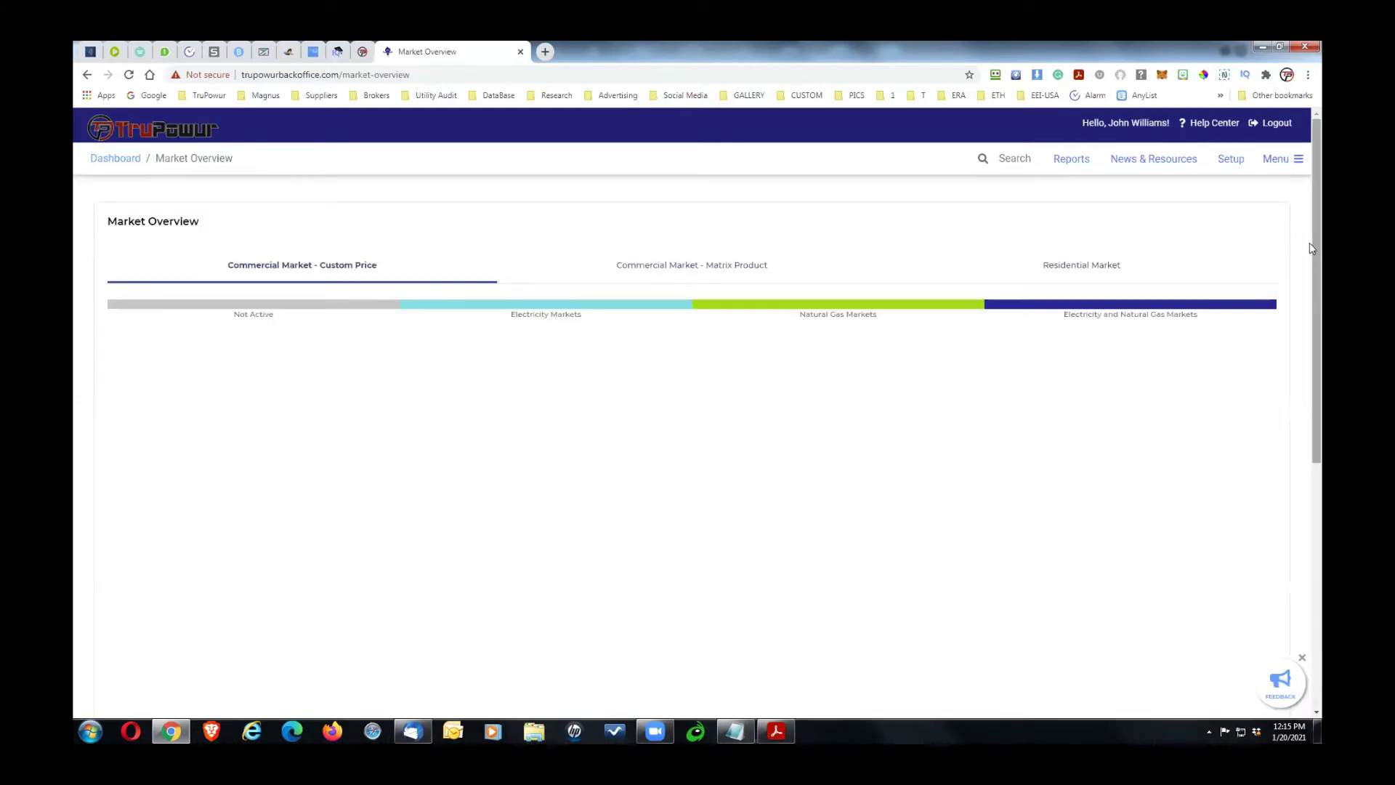
pyautogui.moveTo(1318, 220); pyautogui.dragTo(1321, 346)
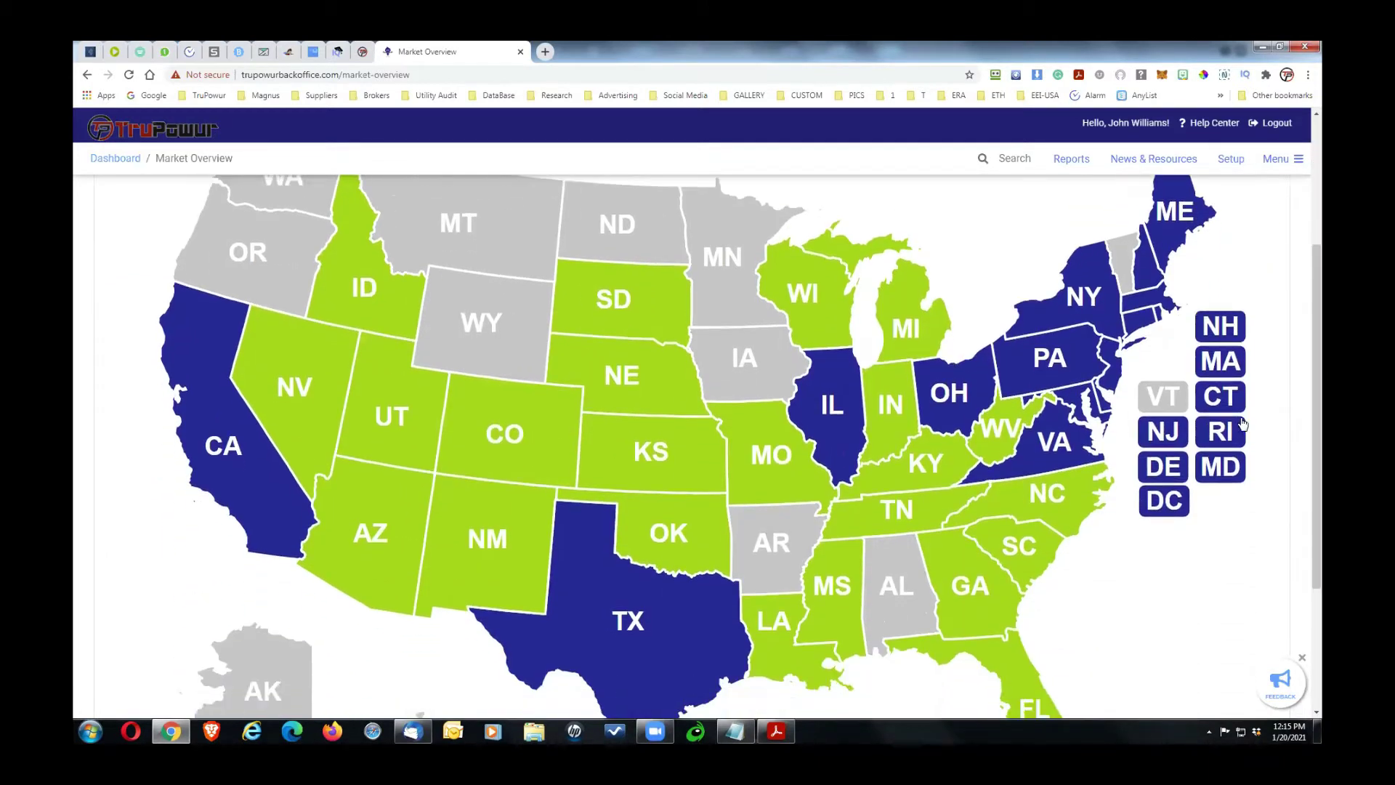
pyautogui.click(1085, 296)
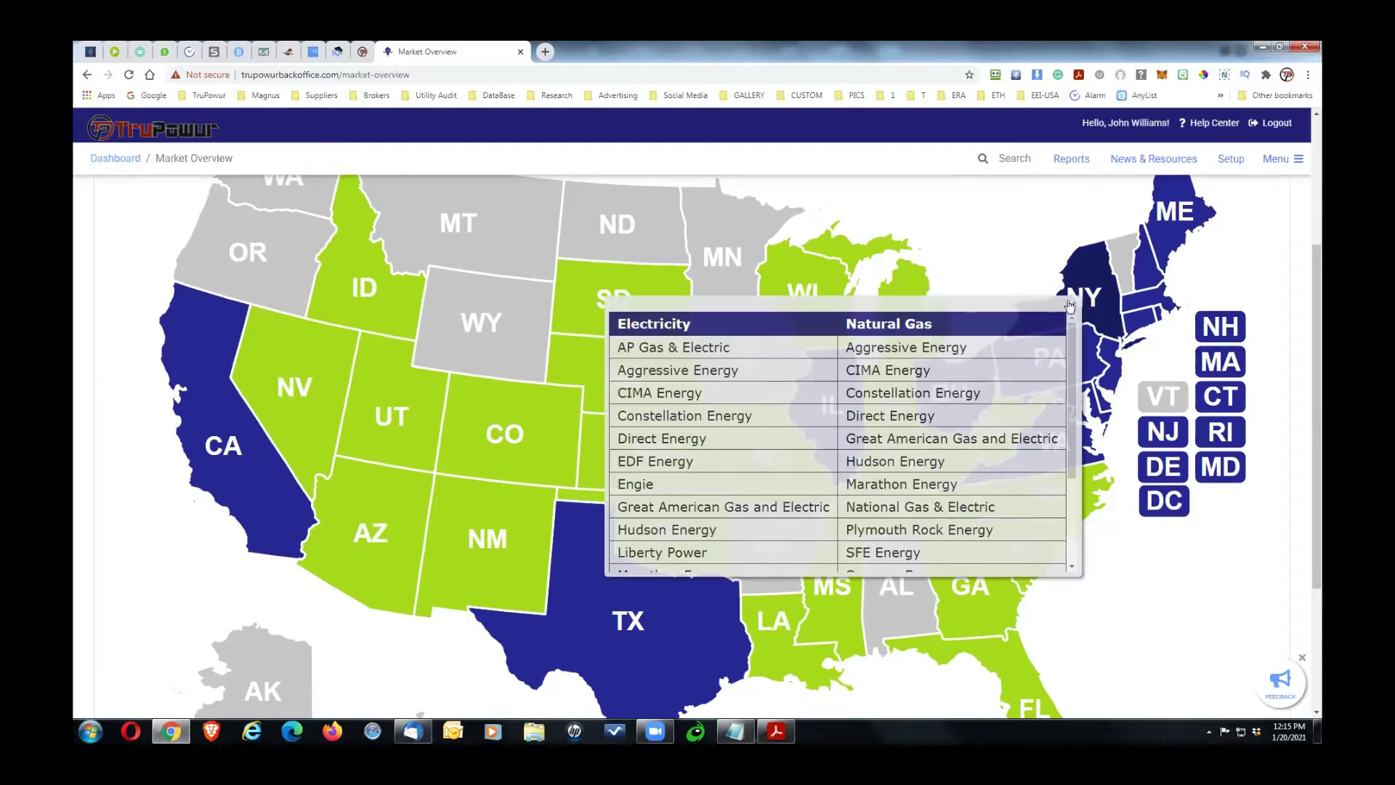
pyautogui.click(1073, 305)
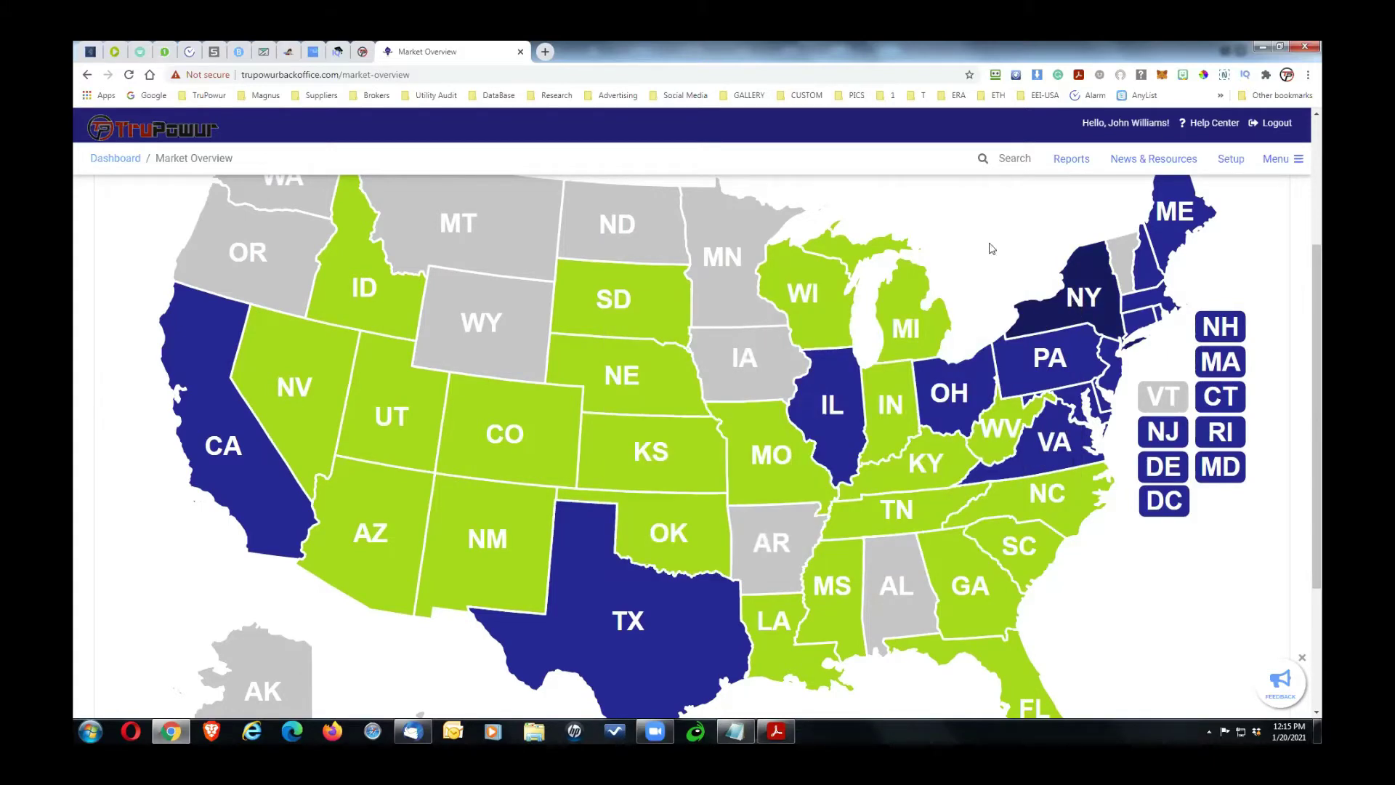
pyautogui.click(1274, 160)
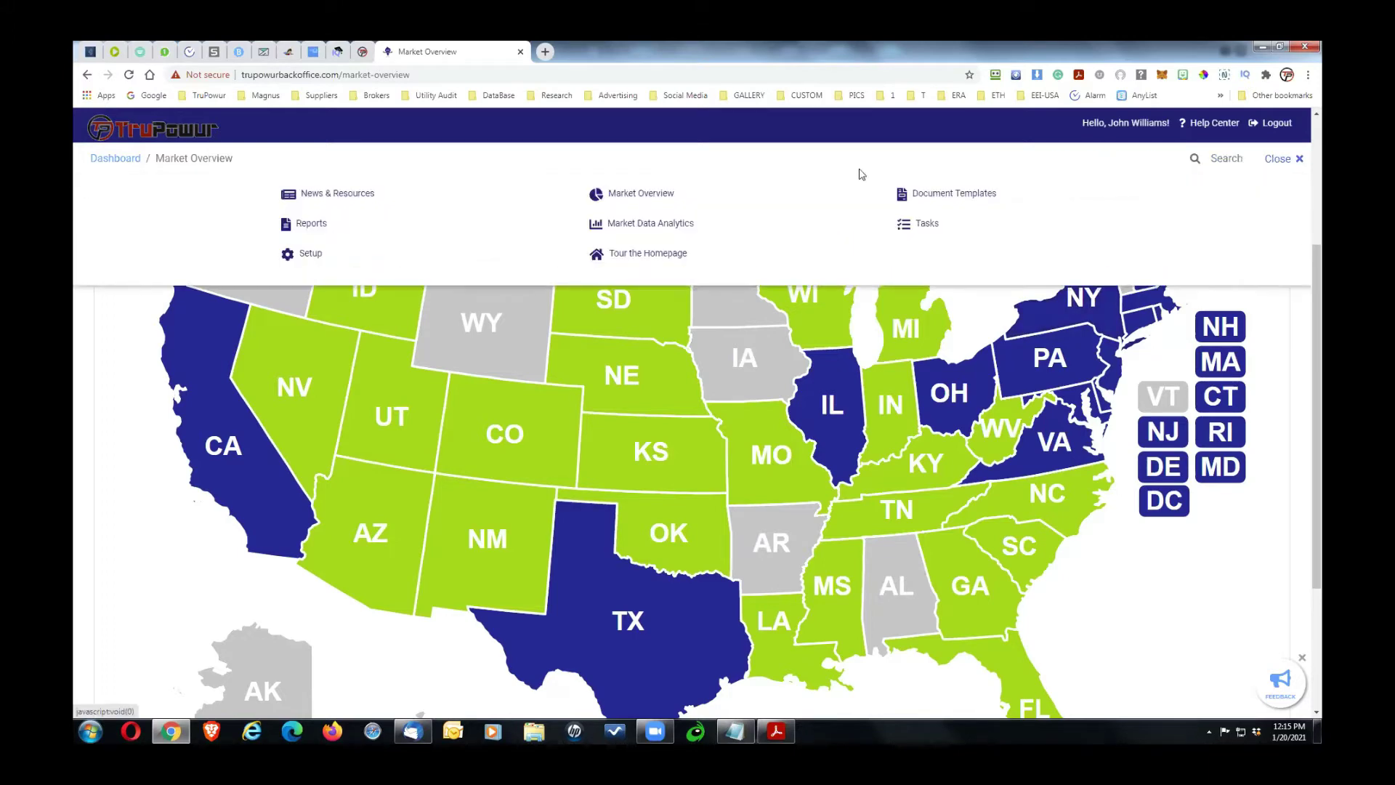
# Step: Get ELECTRICITY statistics for IL utility COMED, 1/20/2019 to 1/20/2022, in Market Data Analytics
pyautogui.click(671, 225)
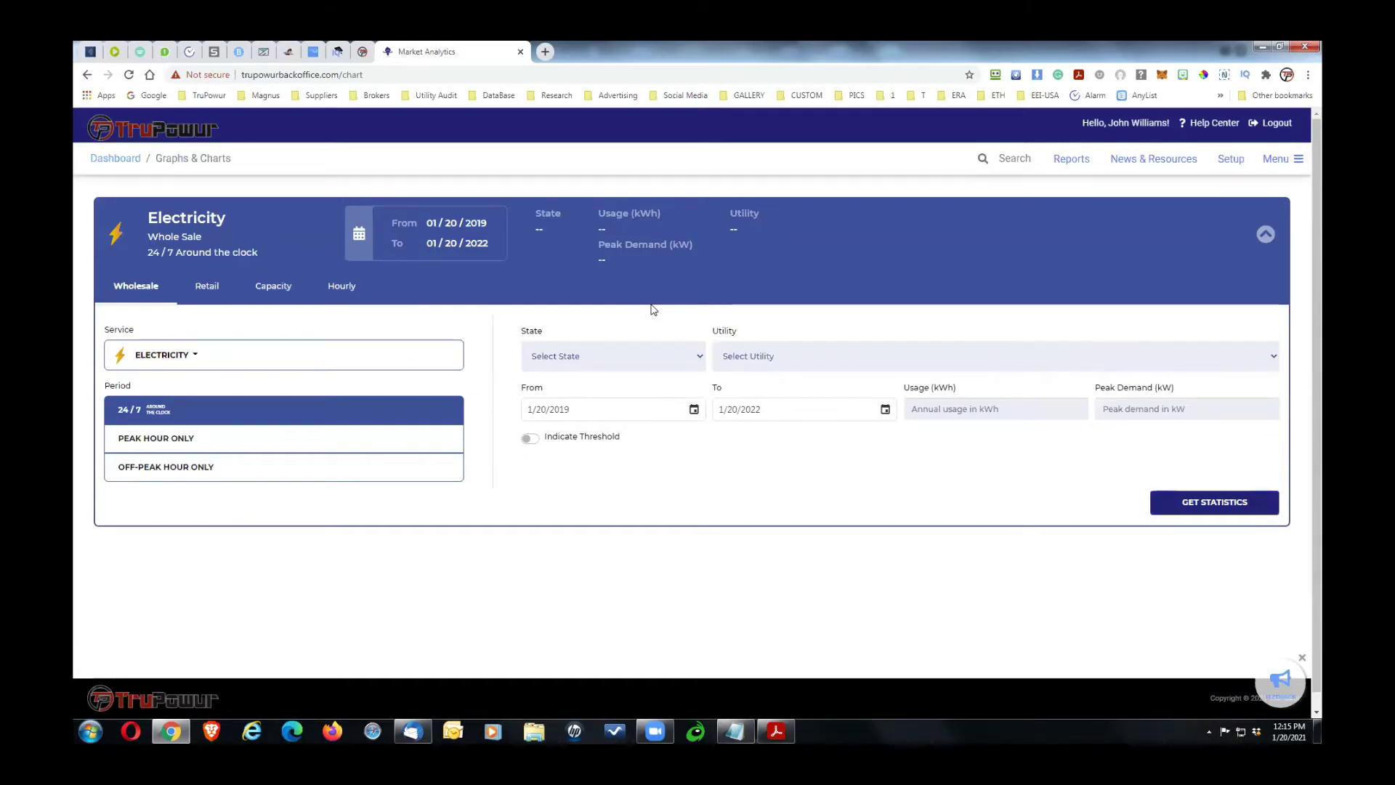
pyautogui.click(260, 353)
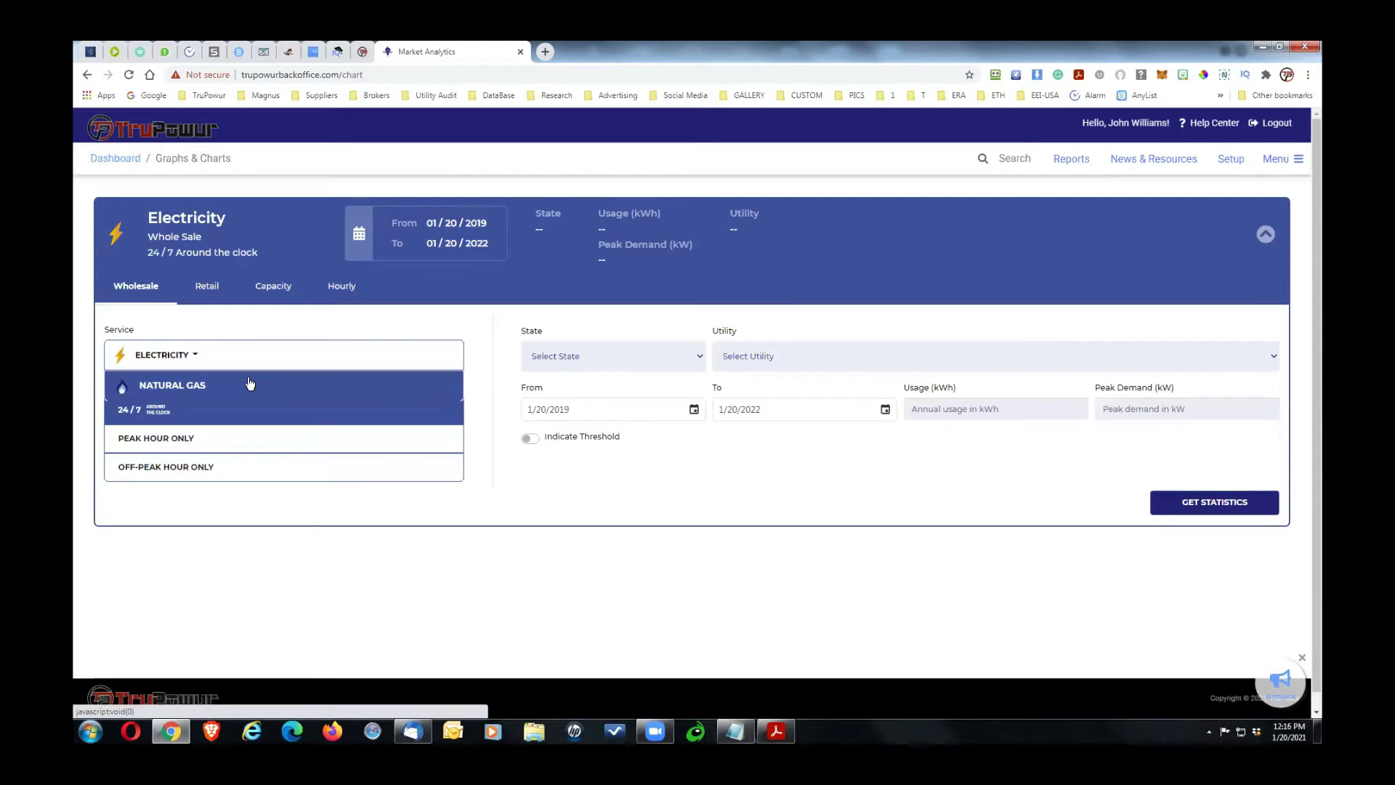
pyautogui.click(366, 325)
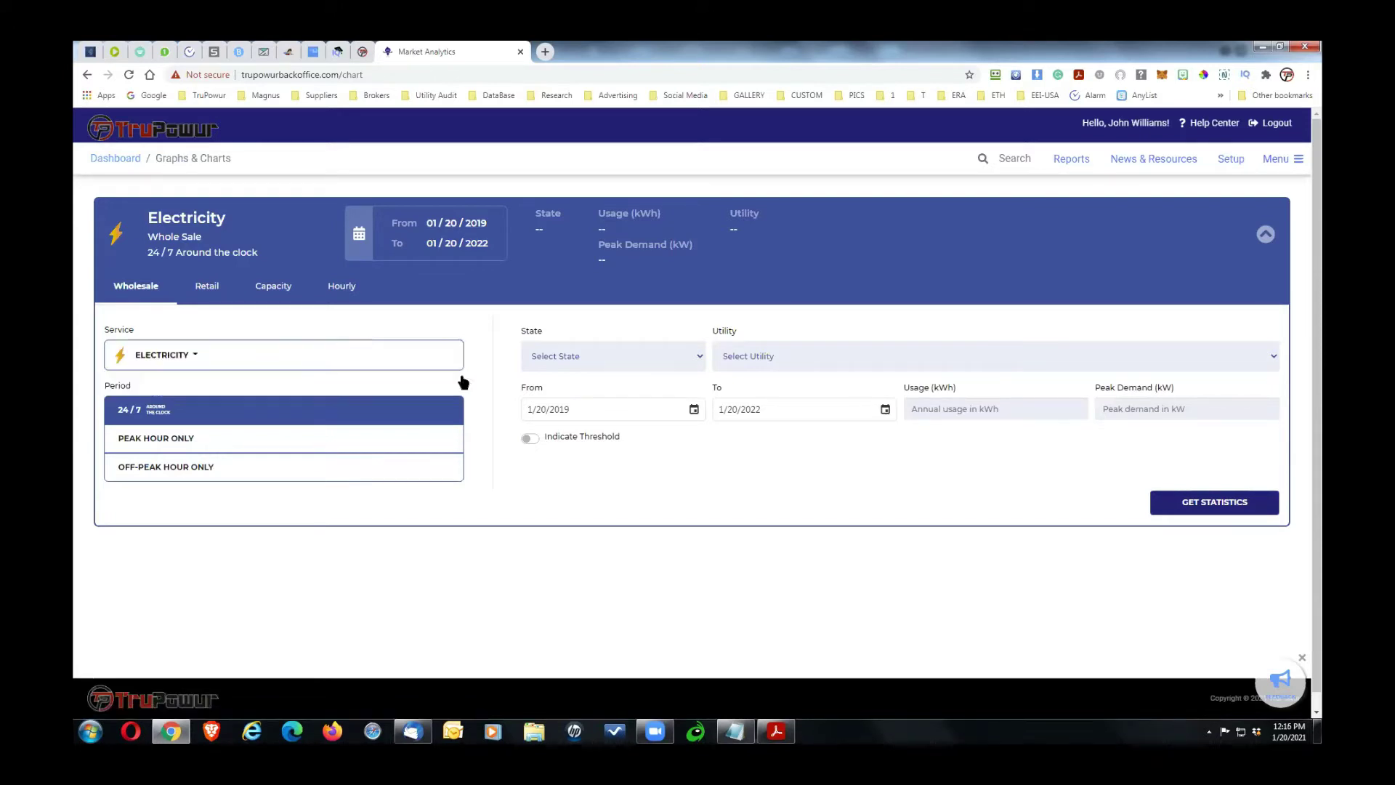
pyautogui.click(648, 358)
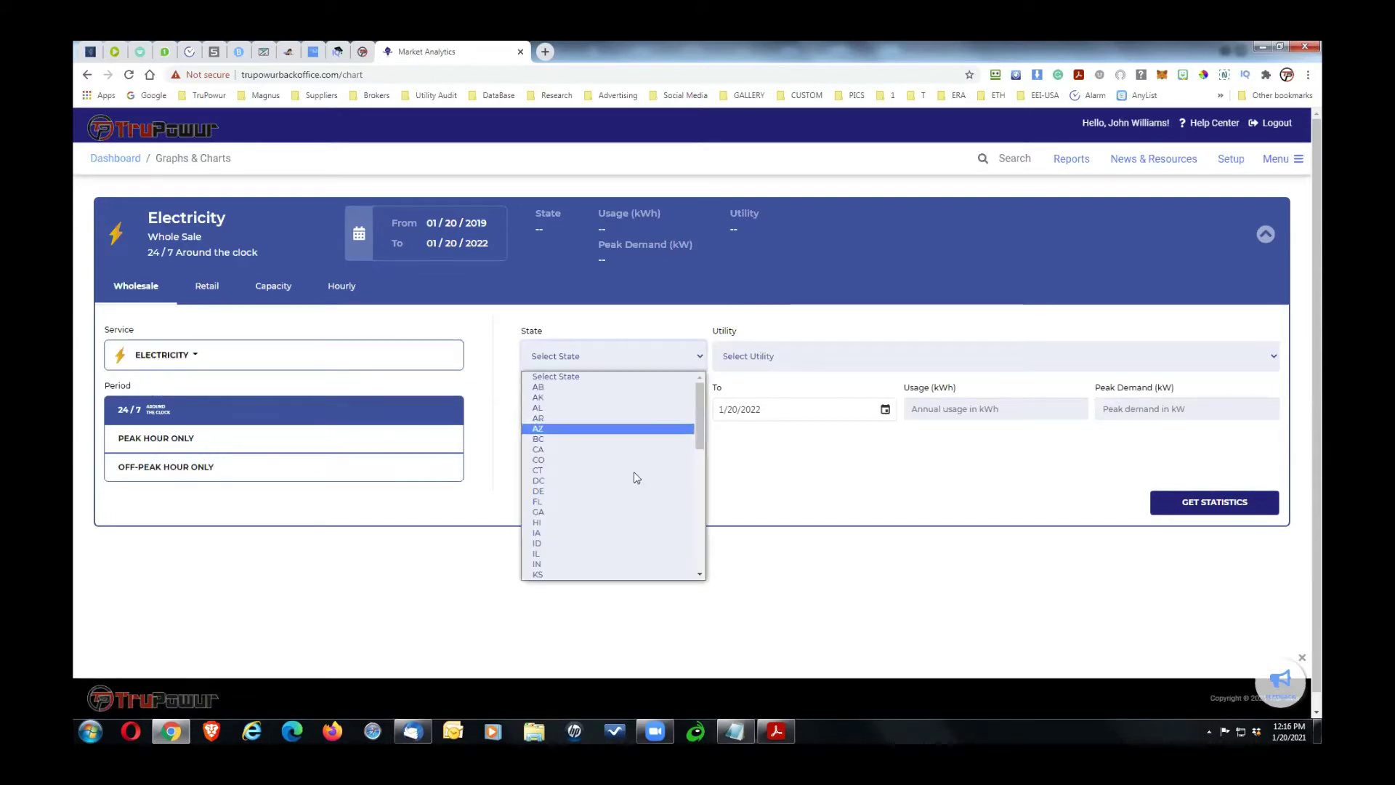
pyautogui.click(632, 553)
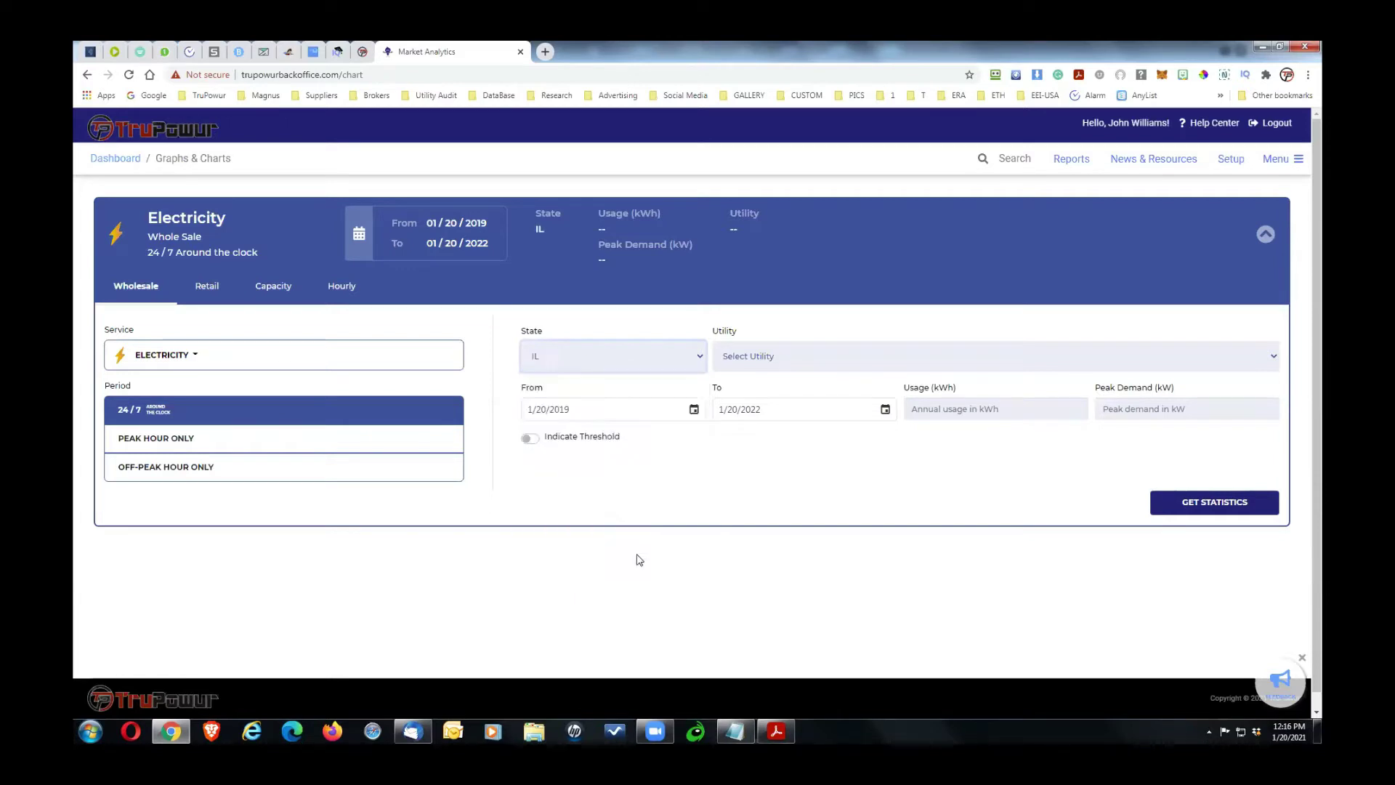
pyautogui.click(768, 359)
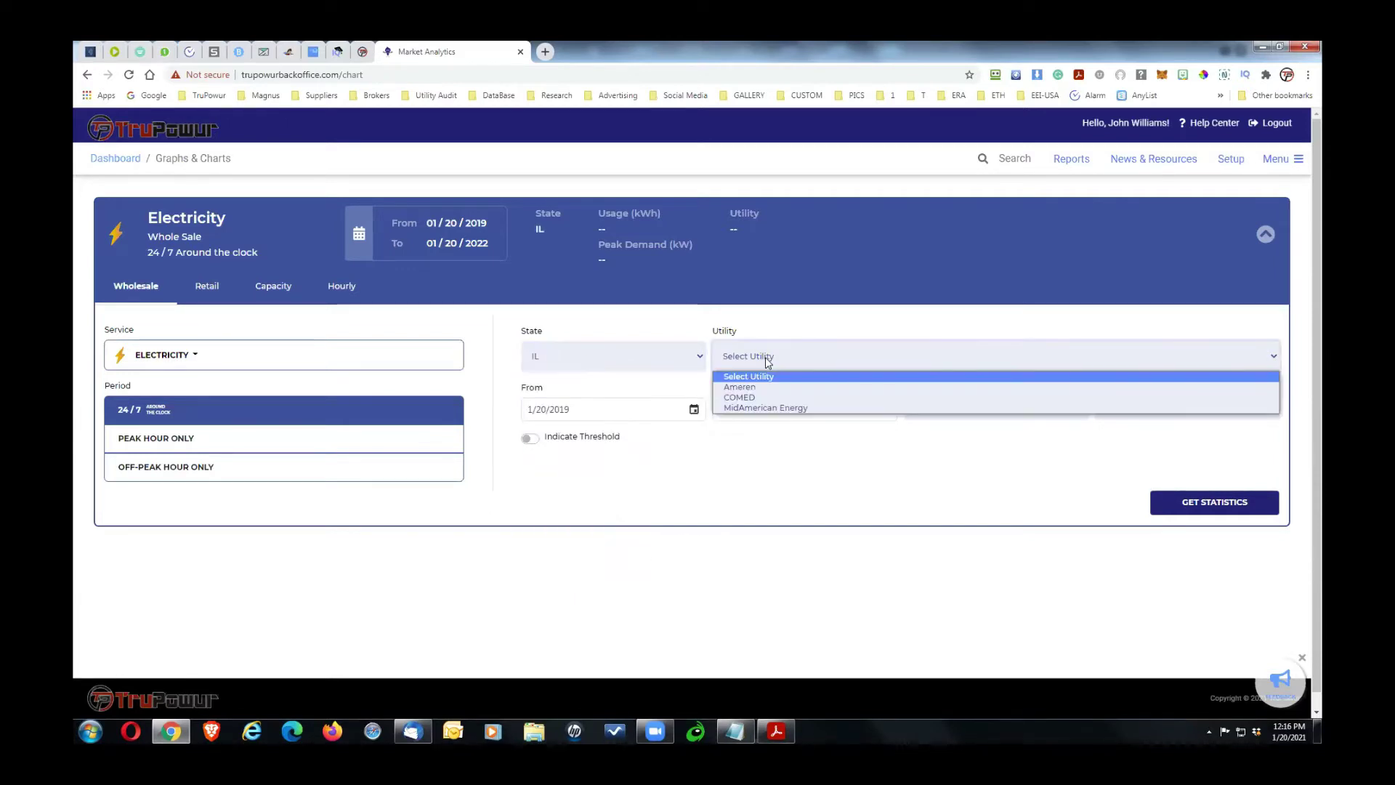
pyautogui.click(769, 398)
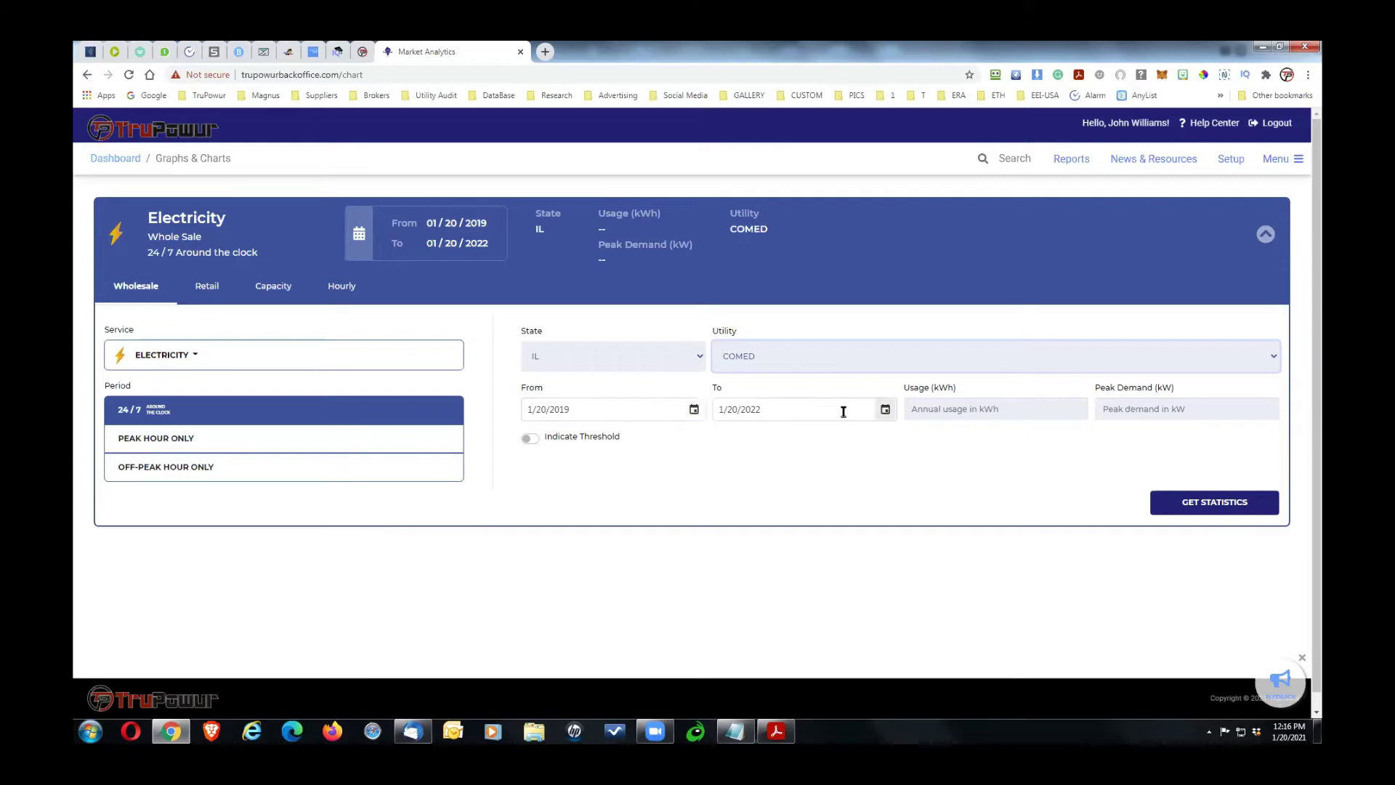
pyautogui.click(805, 406)
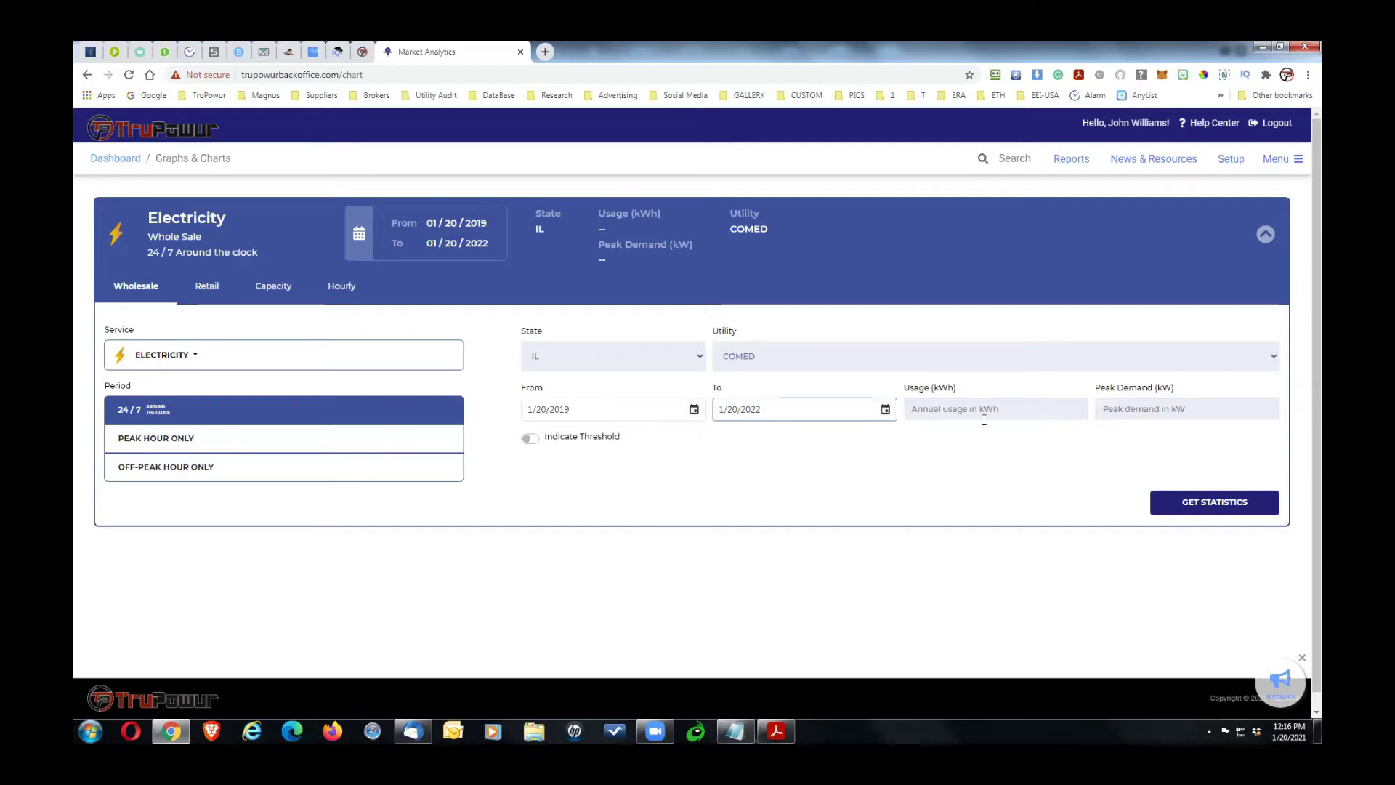
pyautogui.click(1213, 502)
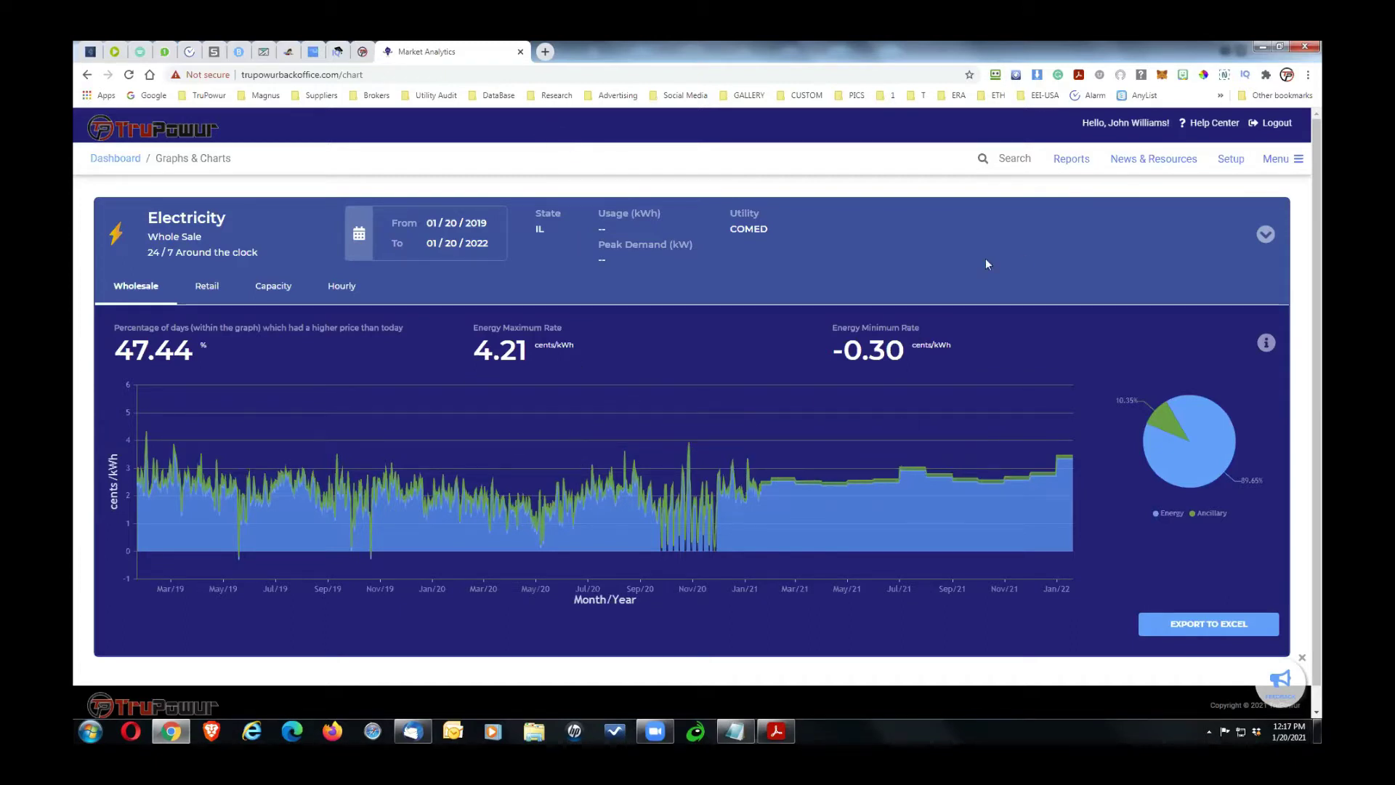
pyautogui.click(1265, 235)
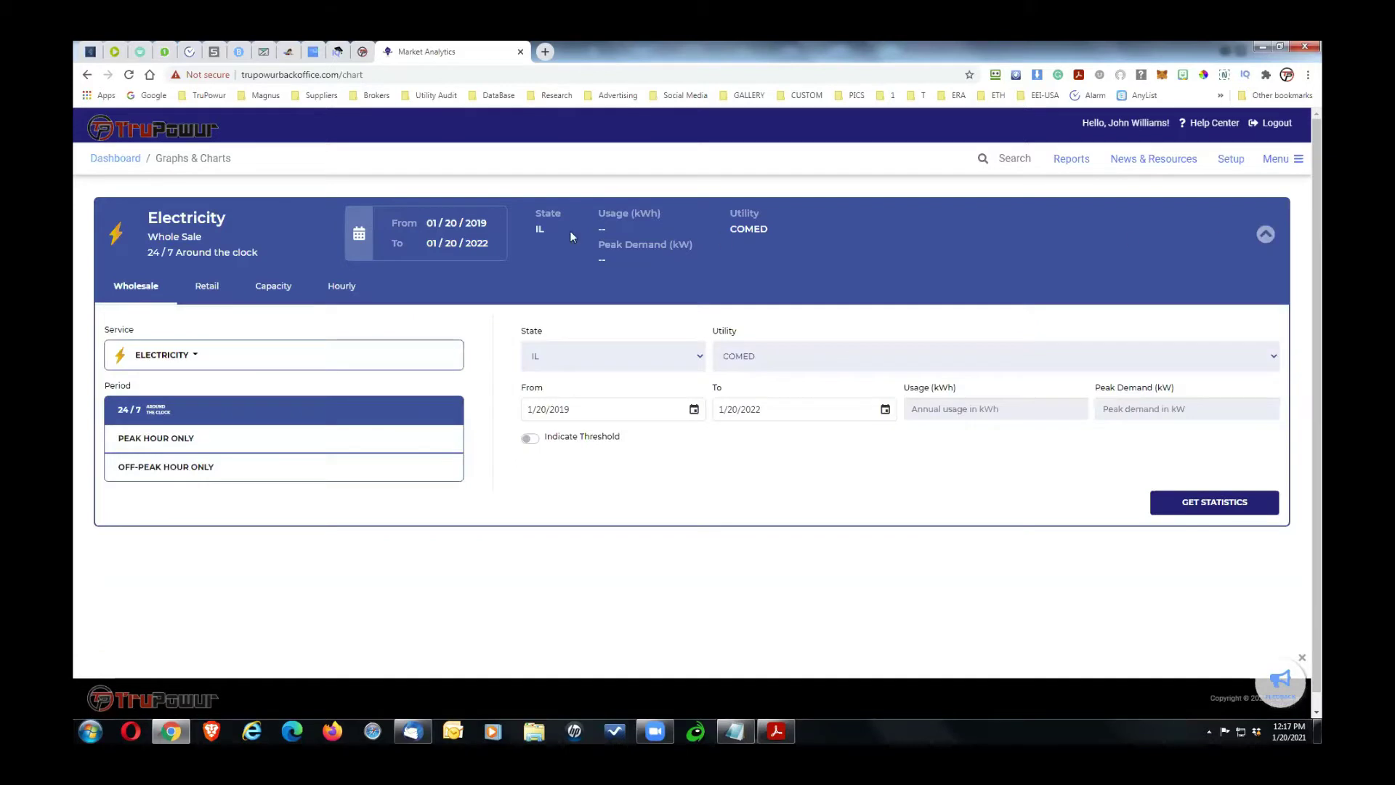
# Step: Leave the Graphs & Charts page and return to the Contracts dashboard via the TruPowur logo
pyautogui.click(1274, 161)
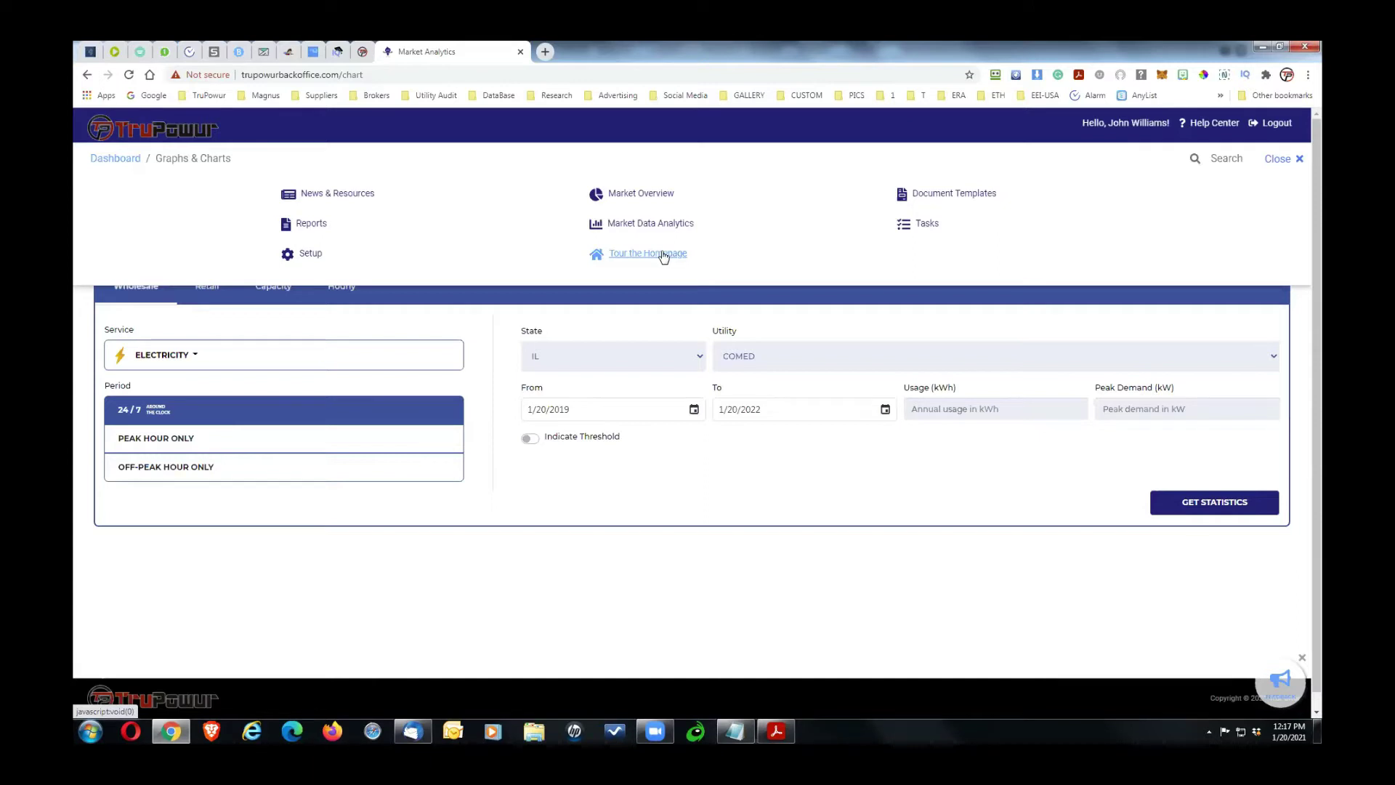
pyautogui.click(730, 487)
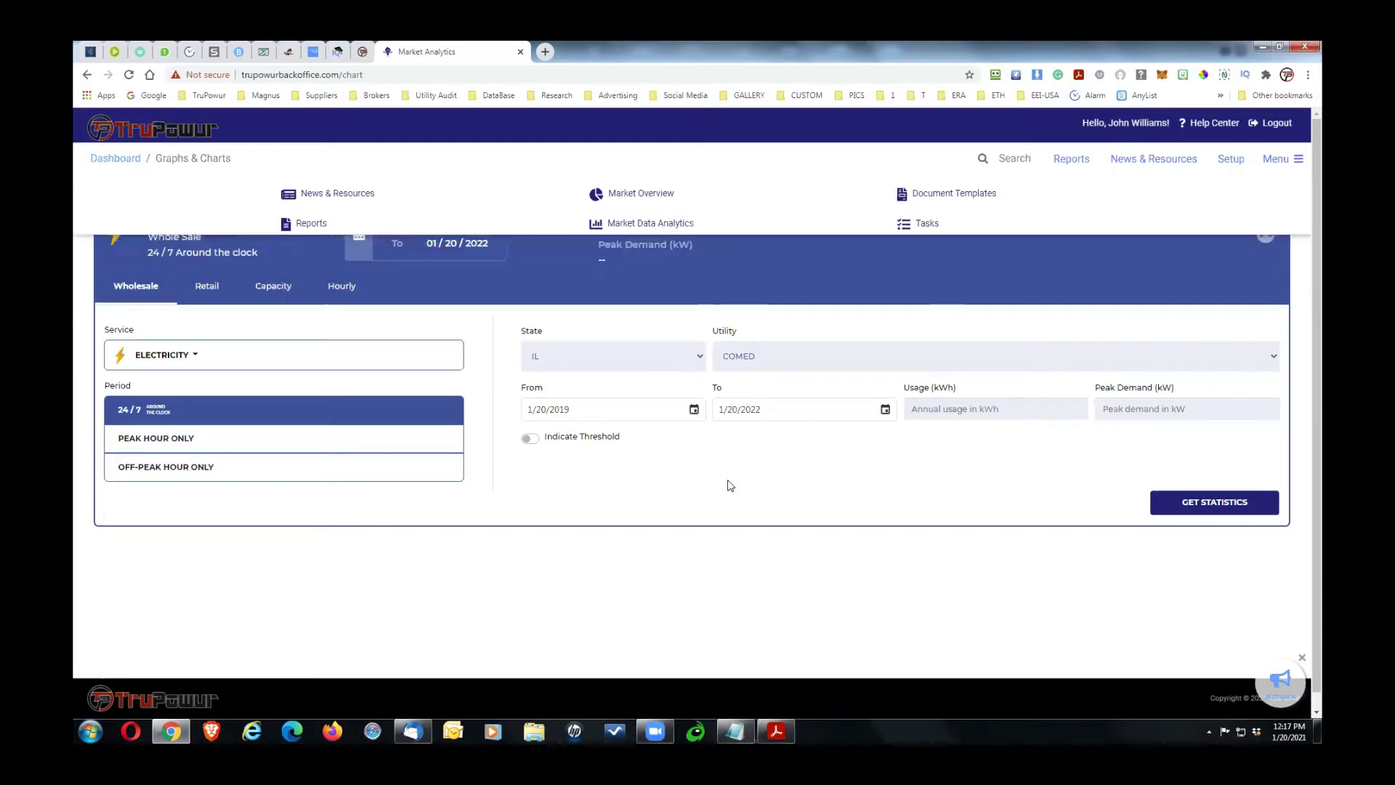
pyautogui.click(122, 131)
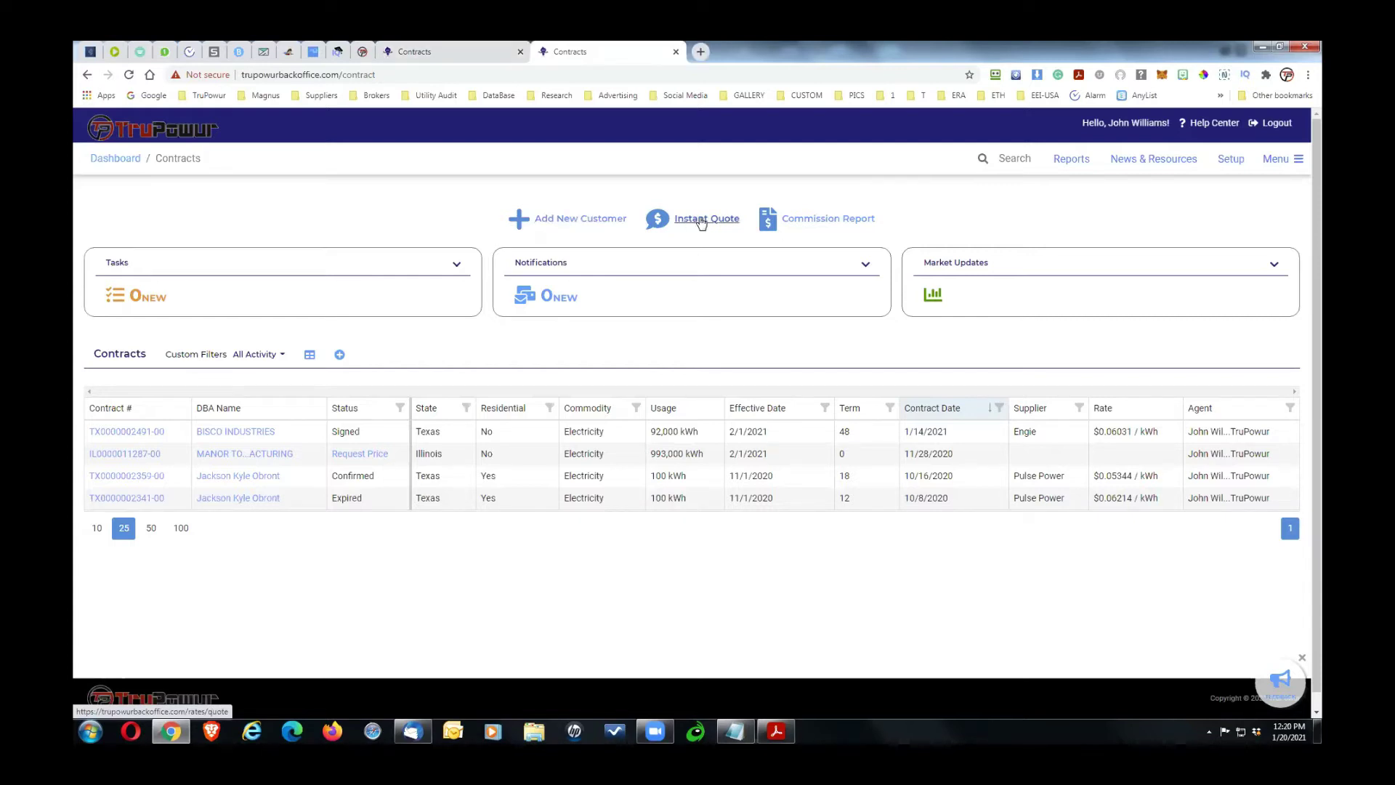
# Step: Run an instant quote for zip 60606 with 200000 kWh annual usage and view the best plans
pyautogui.click(701, 220)
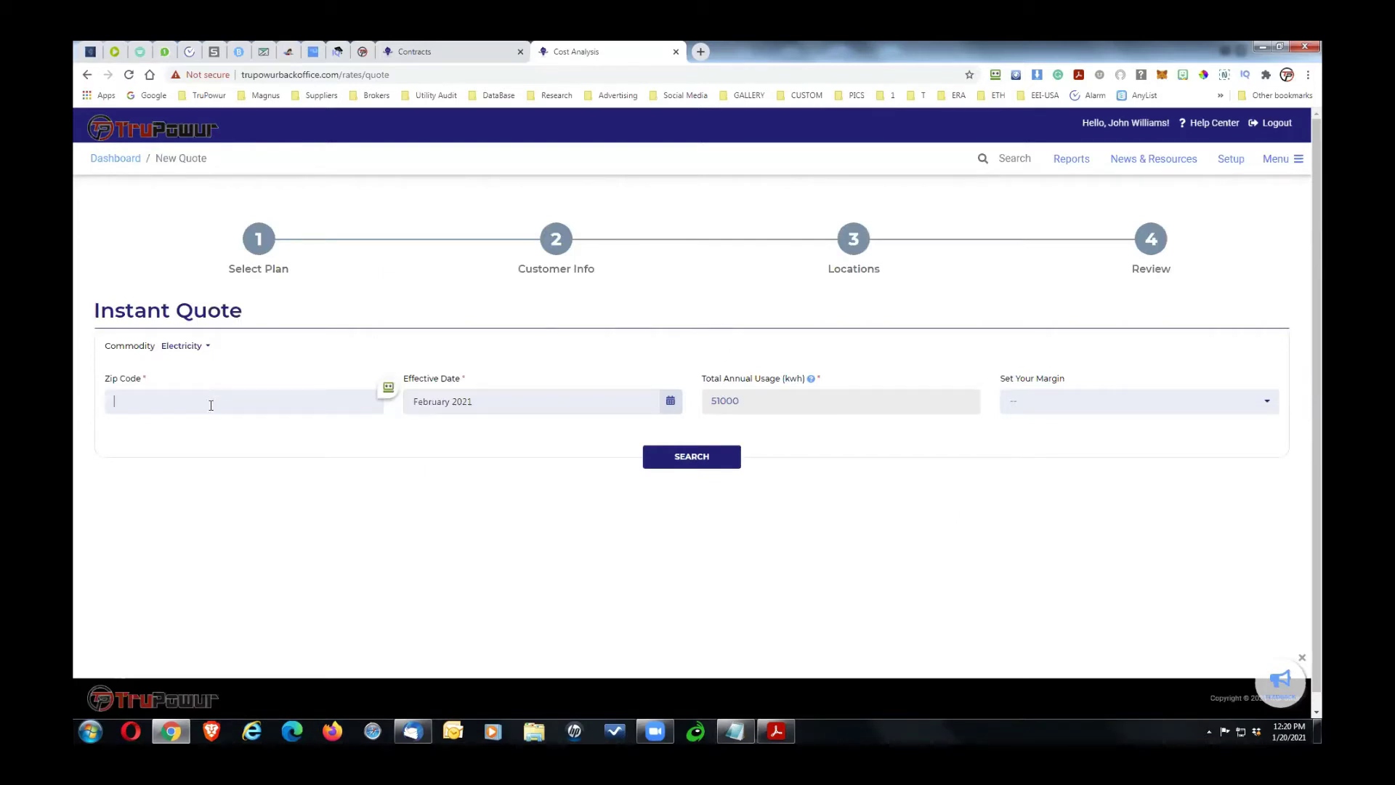
pyautogui.write('60606')
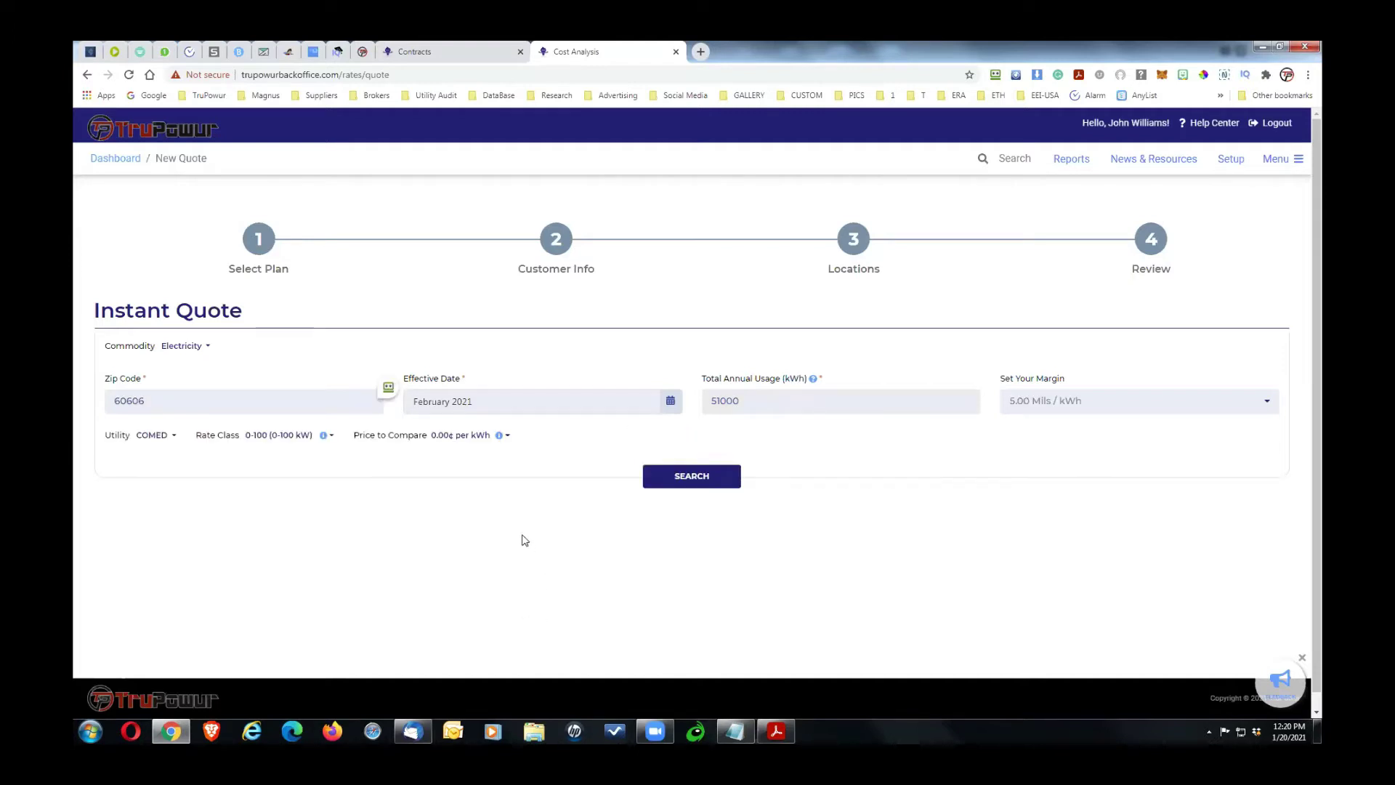
pyautogui.doubleClick(706, 390)
pyautogui.write('200000')
pyautogui.press('Return')
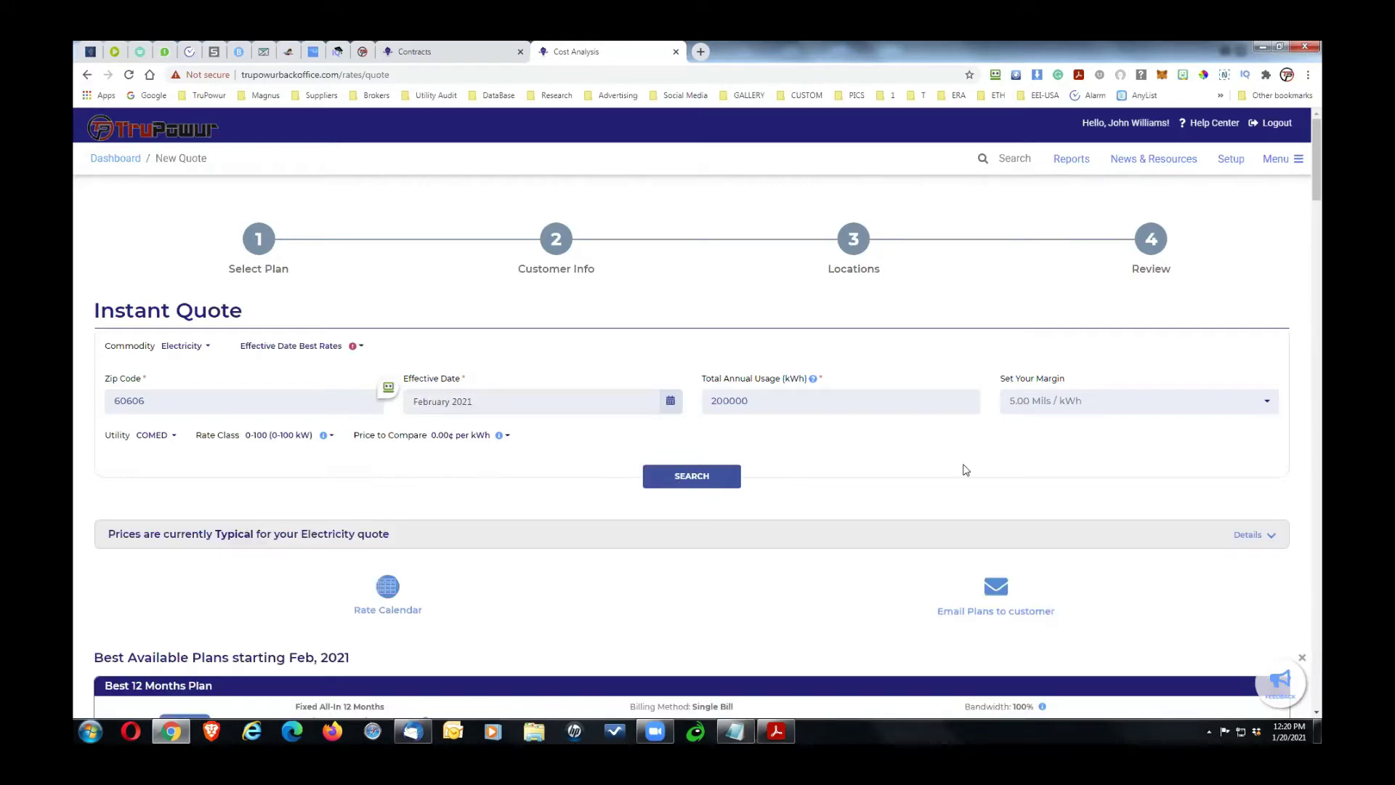
pyautogui.moveTo(1316, 185); pyautogui.dragTo(1283, 244)
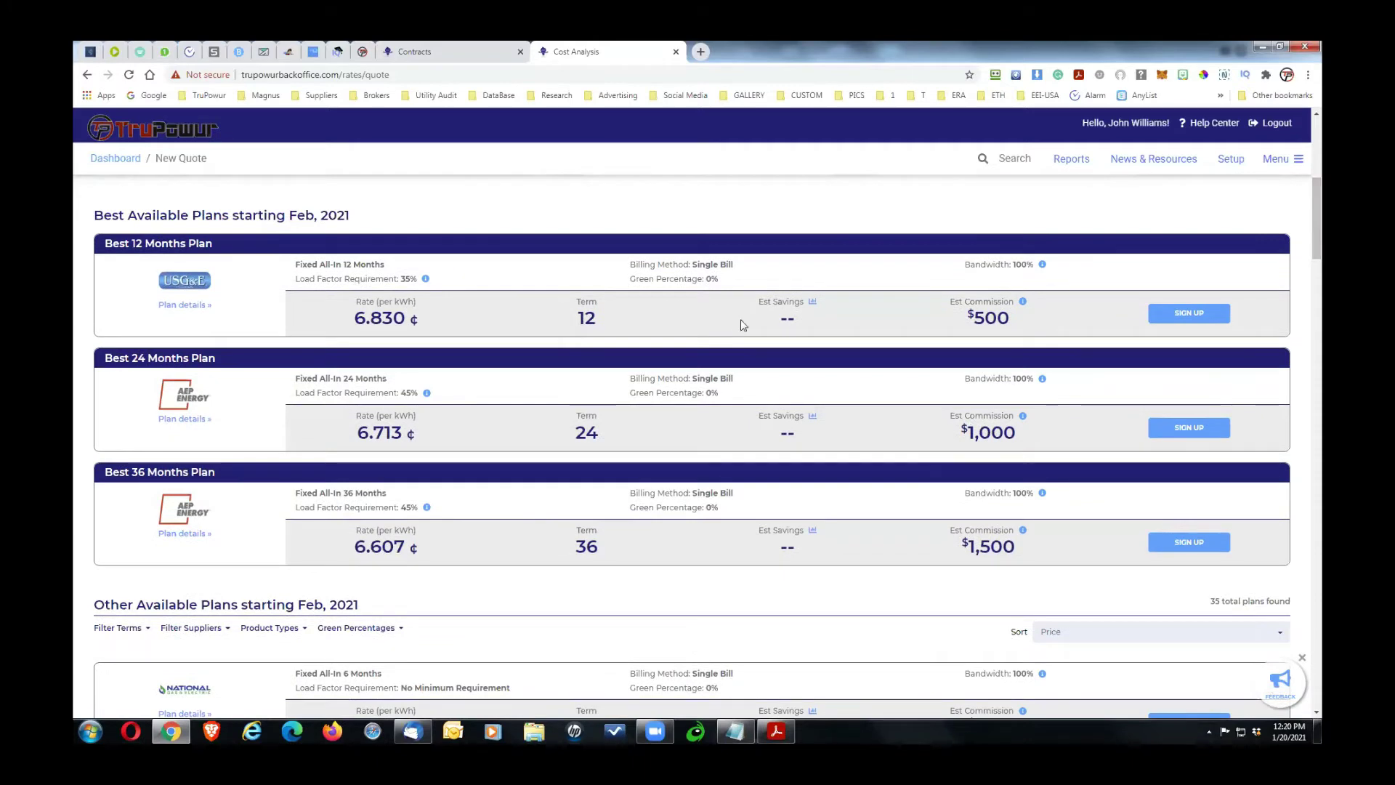
# Step: Set the price to compare to 7¢ per kWh and rerun the rate search
pyautogui.click(1320, 169)
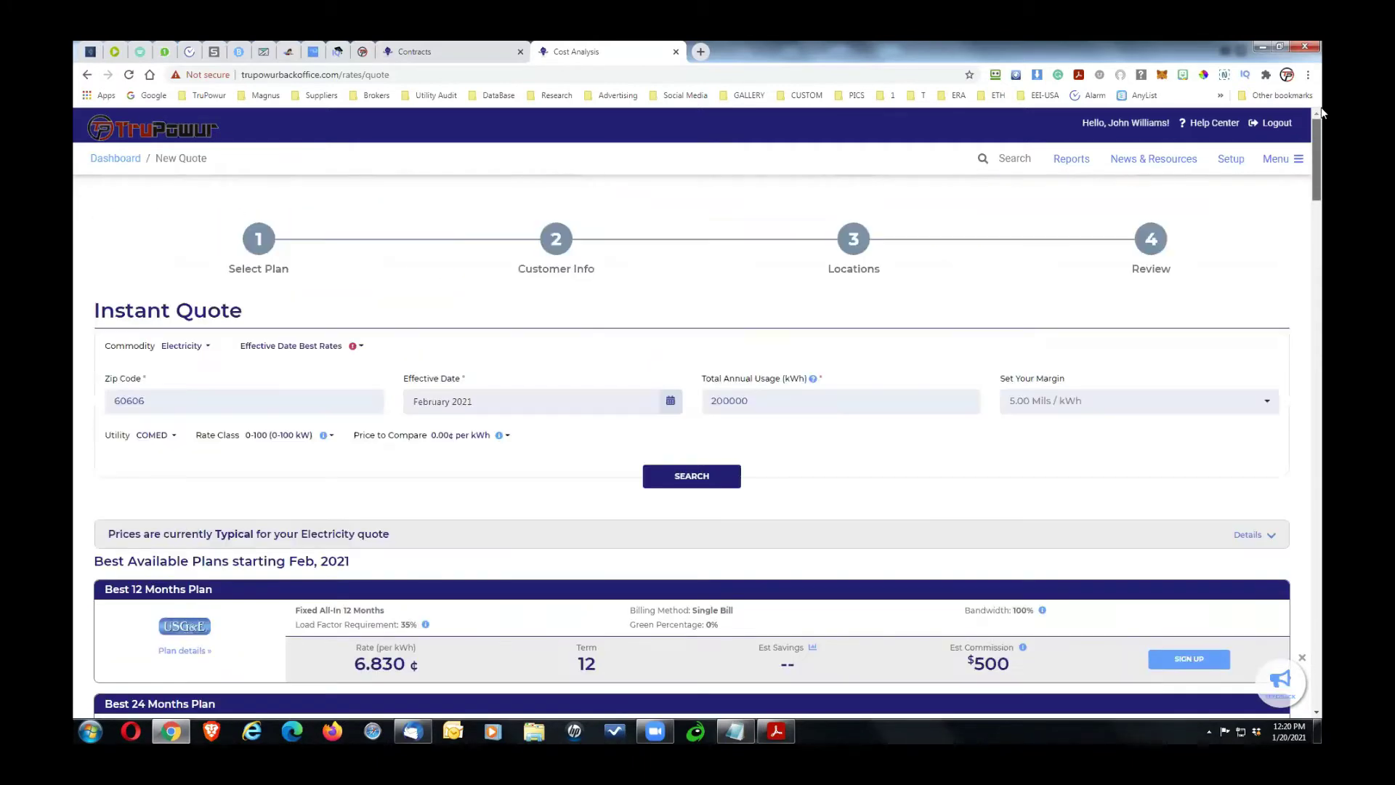
pyautogui.click(509, 438)
pyautogui.moveTo(393, 472); pyautogui.dragTo(362, 476)
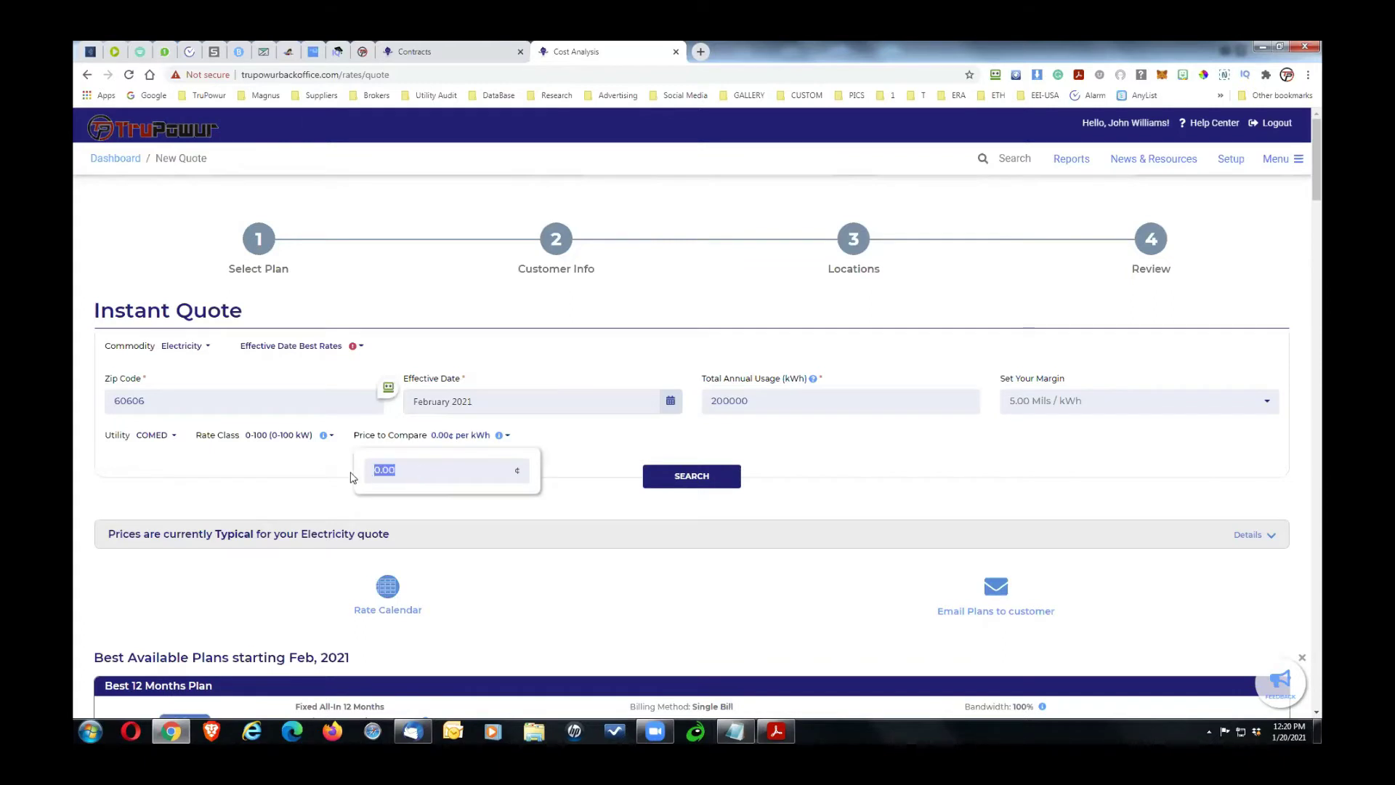
pyautogui.click(348, 473)
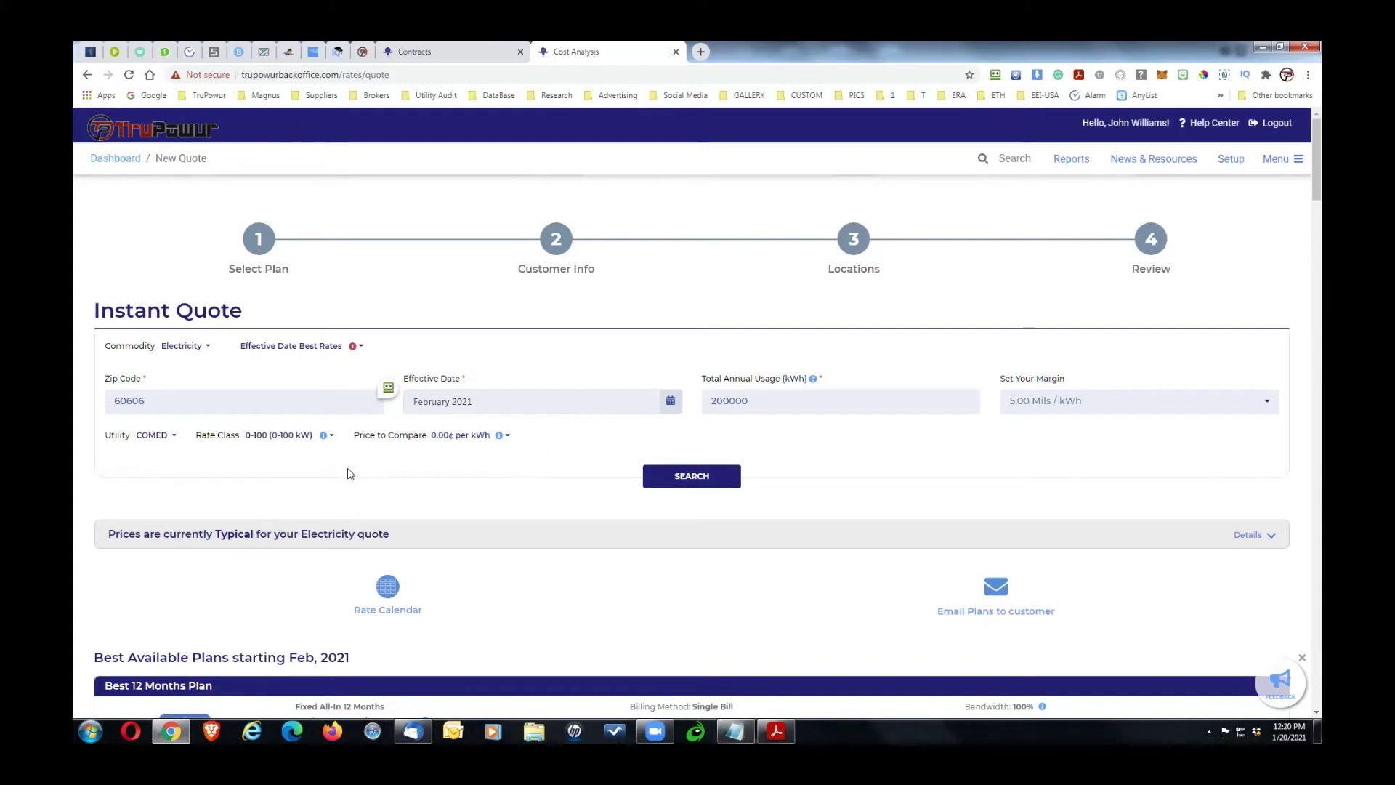
pyautogui.click(507, 436)
pyautogui.doubleClick(469, 467)
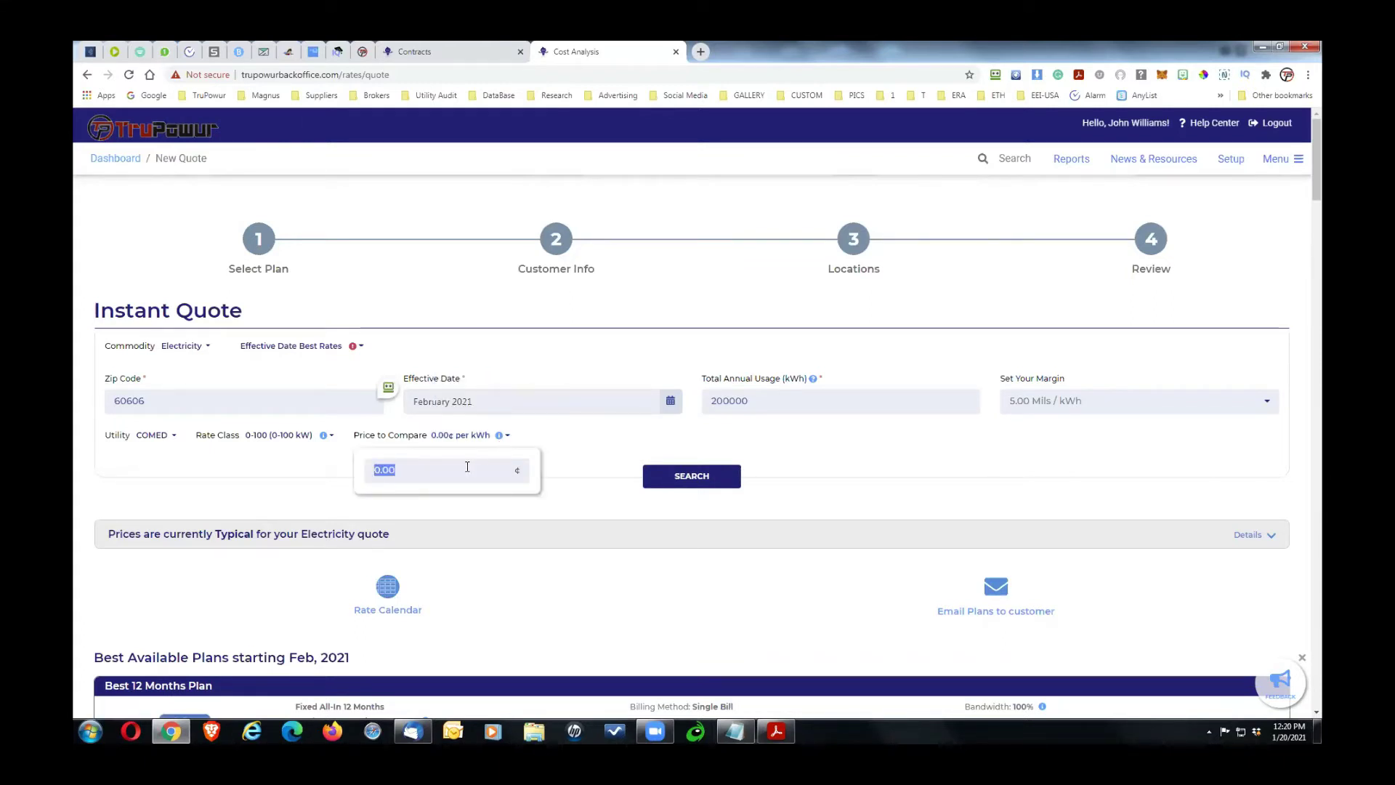
pyautogui.write('7')
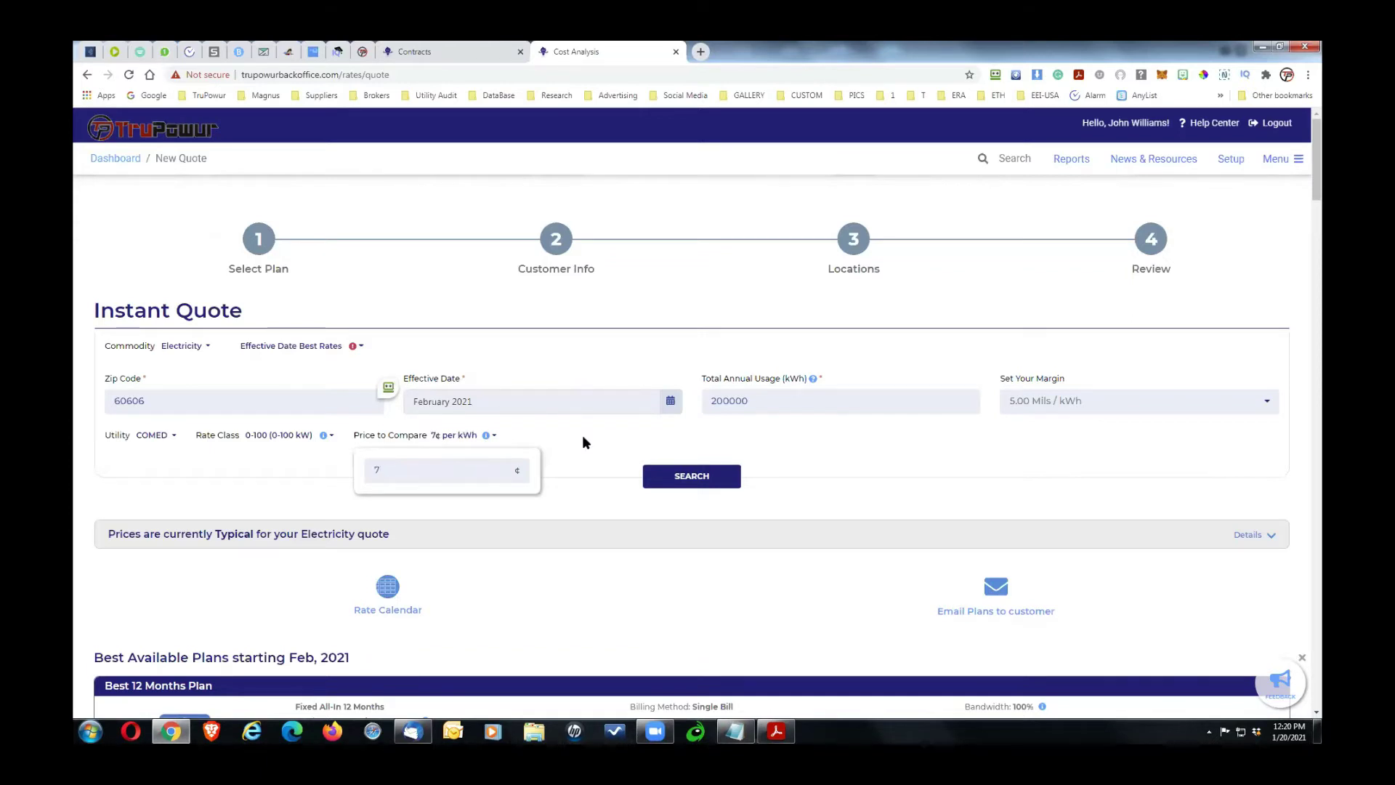
pyautogui.press('Return')
pyautogui.click(667, 481)
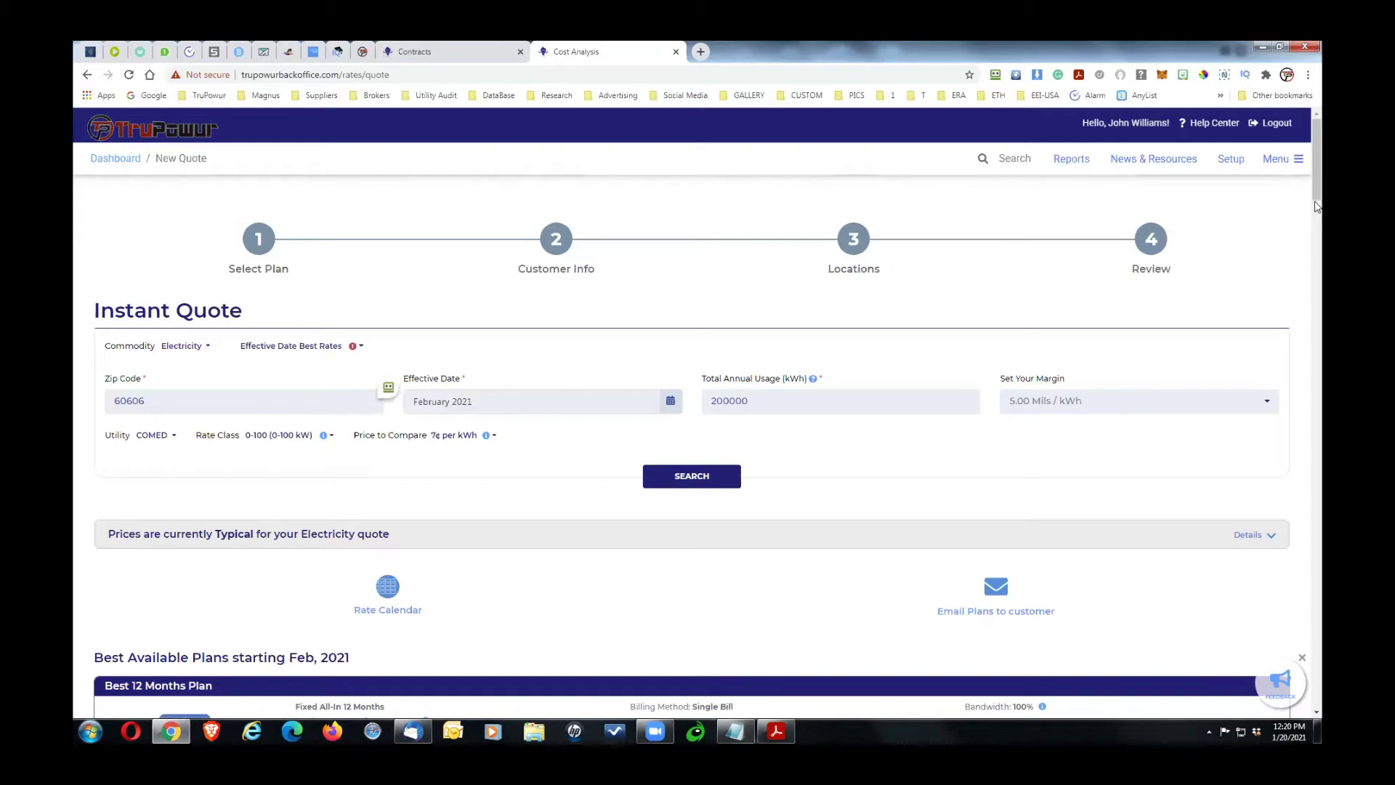
# Step: Browse the refreshed results: 35 other plans, lowest 6.480¢ for 6 months
pyautogui.scroll(-1, 1319, 209)
pyautogui.moveTo(1319, 209); pyautogui.dragTo(1220, 259)
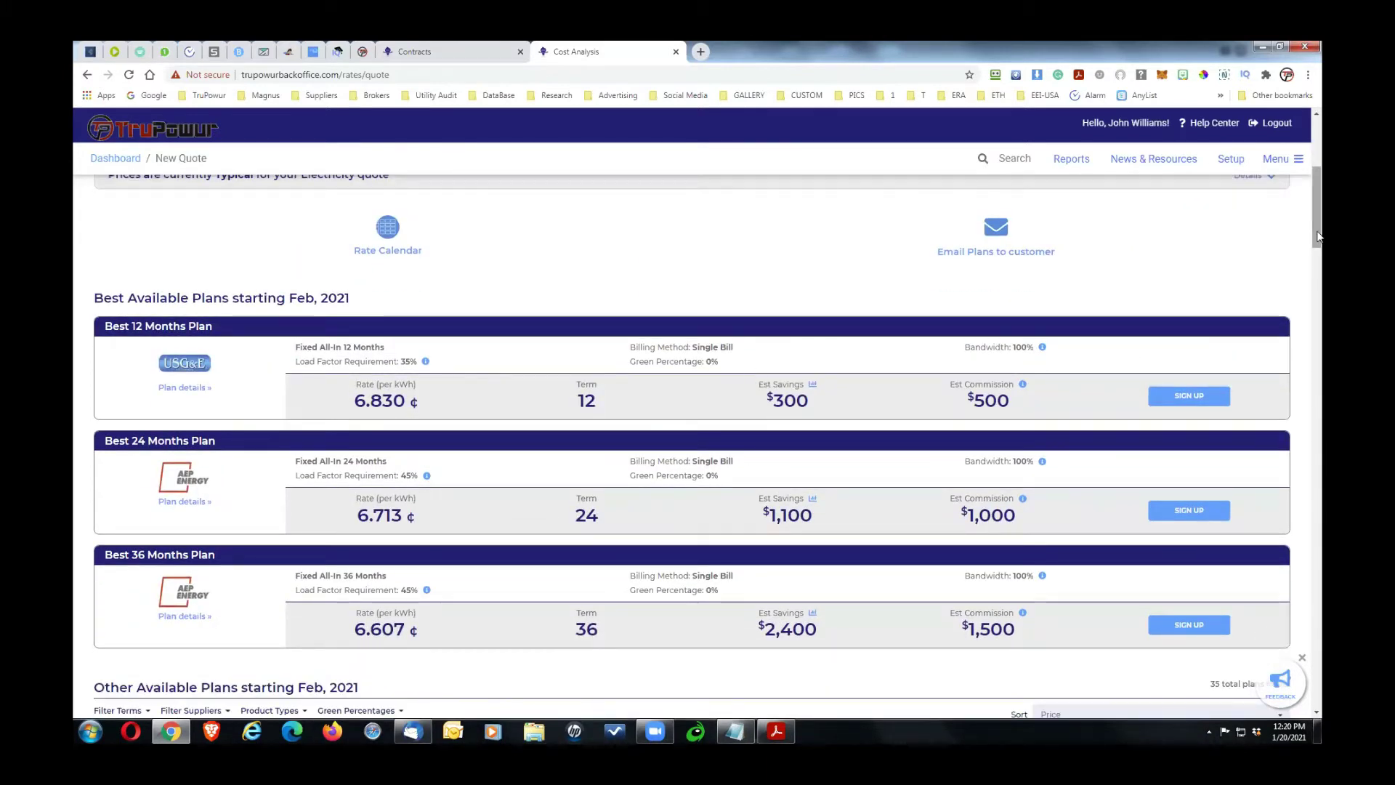
pyautogui.scroll(-1, 1317, 269)
pyautogui.scroll(-6, 1314, 284)
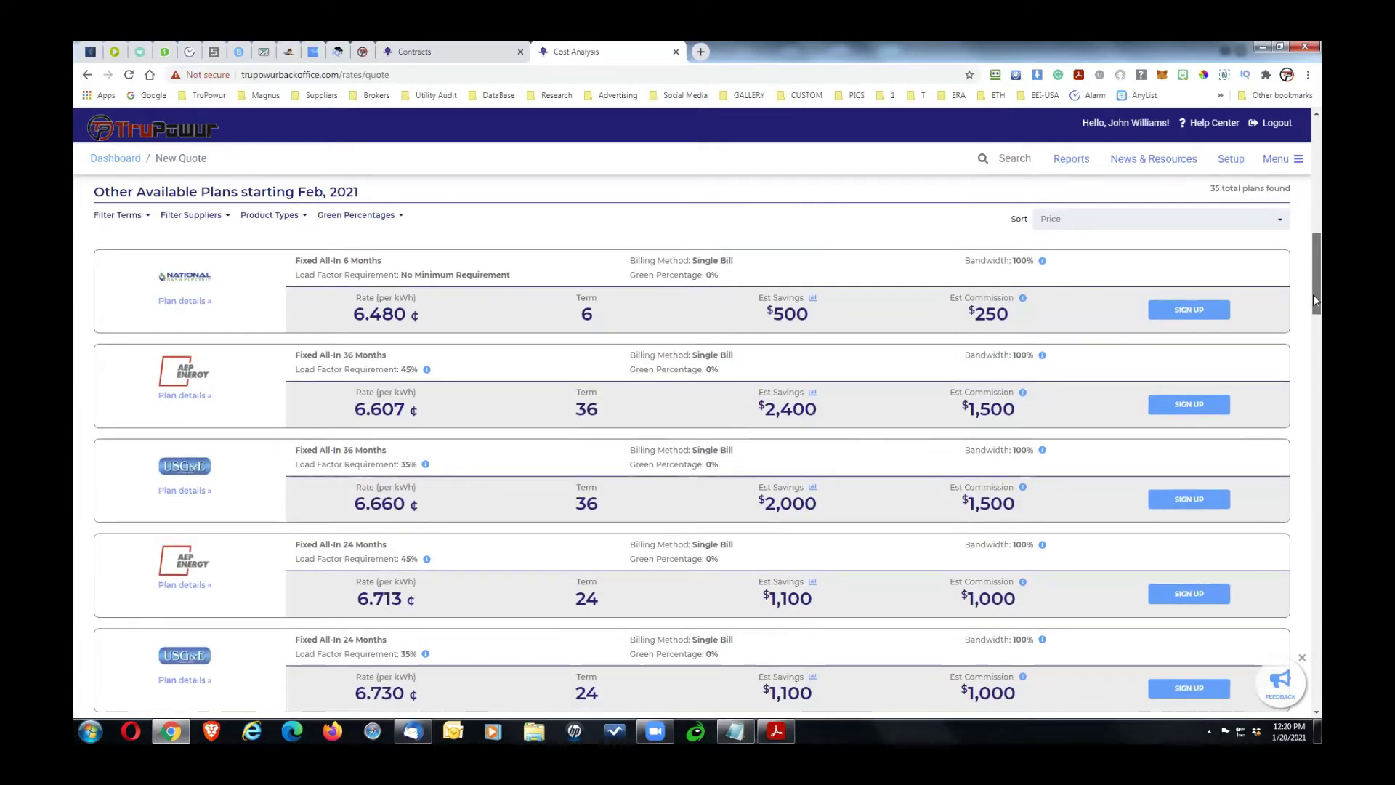
pyautogui.scroll(3, 1322, 185)
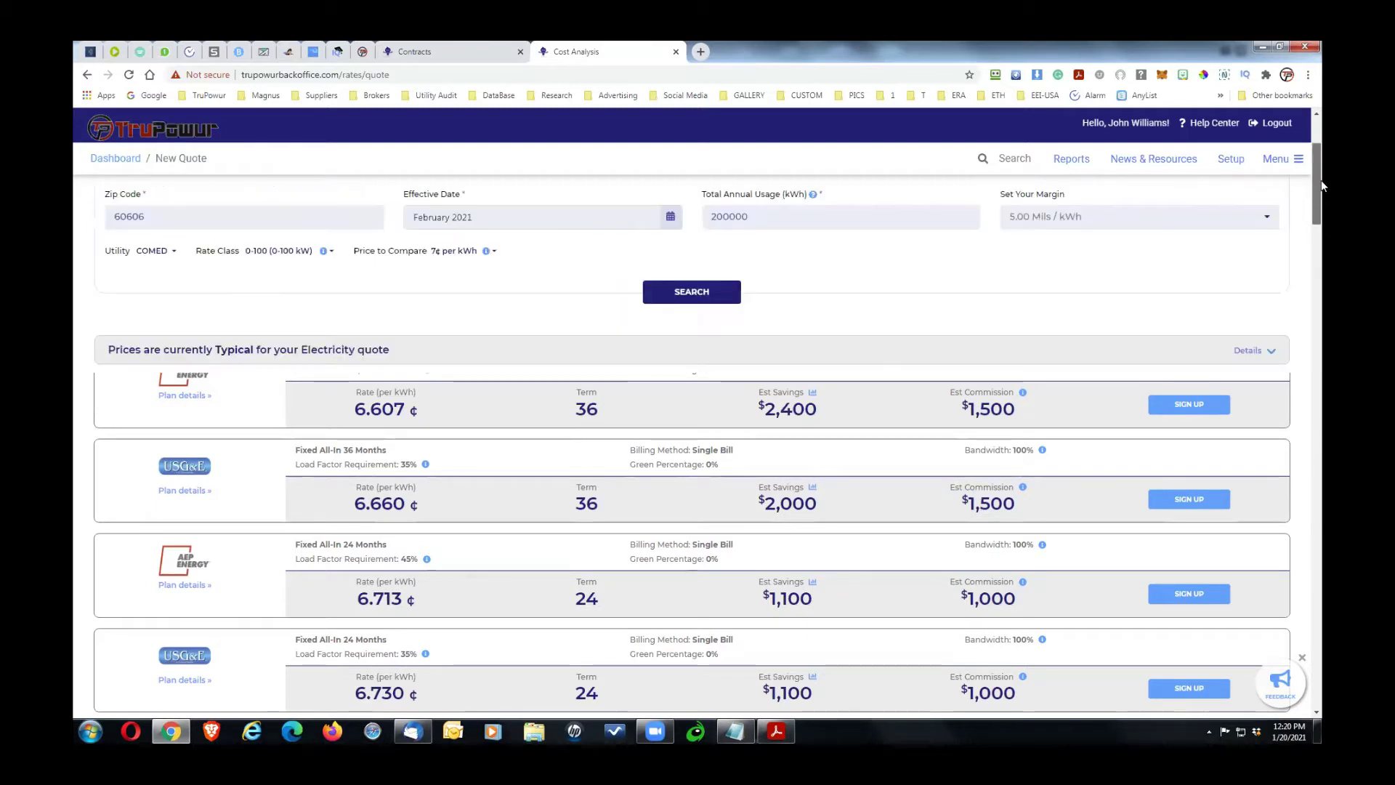
pyautogui.scroll(3, 1322, 186)
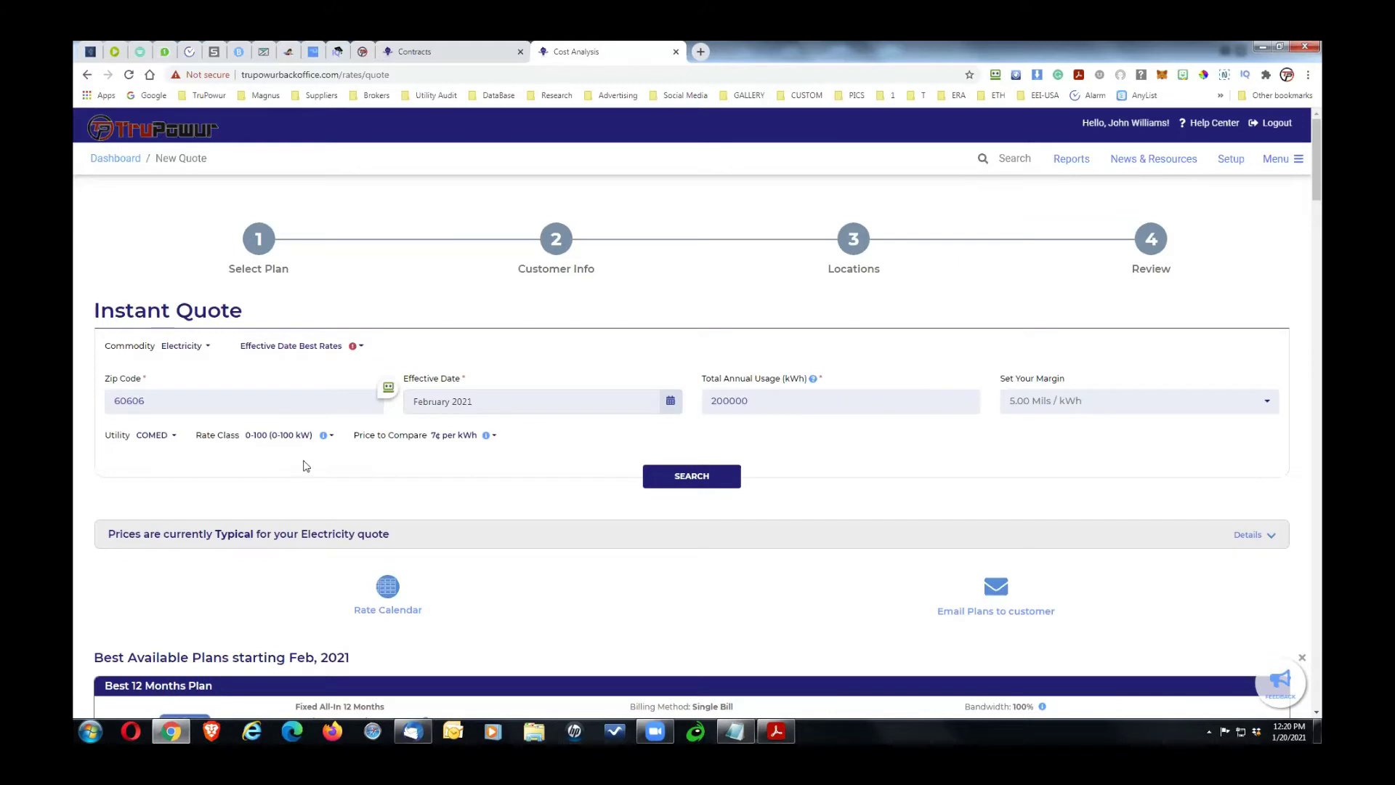
# Step: Check the quote settings, keeping February 2021 effective date and 5.00 mils margin
pyautogui.moveTo(1318, 191); pyautogui.dragTo(1318, 192)
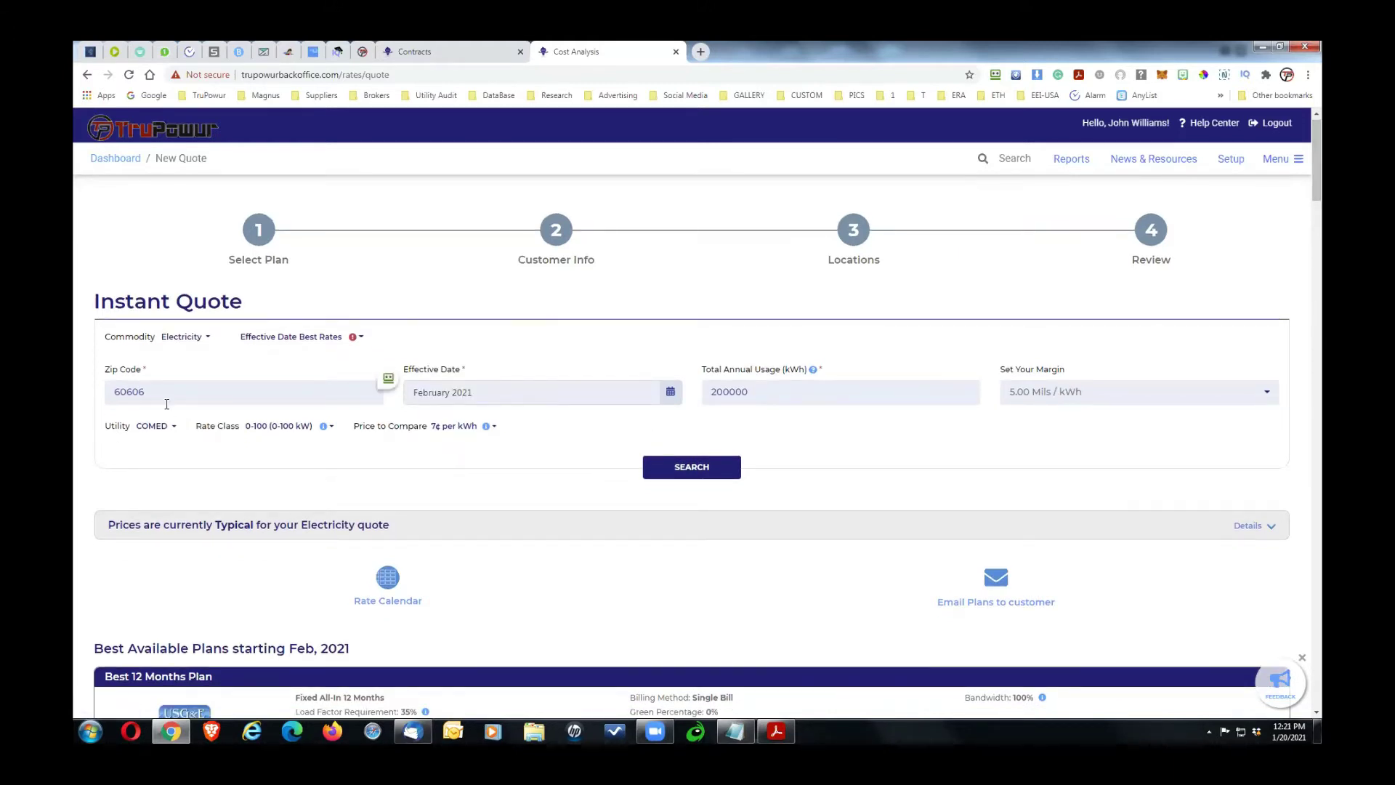
pyautogui.click(539, 390)
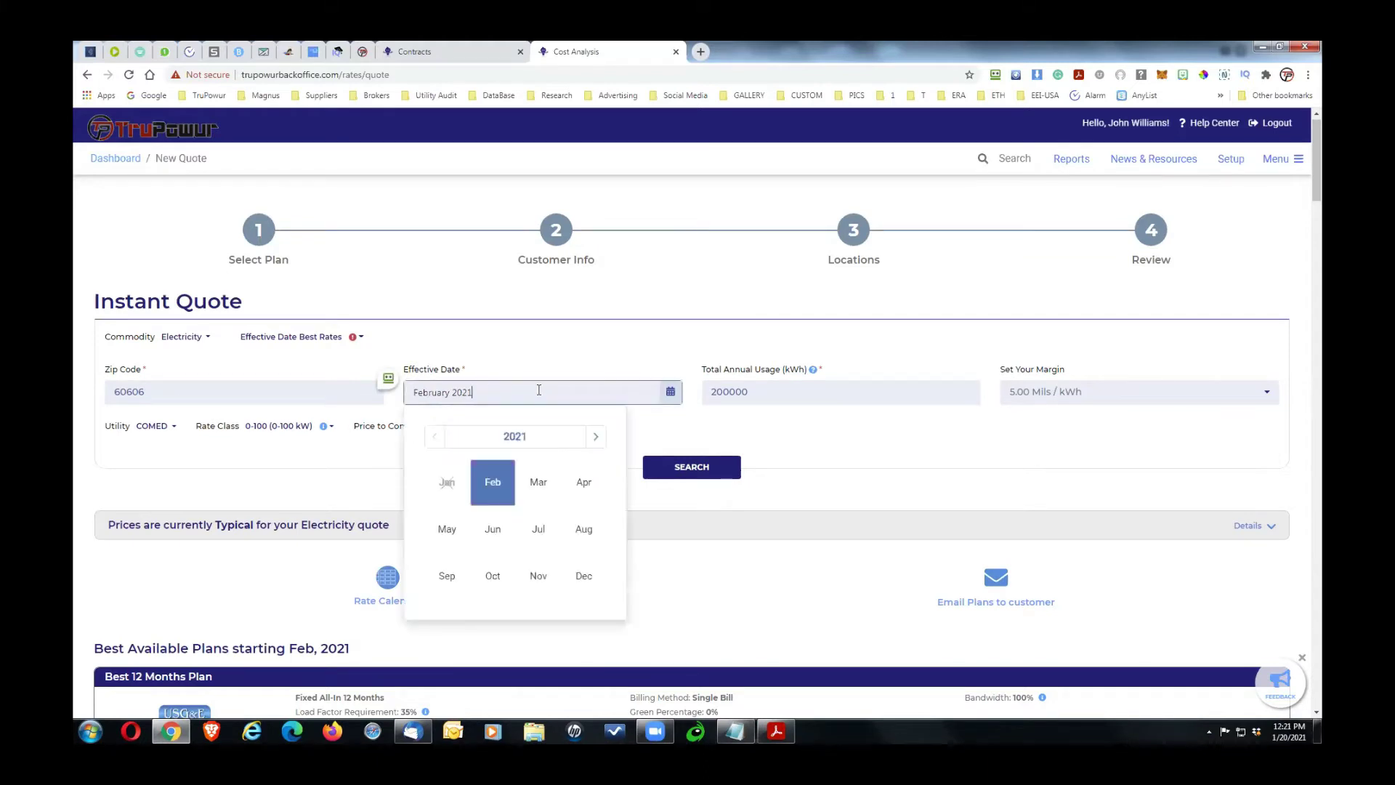
pyautogui.click(561, 356)
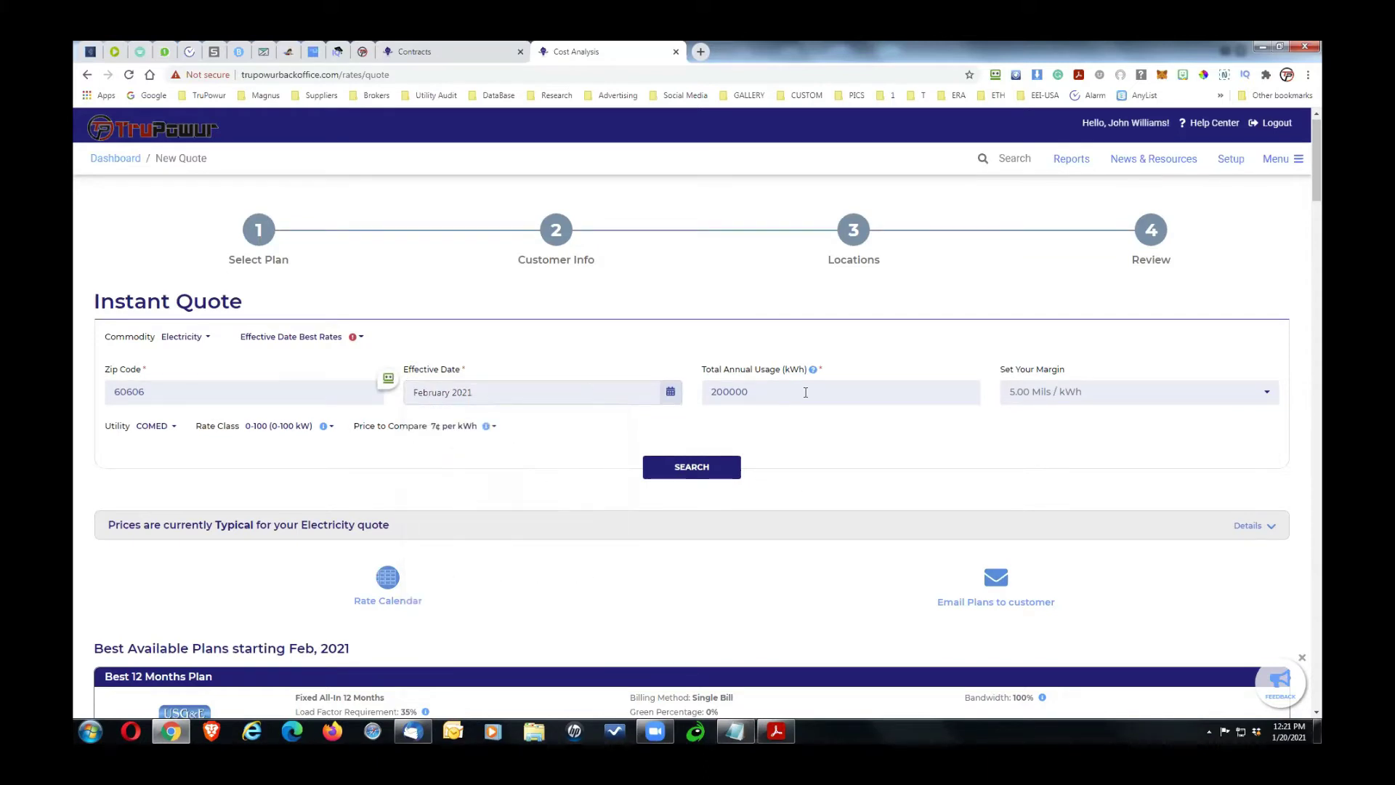
pyautogui.moveTo(805, 392); pyautogui.dragTo(708, 393)
pyautogui.click(1035, 396)
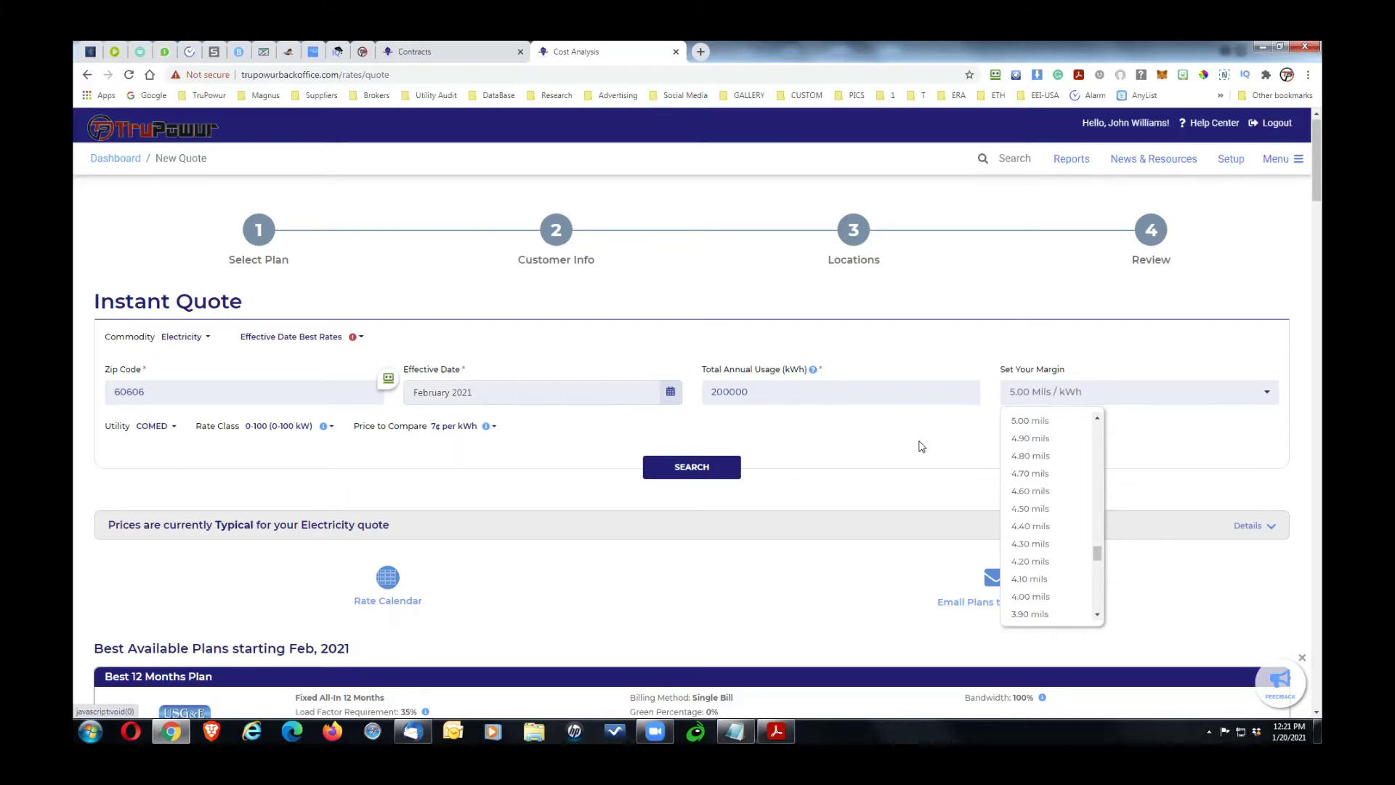
pyautogui.click(978, 435)
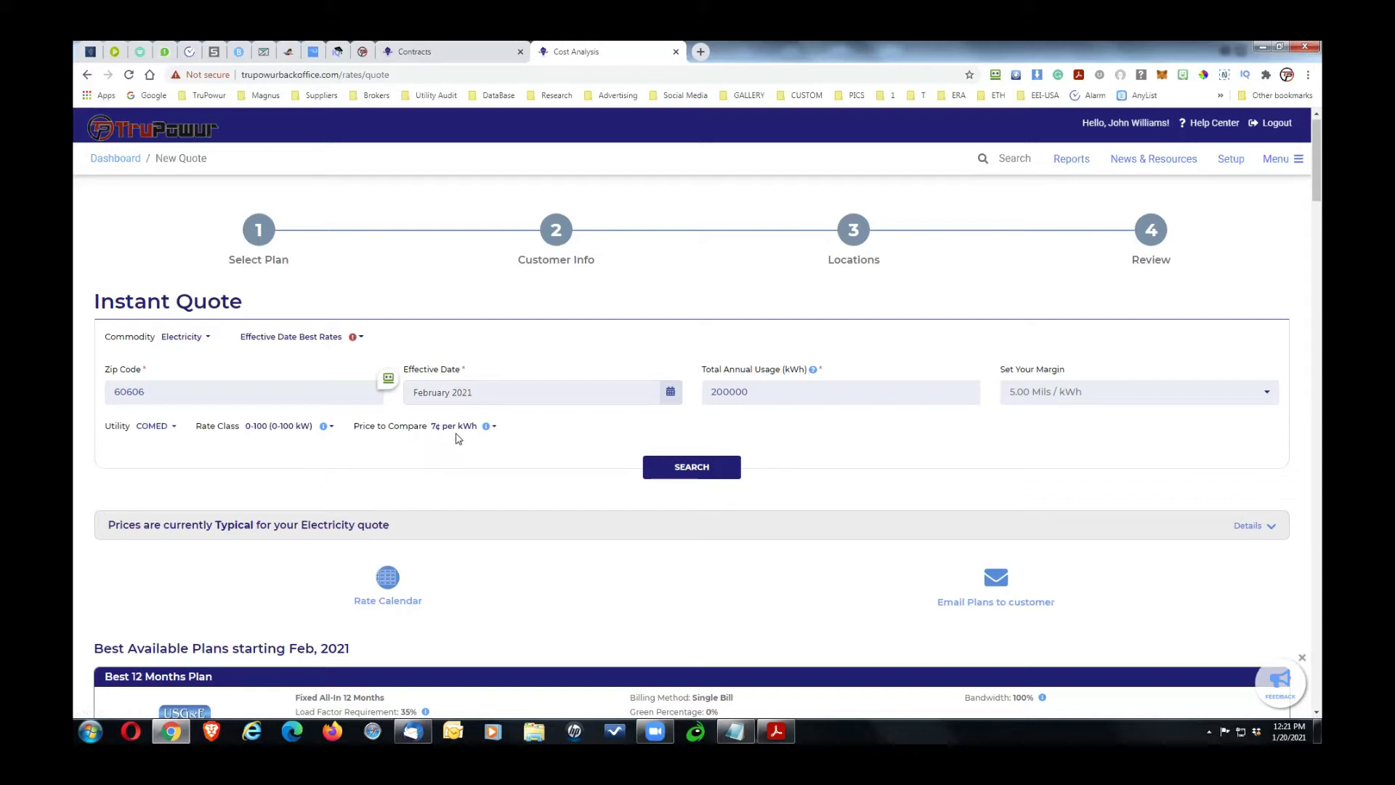
# Step: Expand the Typical price details showing 6.48¢ typical within the 6.33¢–7.67¢ range
pyautogui.moveTo(486, 428)
pyautogui.moveTo(1316, 195); pyautogui.dragTo(1321, 244)
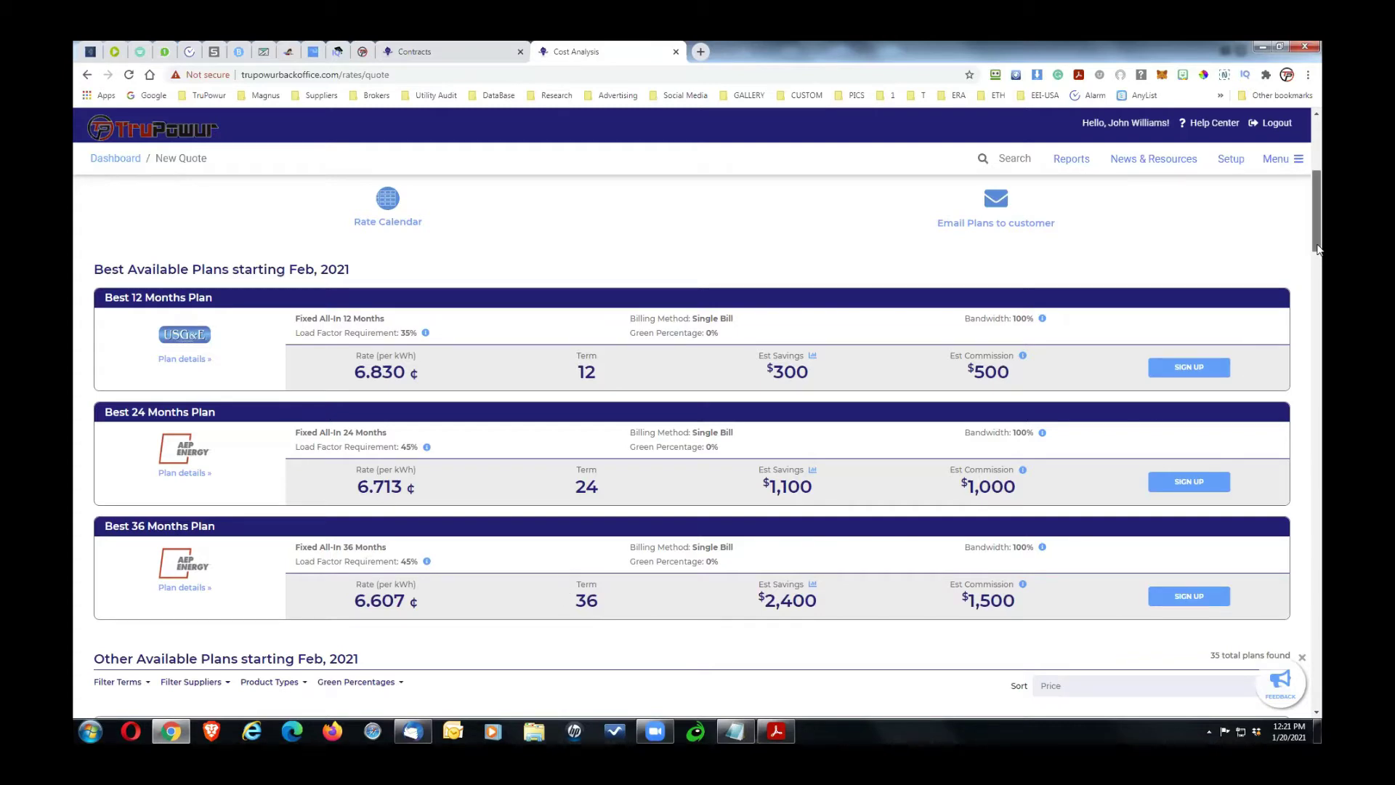
pyautogui.scroll(-1, 1319, 266)
pyautogui.moveTo(1318, 266); pyautogui.dragTo(1323, 438)
pyautogui.click(1320, 183)
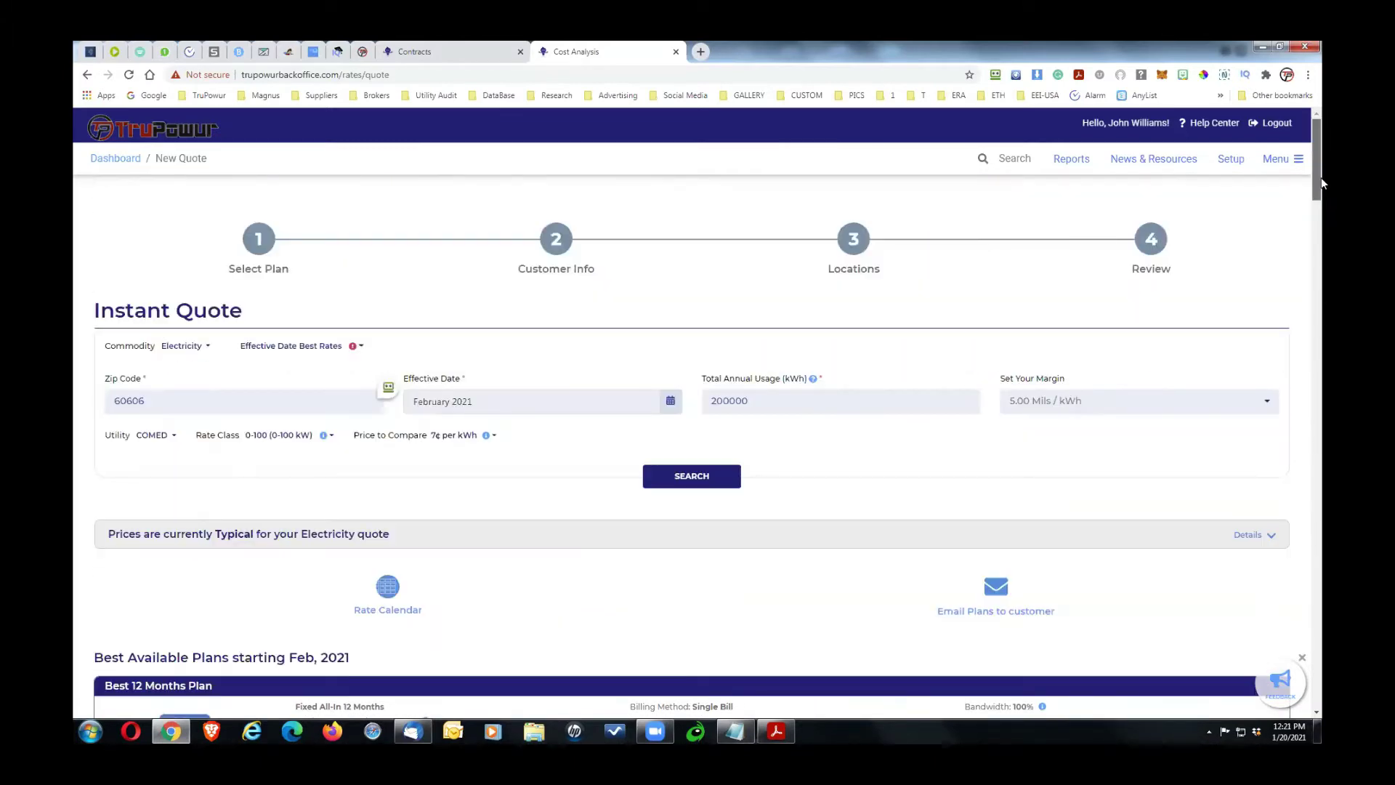
pyautogui.moveTo(1321, 182); pyautogui.dragTo(1321, 190)
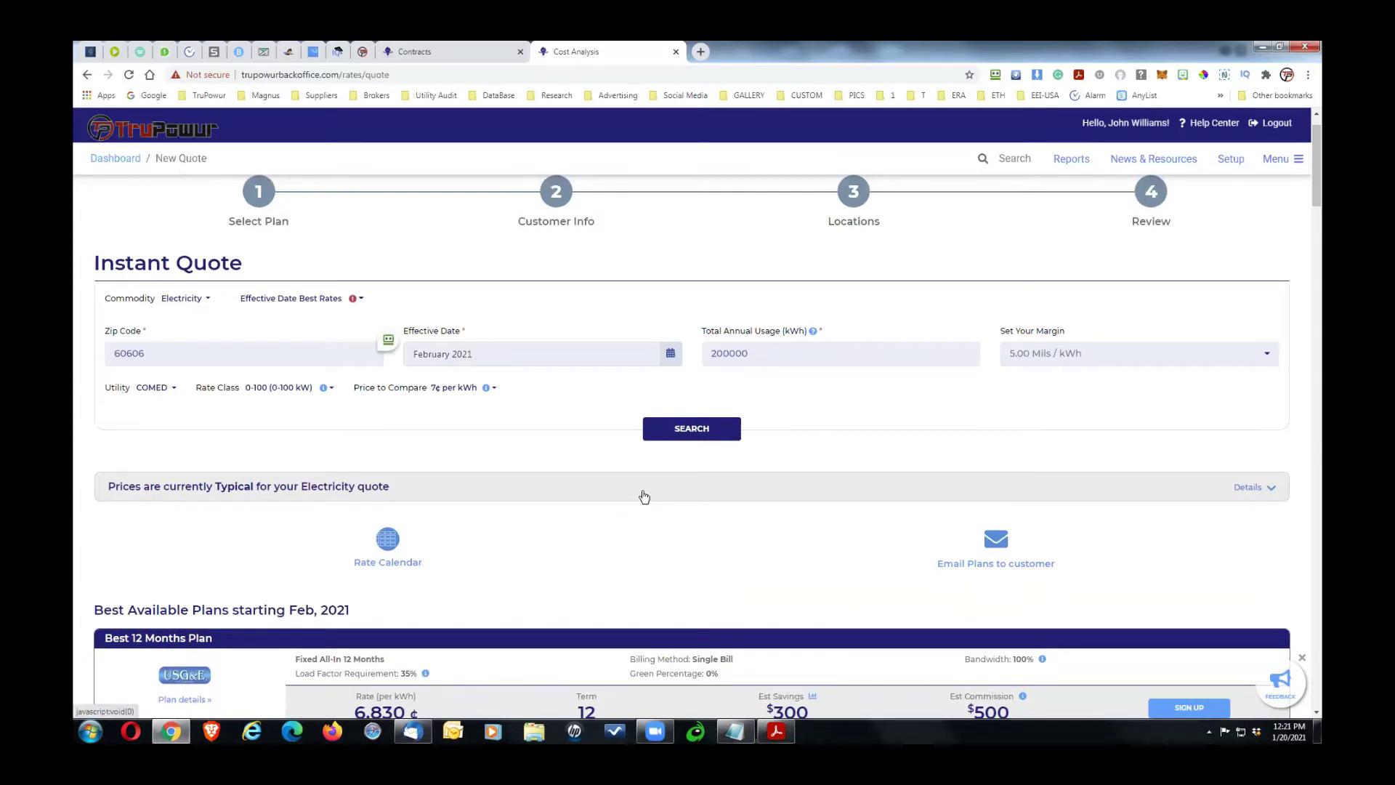
pyautogui.click(644, 497)
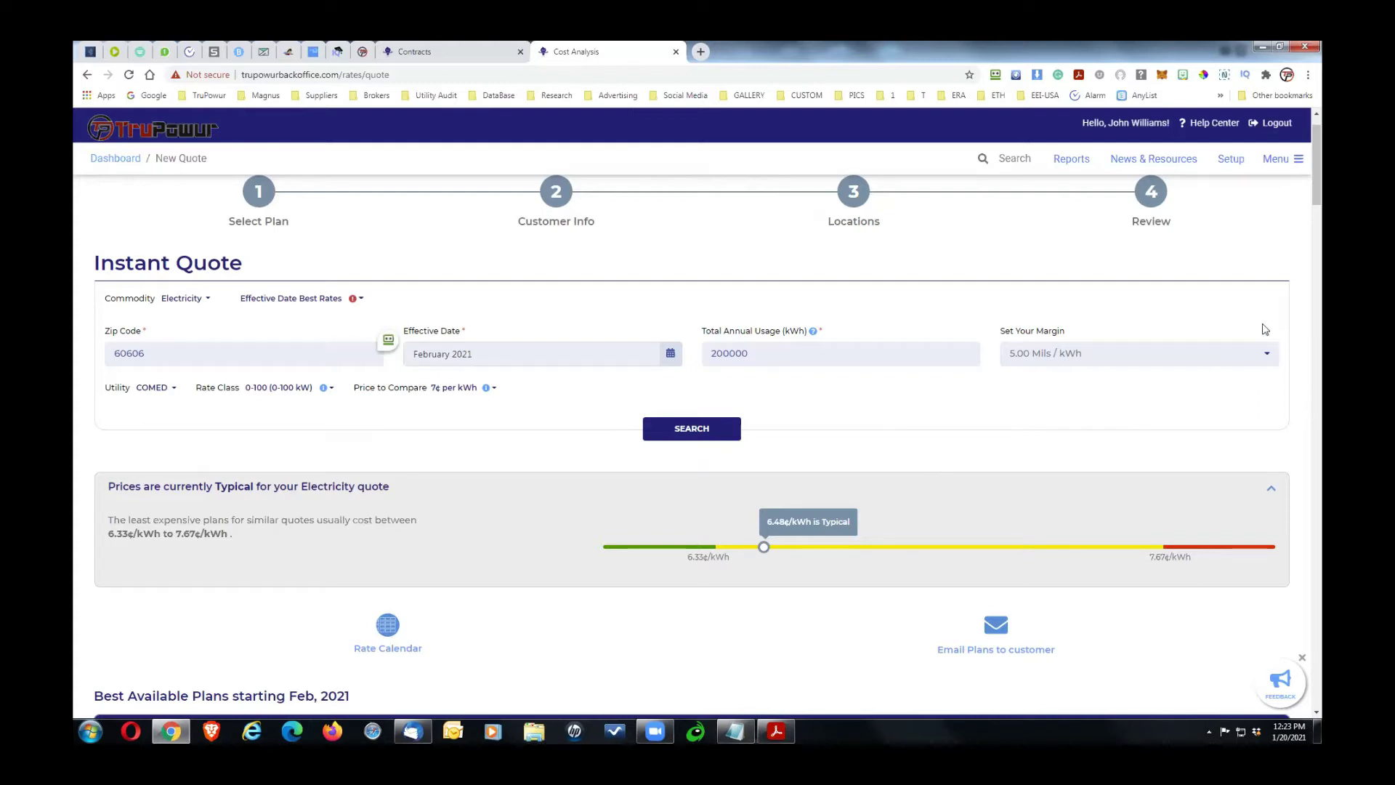
pyautogui.moveTo(1317, 210); pyautogui.dragTo(1320, 219)
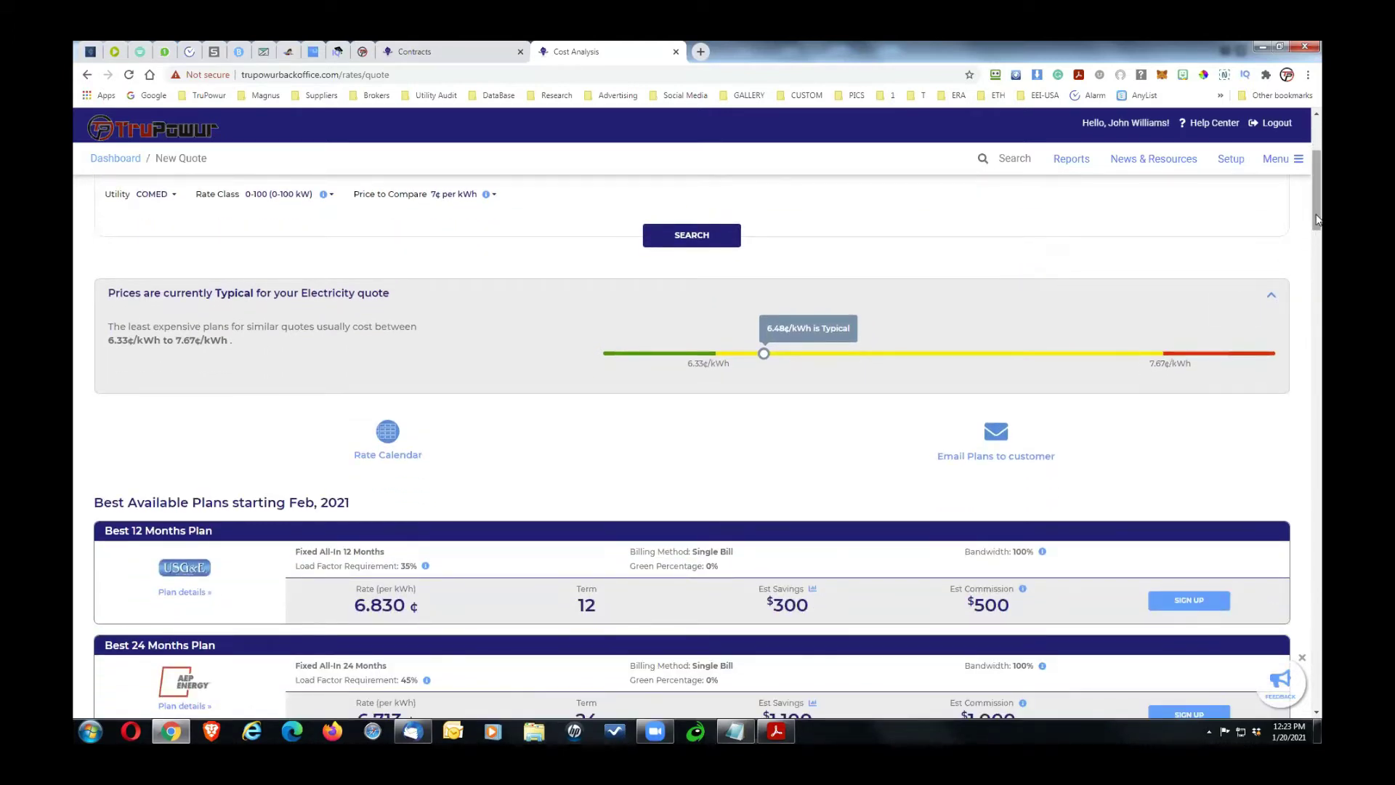
pyautogui.moveTo(1319, 214); pyautogui.dragTo(1319, 229)
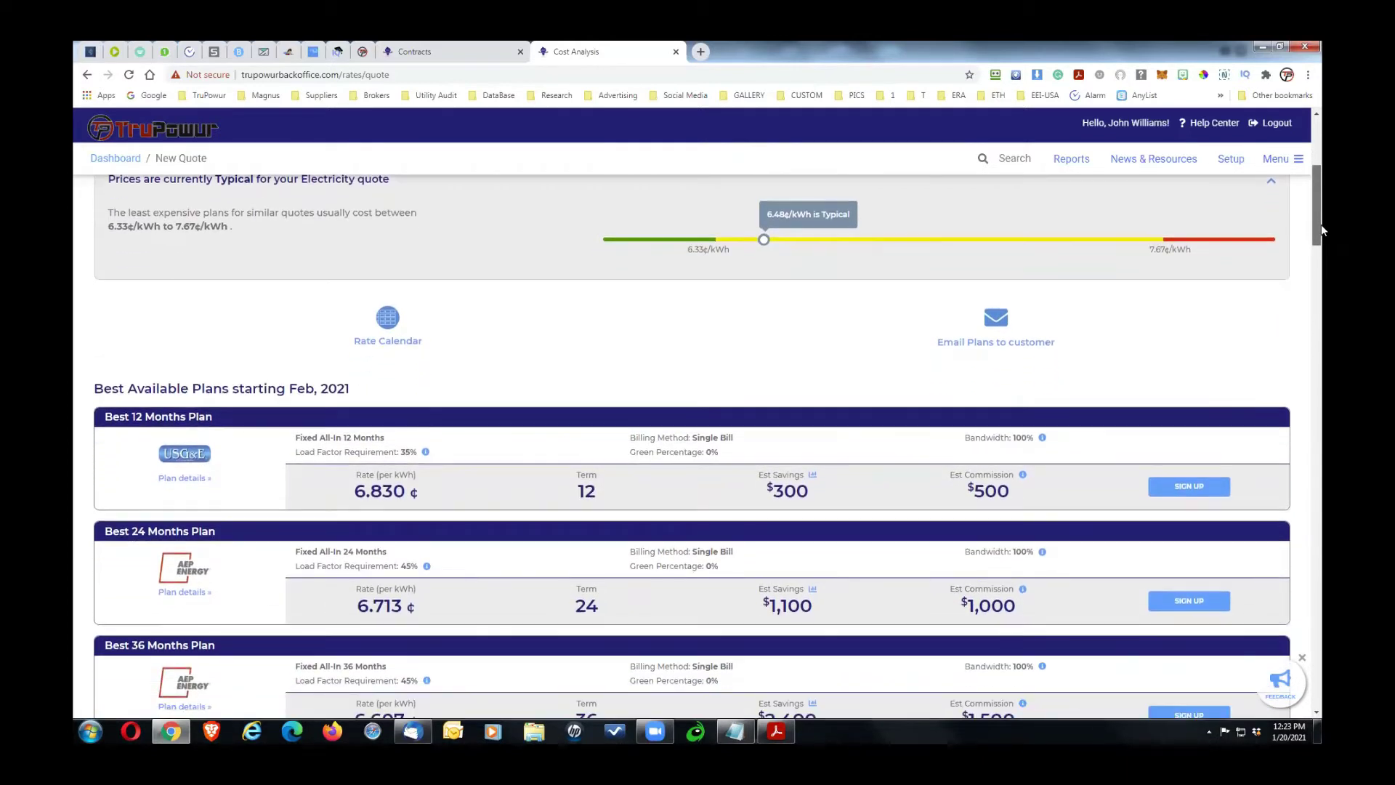
# Step: Show the Rate Calendar advanced to the longest contract terms
pyautogui.click(386, 343)
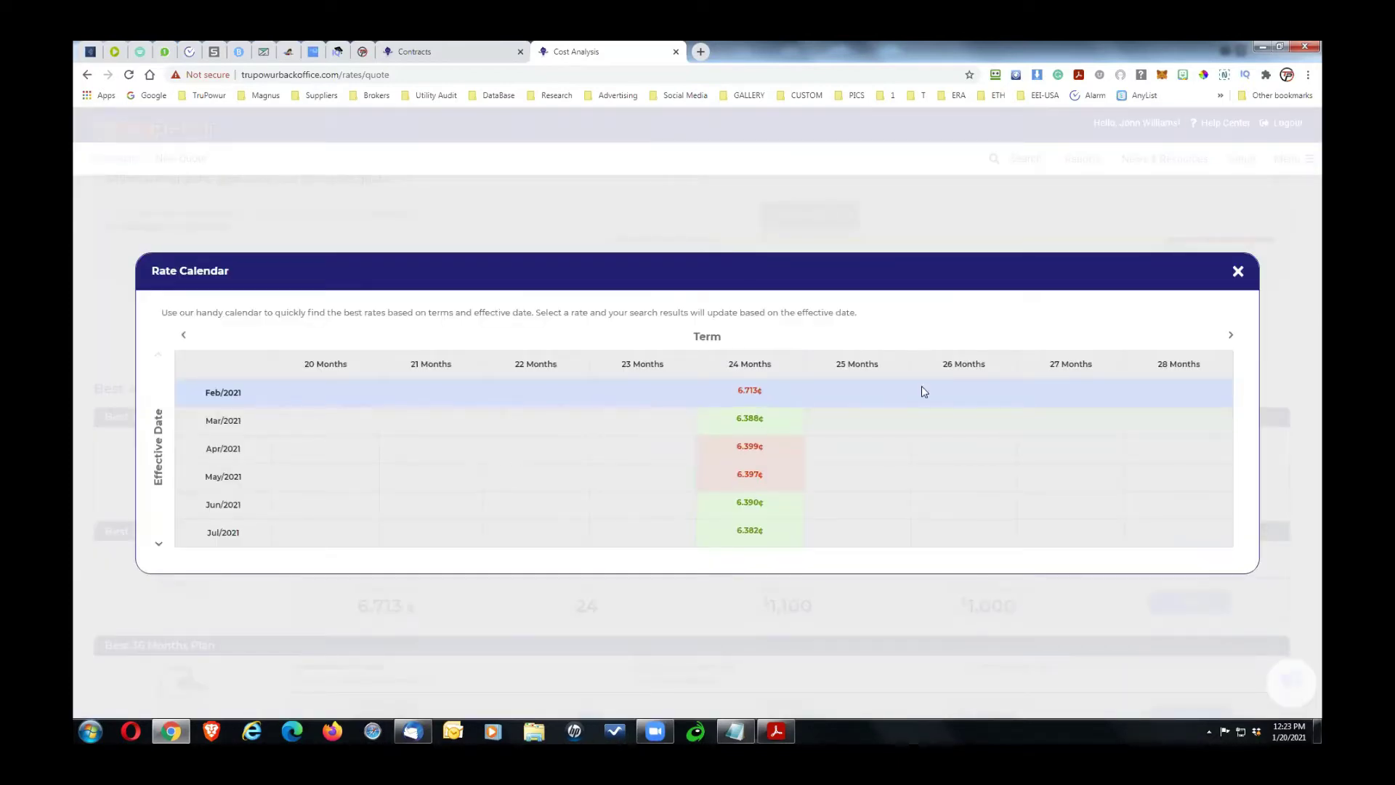
pyautogui.click(1227, 338)
pyautogui.click(1230, 339)
pyautogui.click(1233, 340)
pyautogui.click(1234, 341)
pyautogui.click(1234, 340)
pyautogui.click(1233, 340)
pyautogui.click(1233, 340)
pyautogui.click(1233, 340)
pyautogui.click(1234, 340)
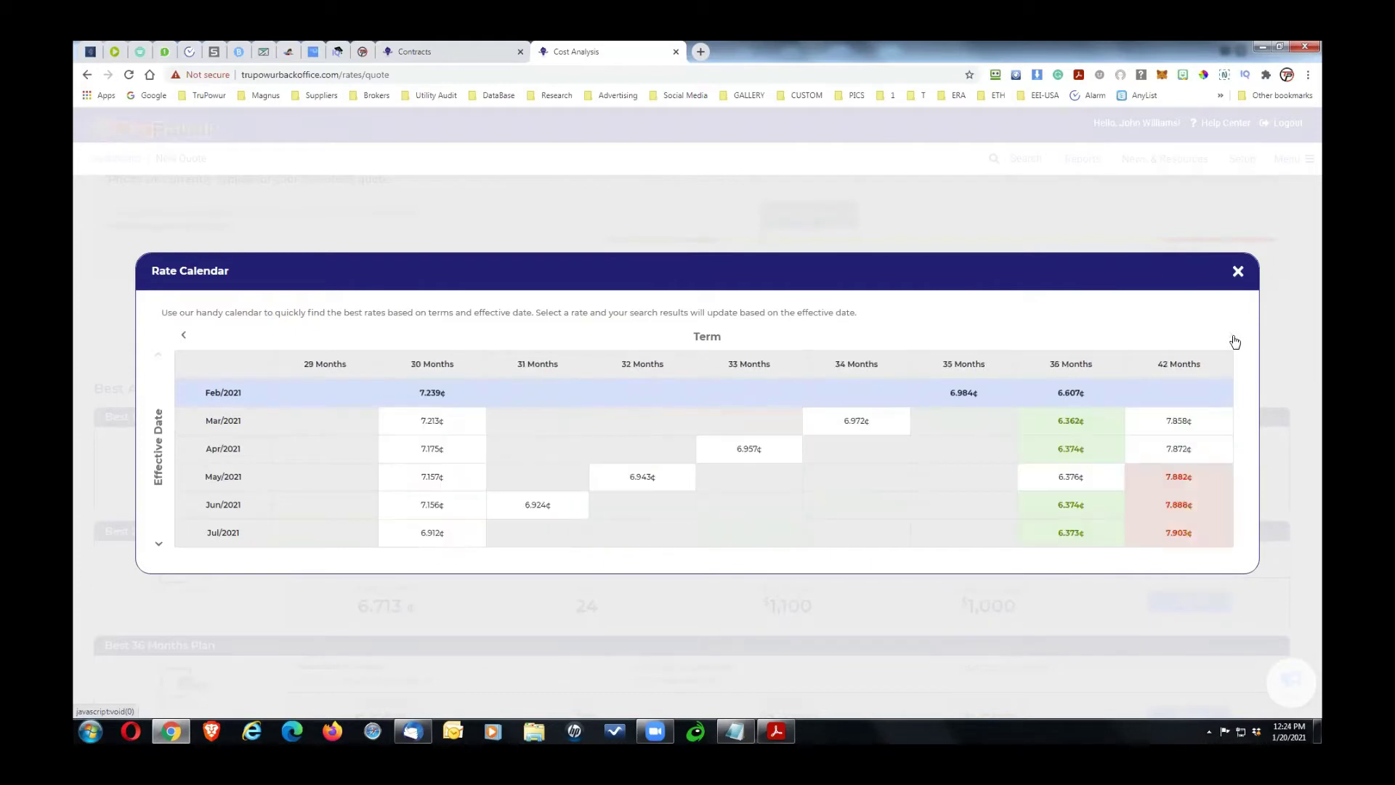
pyautogui.click(1234, 341)
pyautogui.click(1234, 341)
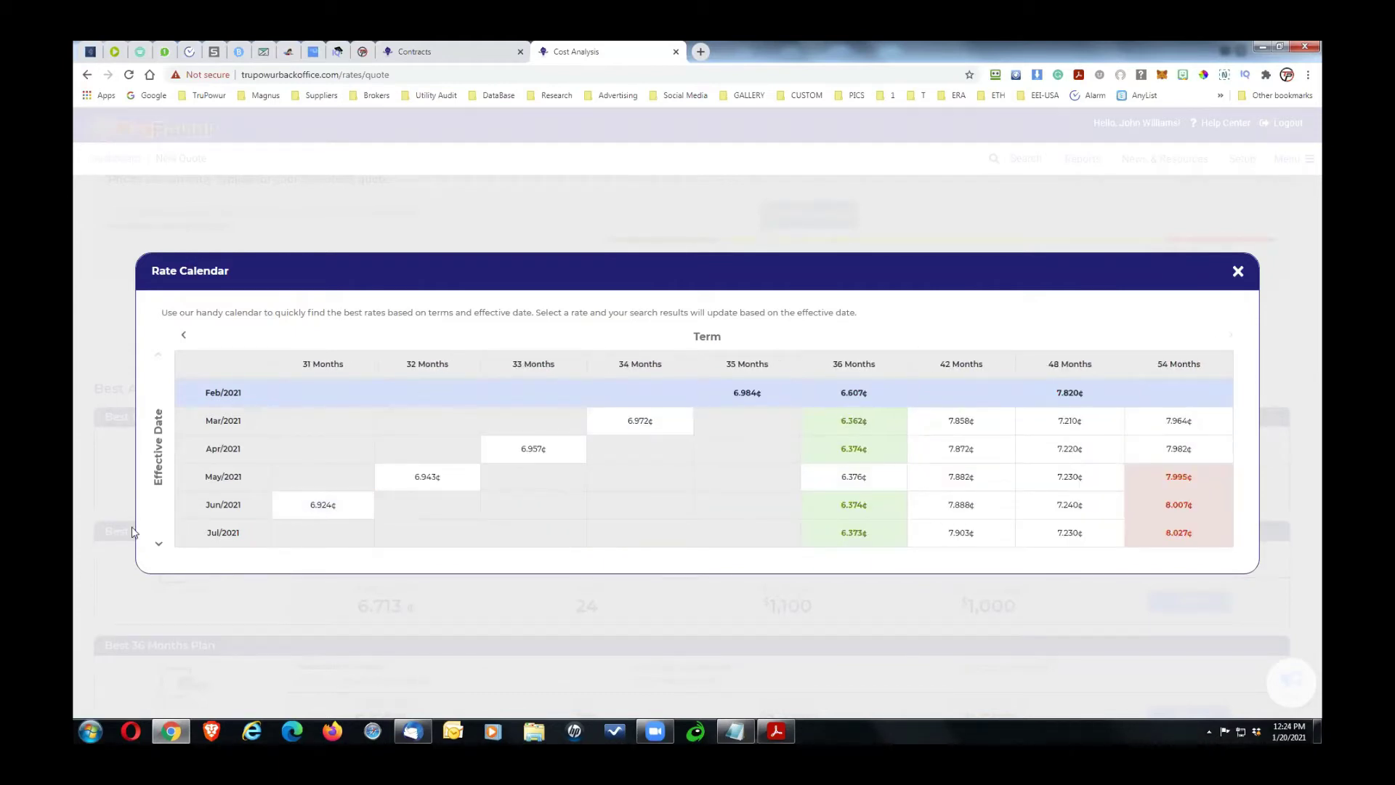
# Step: Move the Rate Calendar to later effective dates
pyautogui.click(157, 547)
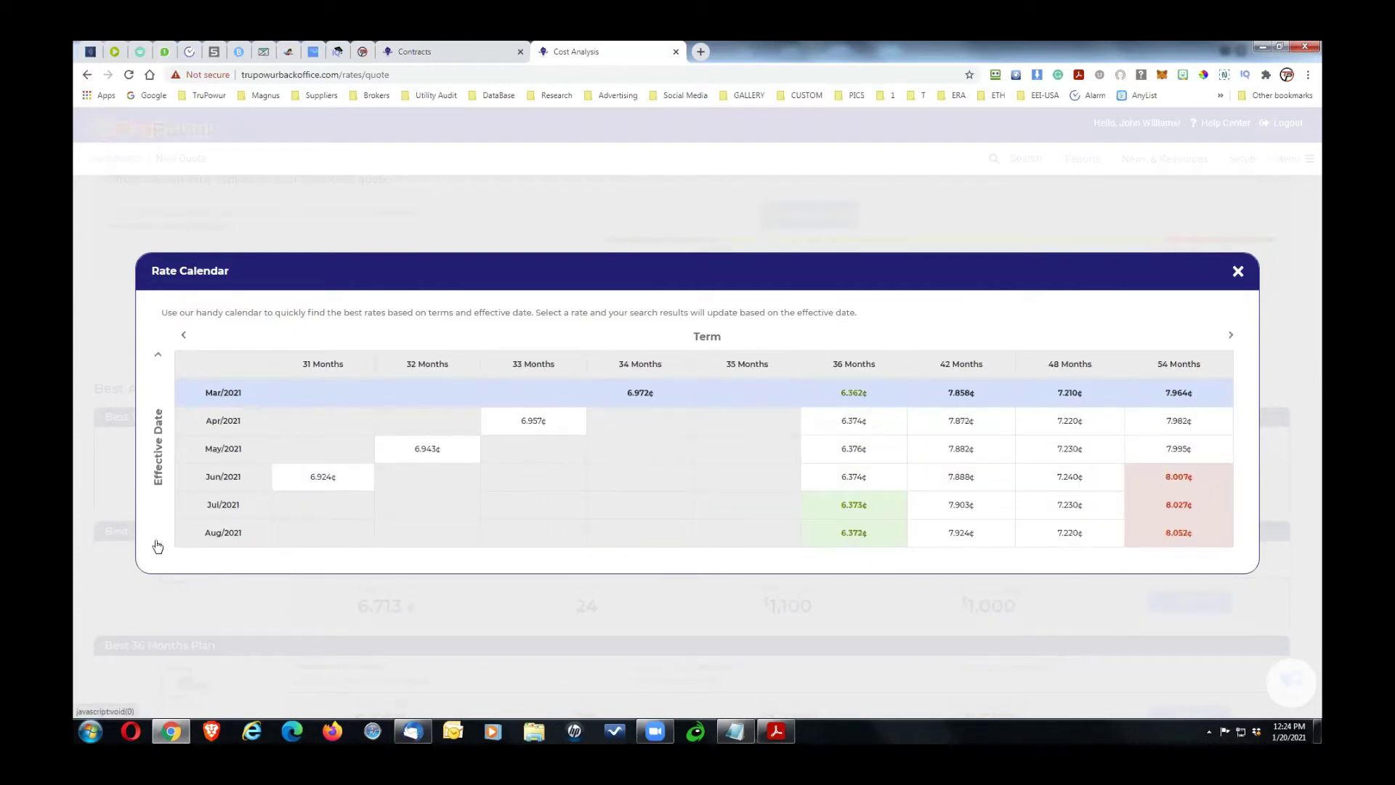
pyautogui.click(157, 546)
pyautogui.click(157, 546)
pyautogui.click(157, 547)
pyautogui.click(157, 546)
pyautogui.click(156, 547)
pyautogui.click(157, 546)
pyautogui.click(157, 547)
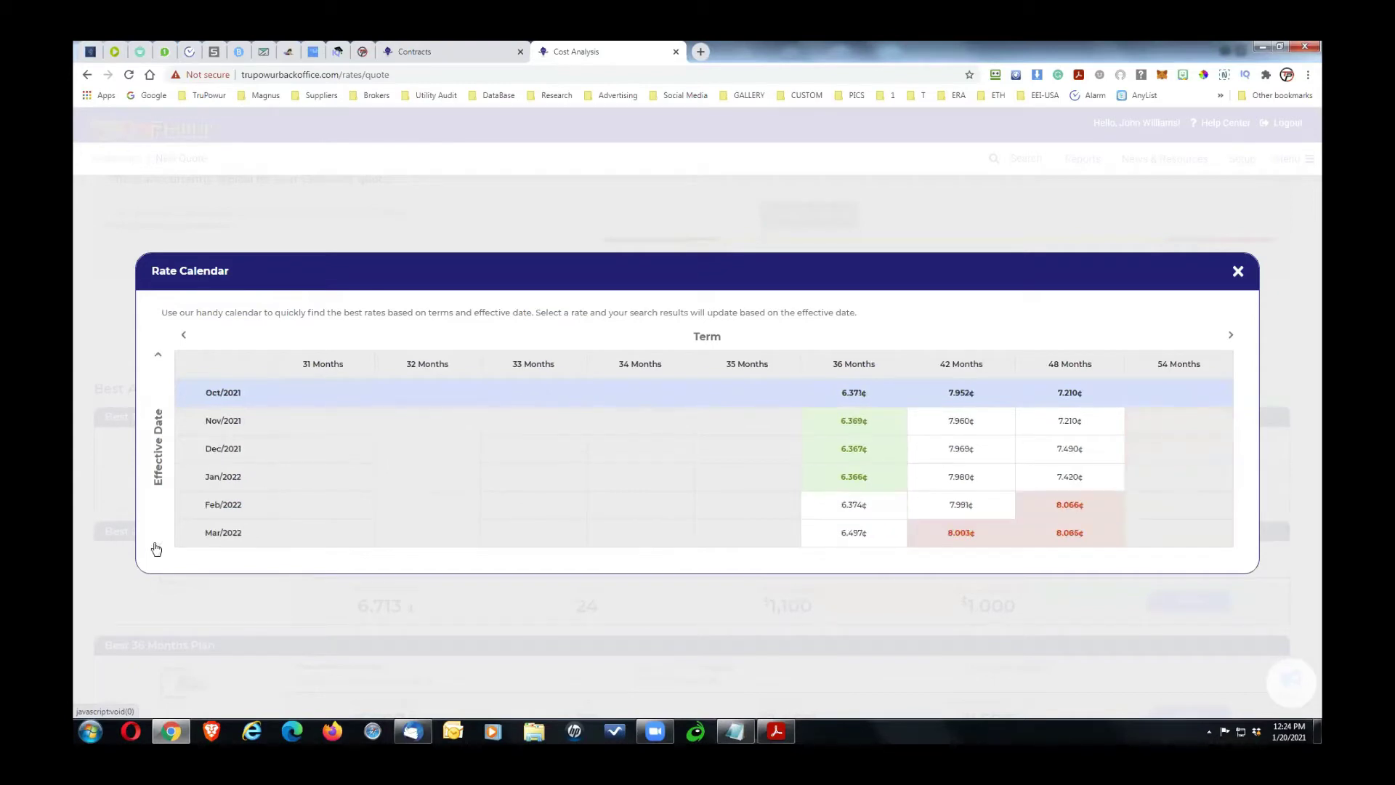
pyautogui.click(157, 546)
pyautogui.click(157, 547)
pyautogui.click(157, 546)
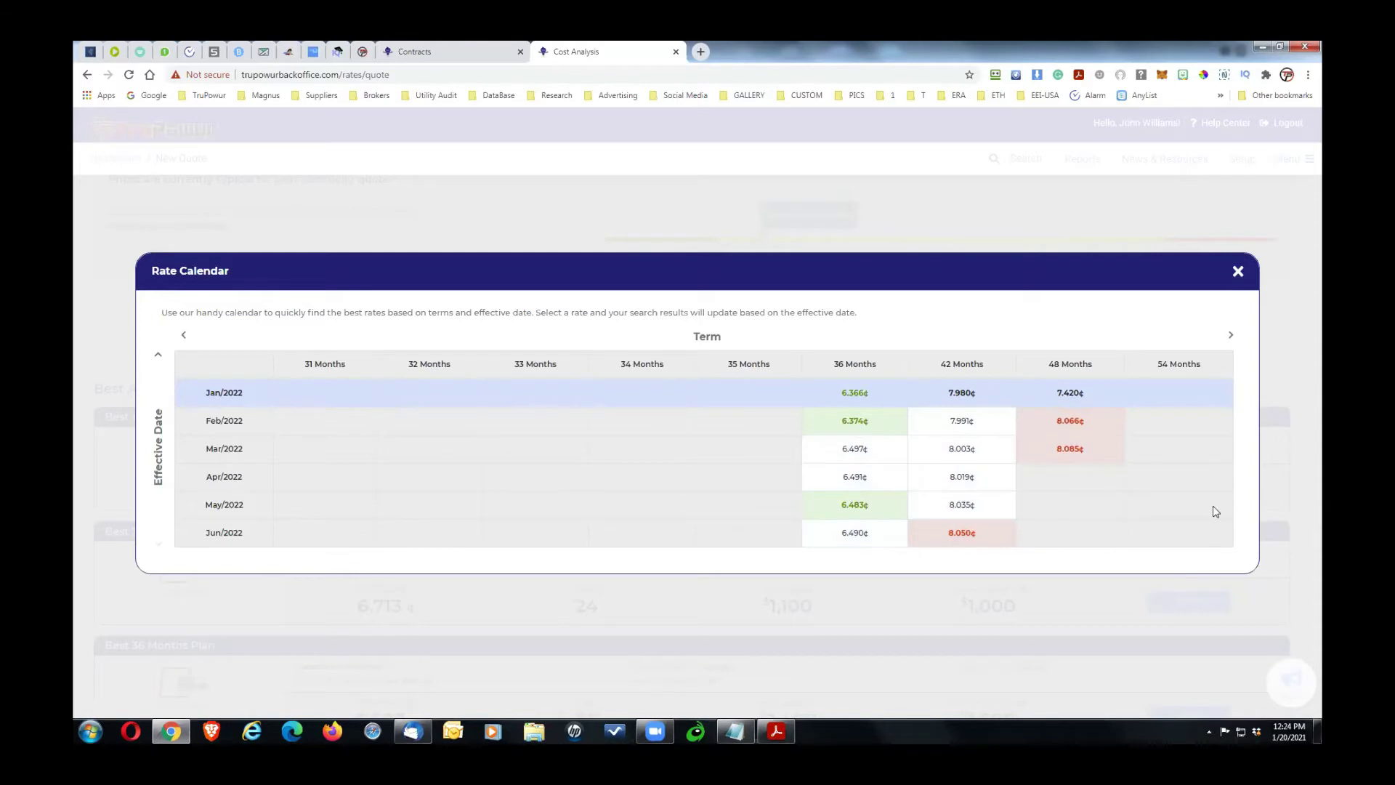
# Step: Shift the calendar back to shorter contract terms and close it
pyautogui.click(1233, 339)
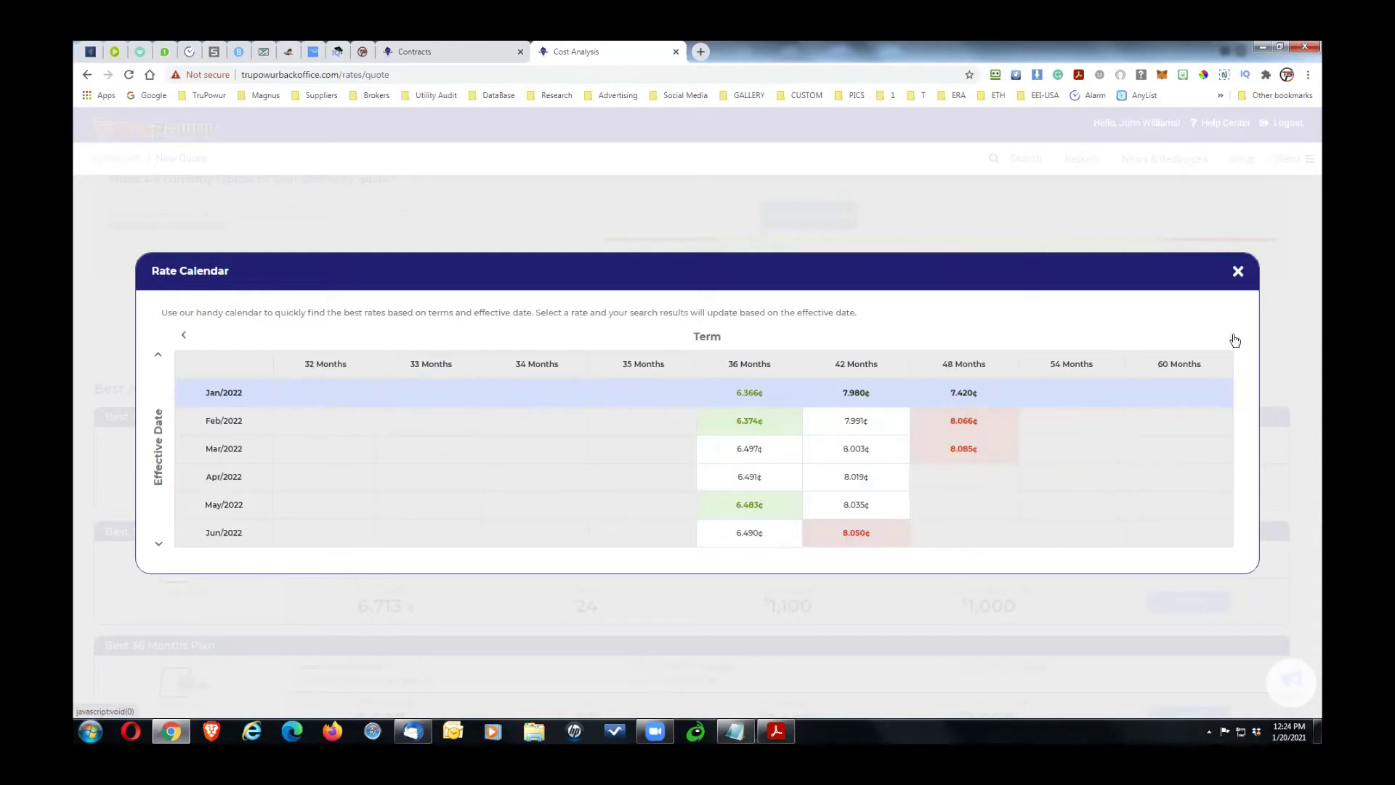
pyautogui.click(186, 338)
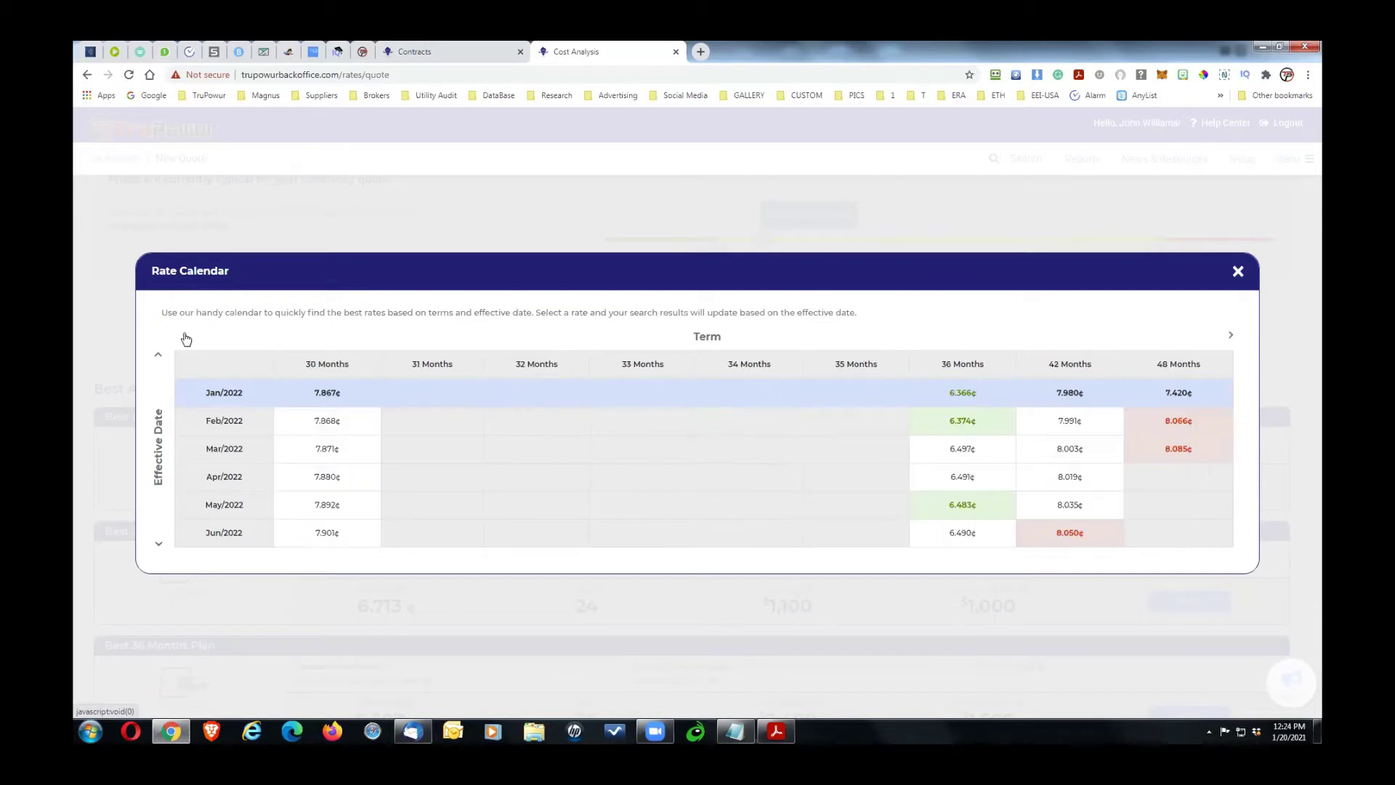
pyautogui.click(184, 336)
pyautogui.doubleClick(184, 336)
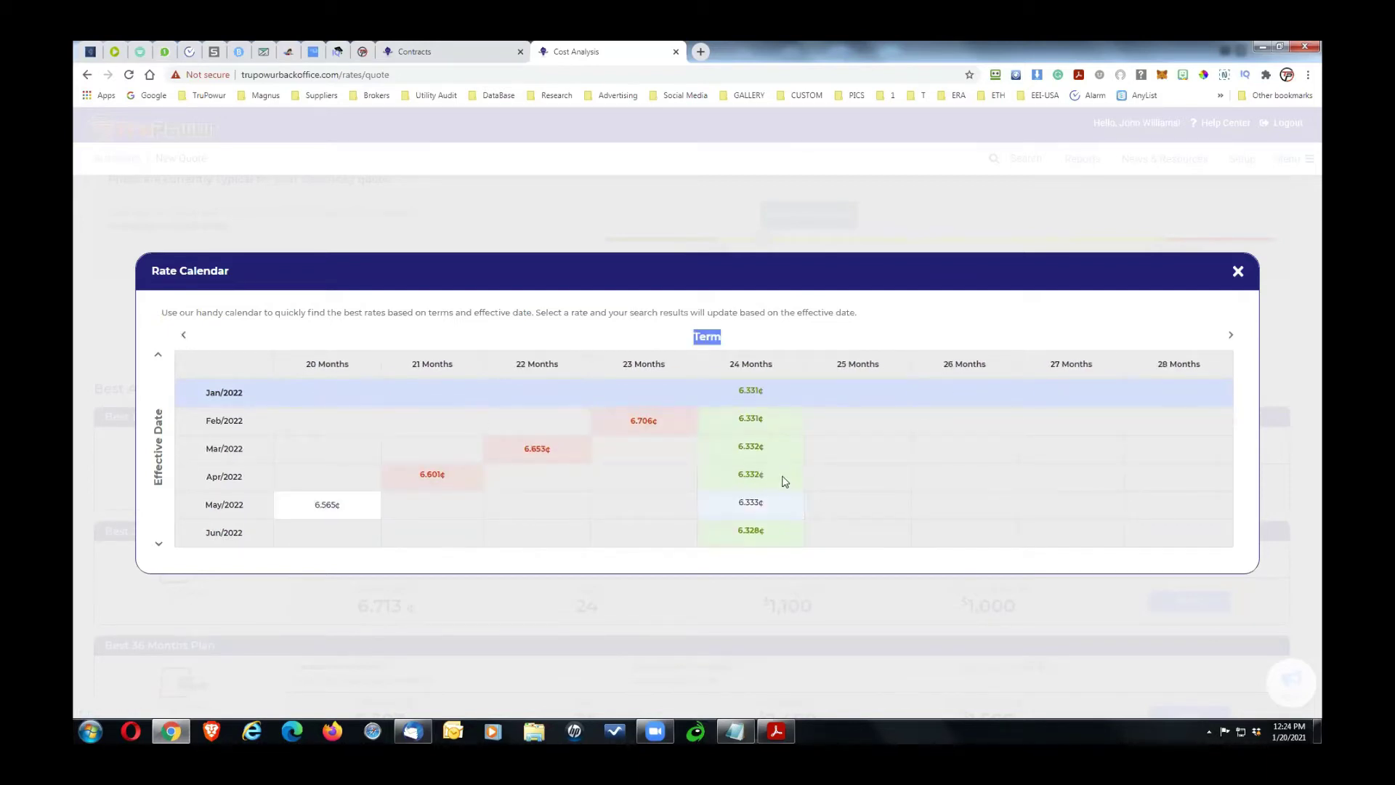
pyautogui.click(1237, 271)
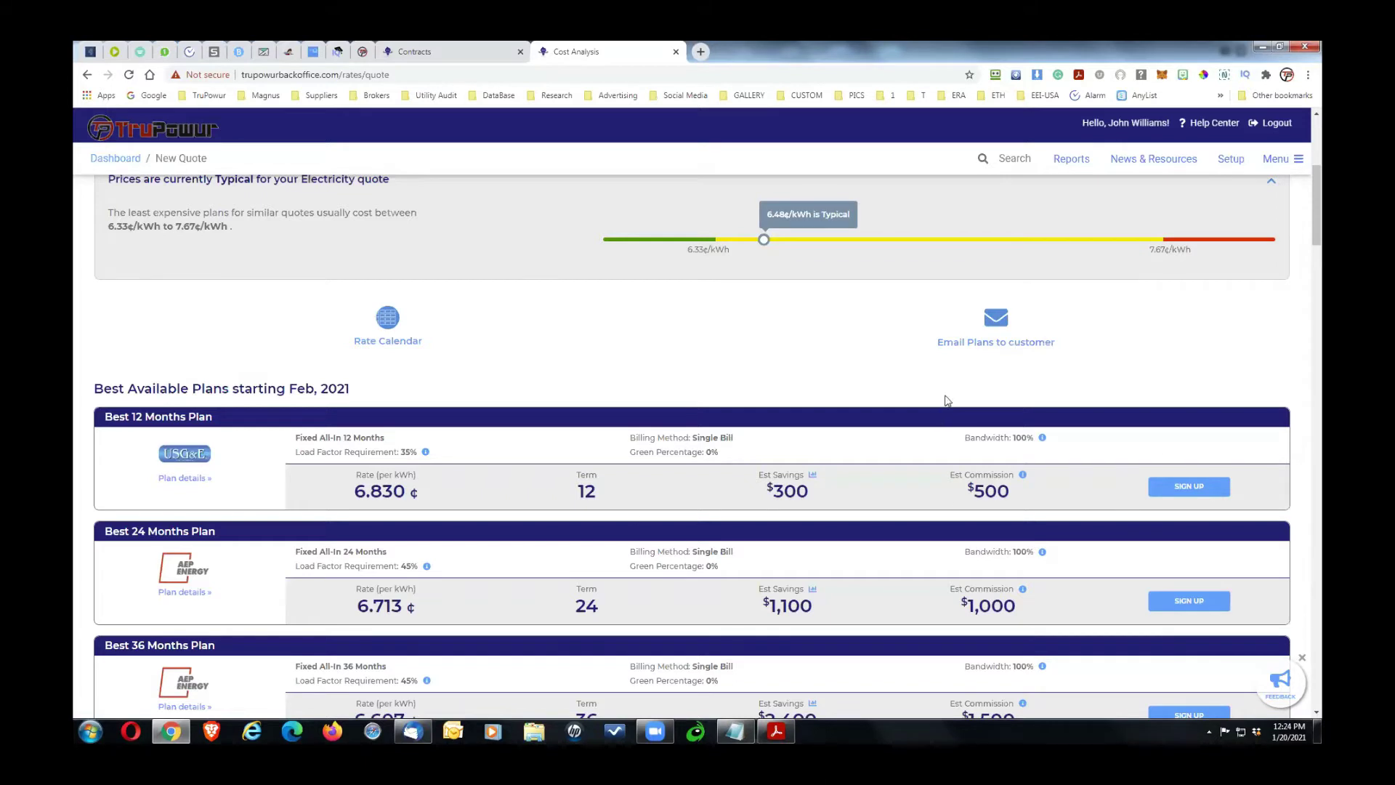
pyautogui.click(976, 344)
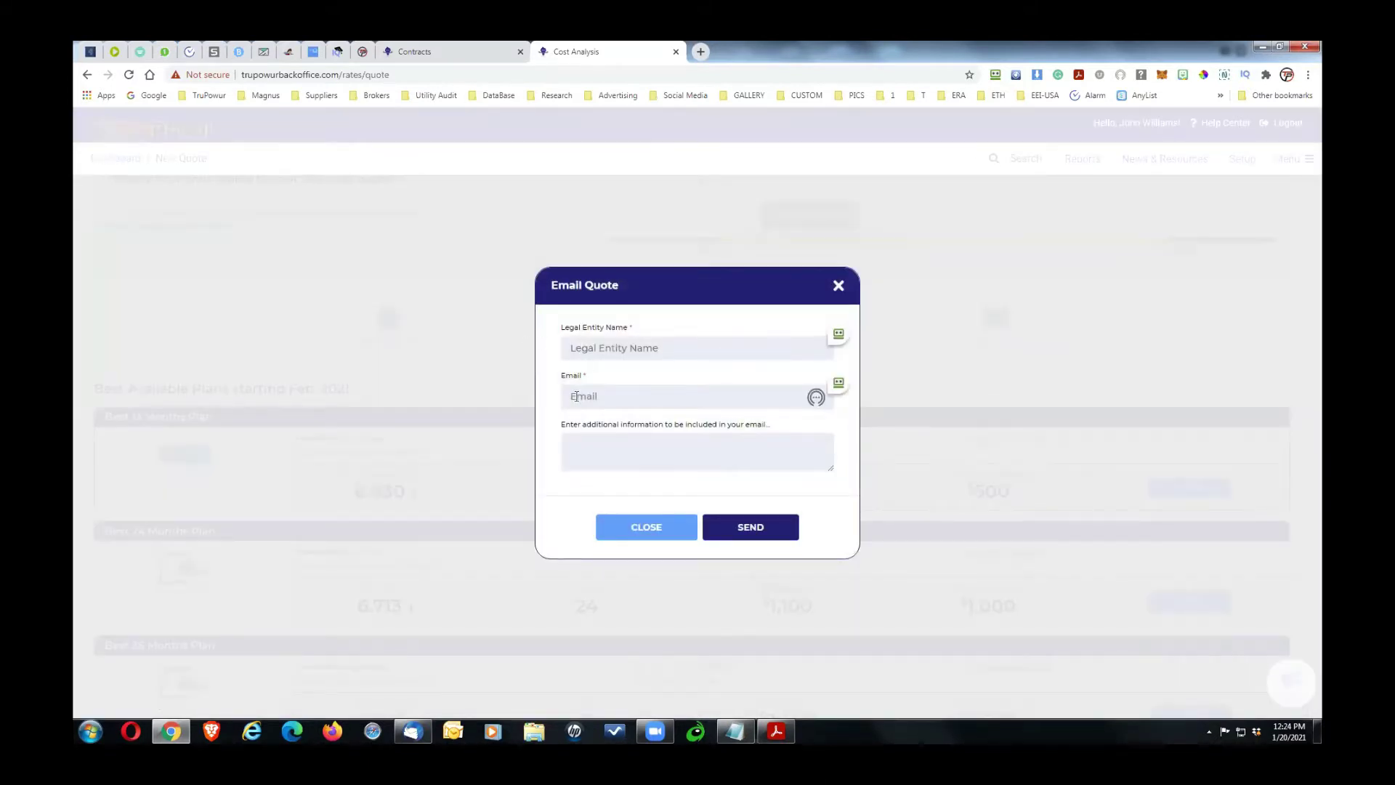
pyautogui.click(637, 528)
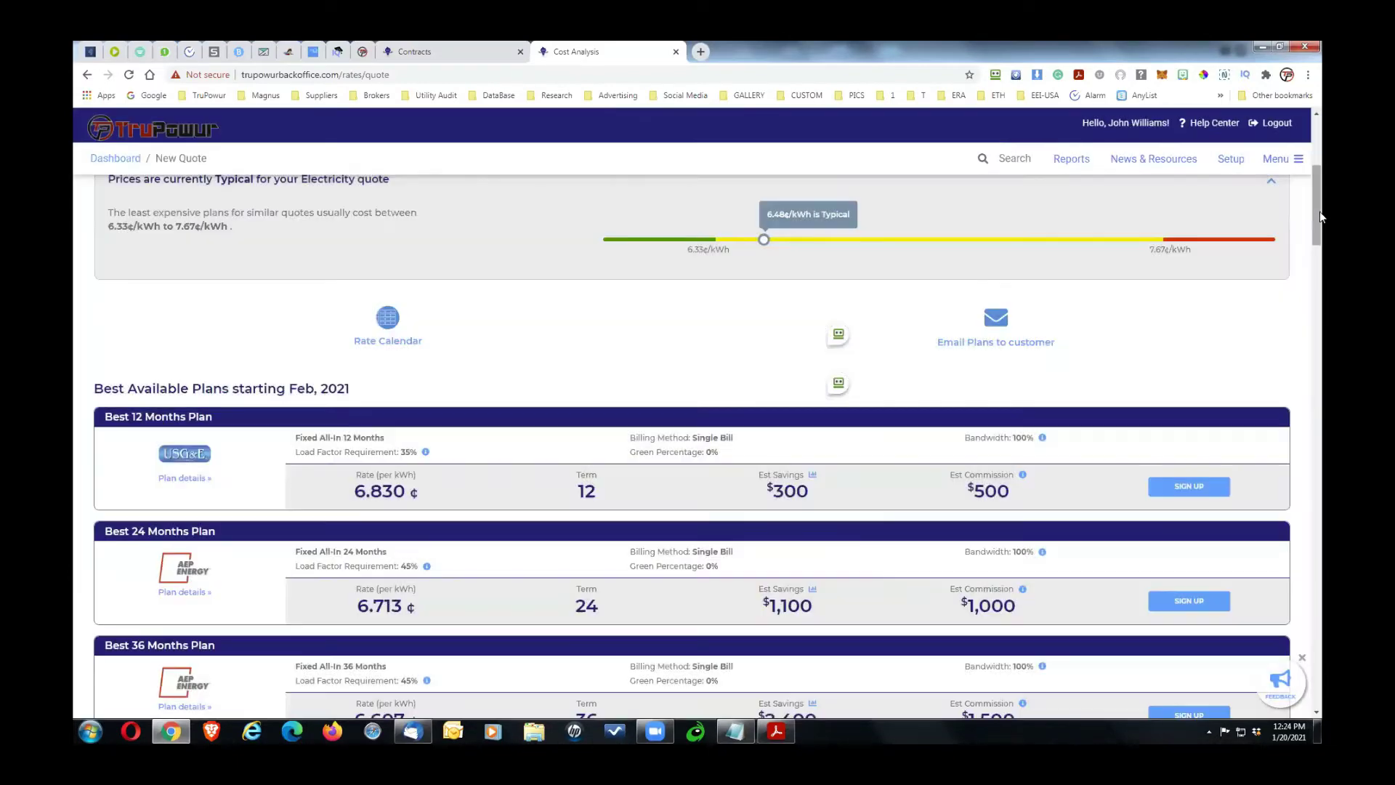
pyautogui.moveTo(1316, 218); pyautogui.dragTo(1316, 257)
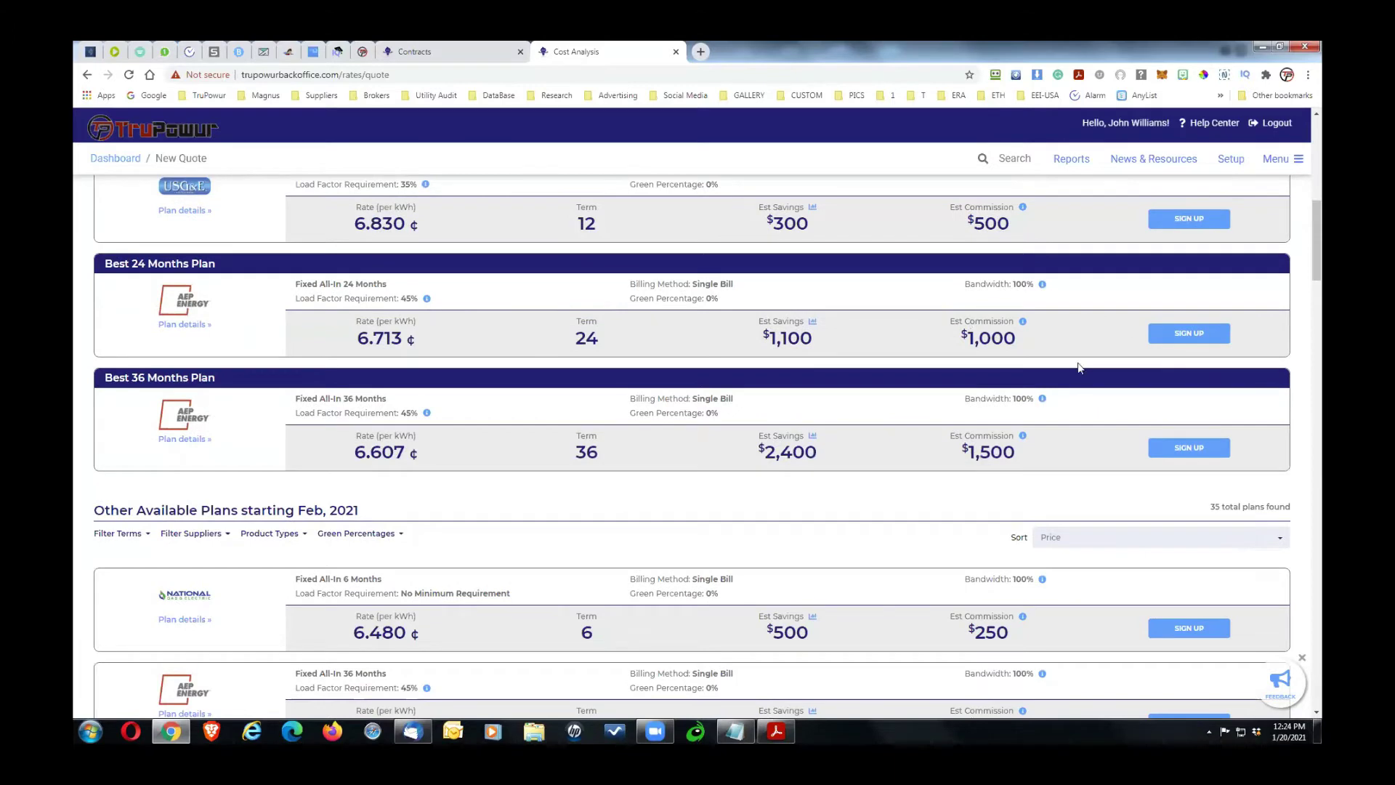
pyautogui.moveTo(1312, 242); pyautogui.dragTo(1321, 288)
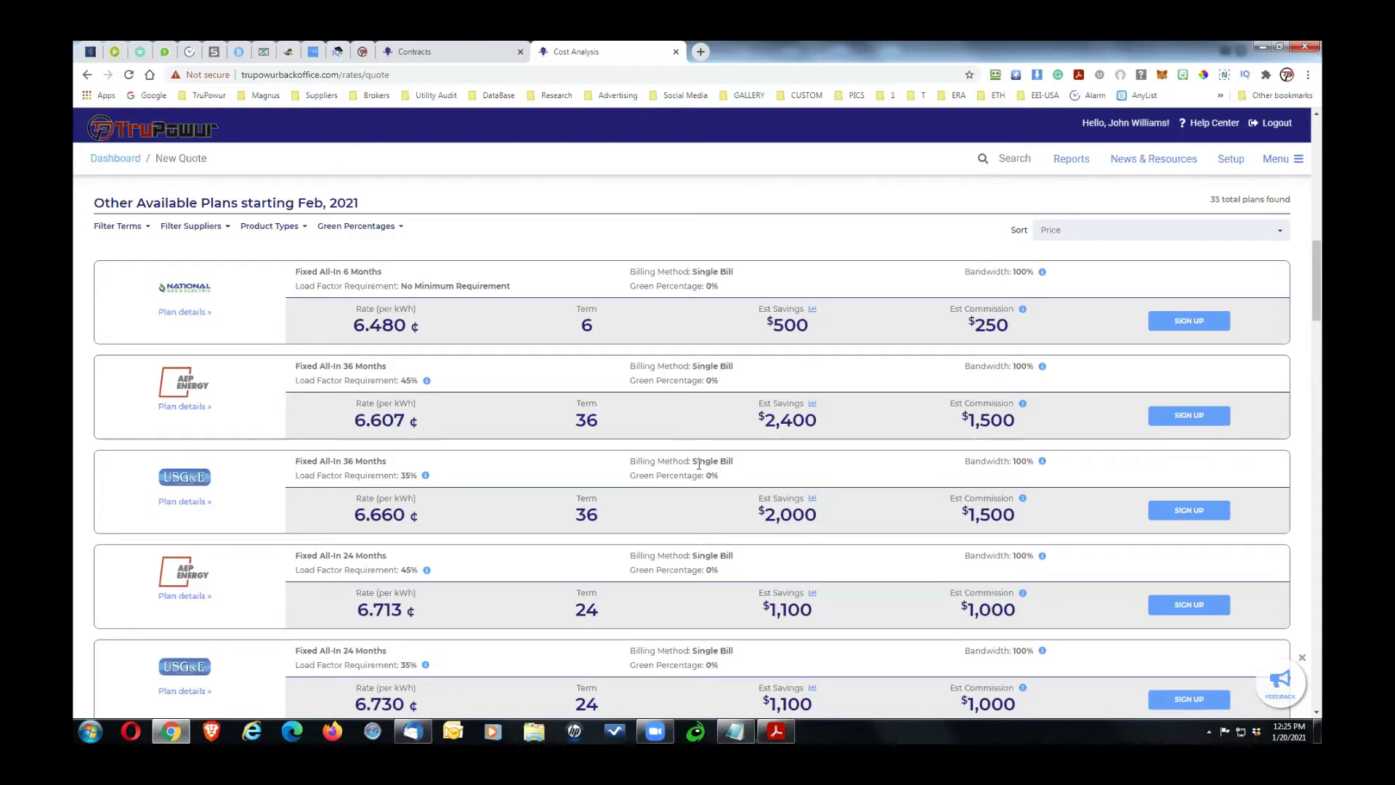
pyautogui.moveTo(1313, 294); pyautogui.dragTo(1314, 288)
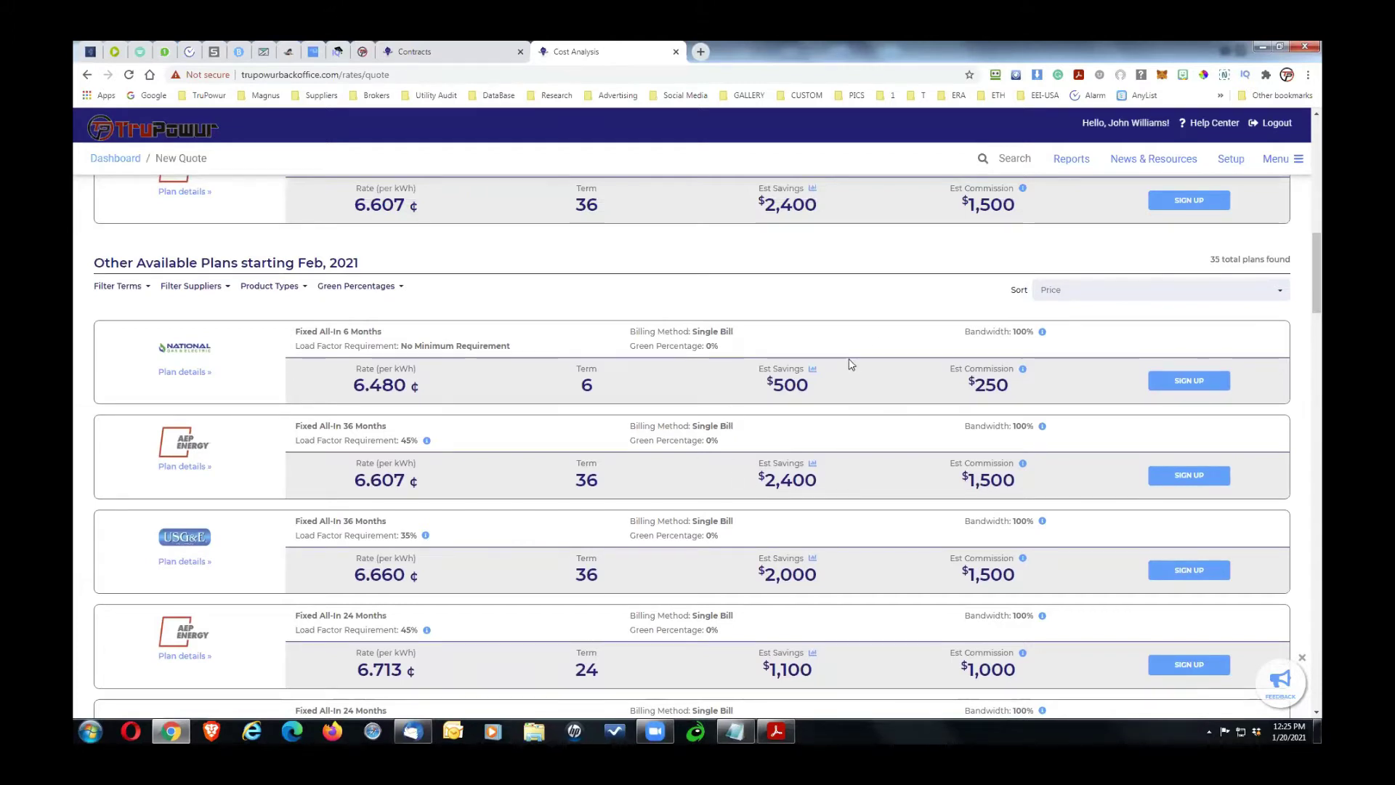
# Step: Sort other plans by Savings and limit the term filter to 60 months only
pyautogui.click(1077, 291)
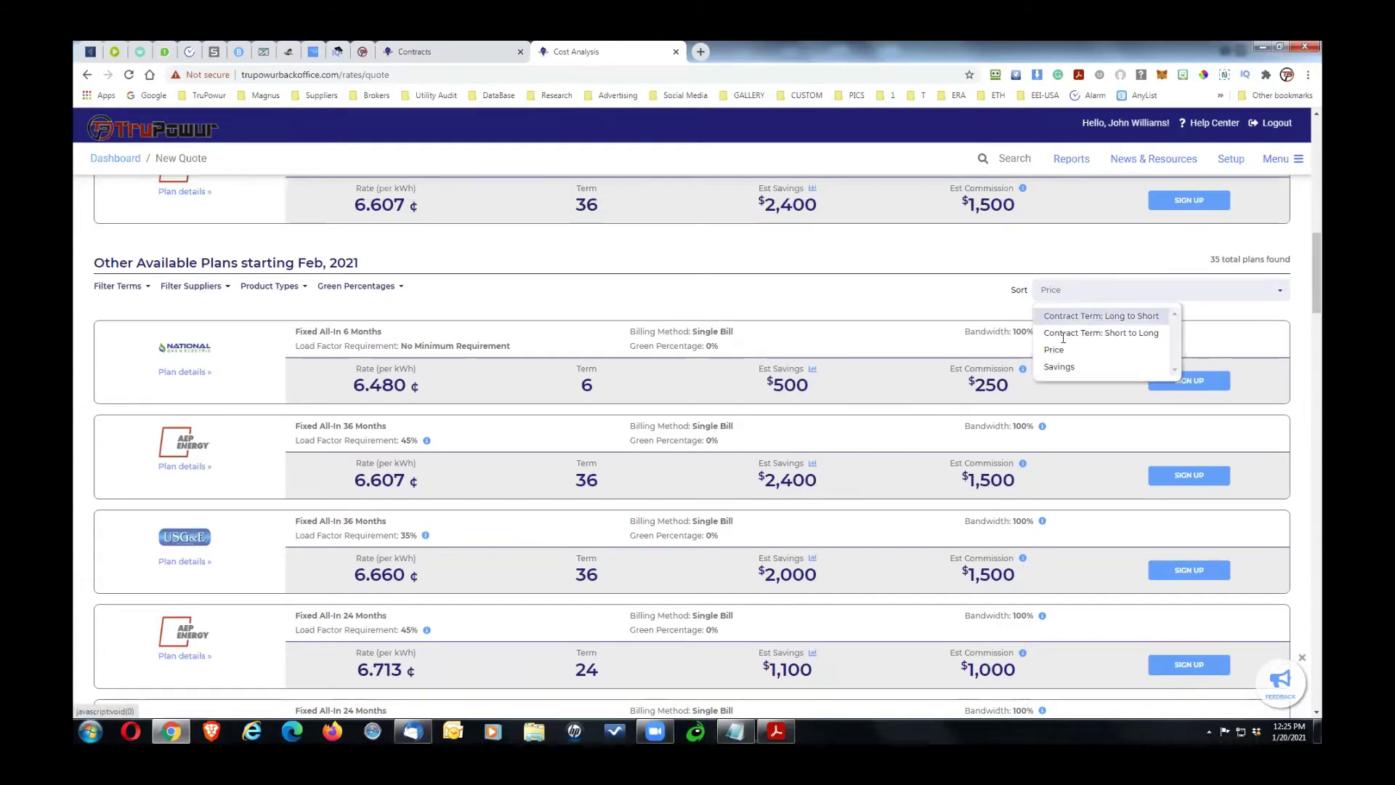
pyautogui.click(1060, 367)
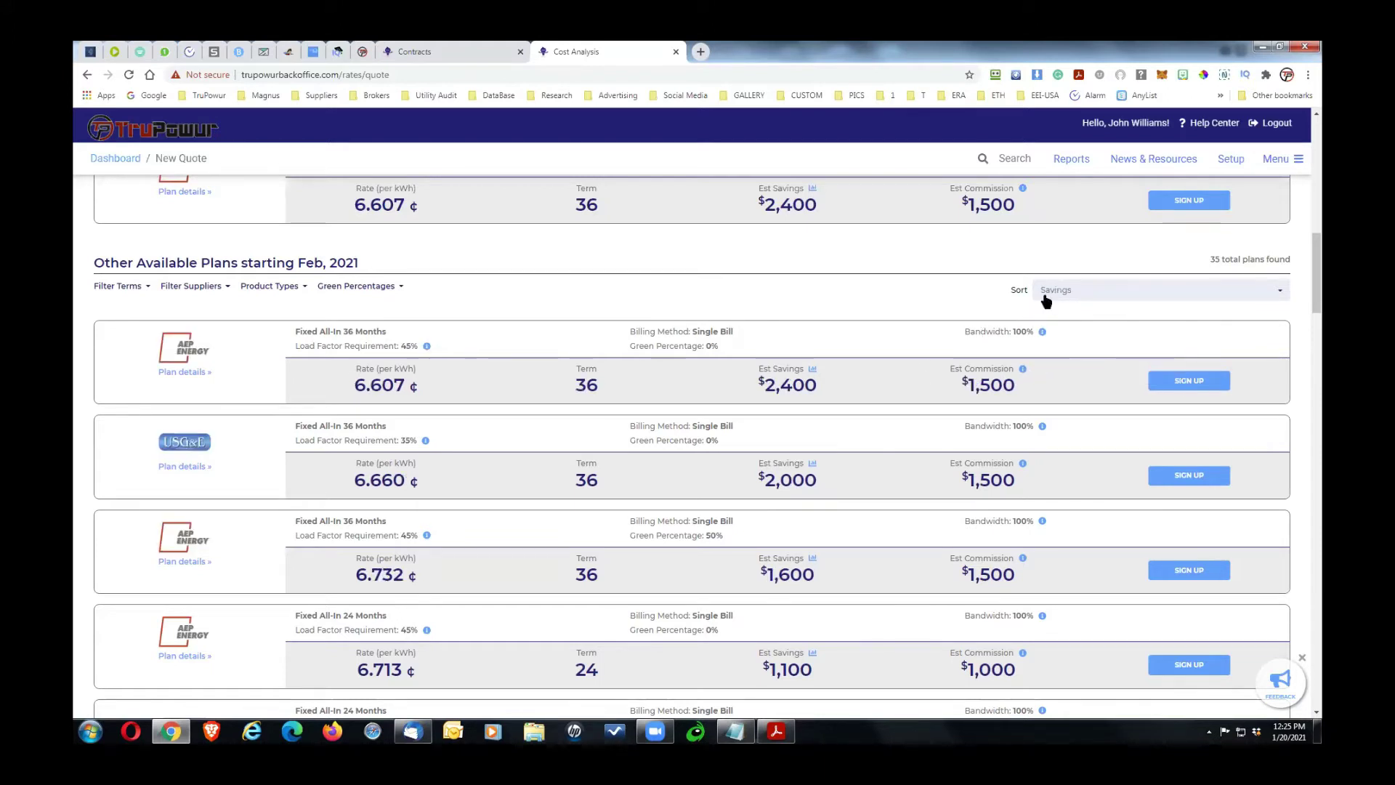
pyautogui.click(138, 289)
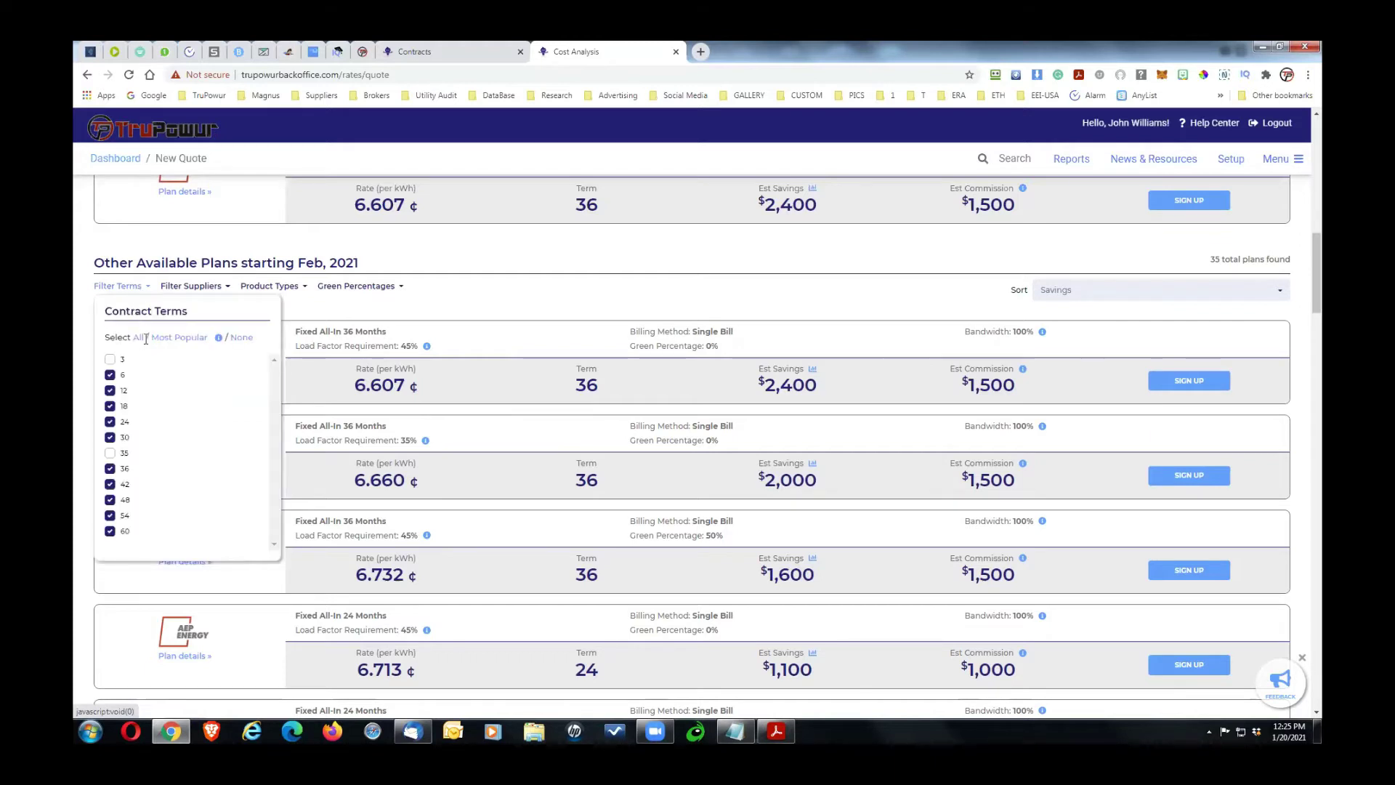
pyautogui.click(237, 338)
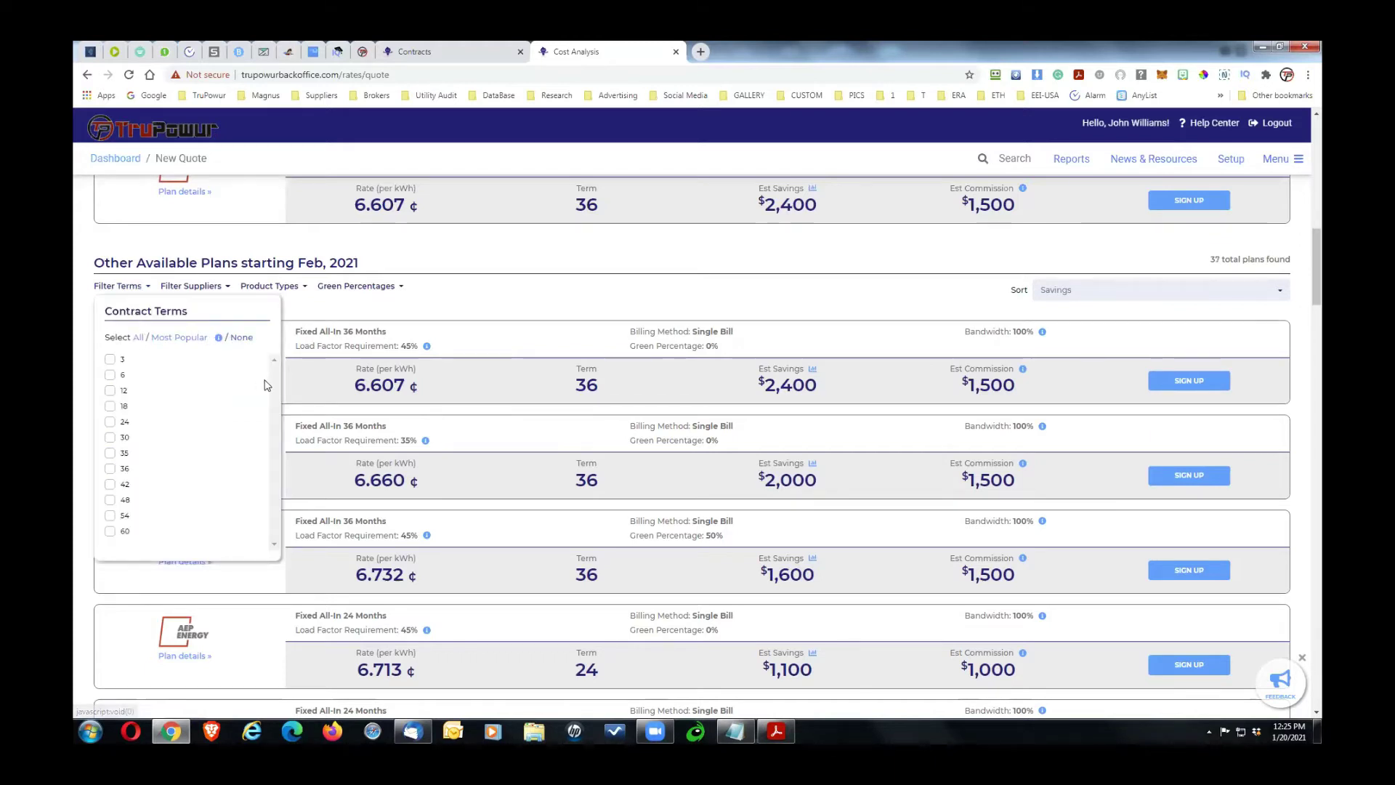
pyautogui.click(110, 532)
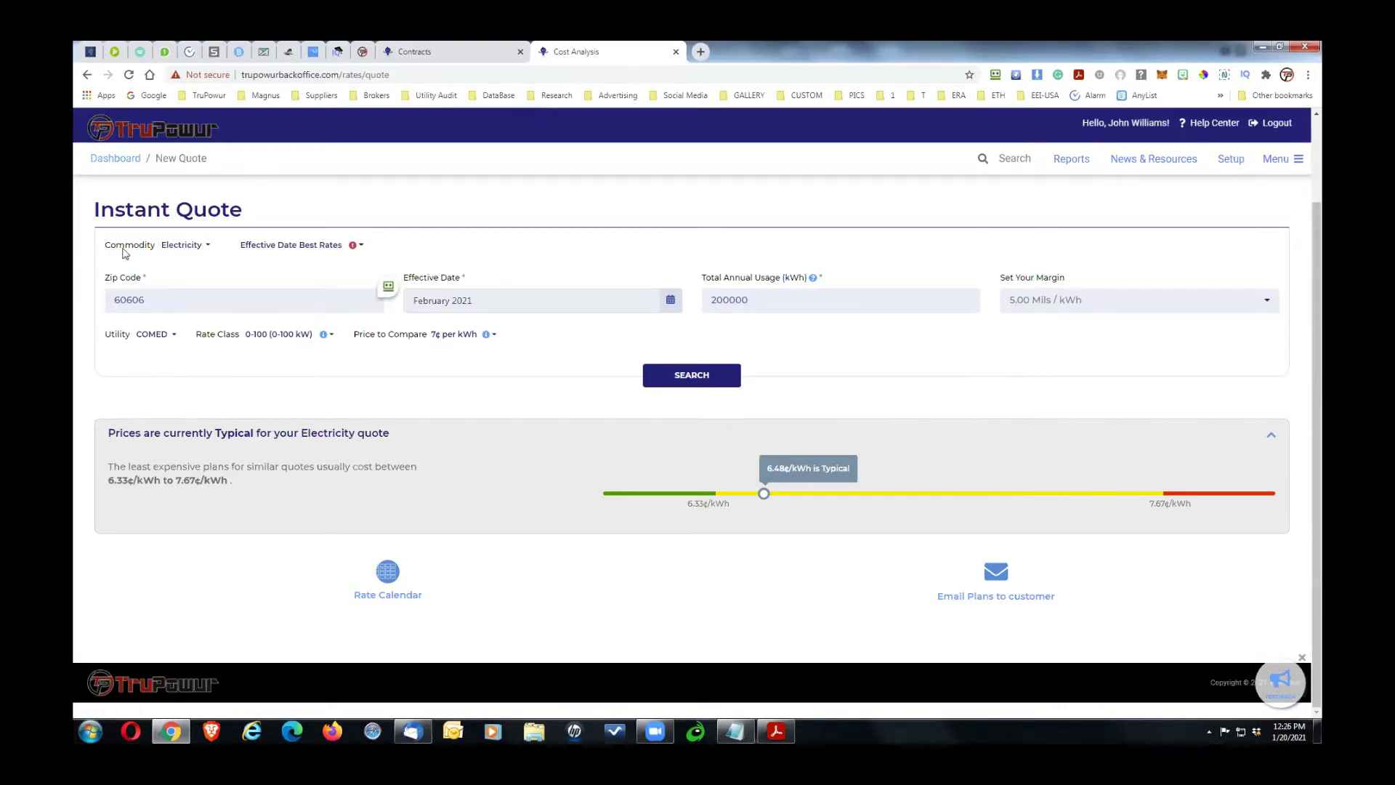
# Step: Start a fresh instant quote for zip 60606 with 200000 kWh and search rates
pyautogui.click(89, 76)
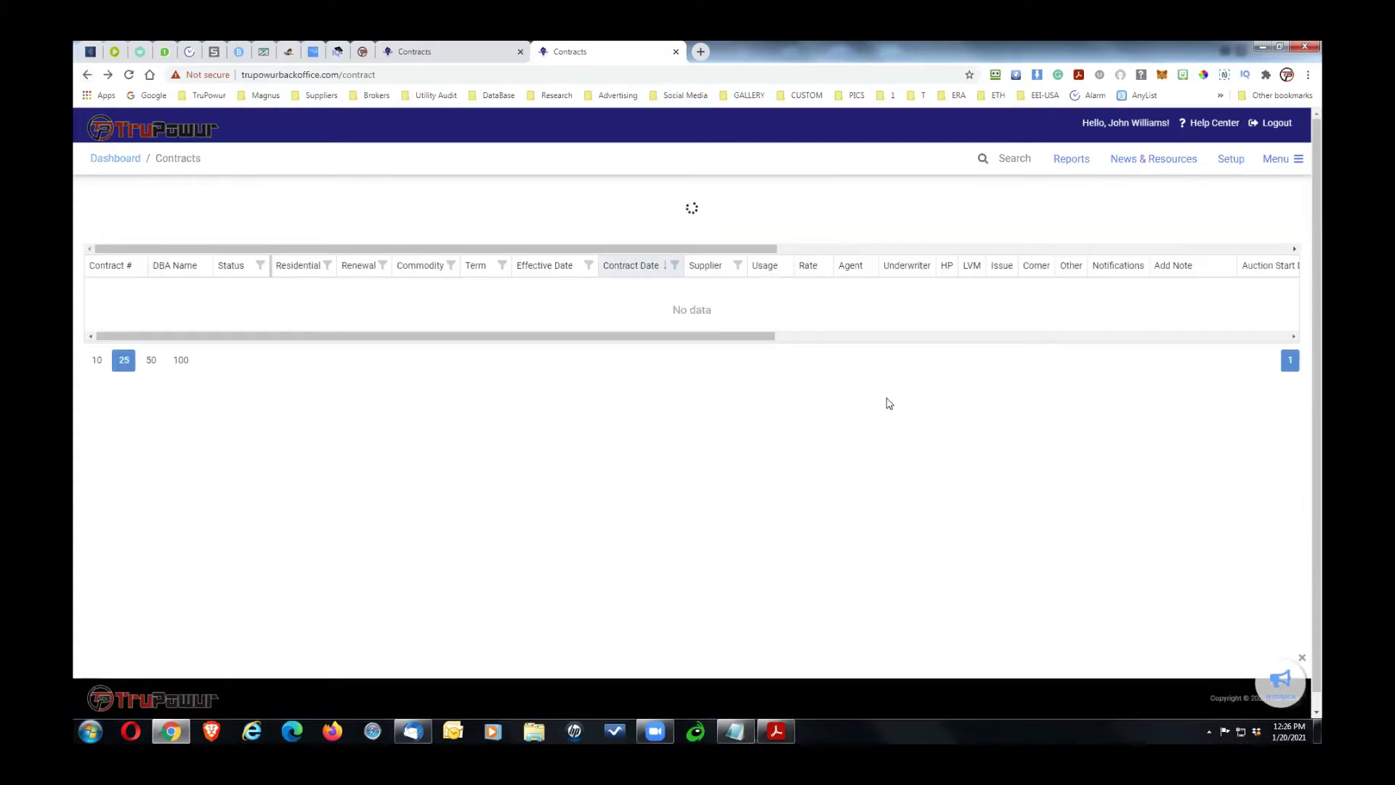
pyautogui.click(709, 219)
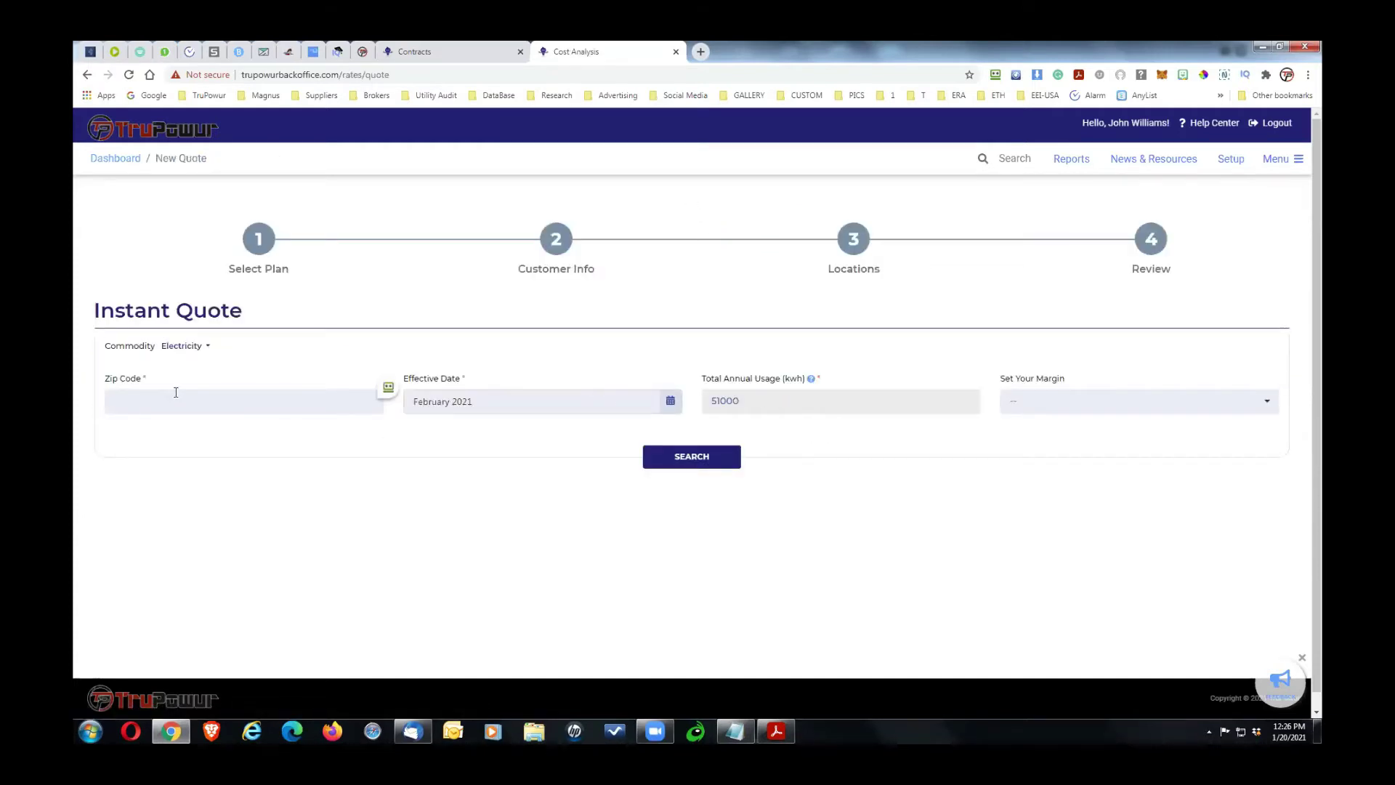
pyautogui.click(177, 390)
pyautogui.write('60606')
pyautogui.press('Tab')
pyautogui.write('200000')
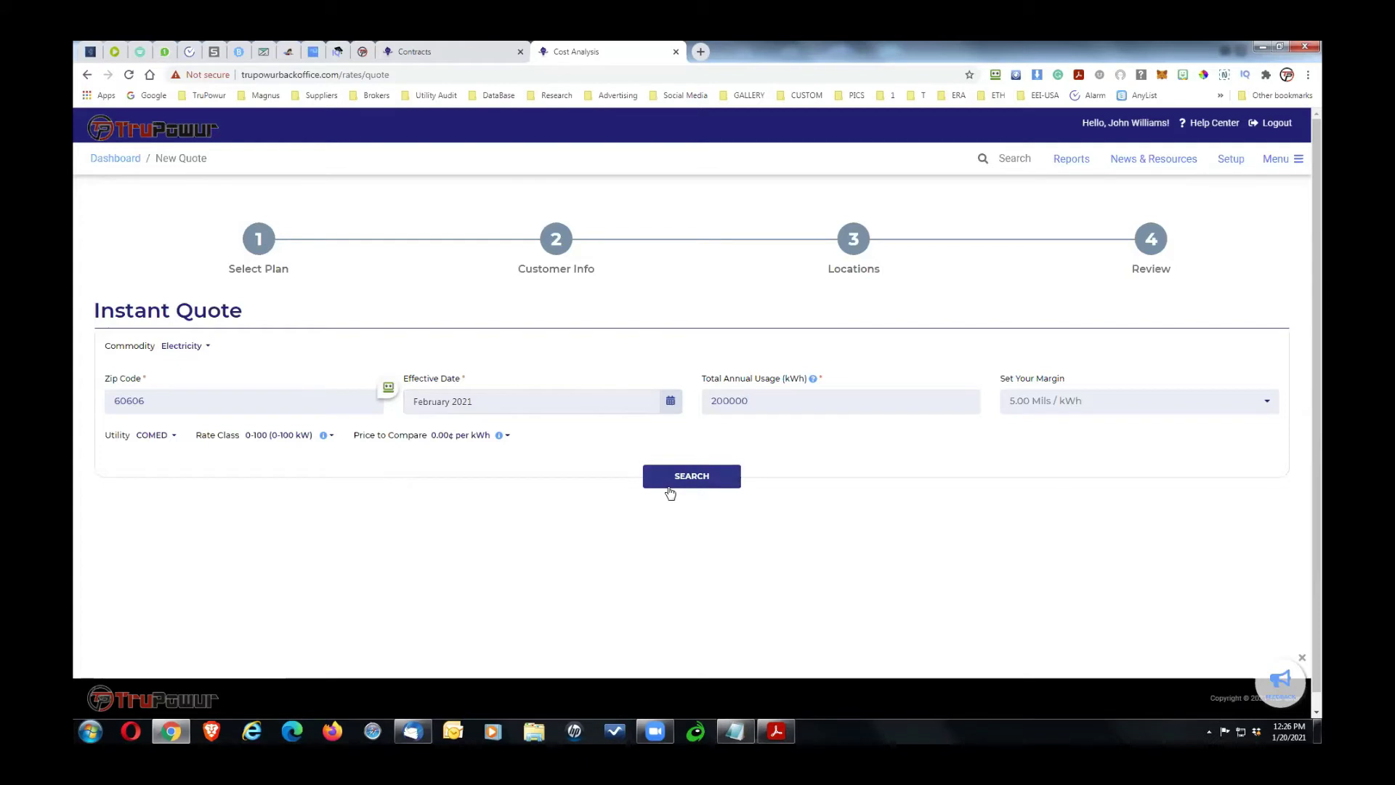
pyautogui.click(665, 479)
# Step: Set the price to compare to 7¢ and search rates again
pyautogui.click(507, 435)
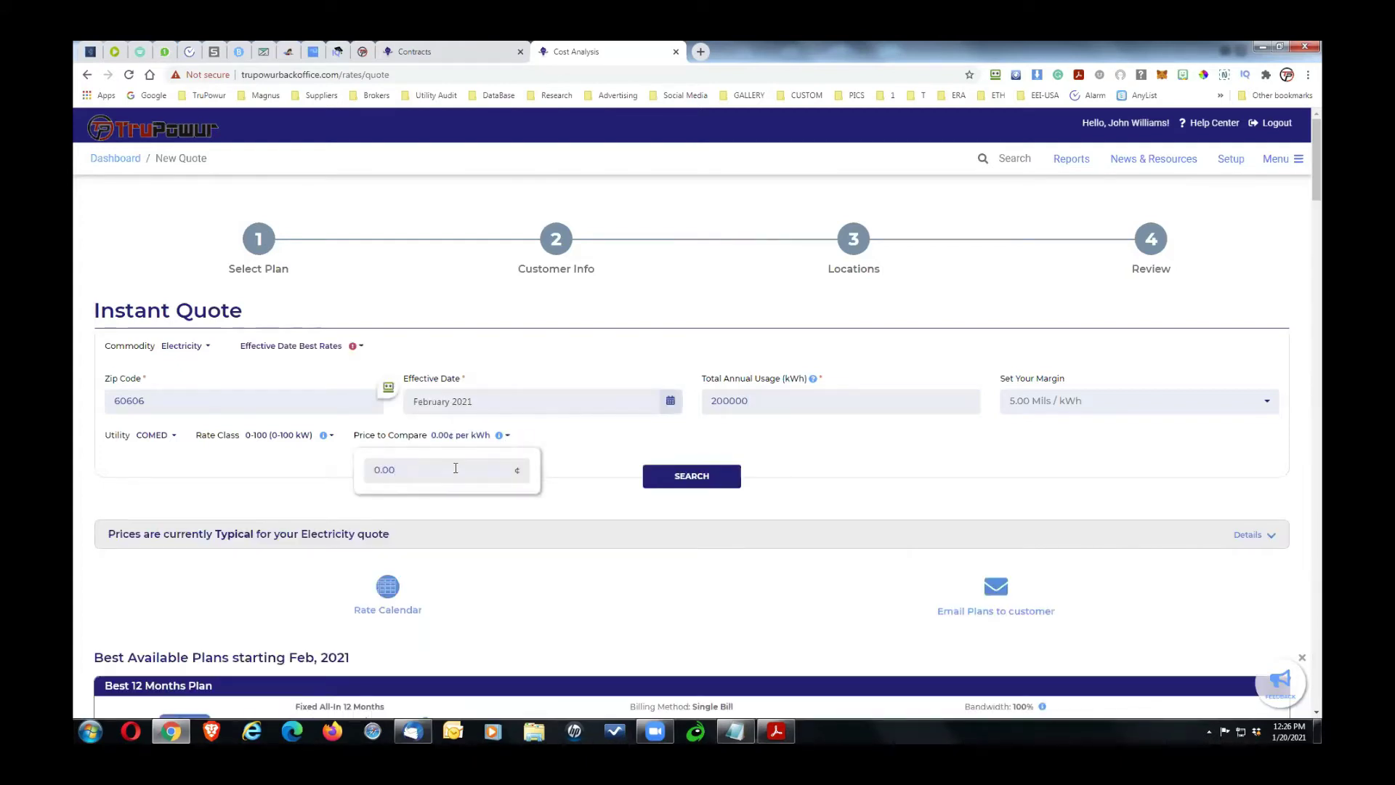
pyautogui.press('BackSpace')
pyautogui.press('BackSpace')
pyautogui.press('BackSpace')
pyautogui.press('BackSpace')
pyautogui.write('7')
pyautogui.click(689, 483)
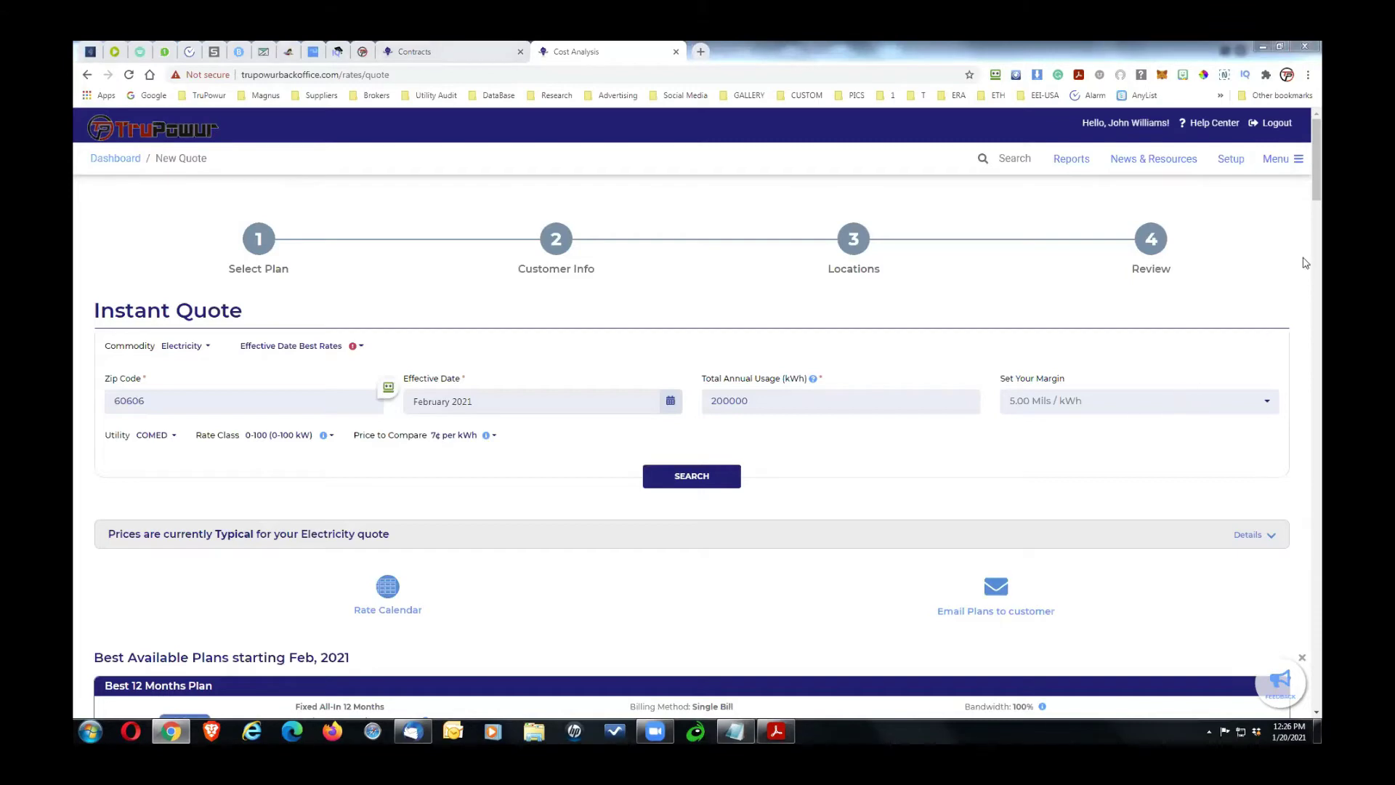
# Step: Filter the plans to 36-month terms by excluding the 6, 12, 18, 24 and 30-month contracts
pyautogui.moveTo(1313, 196); pyautogui.dragTo(1317, 272)
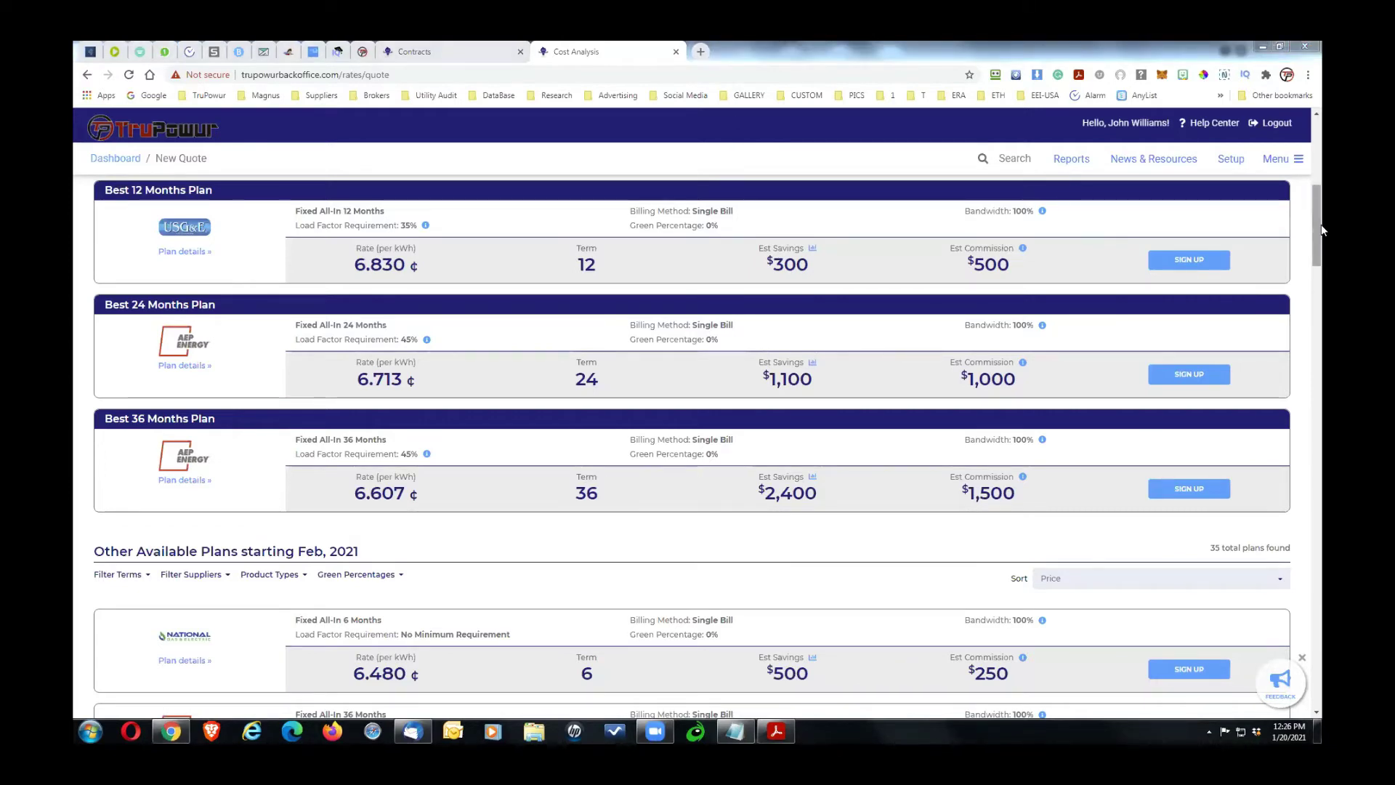
pyautogui.moveTo(1320, 236); pyautogui.dragTo(1320, 280)
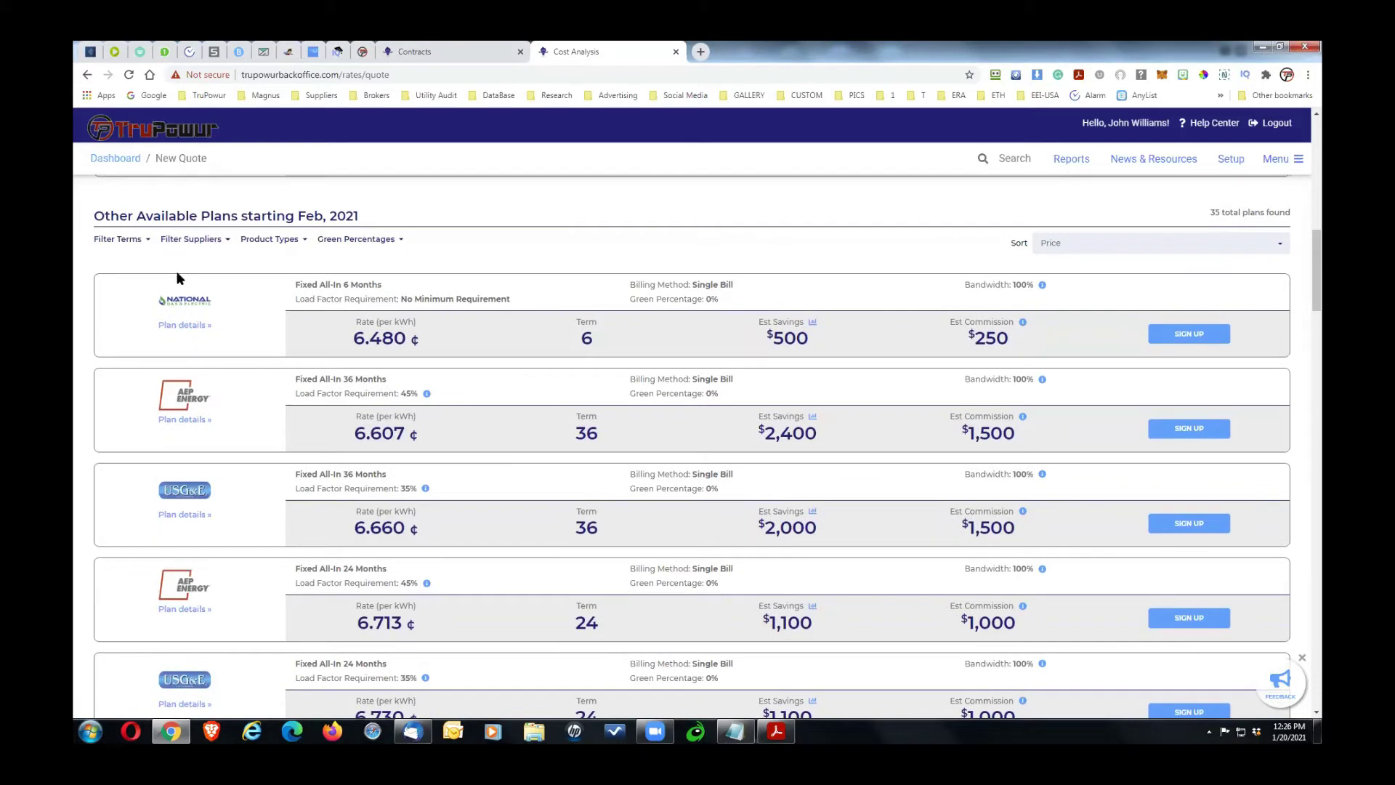
pyautogui.click(143, 244)
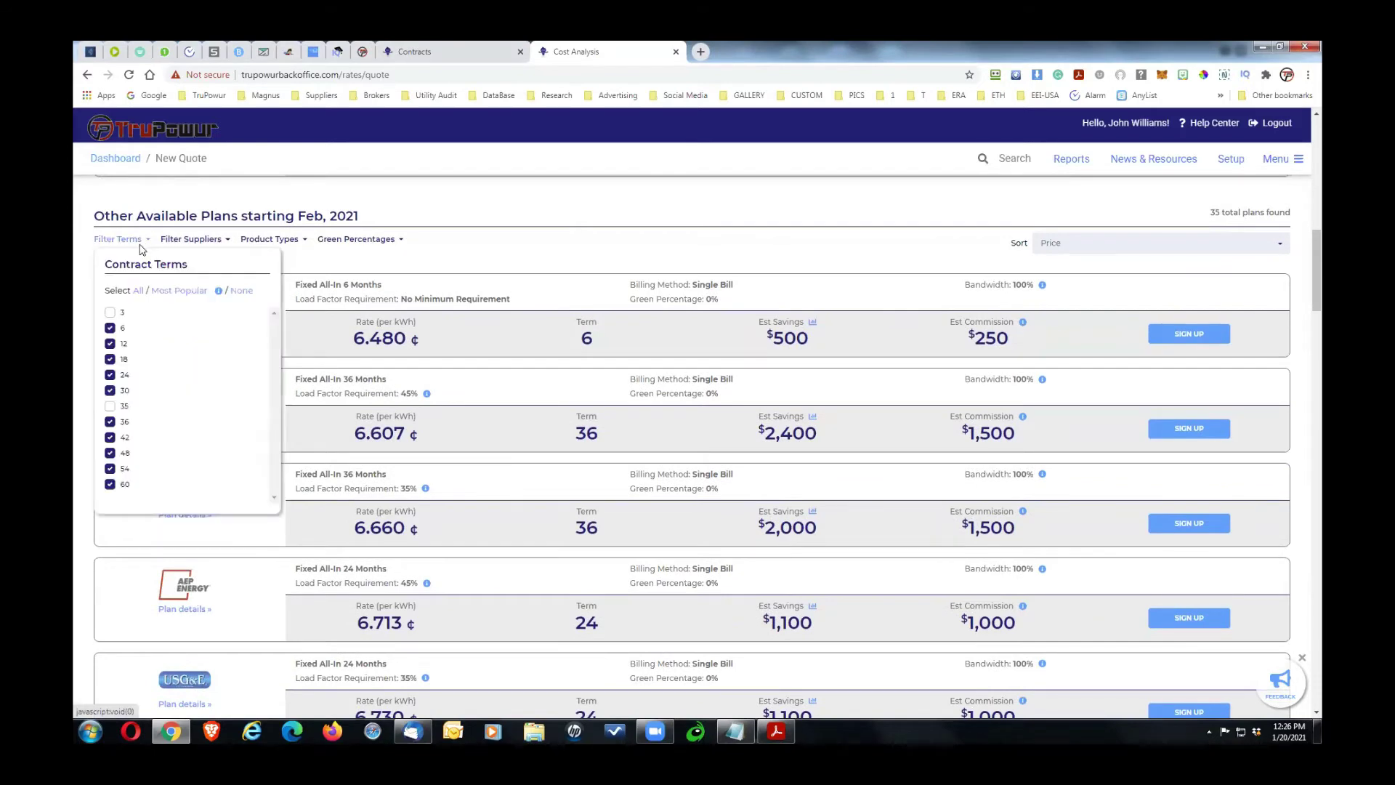
pyautogui.click(111, 329)
pyautogui.click(110, 344)
pyautogui.click(109, 360)
pyautogui.click(109, 375)
pyautogui.click(110, 391)
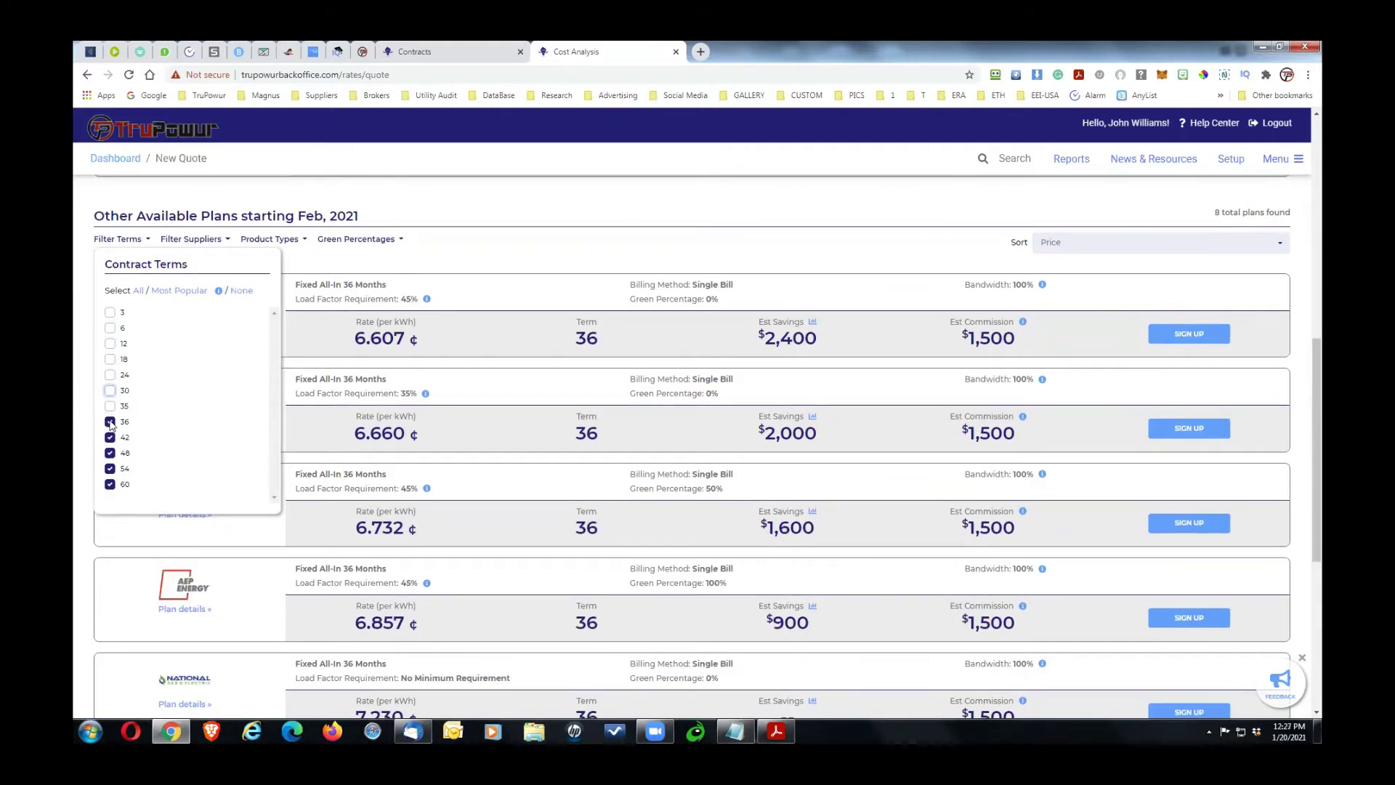
pyautogui.click(530, 243)
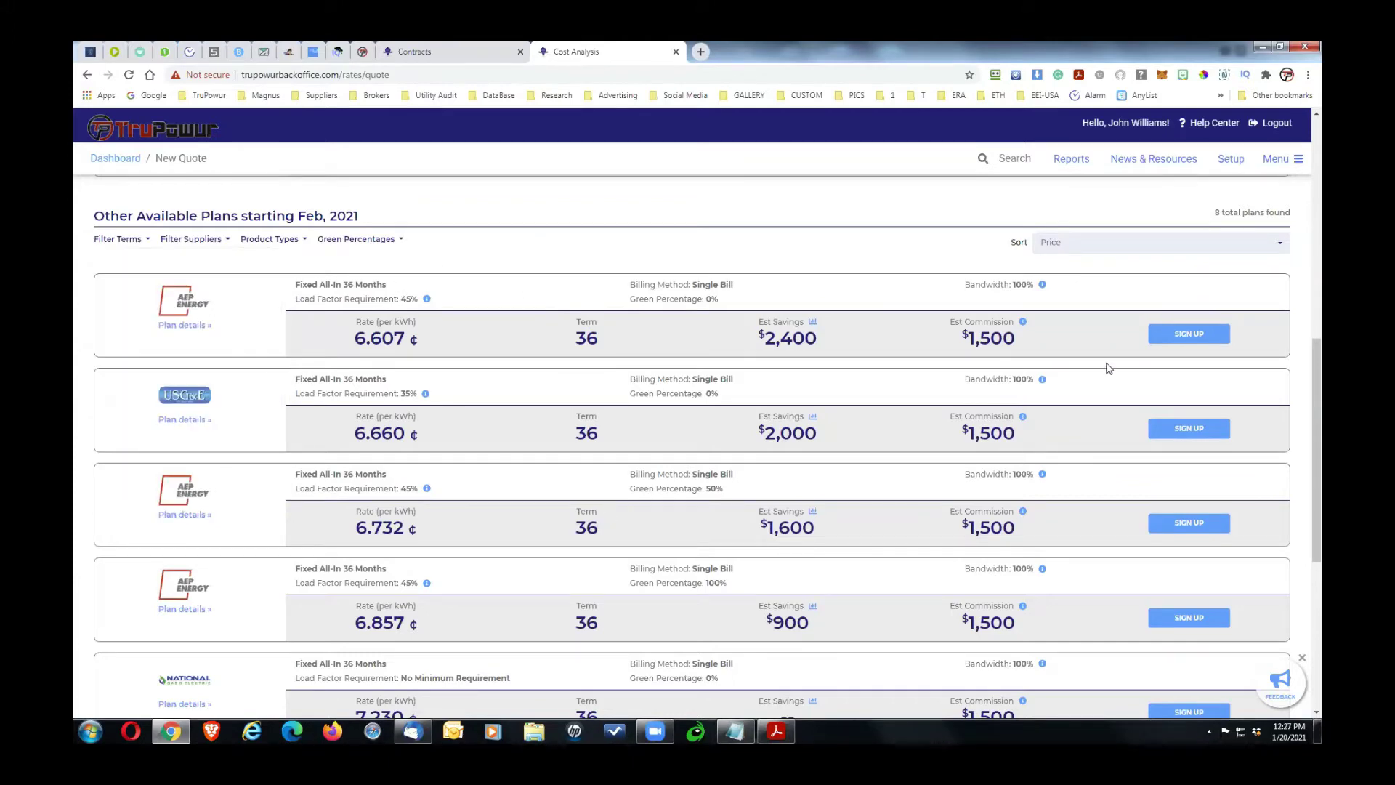
# Step: Highlight the 36-month term and $2,400 savings of the 6.607¢ AEP Energy plan, then sign up
pyautogui.moveTo(1318, 363); pyautogui.dragTo(1322, 522)
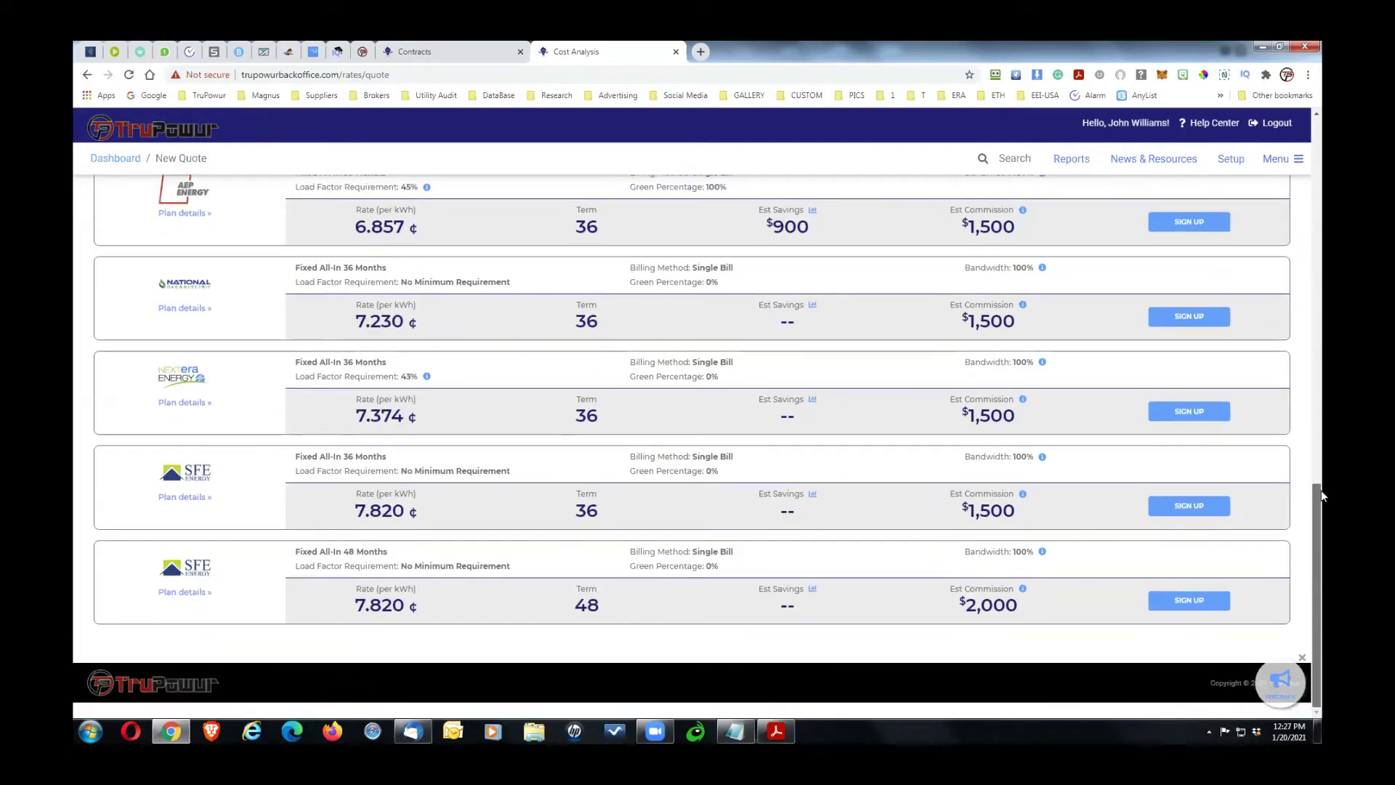
pyautogui.moveTo(1321, 463); pyautogui.dragTo(1318, 280)
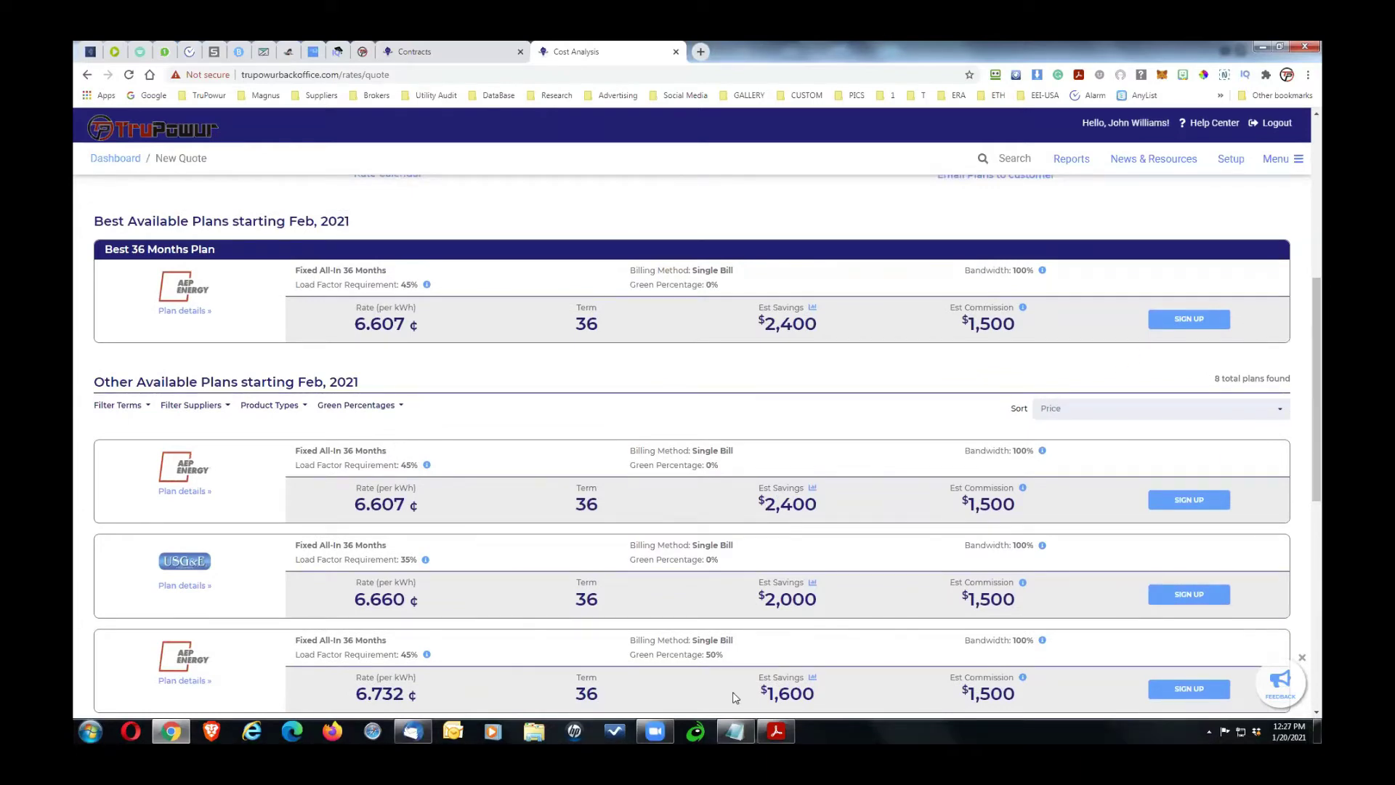
pyautogui.moveTo(1319, 379); pyautogui.dragTo(1307, 325)
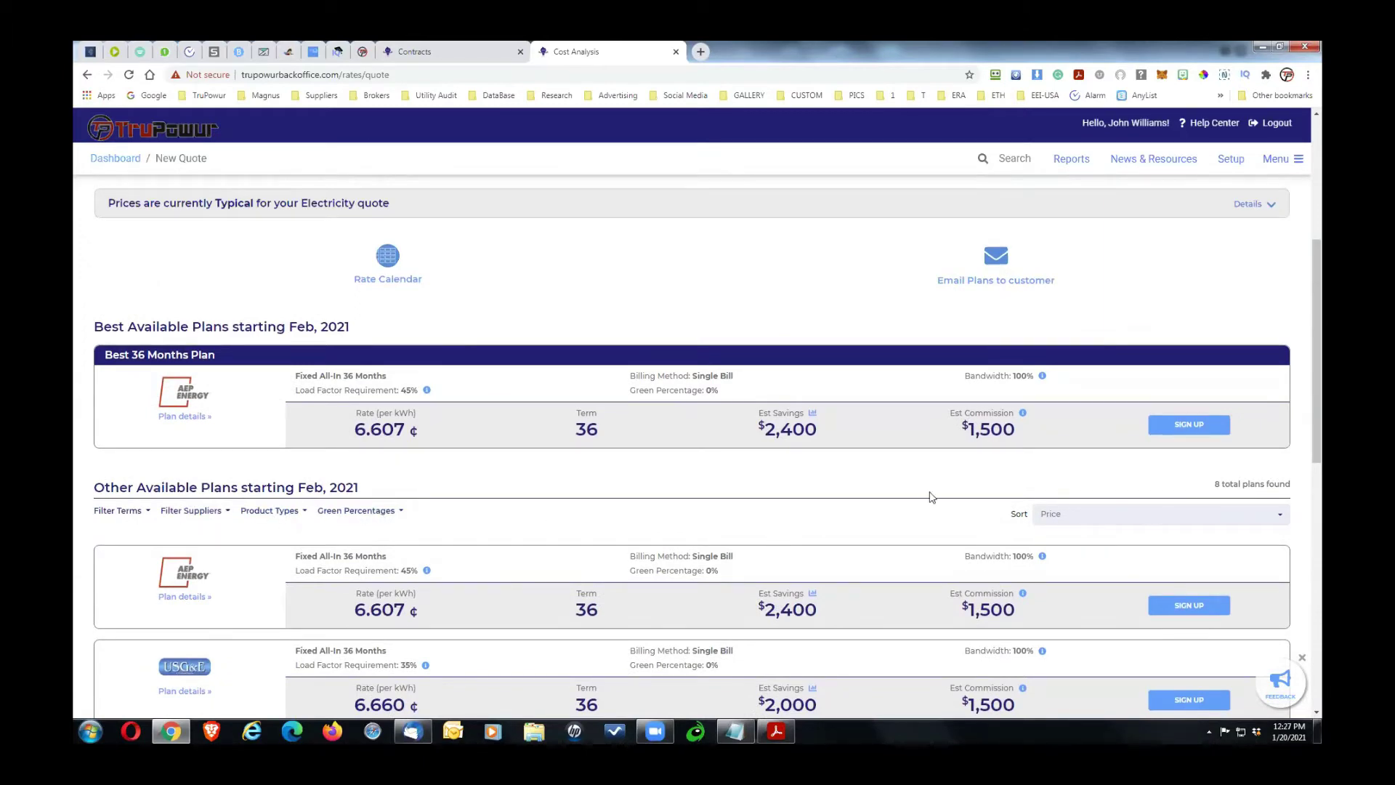
pyautogui.moveTo(1317, 351); pyautogui.dragTo(1318, 317)
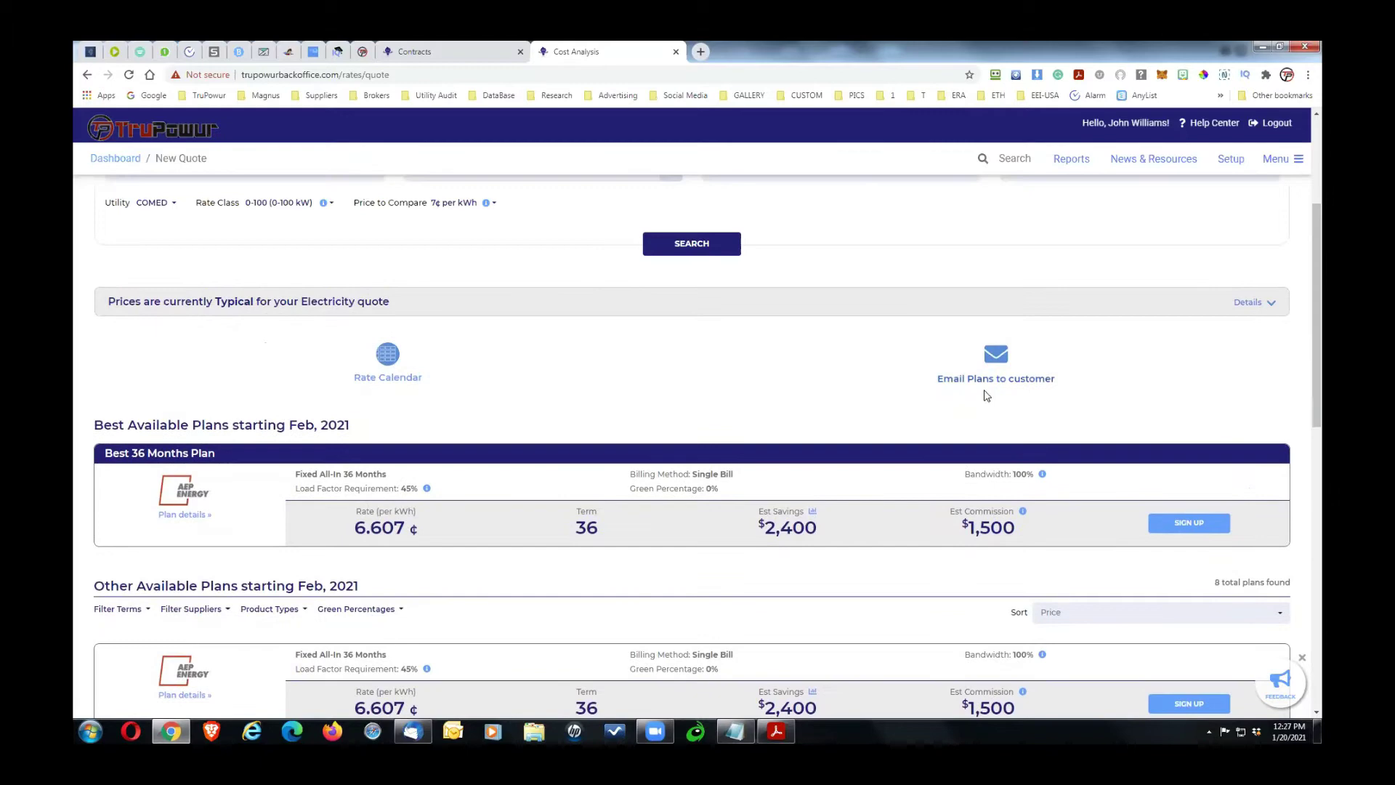
pyautogui.moveTo(1319, 325); pyautogui.dragTo(1321, 441)
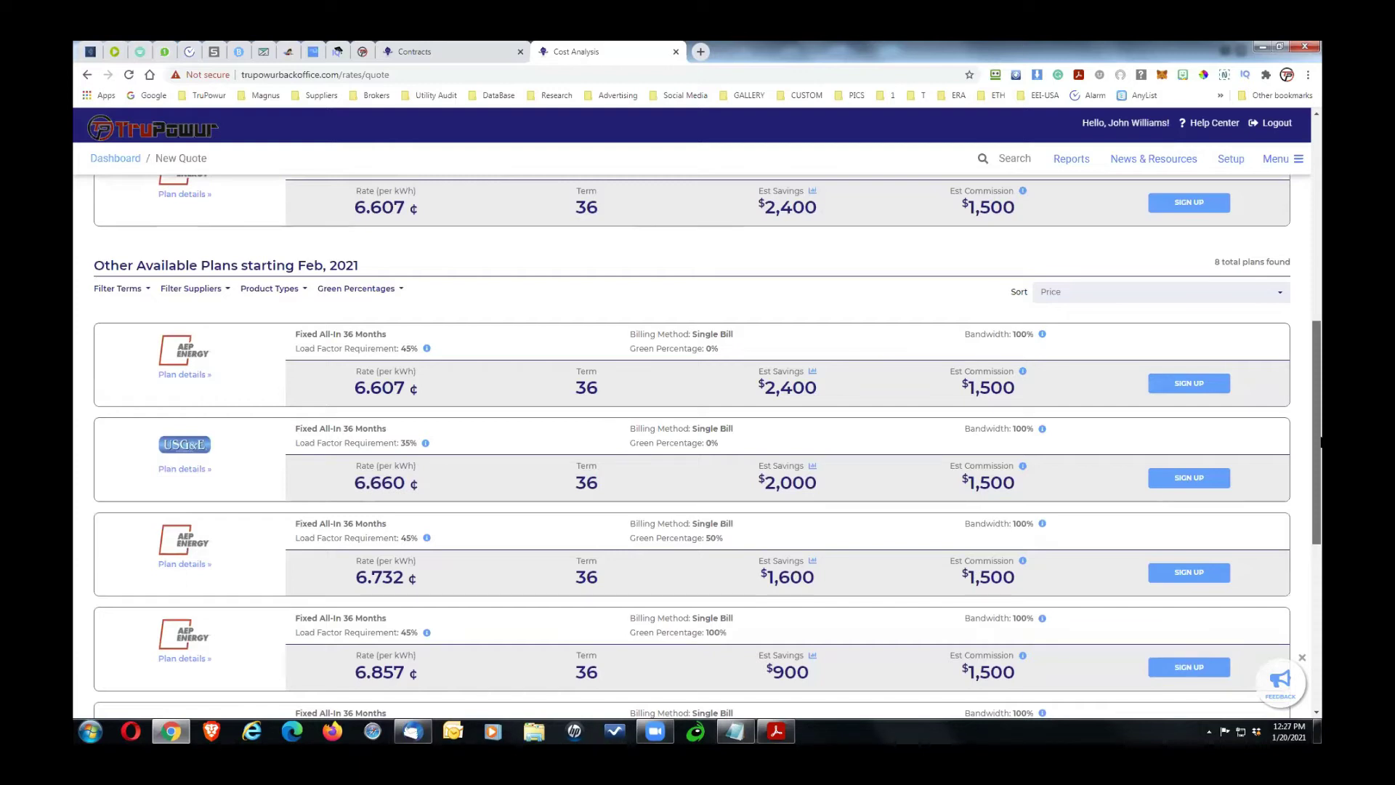
pyautogui.moveTo(1320, 441); pyautogui.dragTo(1320, 434)
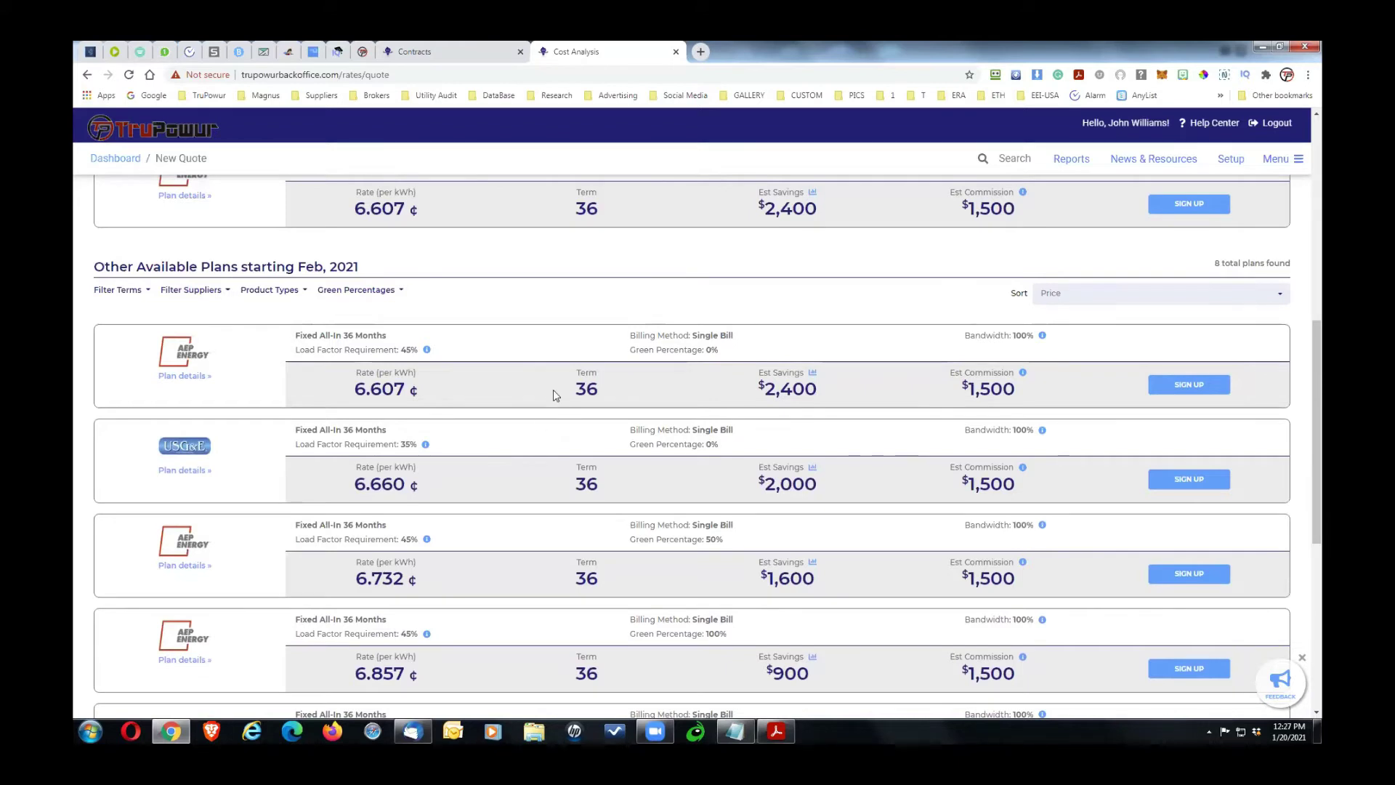
pyautogui.doubleClick(586, 389)
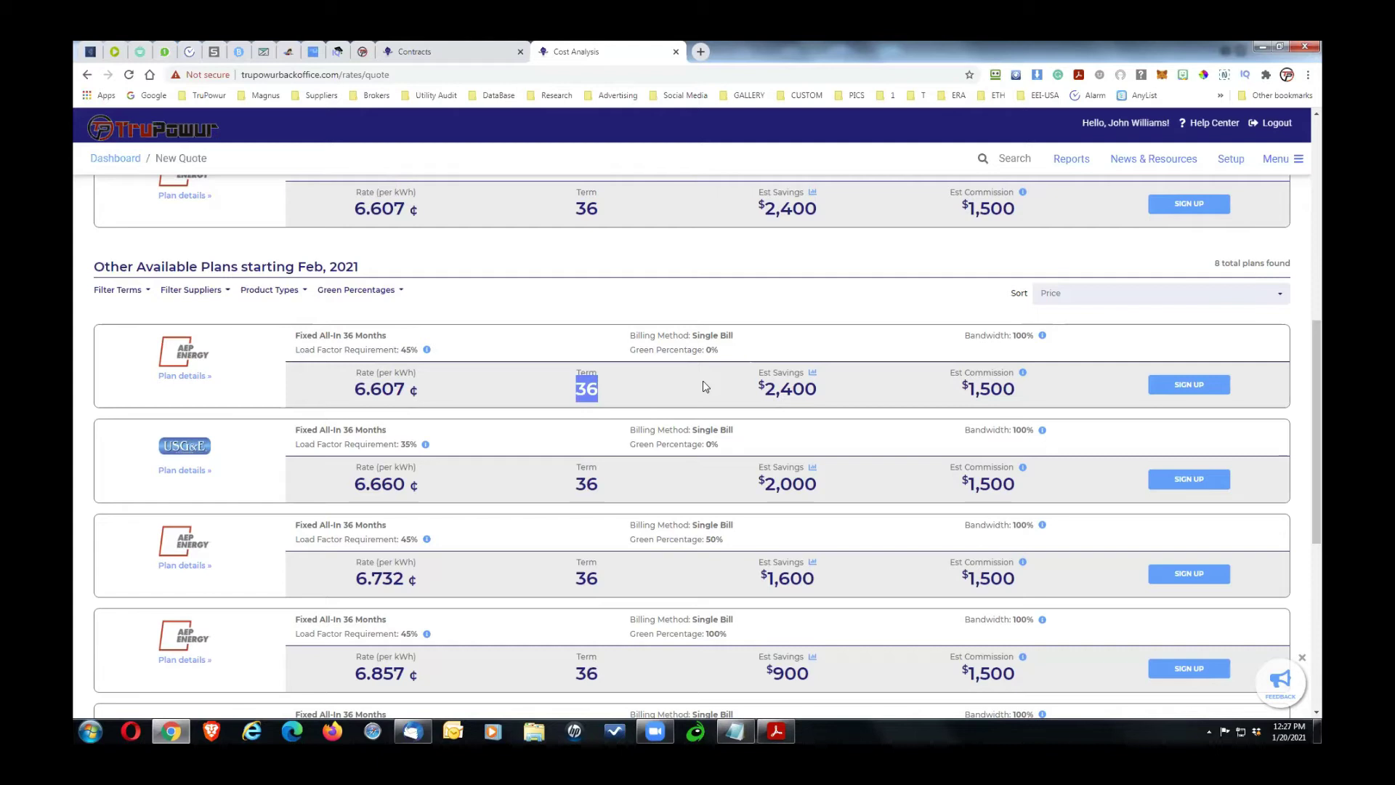
pyautogui.moveTo(755, 389); pyautogui.dragTo(827, 389)
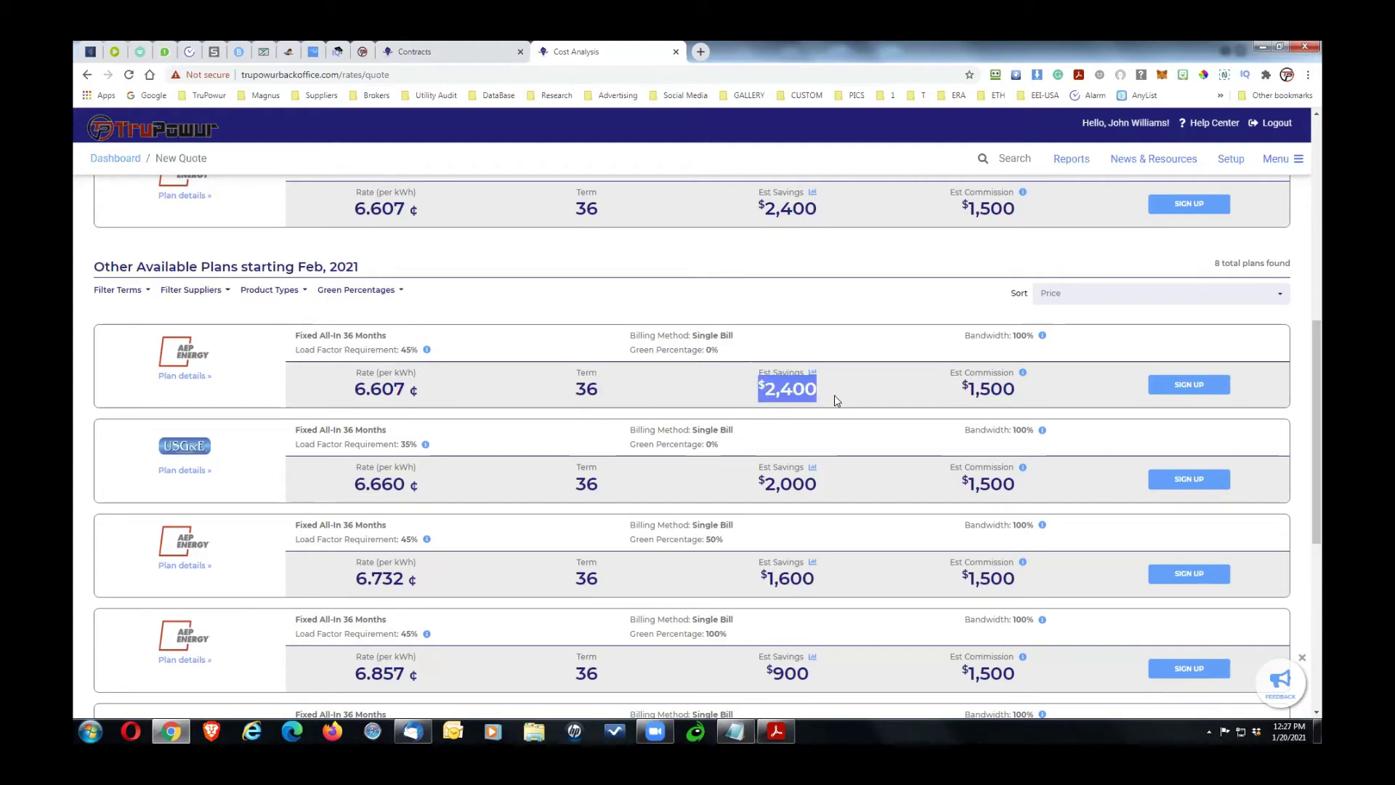
pyautogui.click(1203, 389)
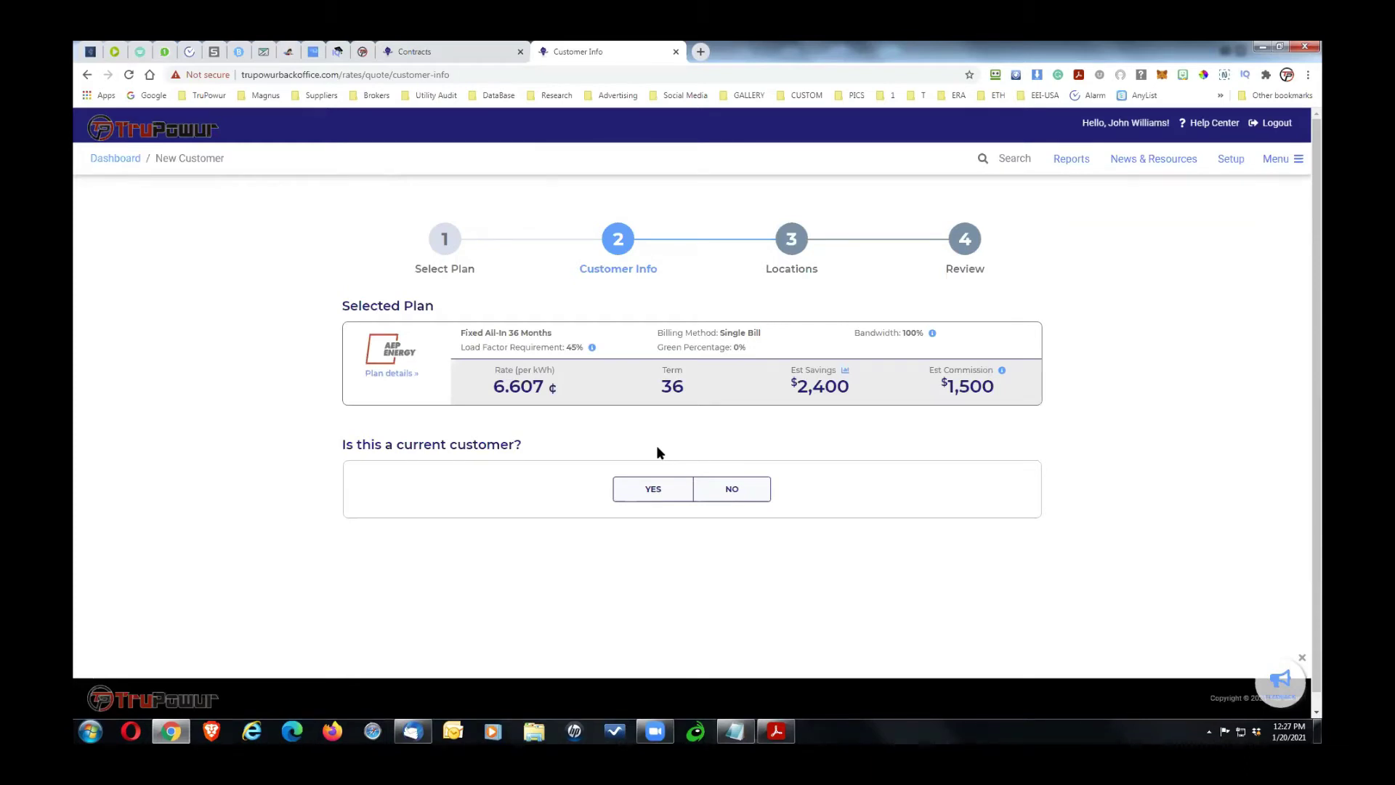
# Step: Mark the customer as new, review the Customer Information form, and return to the Contracts dashboard
pyautogui.click(654, 489)
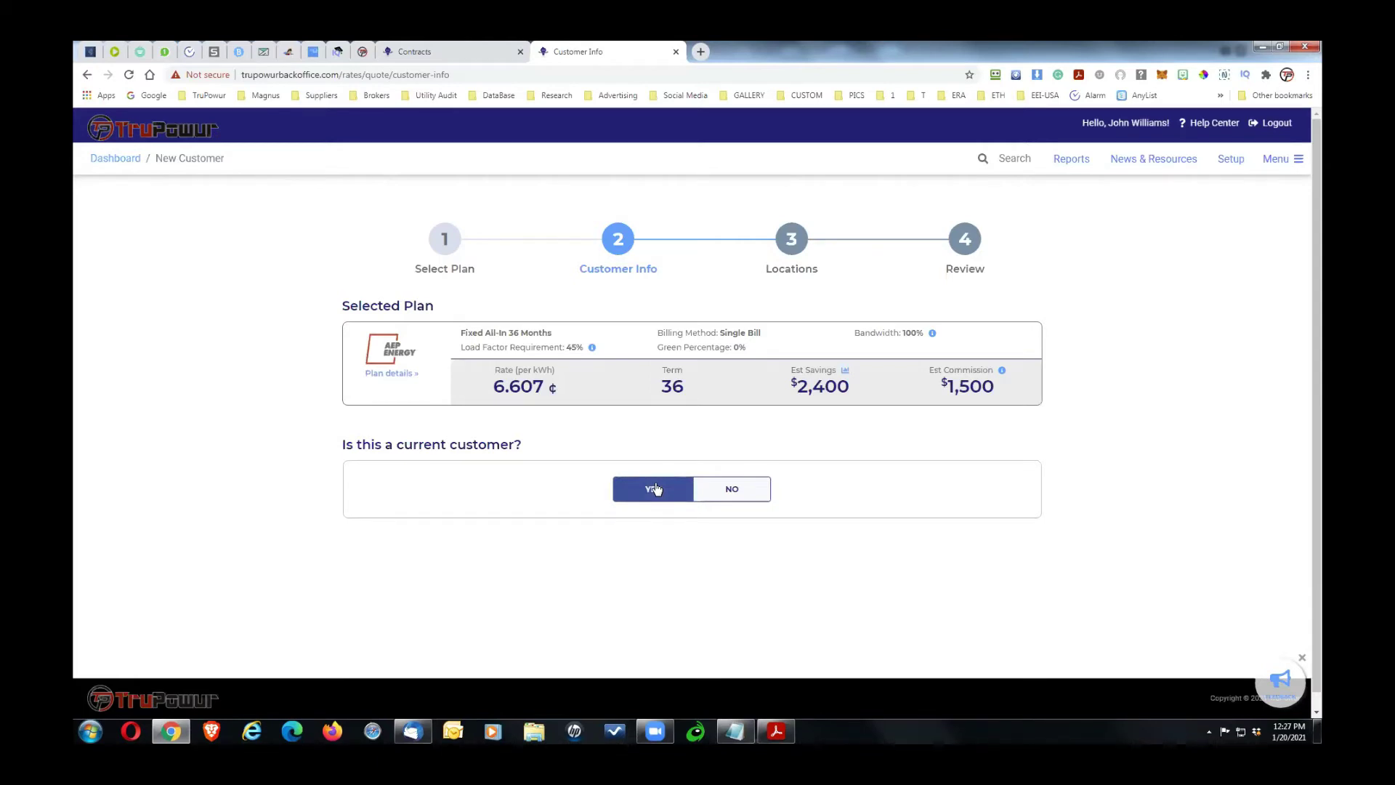
pyautogui.click(726, 488)
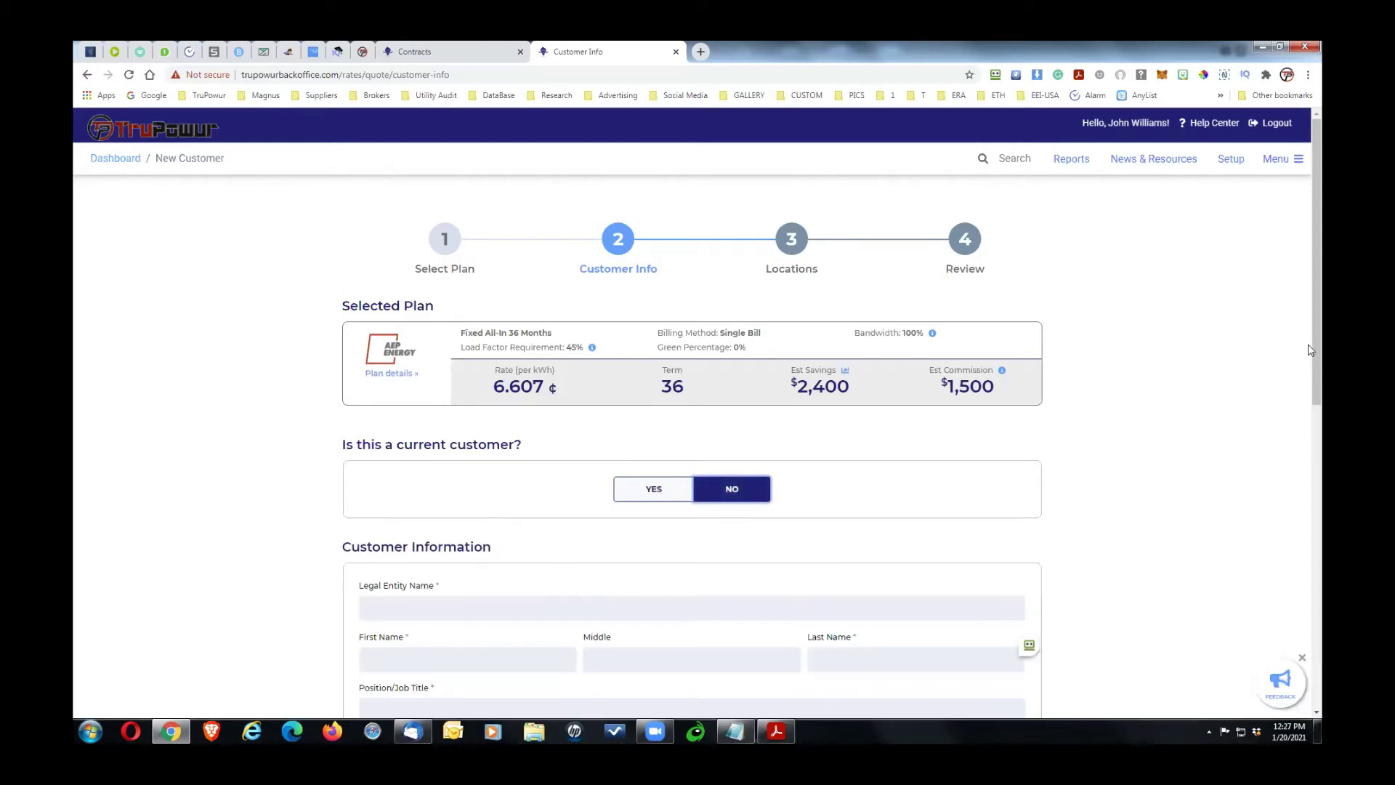
pyautogui.moveTo(1316, 342)
pyautogui.mouseDown()
pyautogui.moveTo(1317, 452)
pyautogui.moveTo(1319, 321)
pyautogui.mouseUp()
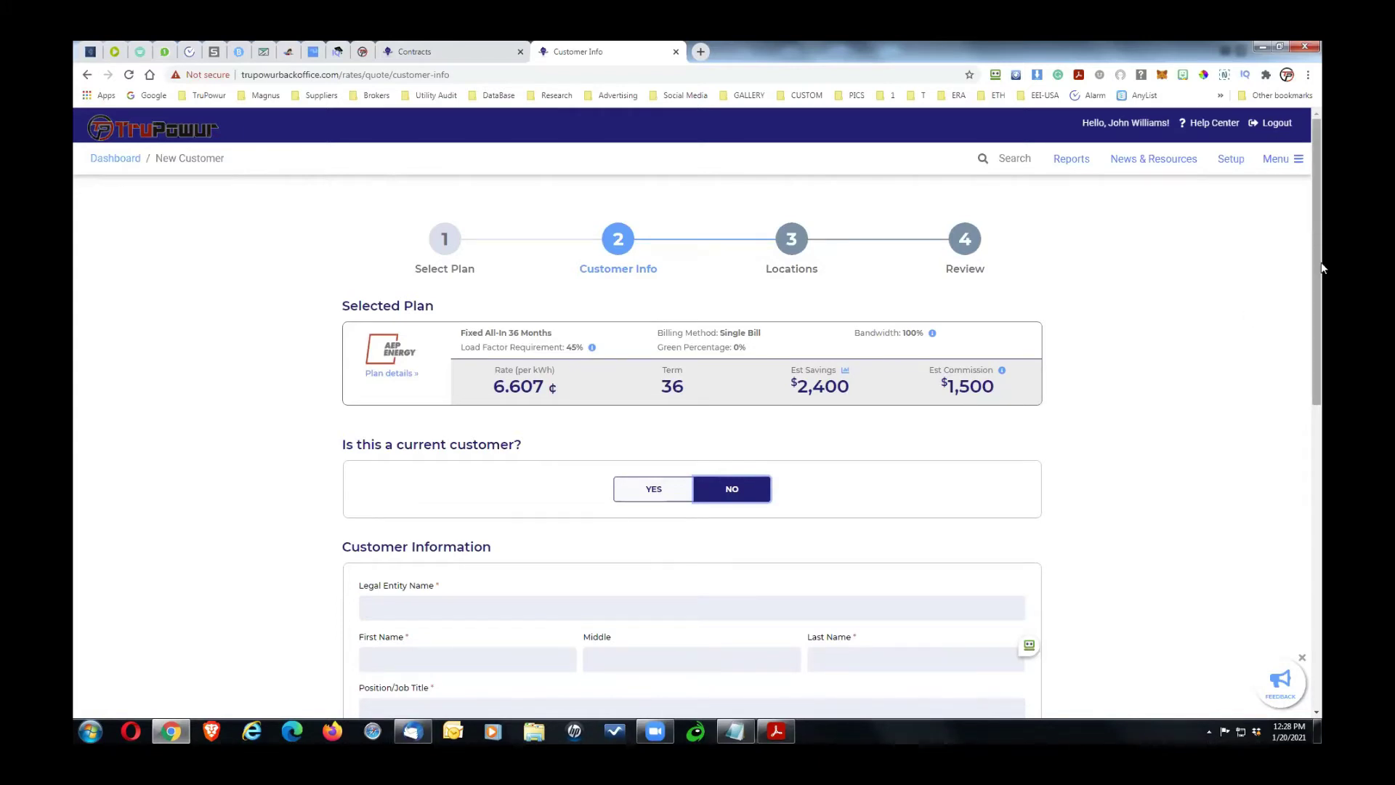
pyautogui.scroll(-1, 1320, 336)
pyautogui.scroll(-8, 1321, 385)
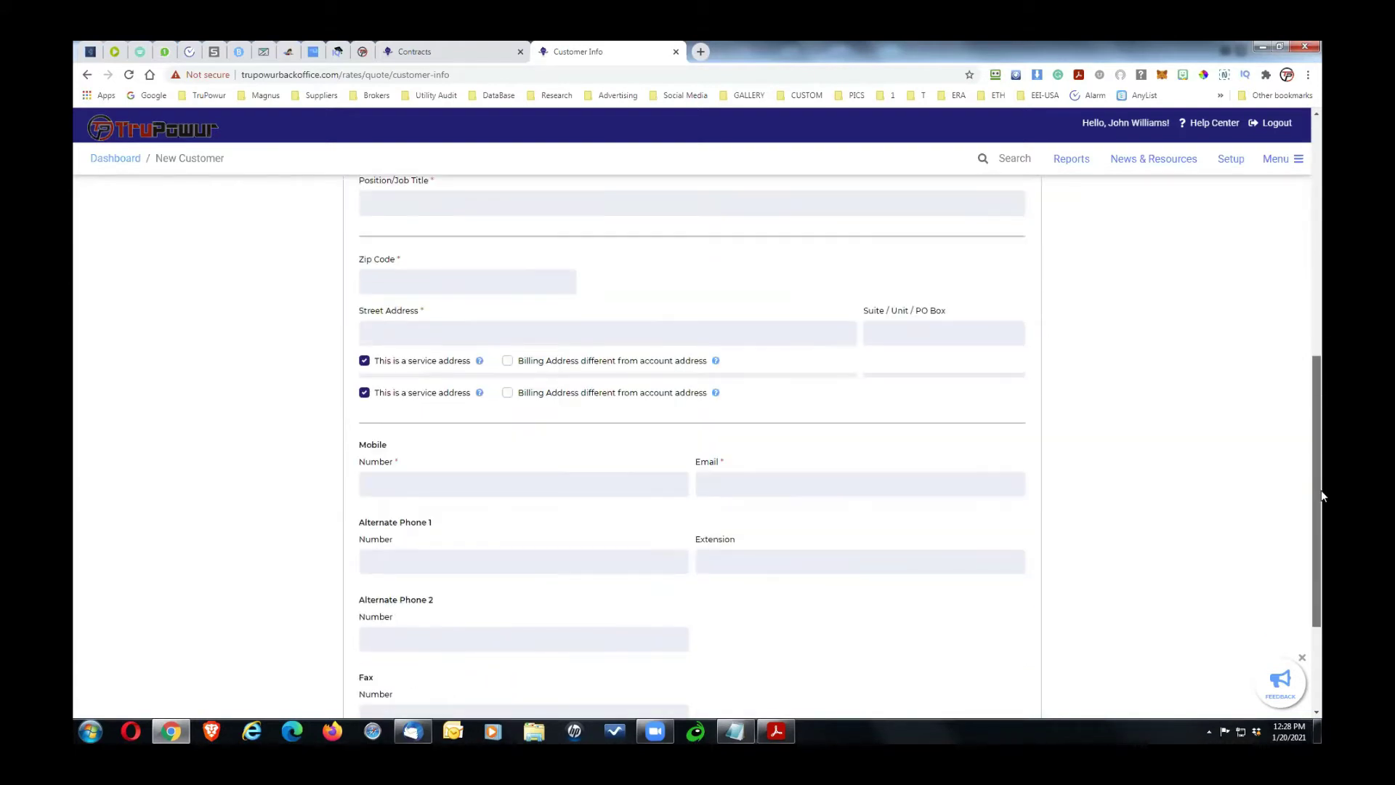
pyautogui.moveTo(1321, 514); pyautogui.dragTo(1281, 227)
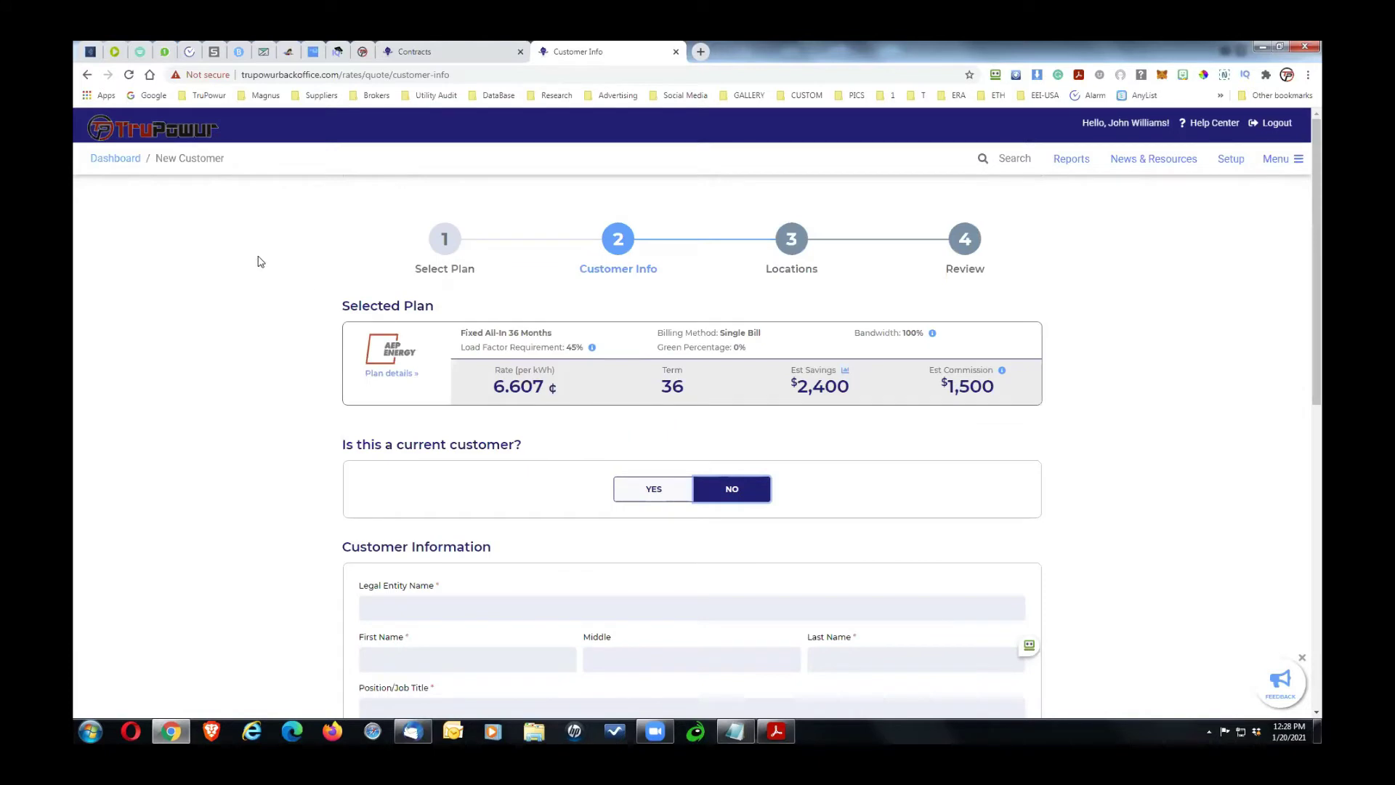
pyautogui.click(118, 159)
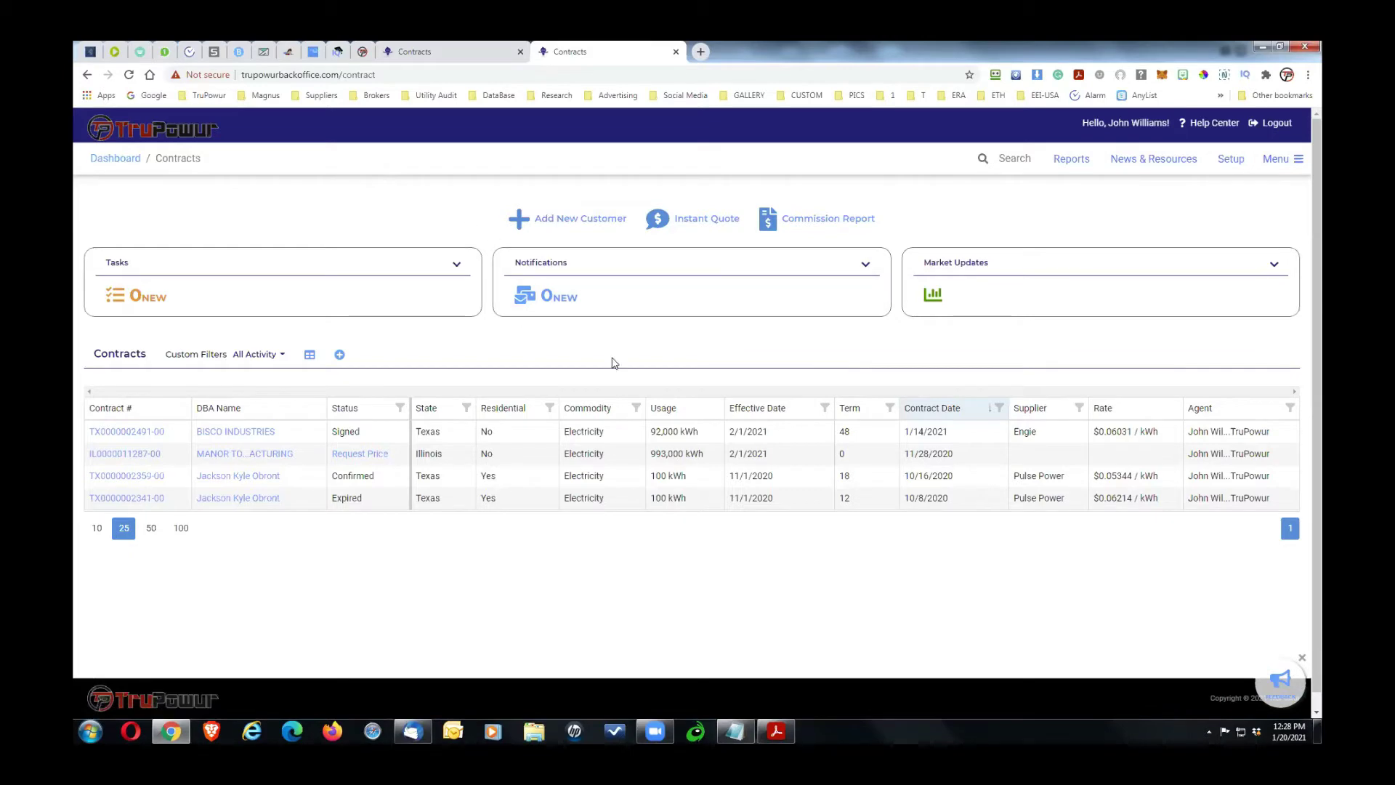
# Step: Switch to the Multimetal ComEd bill PDF in Acrobat Reader
pyautogui.click(768, 690)
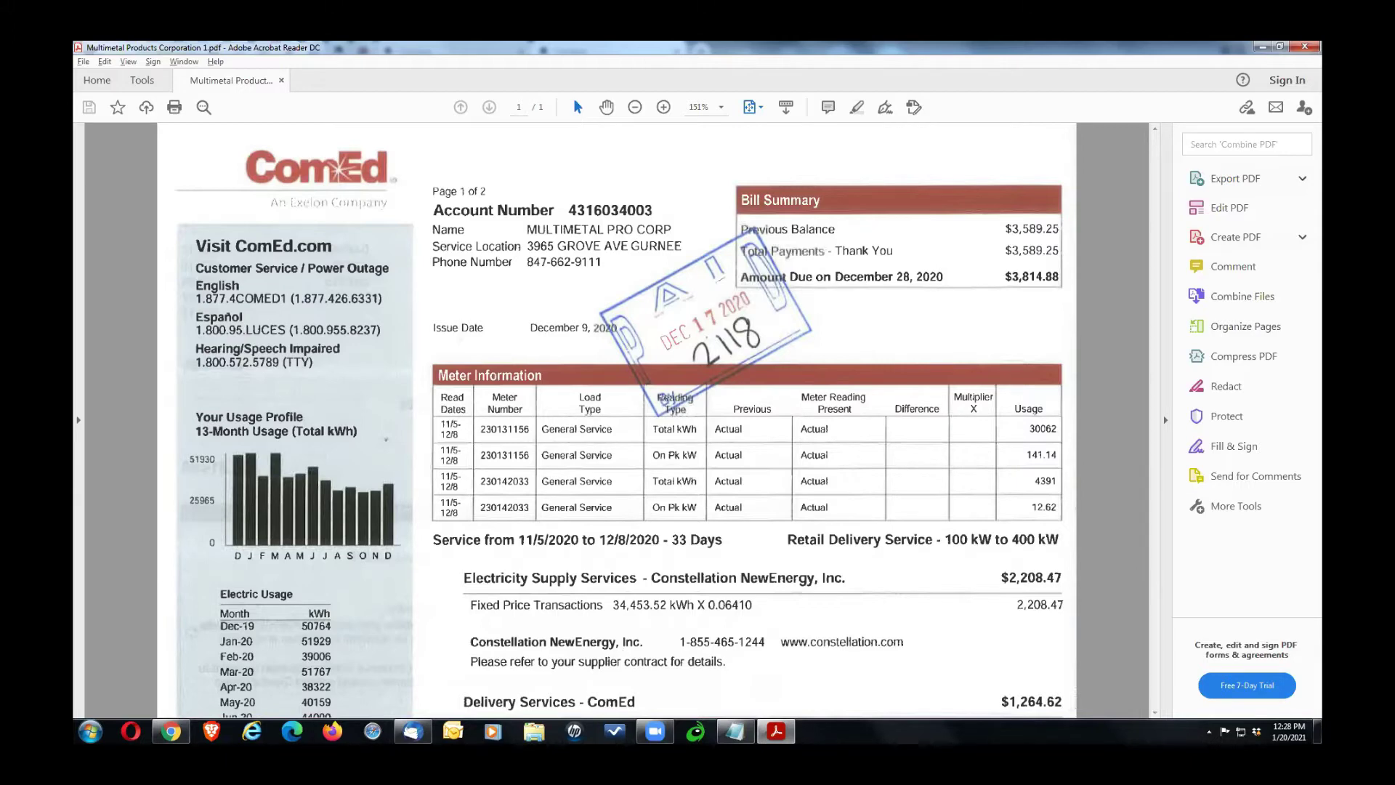
# Step: Bring the MULTIMETAL notes over the ComEd bill, reposition them, then switch back to Chrome
pyautogui.moveTo(735, 730)
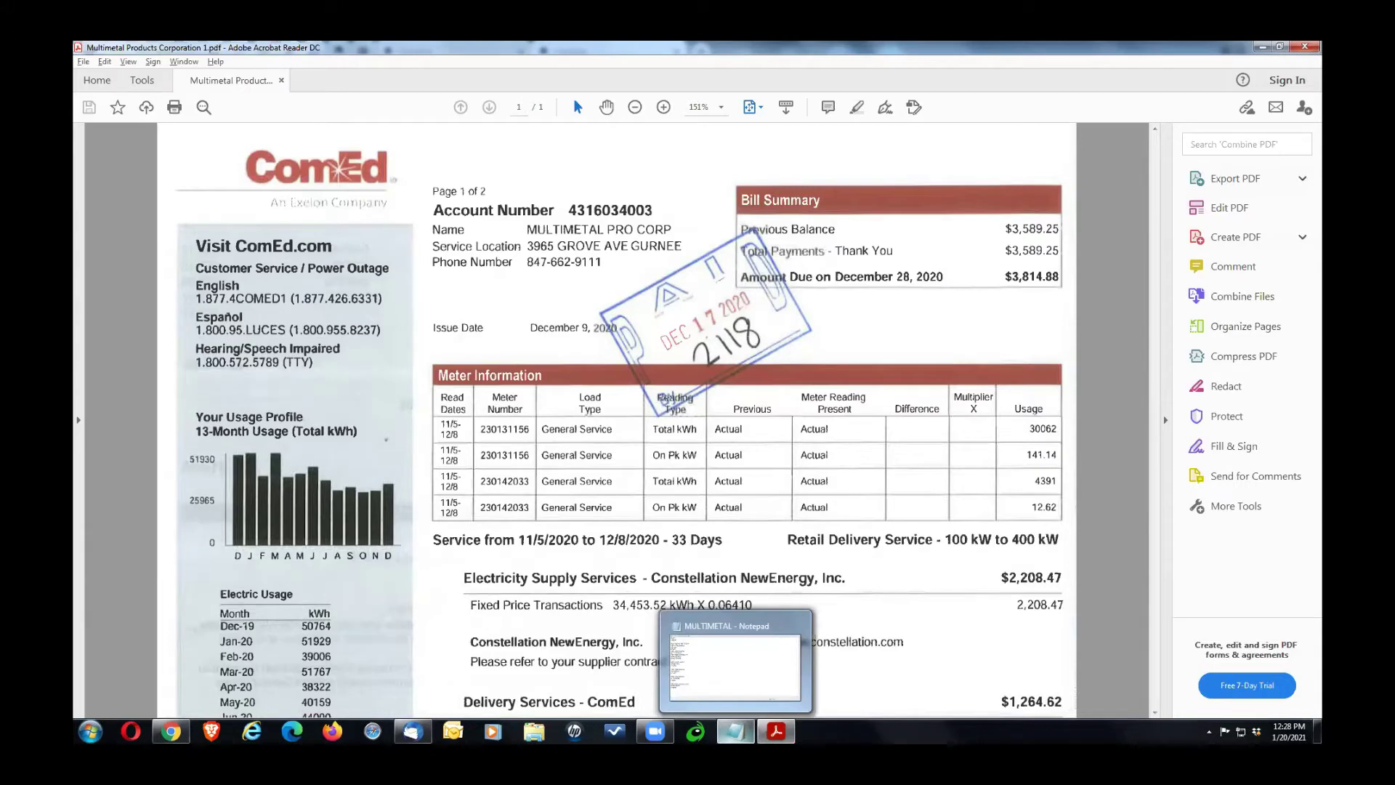
pyautogui.click(734, 730)
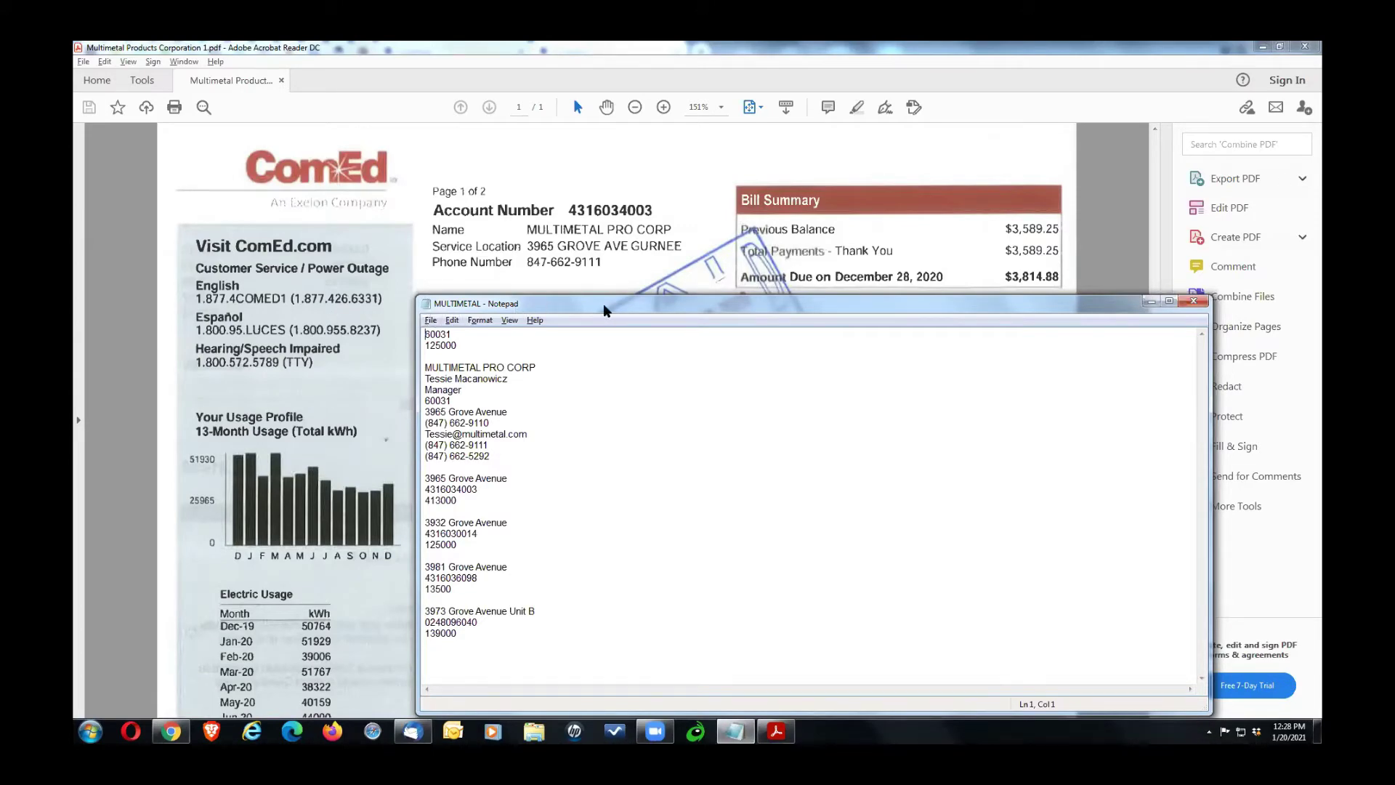
pyautogui.moveTo(604, 311); pyautogui.dragTo(844, 281)
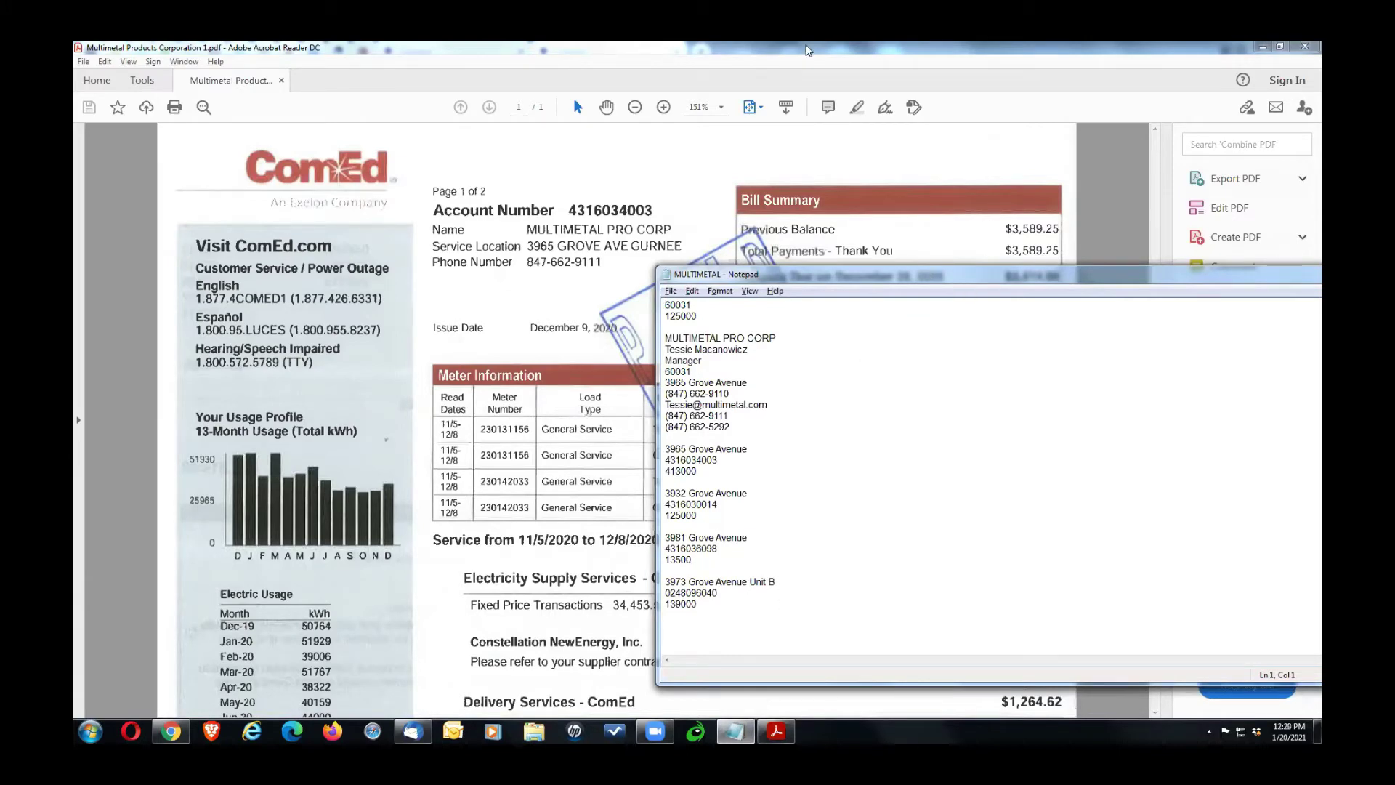
pyautogui.moveTo(808, 274); pyautogui.dragTo(463, 238)
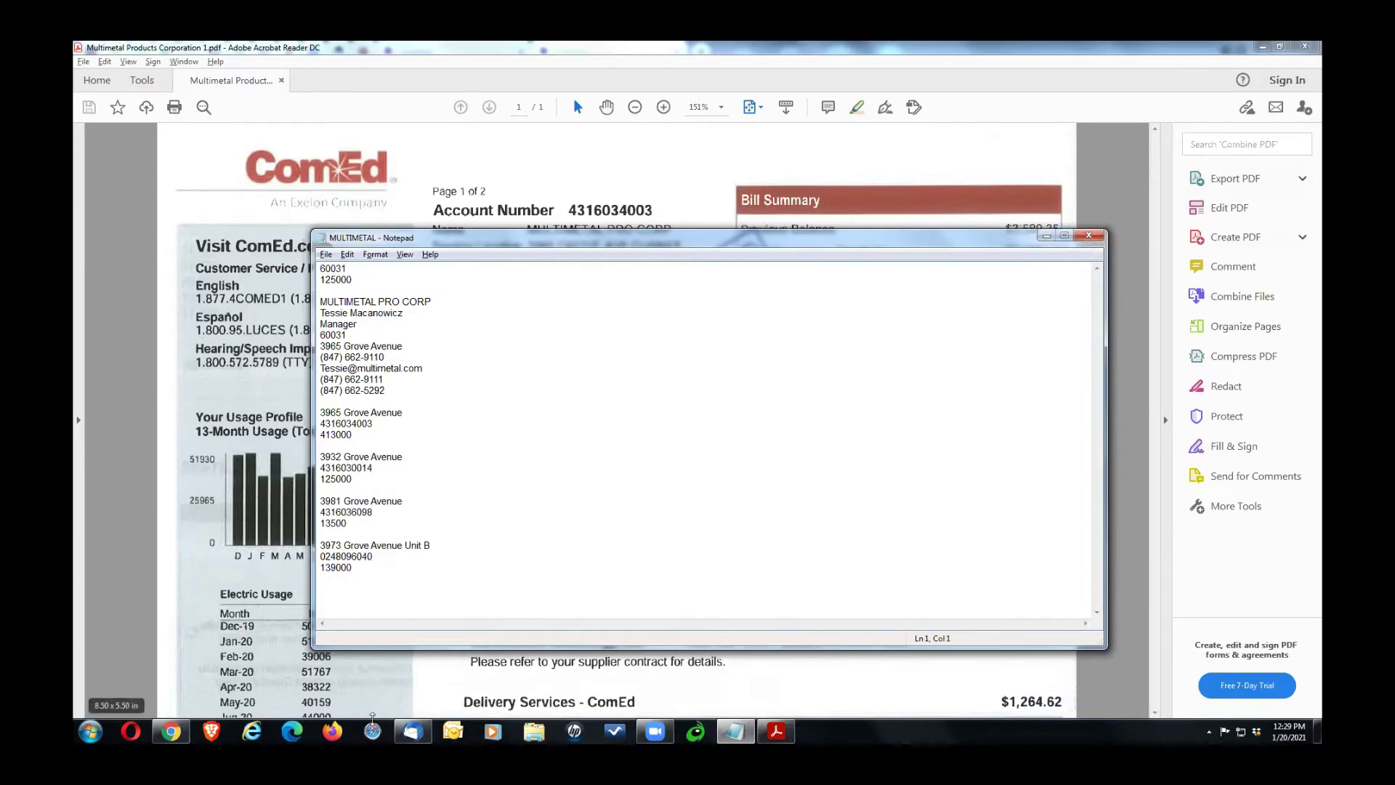
pyautogui.hotkey('alt', 'Tab')
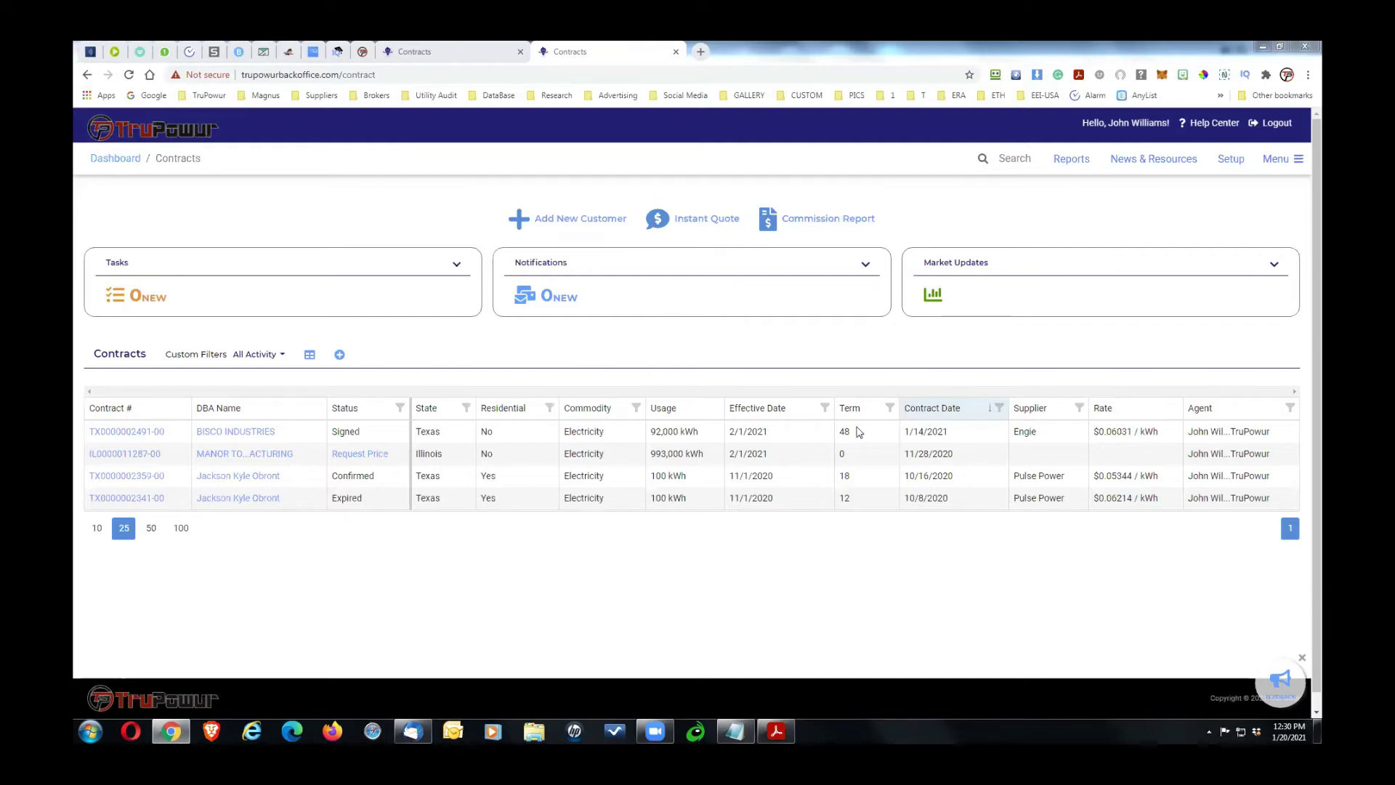
pyautogui.click(776, 730)
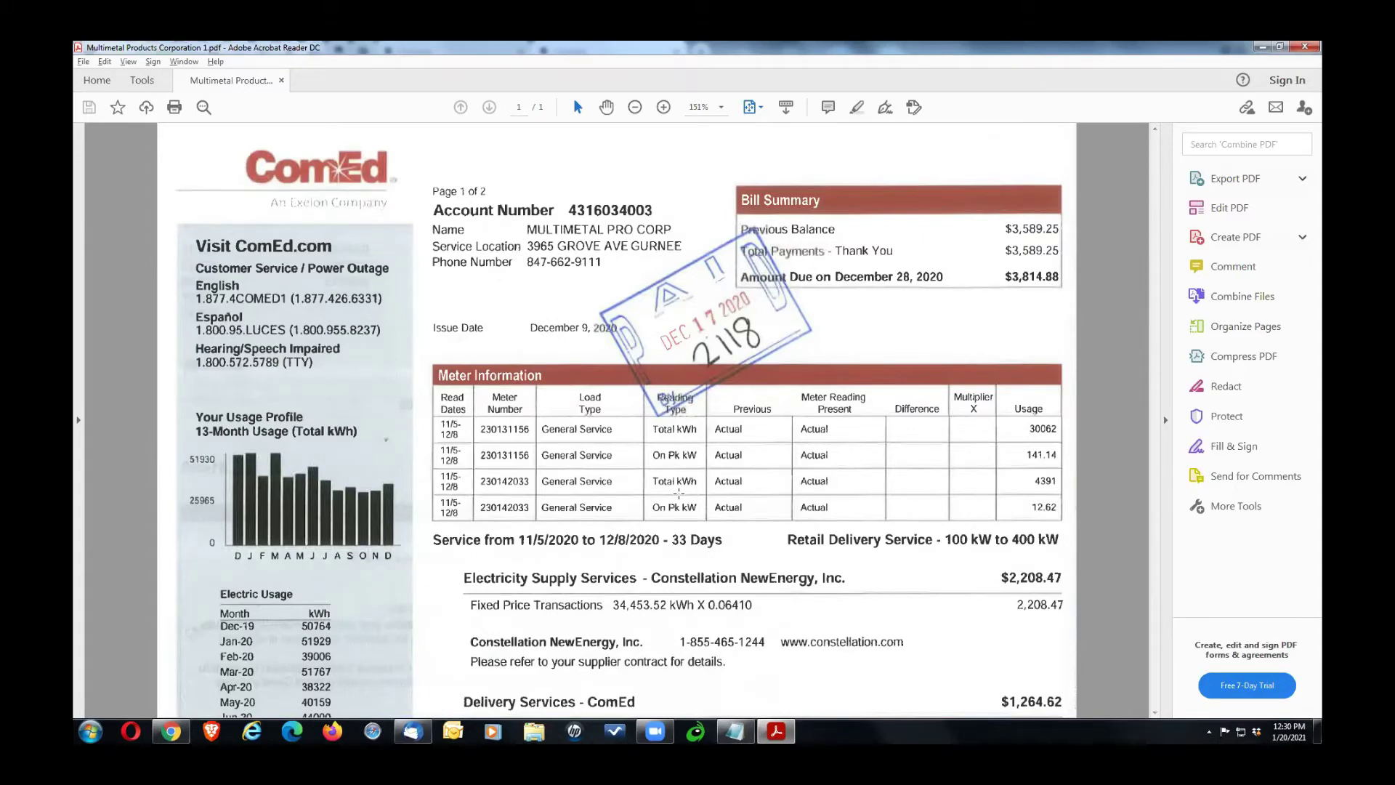
pyautogui.hotkey('alt', 'Tab')
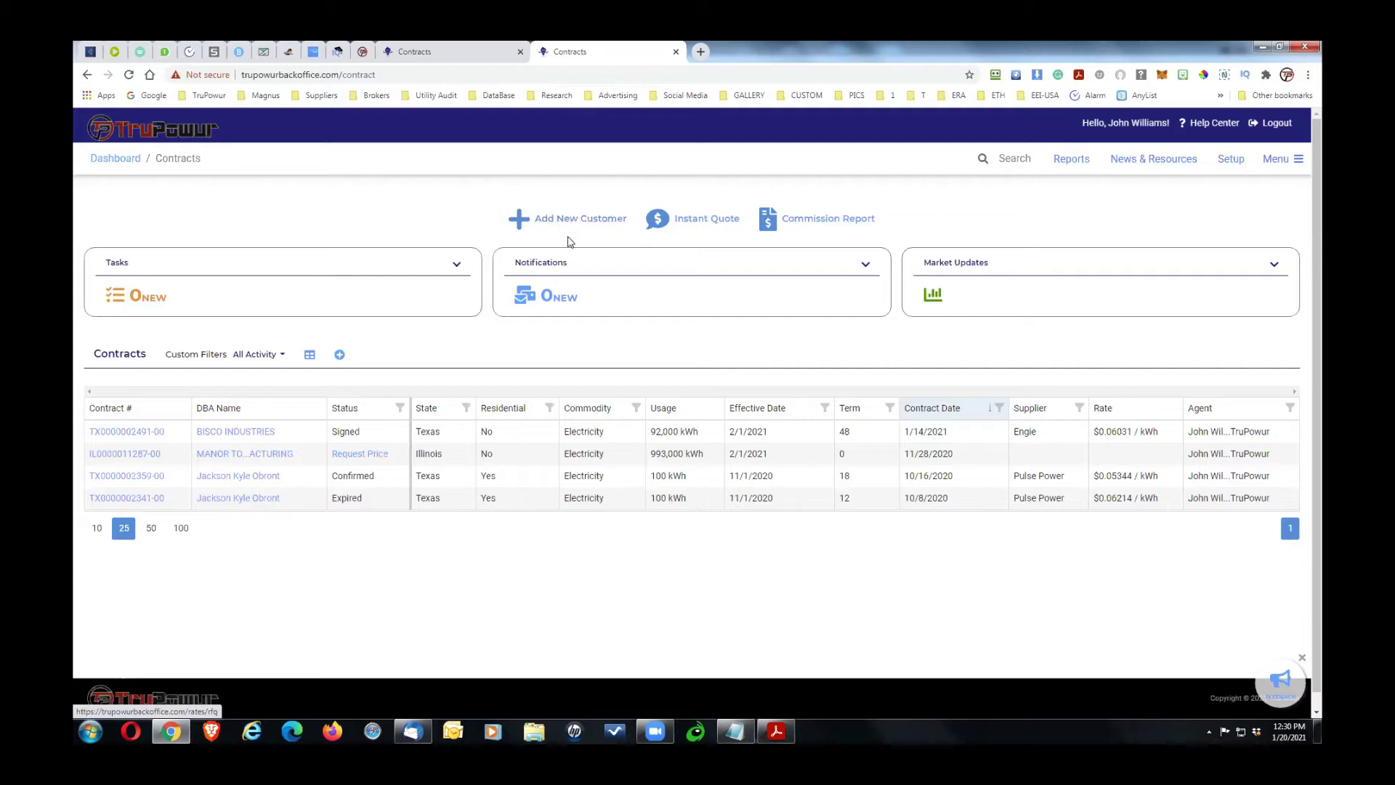
# Step: Start a new customer and paste zip code 60031 from the notes into Zip Code
pyautogui.click(574, 227)
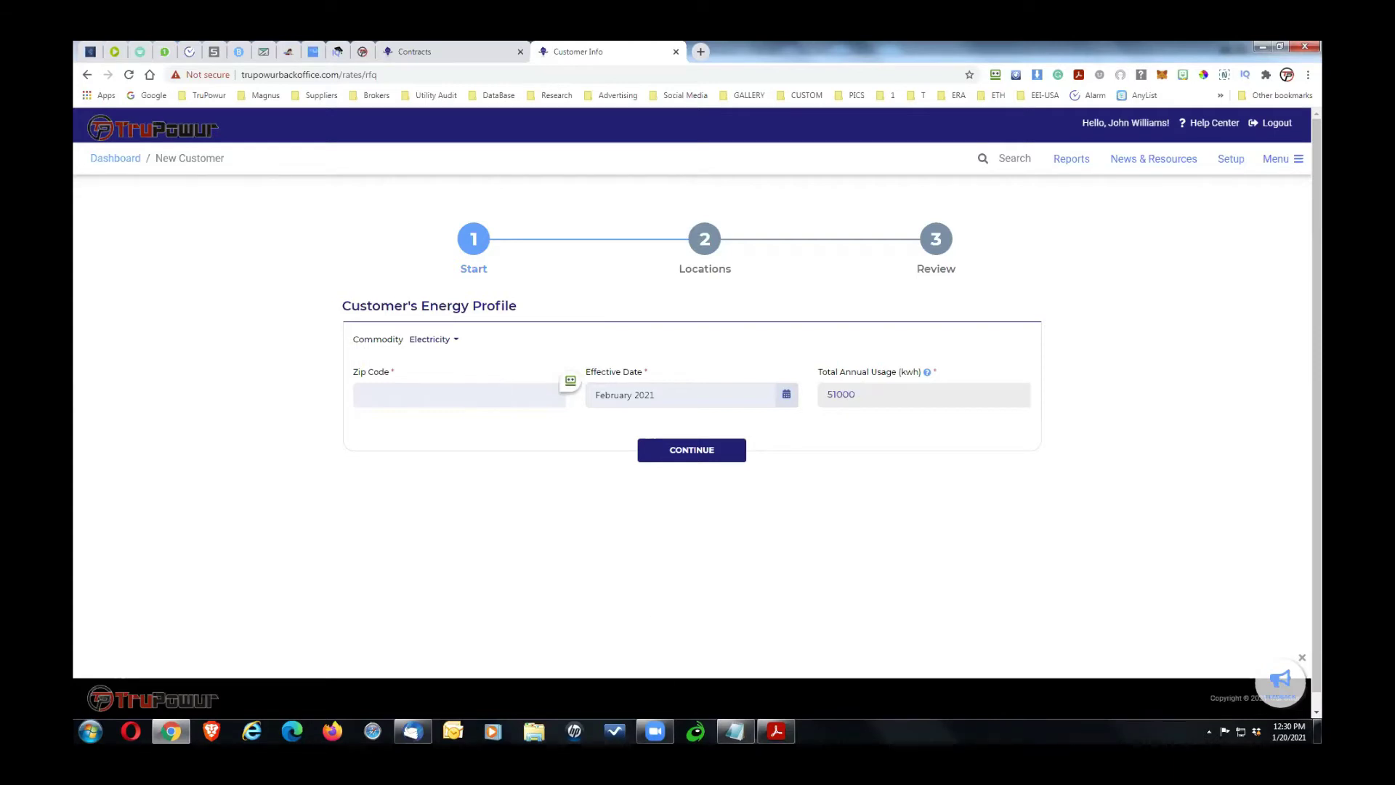
pyautogui.click(734, 731)
pyautogui.moveTo(369, 272); pyautogui.dragTo(287, 268)
pyautogui.hotkey('ctrl', 'c')
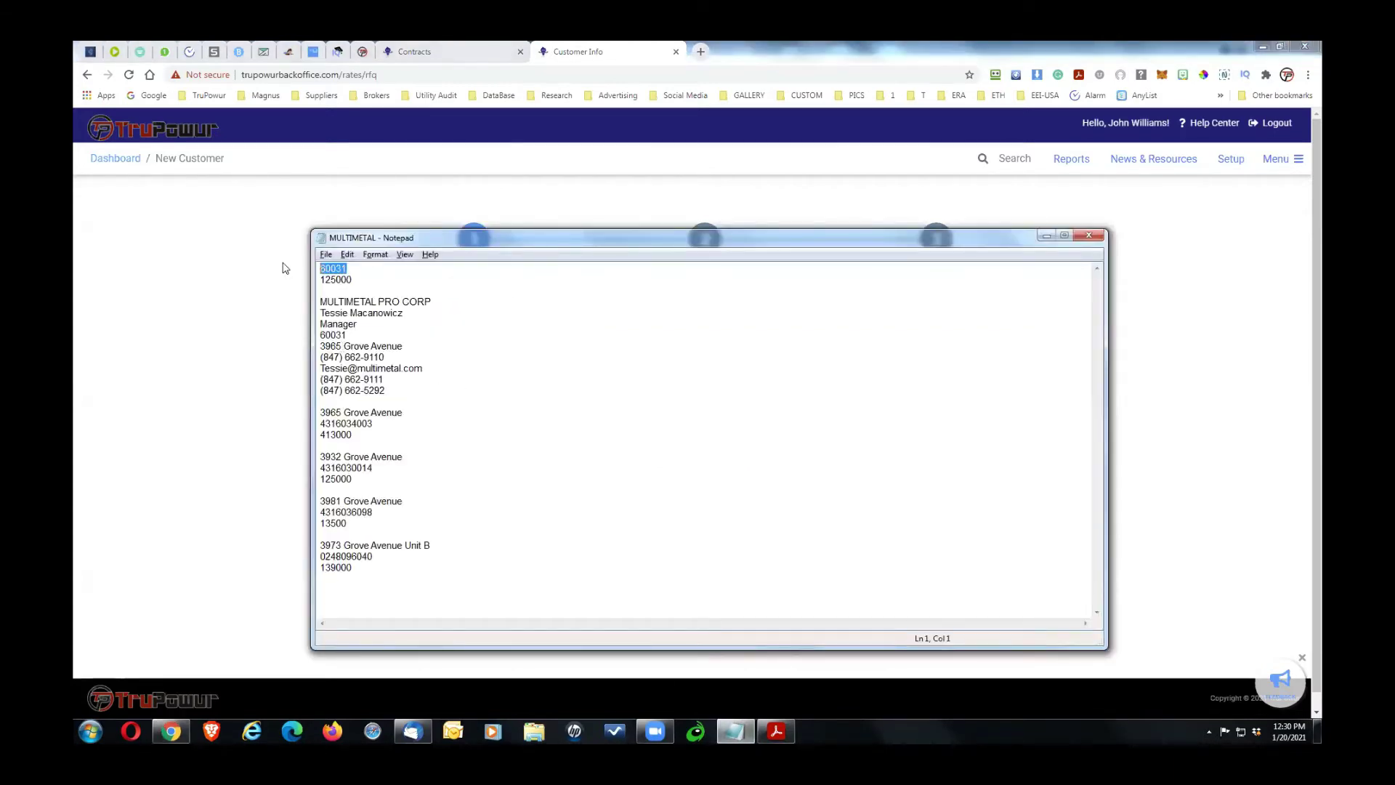
pyautogui.click(289, 271)
pyautogui.click(429, 391)
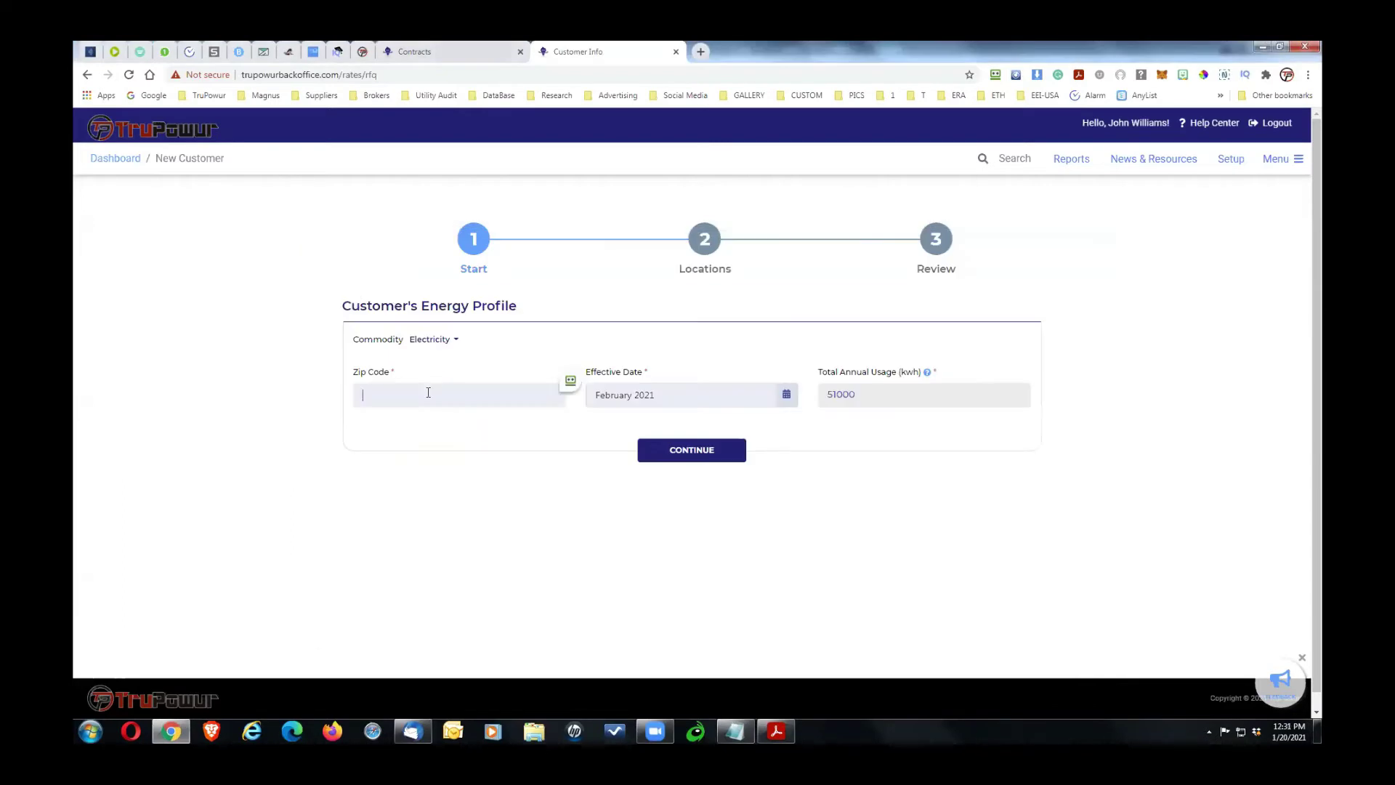
pyautogui.hotkey('ctrl', 'v')
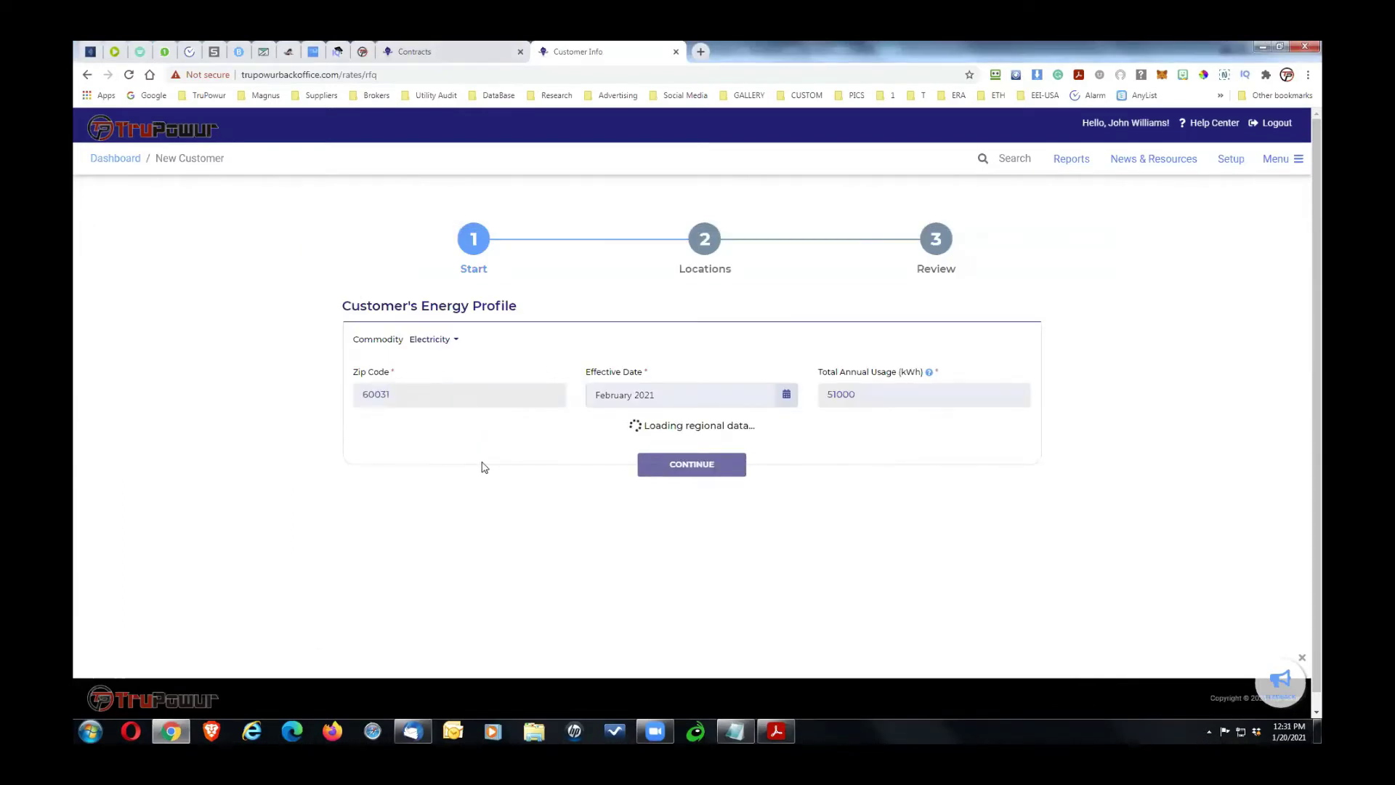
# Step: Copy the 125000 annual usage from the notes, select the 51000 usage value, and continue
pyautogui.hotkey('alt', 'Tab')
pyautogui.moveTo(354, 280); pyautogui.dragTo(258, 283)
pyautogui.hotkey('alt', 'Tab')
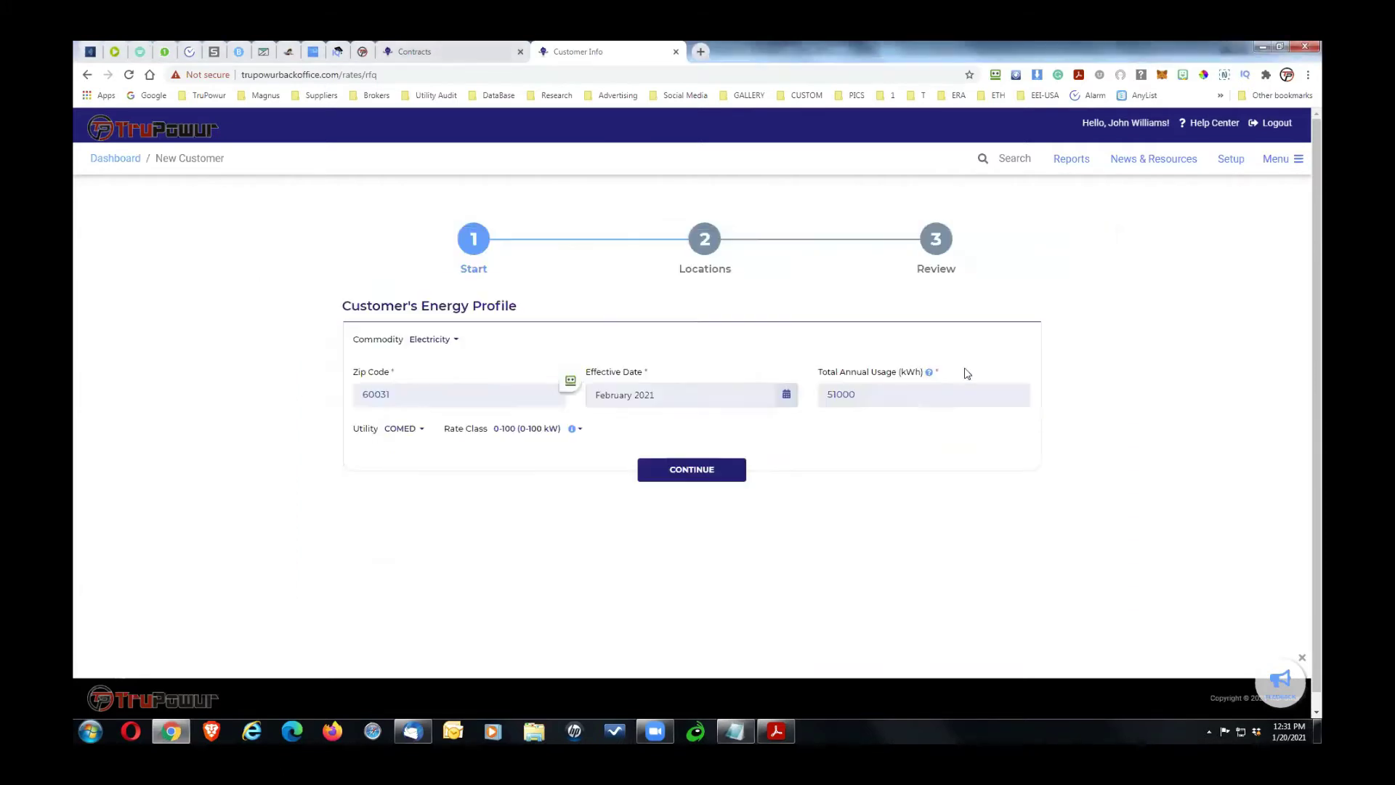
pyautogui.moveTo(902, 399); pyautogui.dragTo(689, 387)
pyautogui.click(661, 475)
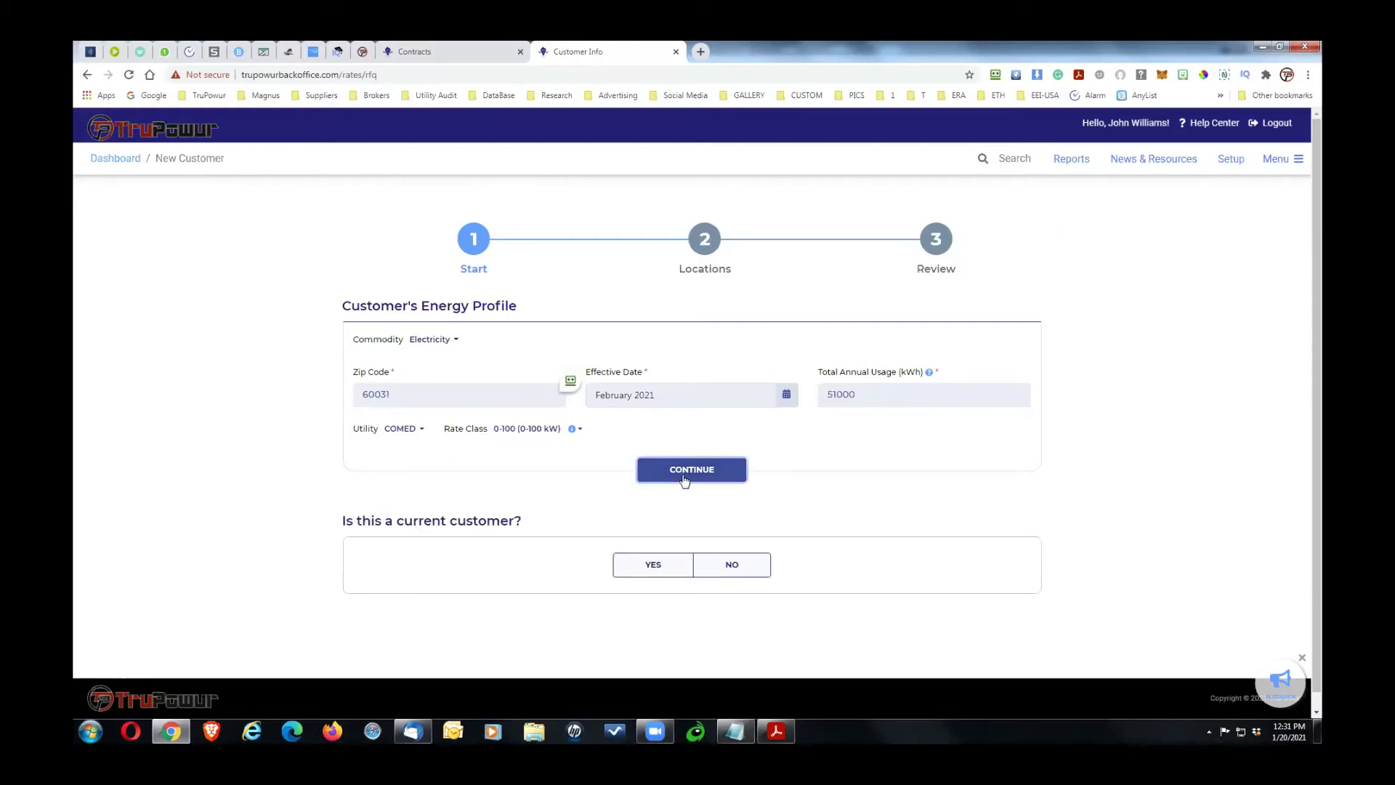
# Step: Replace the 51000 annual usage with 125000 kWh and resubmit the profile
pyautogui.click(861, 394)
pyautogui.write('125000')
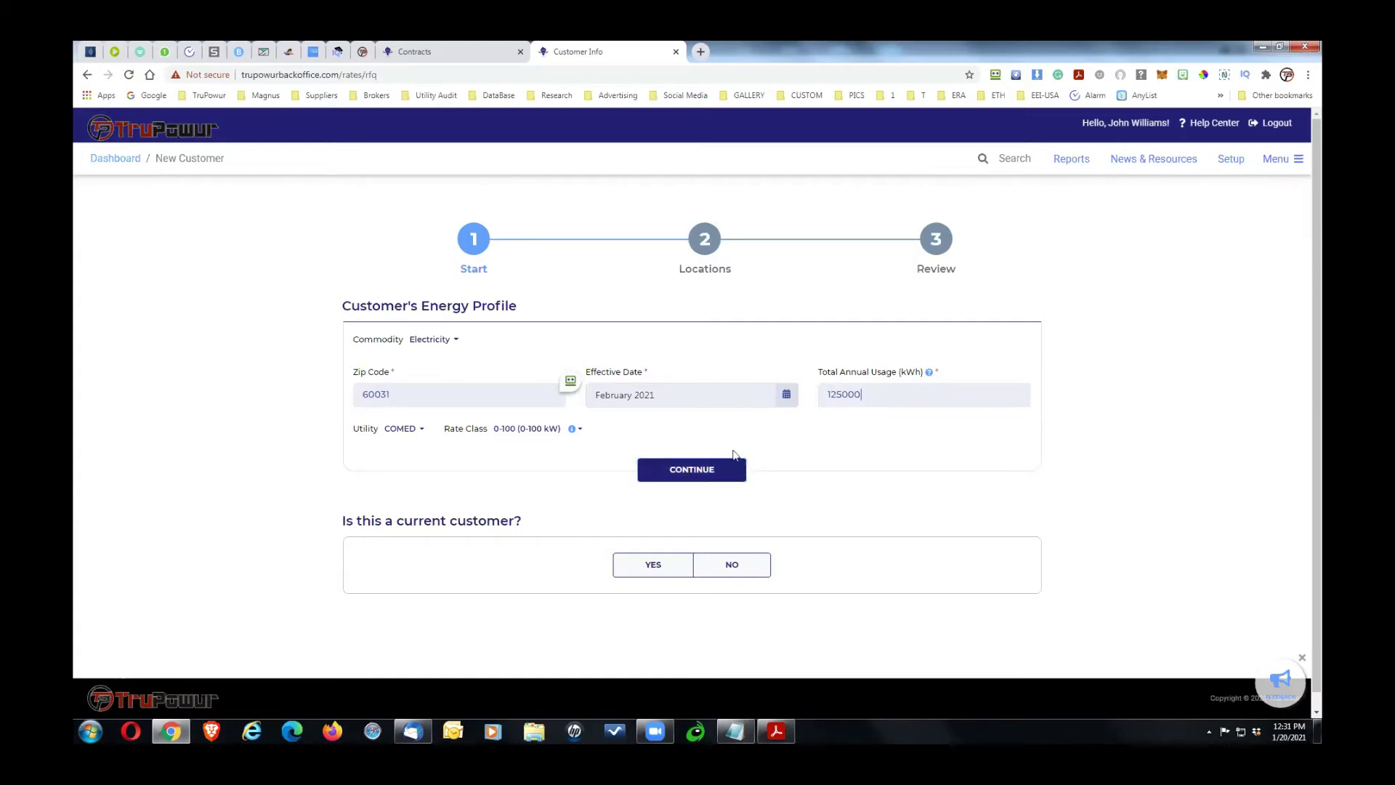
pyautogui.click(699, 470)
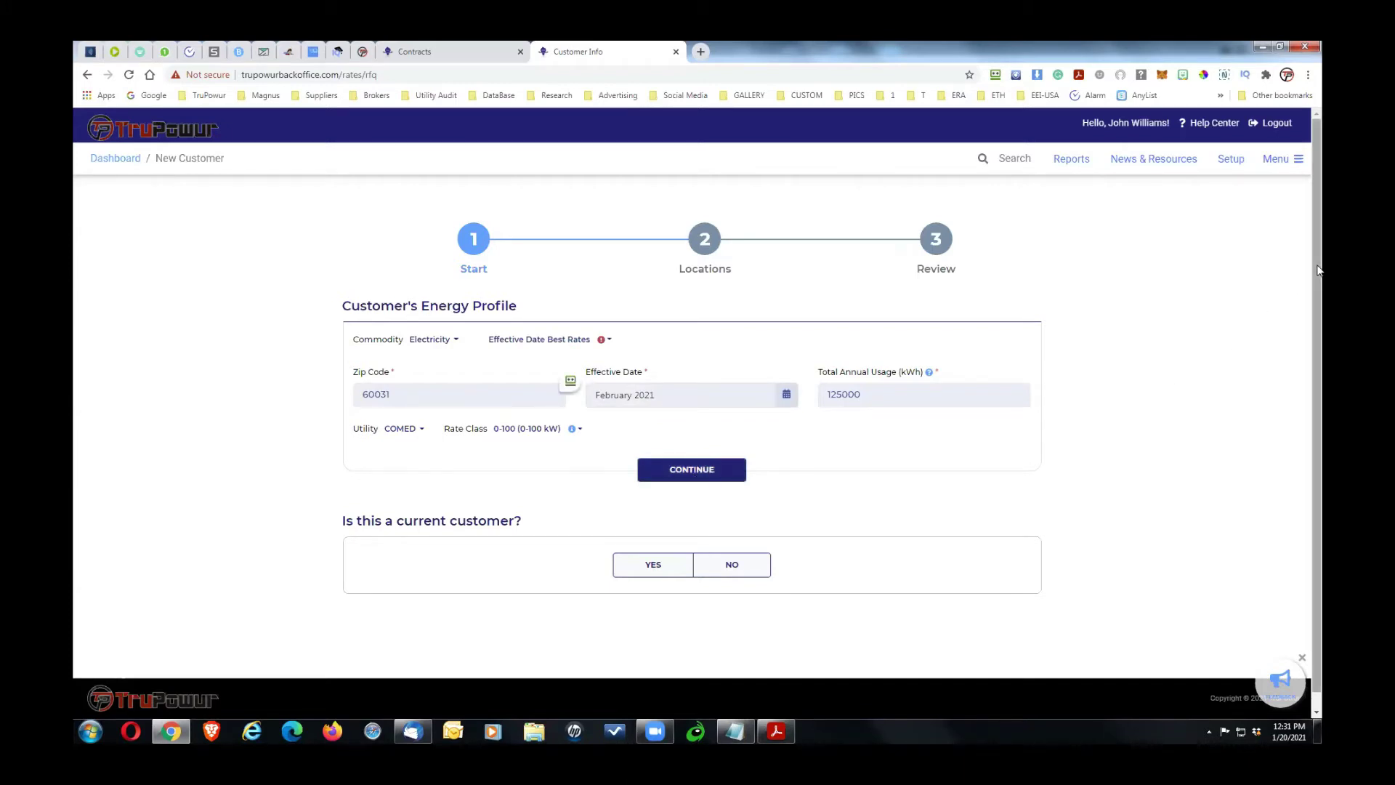
# Step: Answer NO to 'Is this a current customer?' and scroll to the Customer Information form
pyautogui.scroll(-1, 1317, 313)
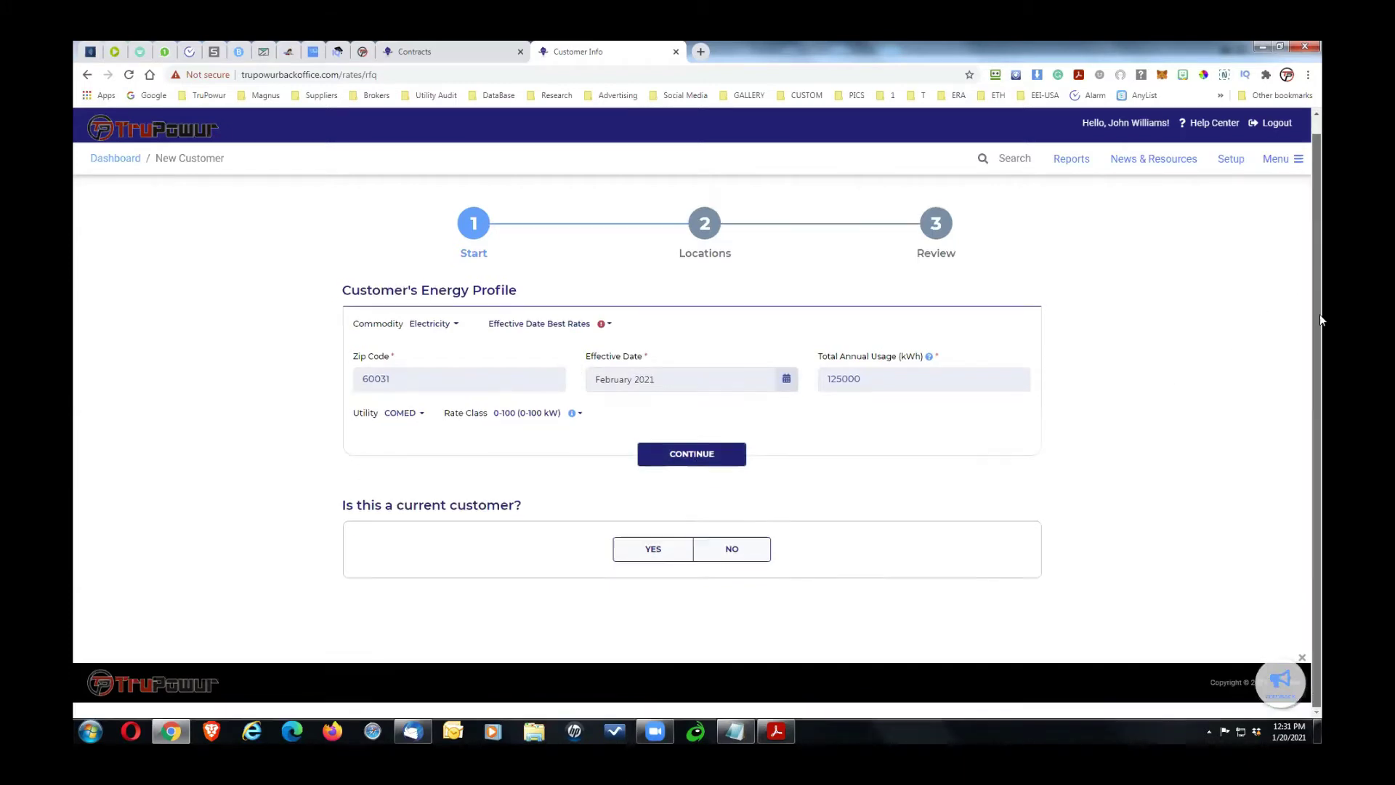
pyautogui.click(736, 550)
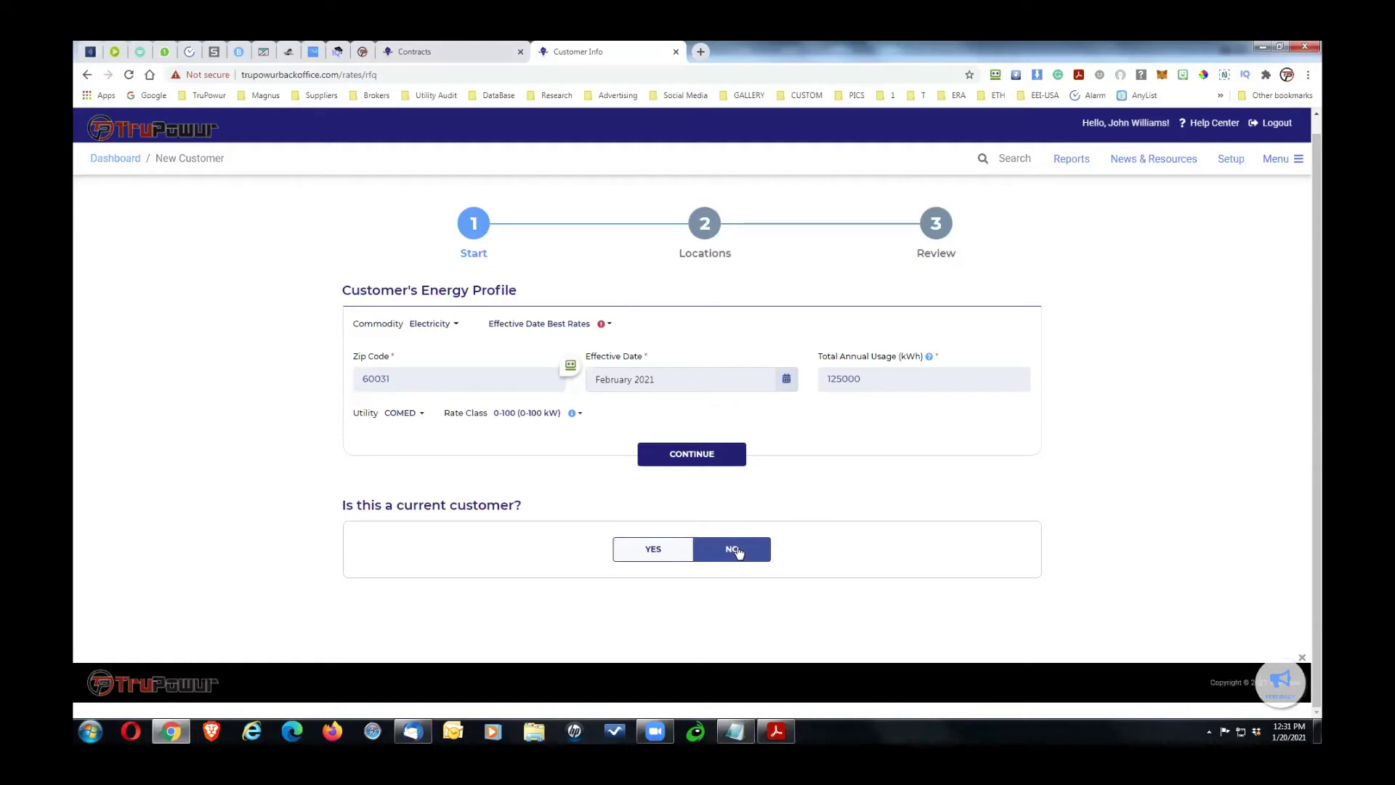
pyautogui.click(652, 551)
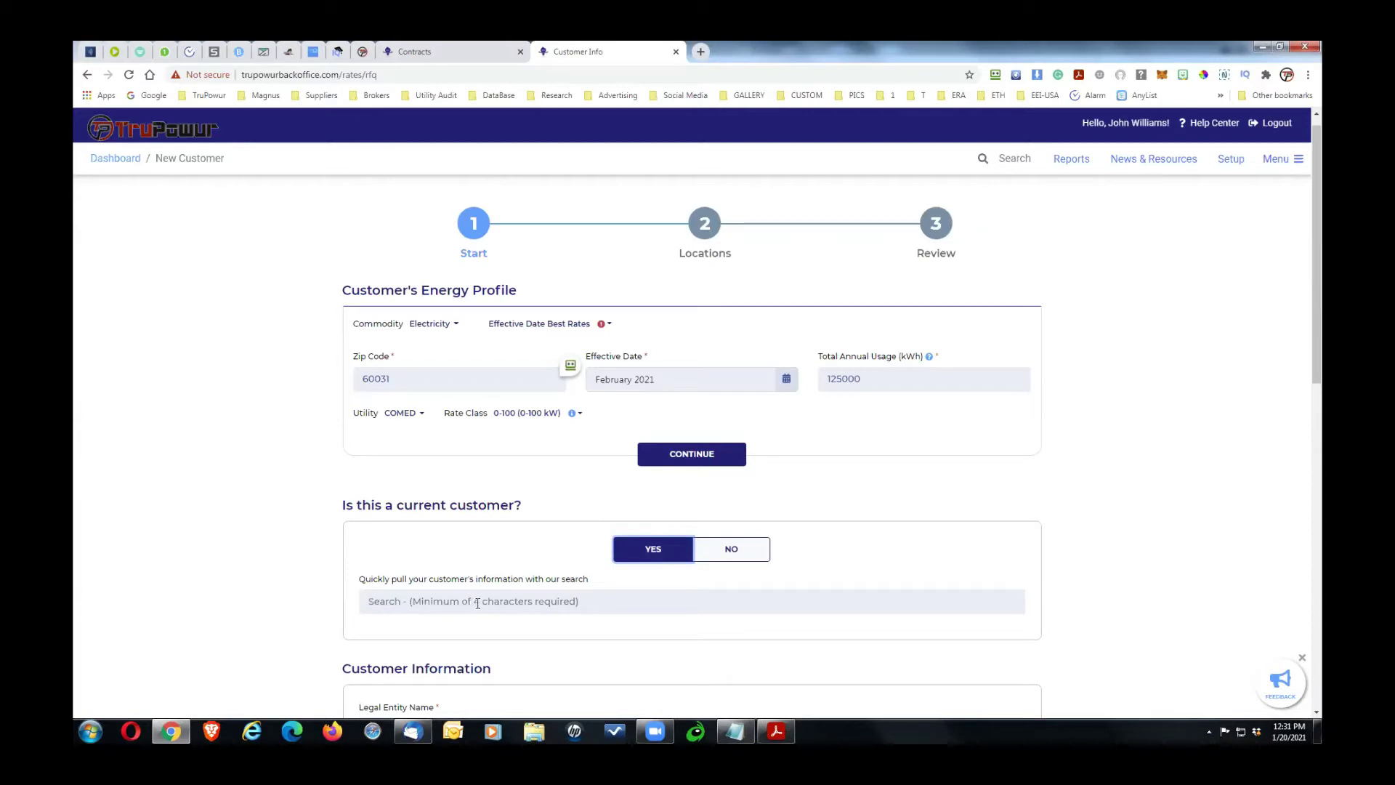
pyautogui.click(731, 550)
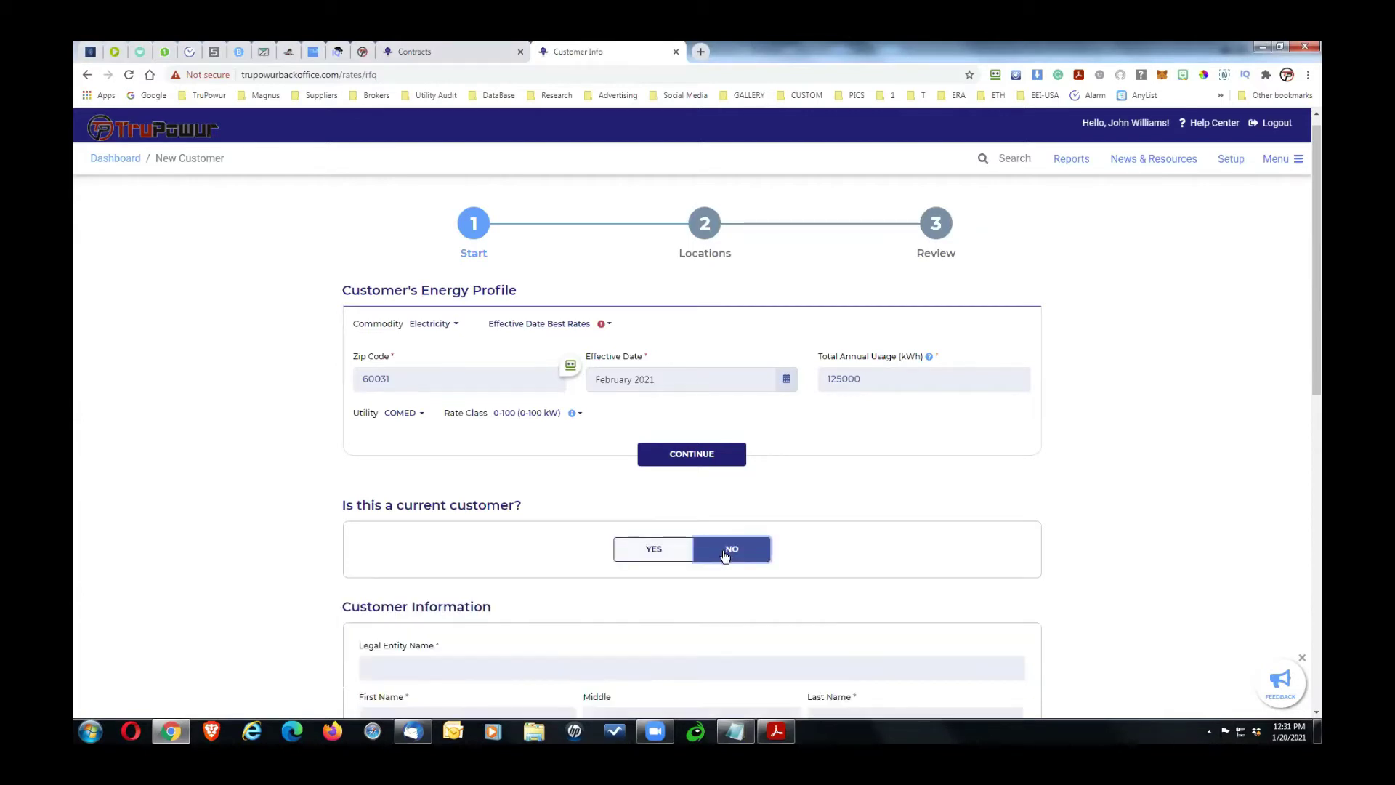
pyautogui.moveTo(1317, 349); pyautogui.dragTo(1320, 512)
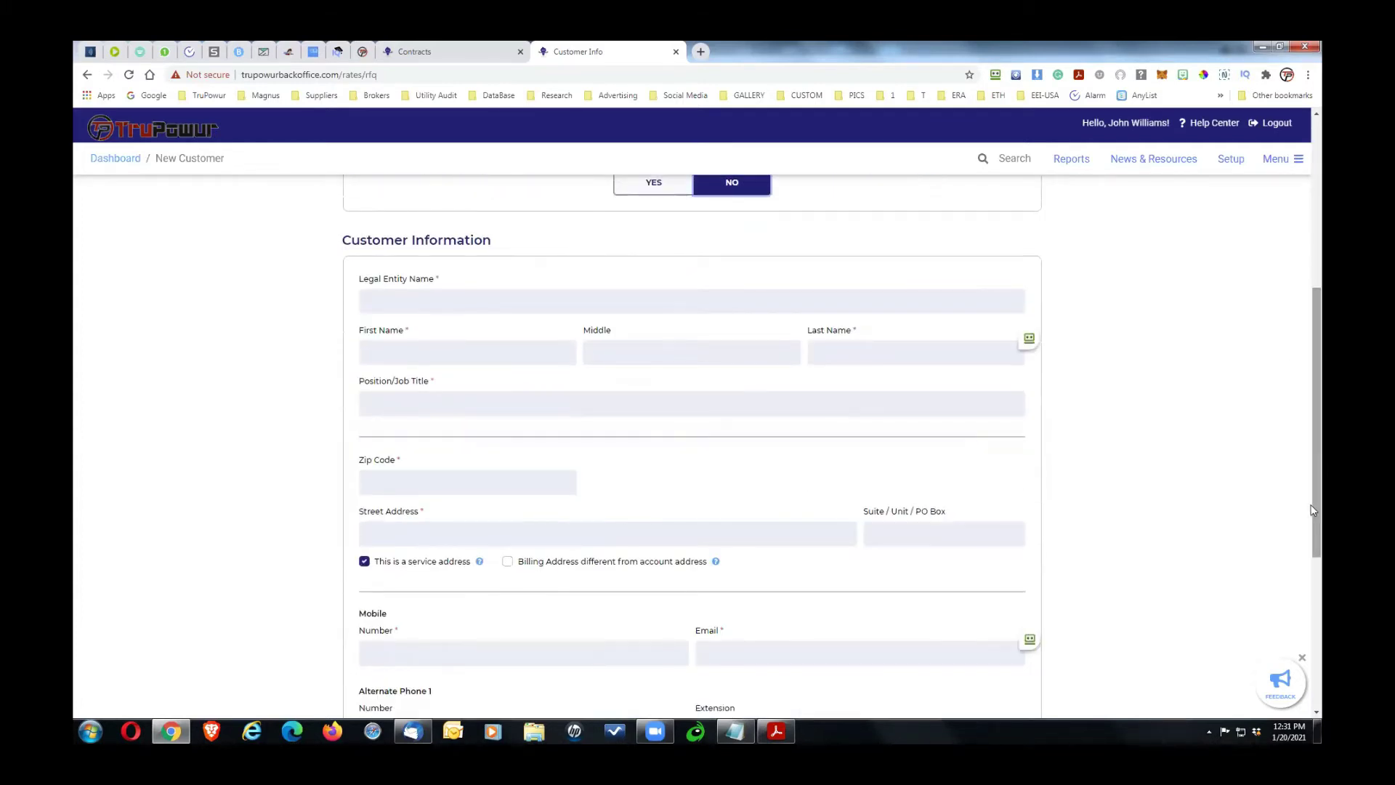
# Step: Paste the company name from the notes into Legal Entity Name
pyautogui.hotkey('alt', 'Tab')
pyautogui.moveTo(436, 299); pyautogui.dragTo(303, 308)
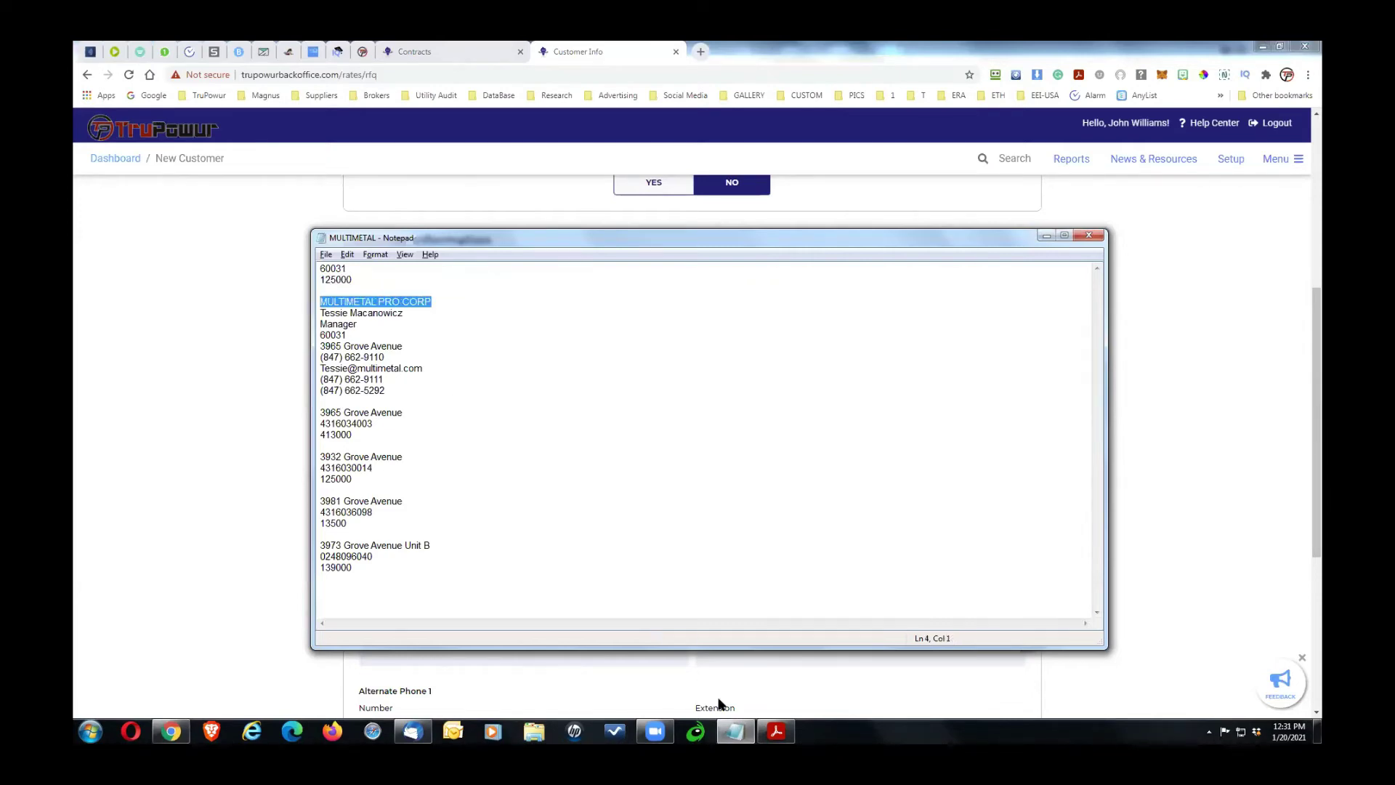
pyautogui.click(776, 731)
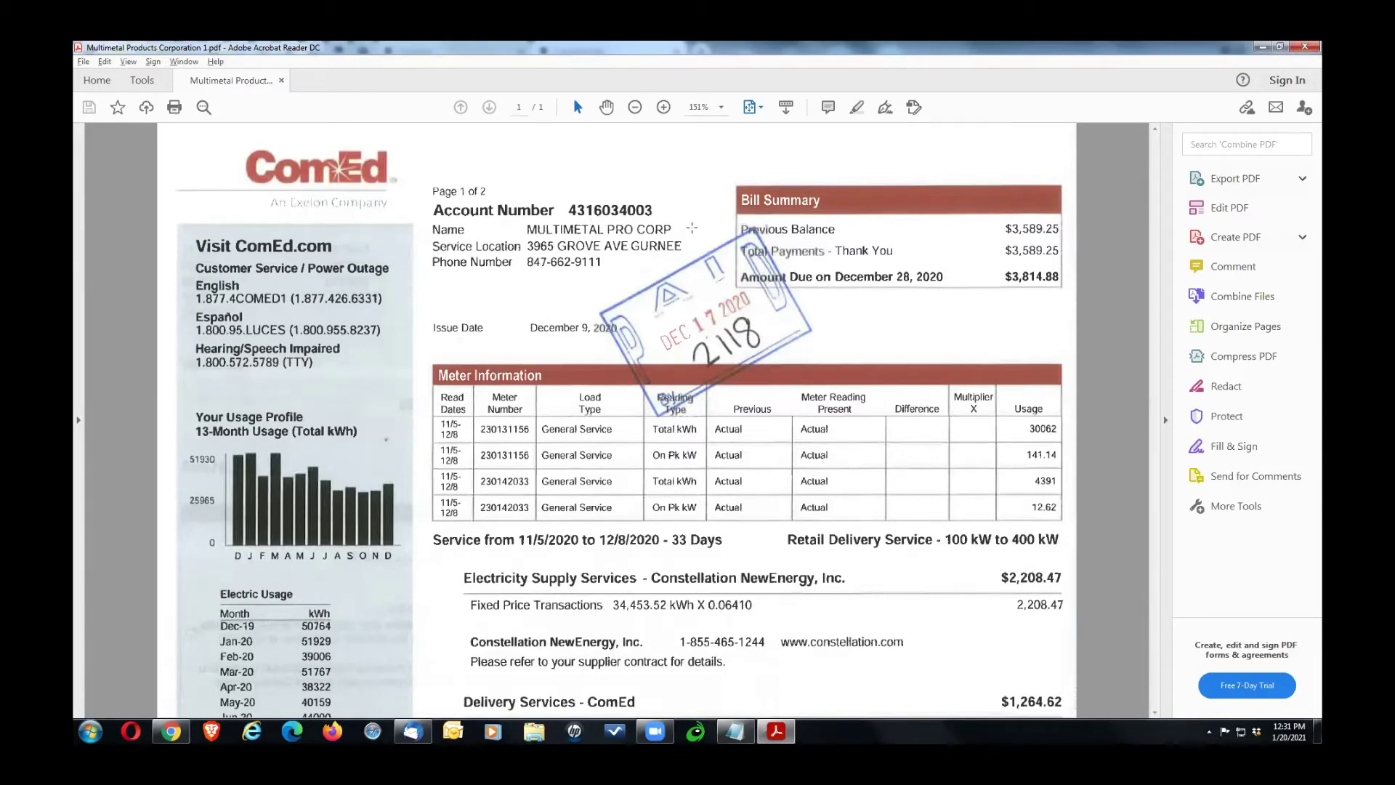
pyautogui.hotkey('alt', 'Tab')
pyautogui.hotkey('alt', 'Tab')
pyautogui.hotkey('alt', 'Tab')
pyautogui.hotkey('alt', 'Tab')
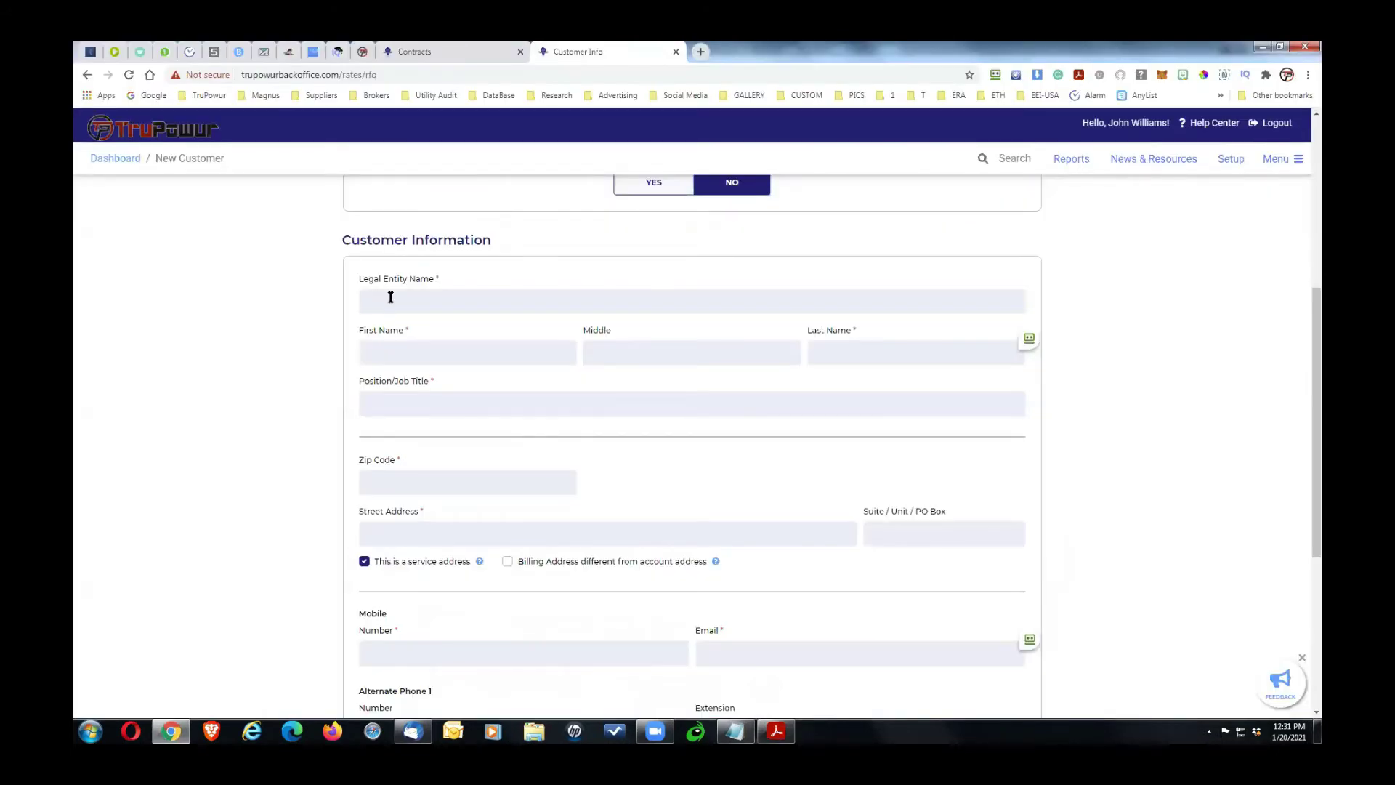
pyautogui.write('MULTIMETAL PRO CORP')
# Step: Fill First Name and Last Name with the contact's name, trimming each pasted full name
pyautogui.hotkey('alt', 'Tab')
pyautogui.hotkey('alt', 'Tab')
pyautogui.hotkey('alt', 'Tab')
pyautogui.hotkey('alt', 'Tab')
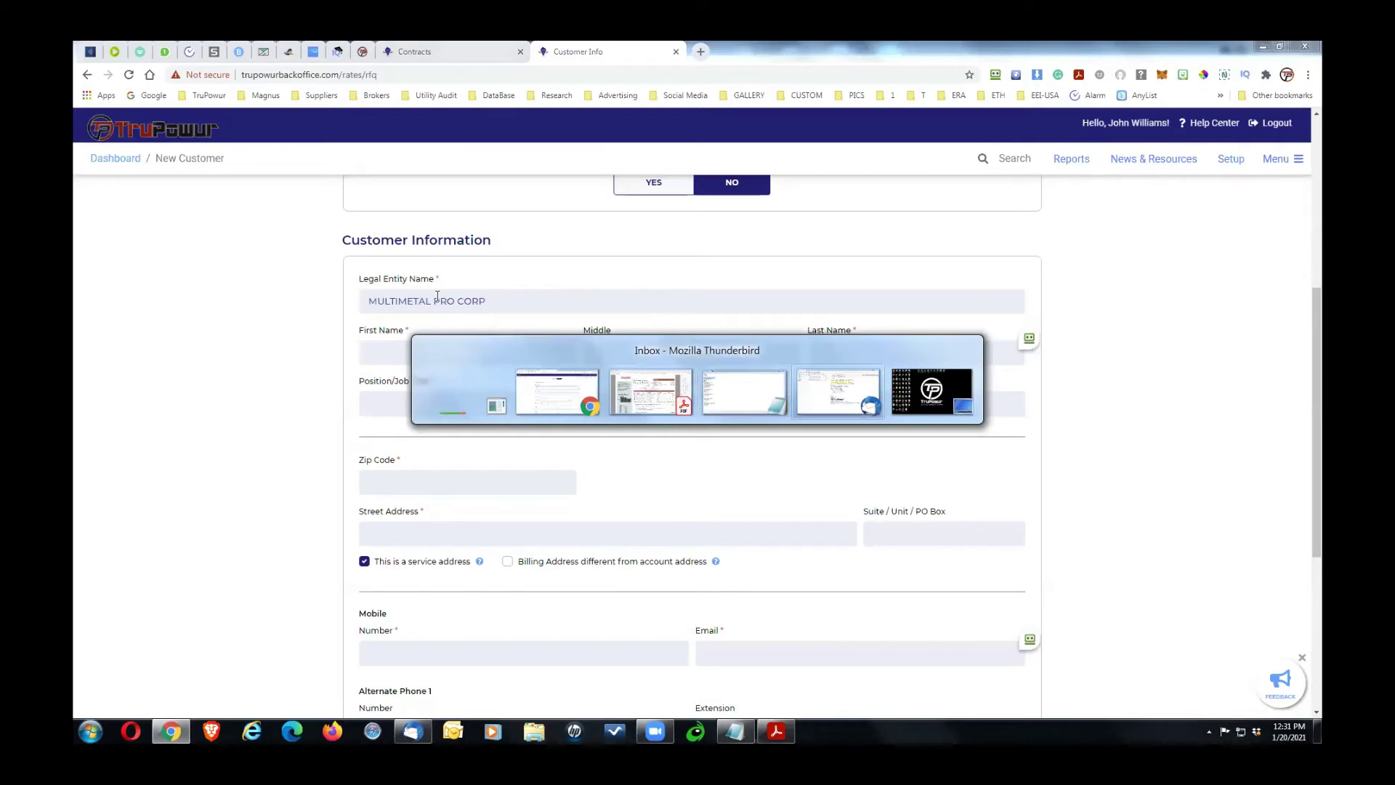
pyautogui.click(750, 398)
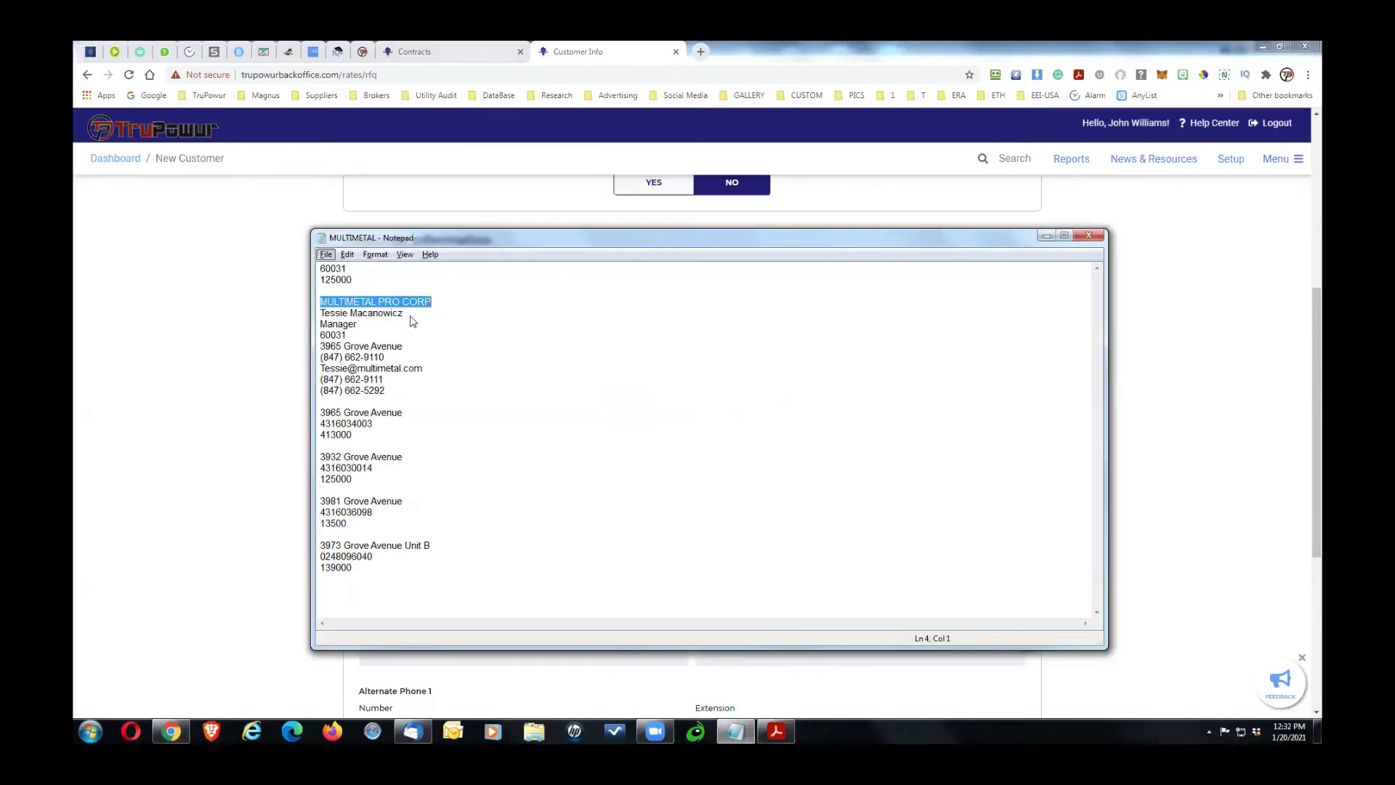
pyautogui.moveTo(407, 313); pyautogui.dragTo(284, 312)
pyautogui.hotkey('ctrl', 'c')
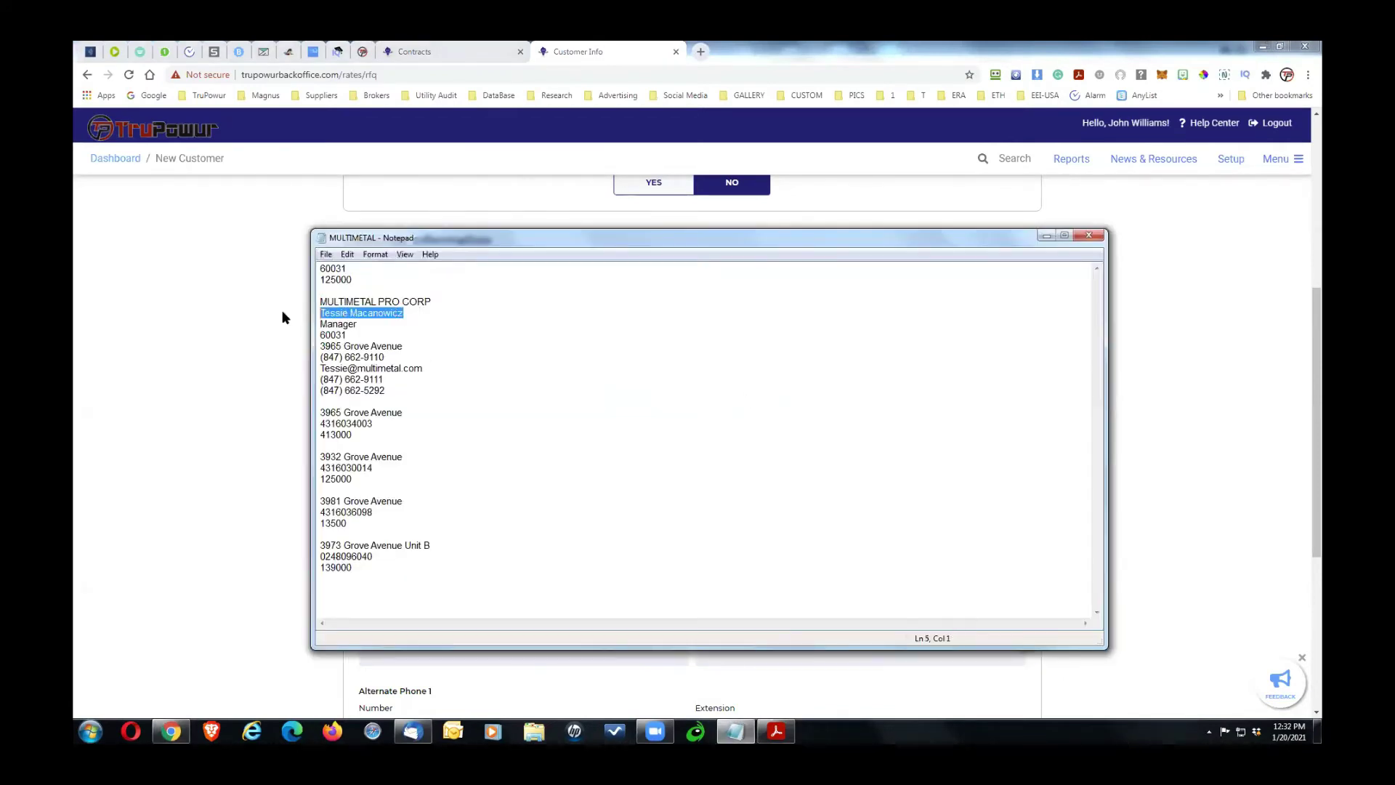
pyautogui.click(283, 317)
pyautogui.click(386, 351)
pyautogui.hotkey('ctrl', 'v')
pyautogui.hotkey('ctrl', 'shift', 'Left')
pyautogui.press('BackSpace')
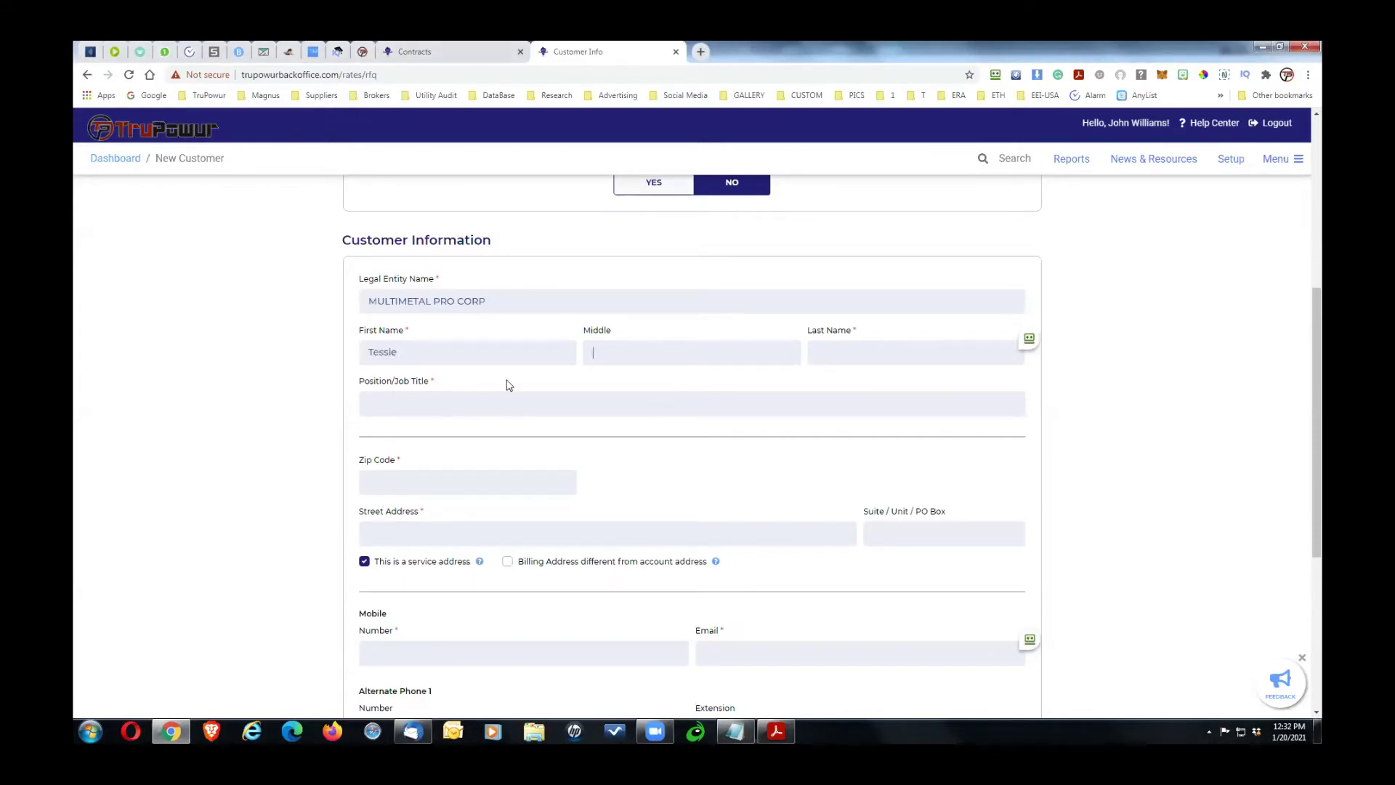
pyautogui.press('Tab')
pyautogui.press('Tab')
pyautogui.hotkey('ctrl', 'v')
pyautogui.press('Home')
pyautogui.hotkey('ctrl', 'shift', 'Right')
pyautogui.press('Delete')
# Step: Set the Position/Job Title to Manager from the notes
pyautogui.hotkey('alt', 'Tab')
pyautogui.moveTo(367, 326); pyautogui.dragTo(303, 325)
pyautogui.hotkey('ctrl', 'c')
pyautogui.hotkey('alt', 'Tab')
pyautogui.click(372, 407)
pyautogui.hotkey('ctrl', 'v')
# Step: Paste the zip code 60031, auto-filling Gurnee, Illinois
pyautogui.hotkey('alt', 'Tab')
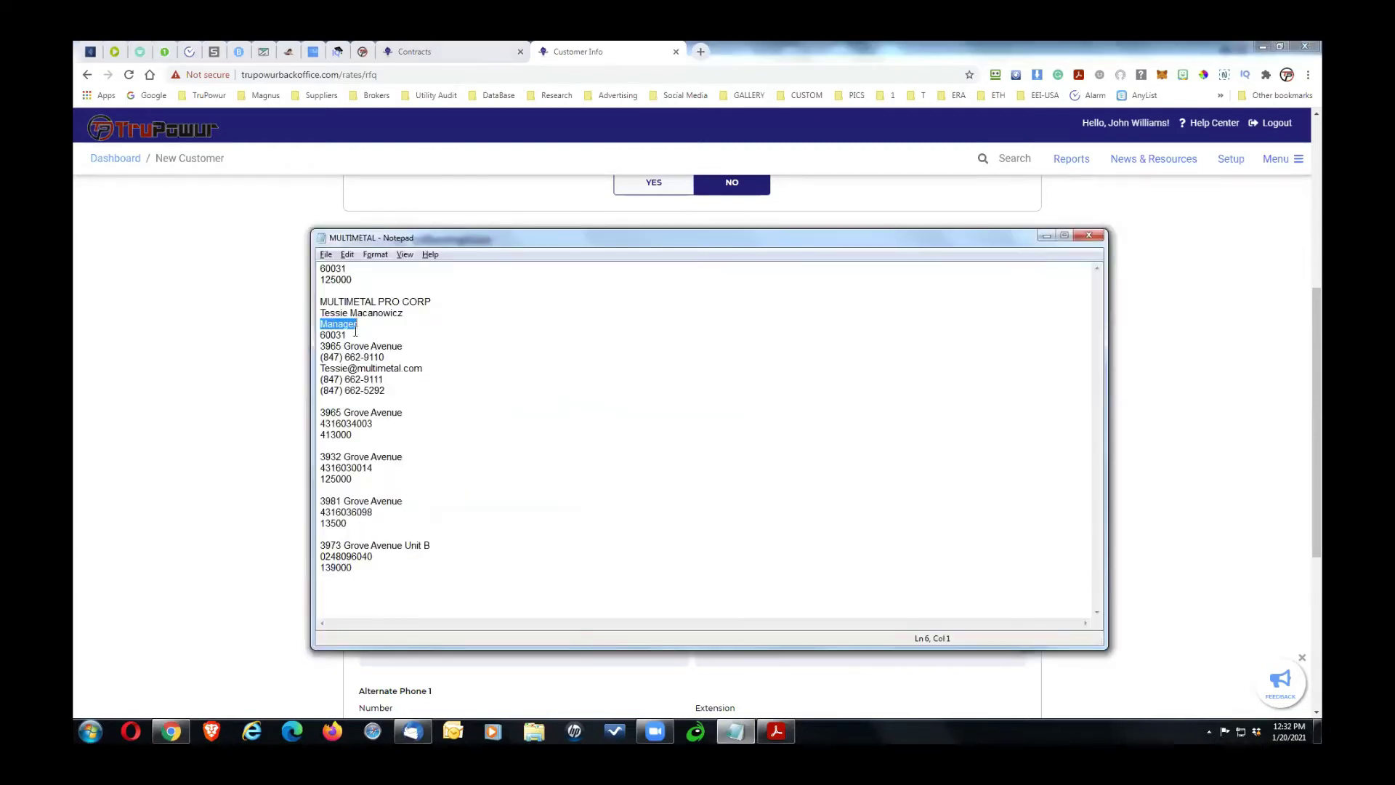
pyautogui.moveTo(355, 337); pyautogui.dragTo(291, 340)
pyautogui.hotkey('ctrl', 'c')
pyautogui.hotkey('alt', 'Tab')
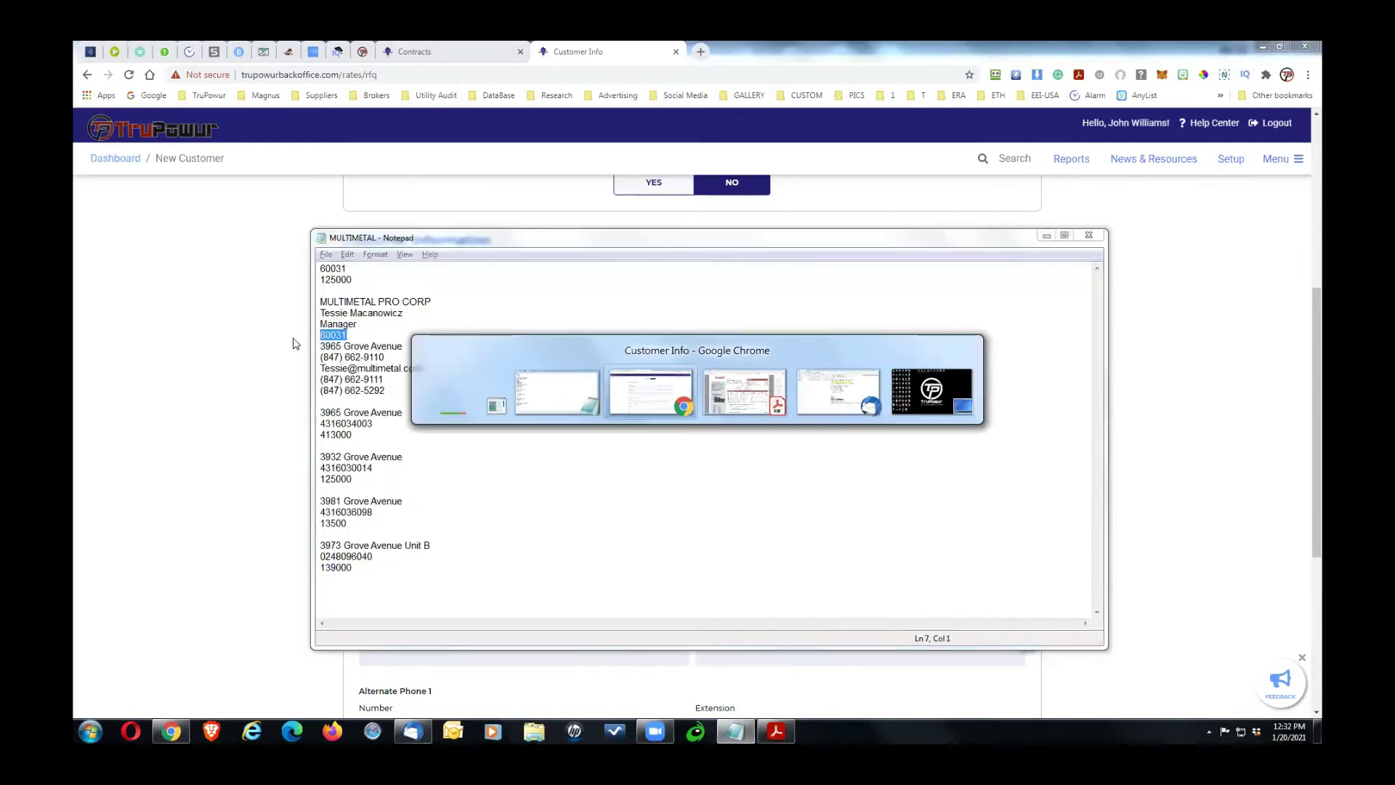
pyautogui.hotkey('ctrl', 'v')
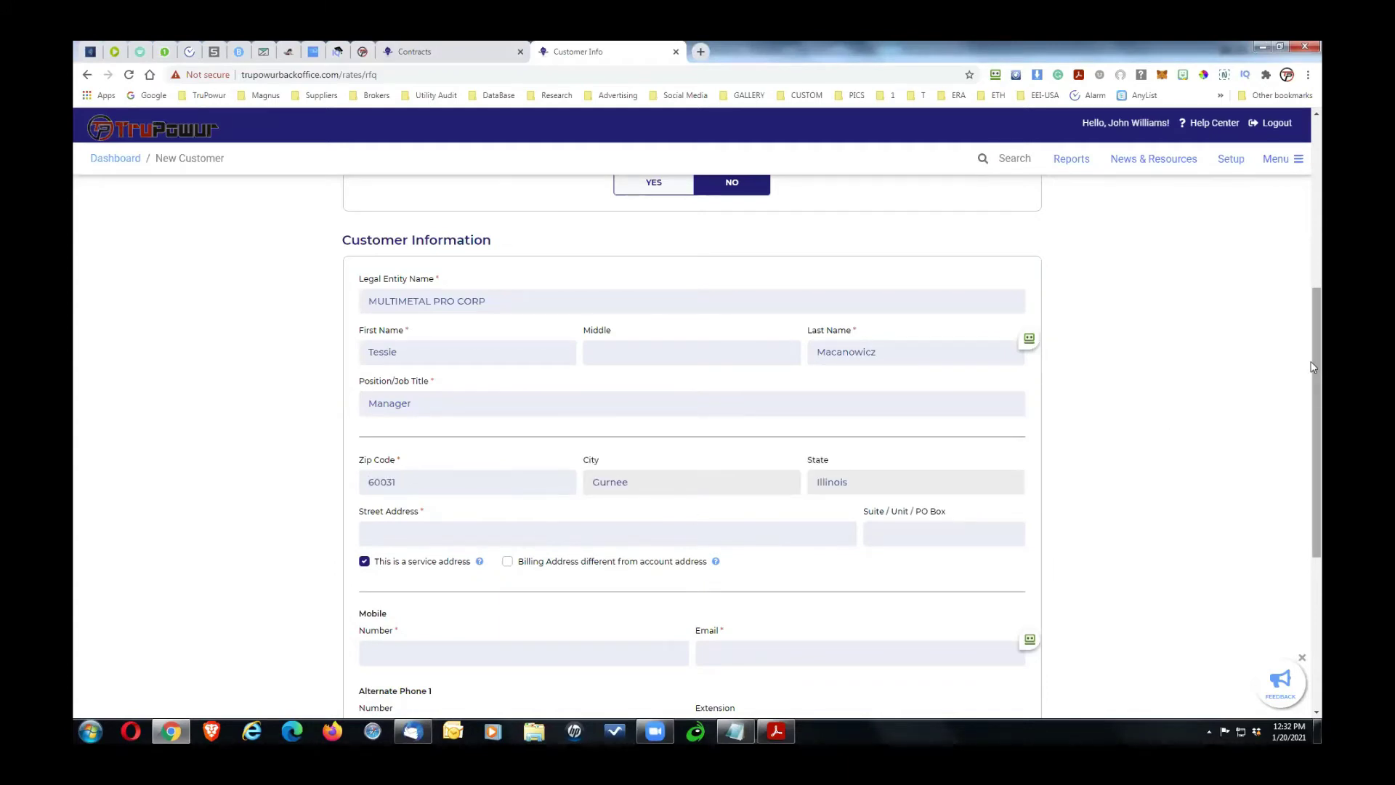
pyautogui.moveTo(1314, 371); pyautogui.dragTo(1314, 425)
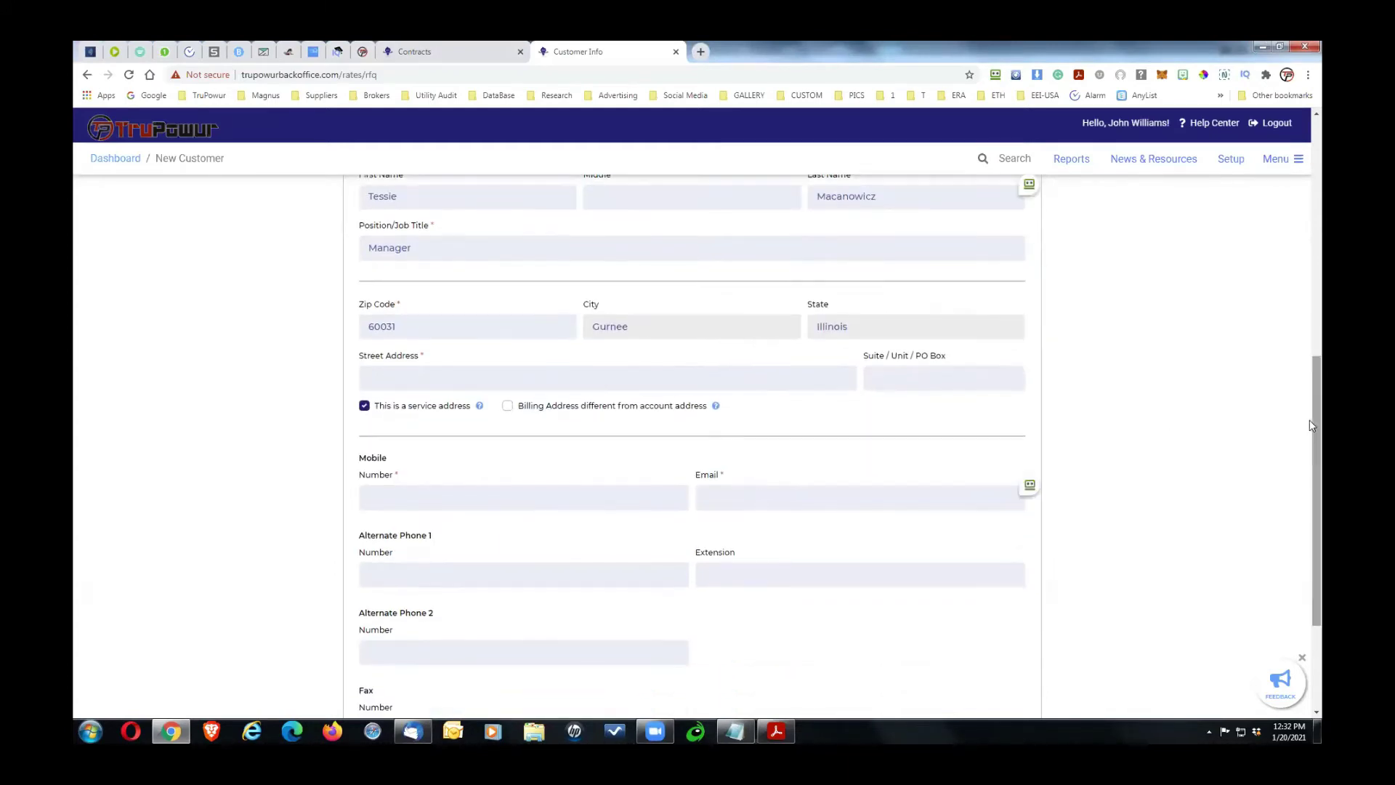
# Step: Paste the street address and keep billing at the account address
pyautogui.hotkey('alt', 'Tab')
pyautogui.moveTo(404, 346); pyautogui.dragTo(306, 356)
pyautogui.hotkey('ctrl', 'c')
pyautogui.hotkey('alt', 'Tab')
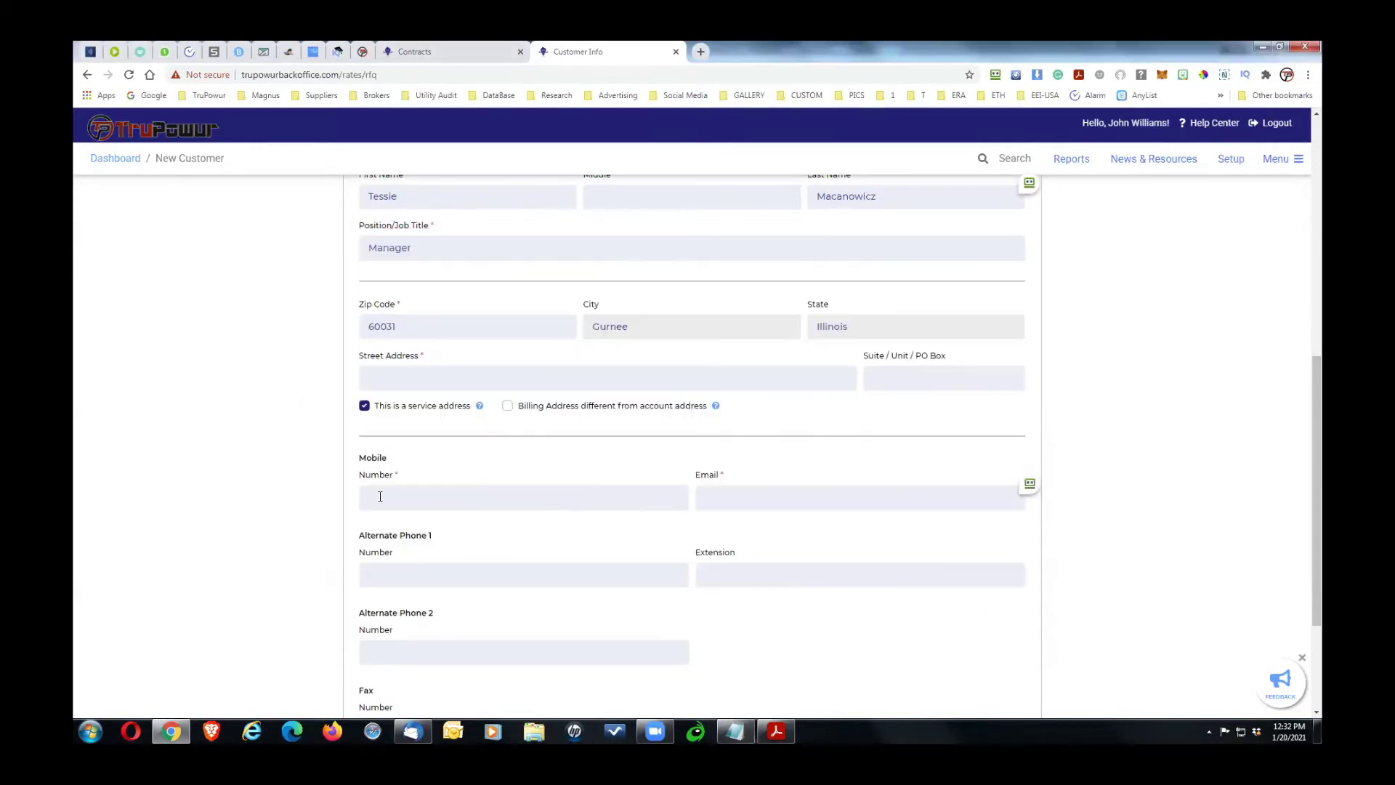
pyautogui.hotkey('ctrl', 'v')
pyautogui.moveTo(1318, 384); pyautogui.dragTo(1320, 403)
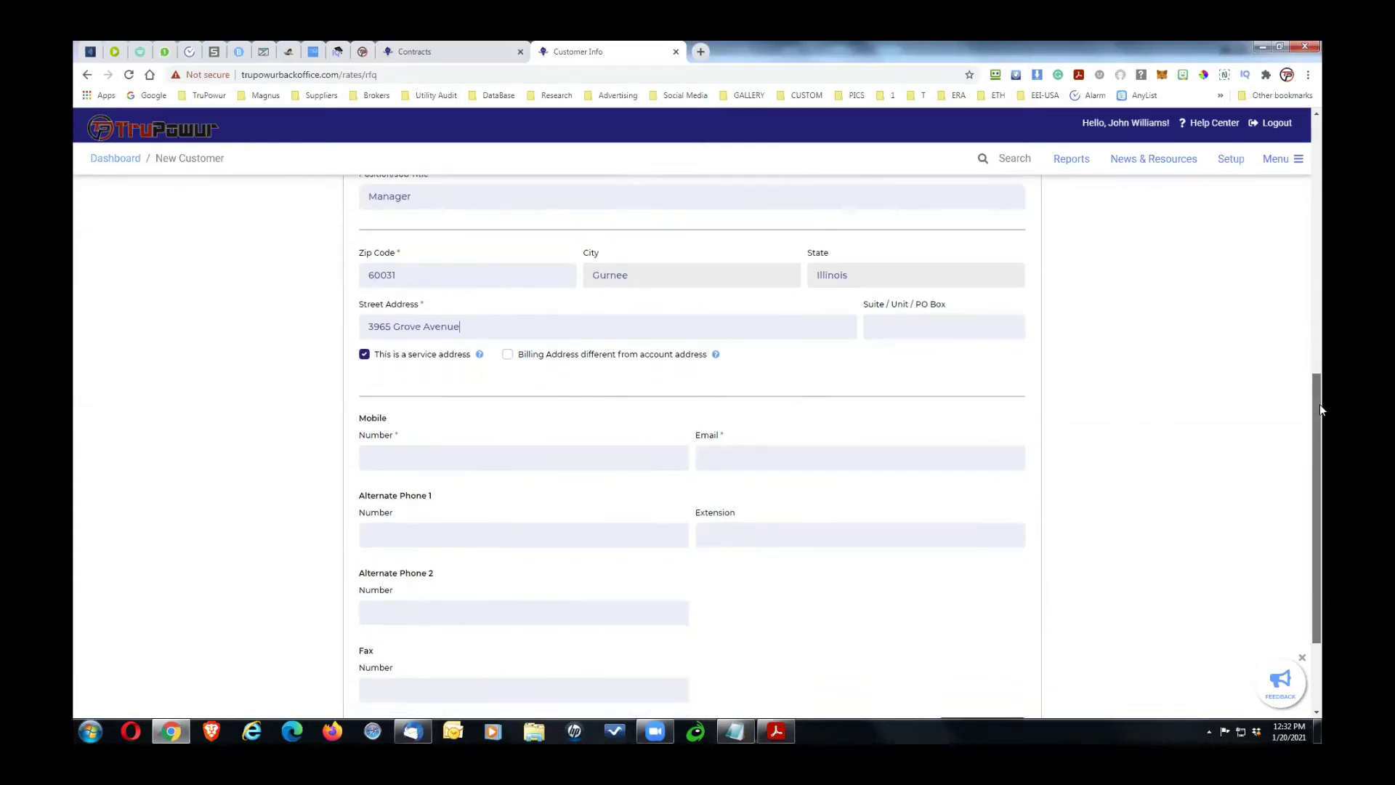
pyautogui.click(508, 359)
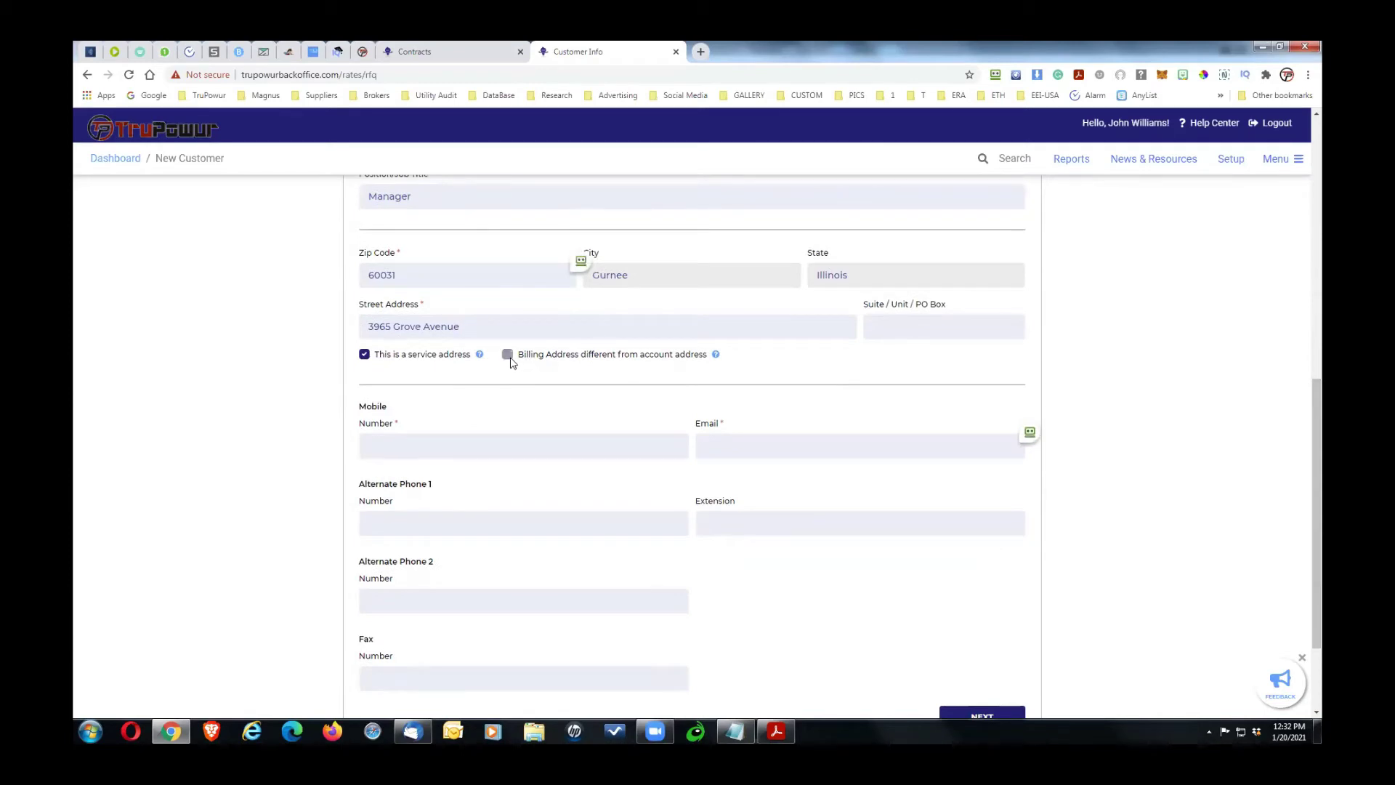
pyautogui.click(509, 360)
pyautogui.scroll(-2, 1313, 402)
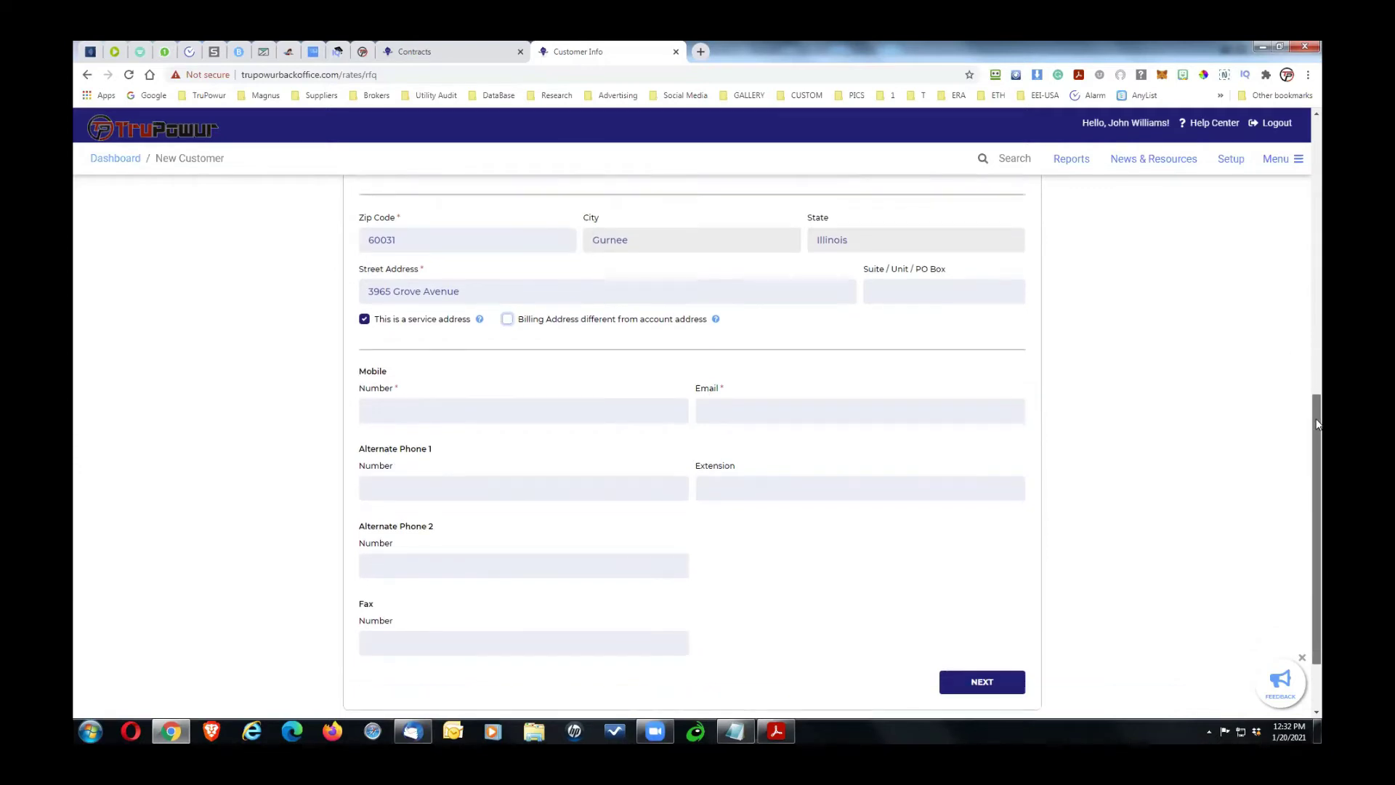
# Step: Copy the customer's mobile number from the notes into Mobile Number
pyautogui.hotkey('alt', 'Tab')
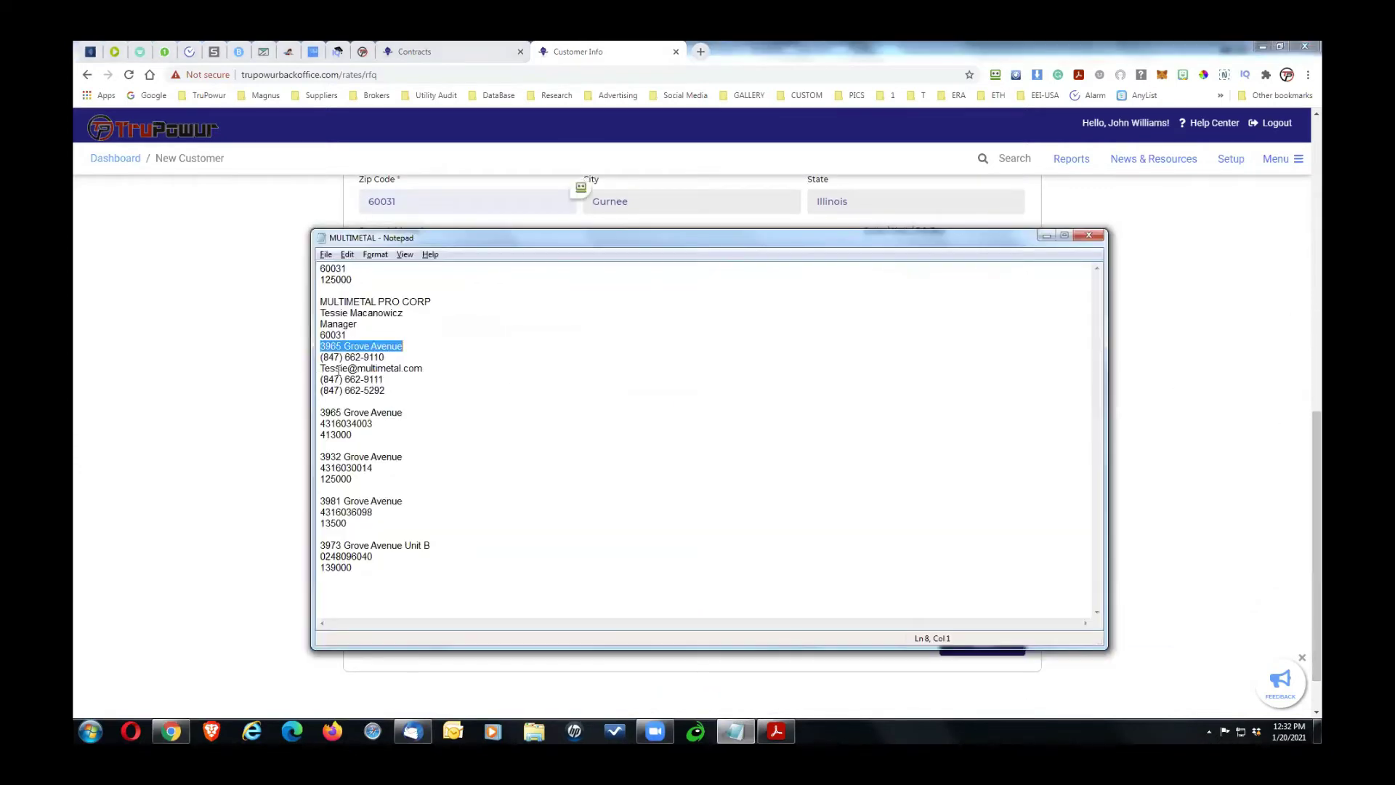
pyautogui.click(385, 356)
pyautogui.keyDown('shift'); pyautogui.click(317, 359); pyautogui.keyUp('shift')
pyautogui.hotkey('ctrl', 'c')
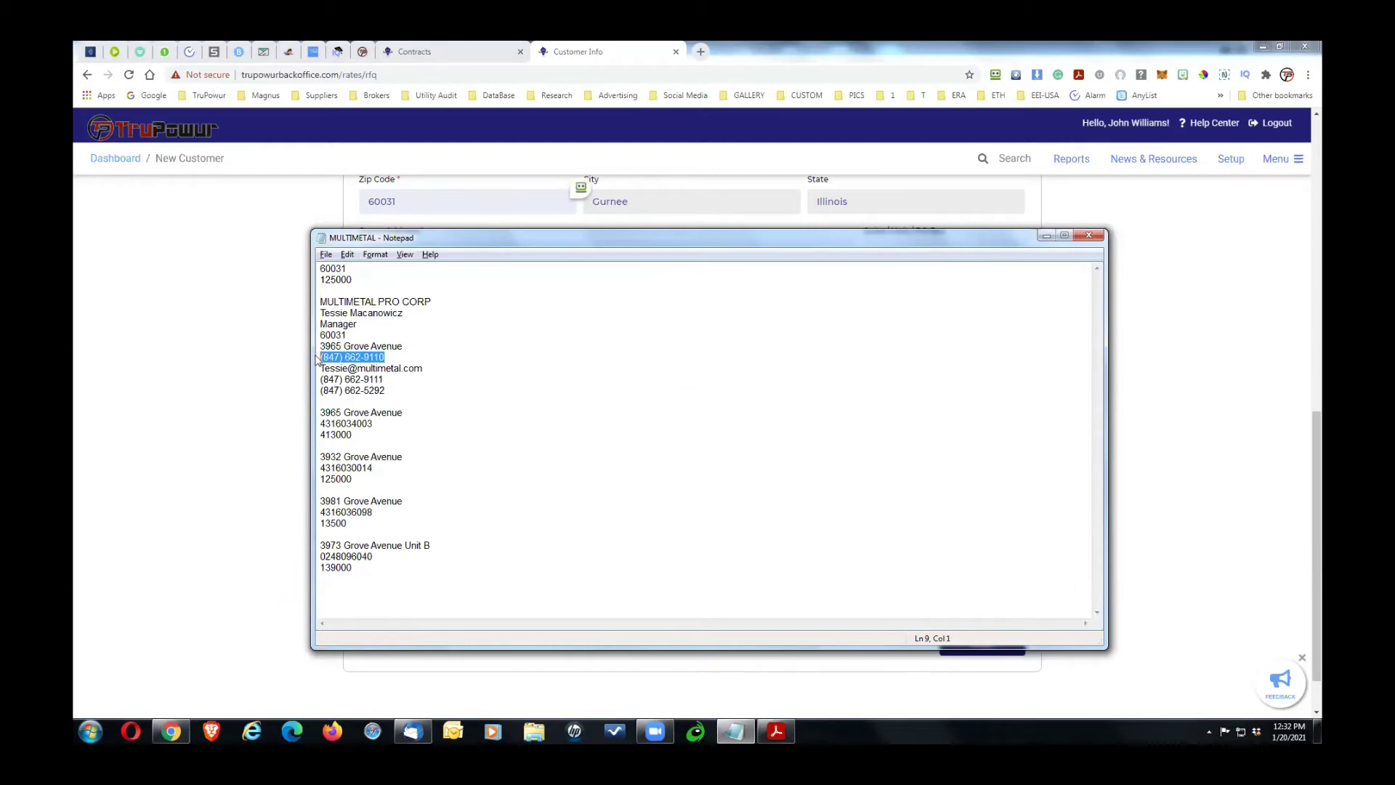
pyautogui.hotkey('alt', 'Tab')
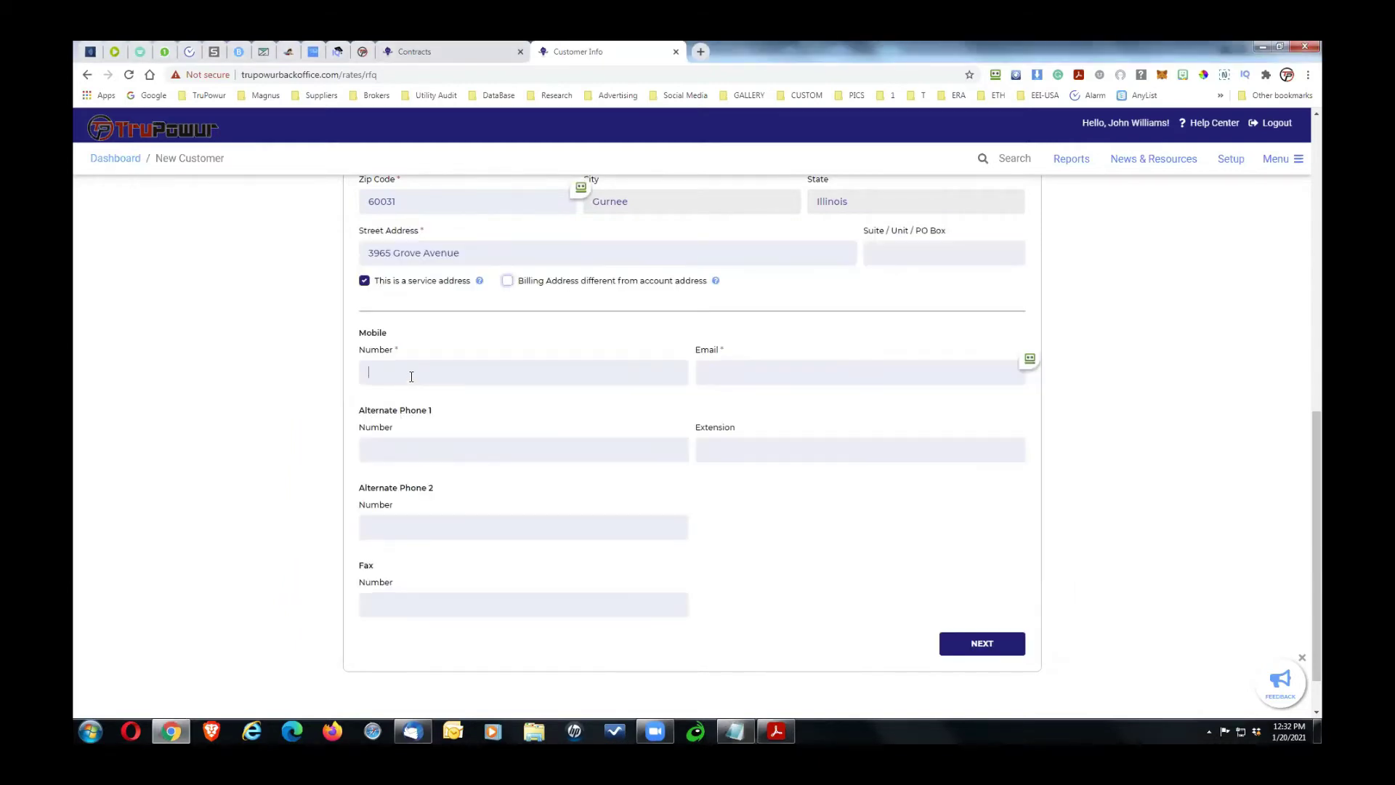
pyautogui.hotkey('ctrl', 'v')
# Step: Copy the customer's email address from the notes into Email
pyautogui.hotkey('alt', 'Tab')
pyautogui.click(419, 376)
pyautogui.moveTo(420, 377); pyautogui.dragTo(315, 367)
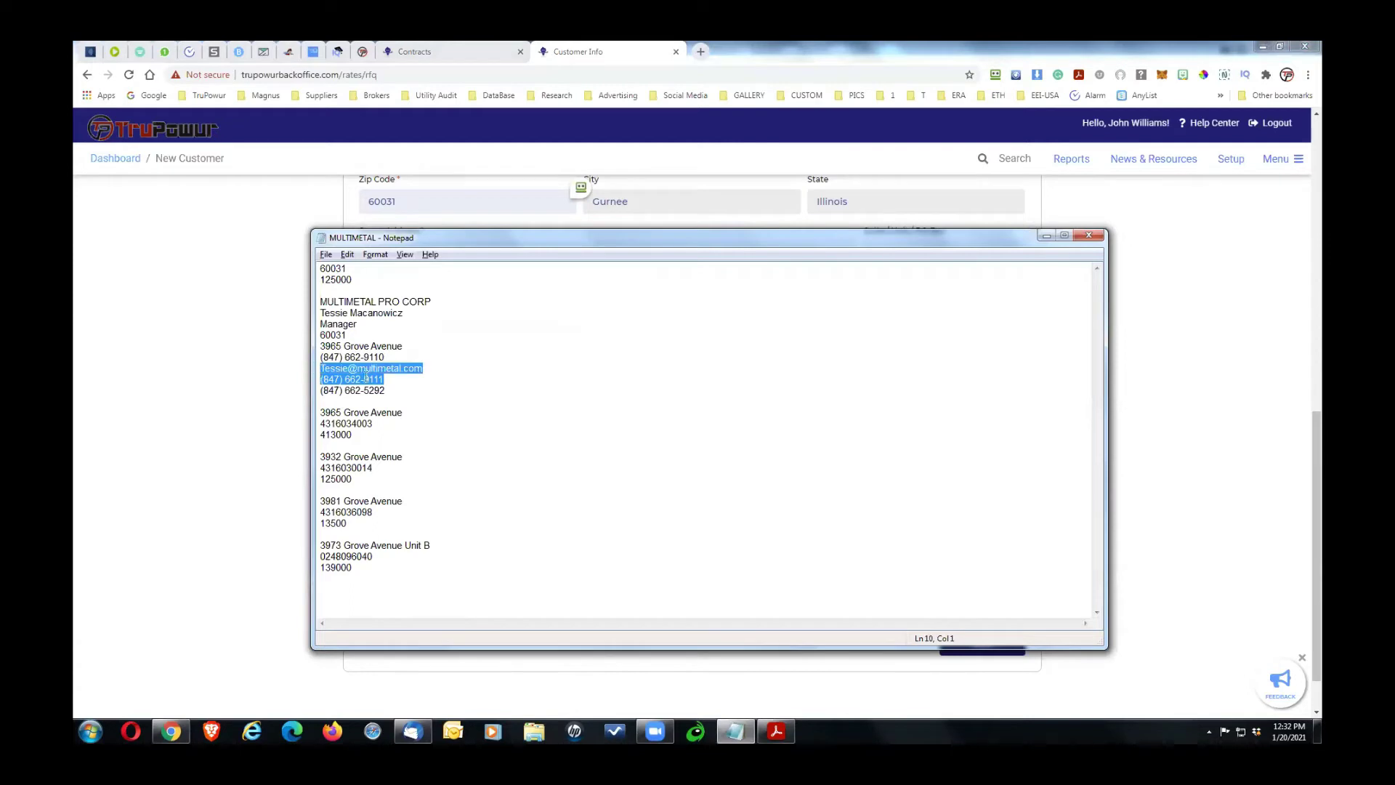
pyautogui.moveTo(425, 368); pyautogui.dragTo(305, 376)
pyautogui.hotkey('ctrl', 'c')
pyautogui.hotkey('alt', 'Tab')
pyautogui.click(724, 370)
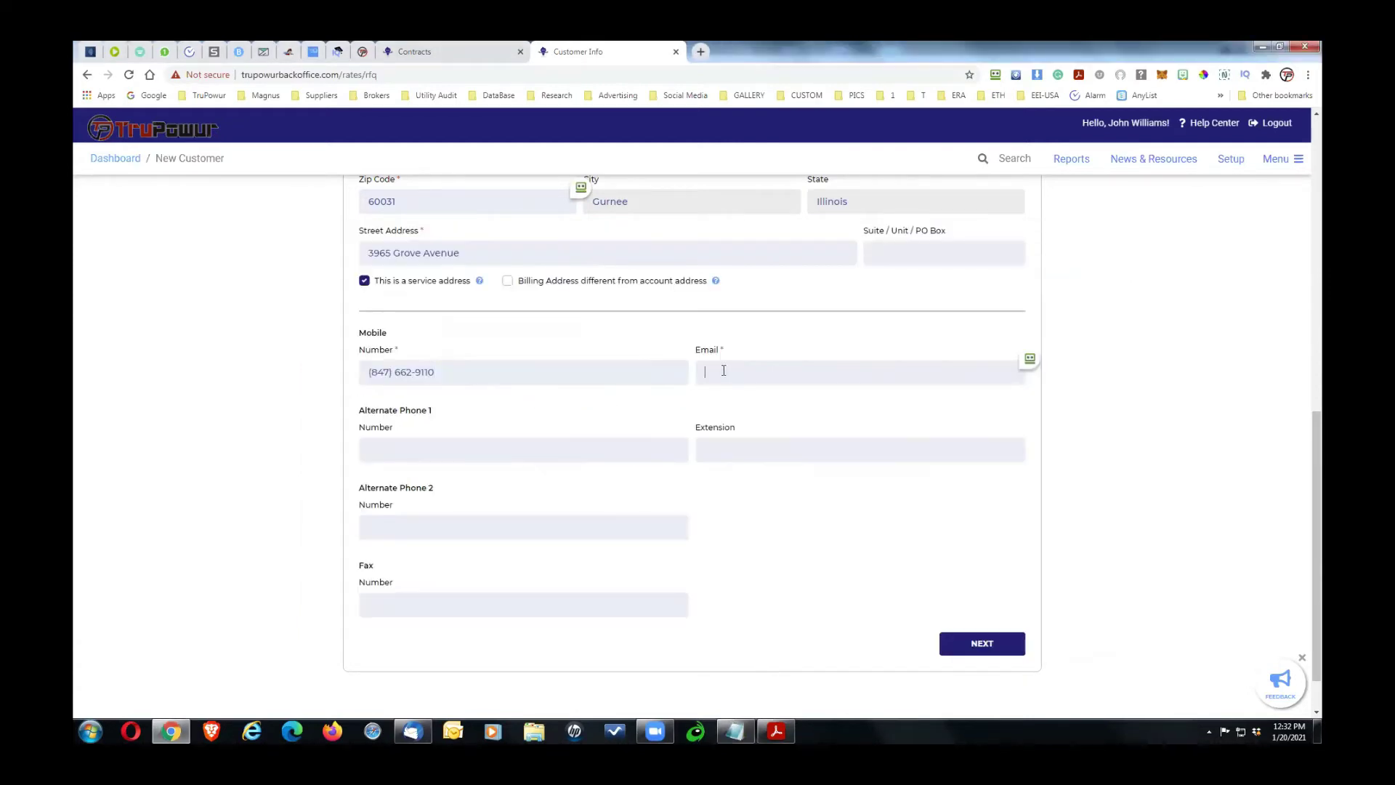
pyautogui.hotkey('ctrl', 'v')
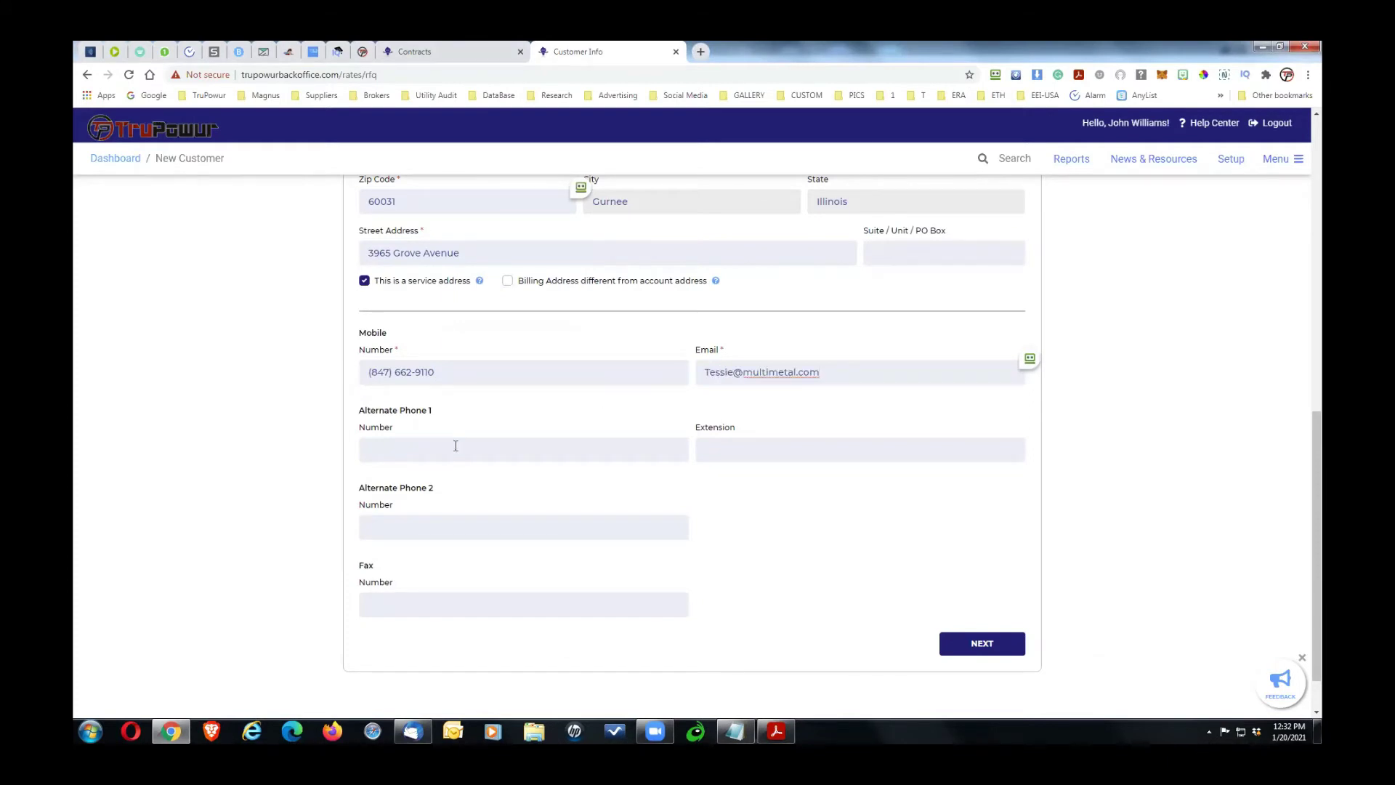
# Step: Fill Alternate Phone 1 and Fax Number with the numbers from the notes
pyautogui.hotkey('alt', 'Tab')
pyautogui.moveTo(385, 380); pyautogui.dragTo(309, 377)
pyautogui.hotkey('ctrl', 'c')
pyautogui.hotkey('alt', 'Tab')
pyautogui.click(391, 450)
pyautogui.hotkey('ctrl', 'v')
pyautogui.hotkey('alt', 'Tab')
pyautogui.moveTo(387, 391); pyautogui.dragTo(311, 391)
pyautogui.hotkey('alt', 'Tab')
pyautogui.click(389, 606)
pyautogui.hotkey('ctrl', 'v')
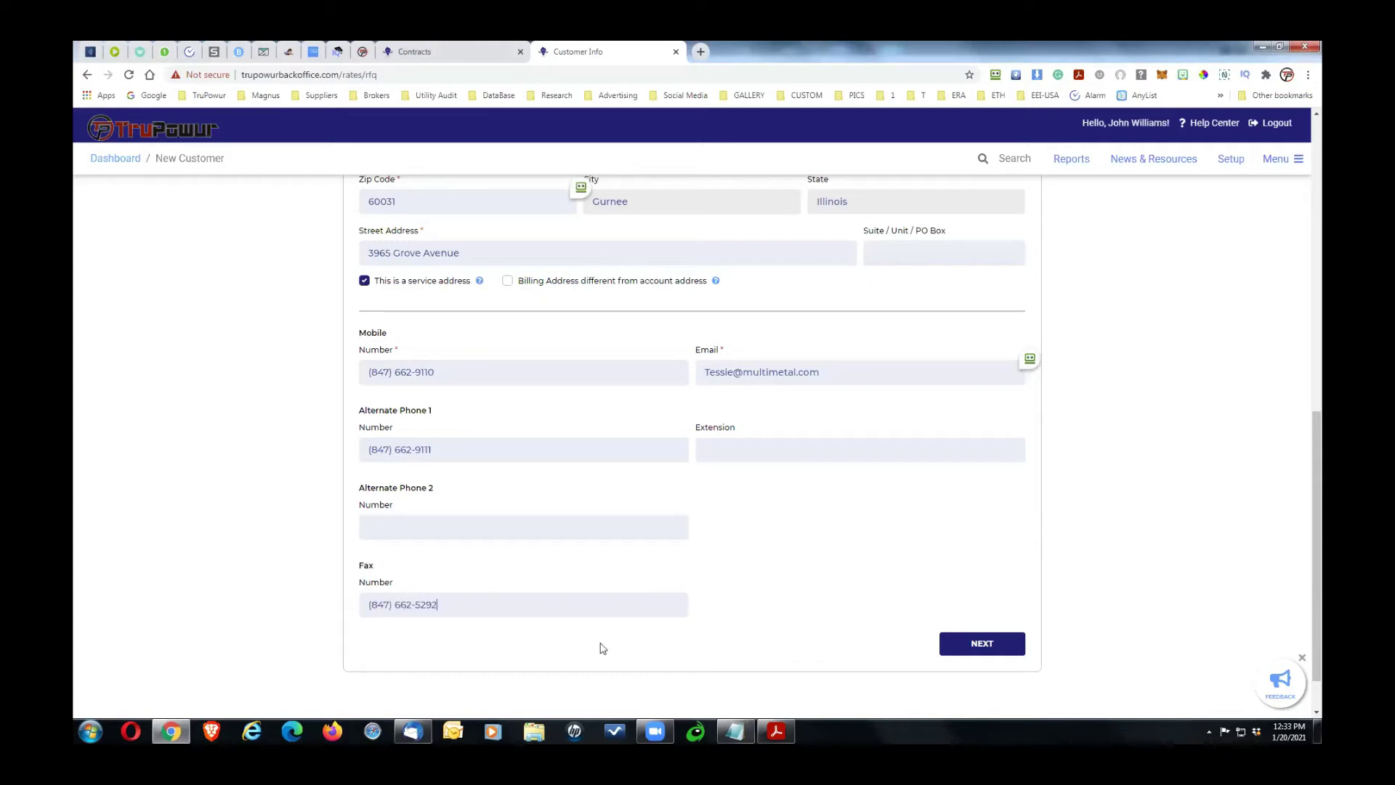
# Step: Submit the customer details and accept the suggested standardized service address
pyautogui.click(1002, 648)
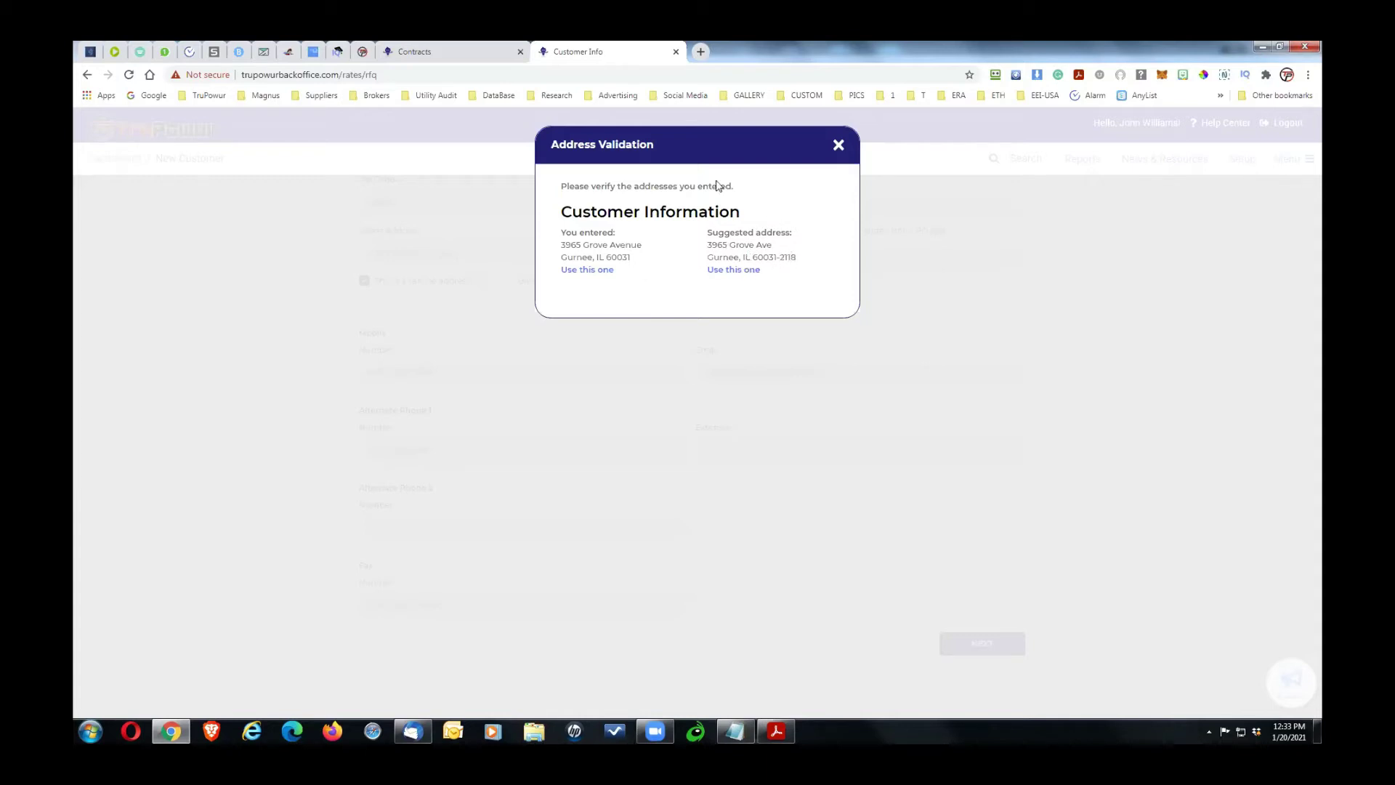
pyautogui.click(731, 271)
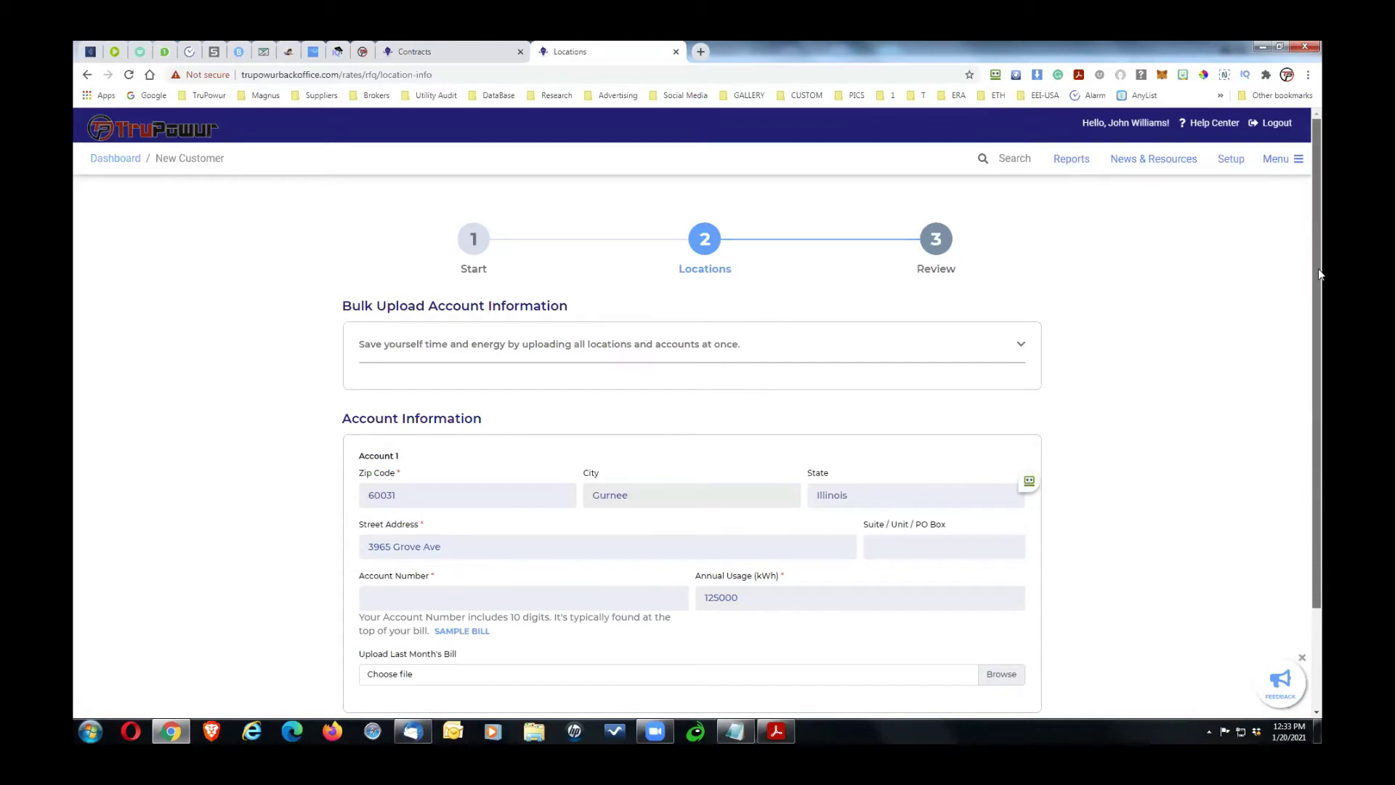
pyautogui.moveTo(1321, 340); pyautogui.dragTo(1321, 514)
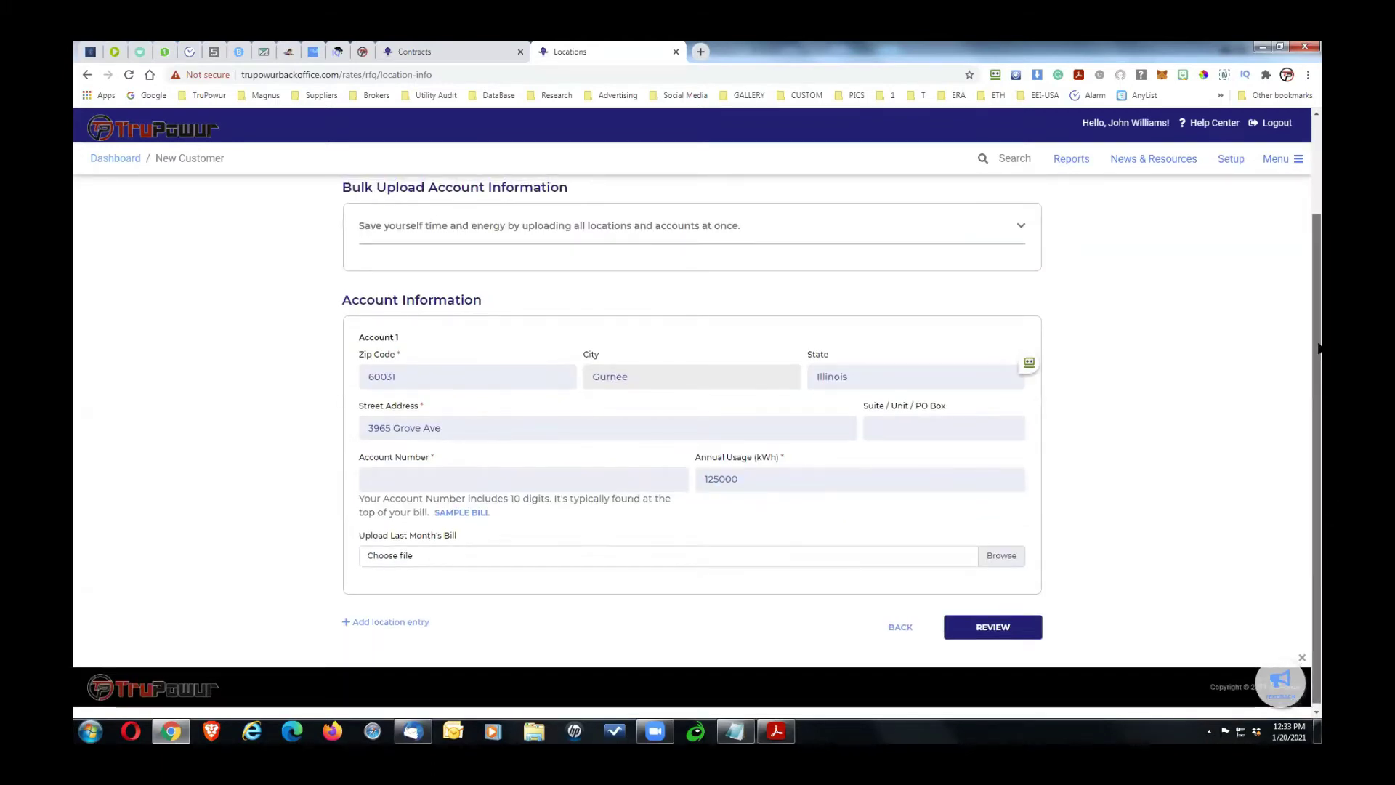
pyautogui.moveTo(1321, 359); pyautogui.dragTo(1317, 329)
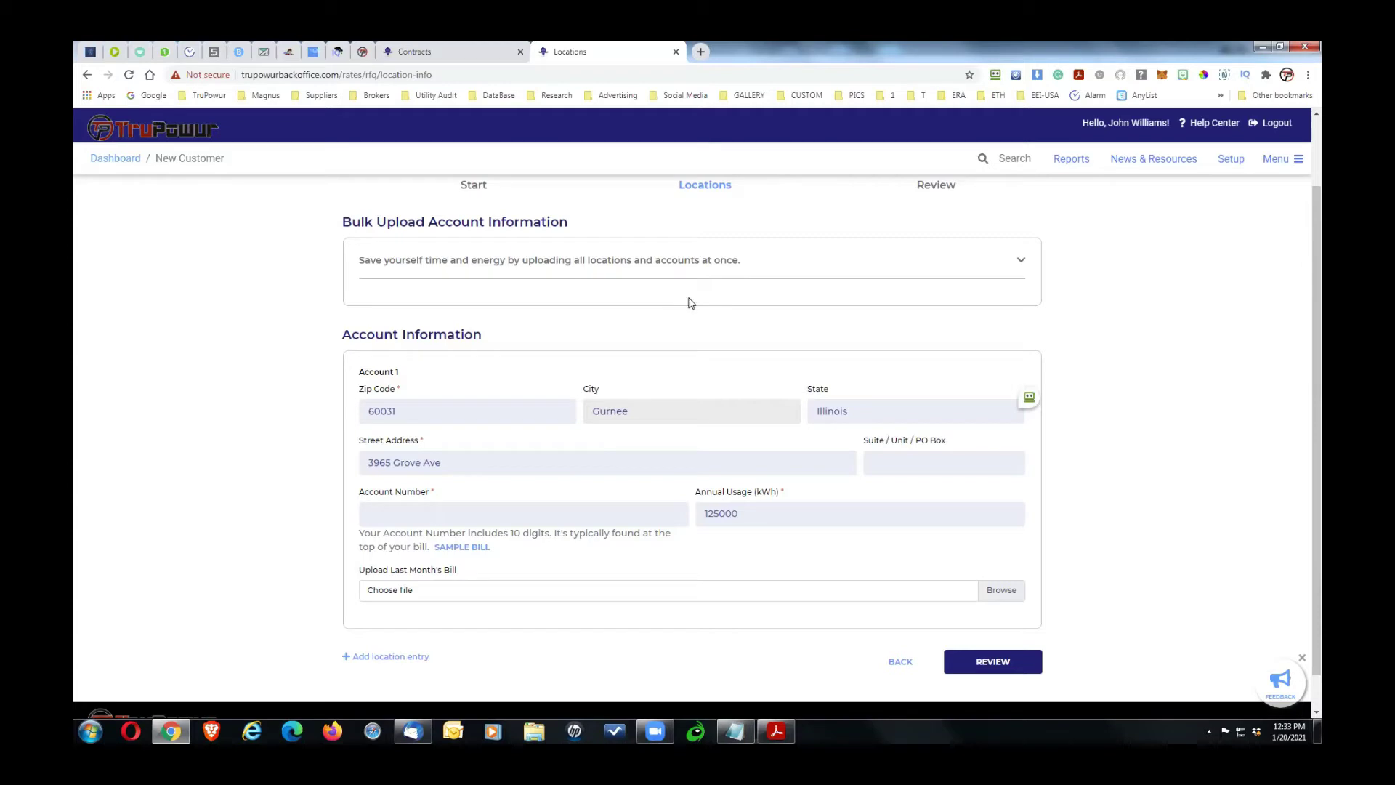
pyautogui.click(1019, 265)
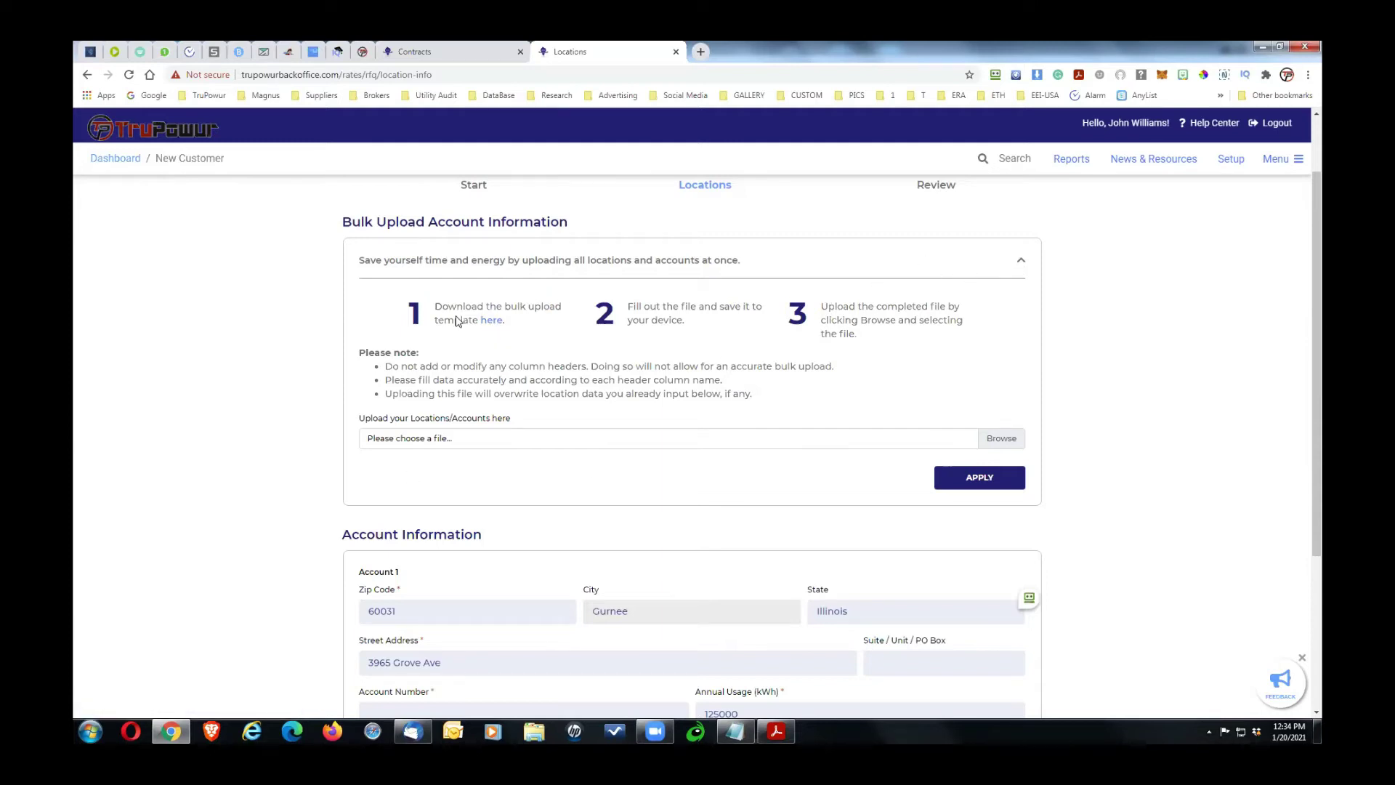
pyautogui.click(1022, 263)
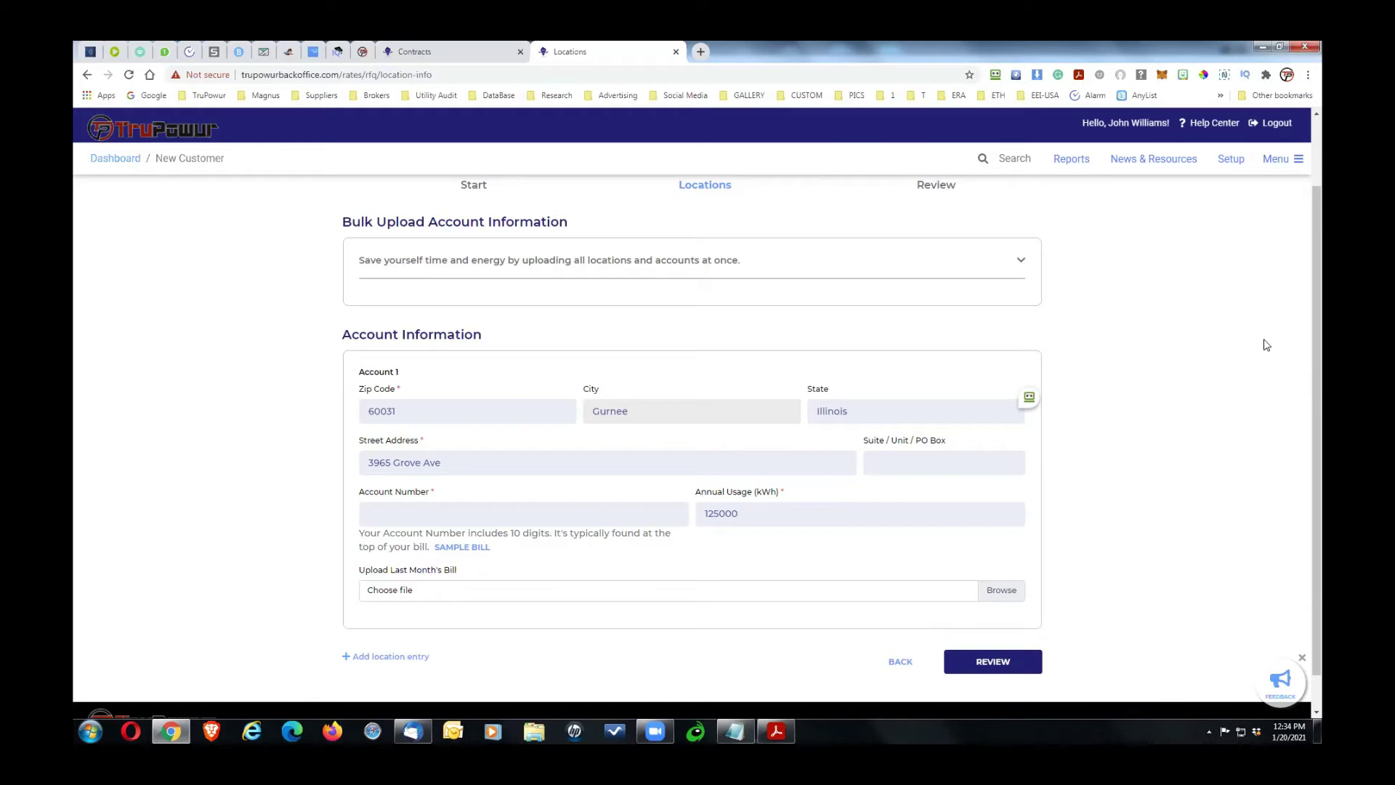
pyautogui.moveTo(1318, 311); pyautogui.dragTo(1316, 327)
pyautogui.scroll(-1, 1314, 325)
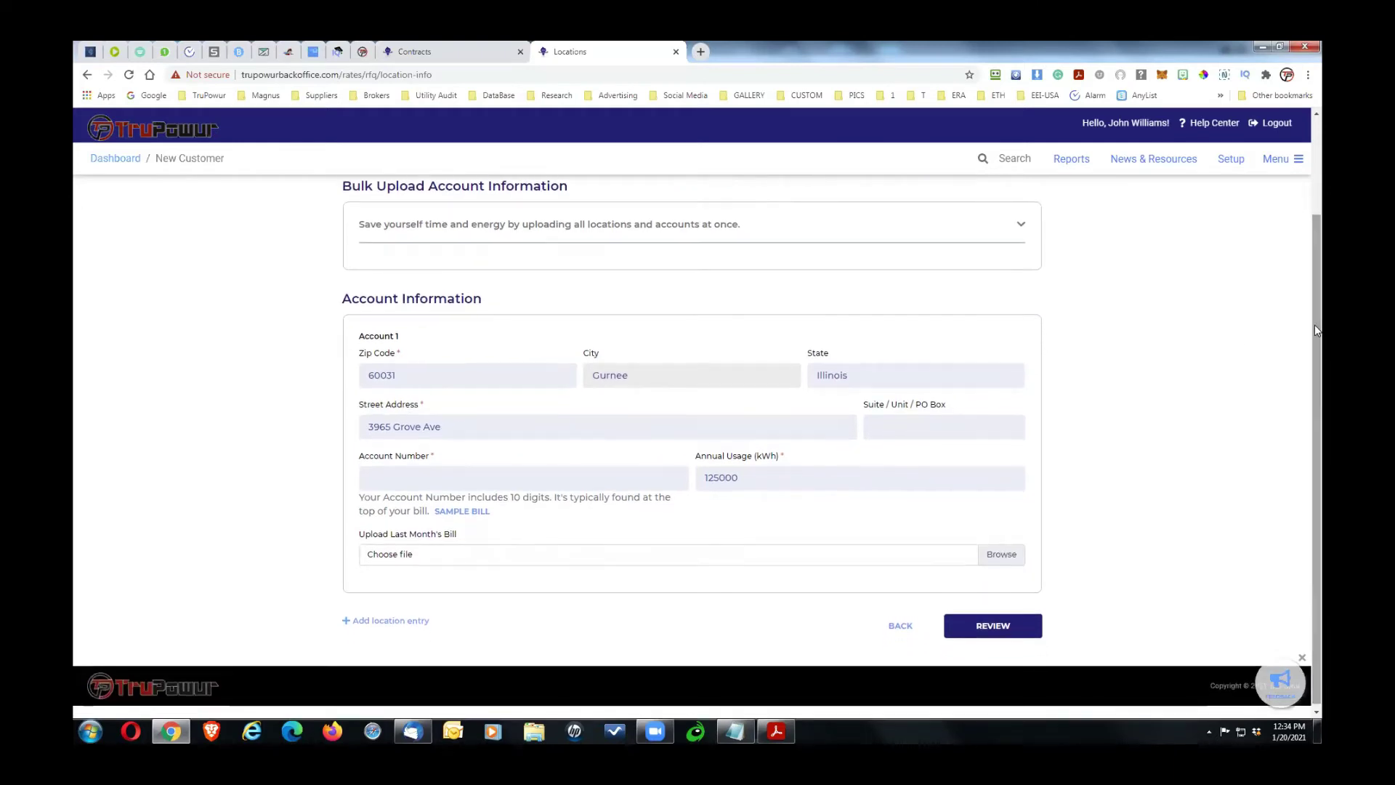
# Step: Copy the first location's utility account number from the notes into Account Number
pyautogui.hotkey('alt', 'Tab')
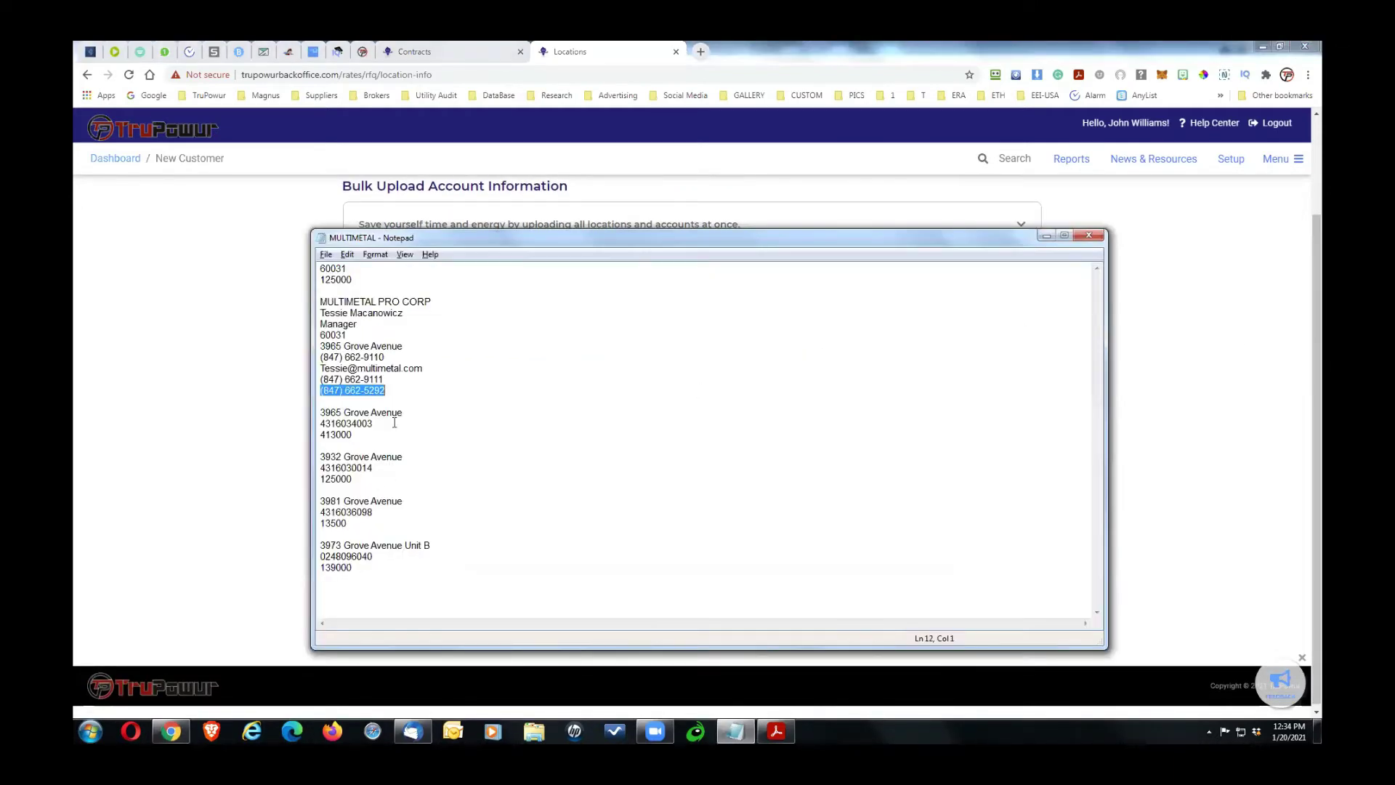
pyautogui.moveTo(405, 412); pyautogui.dragTo(299, 420)
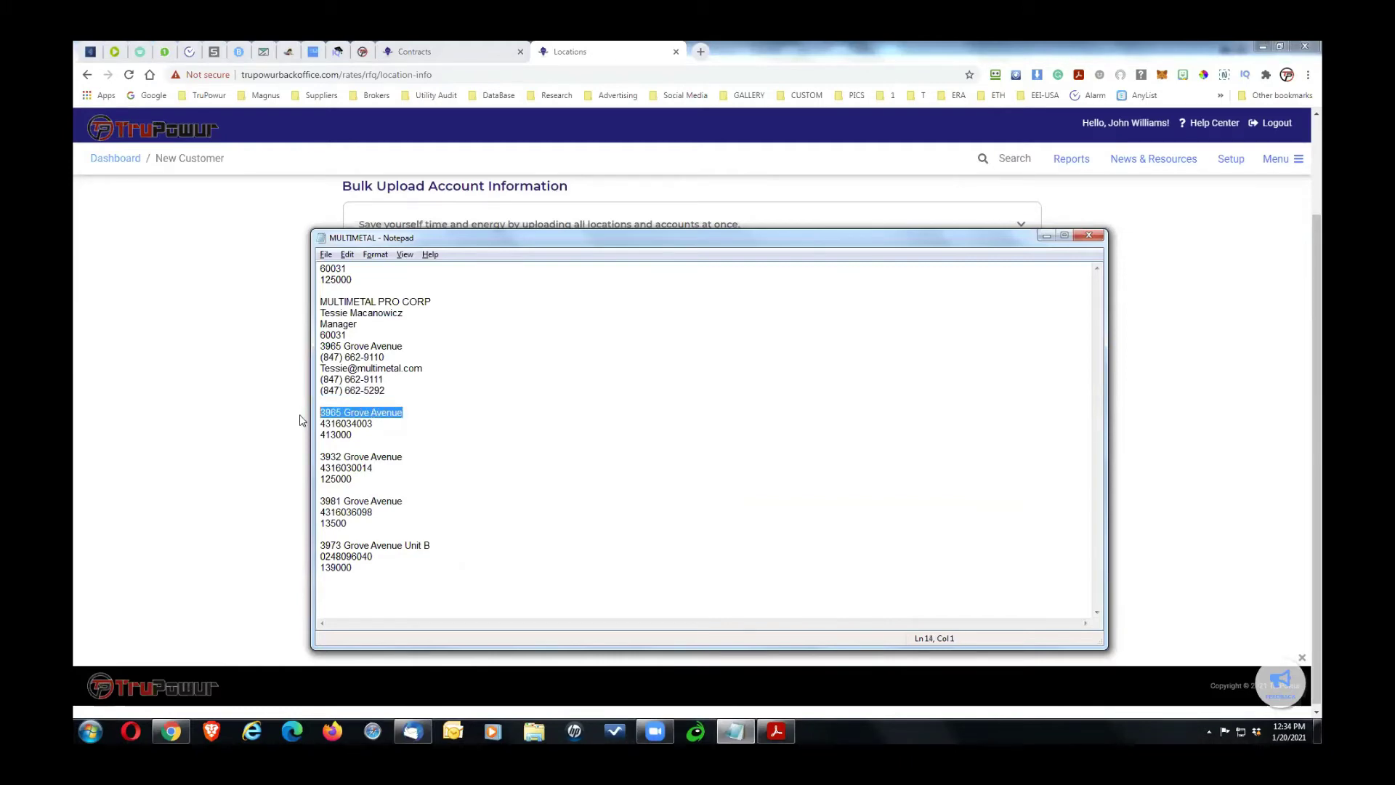
pyautogui.click(299, 420)
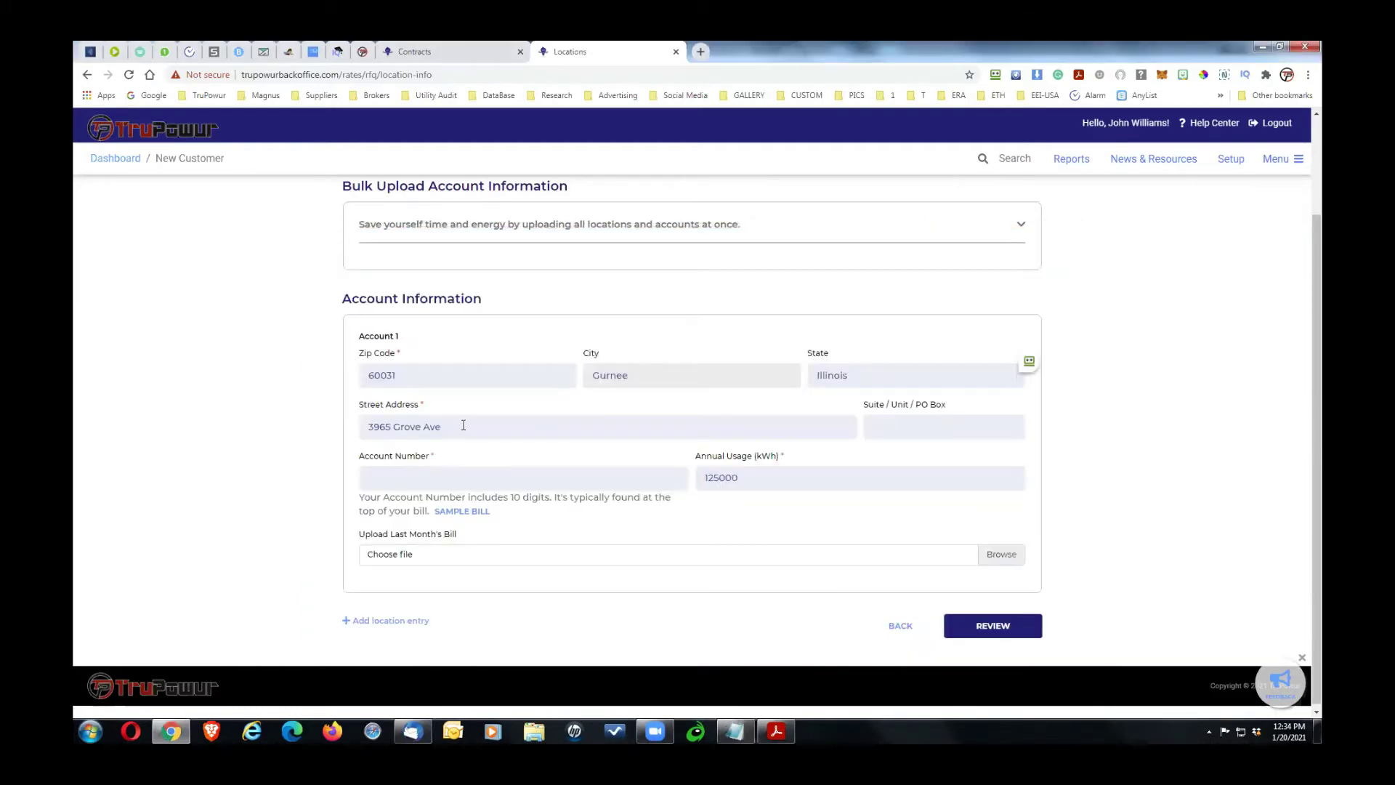
pyautogui.hotkey('alt', 'Tab')
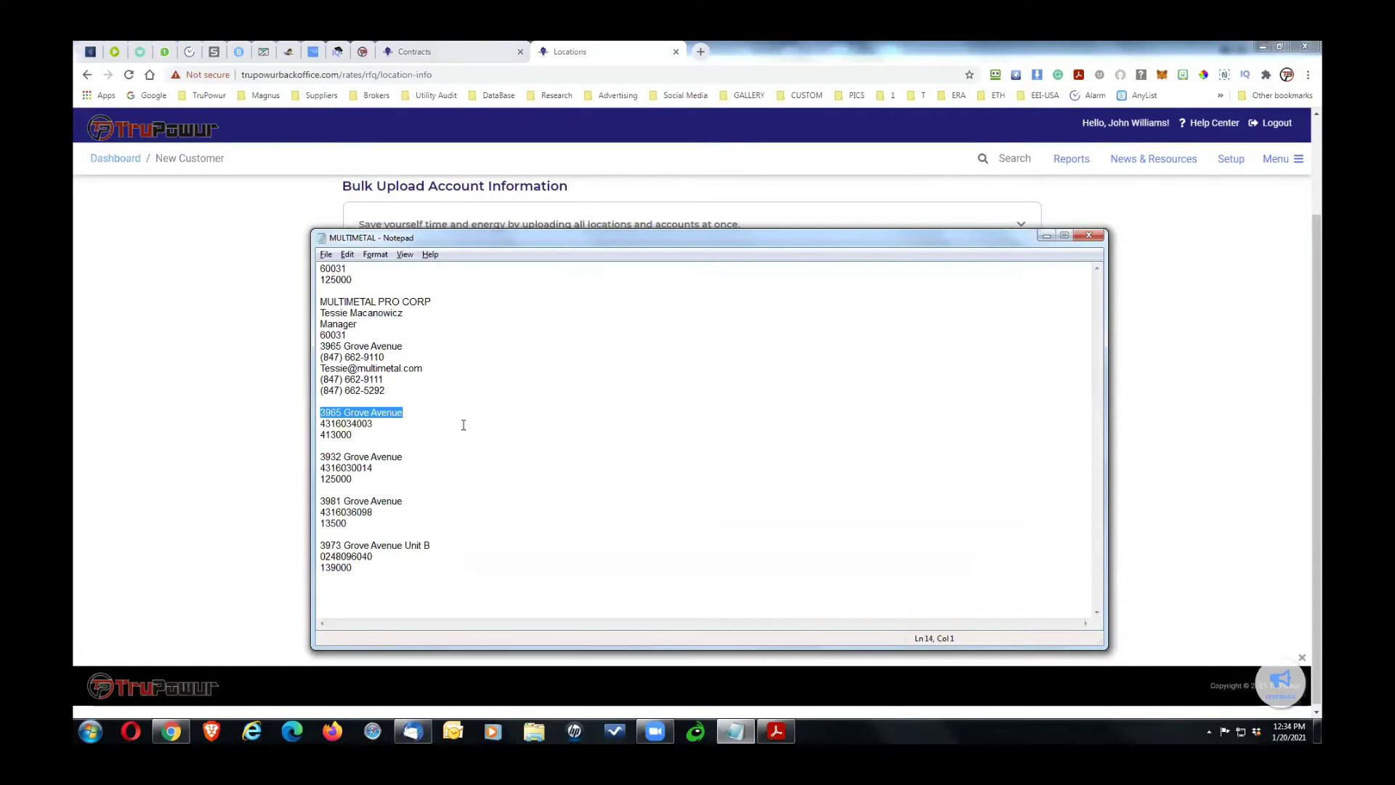
pyautogui.hotkey('alt', 'Tab')
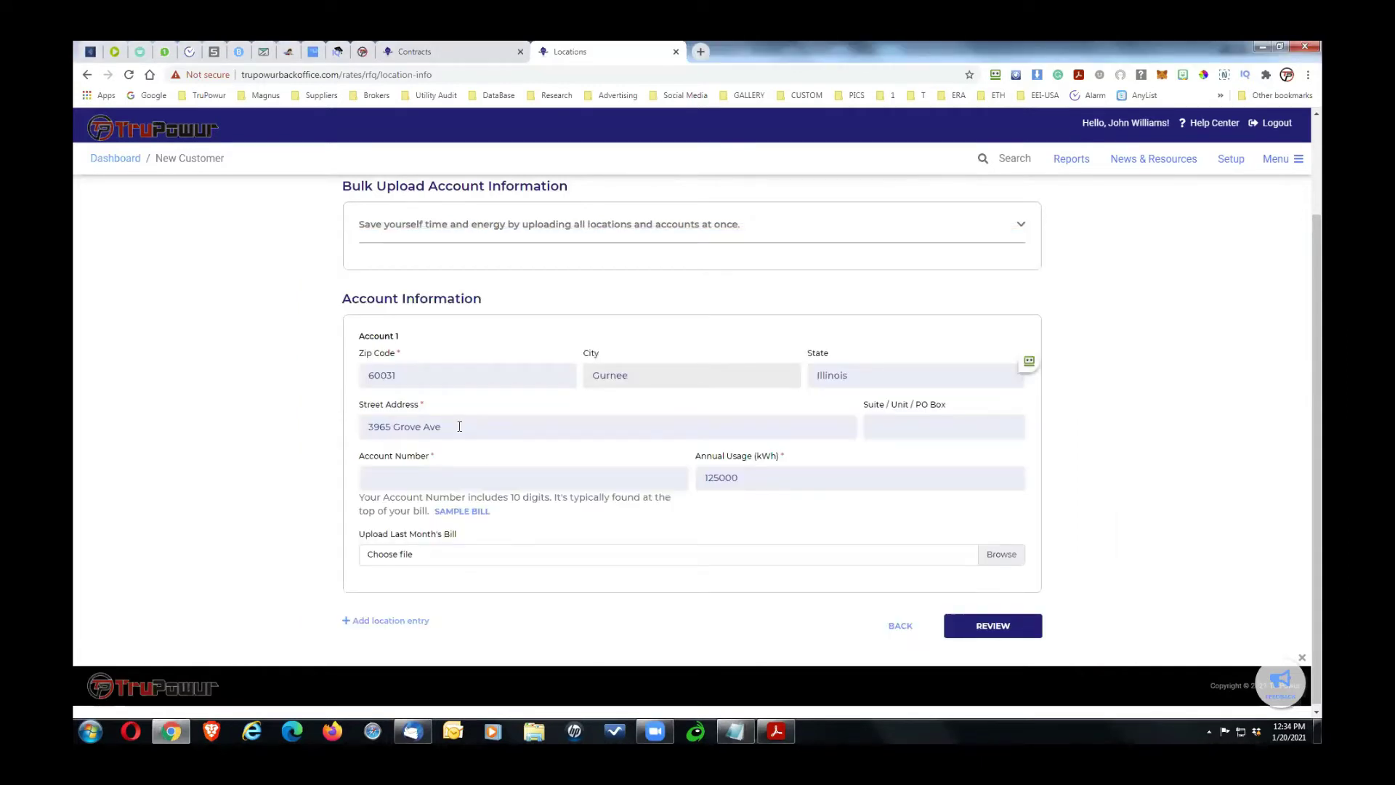
pyautogui.hotkey('alt', 'Tab')
pyautogui.moveTo(383, 427); pyautogui.dragTo(277, 421)
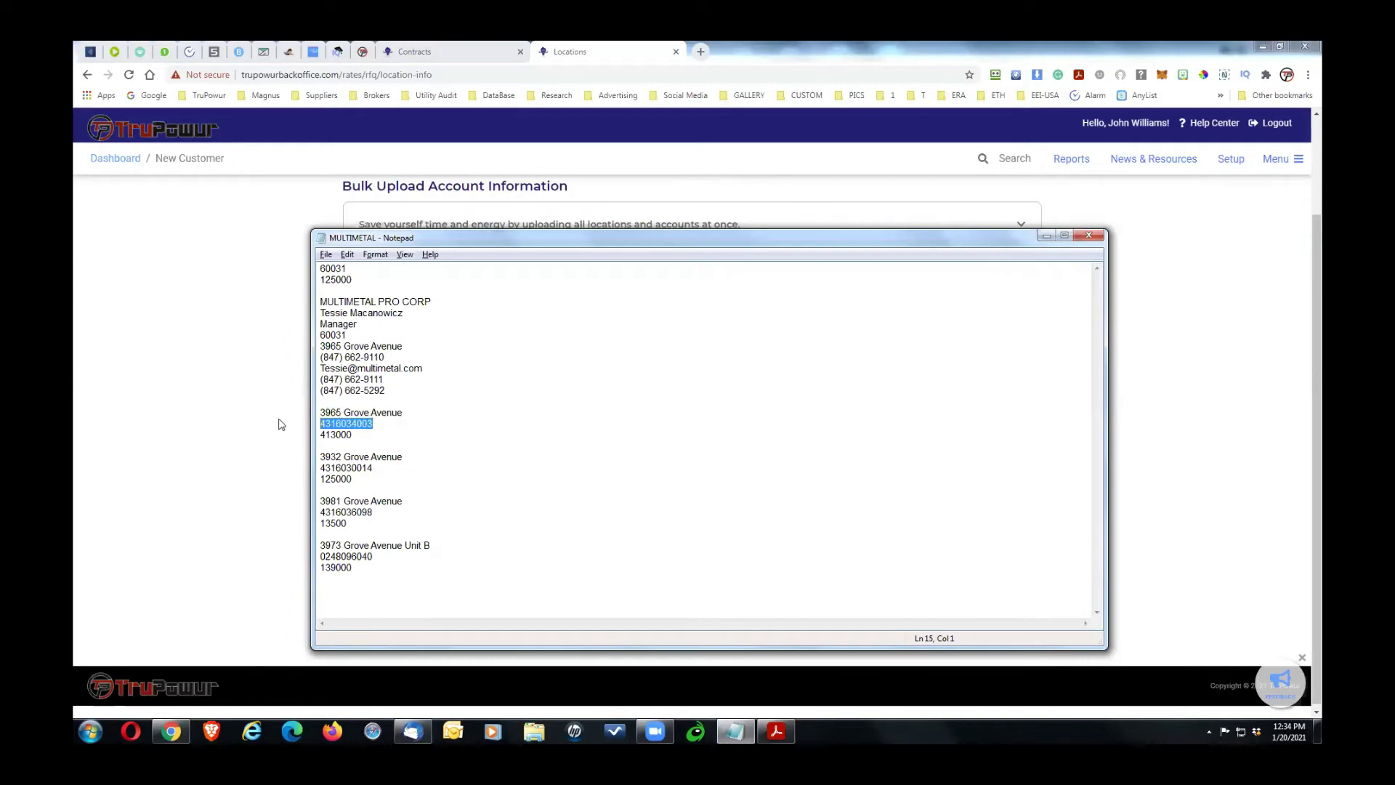
pyautogui.hotkey('alt', 'Tab')
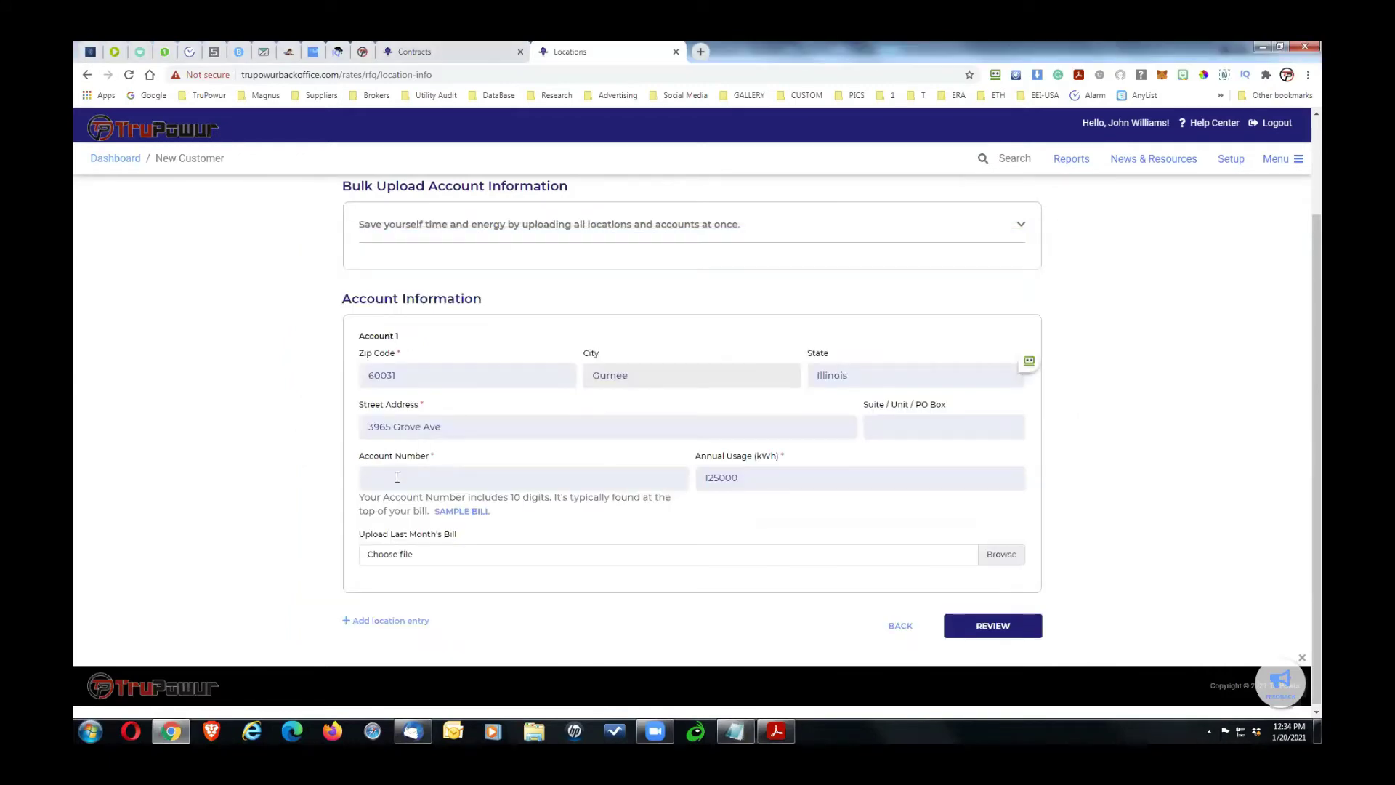
pyautogui.hotkey('ctrl', 'v')
# Step: Replace Account 1's annual usage with 413000 kWh from the notes
pyautogui.hotkey('alt', 'Tab')
pyautogui.moveTo(357, 434); pyautogui.dragTo(295, 434)
pyautogui.hotkey('ctrl', 'c')
pyautogui.hotkey('alt', 'Tab')
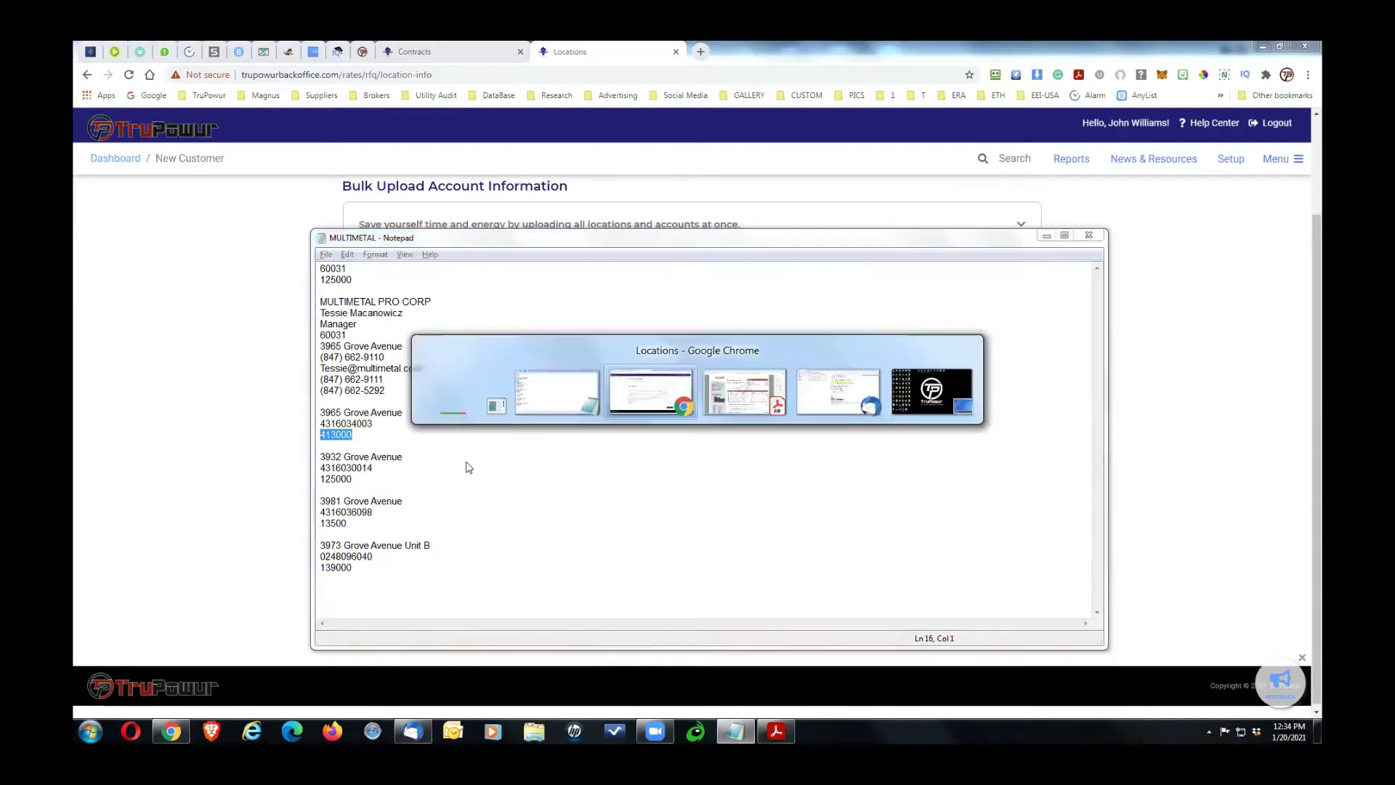
pyautogui.click(746, 477)
pyautogui.hotkey('ctrl', 'v')
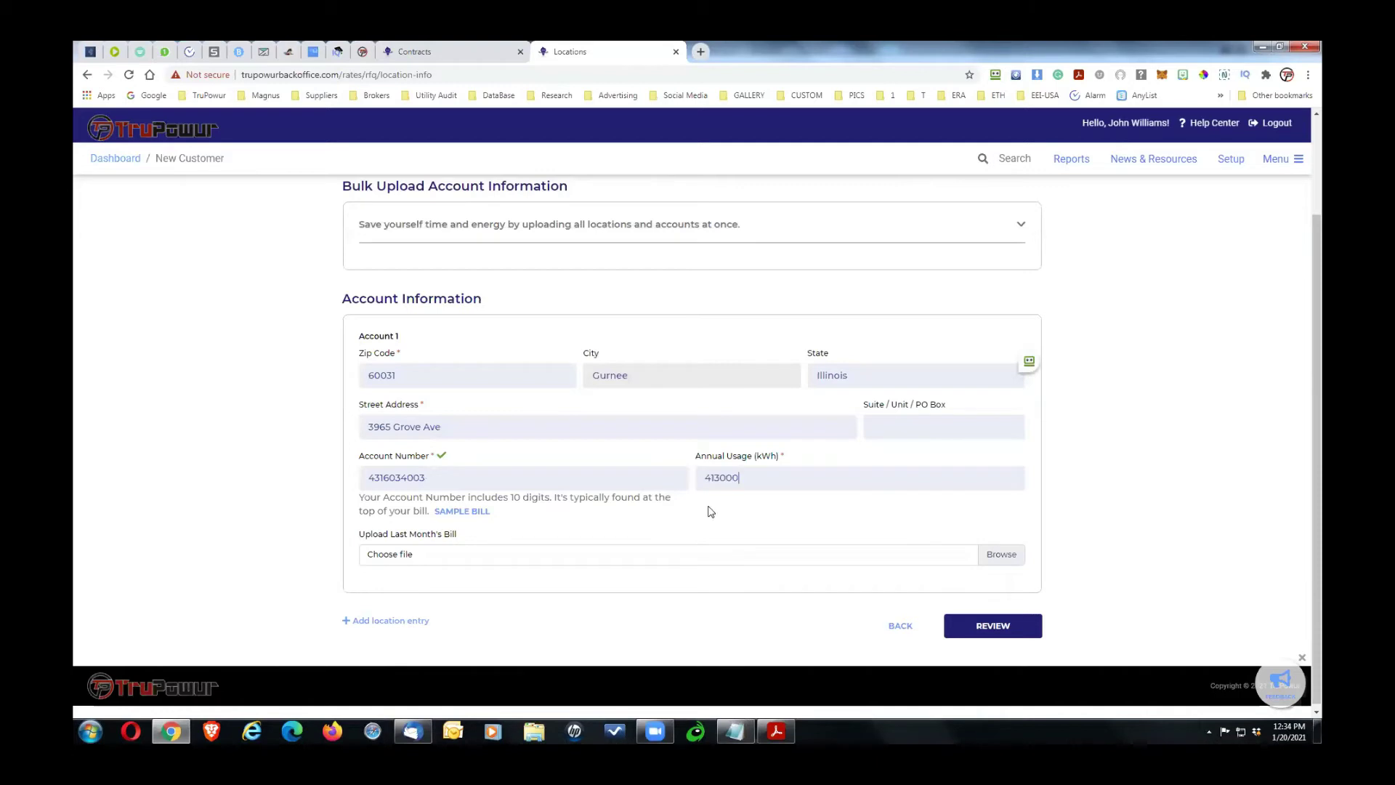
# Step: Attach Downloads > BILLS > Multimetal Products Corporation 1.pdf to Account 1 and add an Account 2 entry
pyautogui.click(1002, 555)
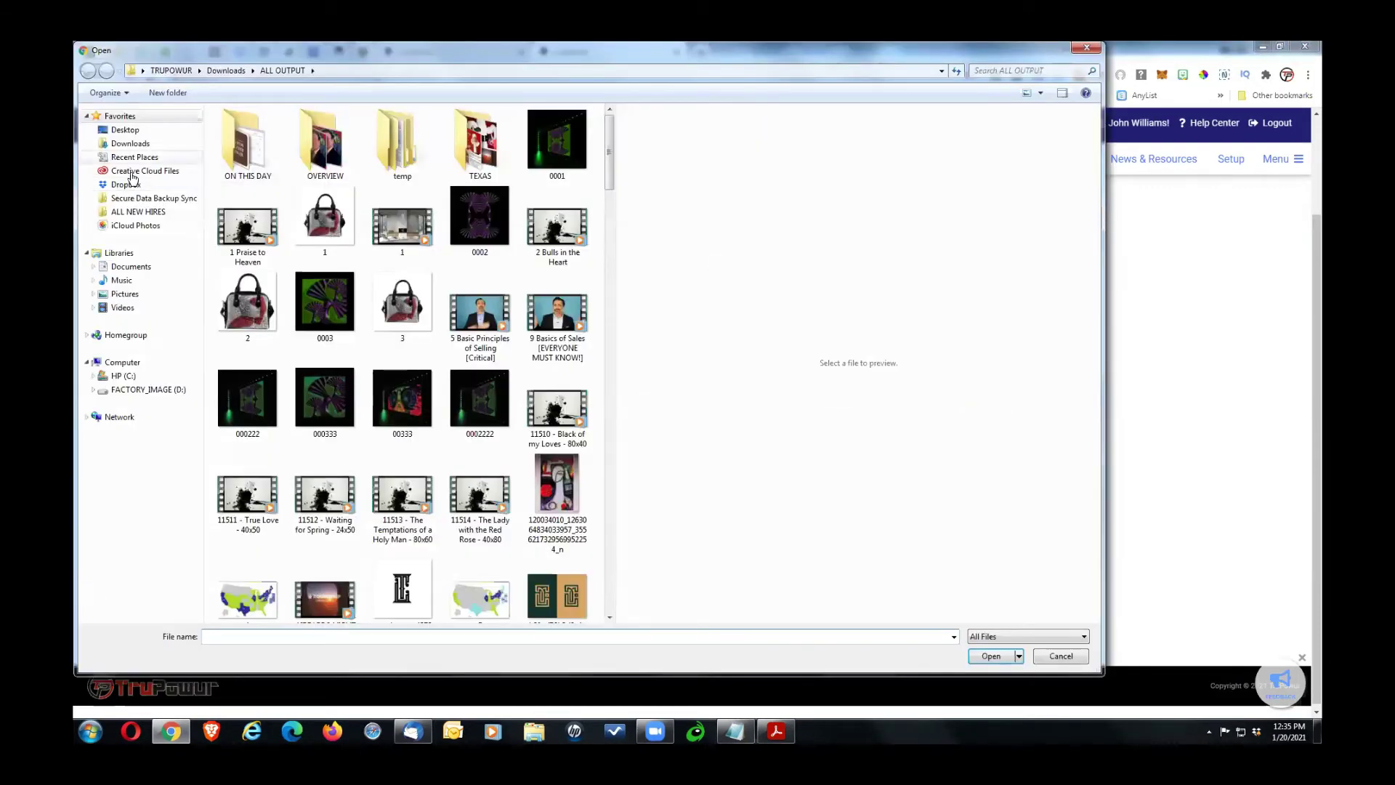
pyautogui.click(130, 143)
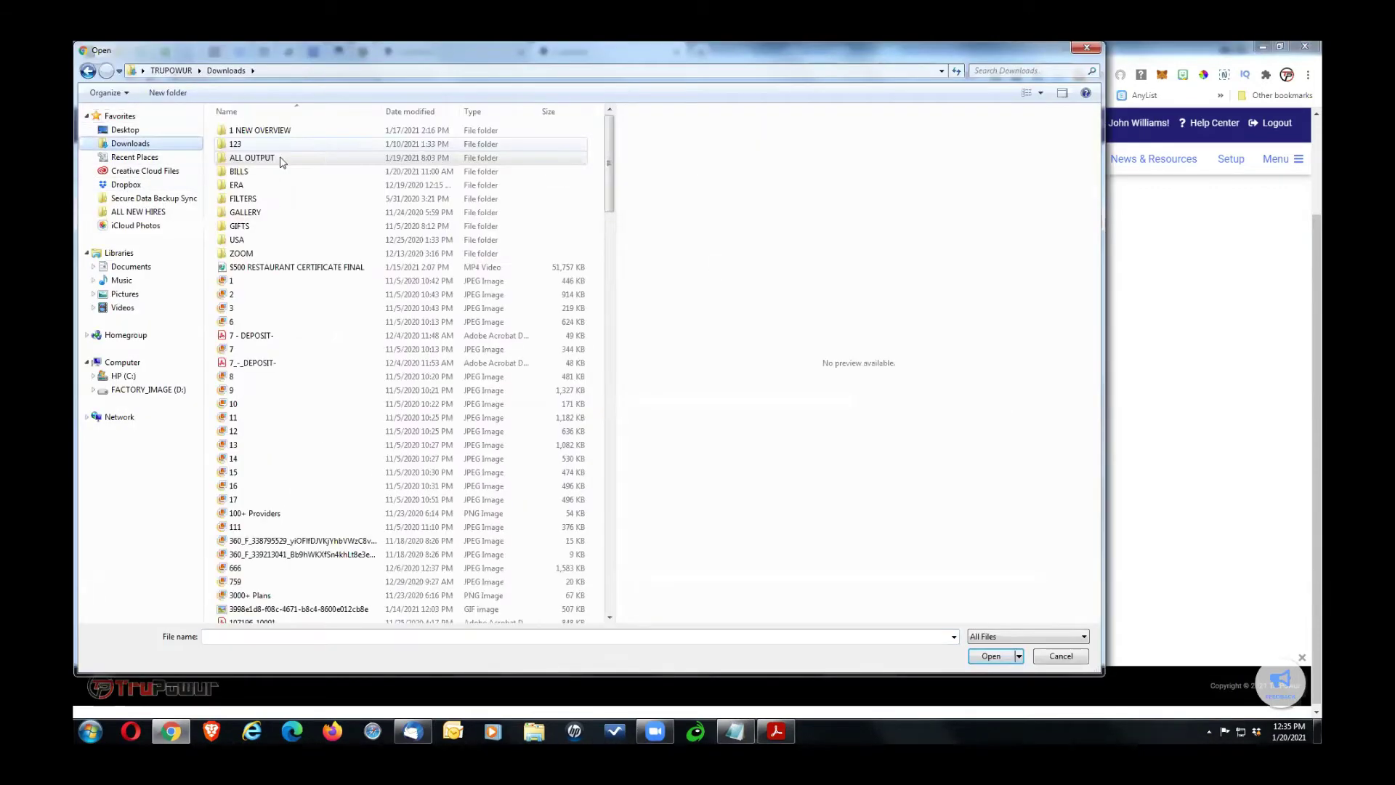
pyautogui.doubleClick(245, 172)
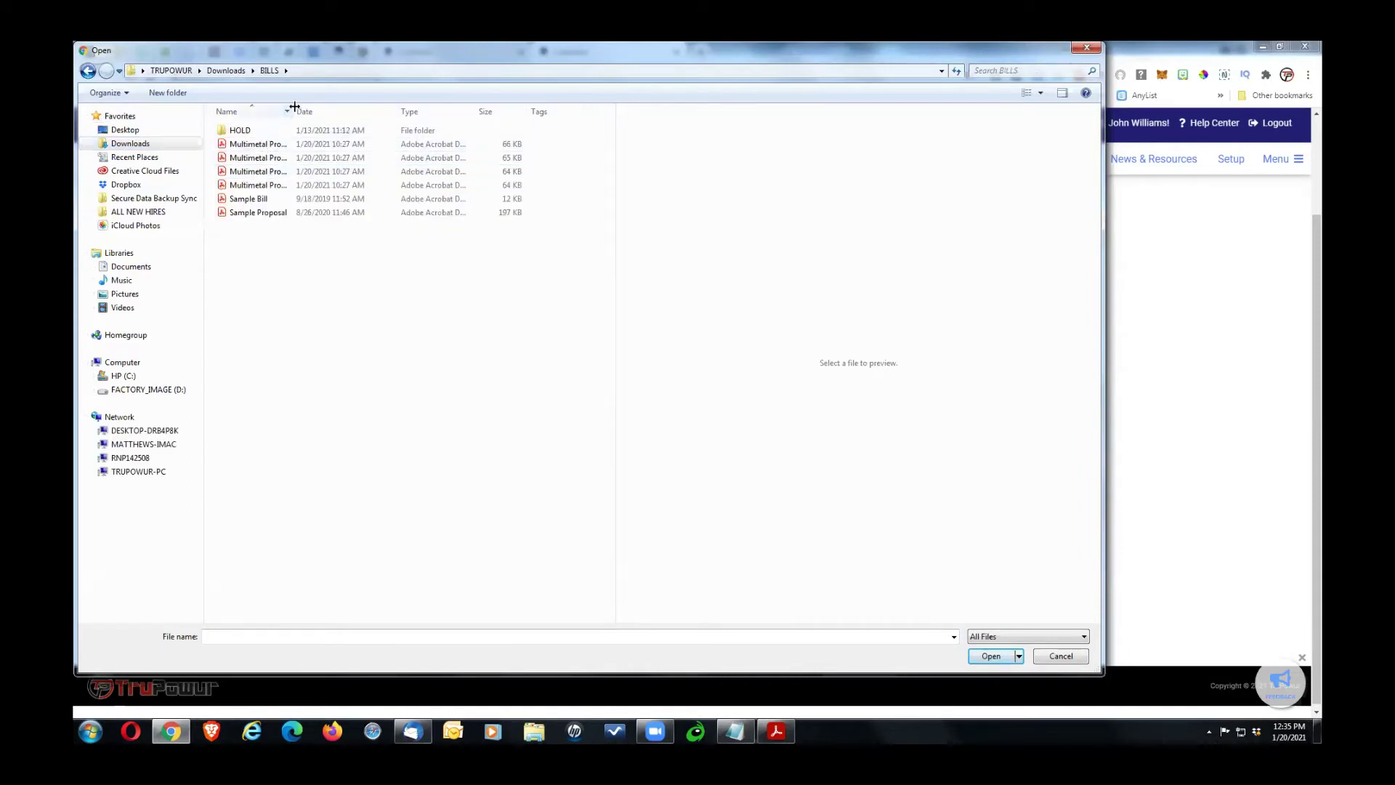
pyautogui.moveTo(294, 107); pyautogui.dragTo(430, 108)
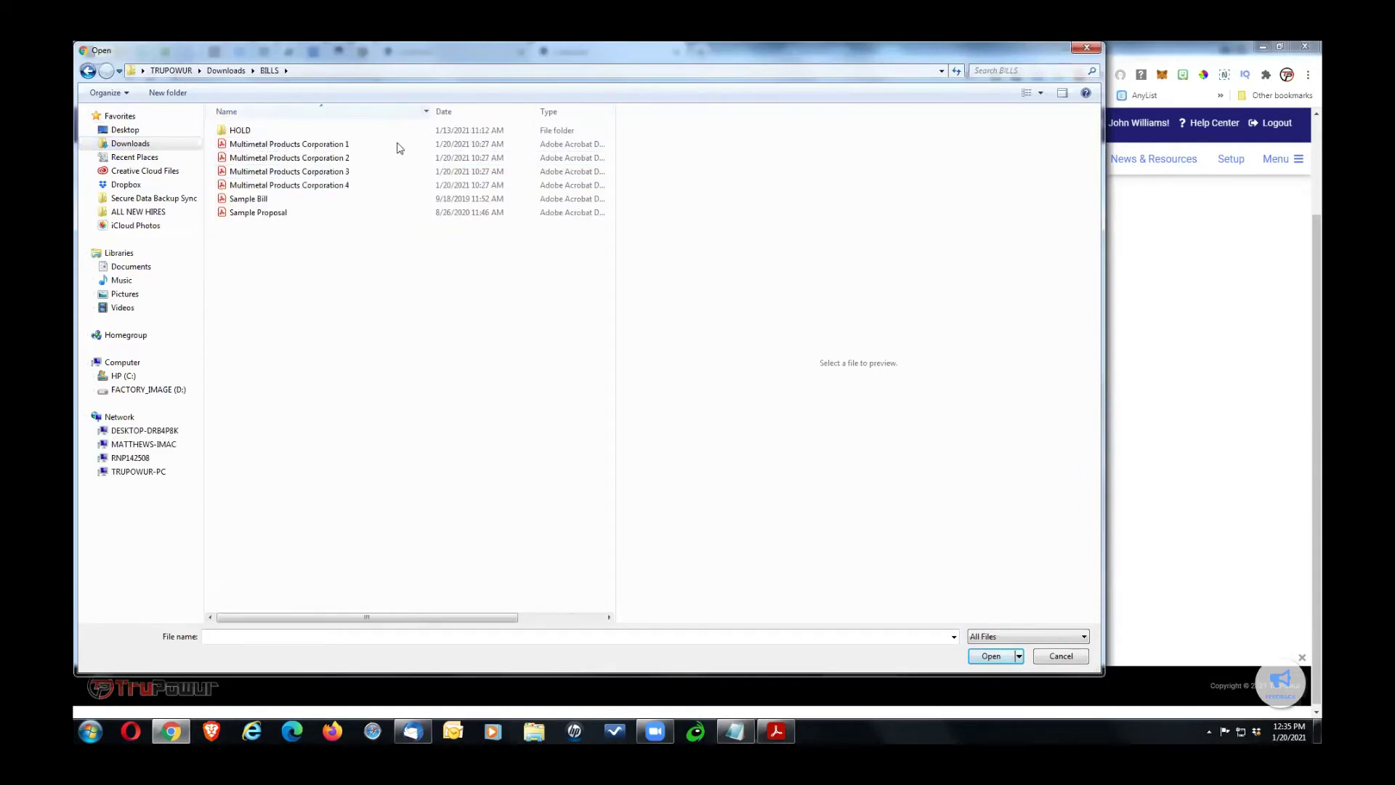
pyautogui.click(294, 145)
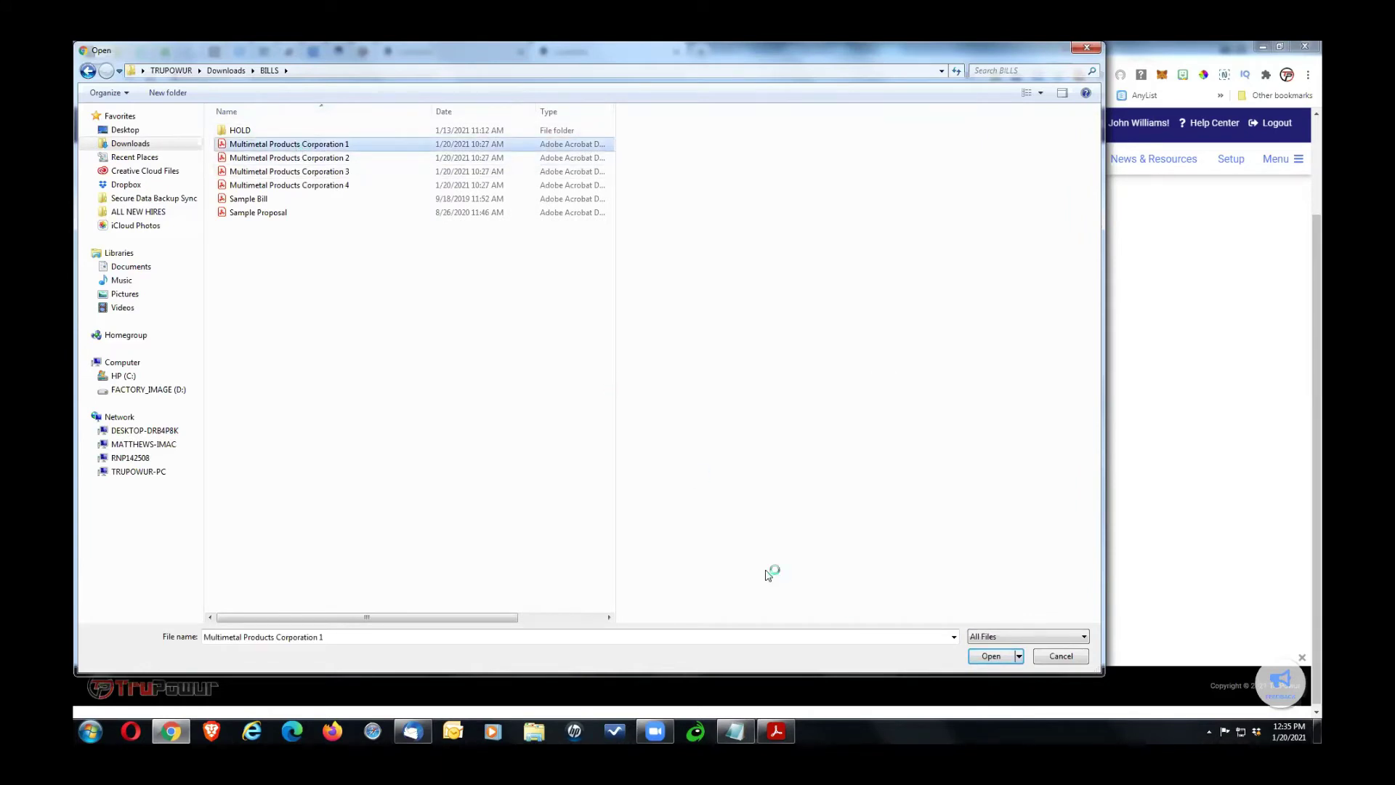
pyautogui.click(988, 656)
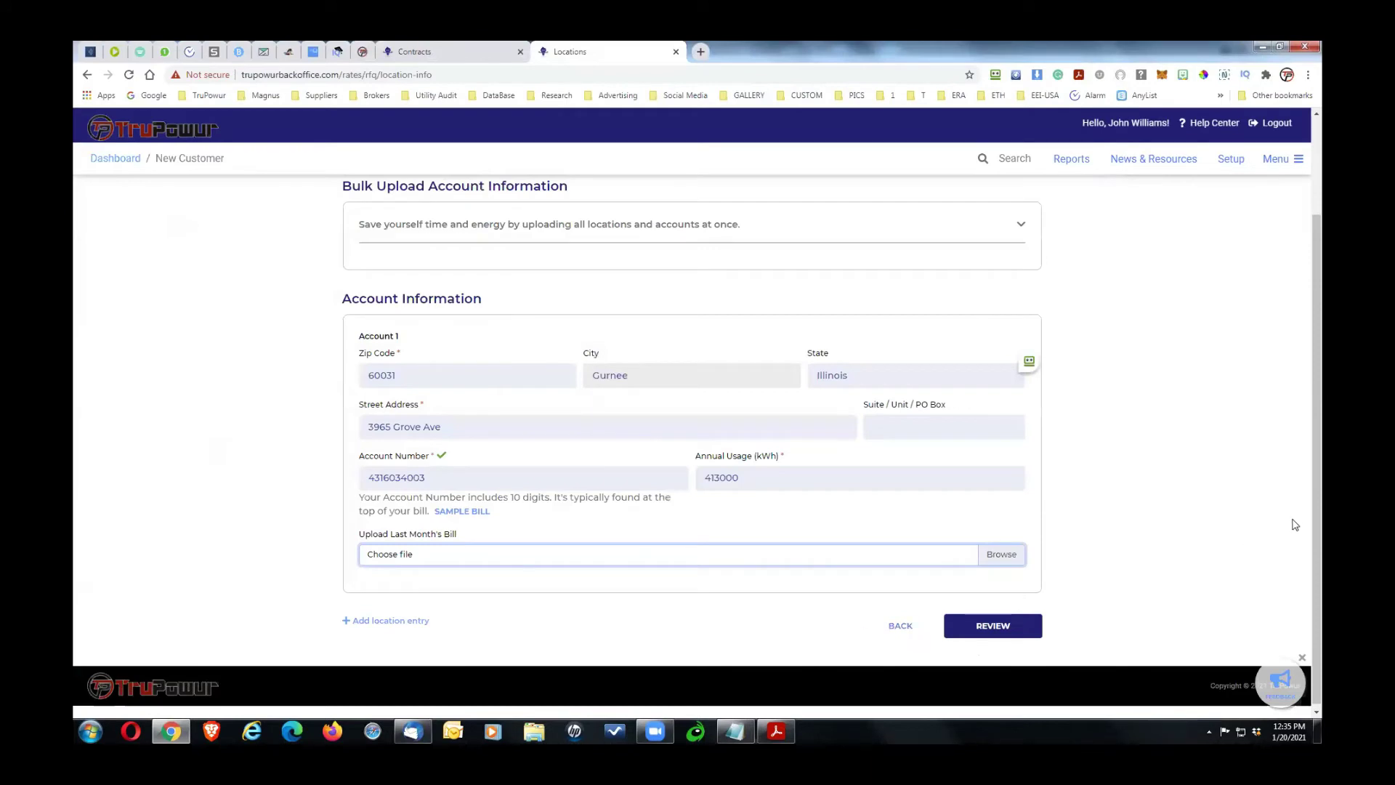
pyautogui.moveTo(1317, 464); pyautogui.dragTo(1317, 475)
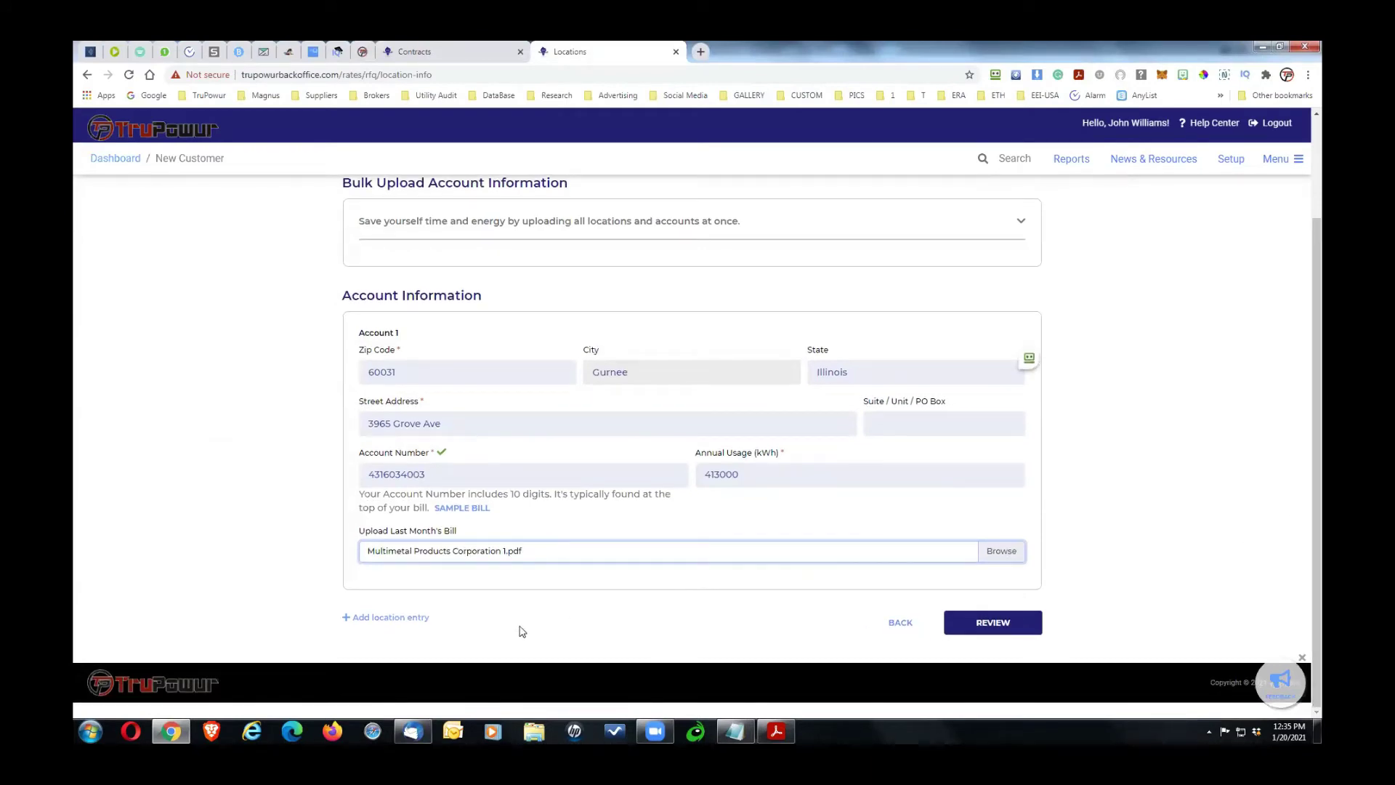
pyautogui.click(361, 618)
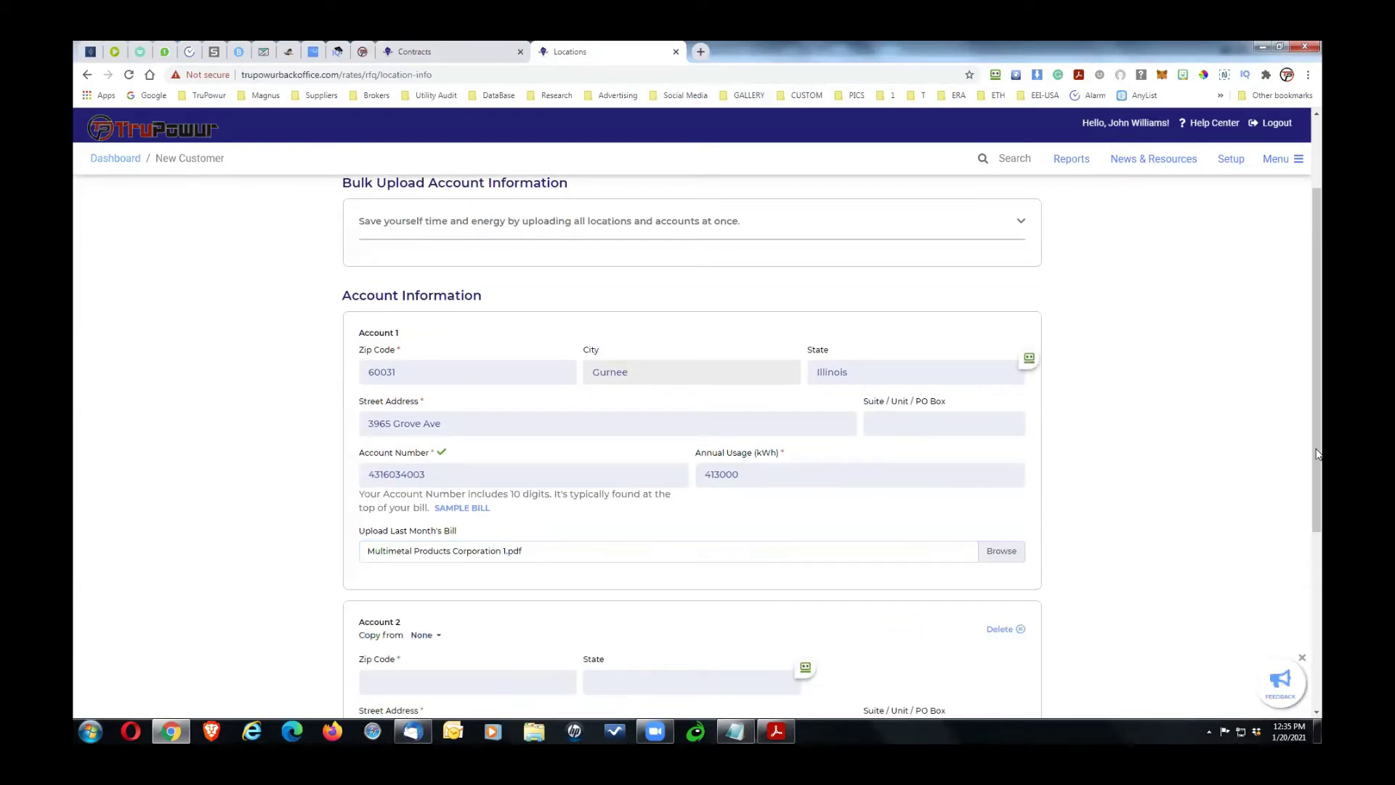
# Step: Copy Account 1's address, with zip 60031, into Account 2
pyautogui.moveTo(1318, 432); pyautogui.dragTo(1317, 607)
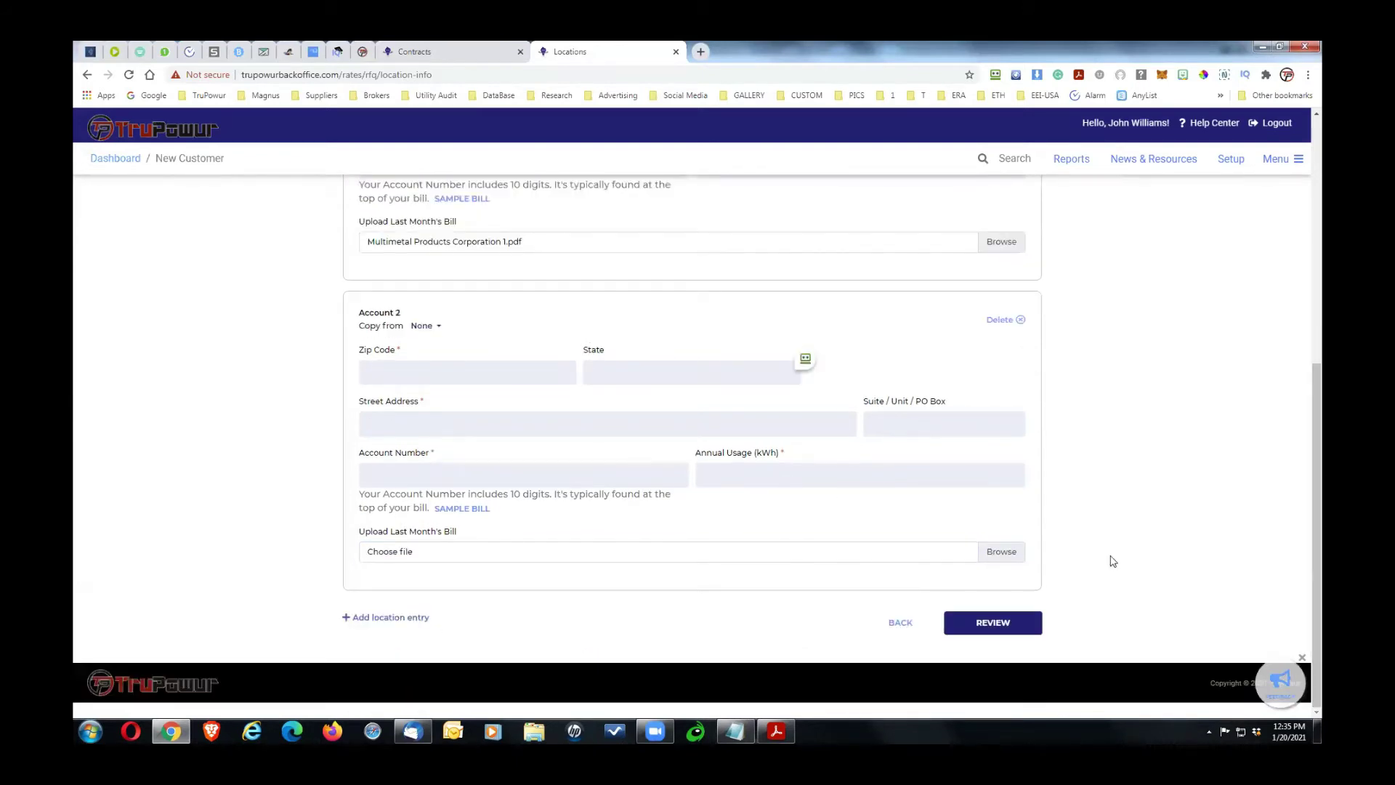
pyautogui.click(459, 371)
pyautogui.hotkey('alt', 'Tab')
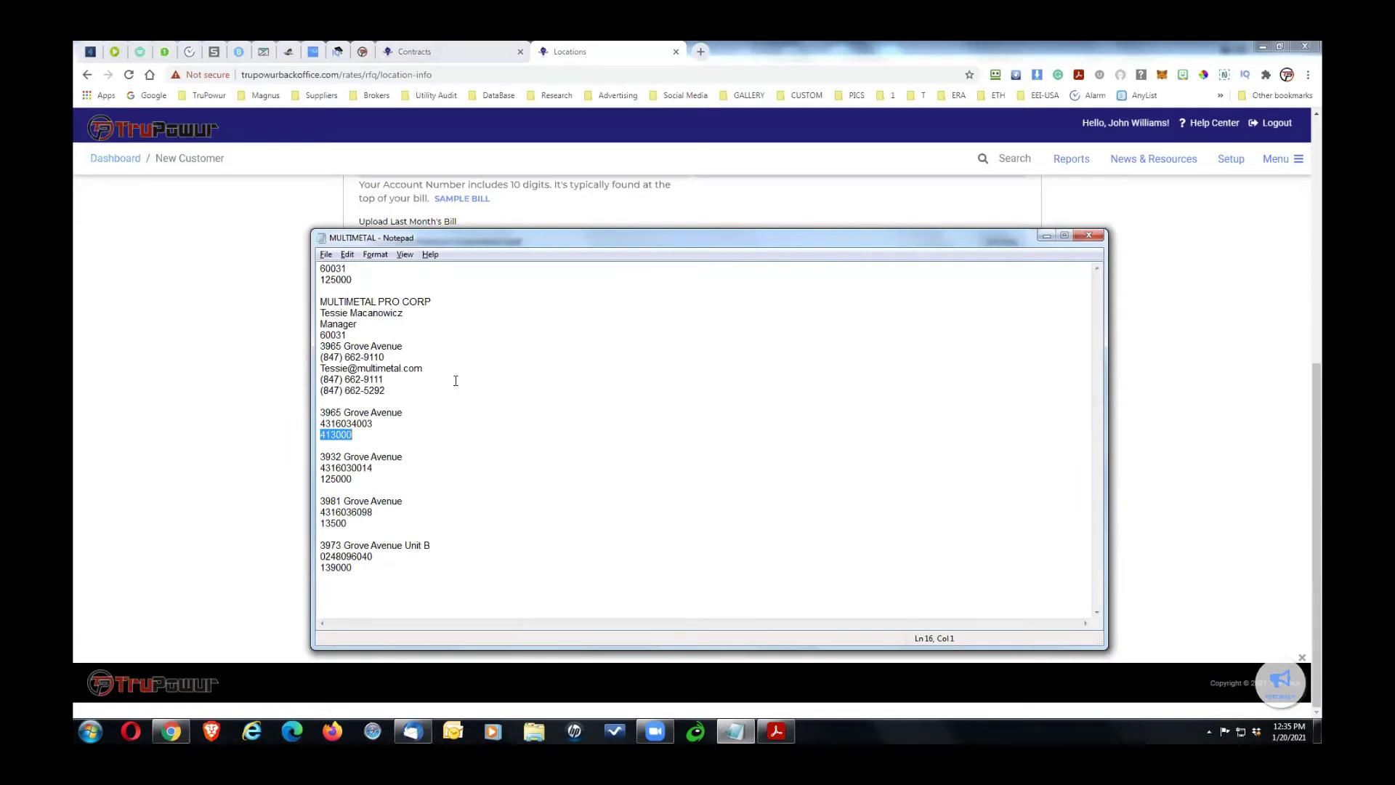
pyautogui.hotkey('alt', 'Tab')
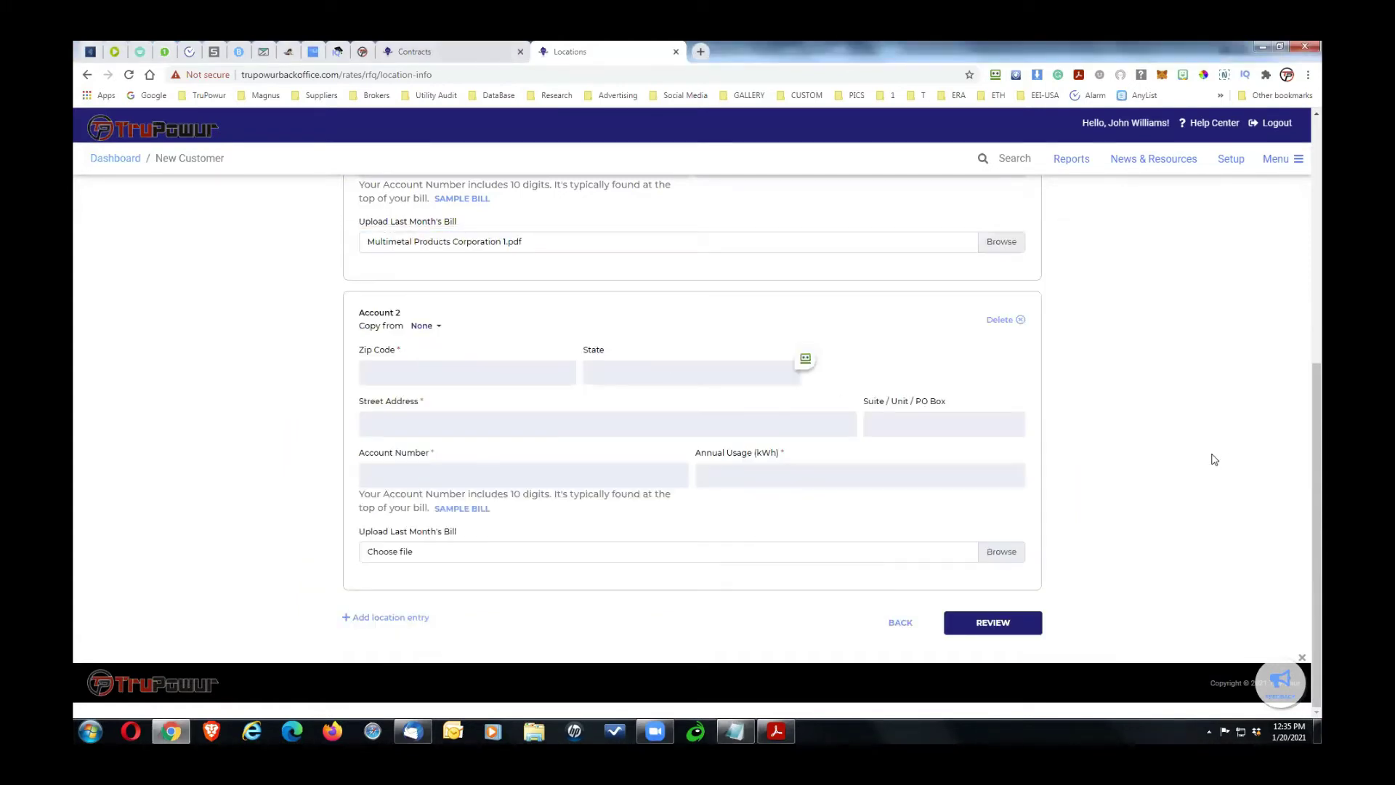
pyautogui.moveTo(1320, 385)
pyautogui.mouseDown()
pyautogui.moveTo(1320, 335)
pyautogui.moveTo(1319, 360)
pyautogui.mouseUp()
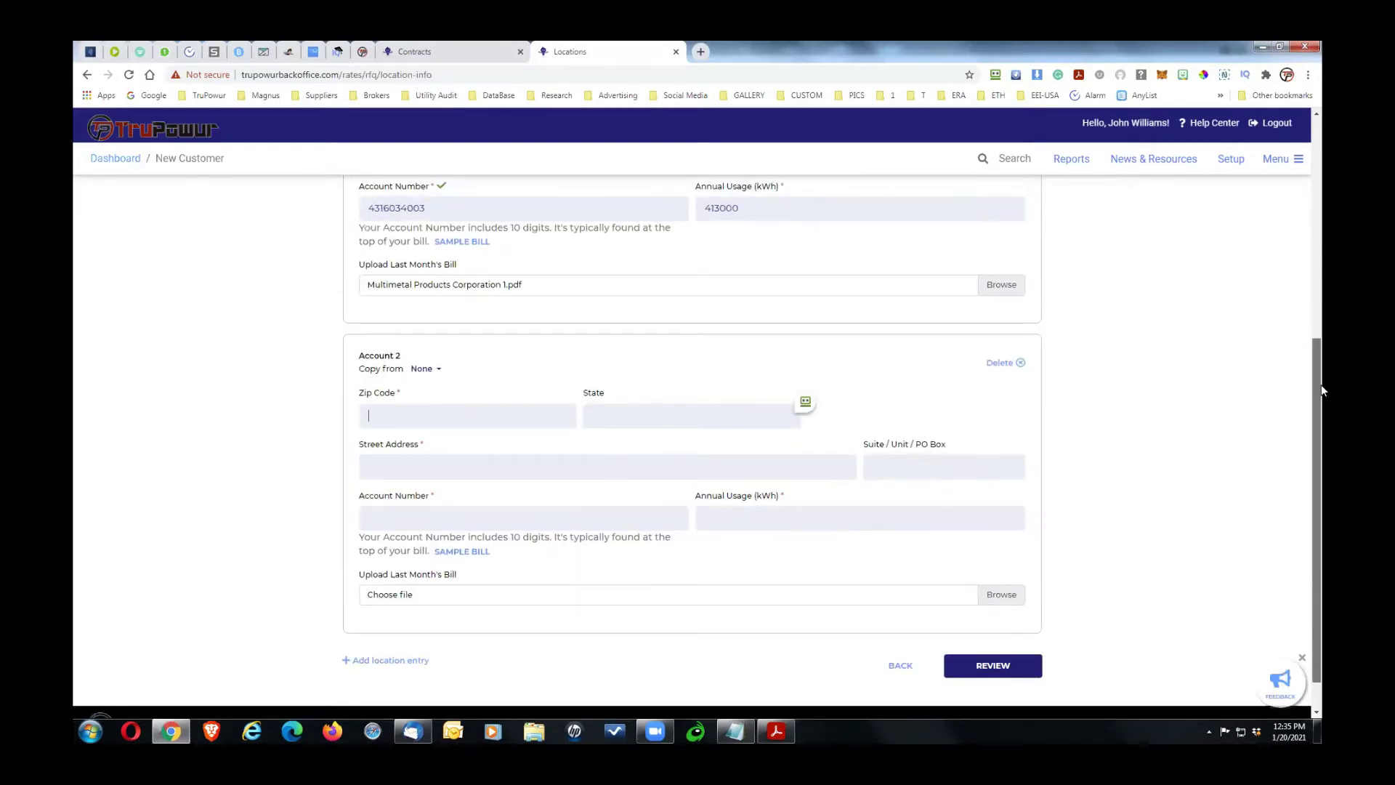
pyautogui.scroll(1, 1322, 350)
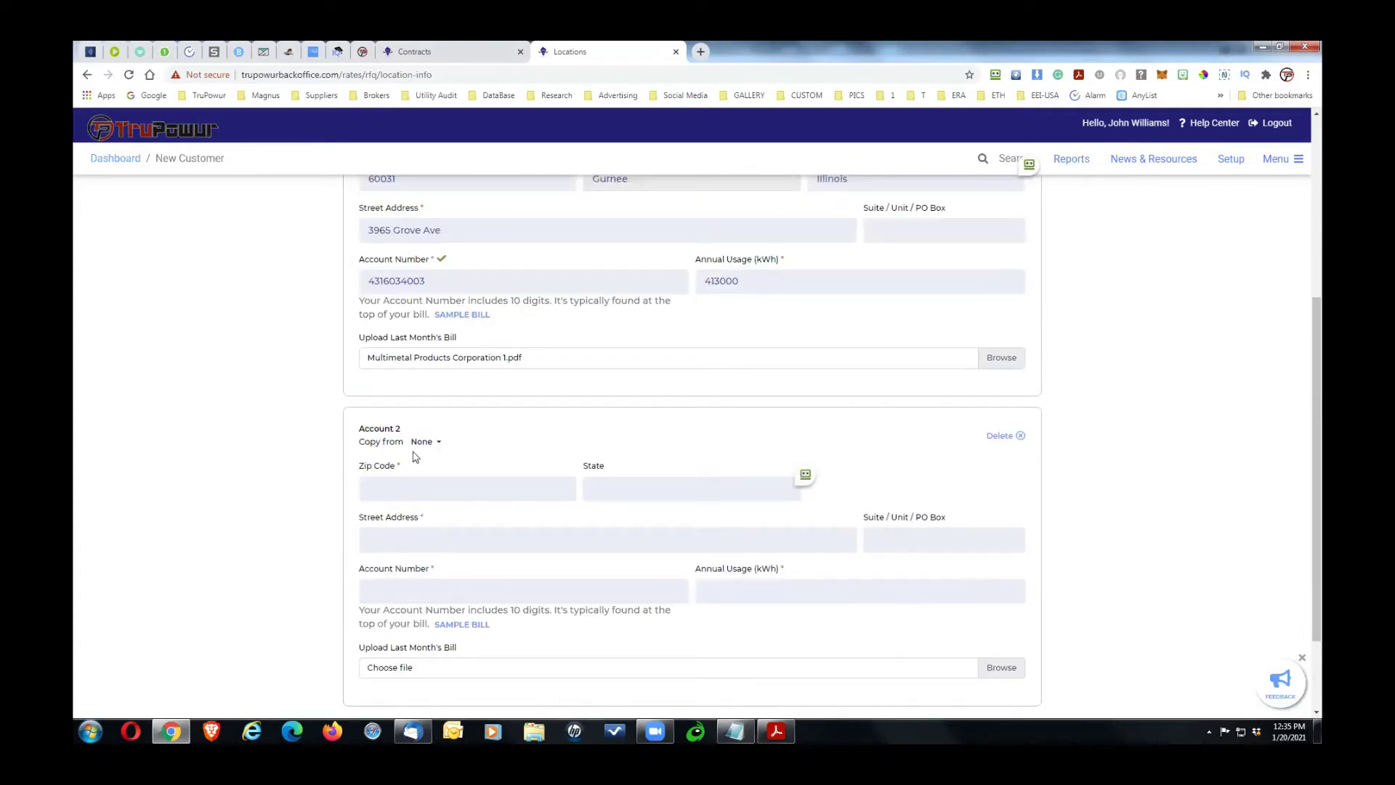
pyautogui.click(436, 444)
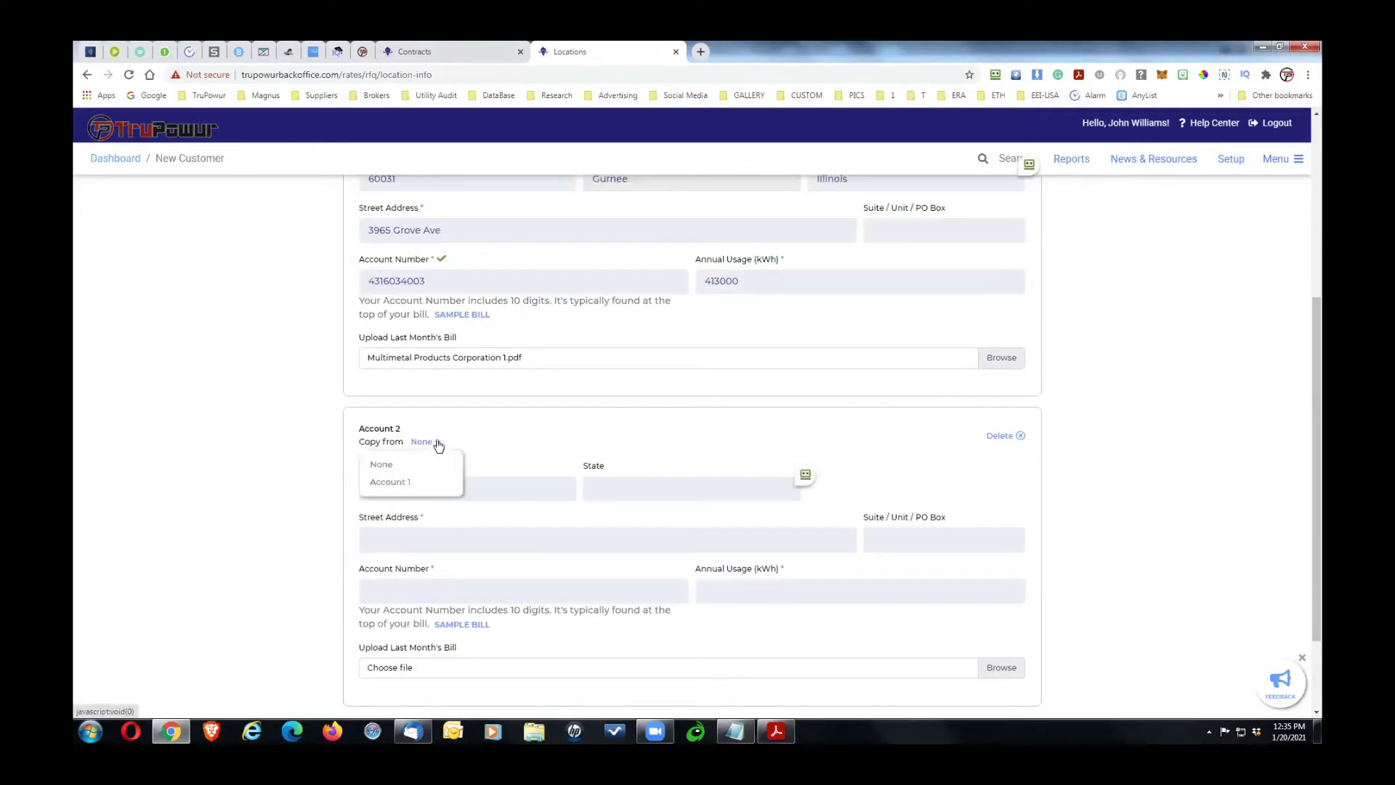
pyautogui.click(412, 482)
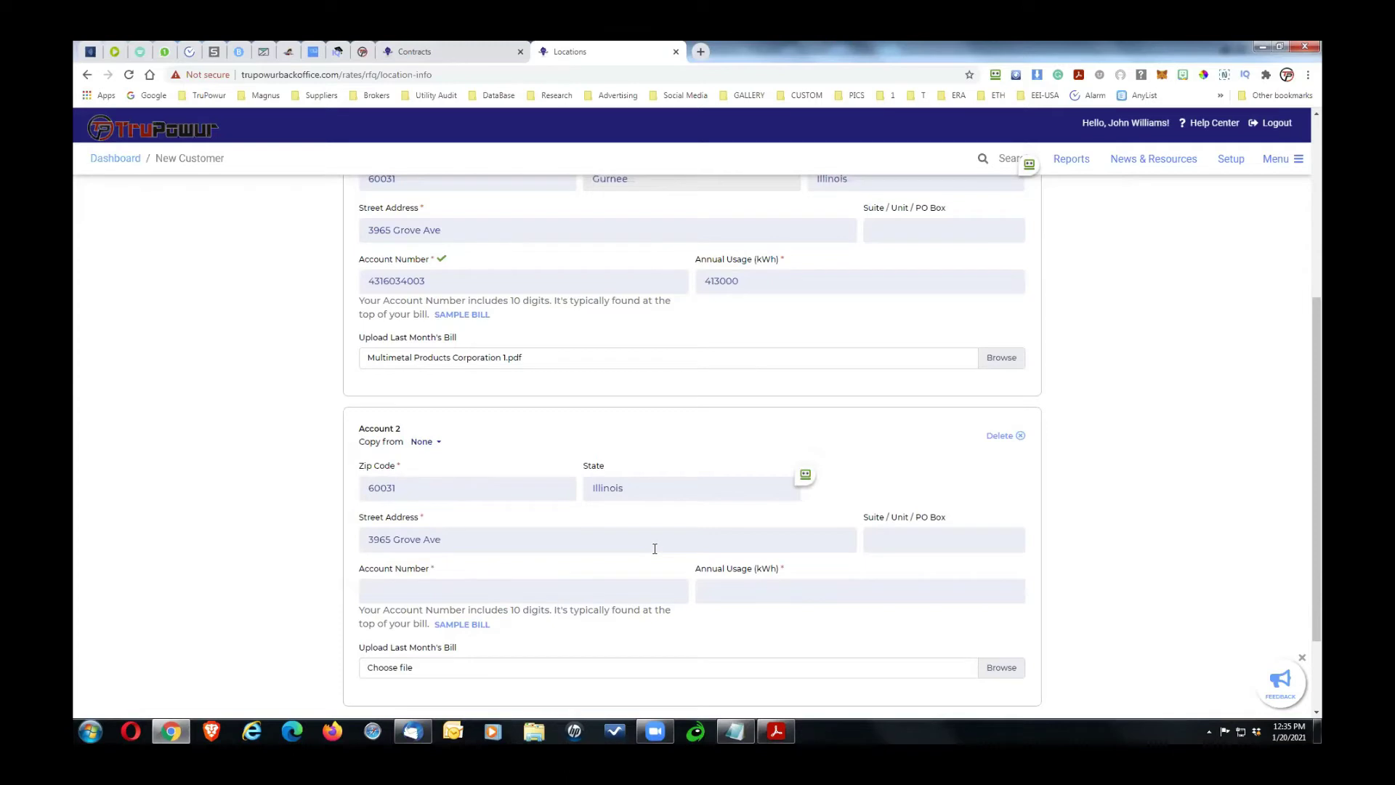
pyautogui.moveTo(1317, 411); pyautogui.dragTo(1319, 472)
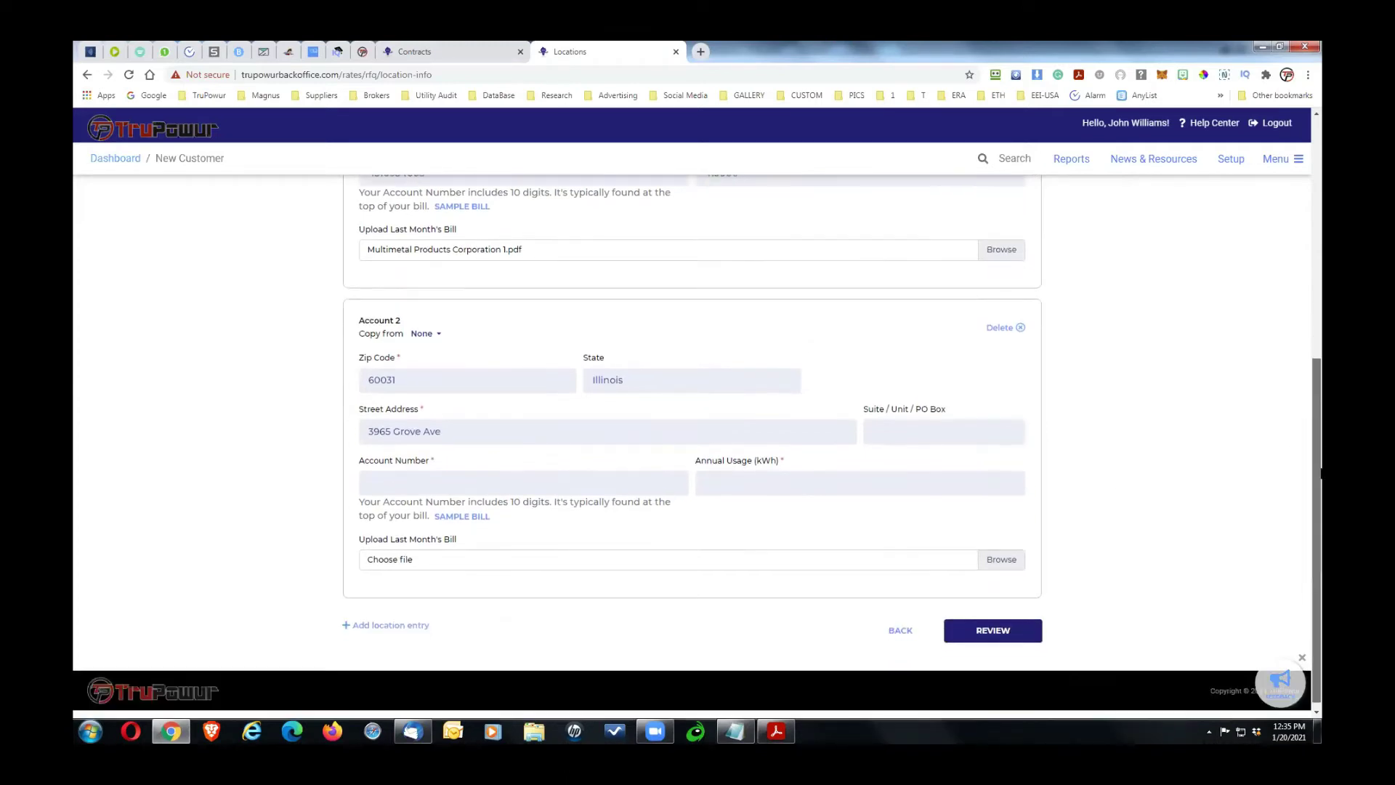
pyautogui.hotkey('alt', 'Tab')
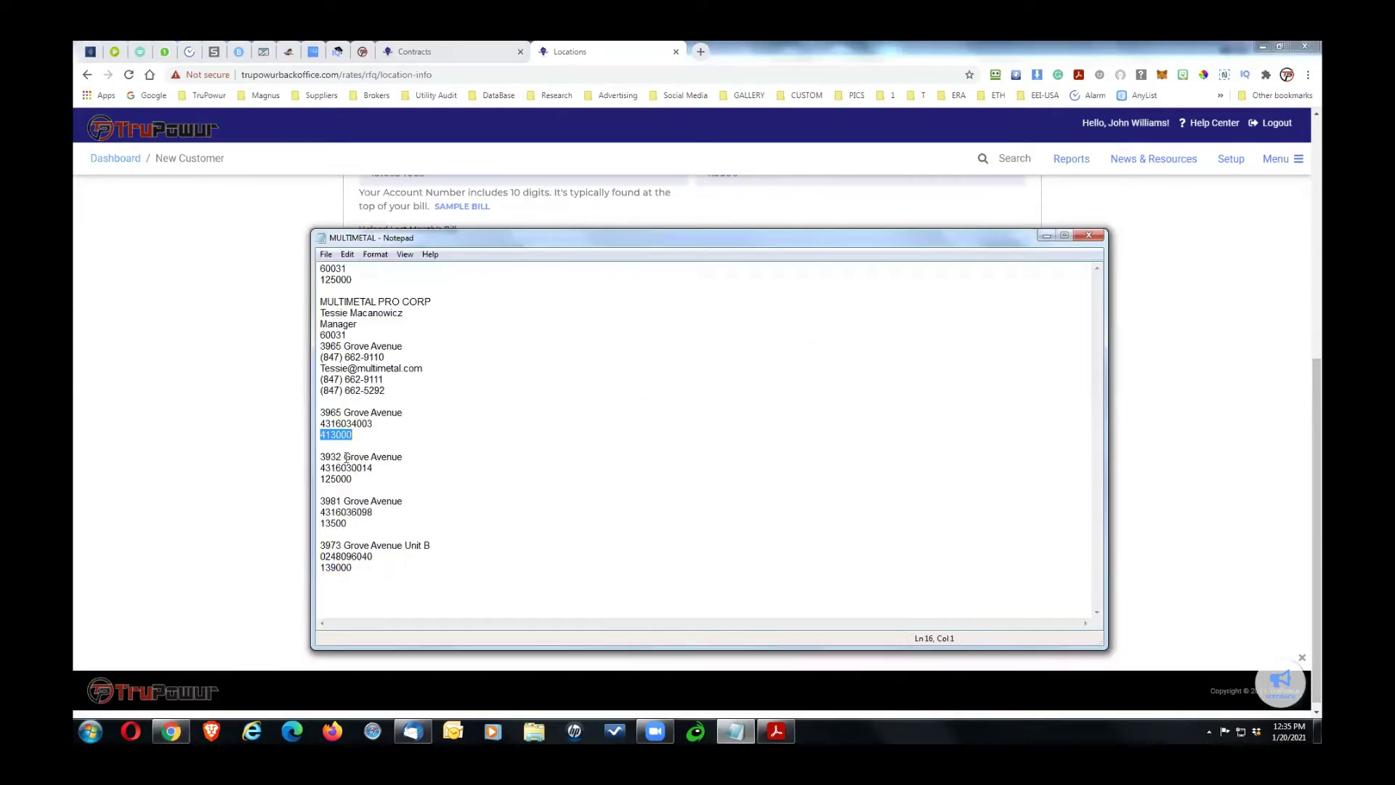
pyautogui.moveTo(340, 455); pyautogui.dragTo(316, 455)
pyautogui.hotkey('alt', 'Tab')
pyautogui.moveTo(389, 432); pyautogui.dragTo(340, 435)
pyautogui.write('413000')
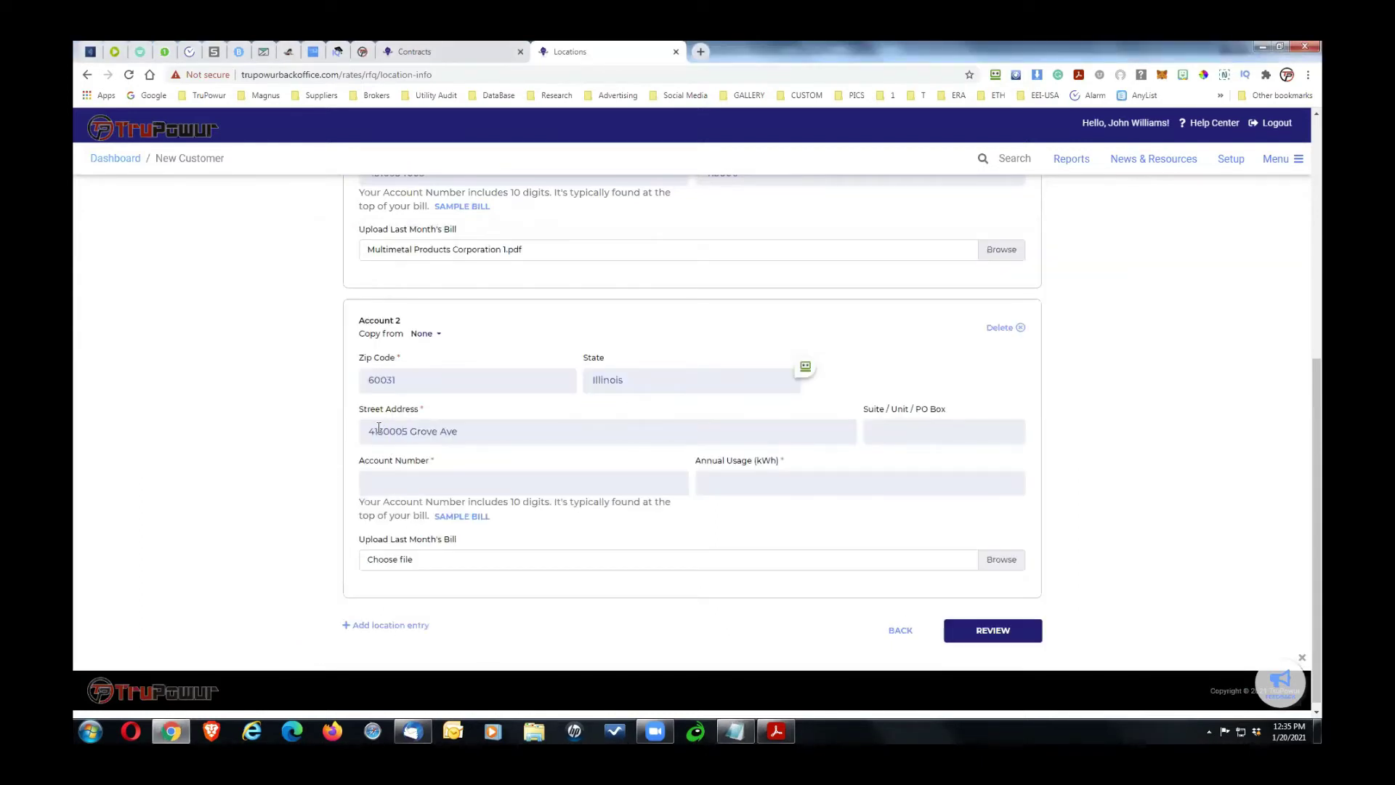
pyautogui.press('BackSpace')
pyautogui.press('BackSpace')
pyautogui.press('BackSpace')
pyautogui.press('BackSpace')
pyautogui.press('BackSpace')
pyautogui.press('BackSpace')
pyautogui.write('396')
pyautogui.press('Delete')
pyautogui.write('2')
# Step: Paste Account 2's account number and 125000 kWh annual usage from the notes
pyautogui.hotkey('alt', 'Tab')
pyautogui.moveTo(373, 469); pyautogui.dragTo(295, 475)
pyautogui.hotkey('ctrl', 'c')
pyautogui.hotkey('alt', 'Tab')
pyautogui.click(398, 476)
pyautogui.hotkey('ctrl', 'v')
pyautogui.hotkey('alt', 'Tab')
pyautogui.click(351, 478)
pyautogui.moveTo(348, 479); pyautogui.dragTo(298, 486)
pyautogui.hotkey('ctrl', 'c')
pyautogui.hotkey('alt', 'Tab')
pyautogui.click(708, 485)
pyautogui.hotkey('ctrl', 'v')
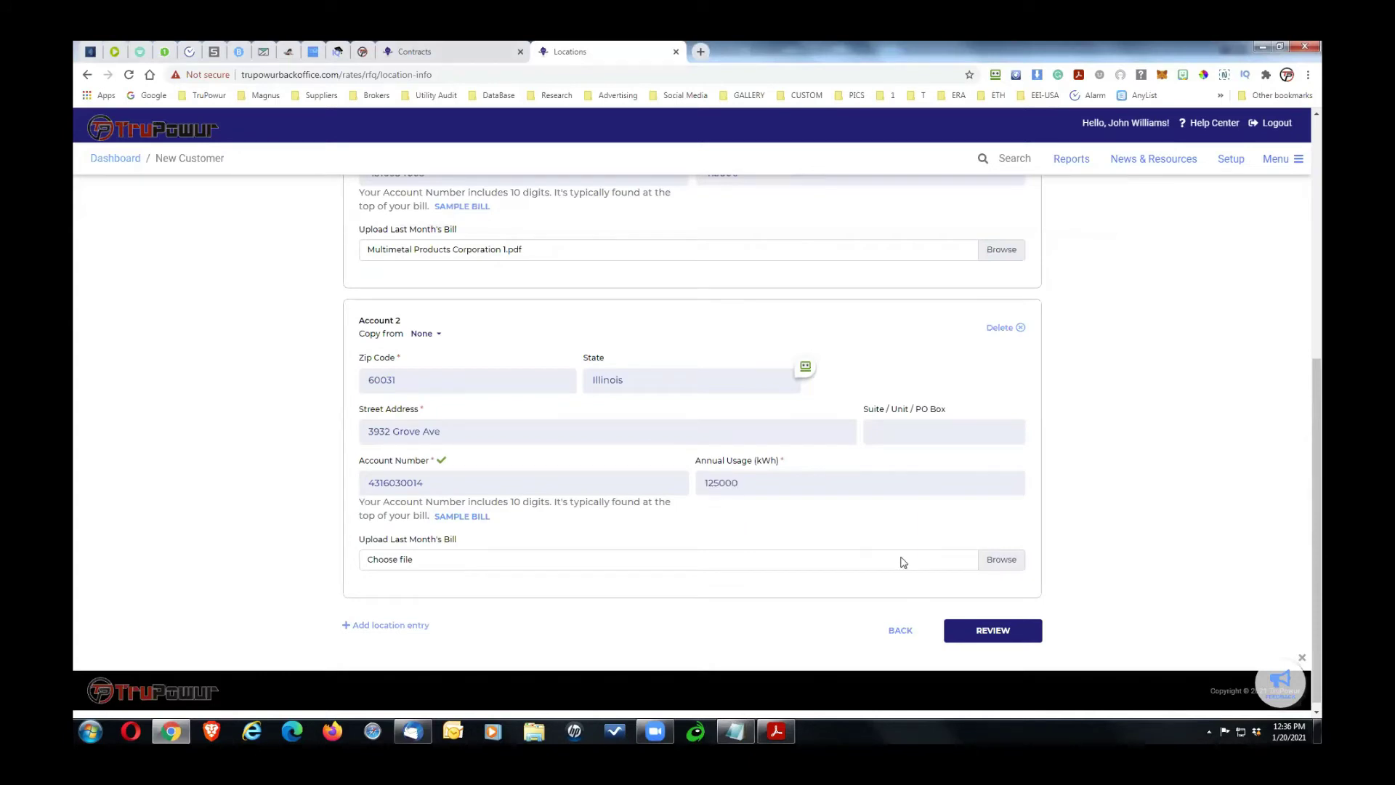
# Step: Attach Multimetal Products Corporation 2.pdf as Account 2's bill
pyautogui.click(991, 560)
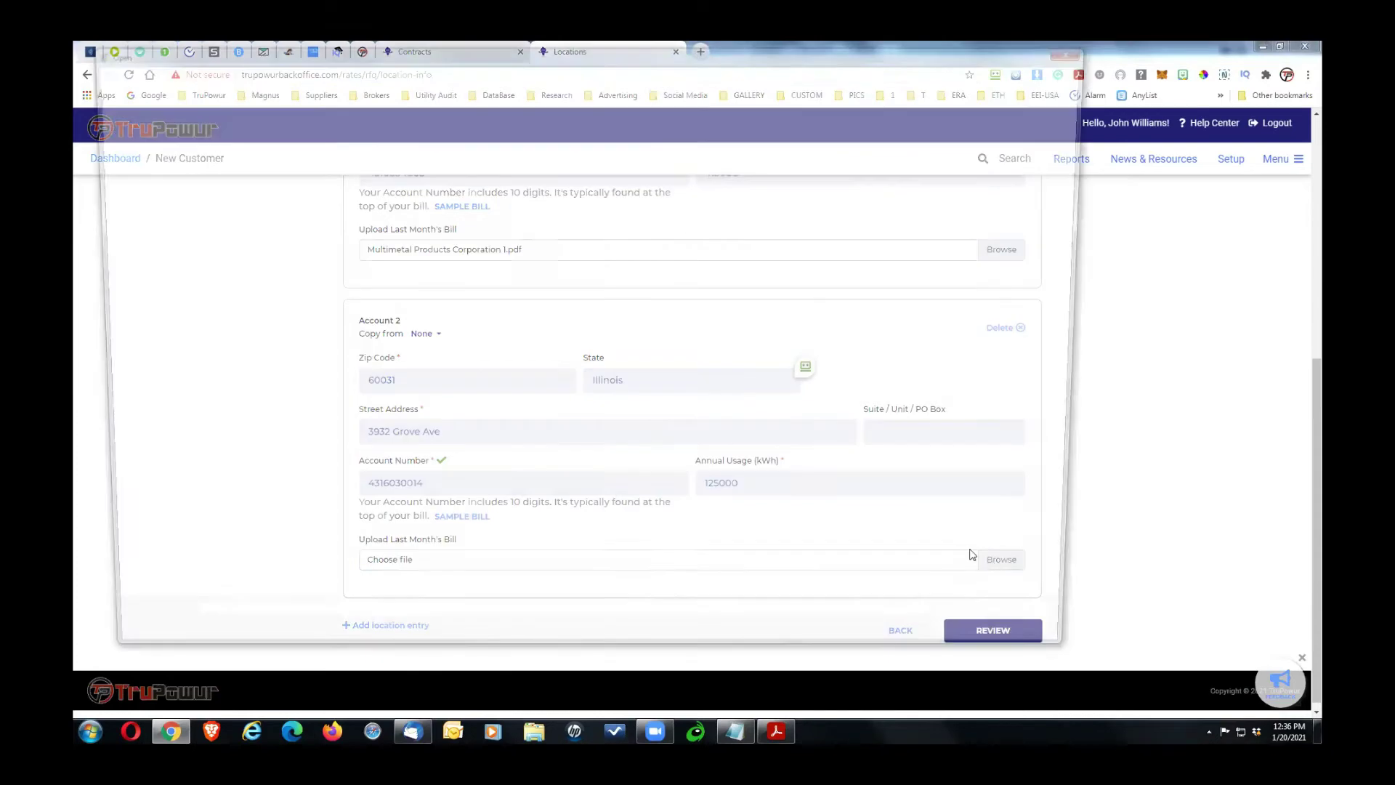
pyautogui.doubleClick(320, 157)
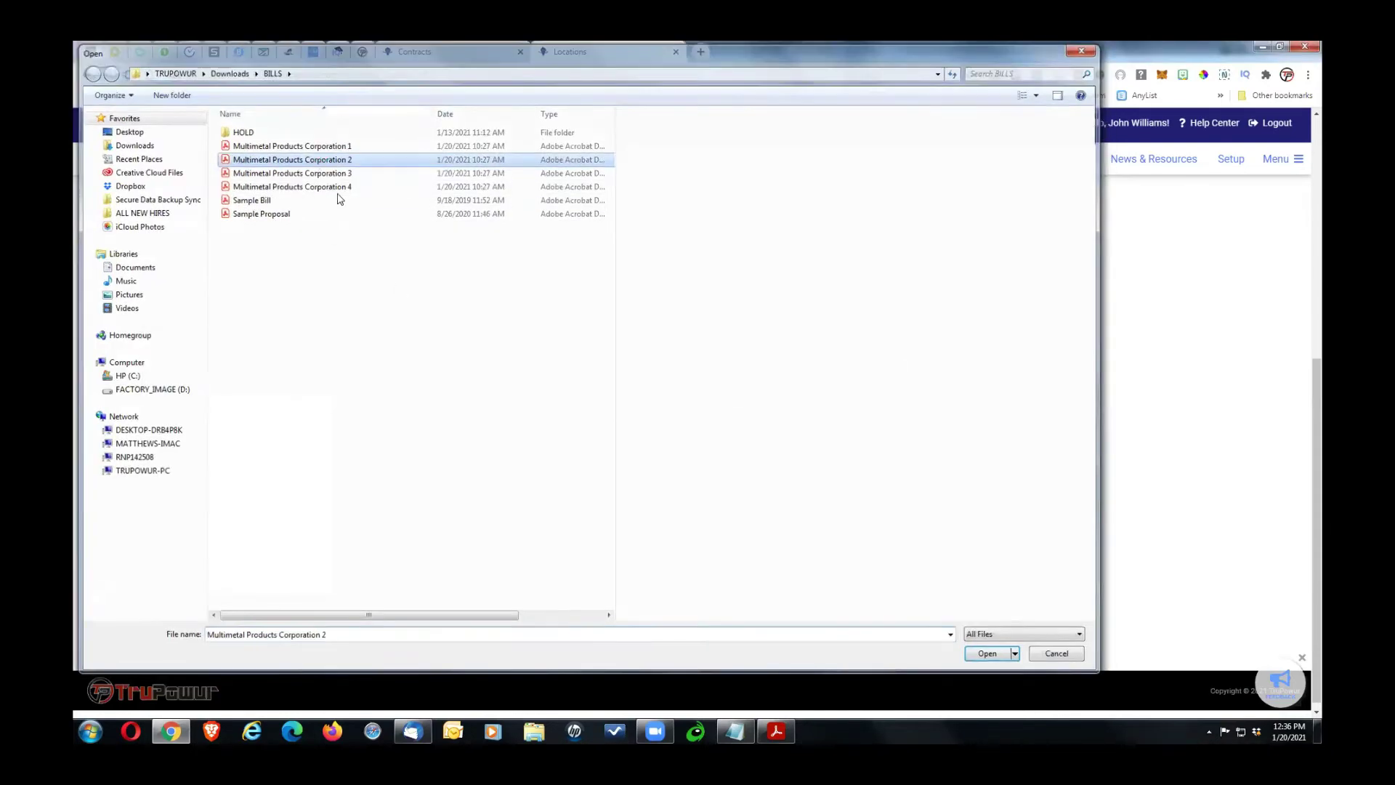
pyautogui.scroll(-1, 1308, 443)
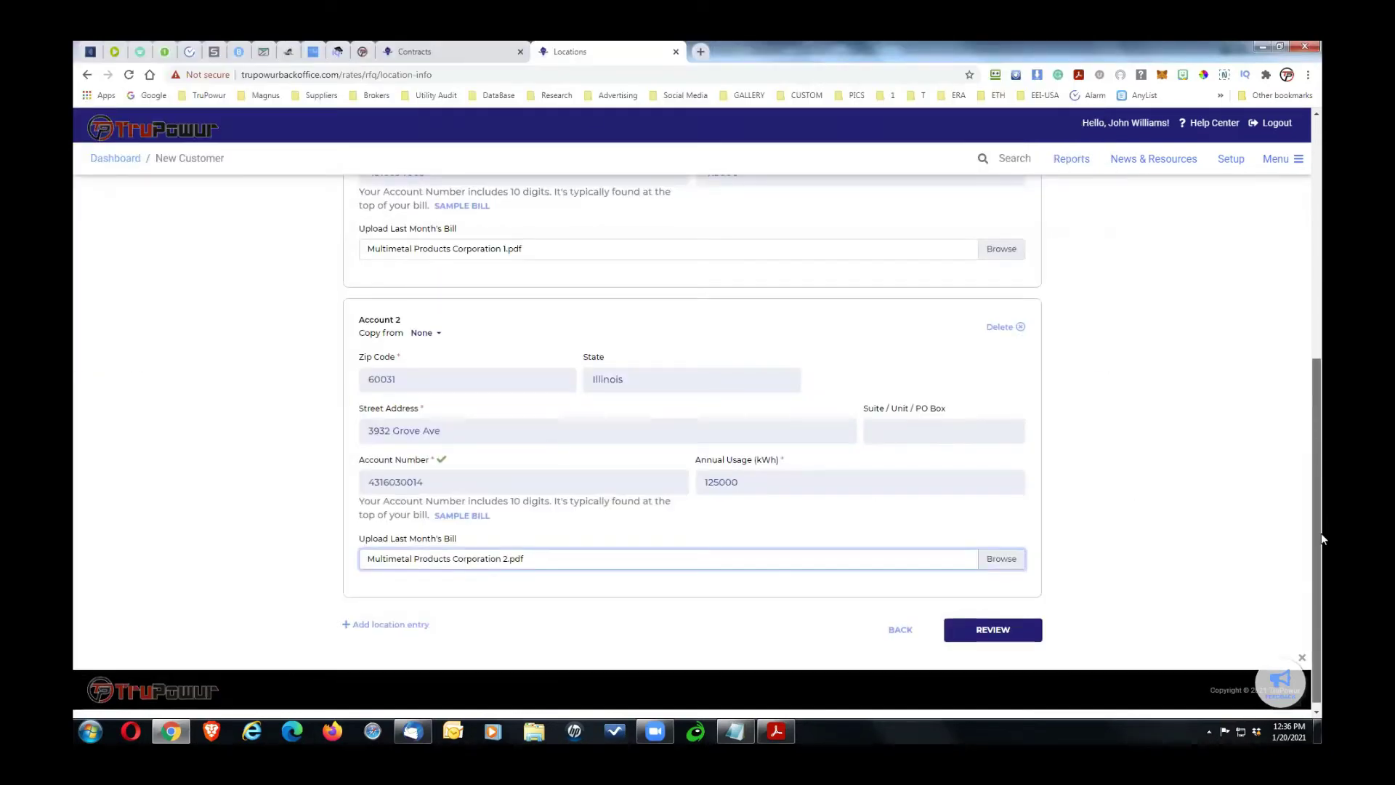
pyautogui.click(405, 618)
pyautogui.scroll(-4, 1319, 387)
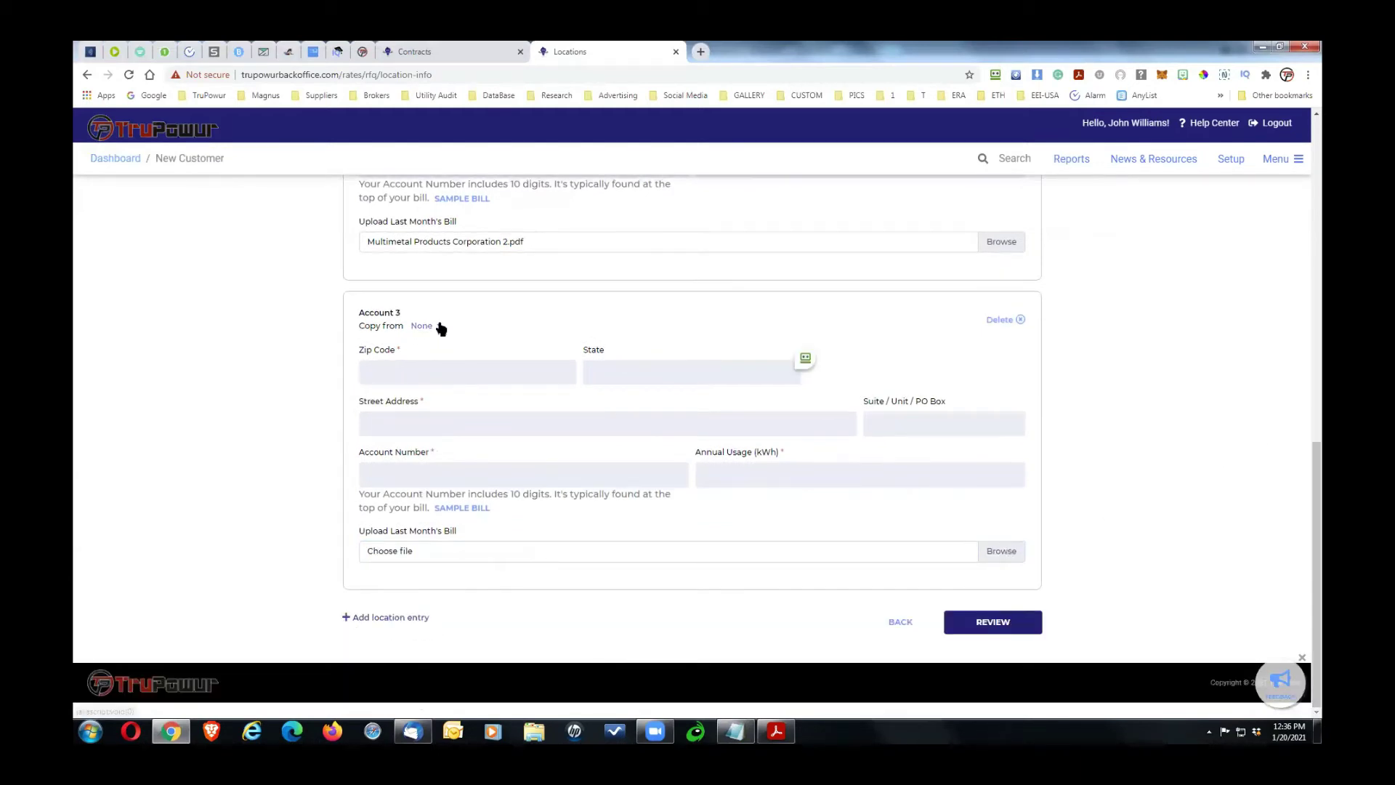
pyautogui.click(437, 326)
pyautogui.click(420, 367)
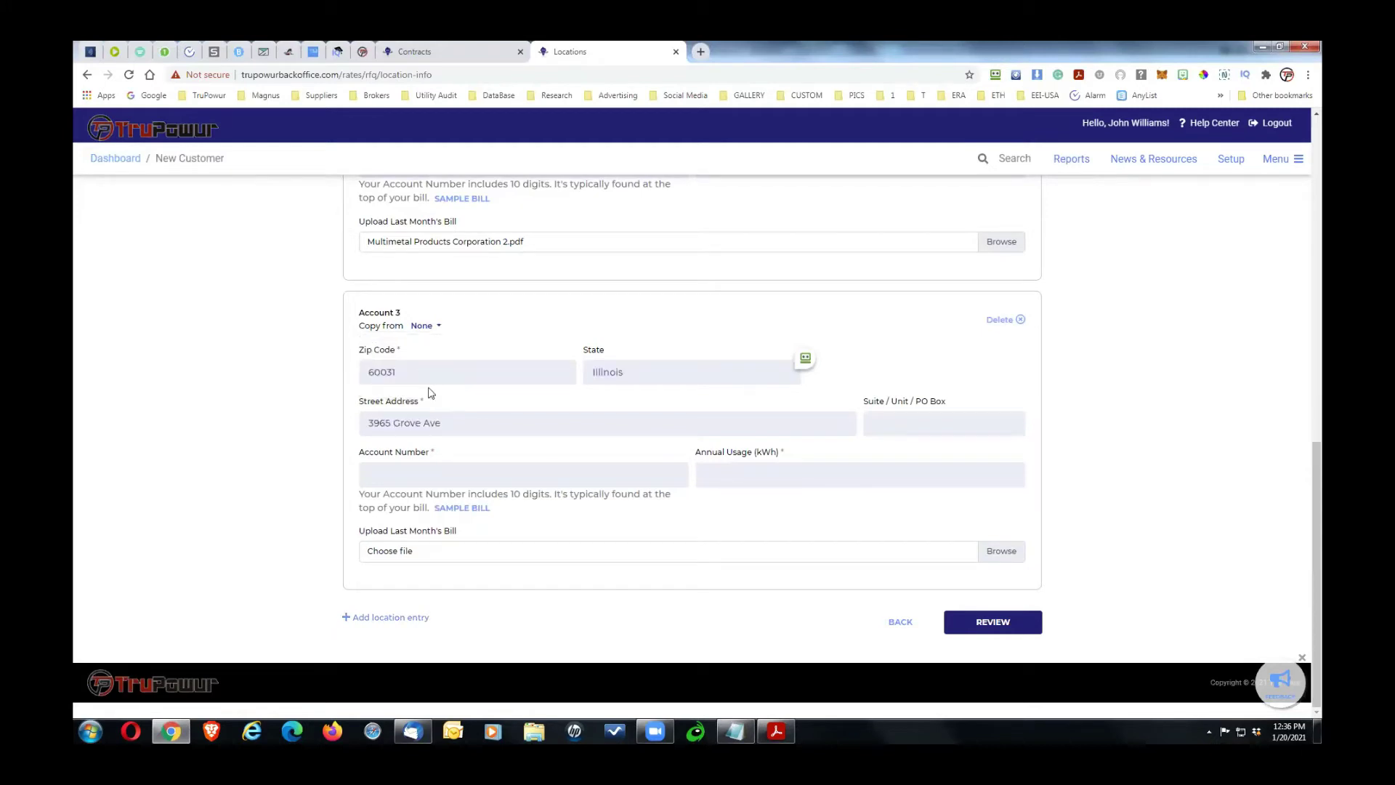
pyautogui.hotkey('alt', 'Tab')
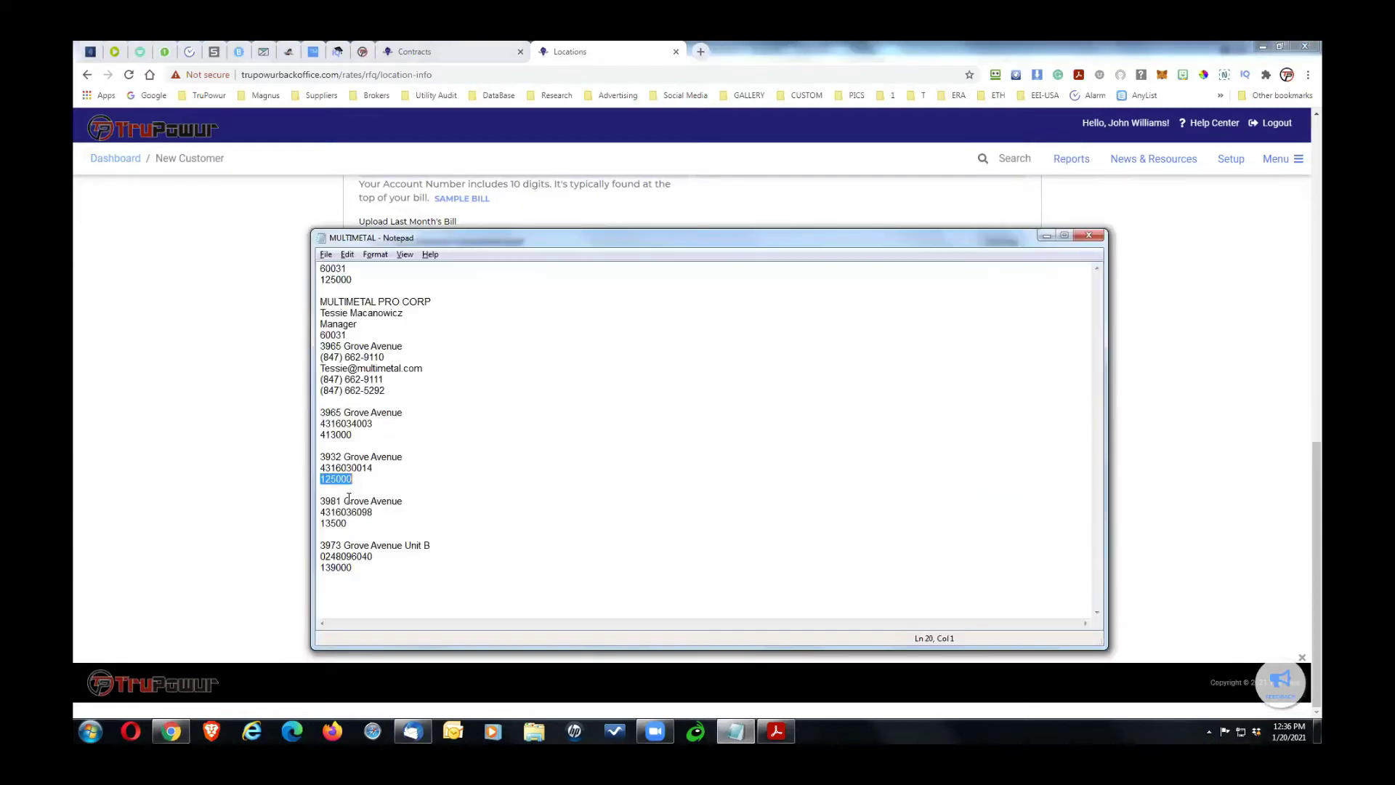
pyautogui.hotkey('alt', 'Tab')
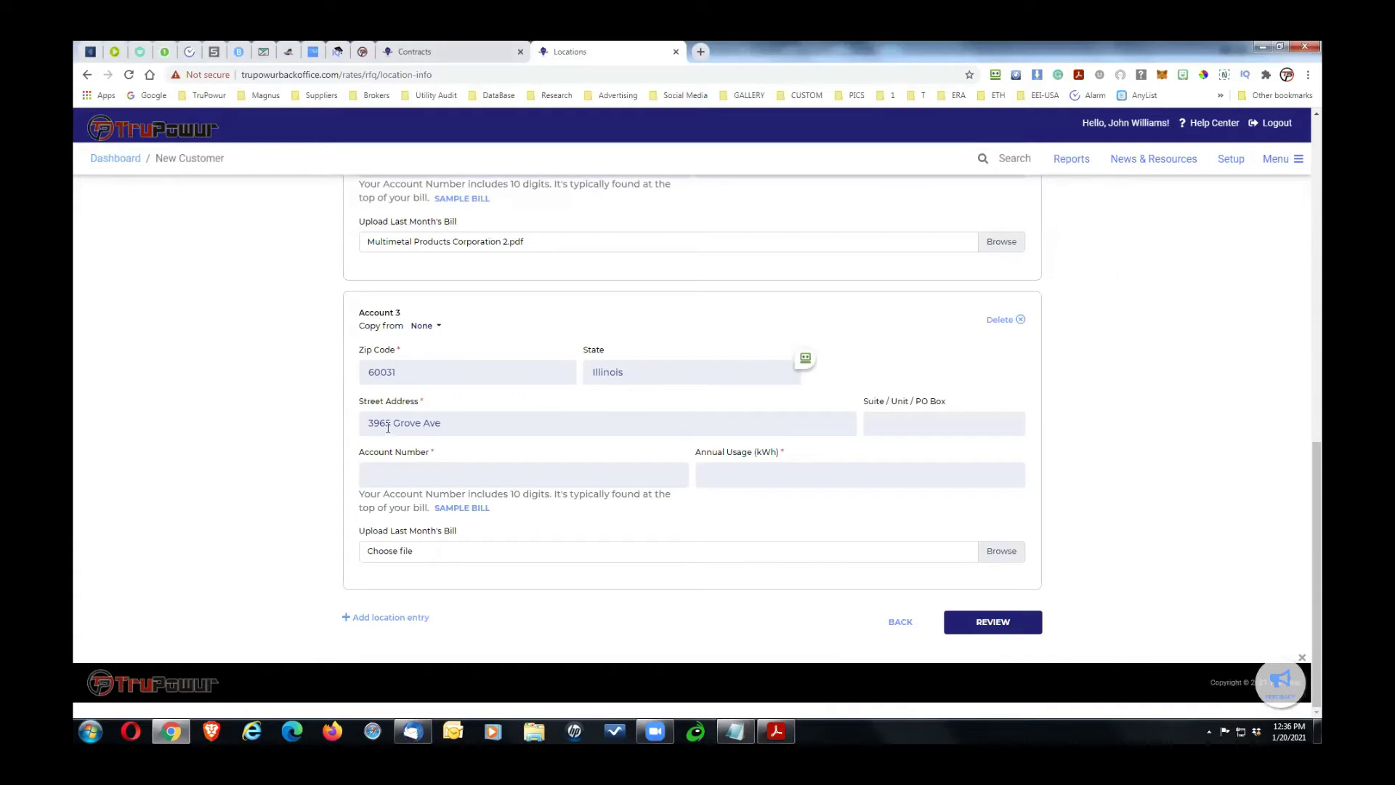
pyautogui.doubleClick(389, 423)
# Step: Enter Account 3's account number and 13500 kWh annual usage from the notes
pyautogui.hotkey('alt', 'Tab')
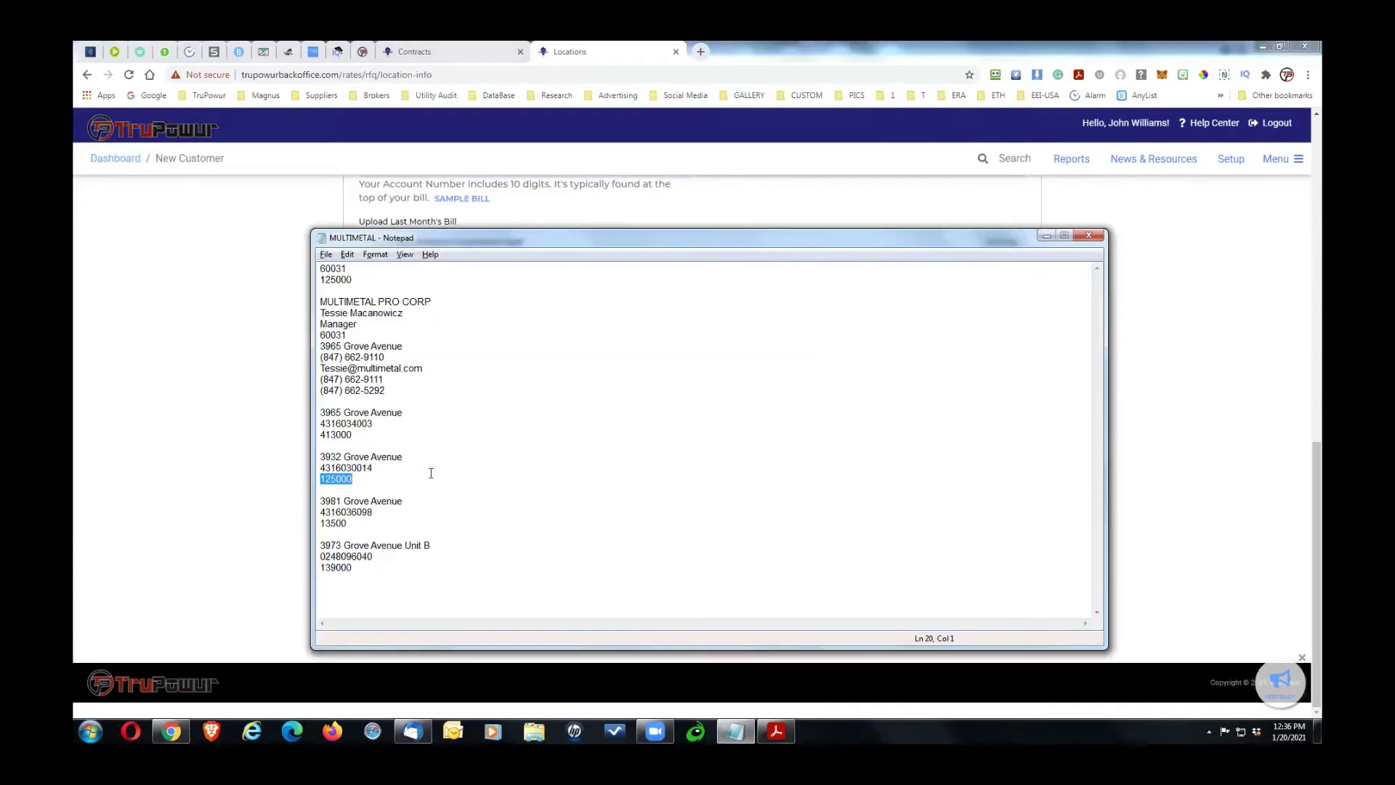
pyautogui.moveTo(388, 512); pyautogui.dragTo(288, 512)
pyautogui.hotkey('alt', 'Tab')
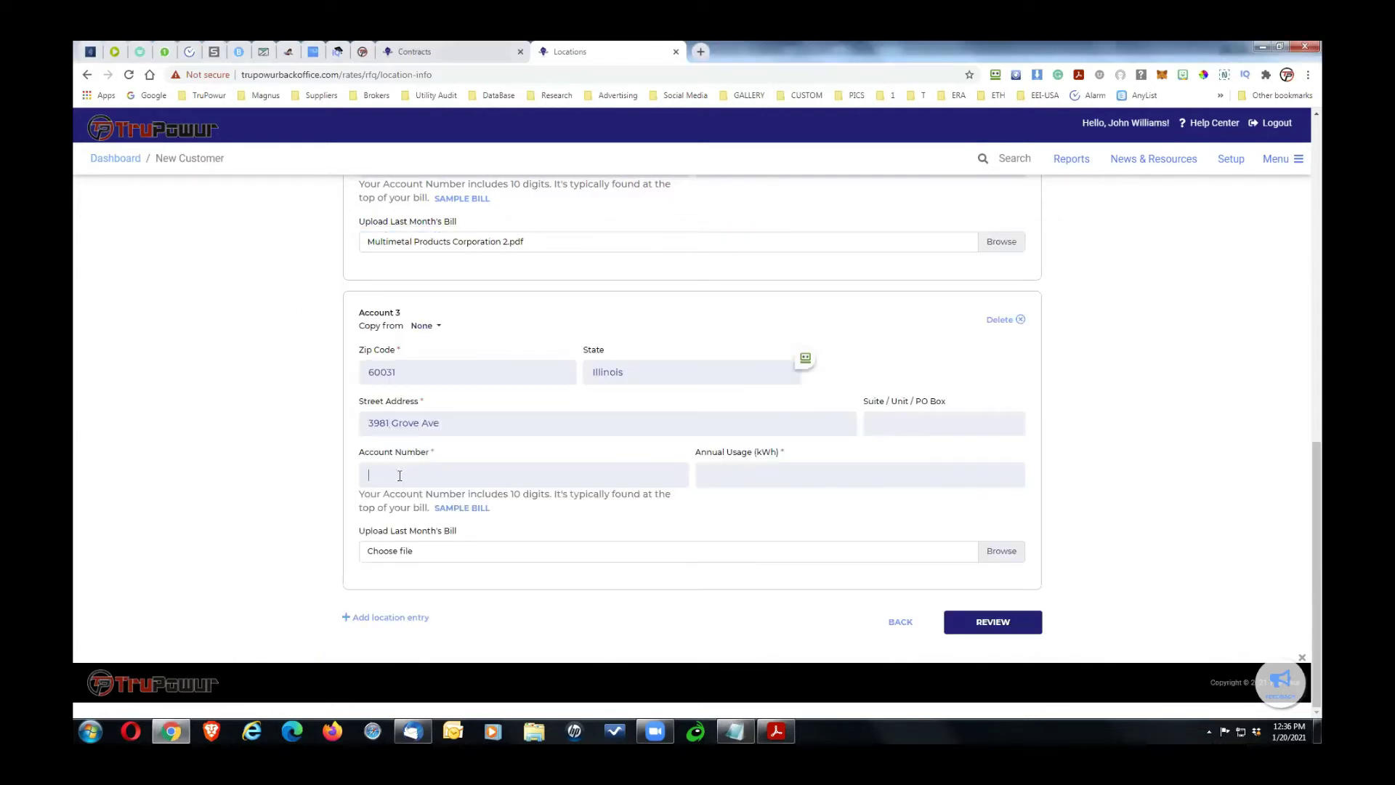
pyautogui.hotkey('alt', 'Tab')
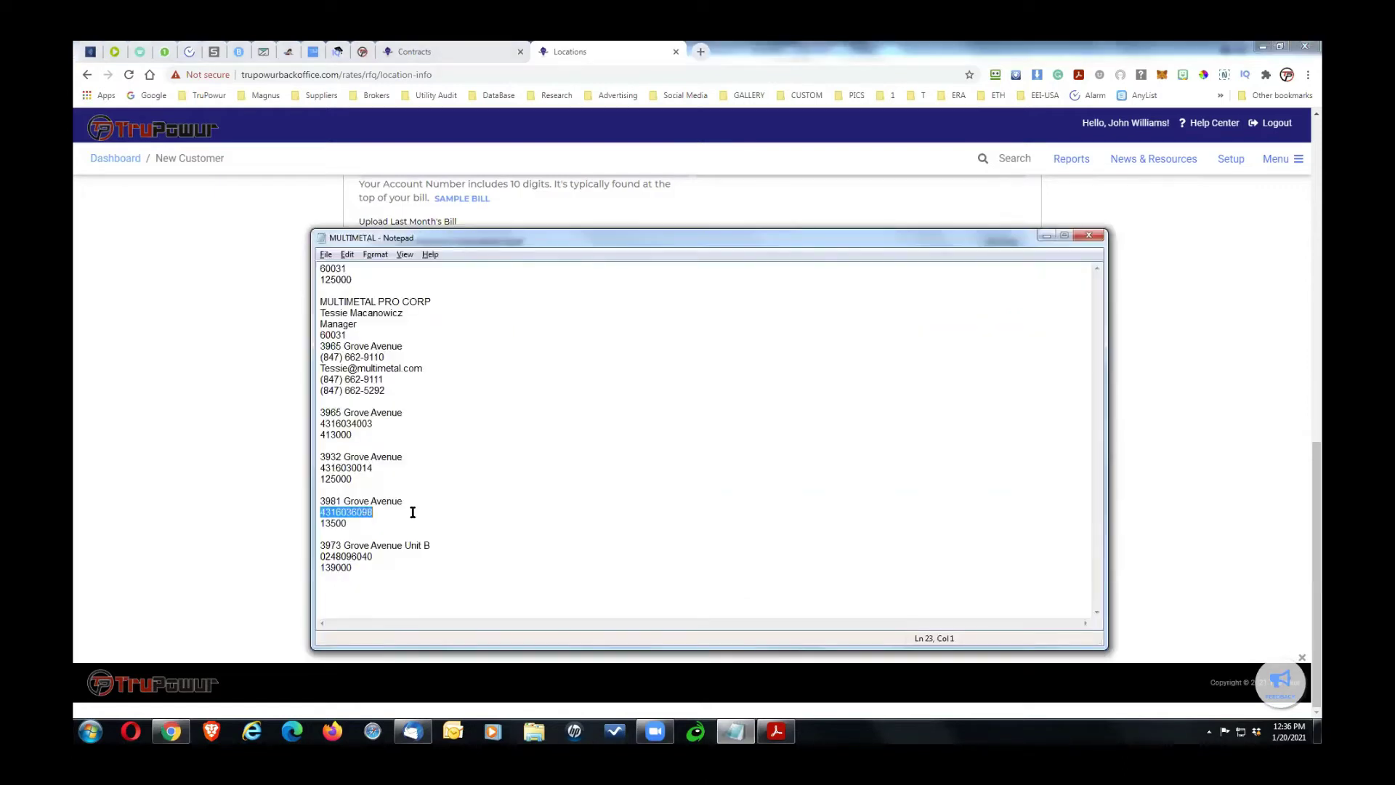
pyautogui.moveTo(349, 523); pyautogui.dragTo(307, 523)
pyautogui.hotkey('alt', 'Tab')
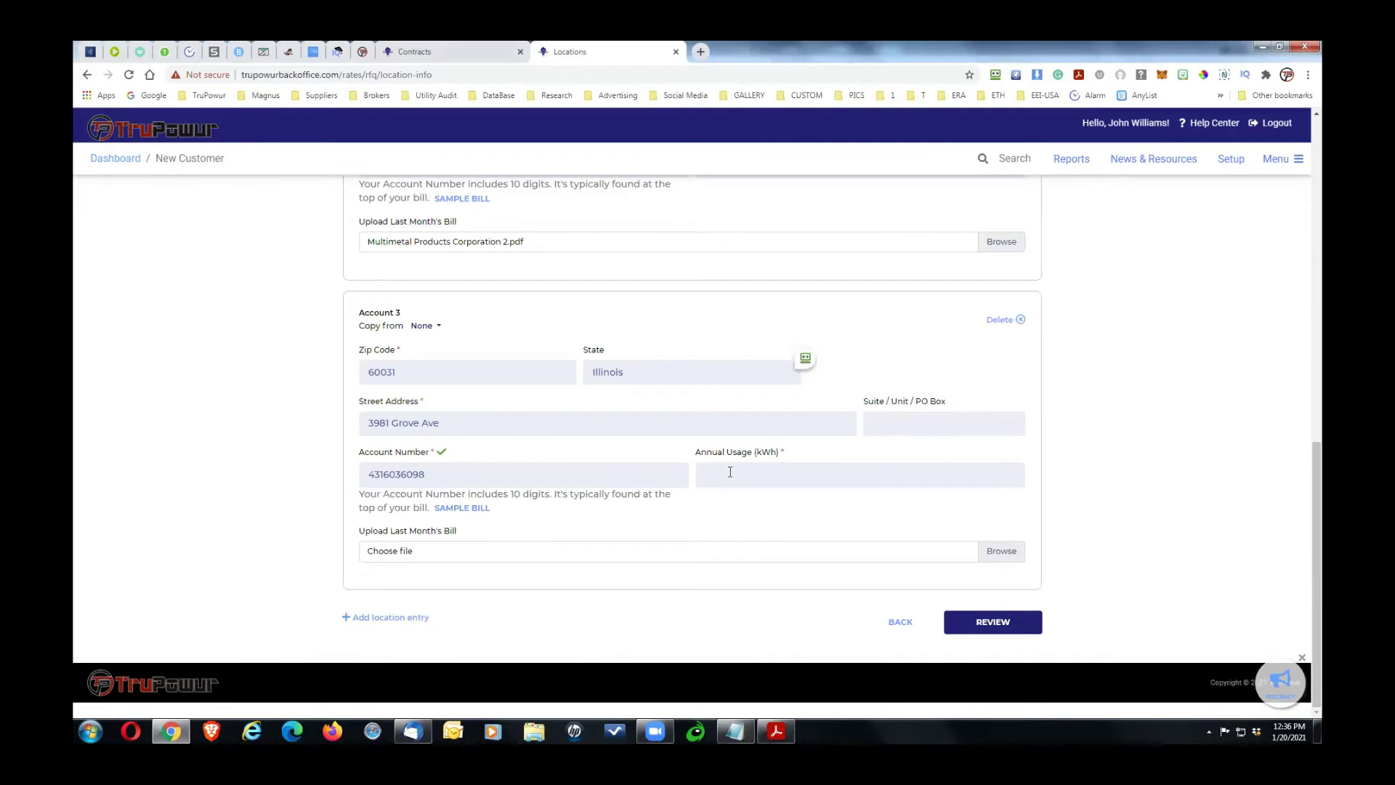
pyautogui.click(730, 470)
pyautogui.write('13500')
# Step: Attach Multimetal Products Corporation 3.pdf as Account 3's bill
pyautogui.hotkey('alt', 'Tab')
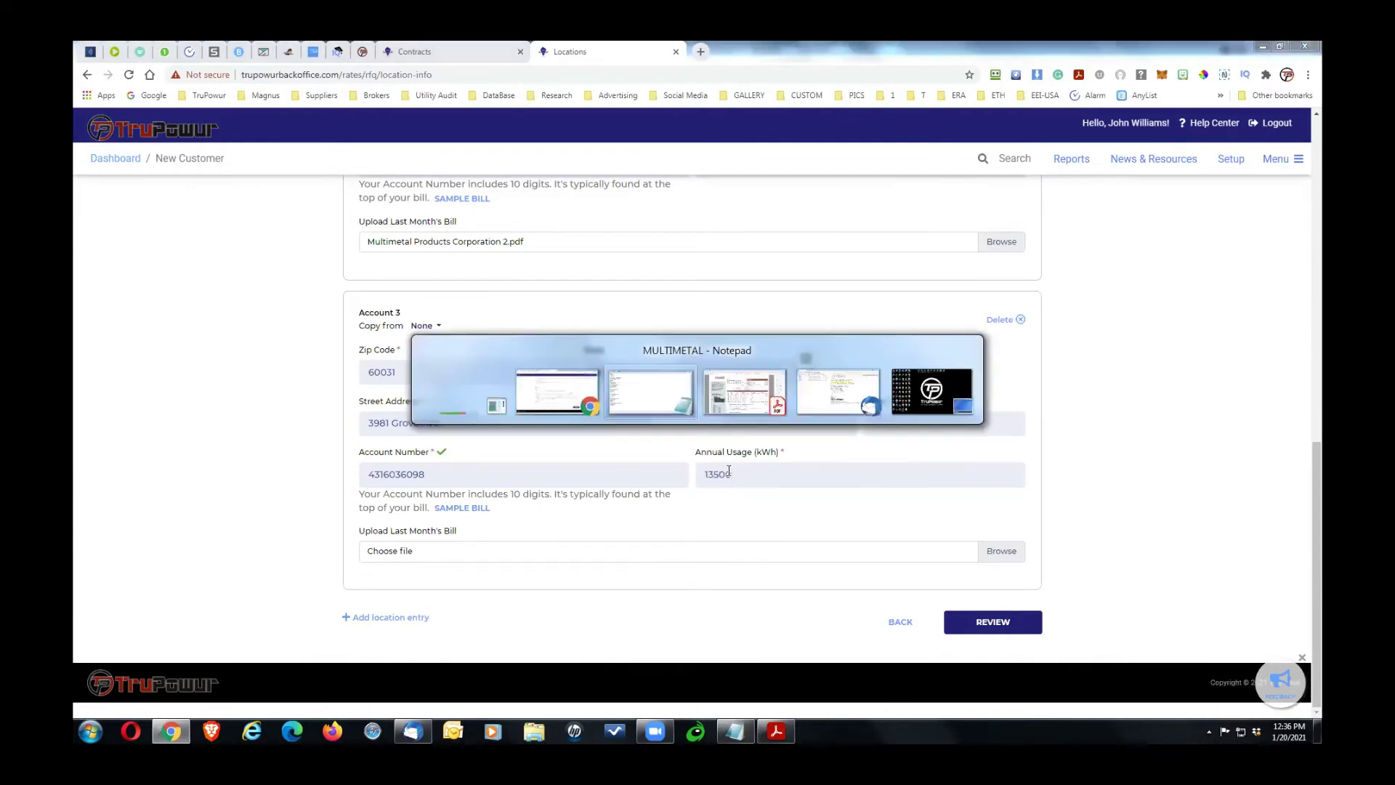
pyautogui.hotkey('alt', 'Tab')
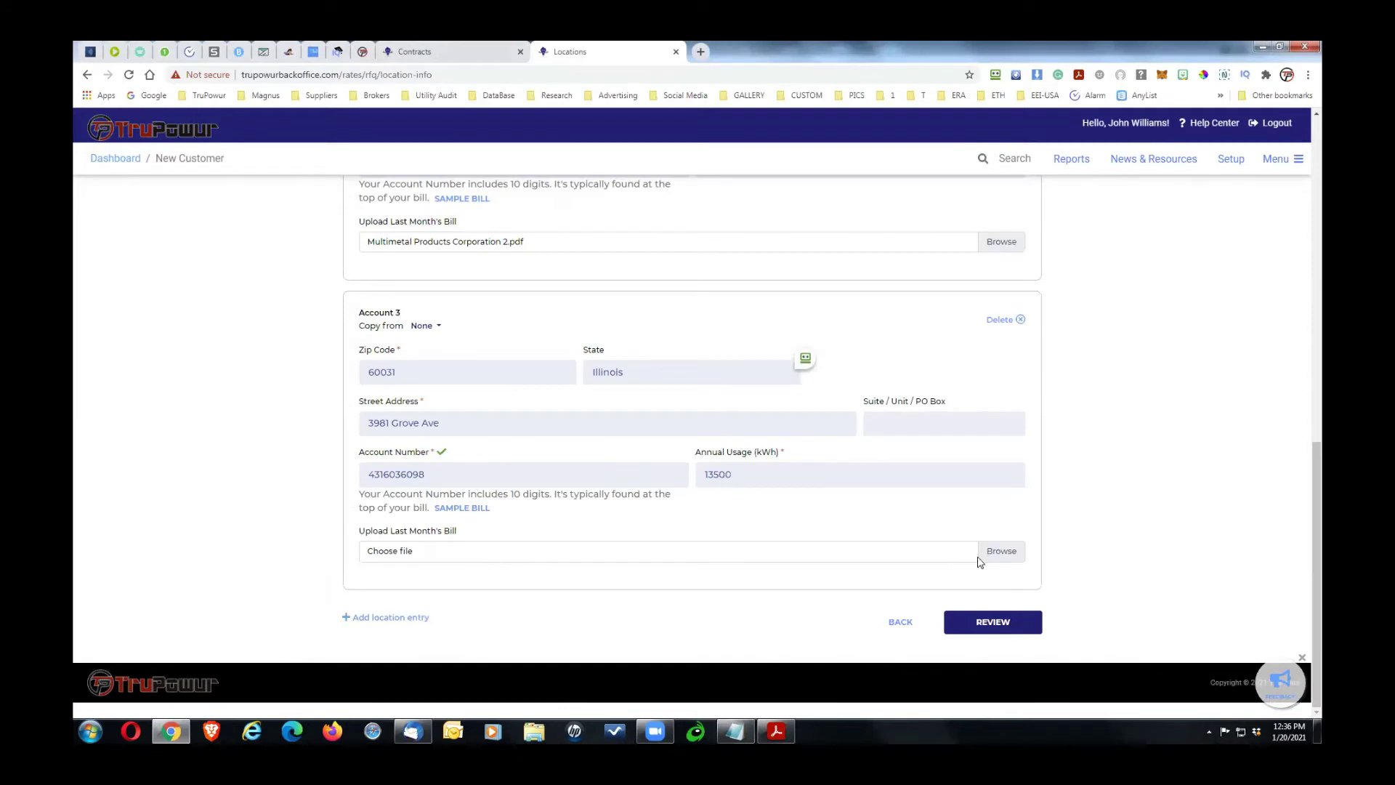
pyautogui.click(1001, 553)
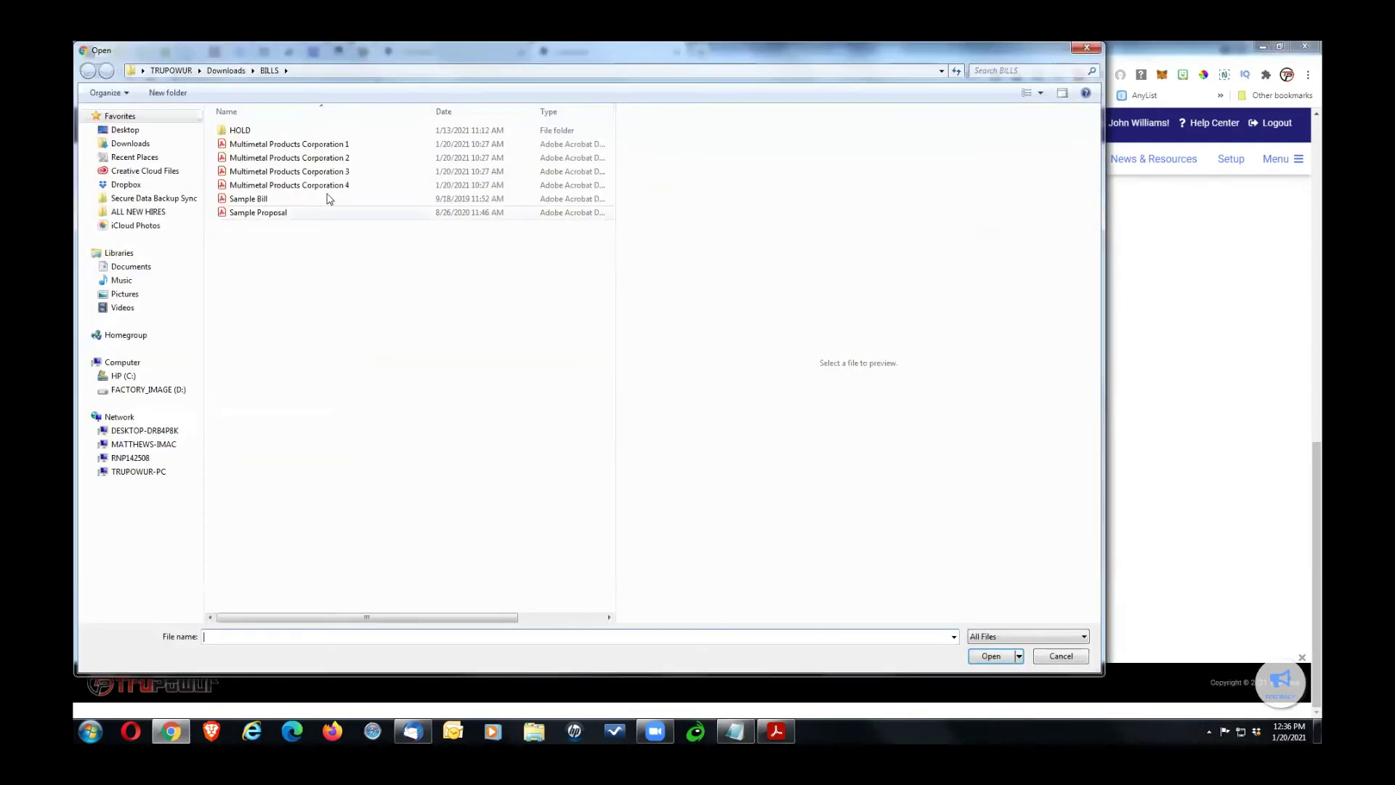
pyautogui.doubleClick(330, 172)
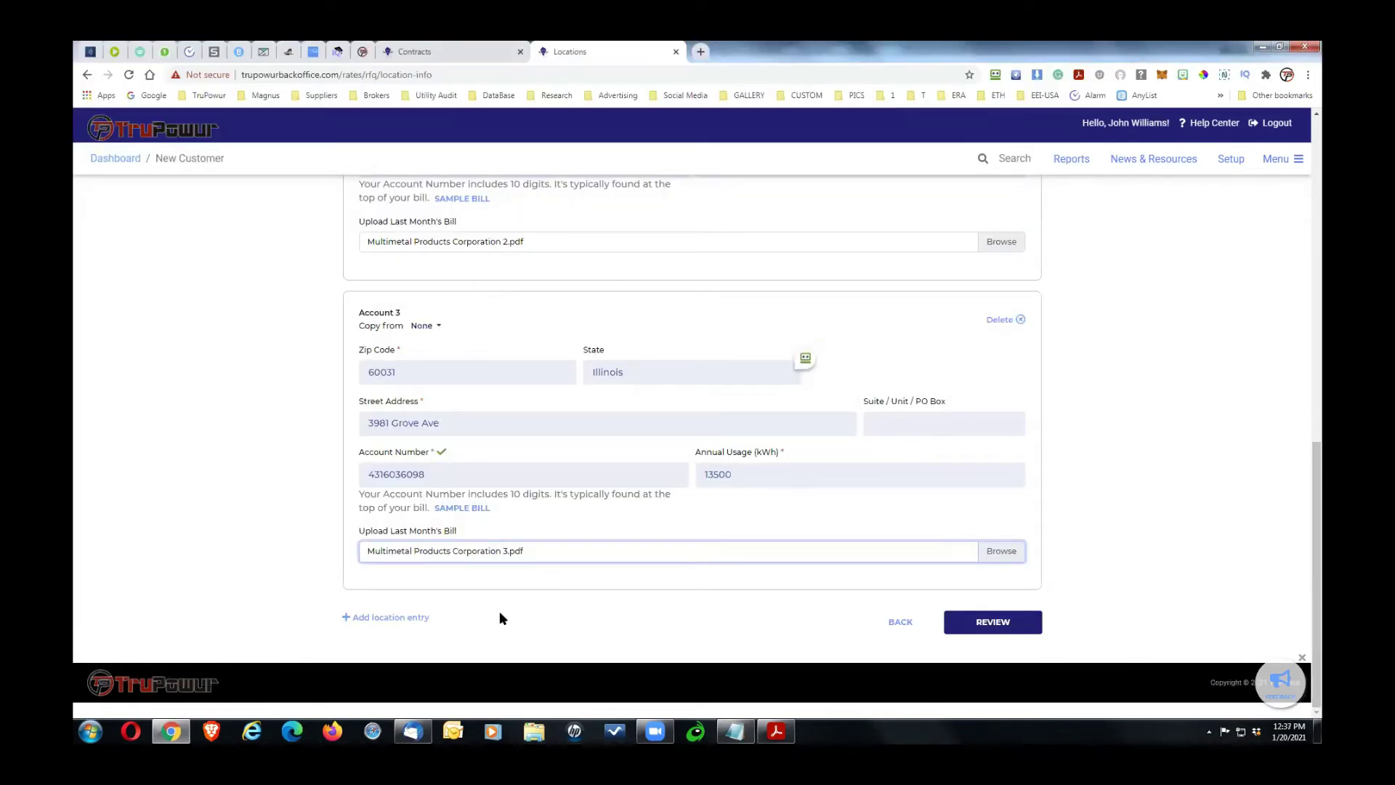
# Step: Add a fourth location entry, Account 4
pyautogui.click(401, 617)
pyautogui.moveTo(1318, 459); pyautogui.dragTo(1321, 614)
pyautogui.hotkey('alt', 'Tab')
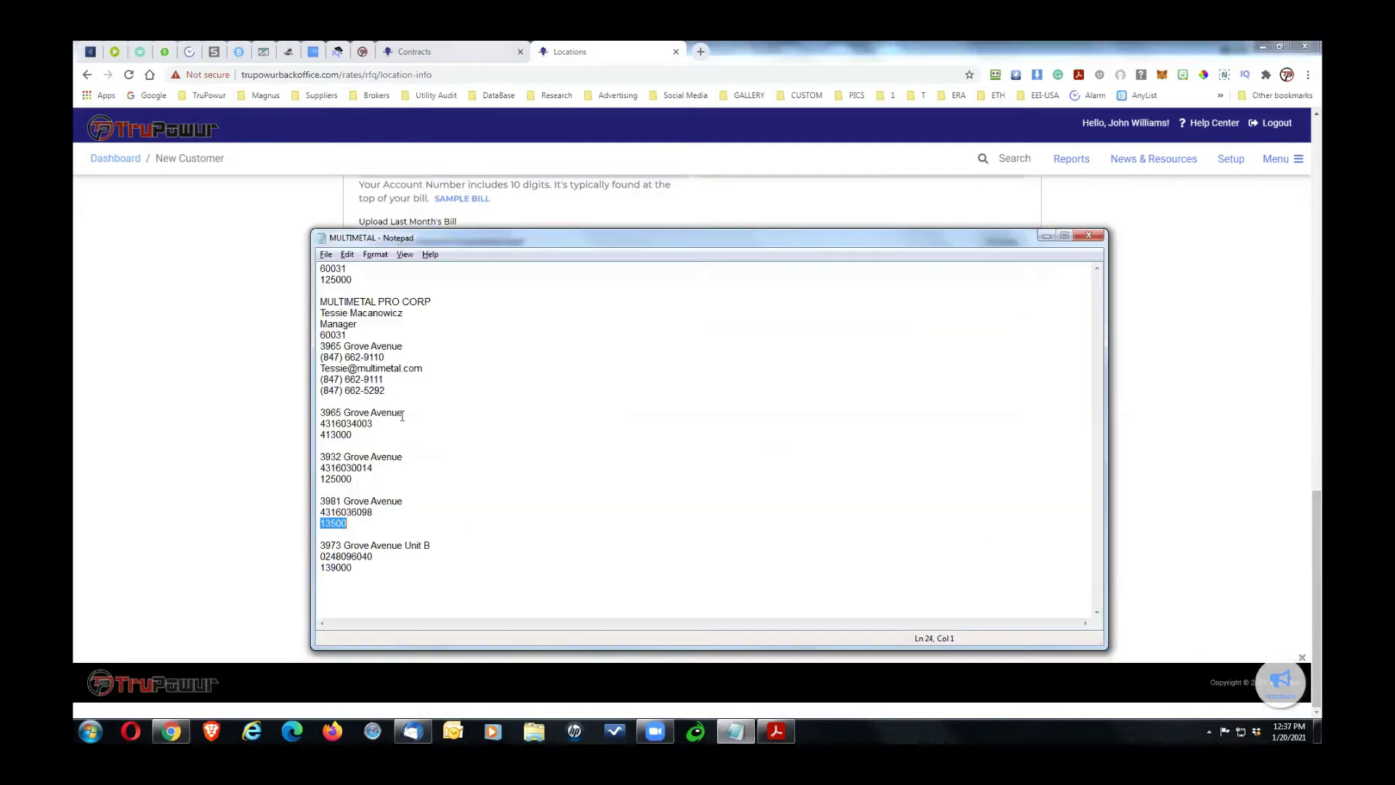
pyautogui.hotkey('alt', 'Tab')
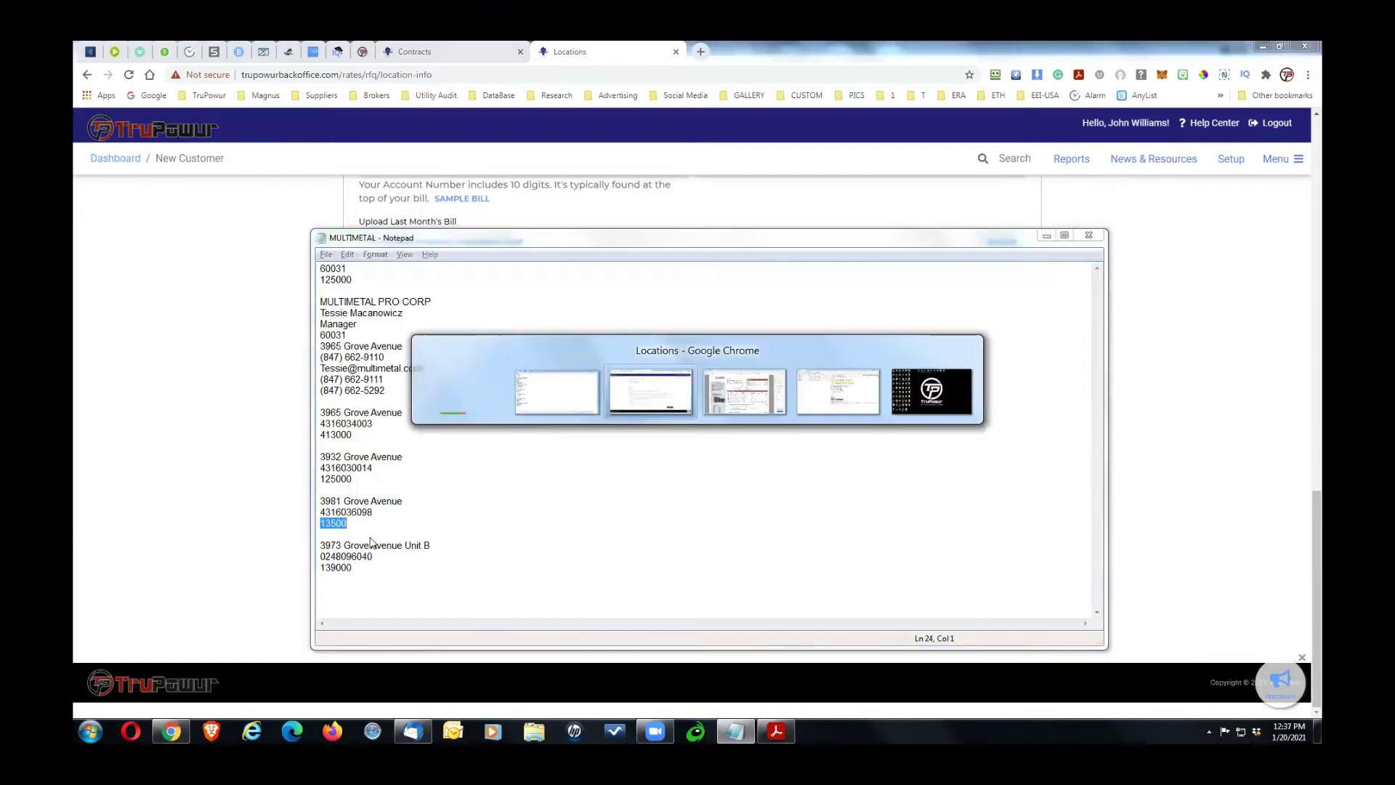
pyautogui.hotkey('alt', 'Tab')
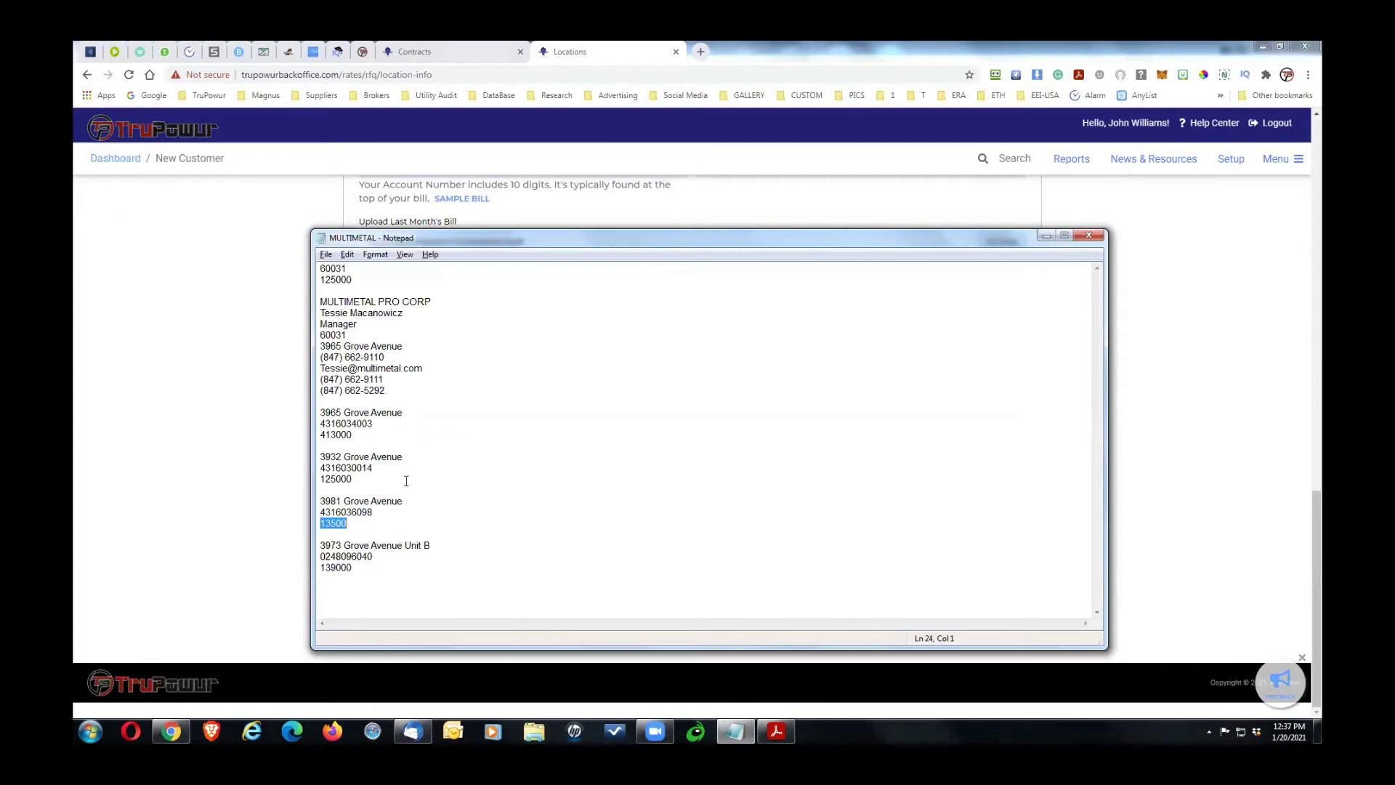
pyautogui.hotkey('alt', 'Tab')
pyautogui.click(438, 327)
pyautogui.click(417, 361)
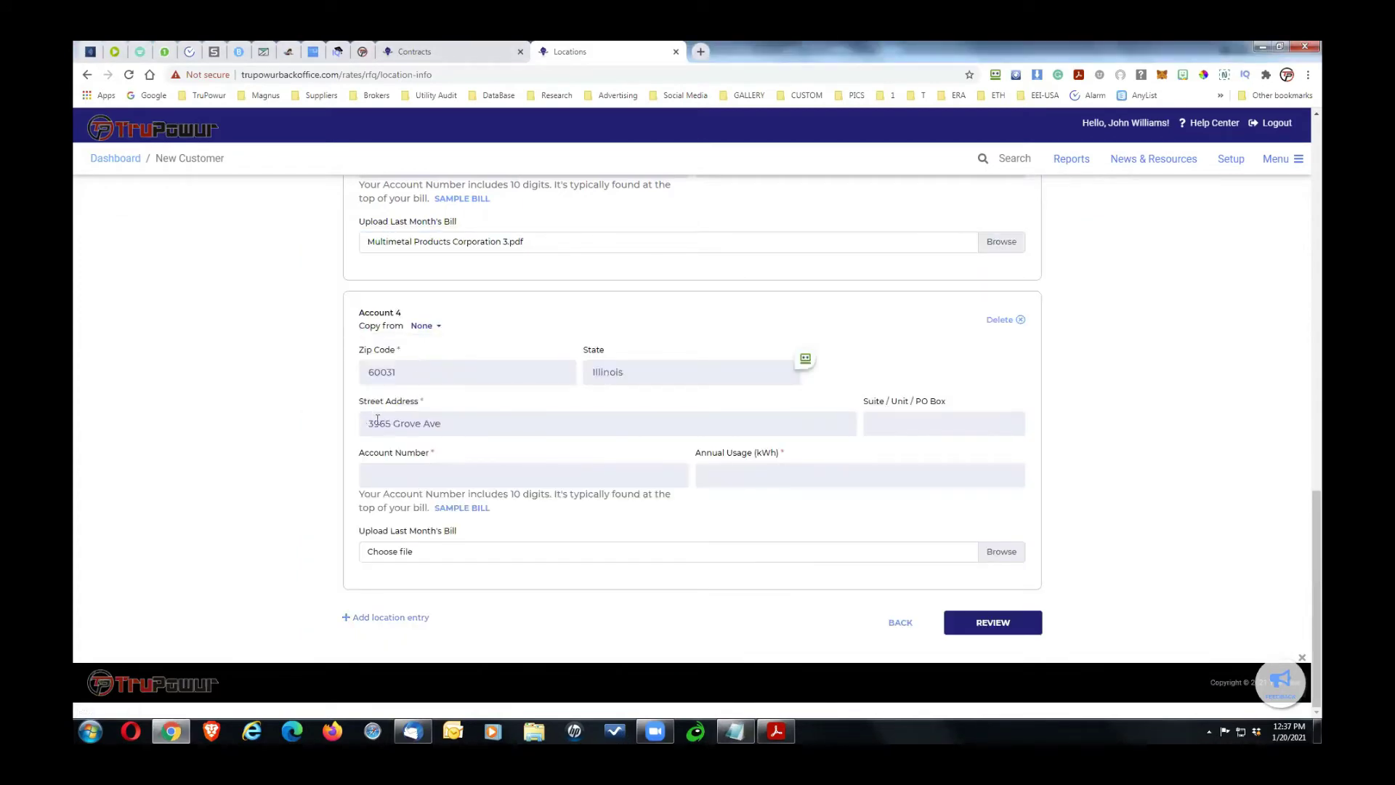
pyautogui.write('73')
pyautogui.press('Delete')
pyautogui.press('Delete')
pyautogui.hotkey('alt', 'Tab')
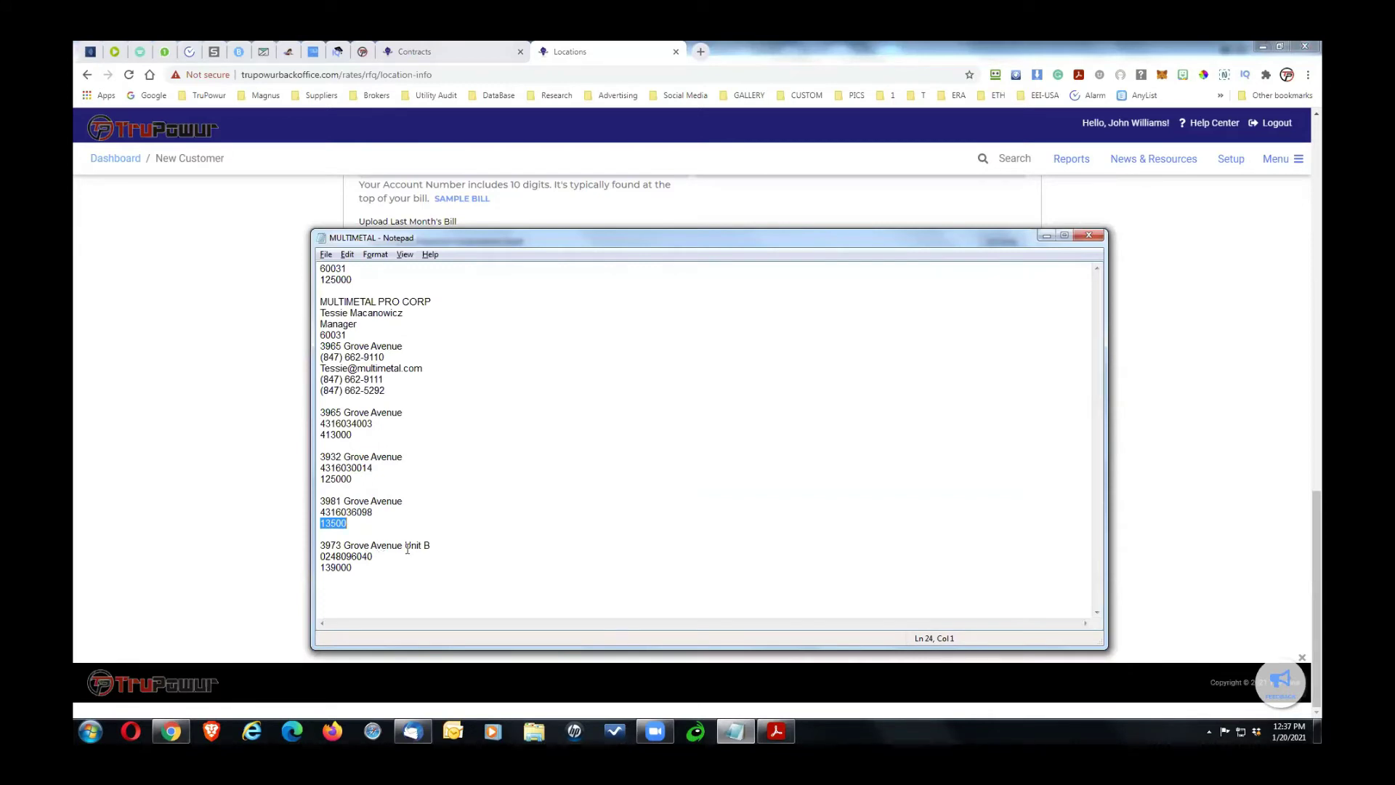
pyautogui.moveTo(405, 545); pyautogui.dragTo(451, 542)
pyautogui.hotkey('ctrl', 'c')
pyautogui.hotkey('alt', 'Tab')
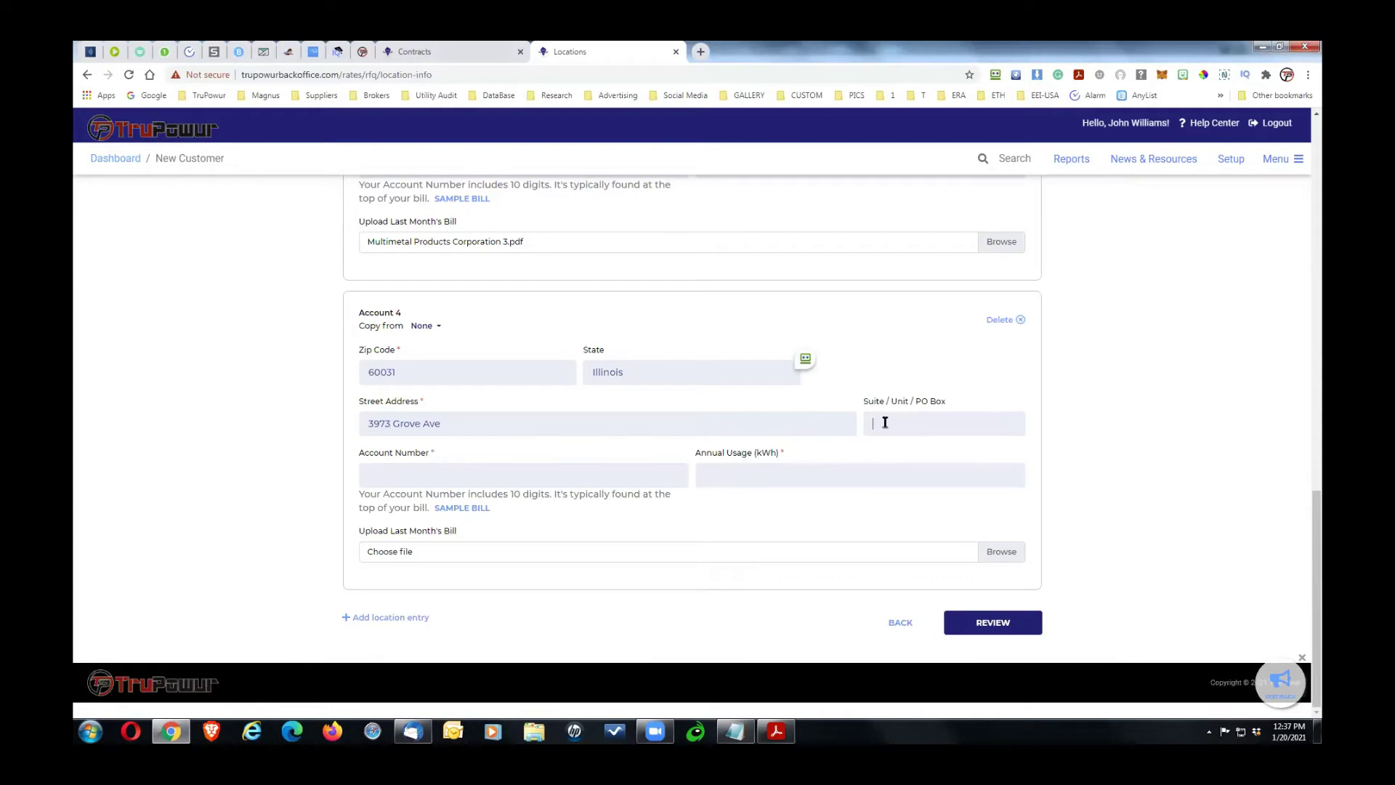
pyautogui.hotkey('ctrl', 'v')
# Step: Enter Account 4's account number and 139000 kWh usage, and attach Multimetal Products Corporation 4.pdf
pyautogui.hotkey('alt', 'Tab')
pyautogui.moveTo(378, 556); pyautogui.dragTo(275, 560)
pyautogui.hotkey('ctrl', 'c')
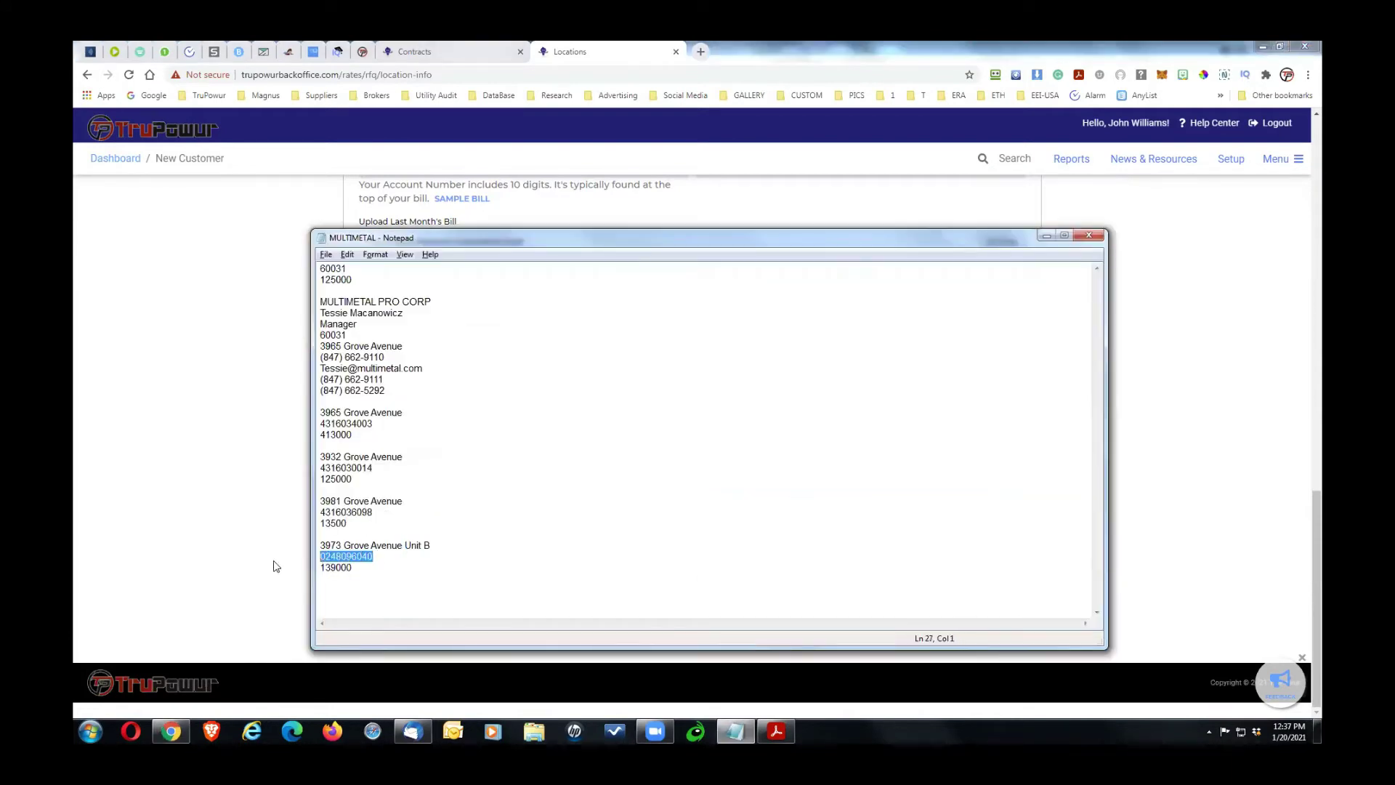
pyautogui.hotkey('alt', 'Tab')
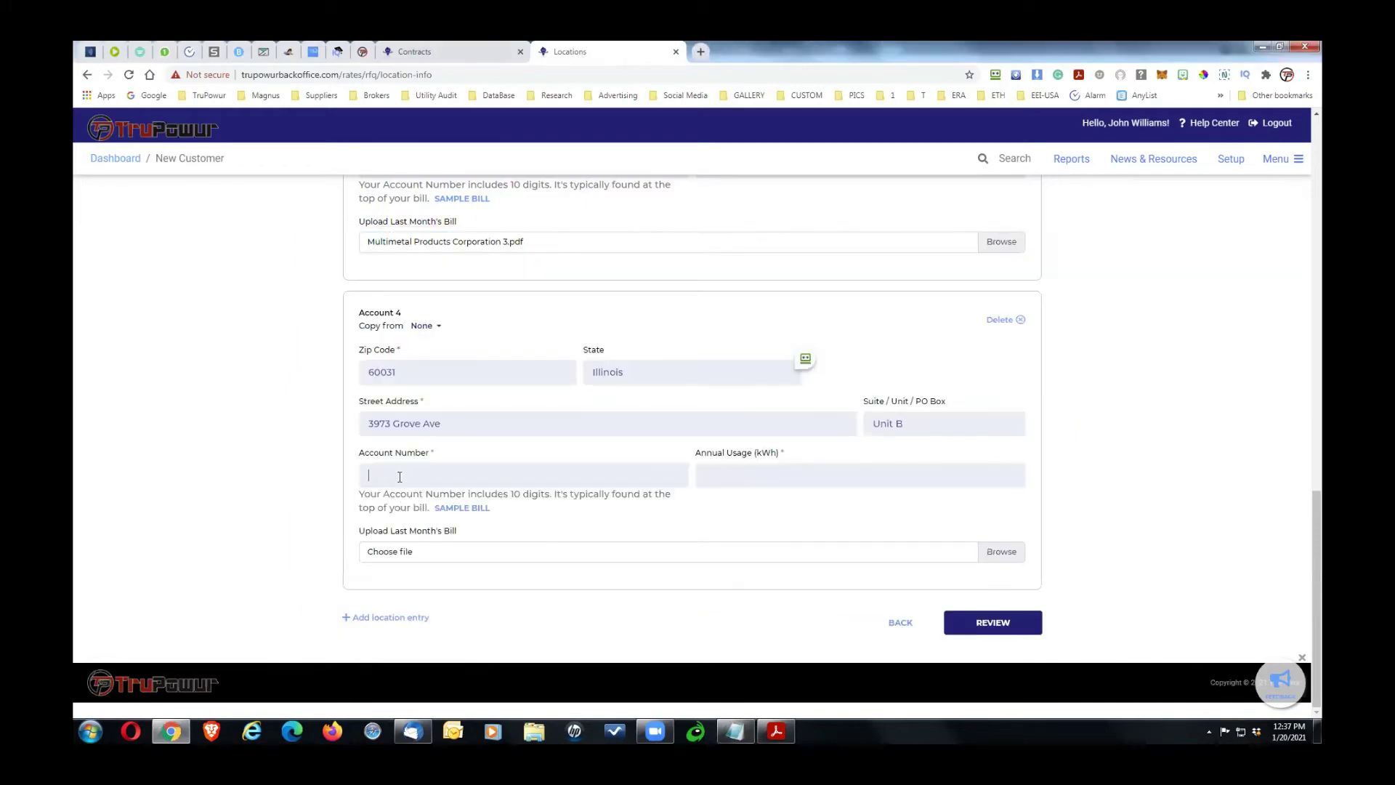
pyautogui.click(399, 477)
pyautogui.hotkey('ctrl', 'v')
pyautogui.hotkey('alt', 'Tab')
pyautogui.moveTo(355, 568); pyautogui.dragTo(282, 573)
pyautogui.hotkey('ctrl', 'c')
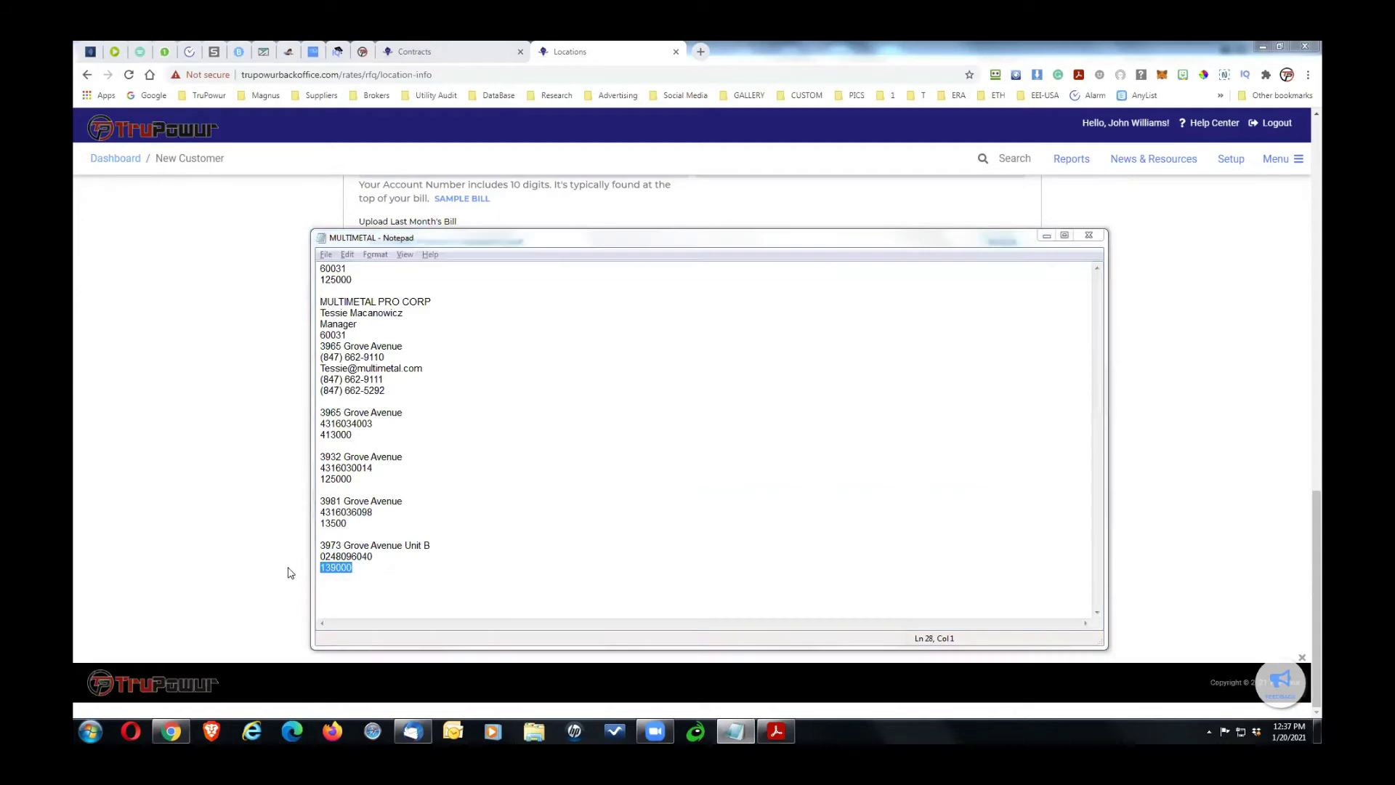
pyautogui.hotkey('alt', 'Tab')
pyautogui.click(728, 480)
pyautogui.hotkey('ctrl', 'v')
pyautogui.click(1013, 554)
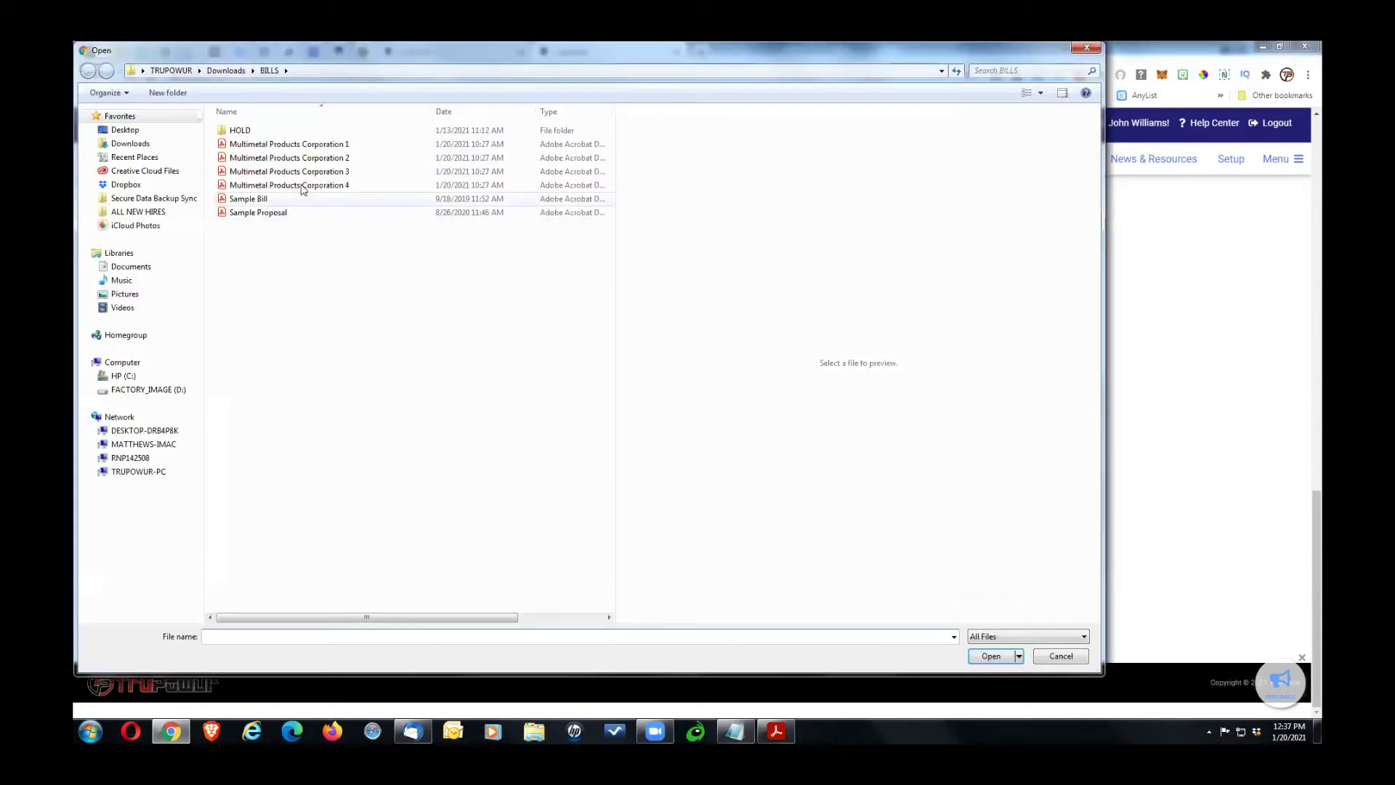
pyautogui.doubleClick(304, 186)
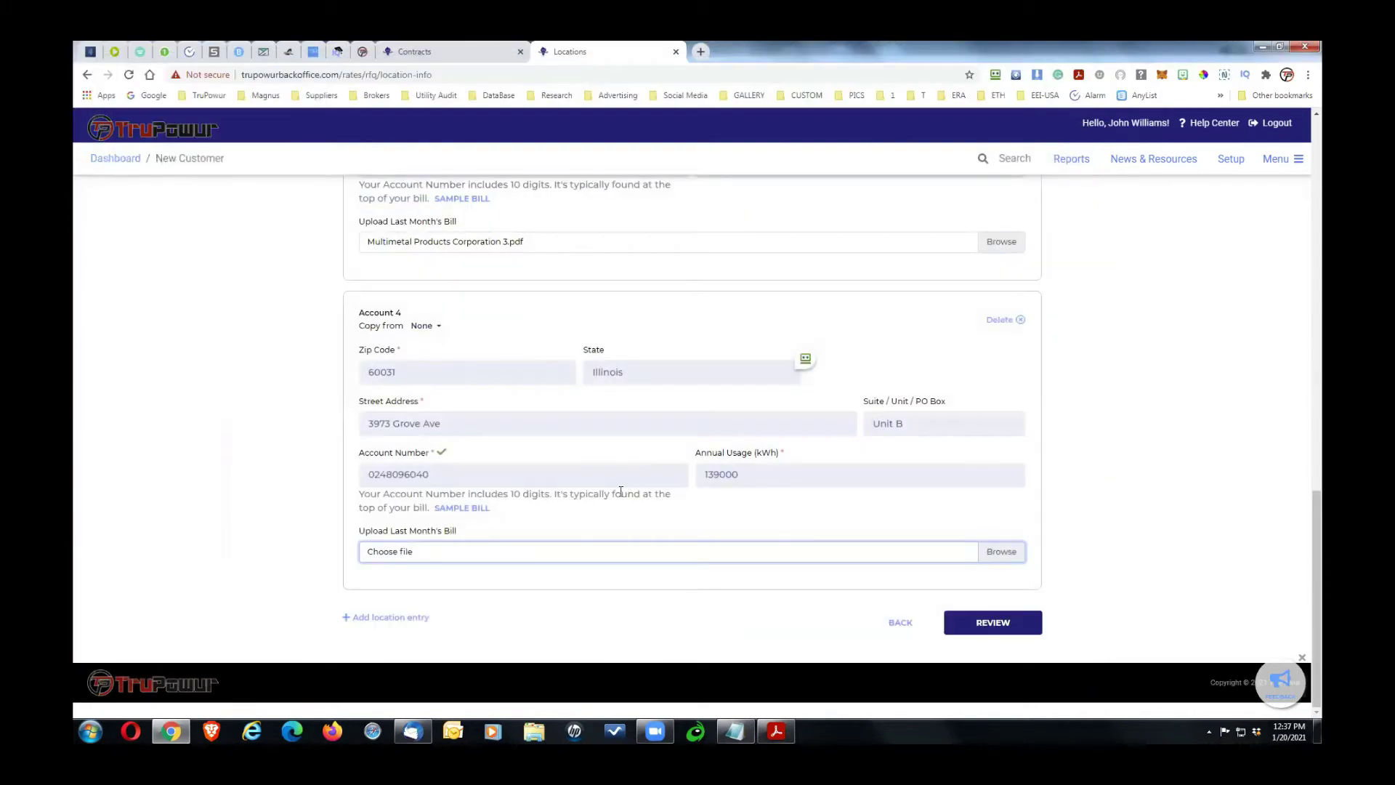
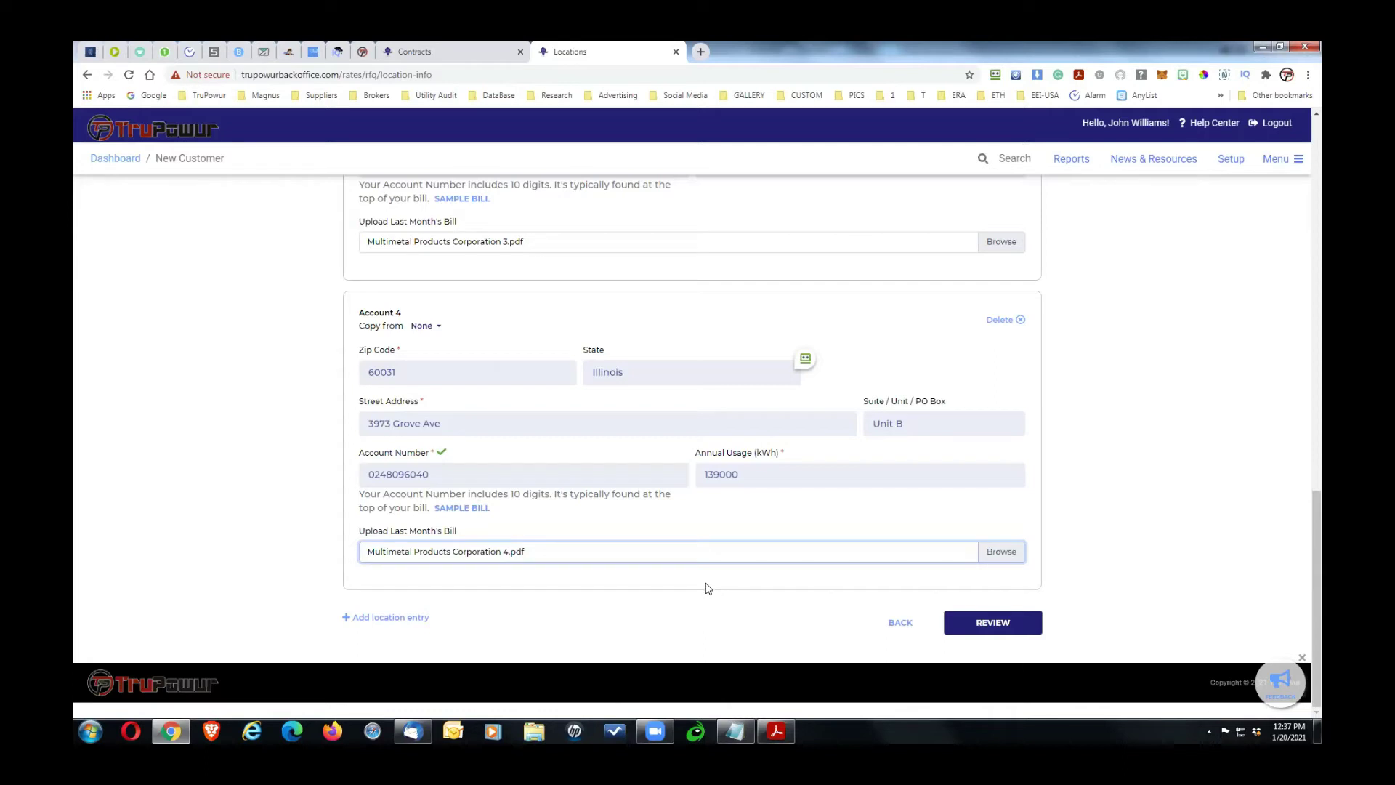
# Step: Validate the locations and accept the suggested ZIP+4 addresses for Locations #2, #3 and #4
pyautogui.moveTo(1319, 534); pyautogui.dragTo(1319, 534)
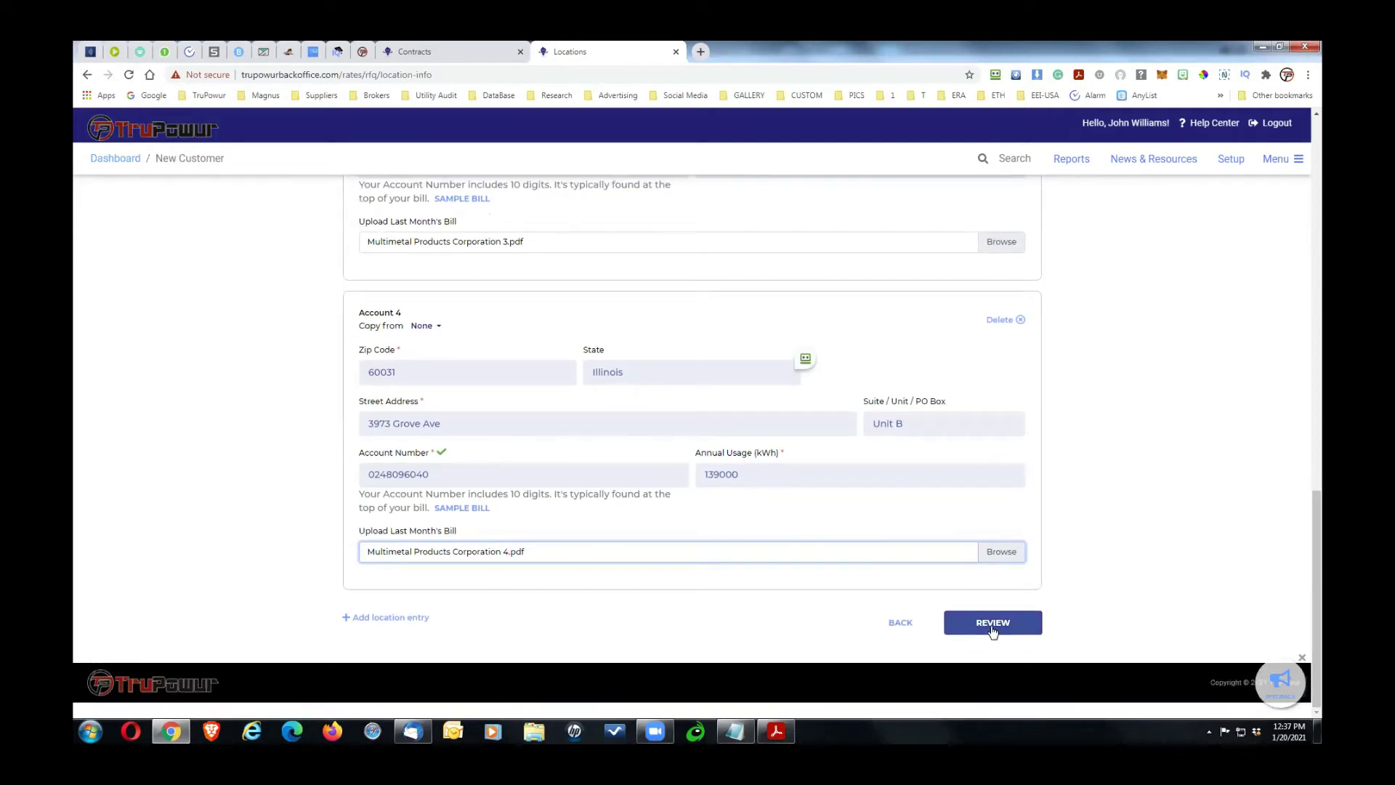
pyautogui.click(992, 629)
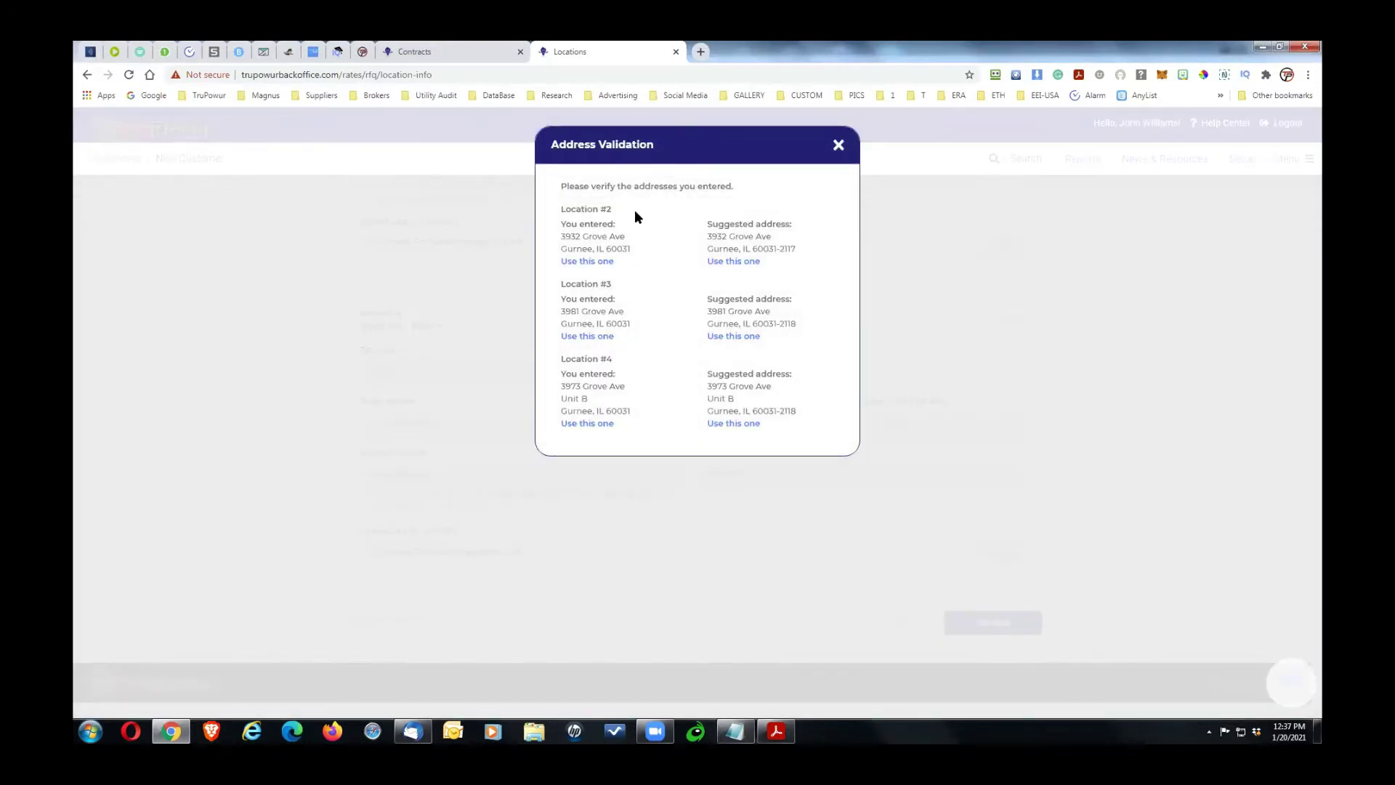
pyautogui.click(737, 261)
pyautogui.click(733, 336)
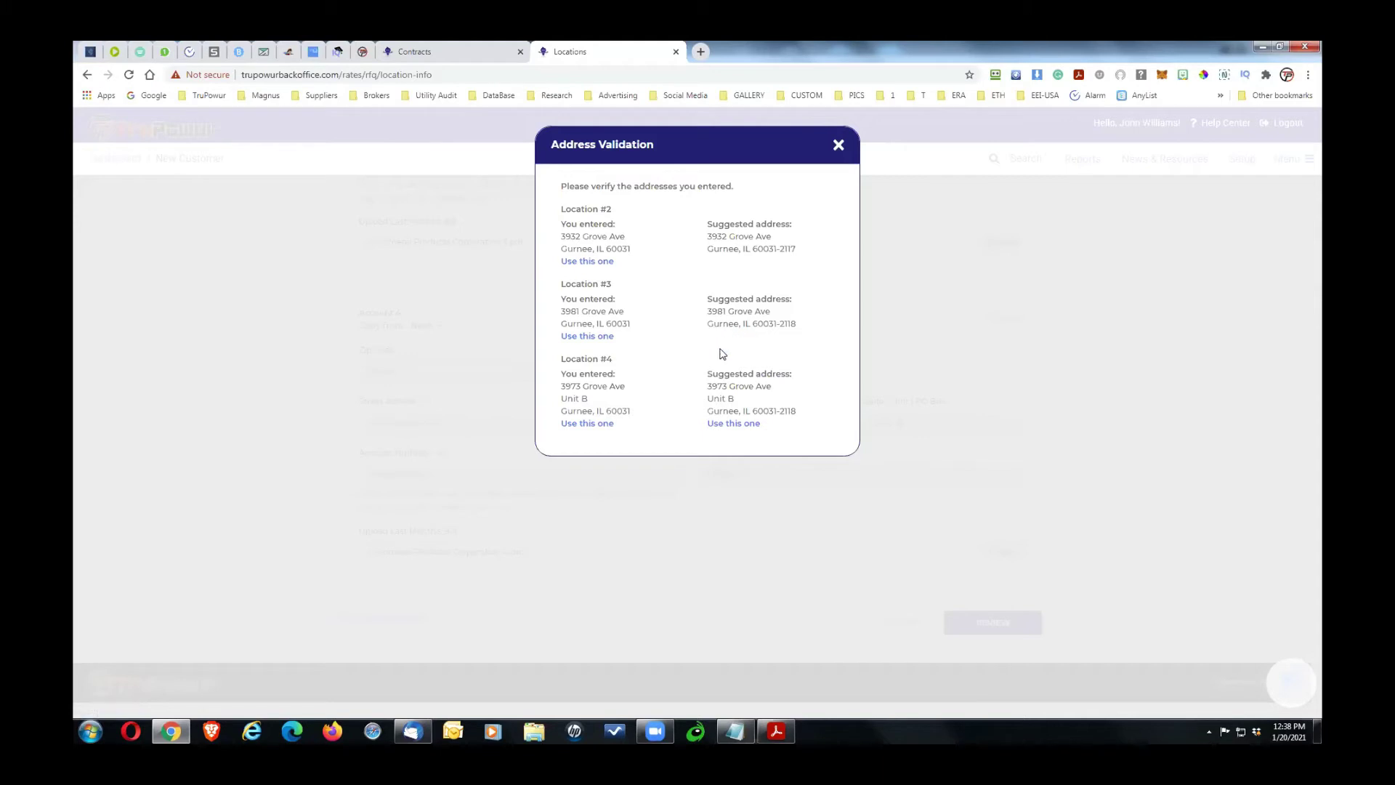
pyautogui.click(728, 424)
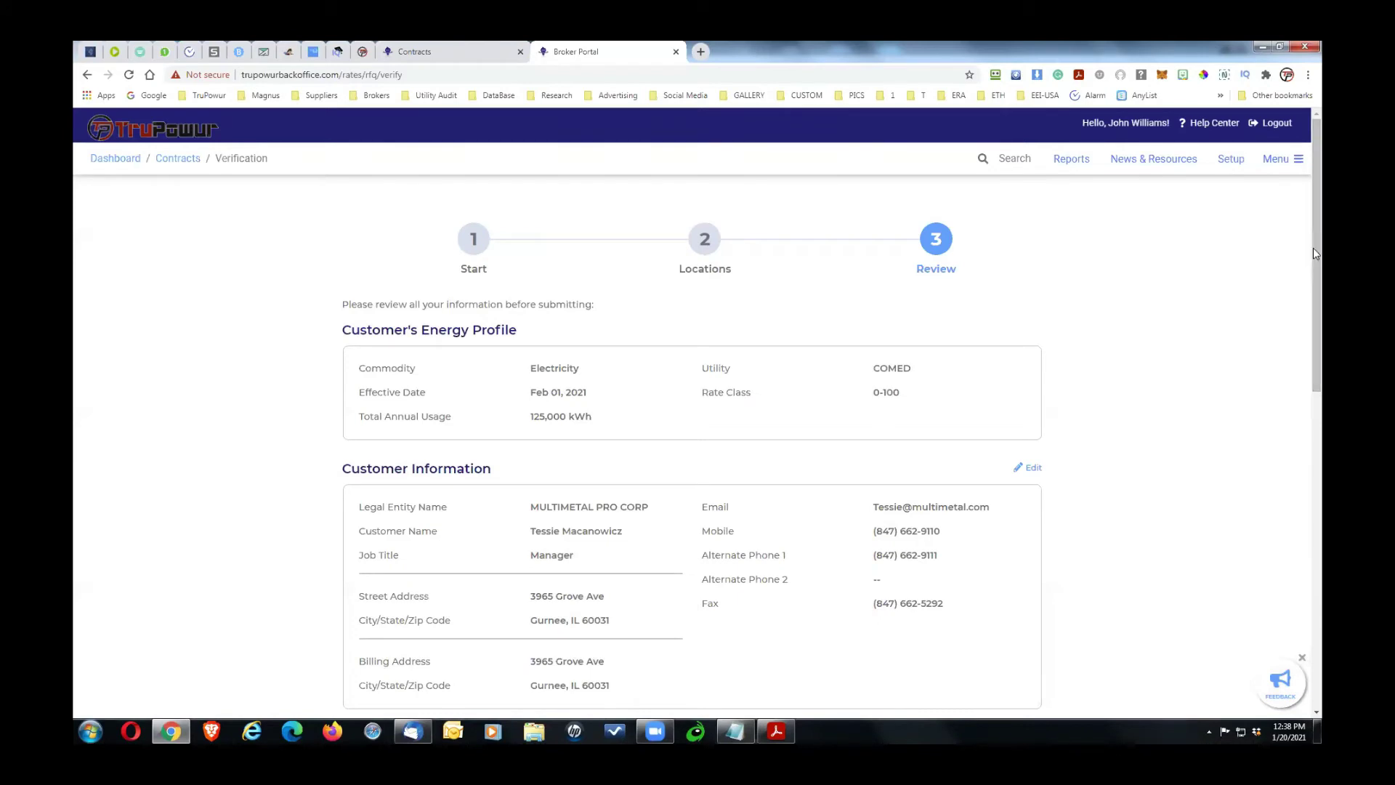
# Step: Mark the MULTIMETAL PRO CORP price request as a Switching Service and submit it
pyautogui.scroll(-2, 1316, 272)
pyautogui.scroll(-3, 1315, 276)
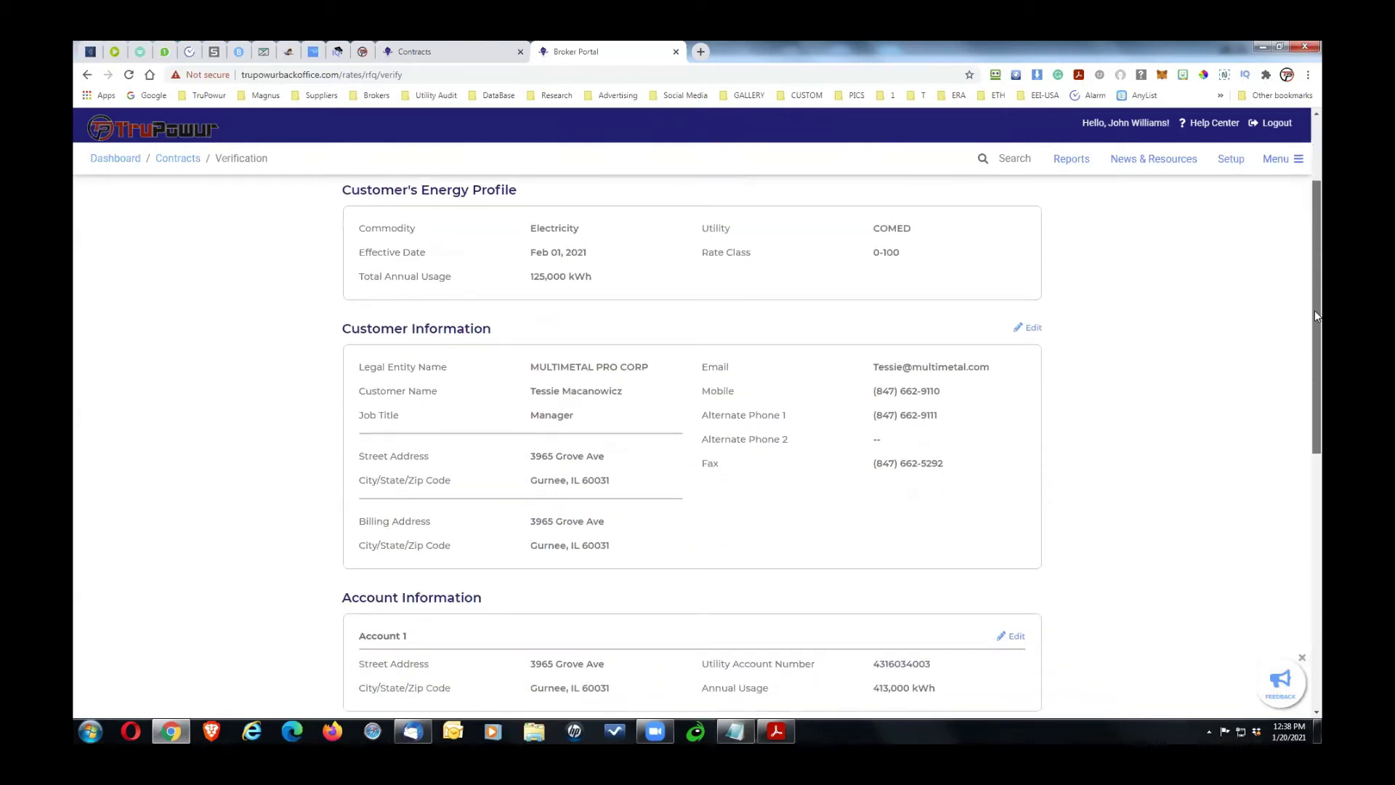
pyautogui.scroll(1, 1317, 297)
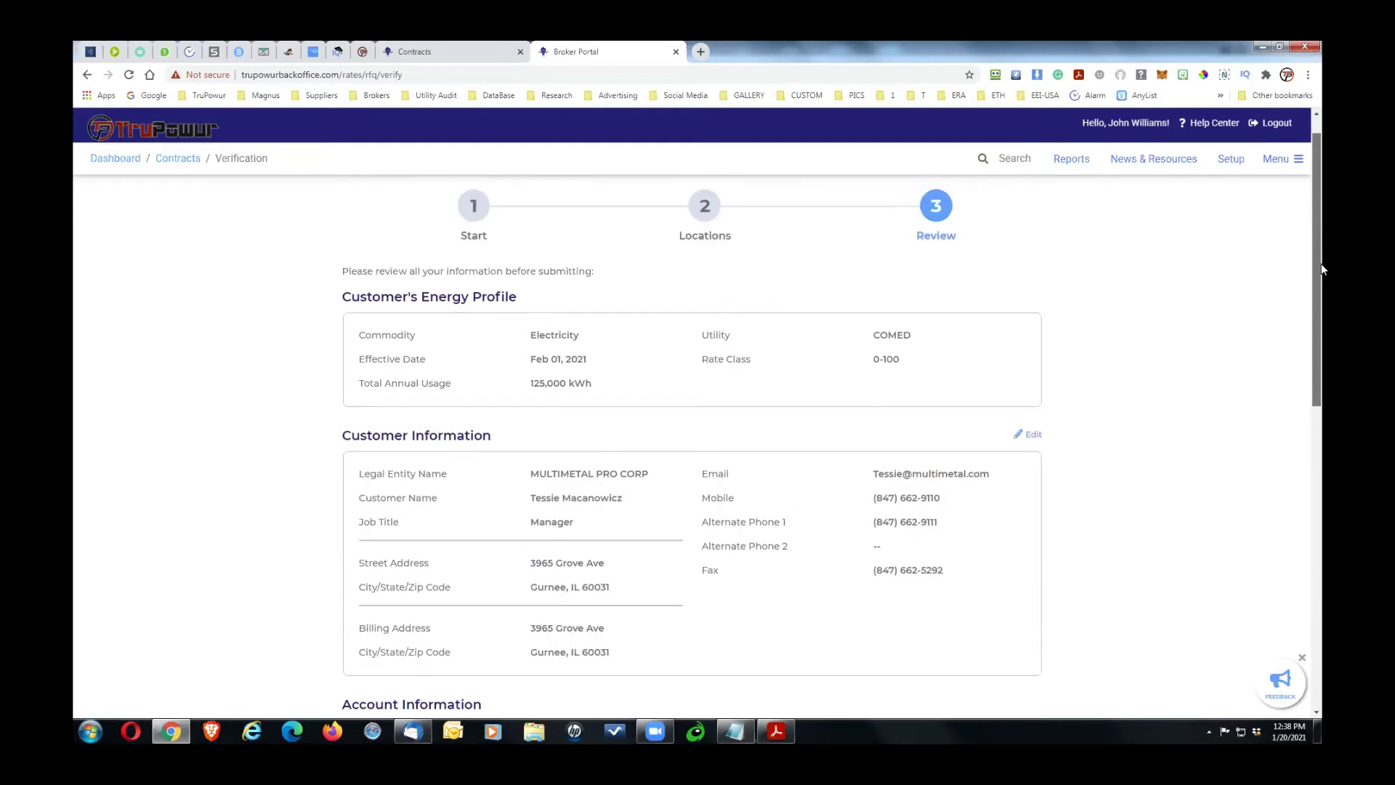
pyautogui.moveTo(1320, 269)
pyautogui.mouseDown()
pyautogui.moveTo(1320, 600)
pyautogui.moveTo(1320, 293)
pyautogui.mouseUp()
pyautogui.scroll(1, 1323, 292)
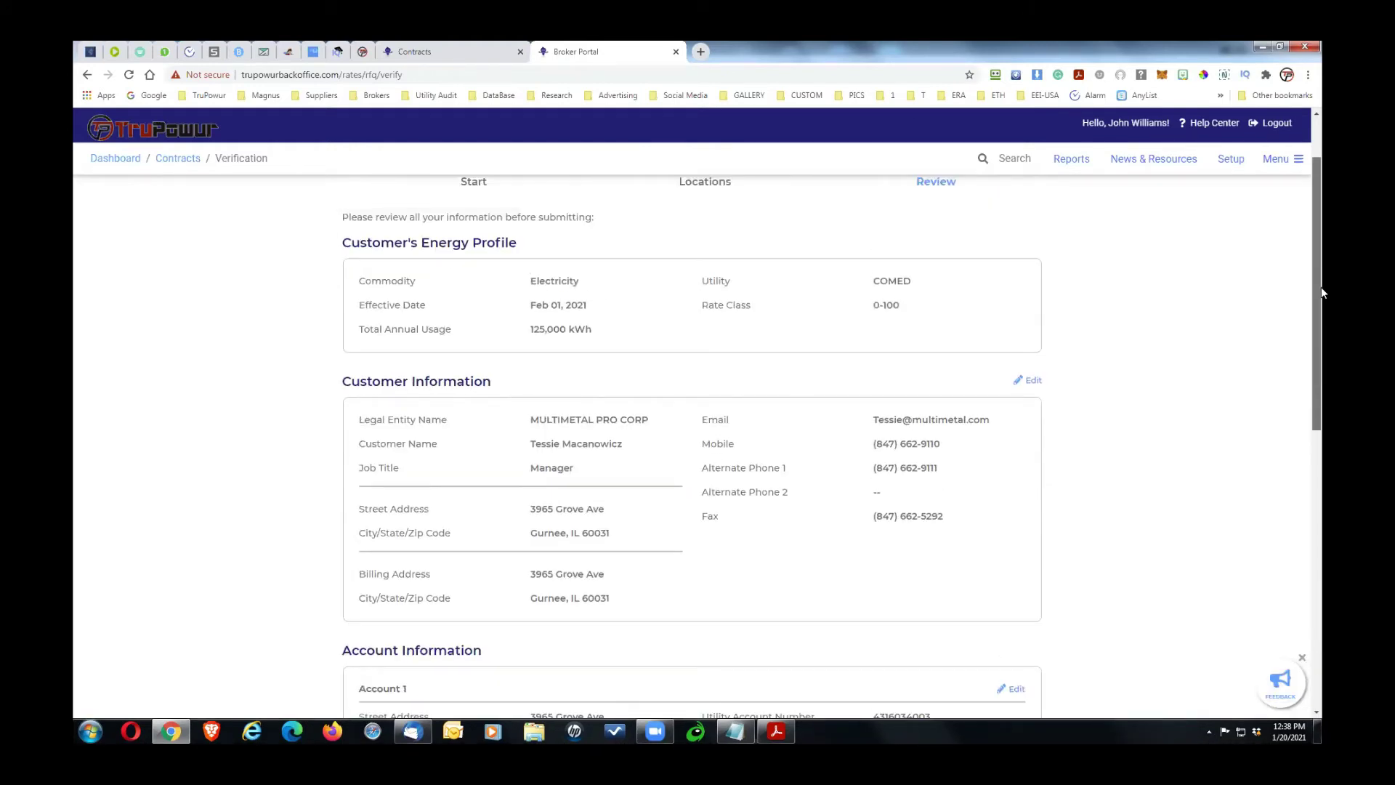
pyautogui.moveTo(1321, 293); pyautogui.dragTo(1321, 686)
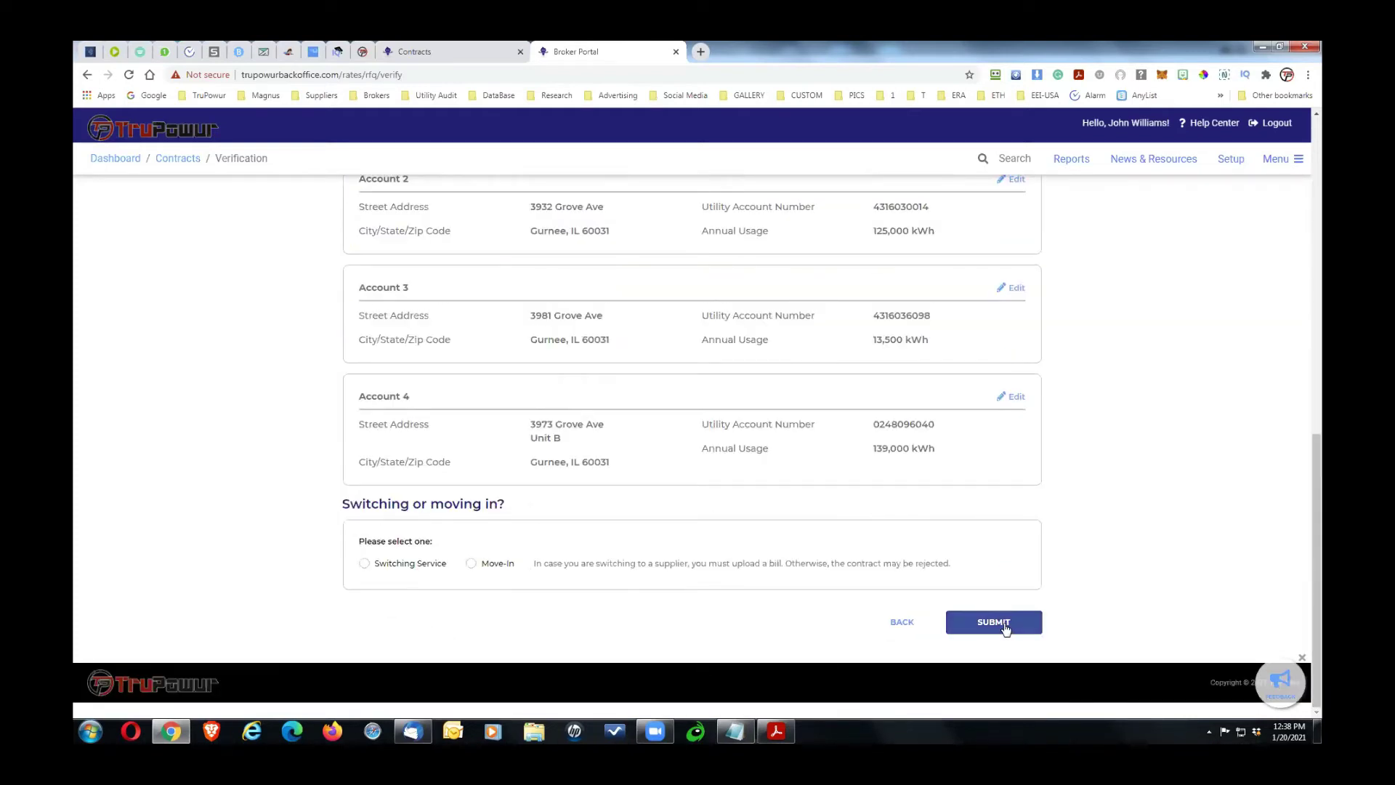
pyautogui.click(364, 565)
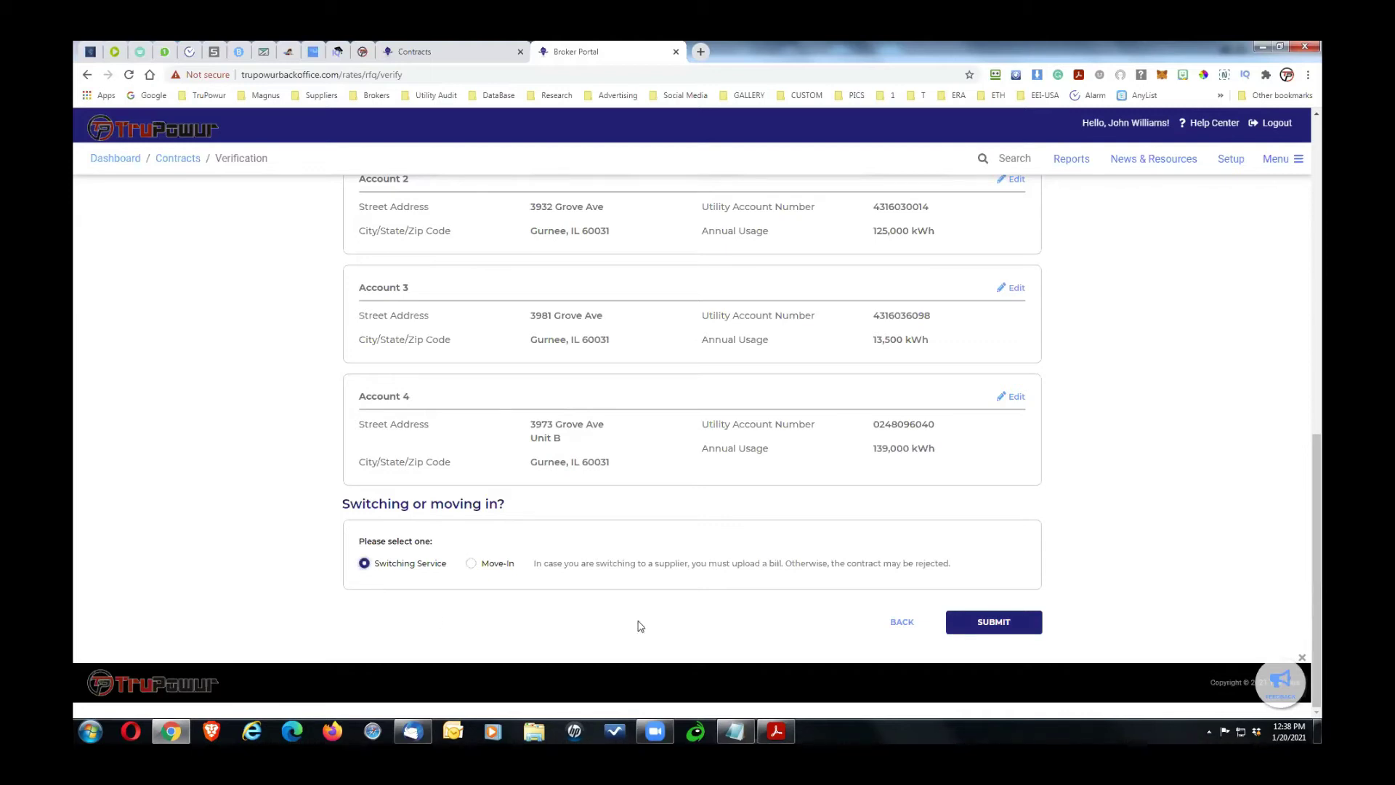
pyautogui.click(996, 624)
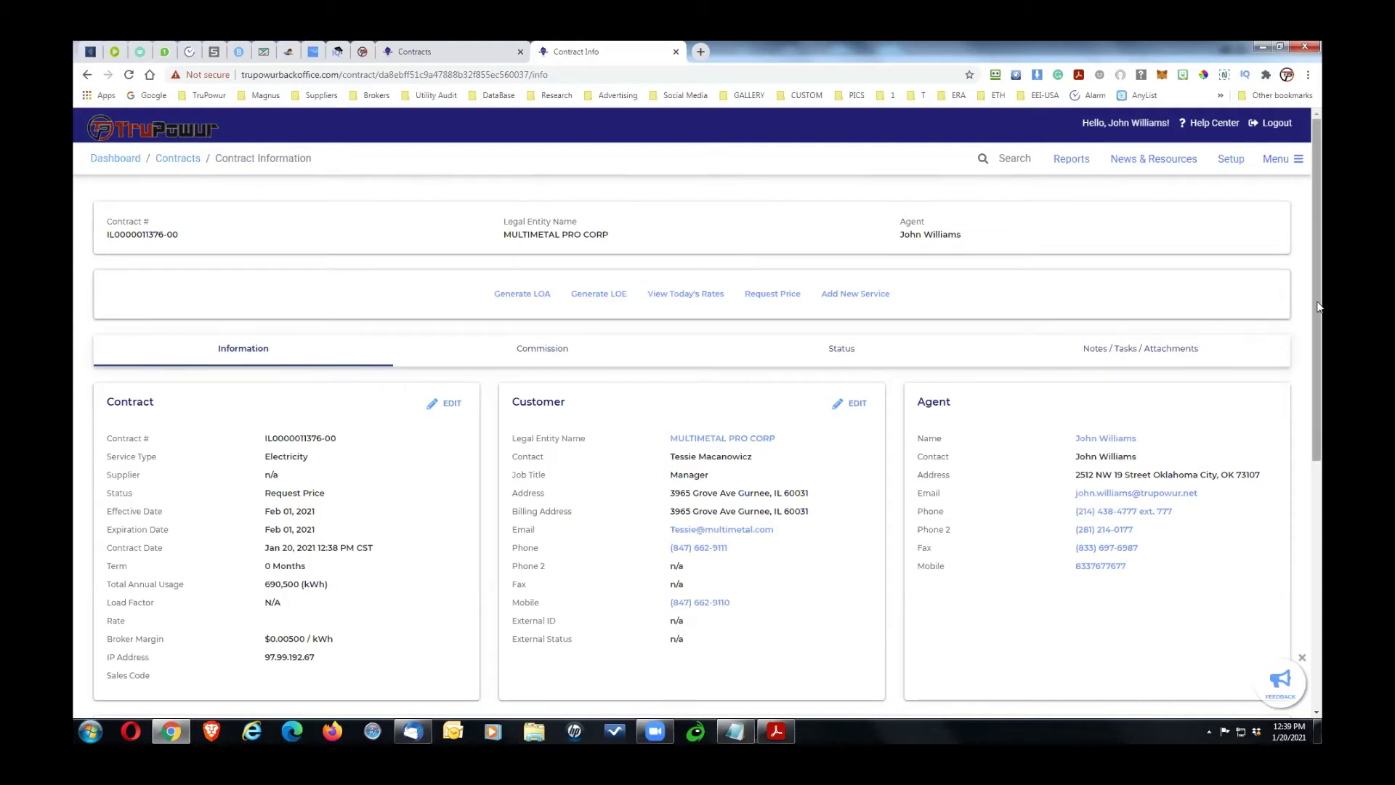
# Step: Review the Account Usage Data chart and table (708,517 kWh annual), then close it
pyautogui.scroll(-5, 1321, 433)
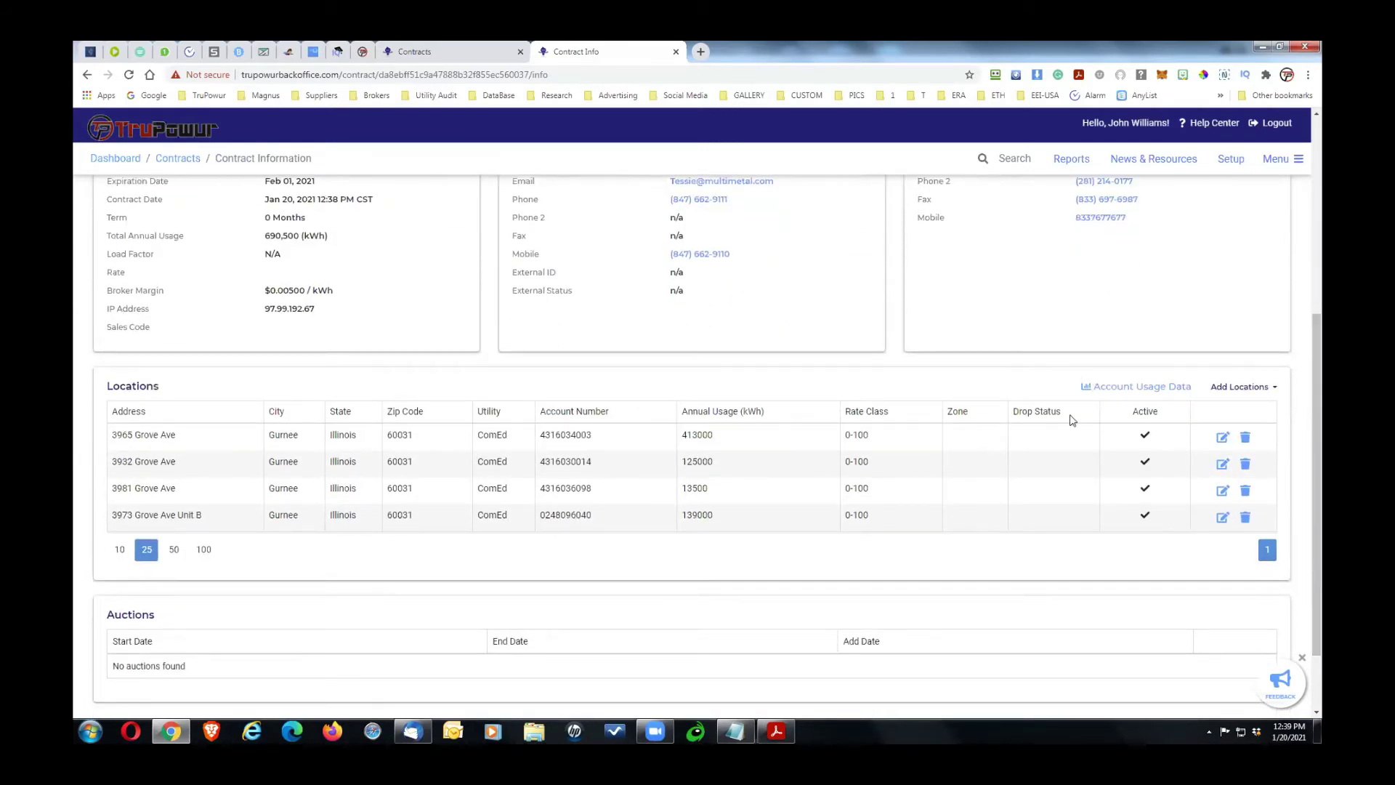
pyautogui.click(1087, 389)
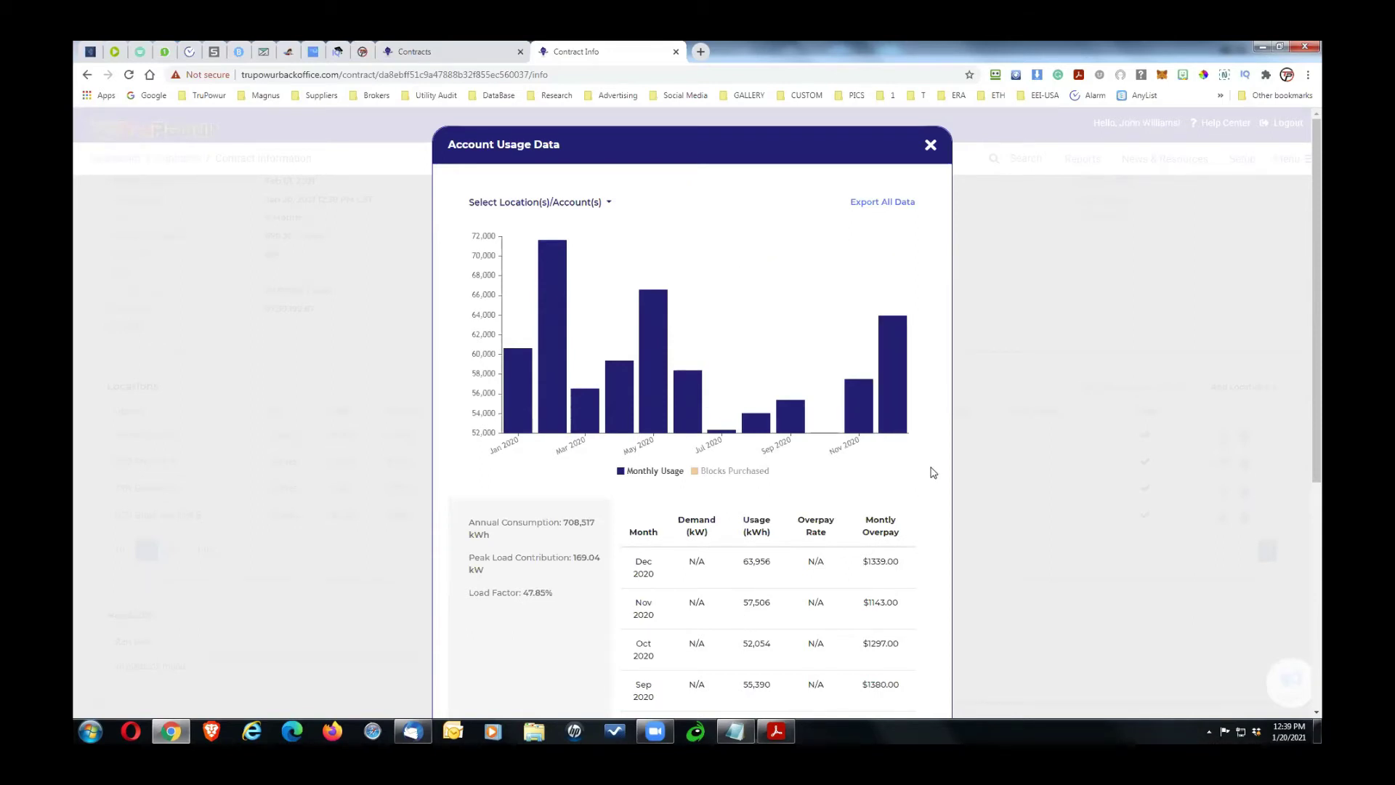
pyautogui.scroll(-3, 934, 472)
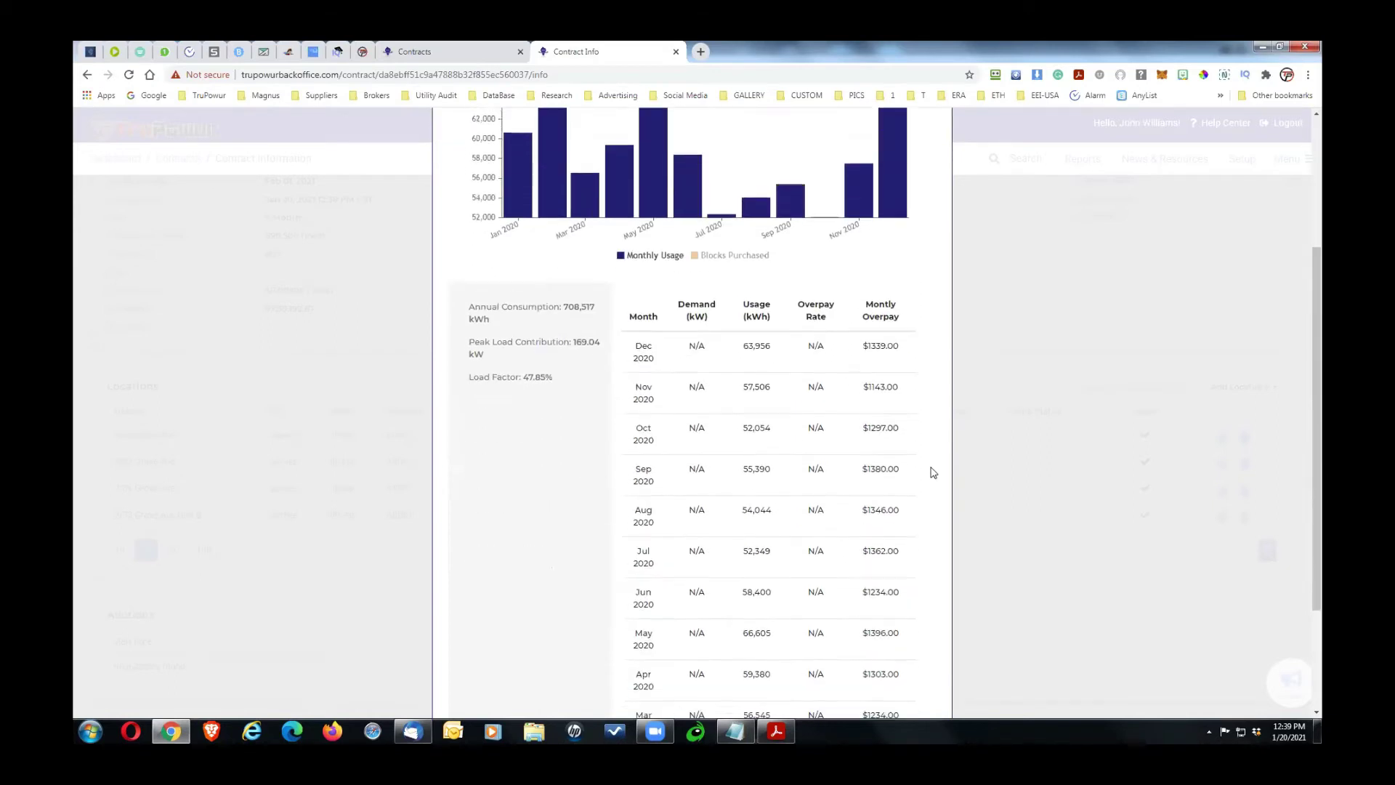
pyautogui.scroll(-2, 933, 473)
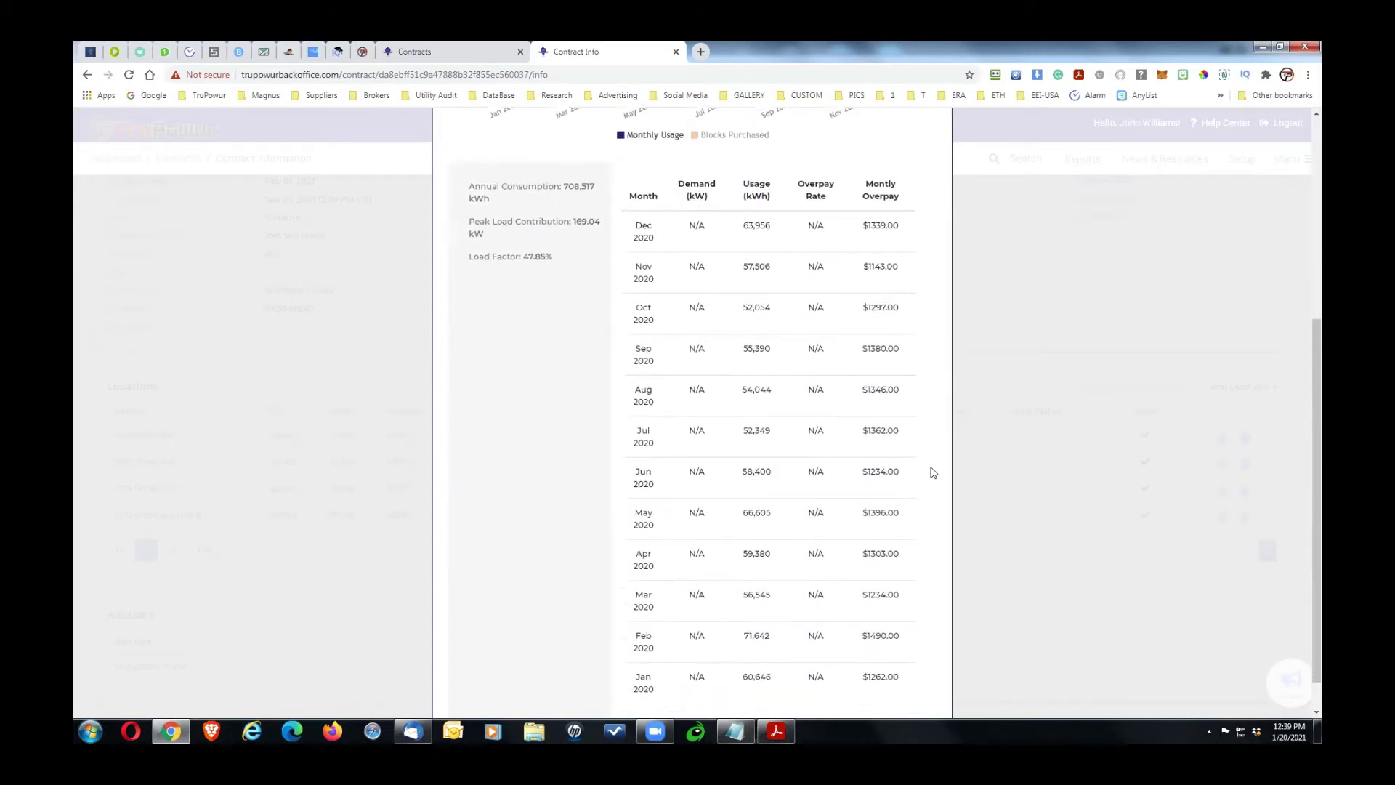
pyautogui.scroll(-1, 933, 473)
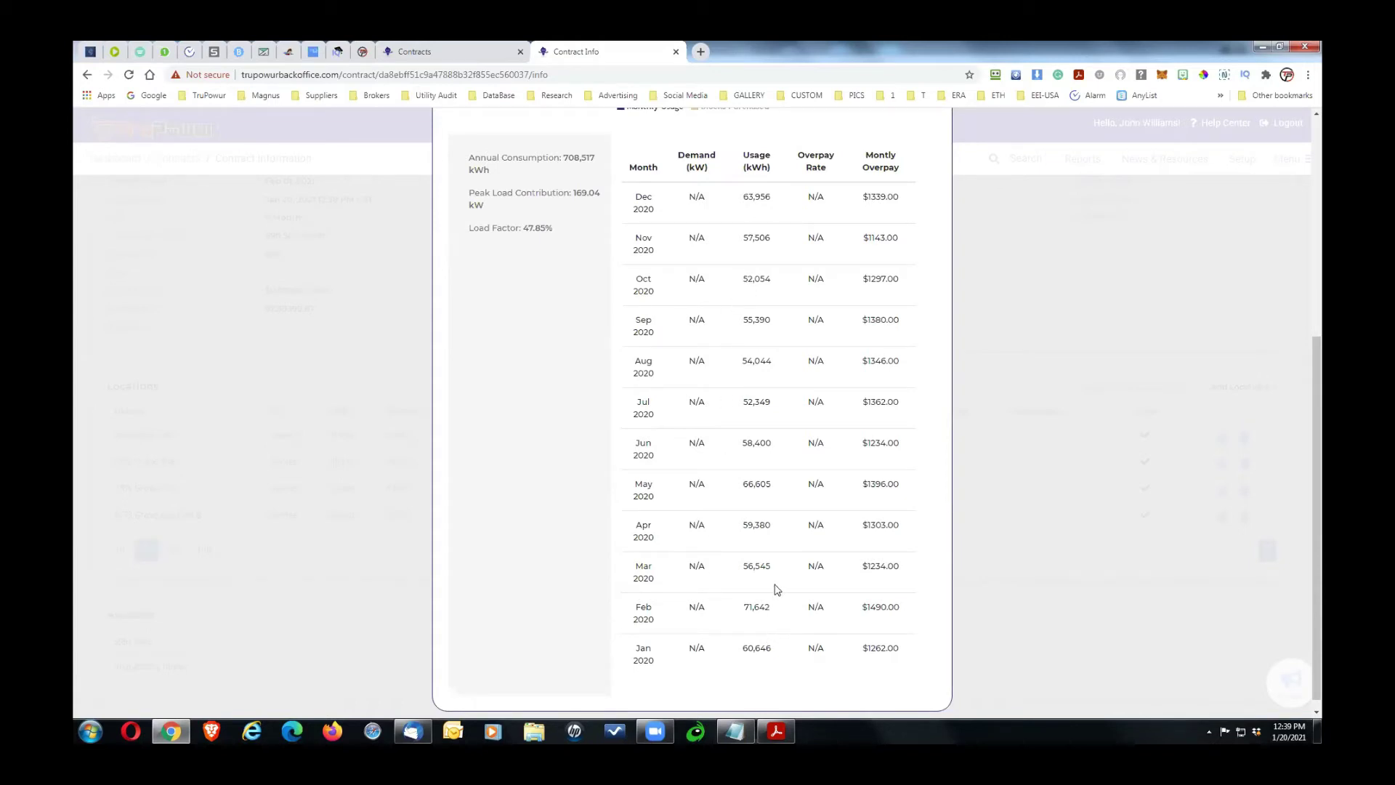
pyautogui.scroll(1, 776, 590)
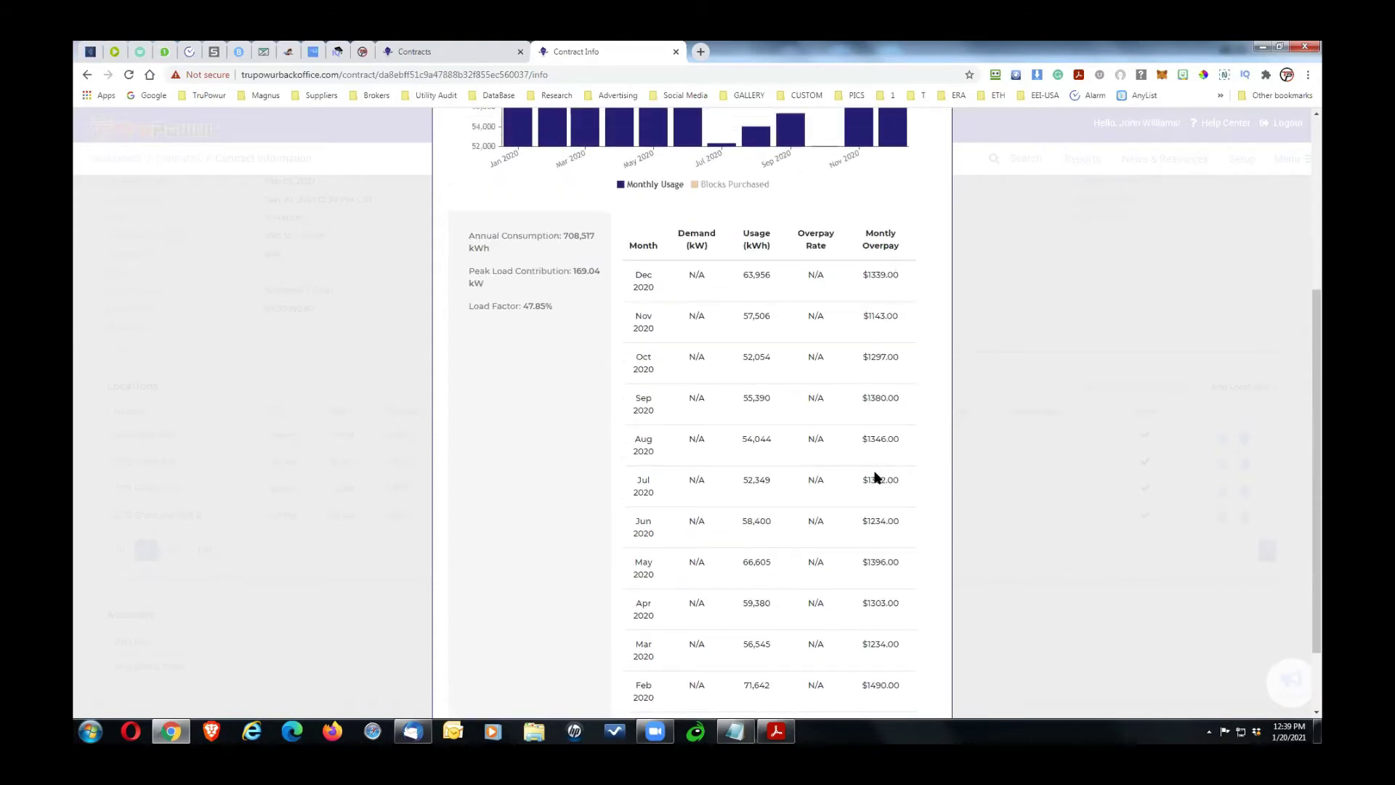
pyautogui.scroll(1, 717, 423)
pyautogui.scroll(4, 718, 423)
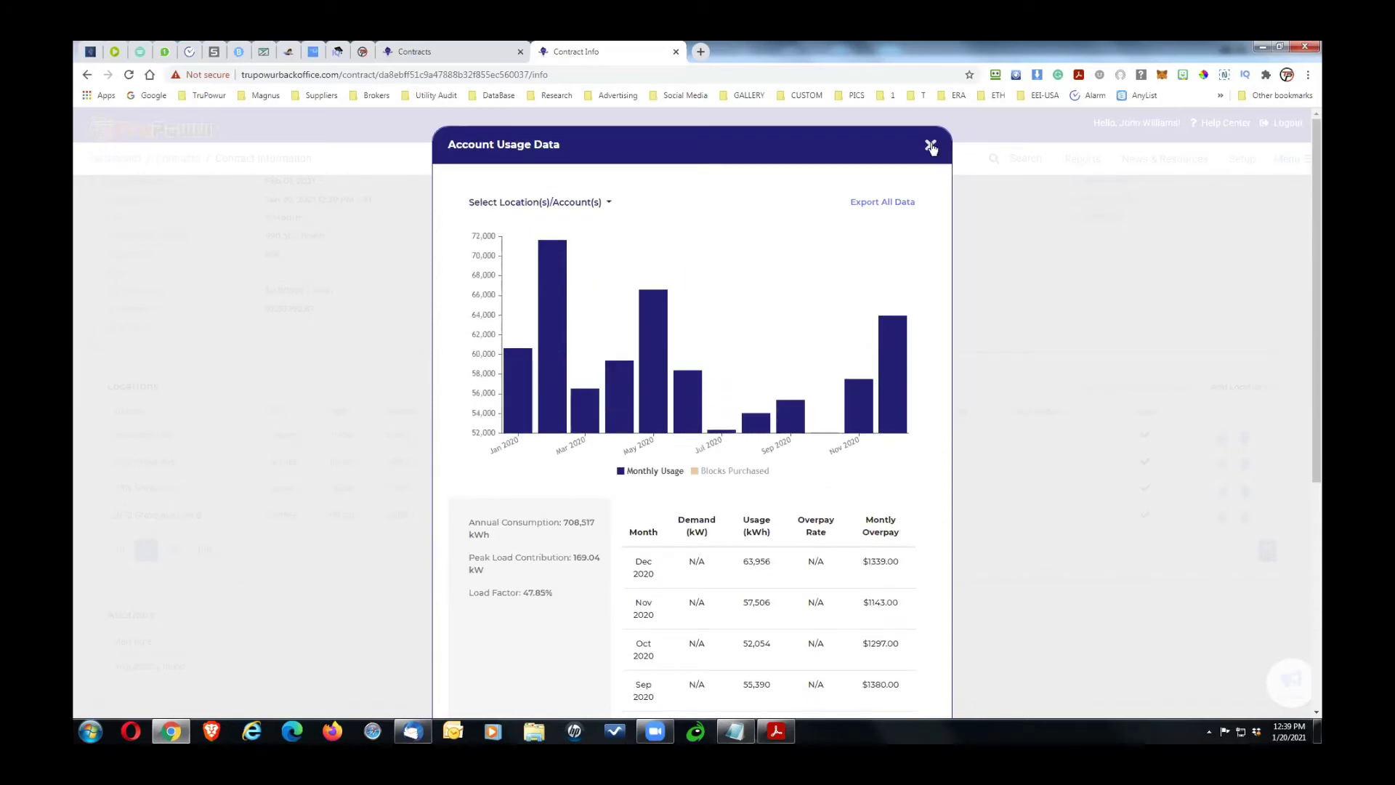
pyautogui.click(930, 147)
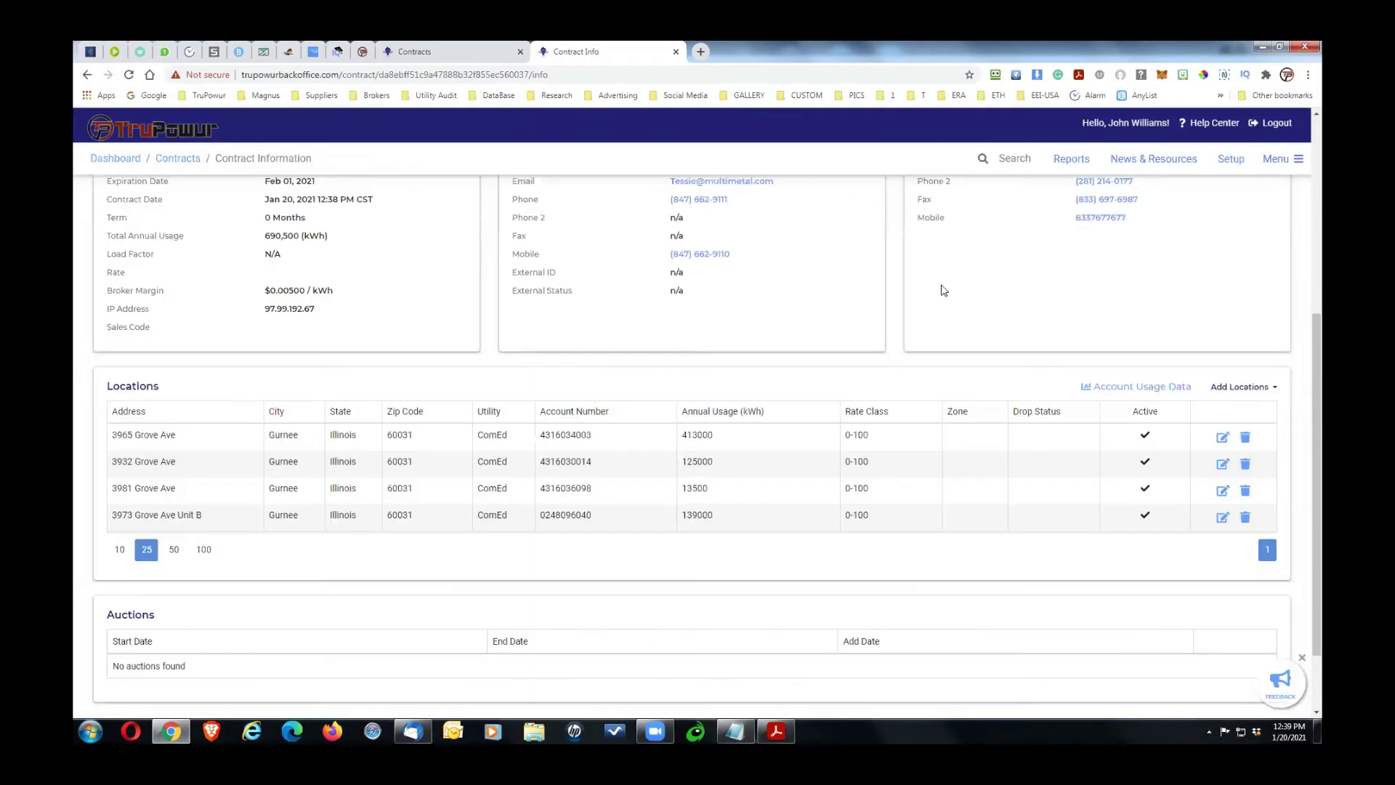
# Step: Scroll the contract page back to the top to see its Request Price status
pyautogui.moveTo(1318, 372); pyautogui.dragTo(1318, 353)
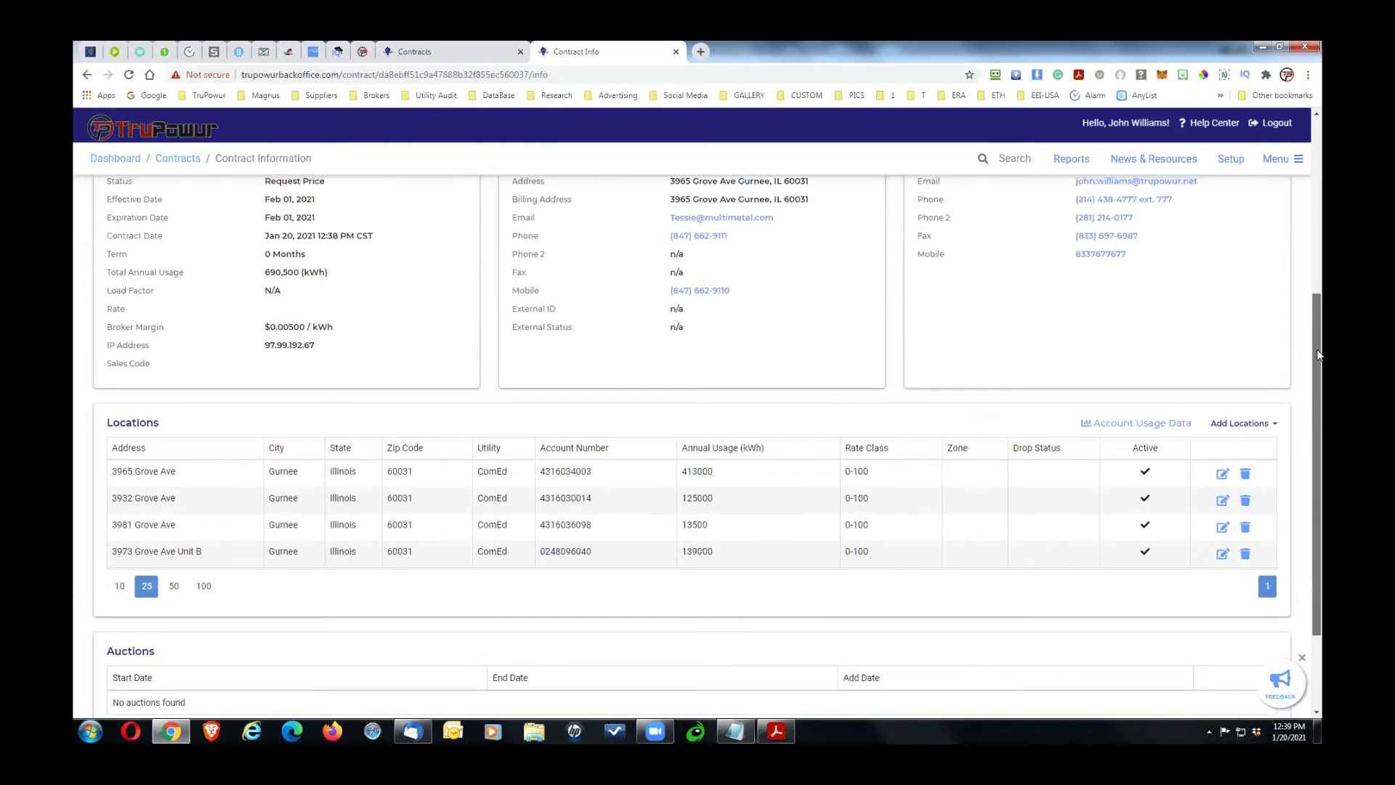
pyautogui.scroll(2, 1227, 327)
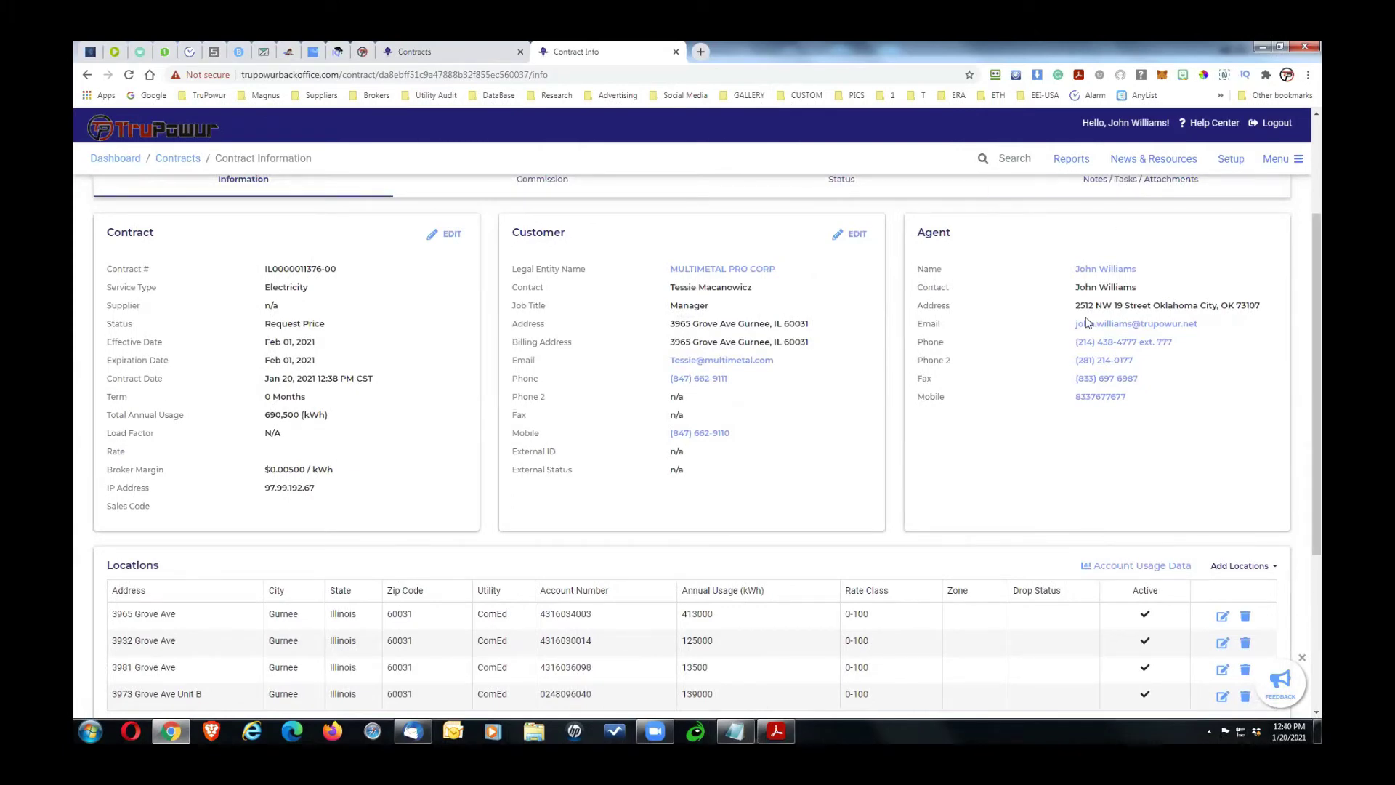
pyautogui.moveTo(1314, 356); pyautogui.dragTo(1314, 343)
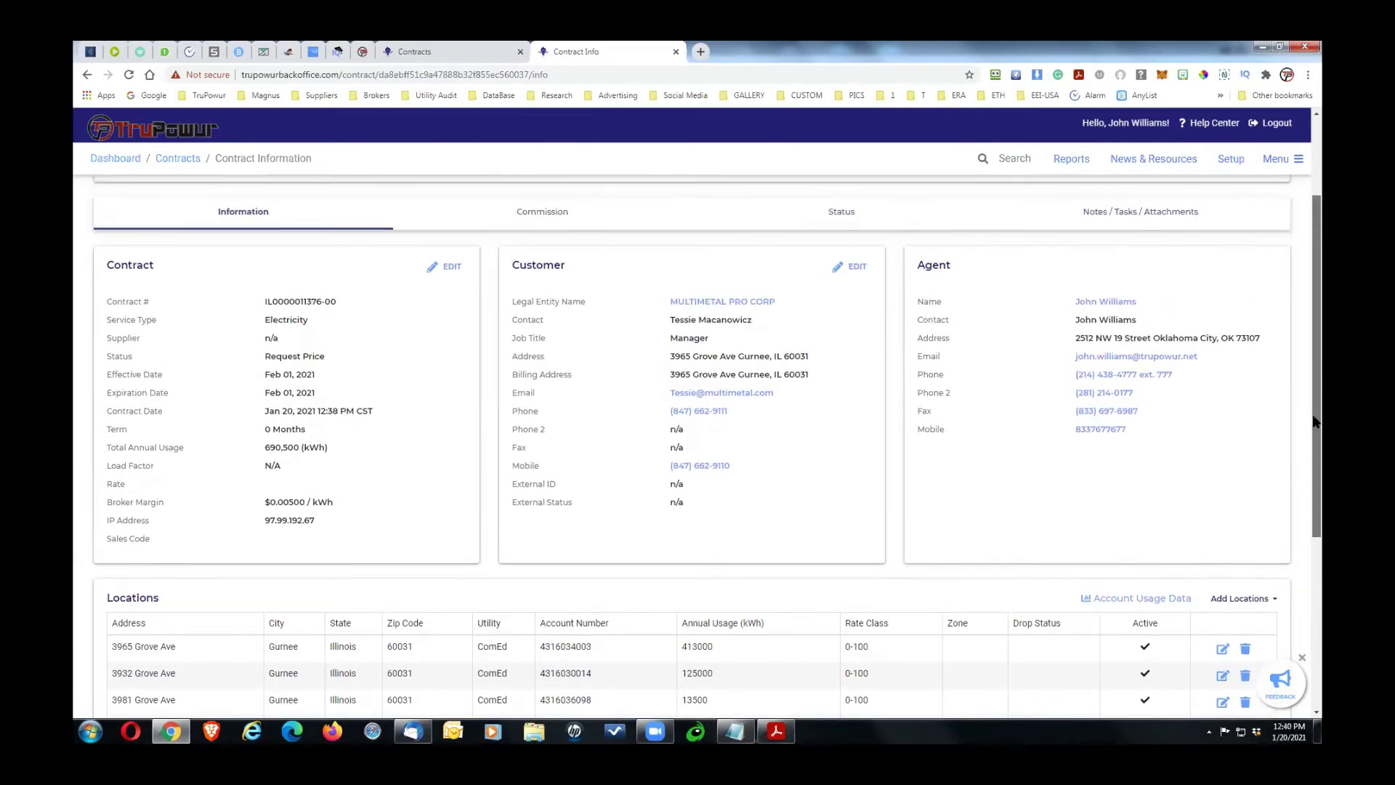
pyautogui.scroll(-3, 1313, 450)
pyautogui.scroll(1, 1321, 372)
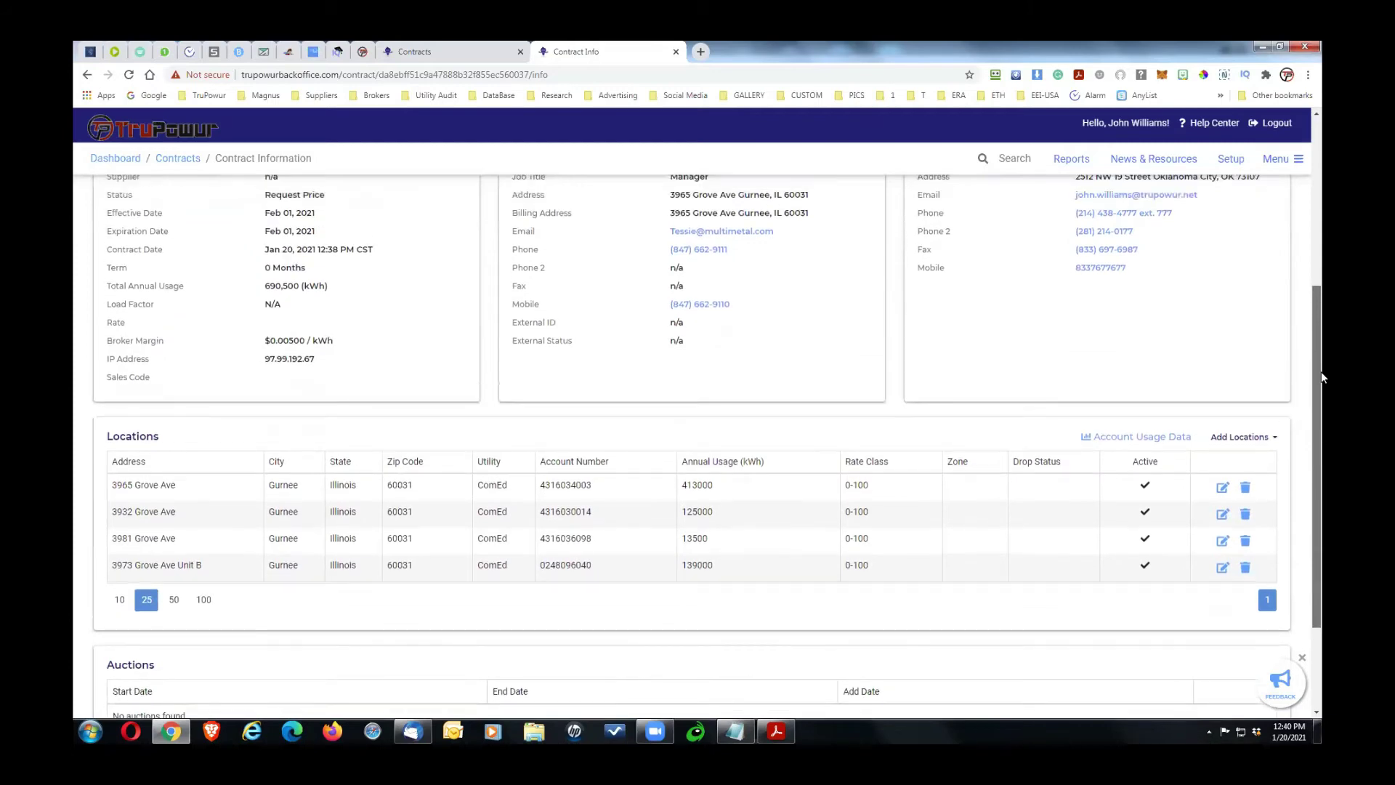
pyautogui.scroll(4, 1319, 219)
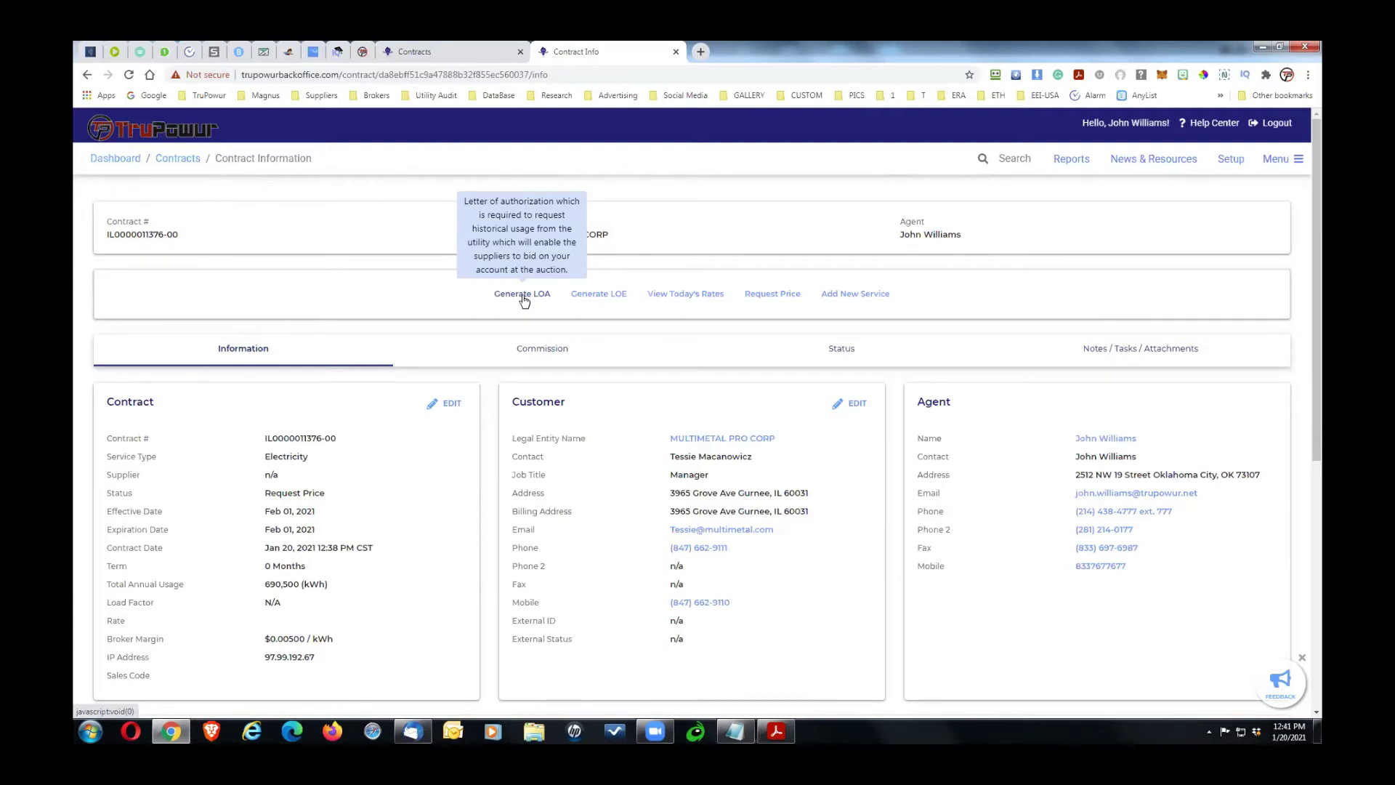
pyautogui.click(1113, 353)
pyautogui.moveTo(1318, 353); pyautogui.dragTo(1249, 479)
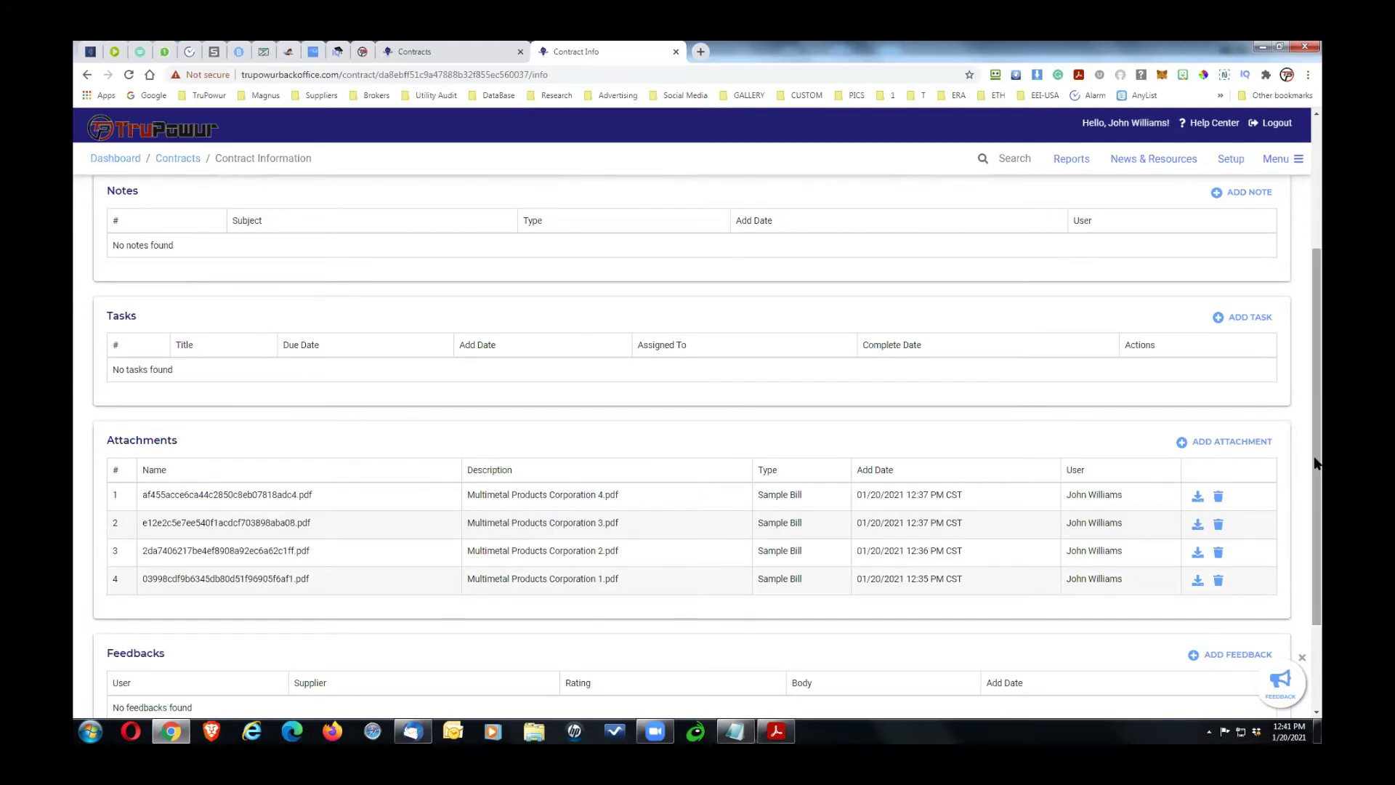
pyautogui.scroll(3, 1316, 463)
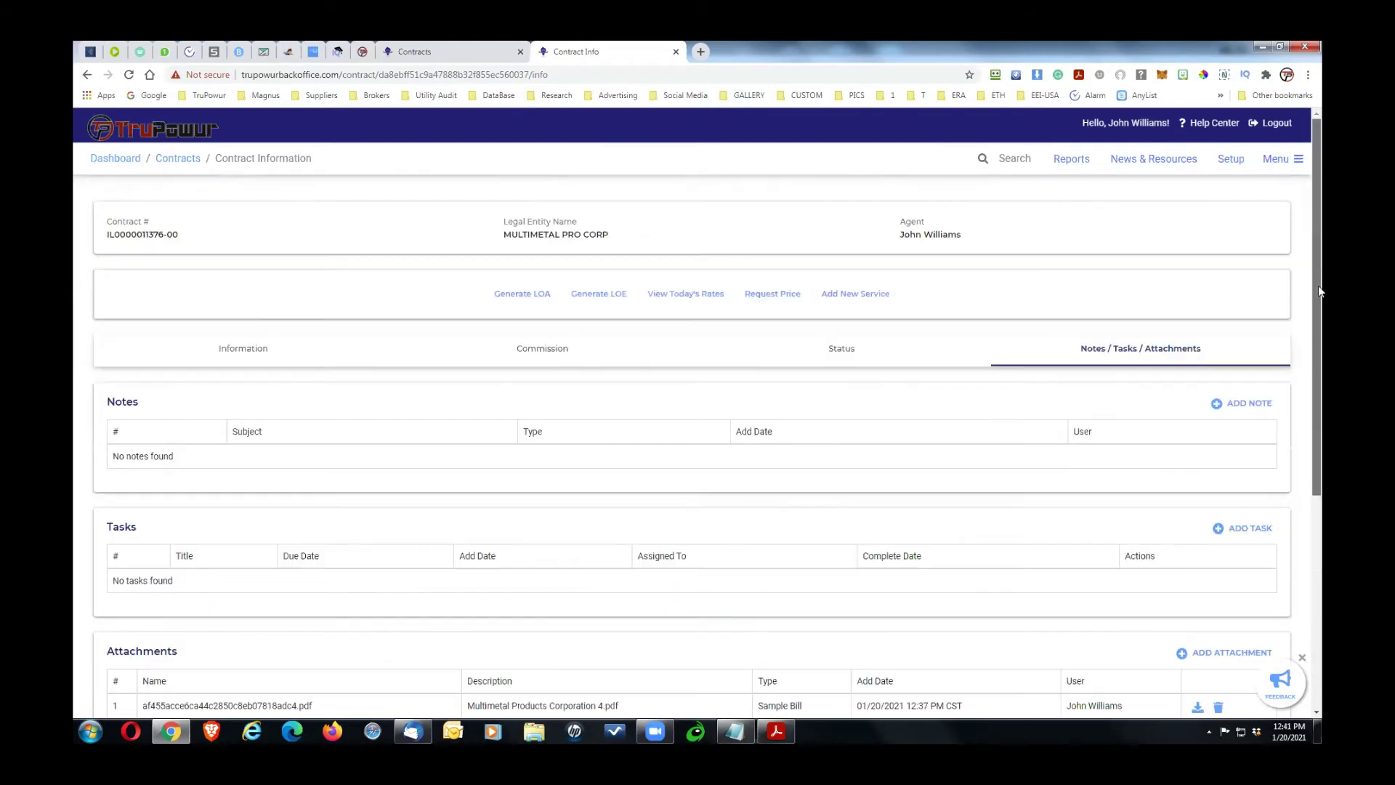
pyautogui.click(225, 349)
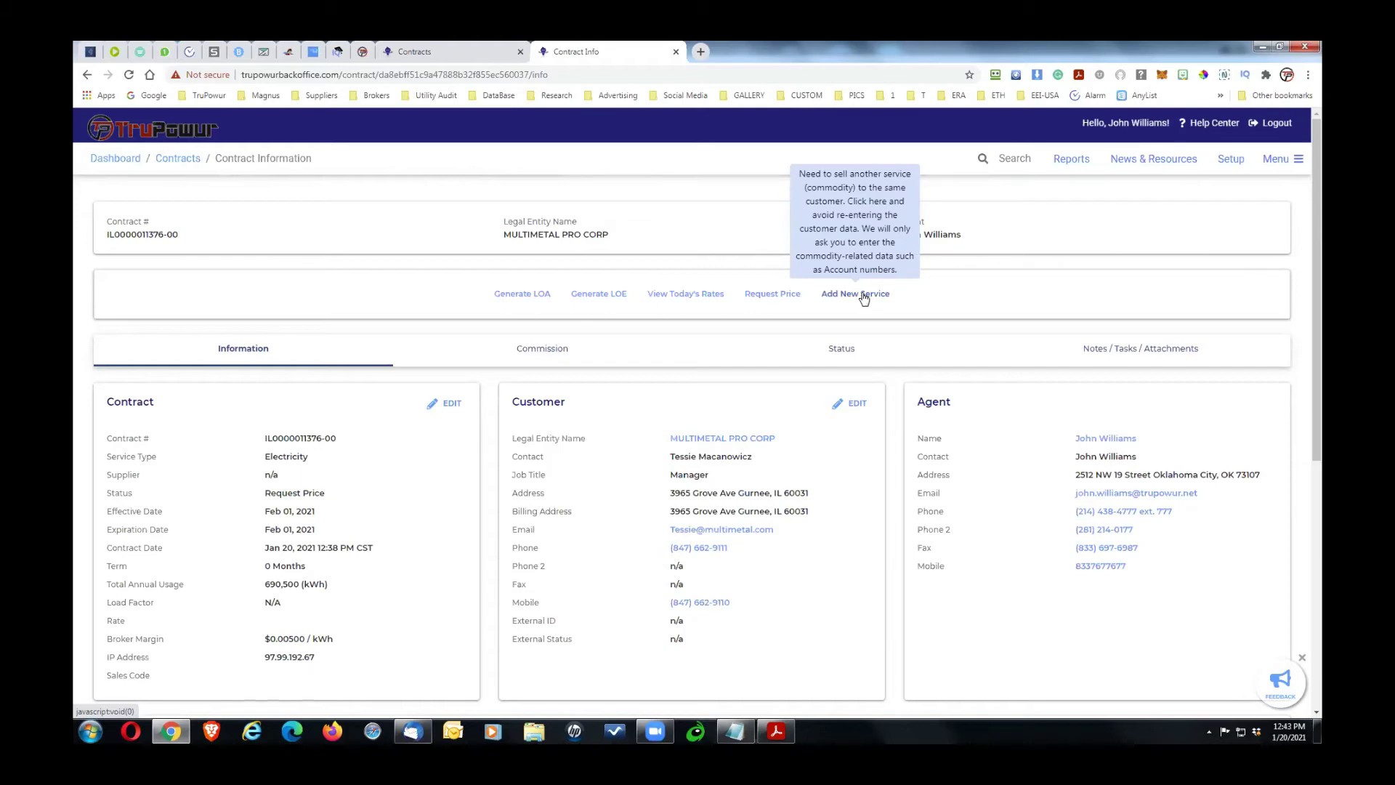
# Step: Start a Natural Gas service, cancel it, then bring up today's matrix rates
pyautogui.click(863, 296)
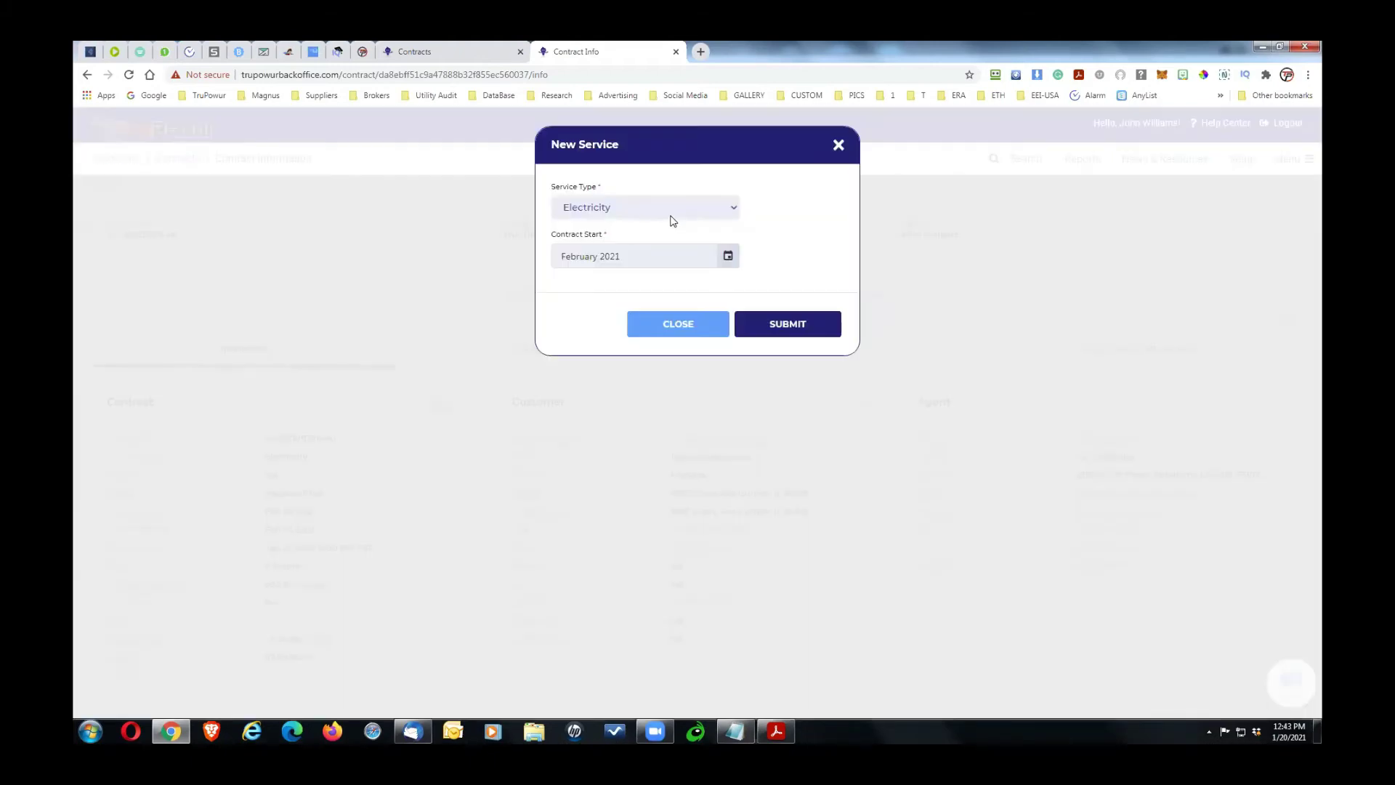
pyautogui.click(676, 205)
pyautogui.click(677, 240)
pyautogui.click(839, 144)
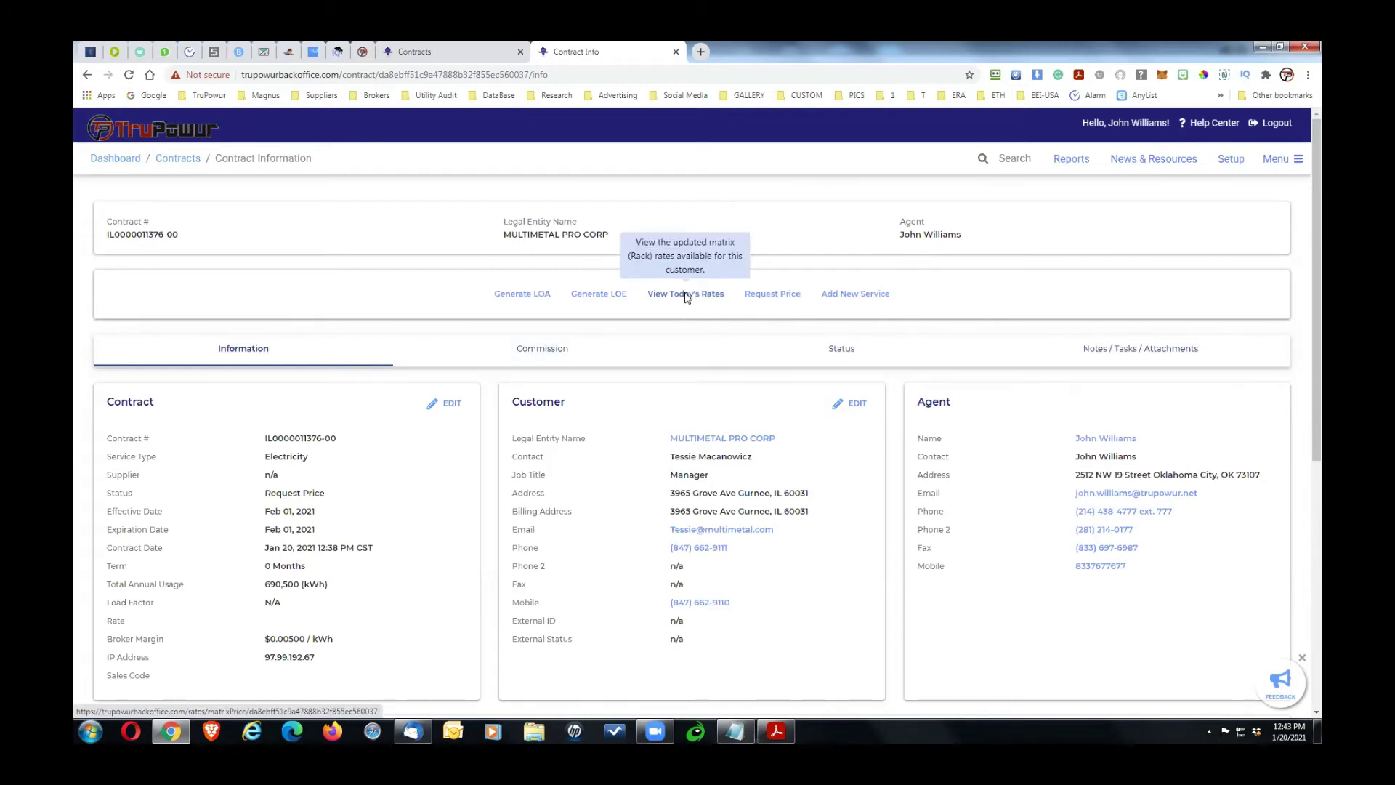
pyautogui.click(686, 295)
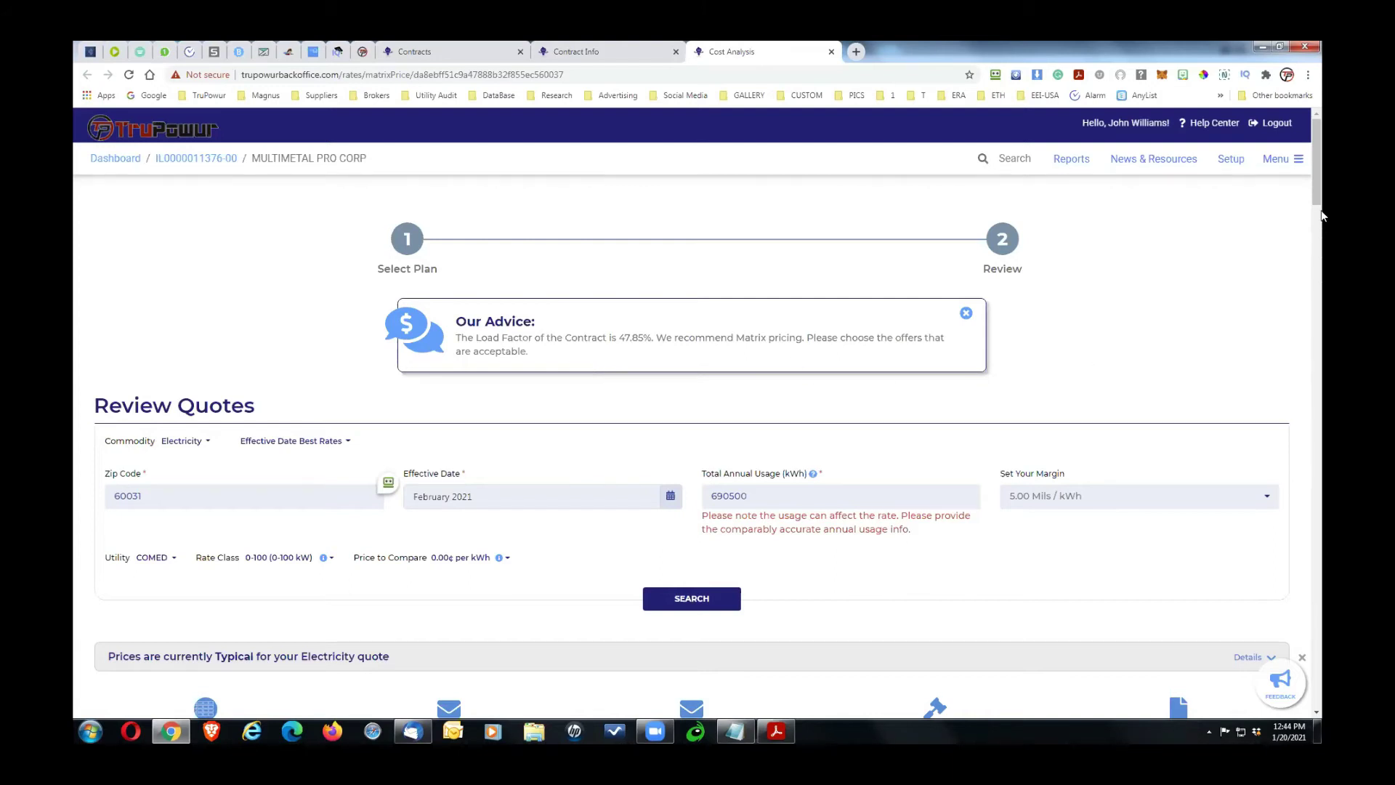
pyautogui.scroll(-2, 1318, 218)
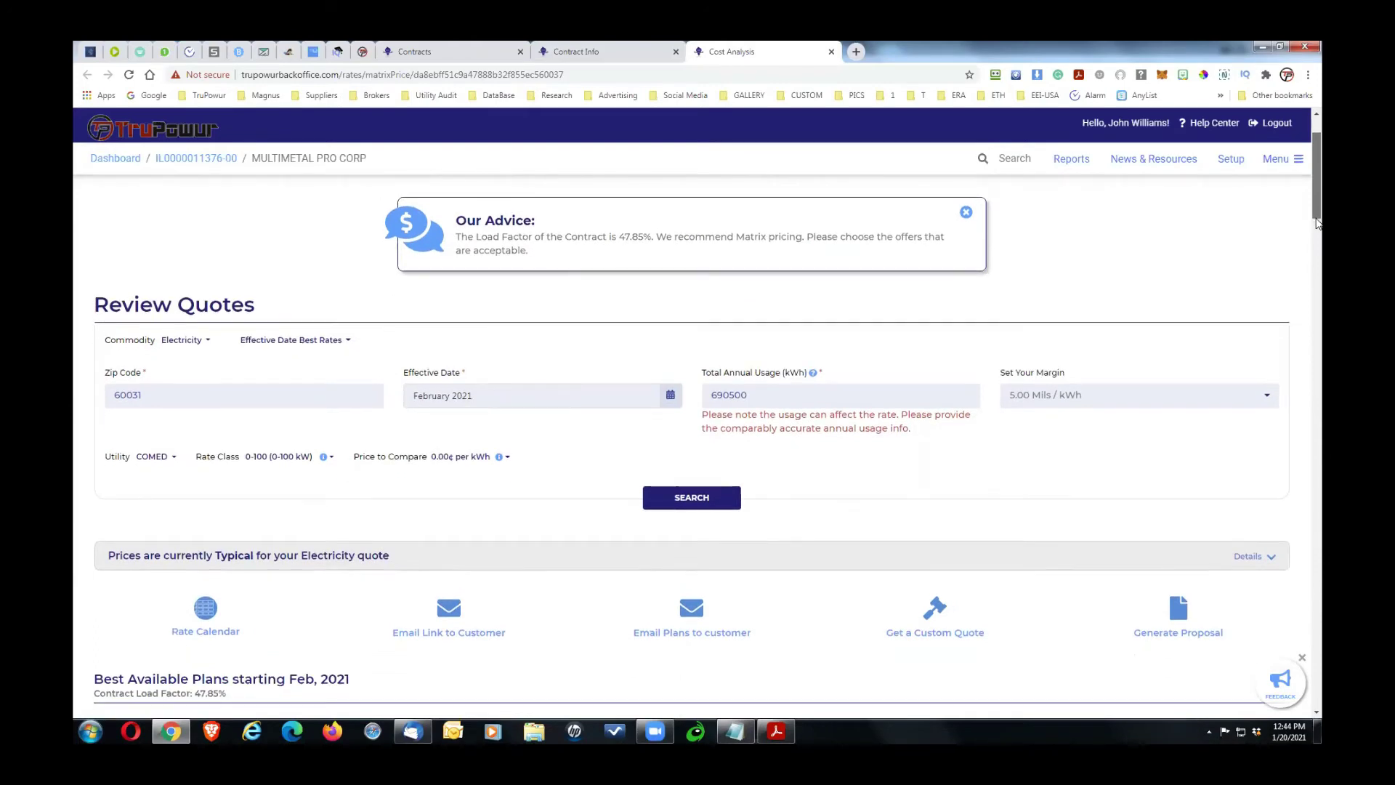
pyautogui.scroll(-1, 1317, 223)
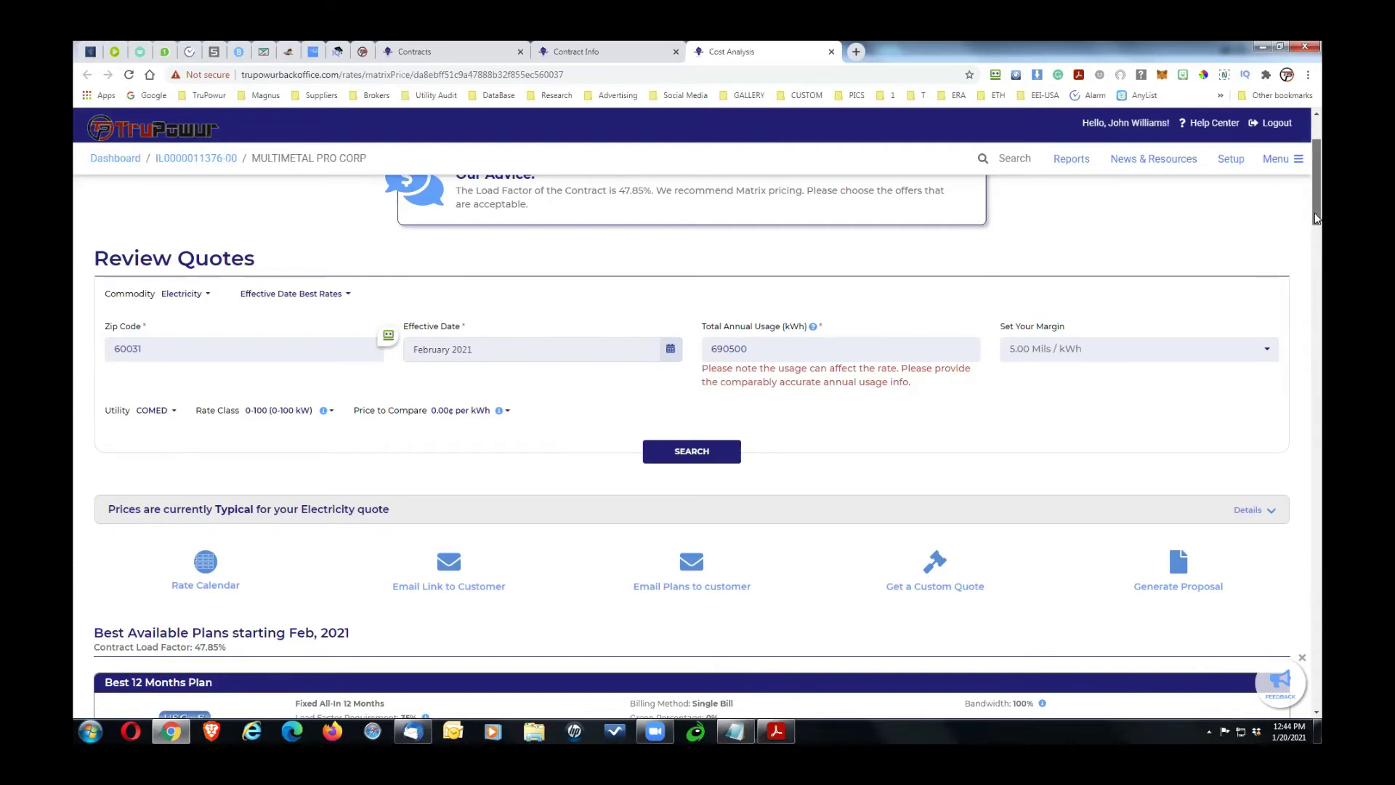
pyautogui.scroll(-1, 1316, 218)
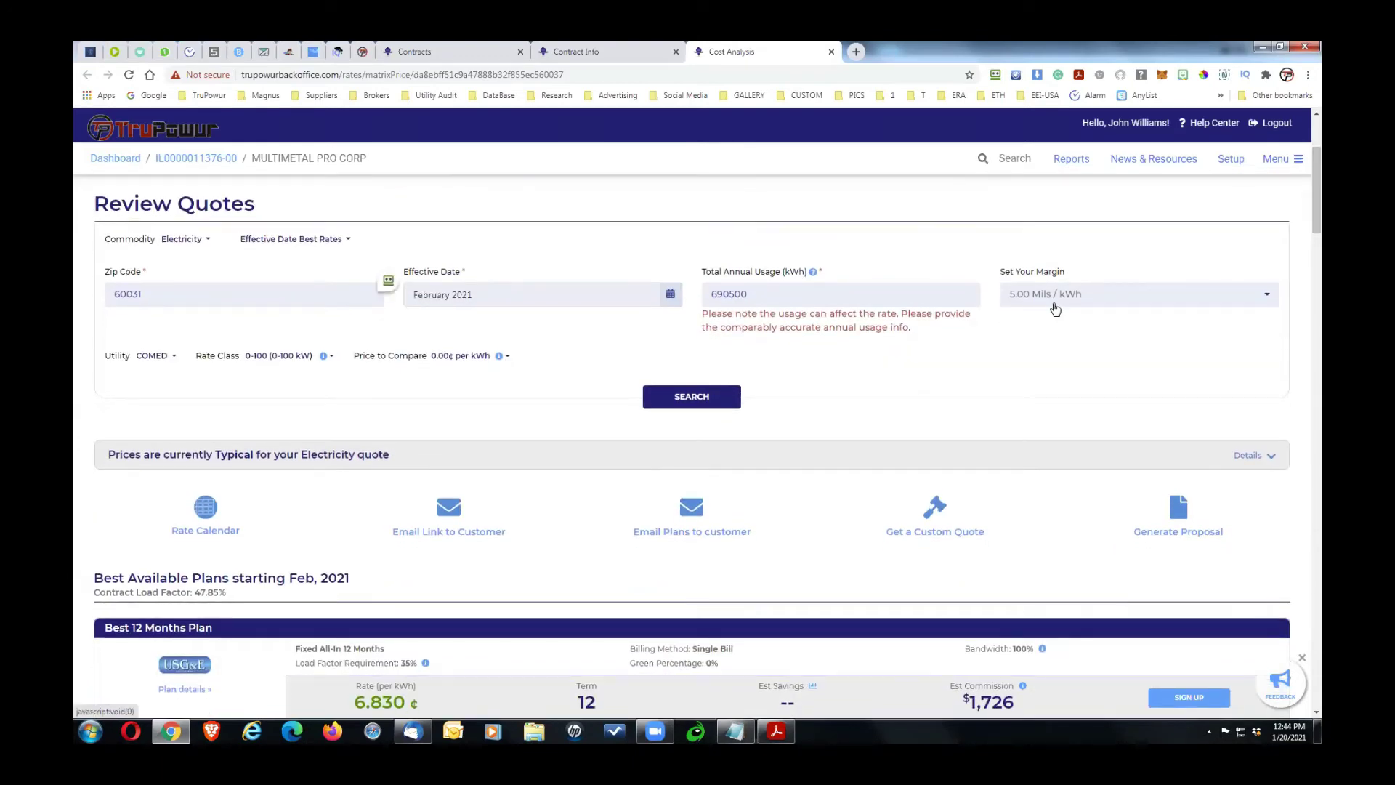
pyautogui.moveTo(1320, 220); pyautogui.dragTo(1315, 244)
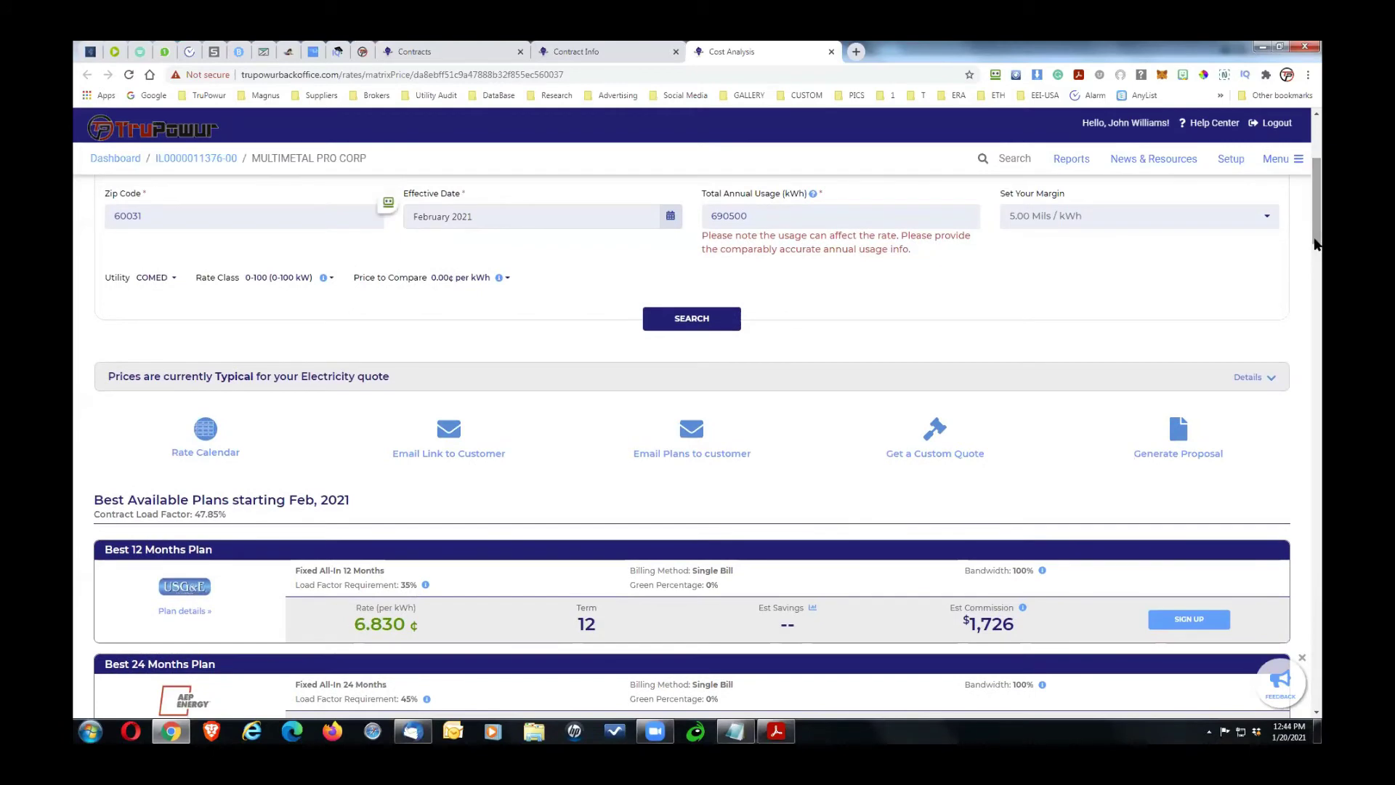
pyautogui.click(699, 380)
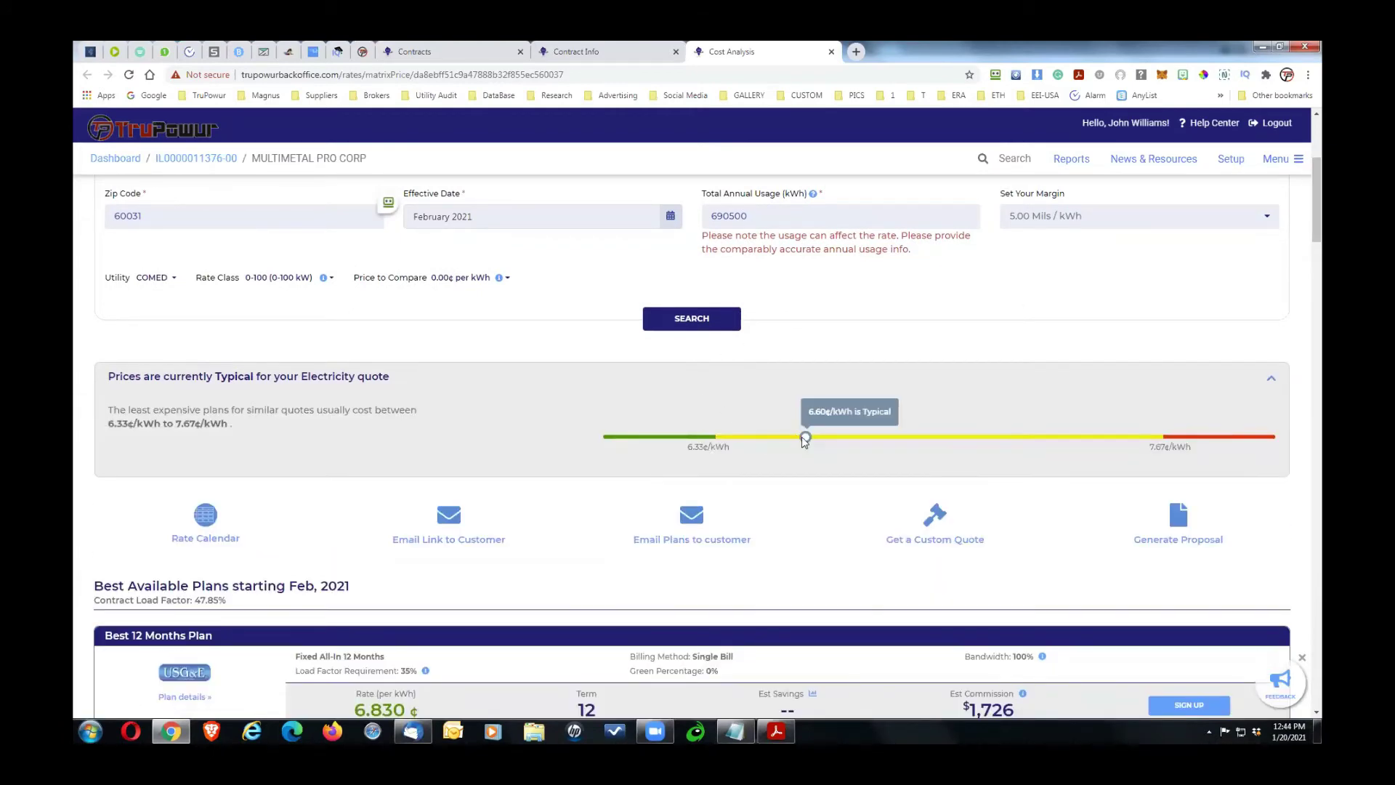
pyautogui.click(733, 377)
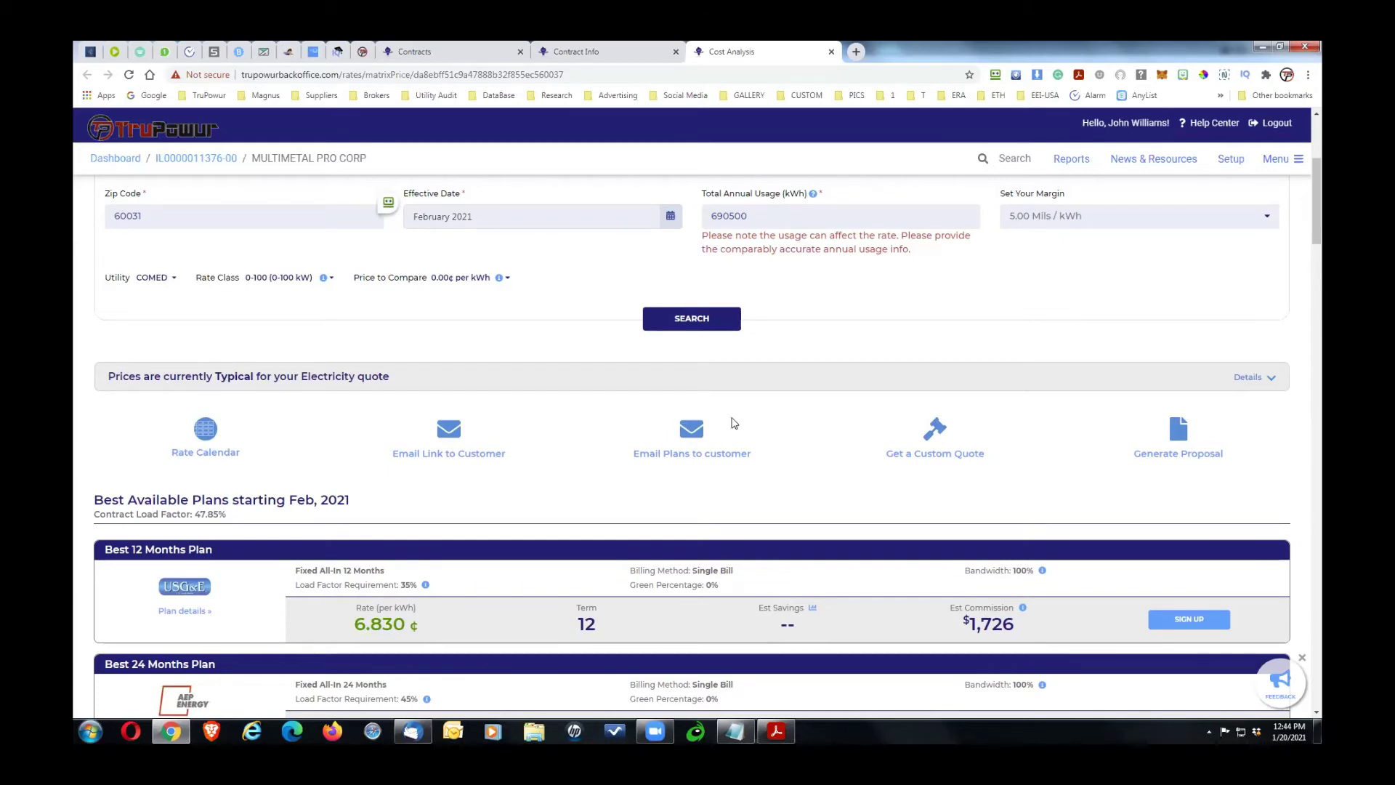
pyautogui.moveTo(1316, 236); pyautogui.dragTo(1317, 266)
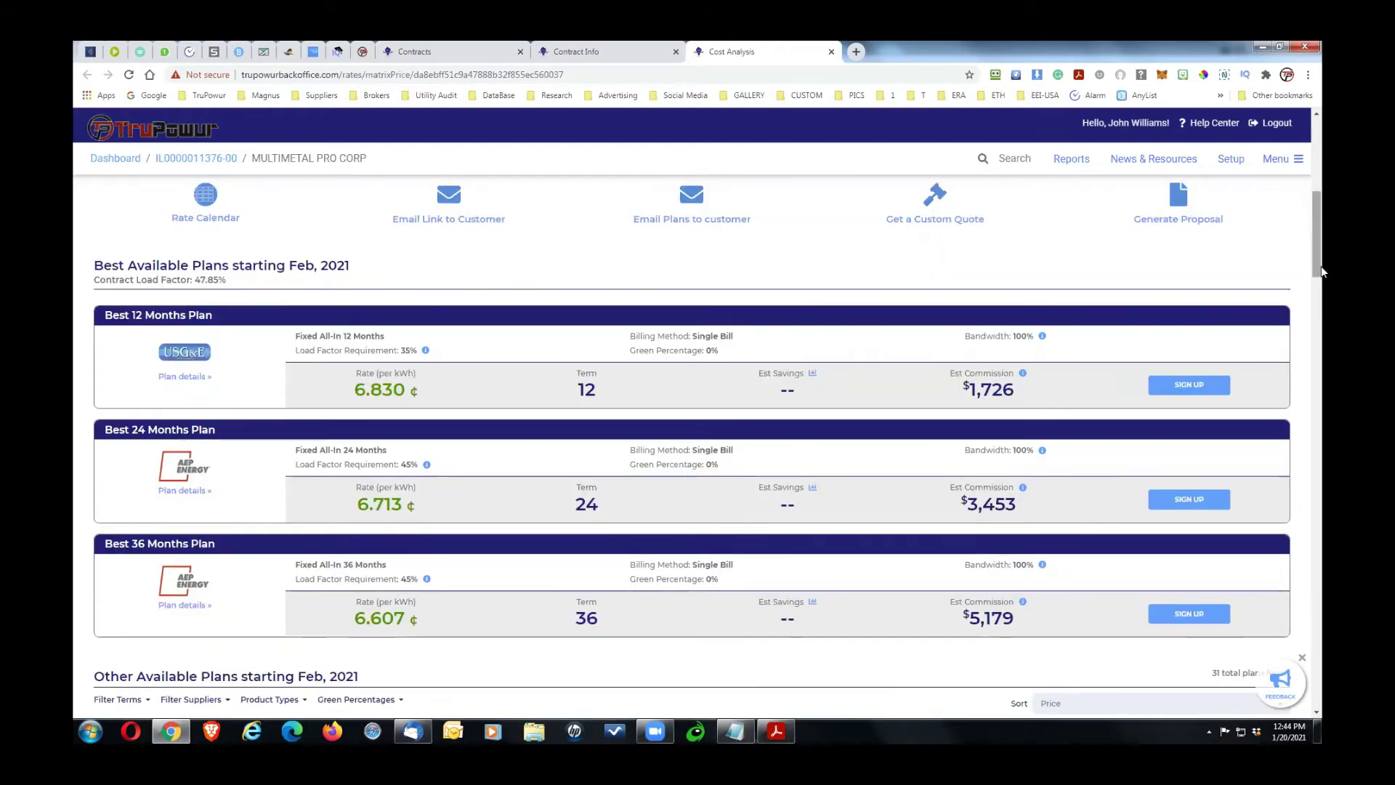
pyautogui.scroll(-3, 1320, 323)
pyautogui.scroll(-3, 1319, 321)
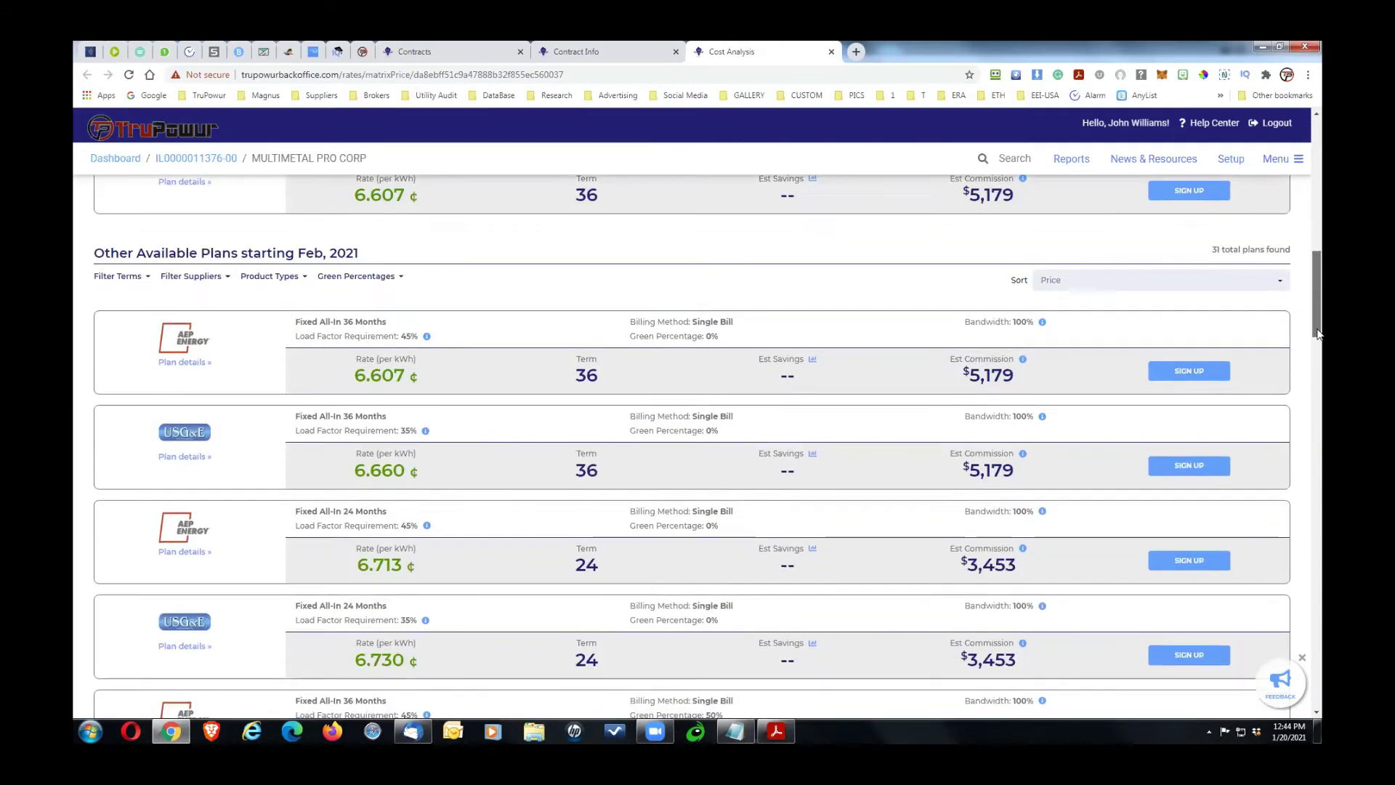
pyautogui.scroll(-20, 1321, 396)
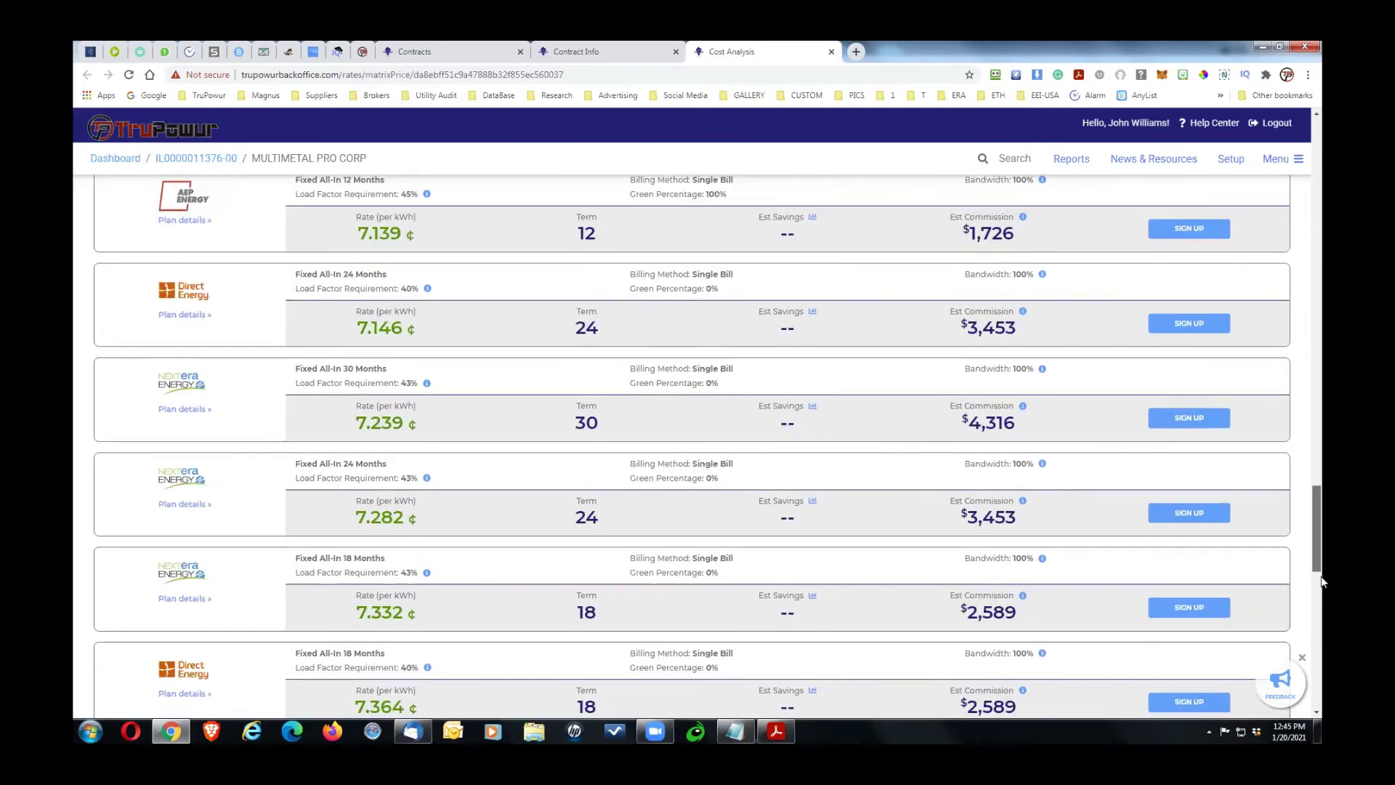
pyautogui.moveTo(1322, 581); pyautogui.dragTo(1322, 431)
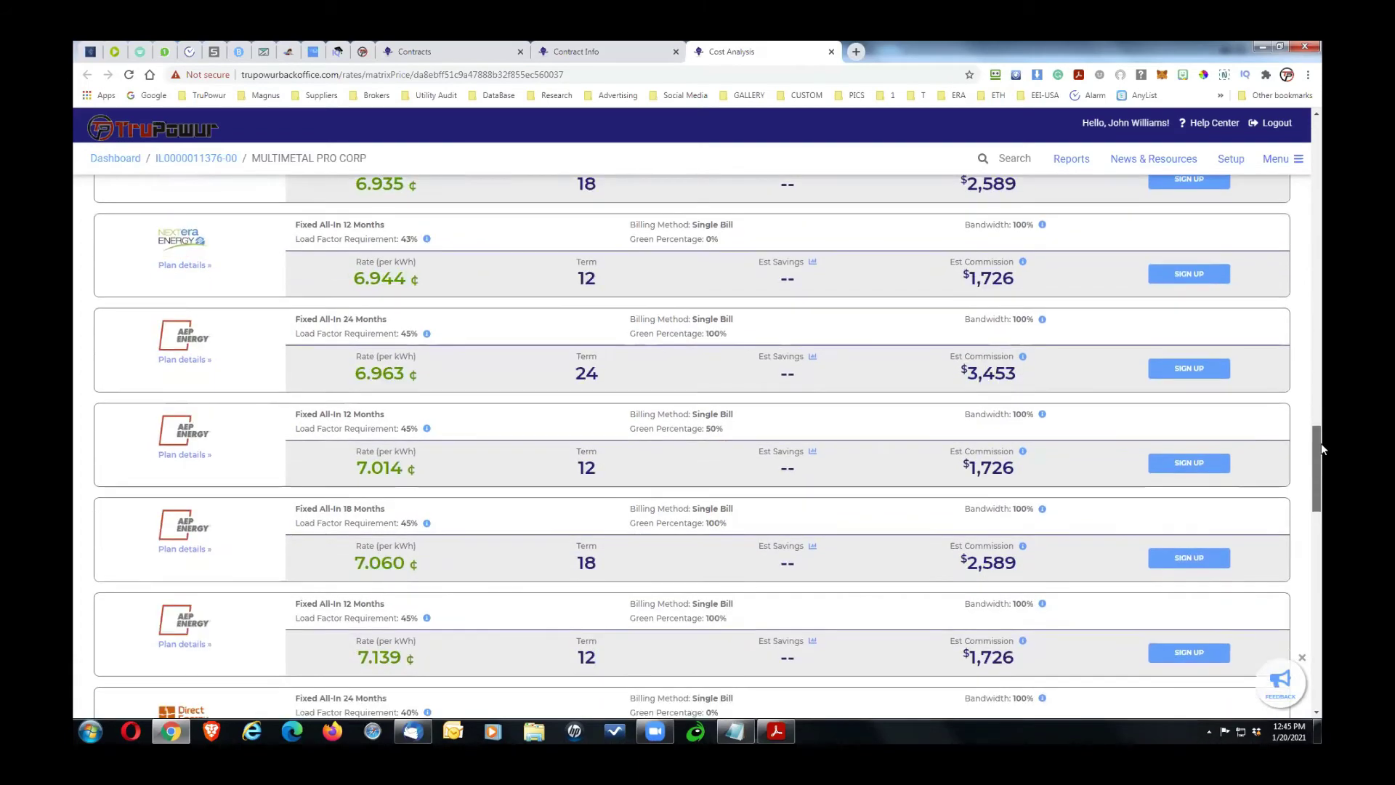
pyautogui.moveTo(1319, 369); pyautogui.dragTo(1320, 191)
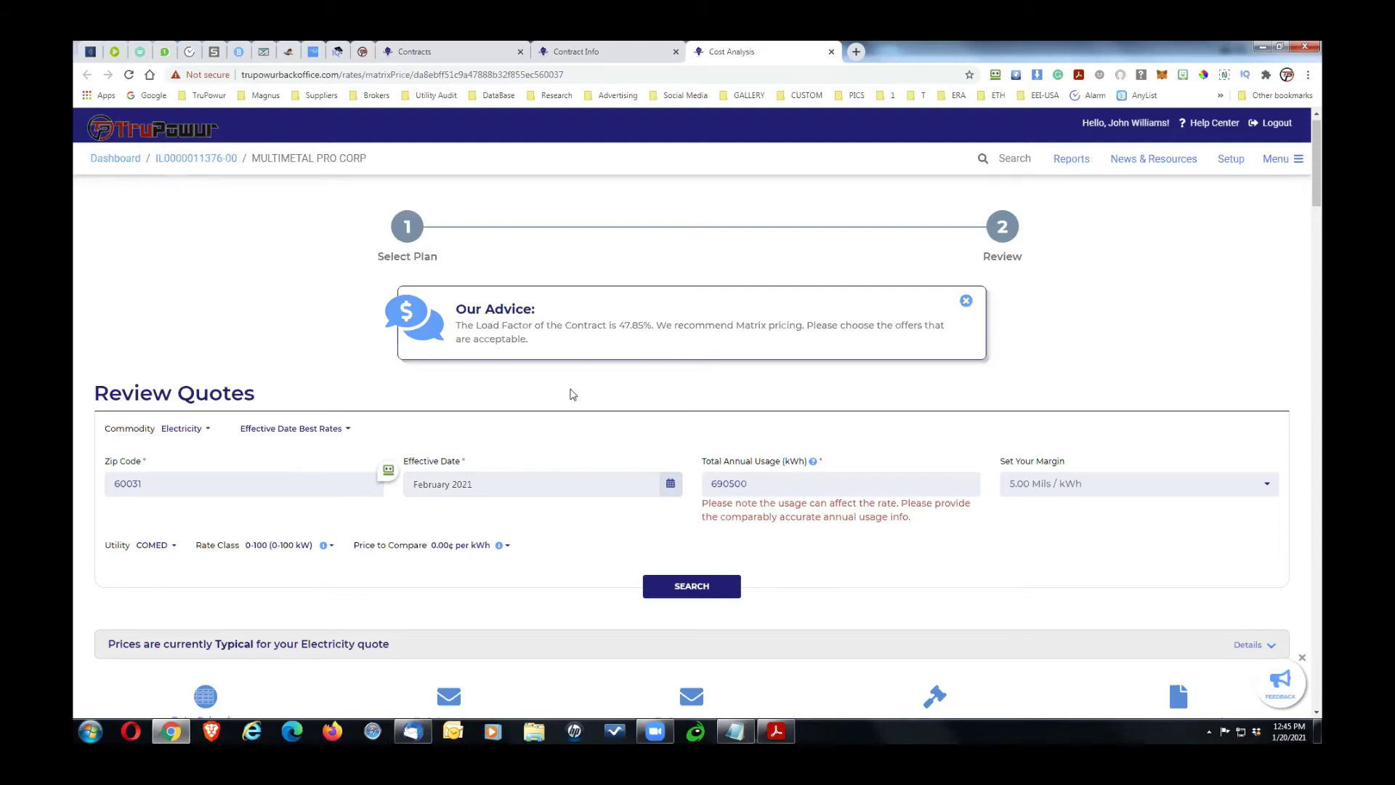
pyautogui.scroll(-1, 1318, 212)
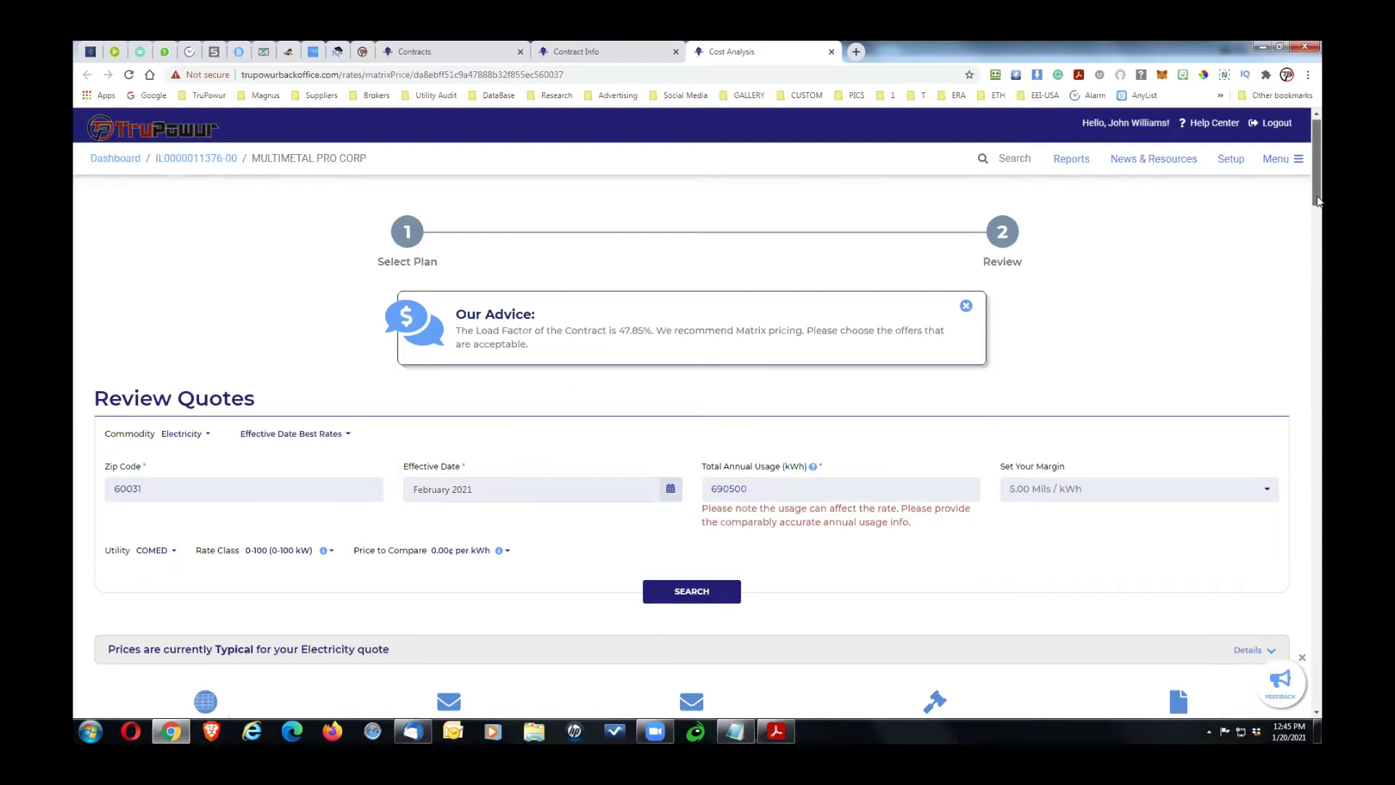
pyautogui.scroll(-1, 1317, 211)
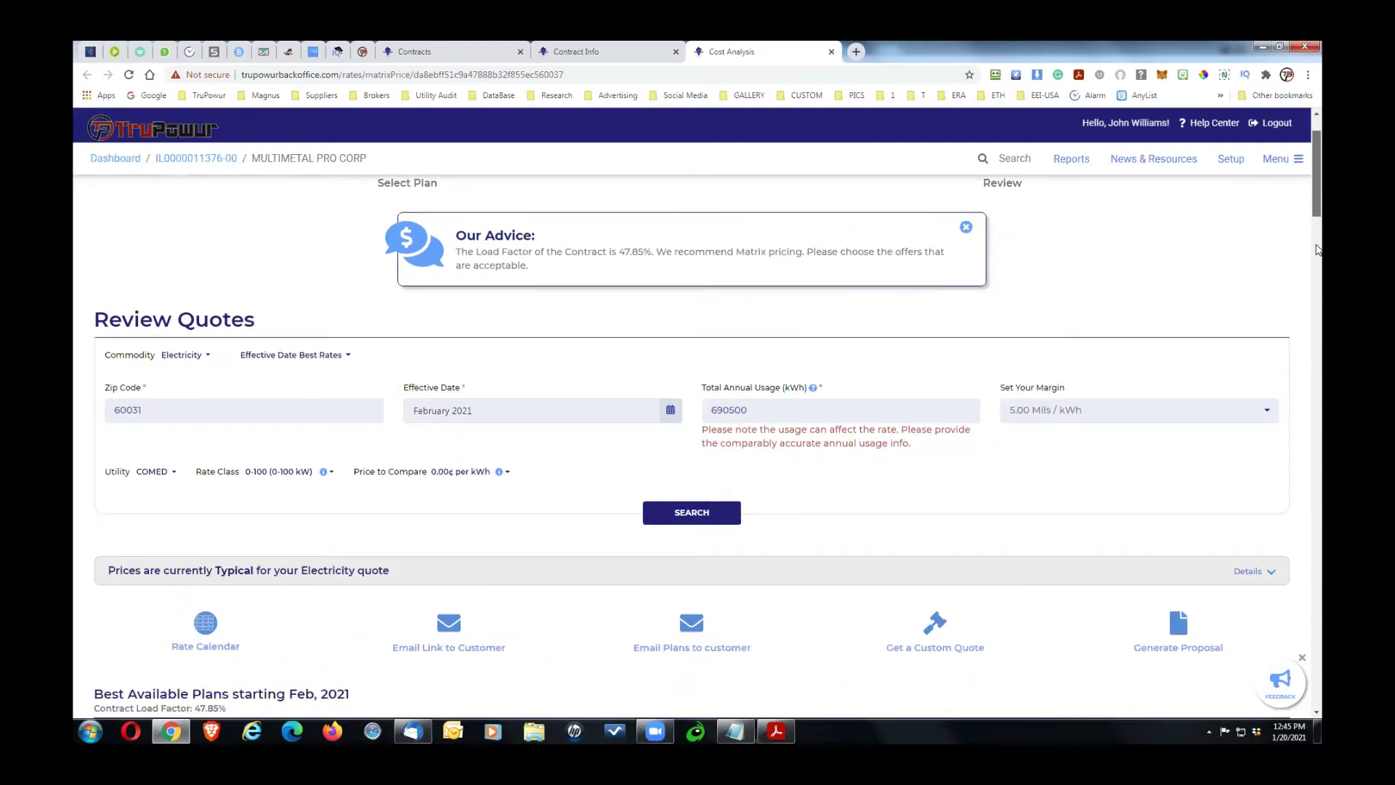
pyautogui.scroll(-8, 1320, 265)
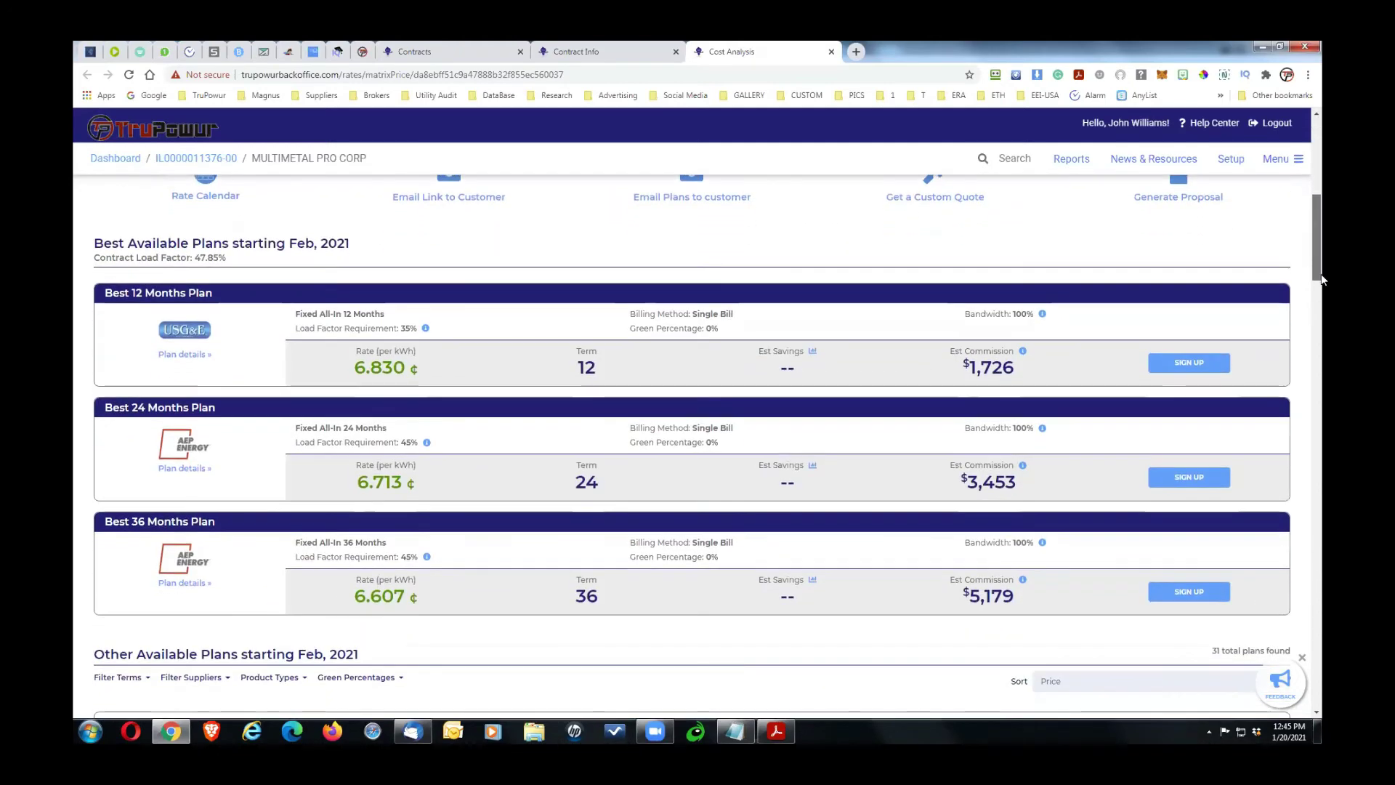
pyautogui.scroll(-3, 1321, 302)
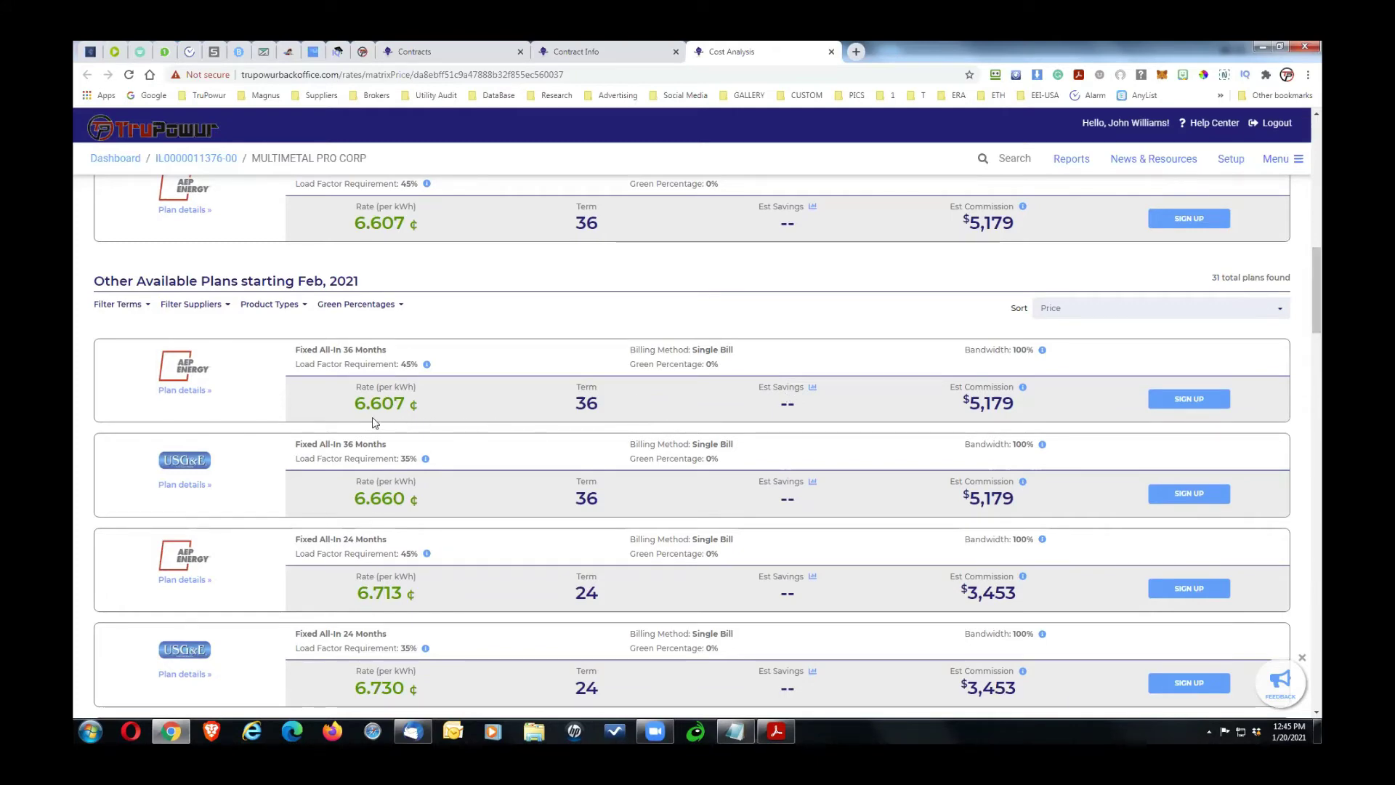
# Step: Replace the 0.00 Price to Compare with 13.3¢ per kWh and reload the rates
pyautogui.moveTo(359, 418)
pyautogui.tripleClick(1319, 279)
pyautogui.scroll(2, 1320, 209)
pyautogui.click(1321, 167)
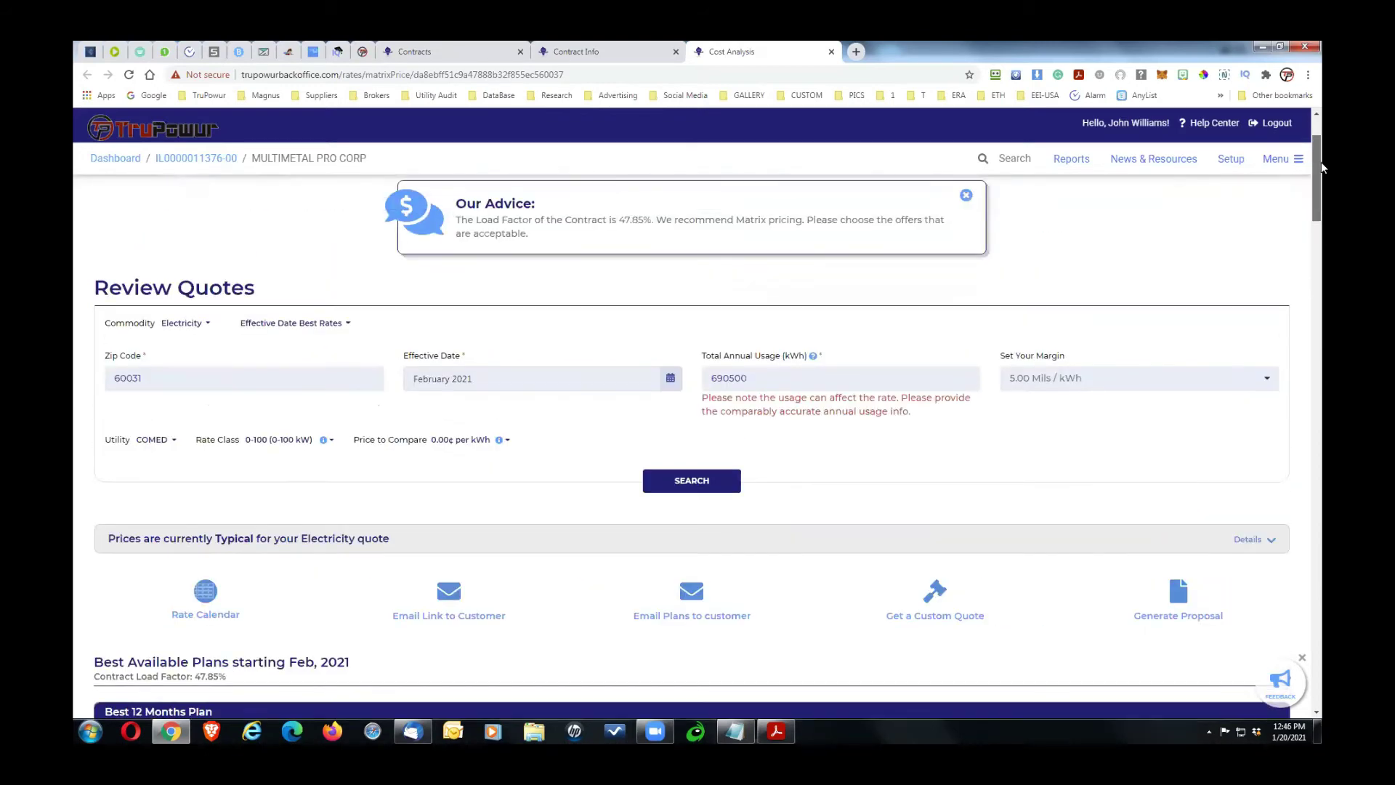
pyautogui.click(507, 441)
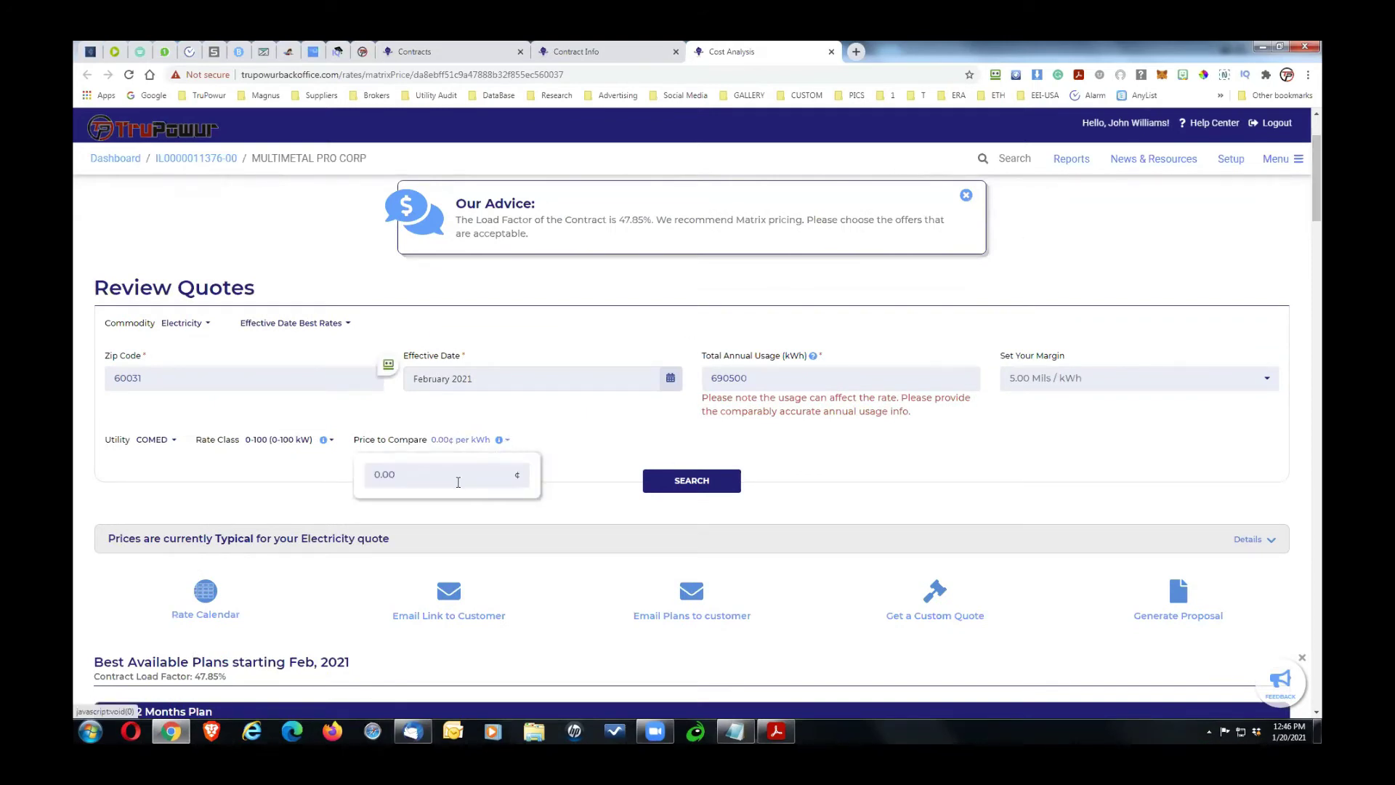
pyautogui.press('BackSpace')
pyautogui.press('BackSpace')
pyautogui.press('BackSpace')
pyautogui.press('BackSpace')
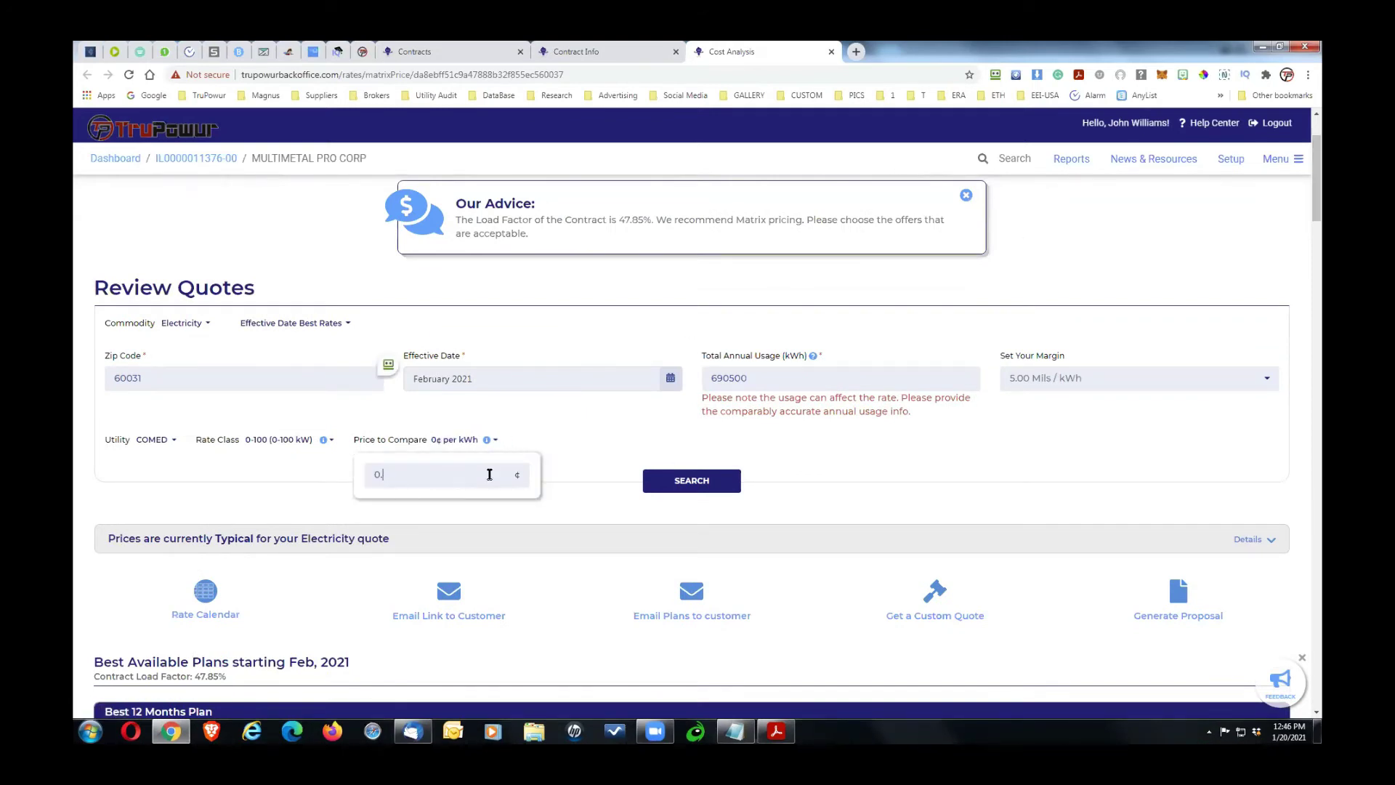
pyautogui.press('Return')
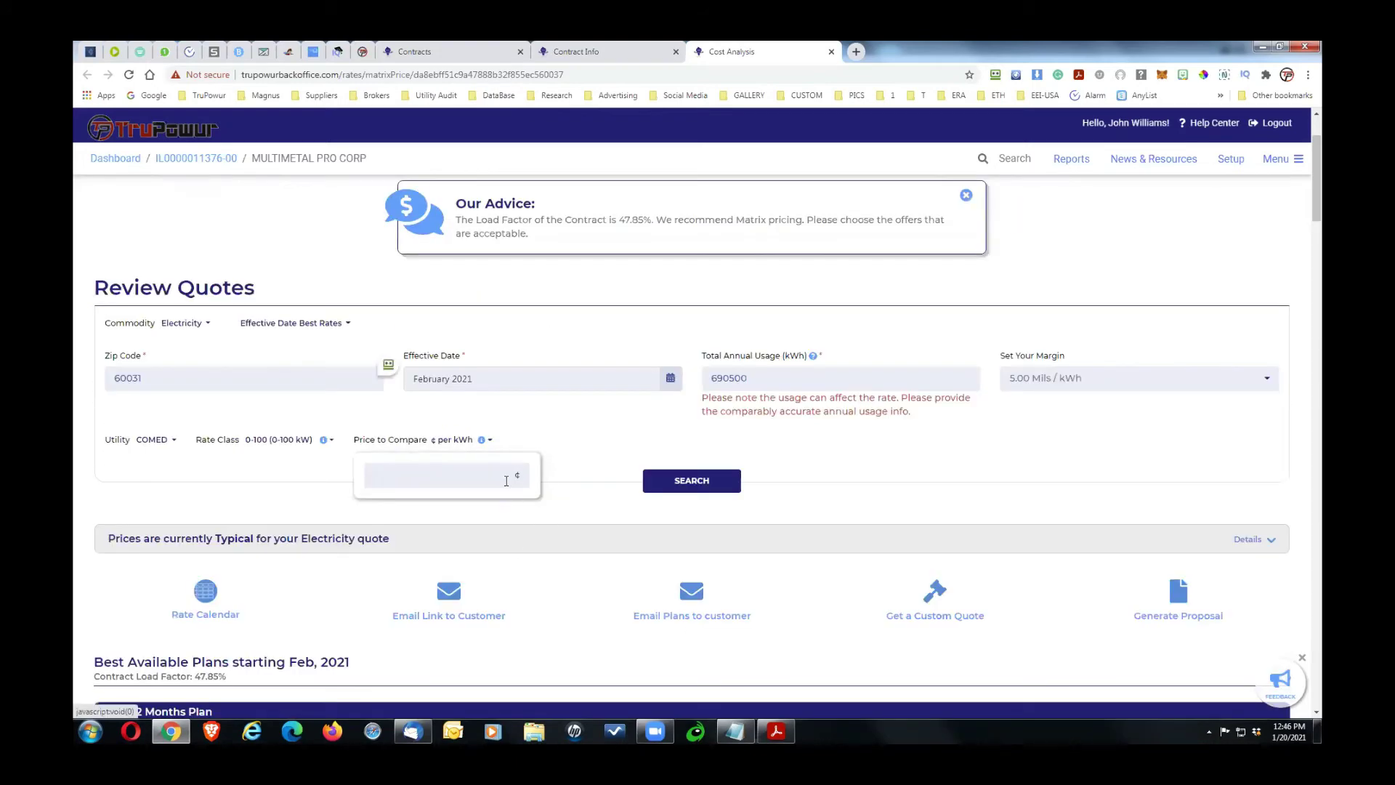
pyautogui.write('13')
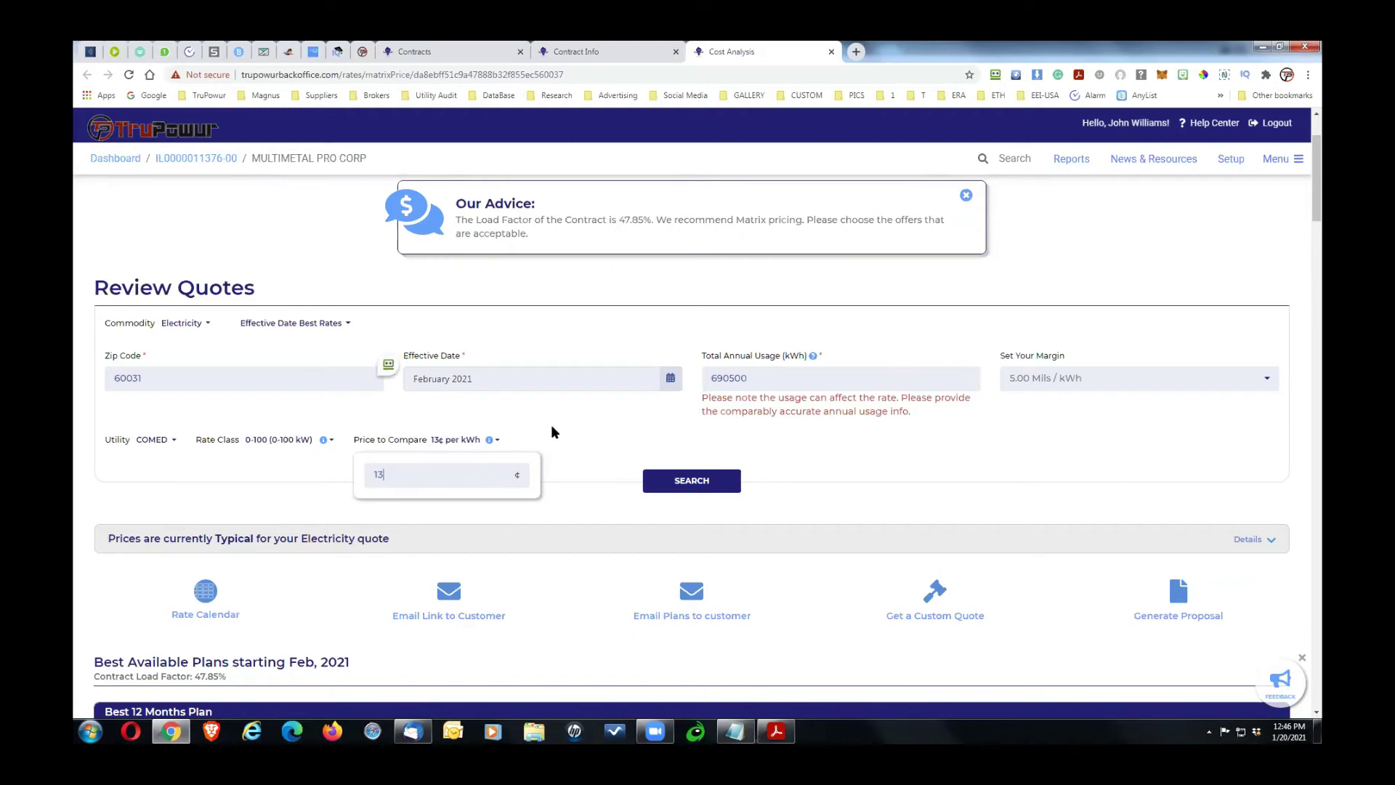
pyautogui.press('Return')
pyautogui.write('.3')
pyautogui.press('Return')
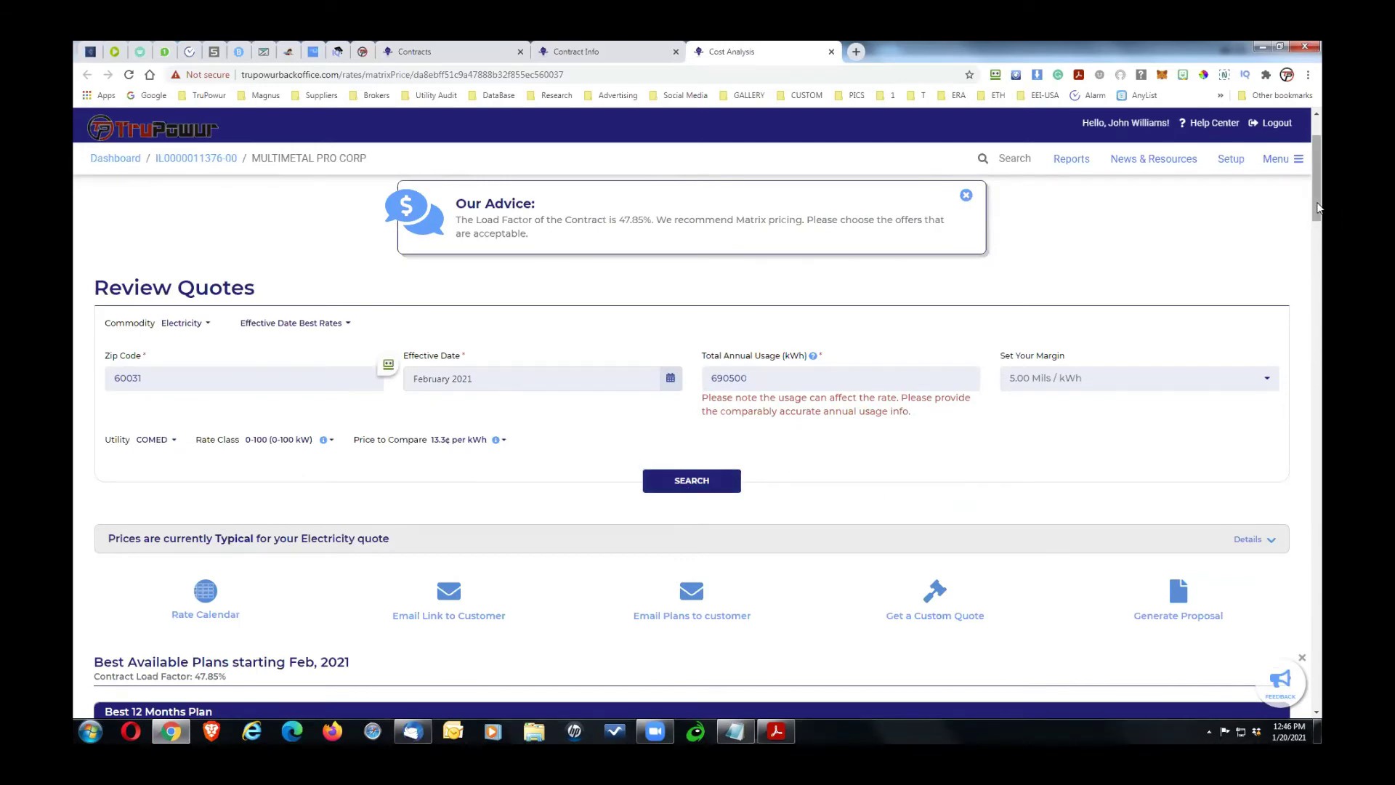
pyautogui.moveTo(1318, 218); pyautogui.dragTo(1316, 277)
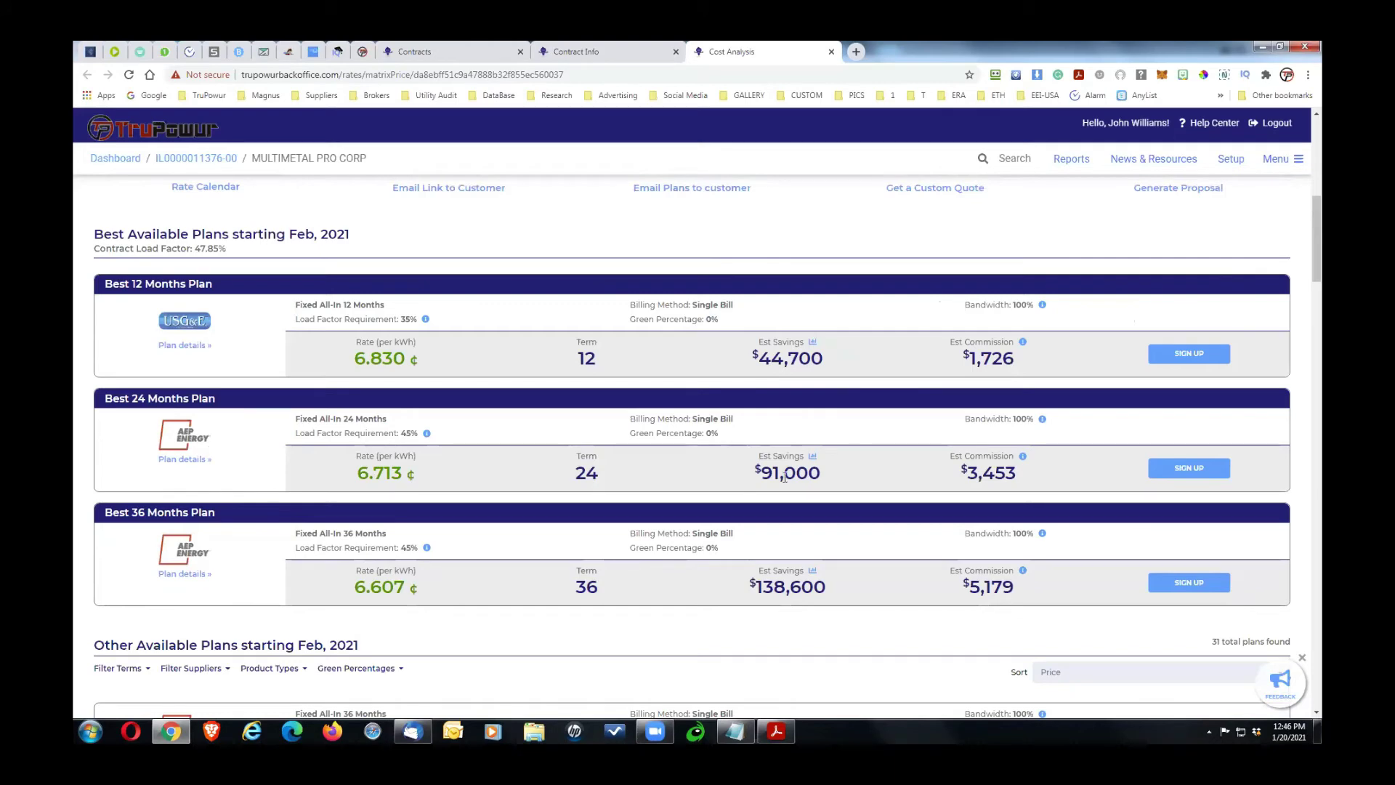
pyautogui.moveTo(1317, 240); pyautogui.dragTo(1321, 281)
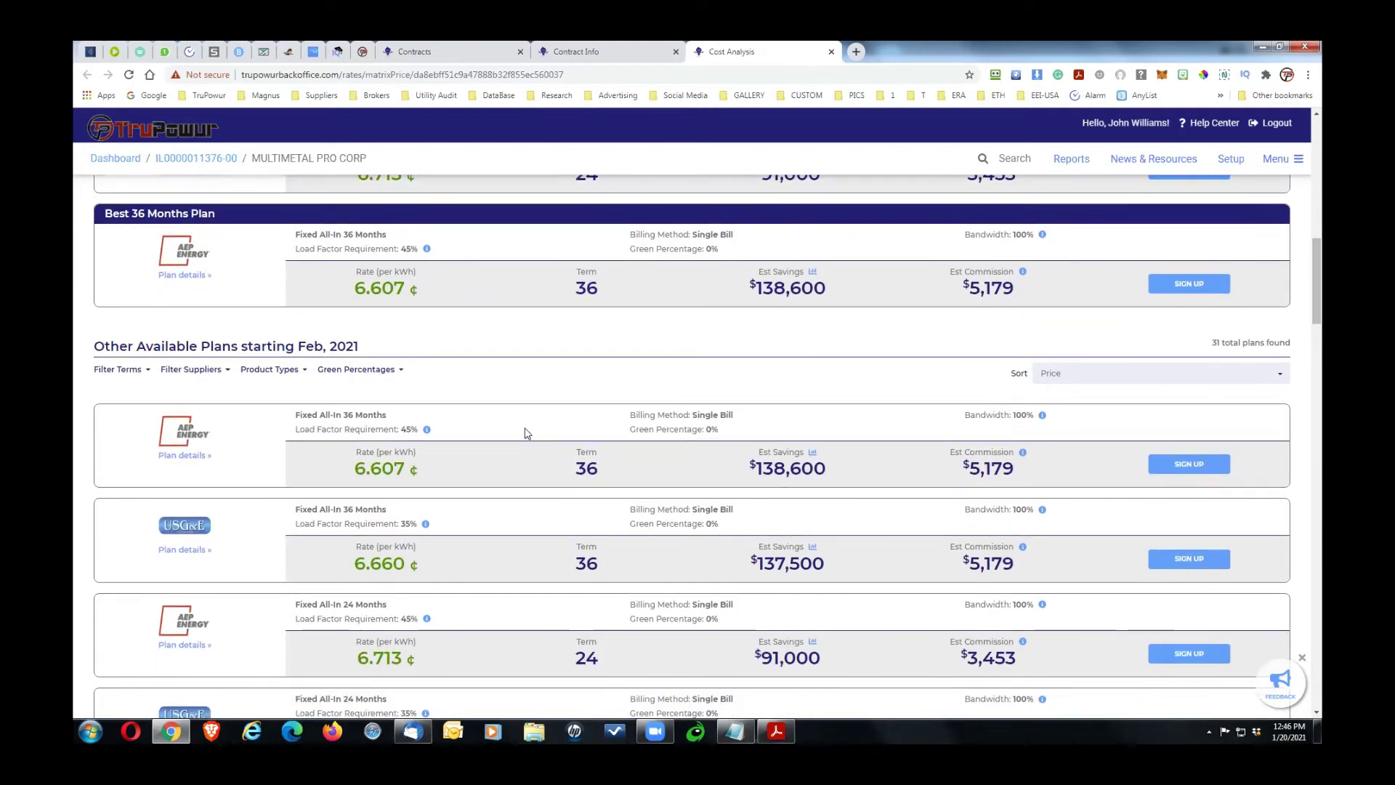
# Step: Sort plans by Savings and uncheck the 6, 12, 18, 24 and 30-month terms
pyautogui.click(1069, 374)
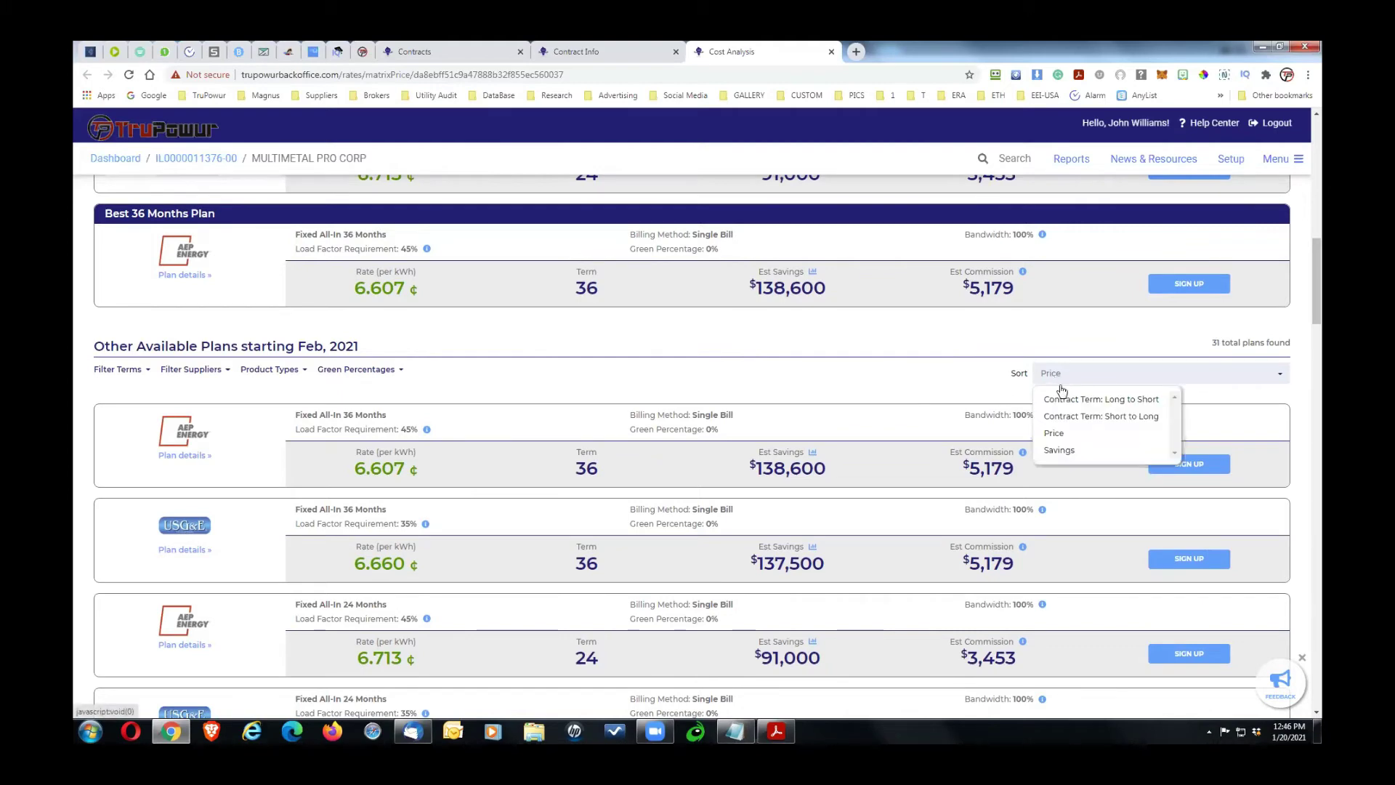
pyautogui.click(1066, 451)
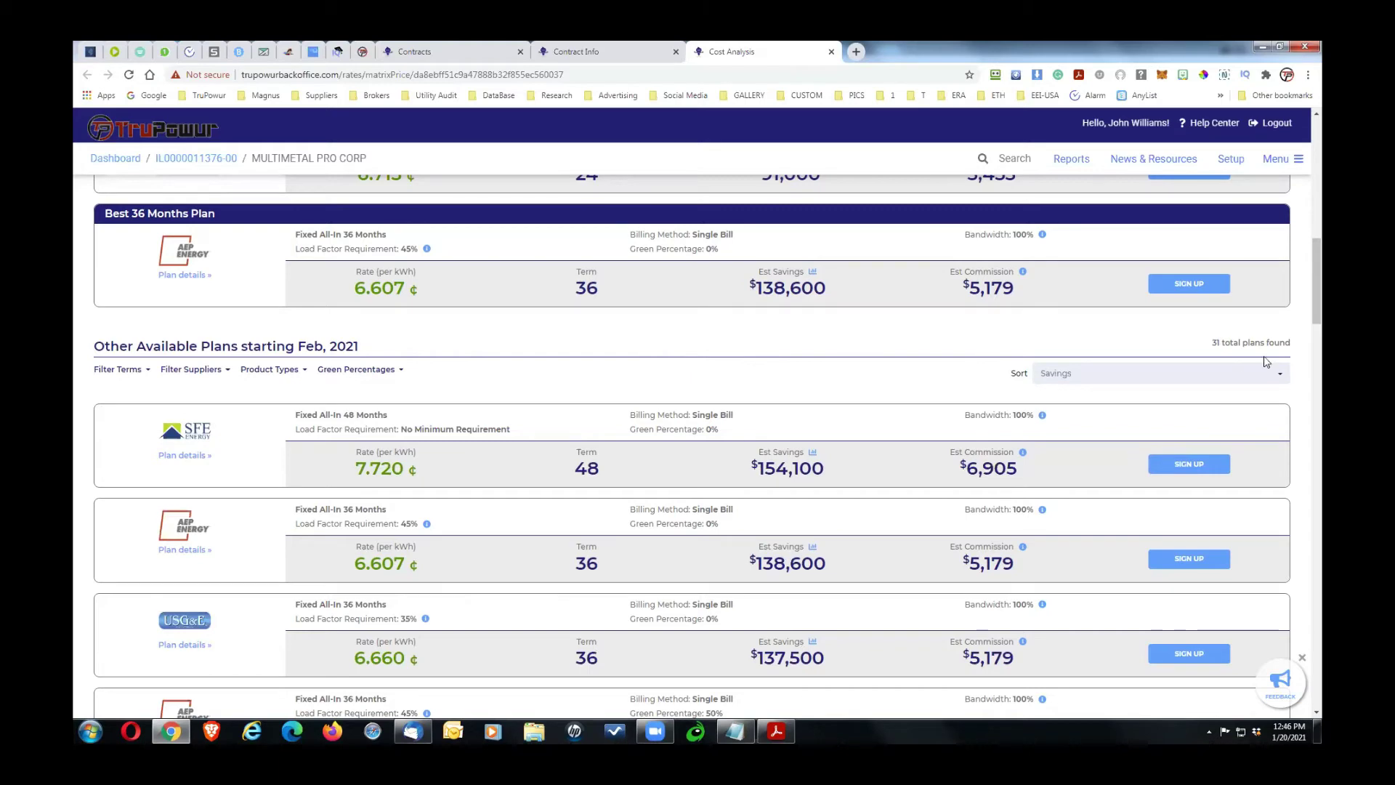
pyautogui.click(128, 371)
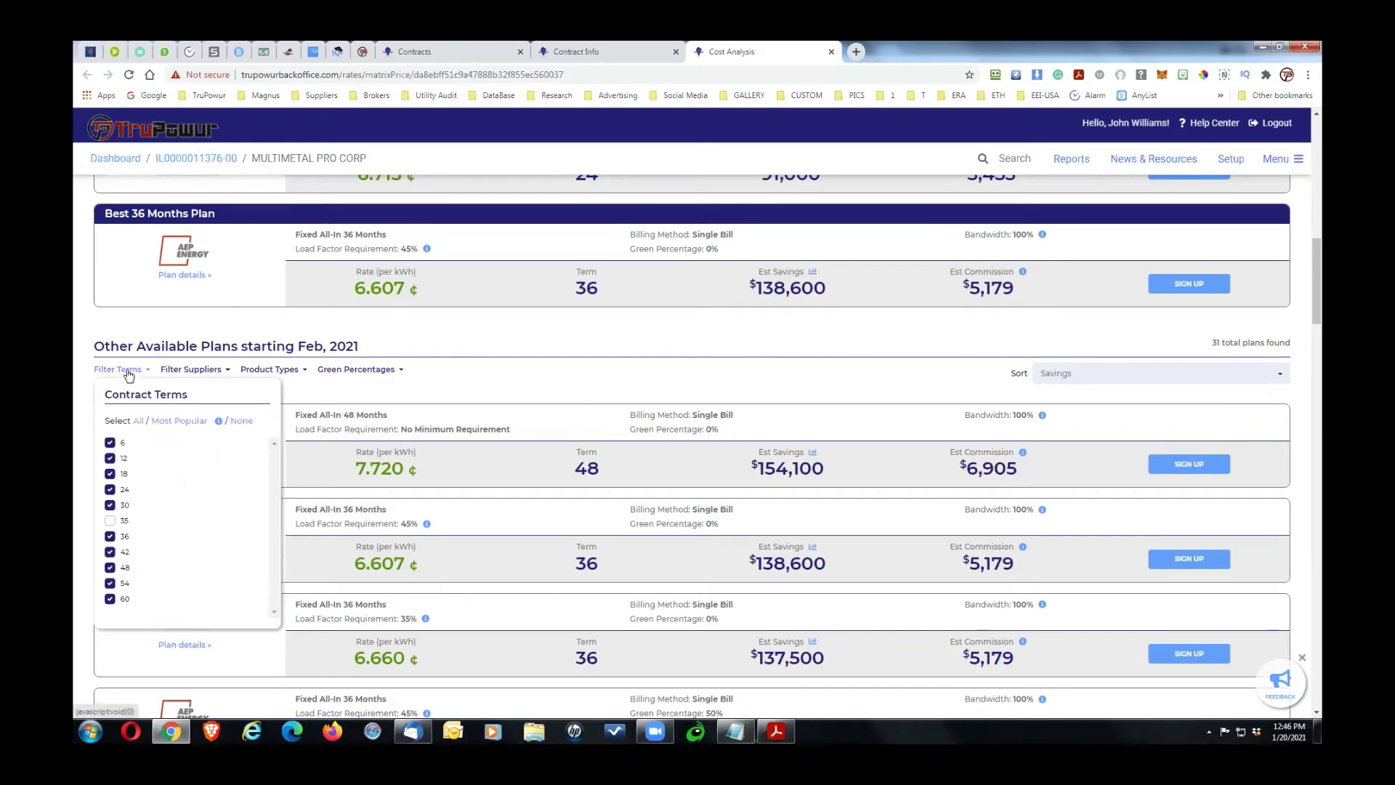
pyautogui.click(110, 442)
pyautogui.click(110, 458)
pyautogui.click(109, 474)
pyautogui.click(110, 489)
pyautogui.click(110, 505)
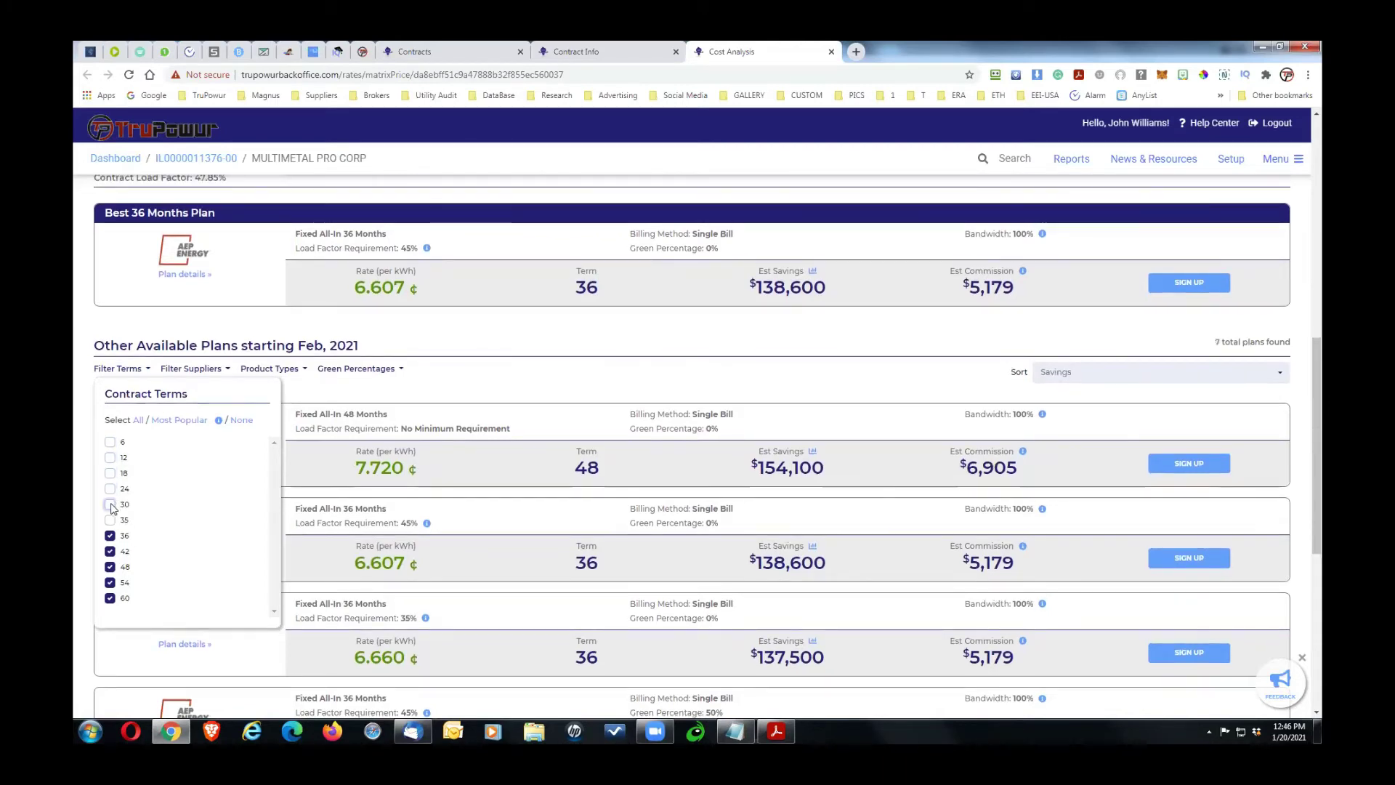
pyautogui.click(507, 379)
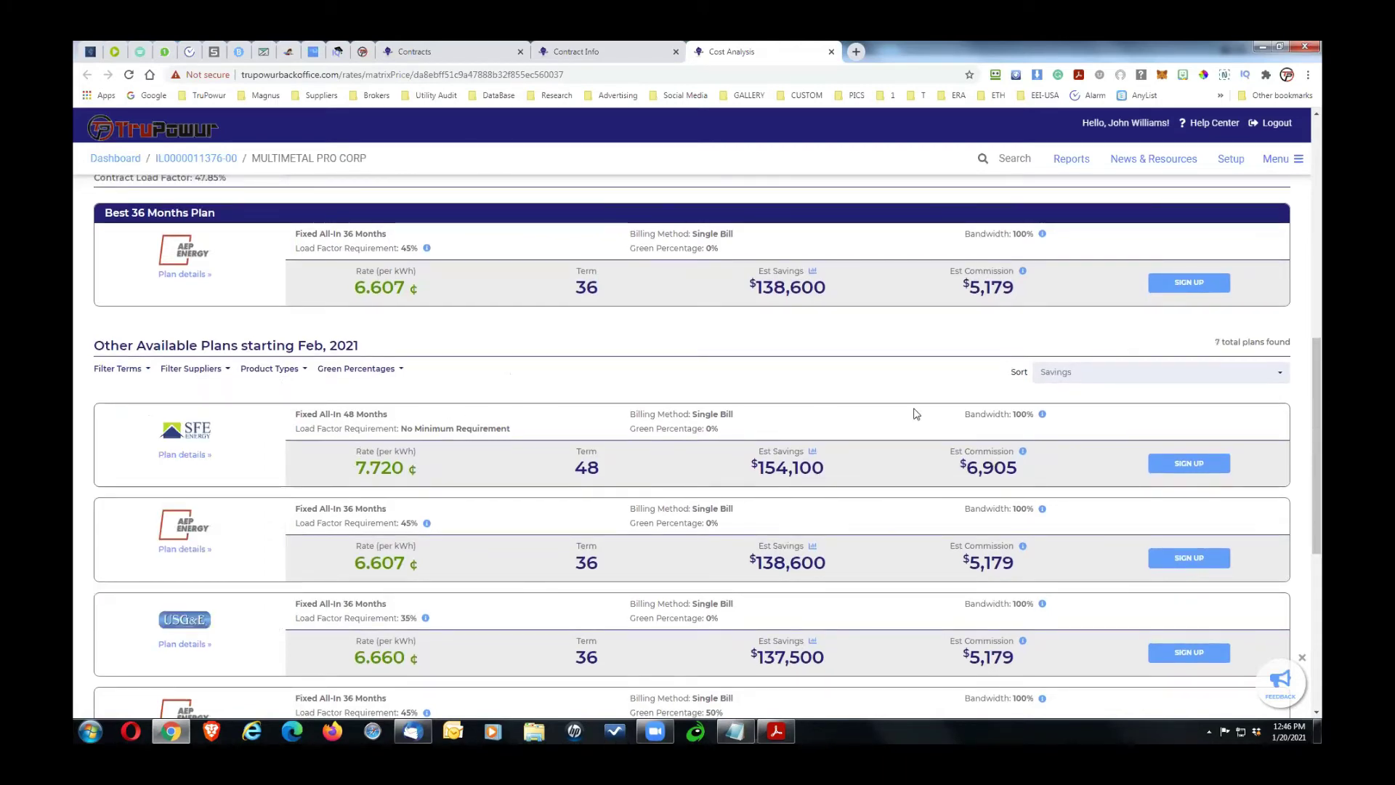
pyautogui.moveTo(1317, 363); pyautogui.dragTo(1316, 416)
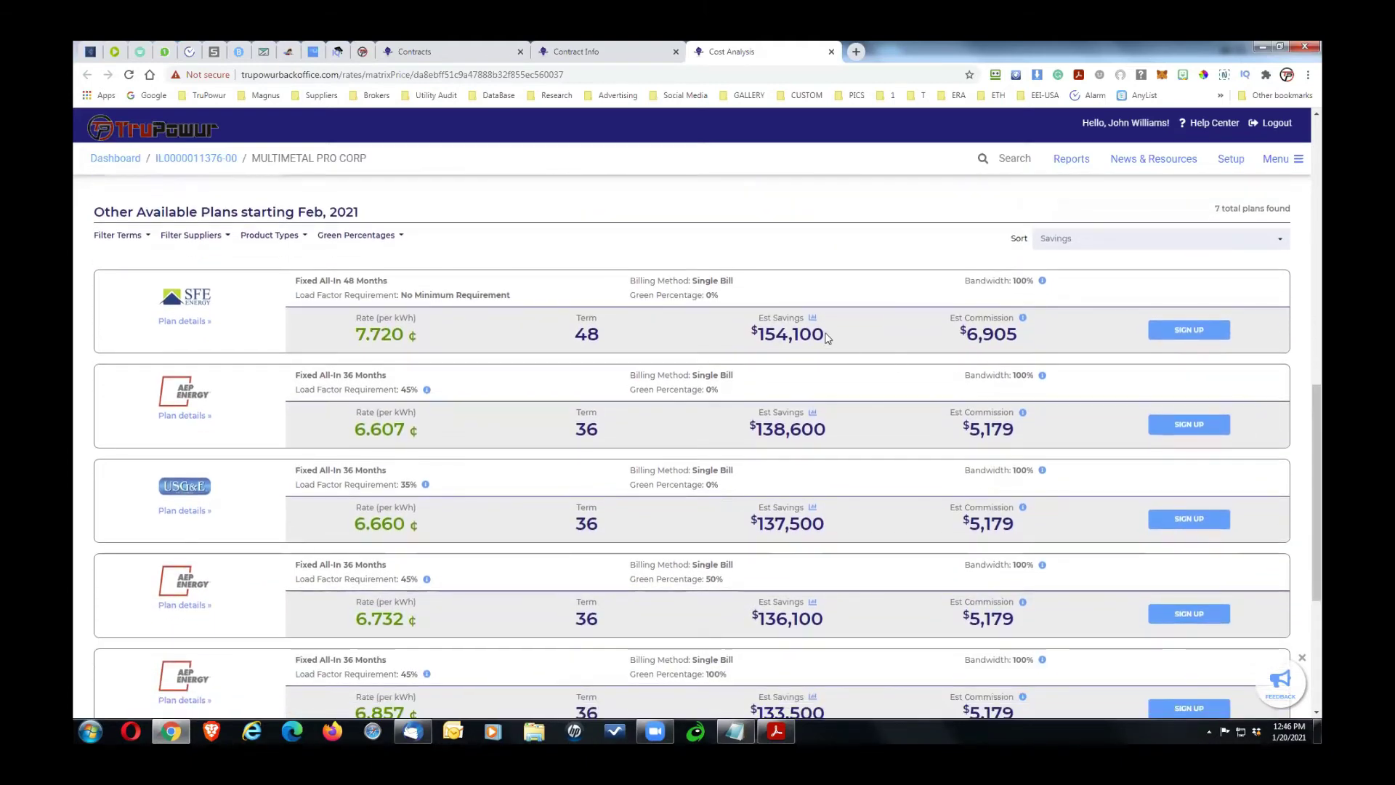
pyautogui.moveTo(825, 336); pyautogui.dragTo(751, 337)
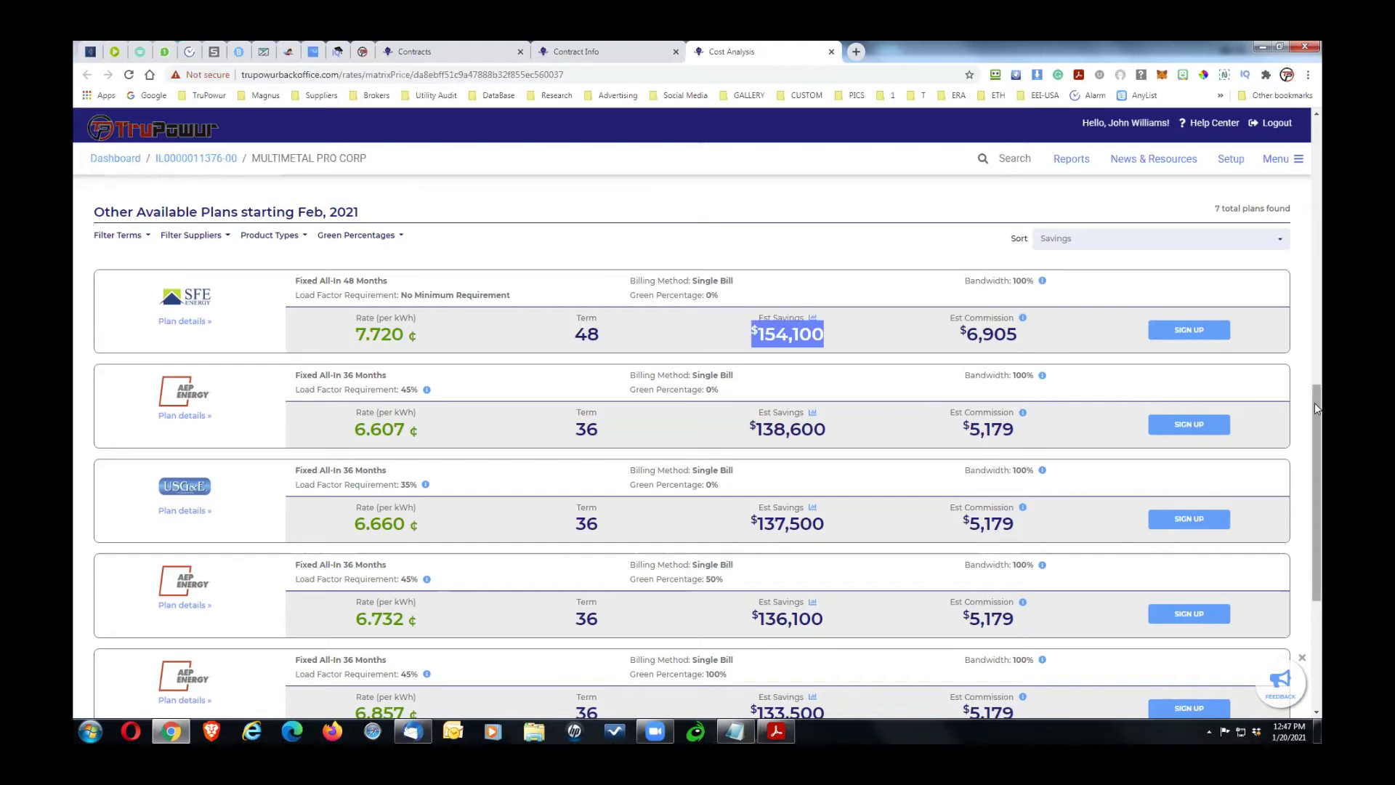
pyautogui.scroll(1, 1314, 401)
pyautogui.moveTo(1314, 402)
pyautogui.mouseDown()
pyautogui.moveTo(1314, 373)
pyautogui.moveTo(1320, 600)
pyautogui.moveTo(1317, 376)
pyautogui.mouseUp()
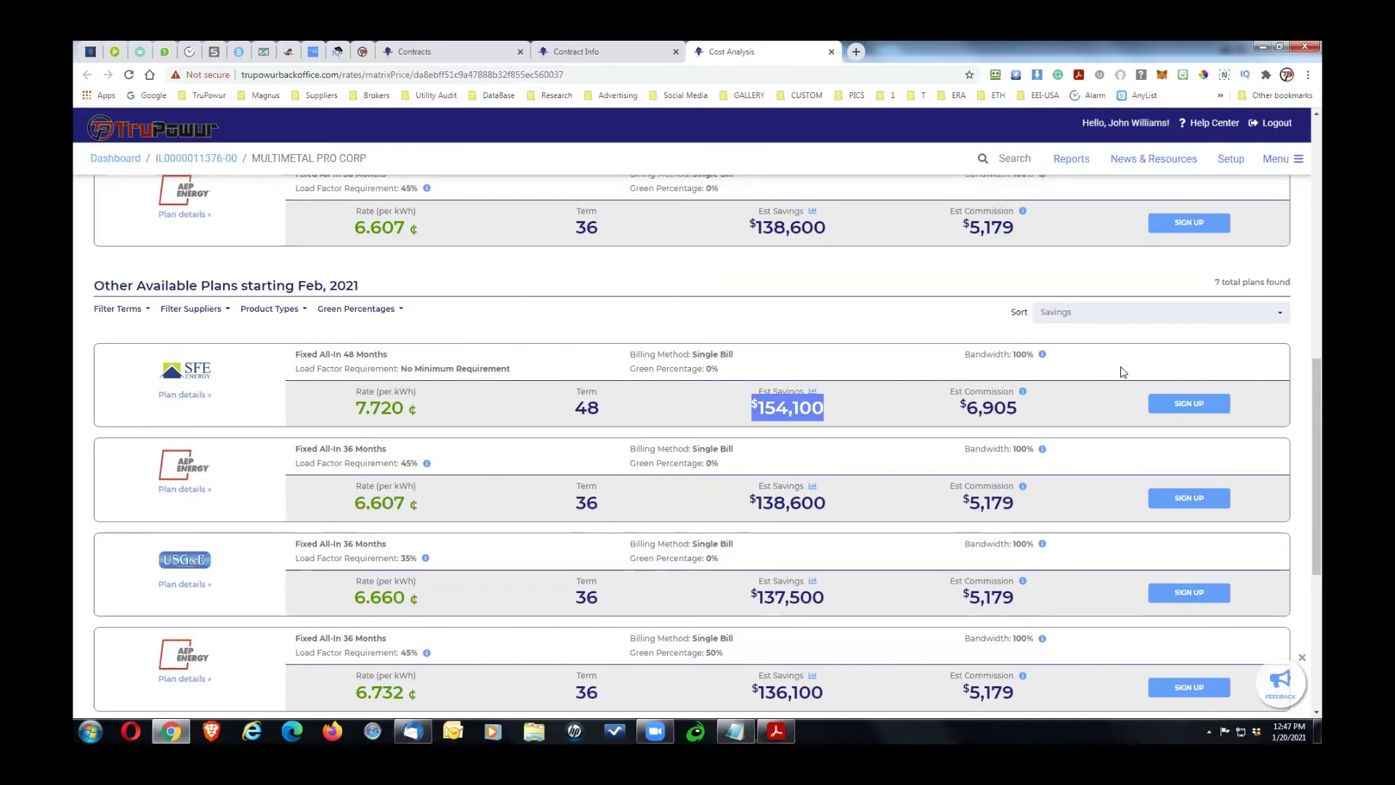
pyautogui.moveTo(1318, 382); pyautogui.dragTo(1307, 289)
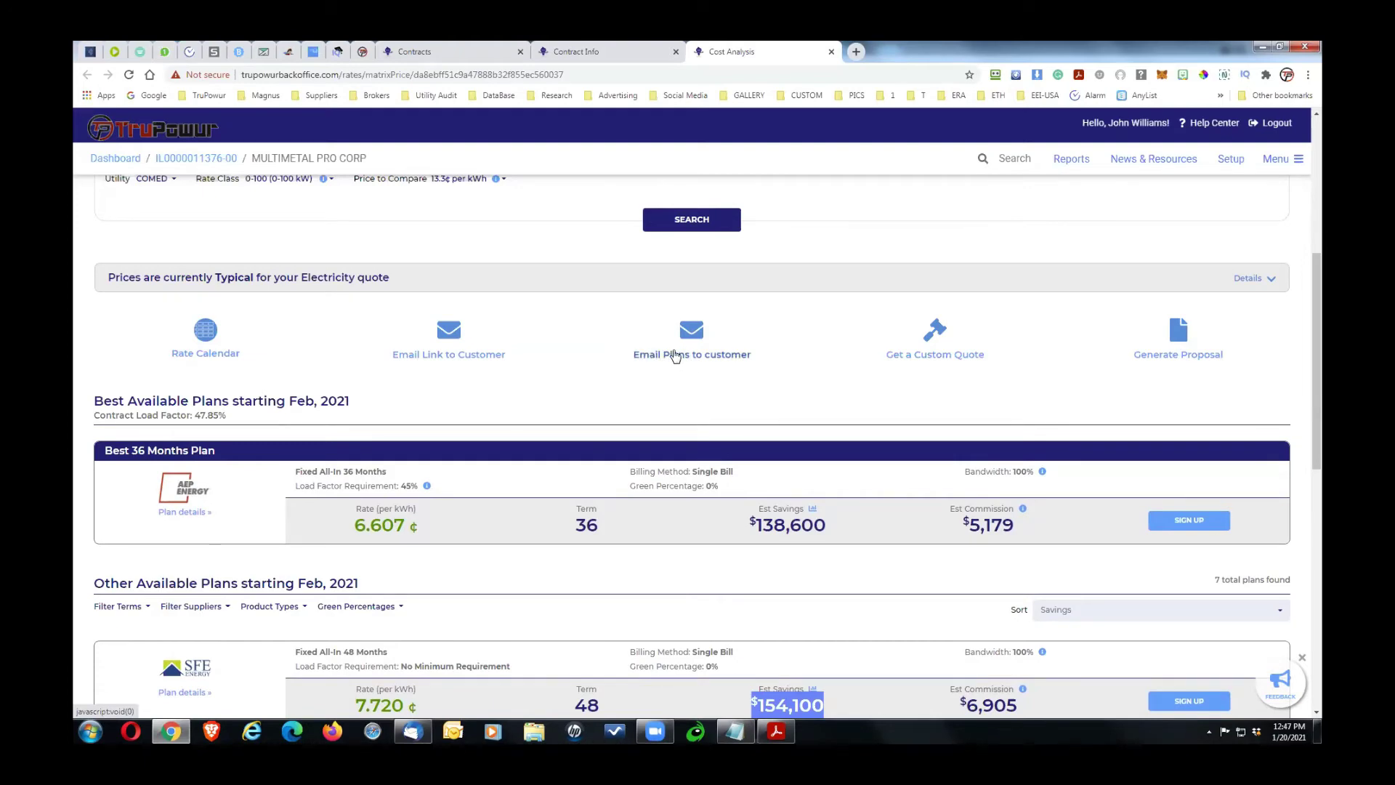
# Step: Check the prefilled MULTIMETAL PRO CORP Email Quote form, close it unsent, and open the Start menu
pyautogui.click(674, 351)
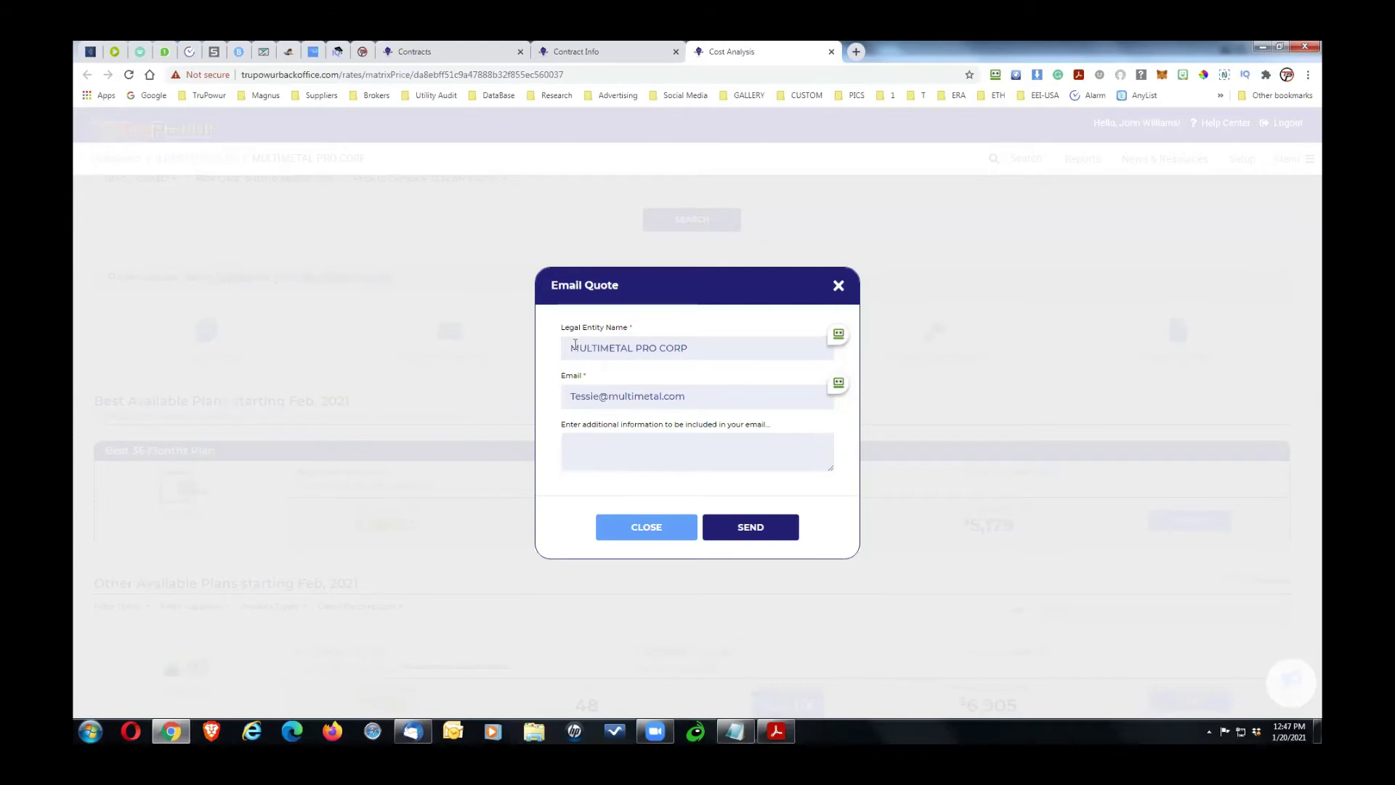
pyautogui.click(661, 531)
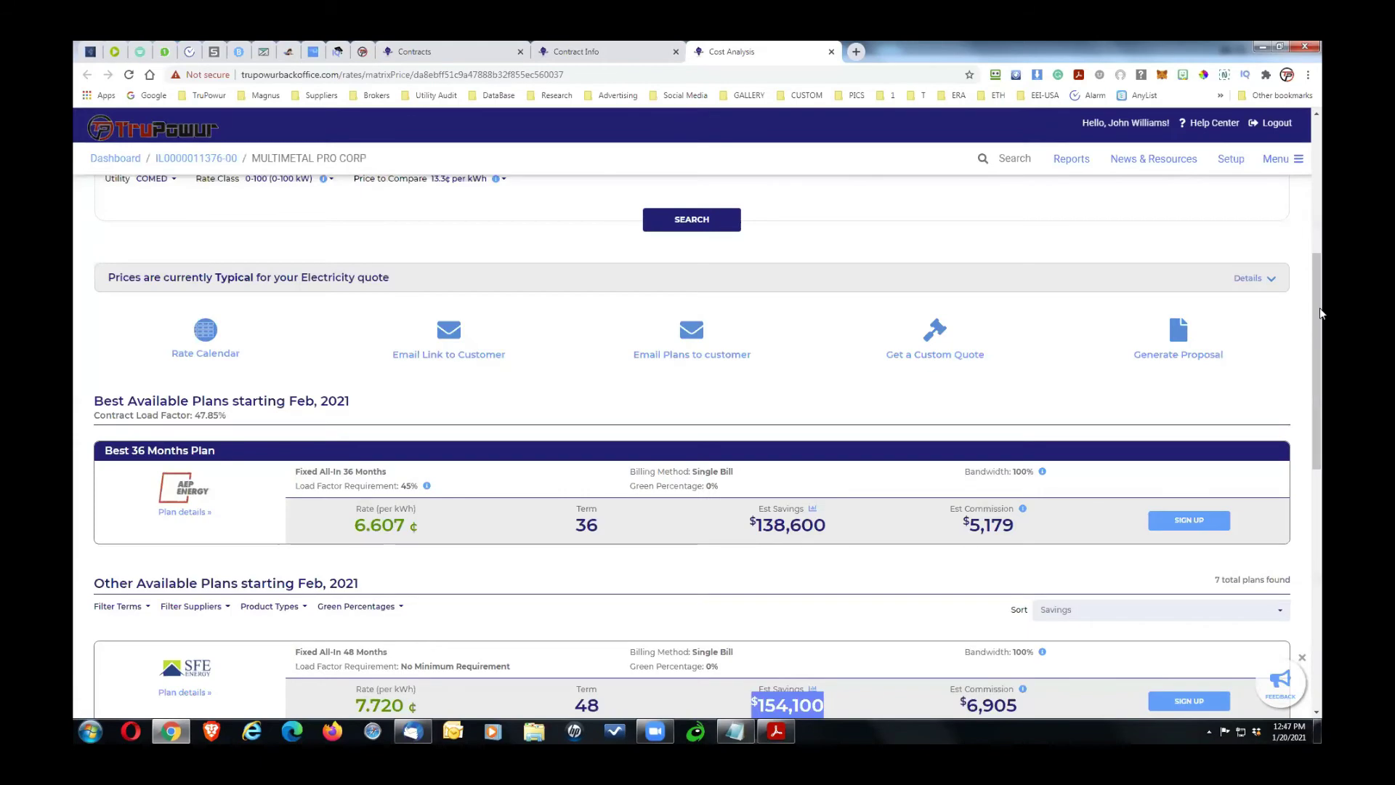
pyautogui.moveTo(1318, 316); pyautogui.dragTo(1322, 450)
pyautogui.scroll(-1, 1320, 449)
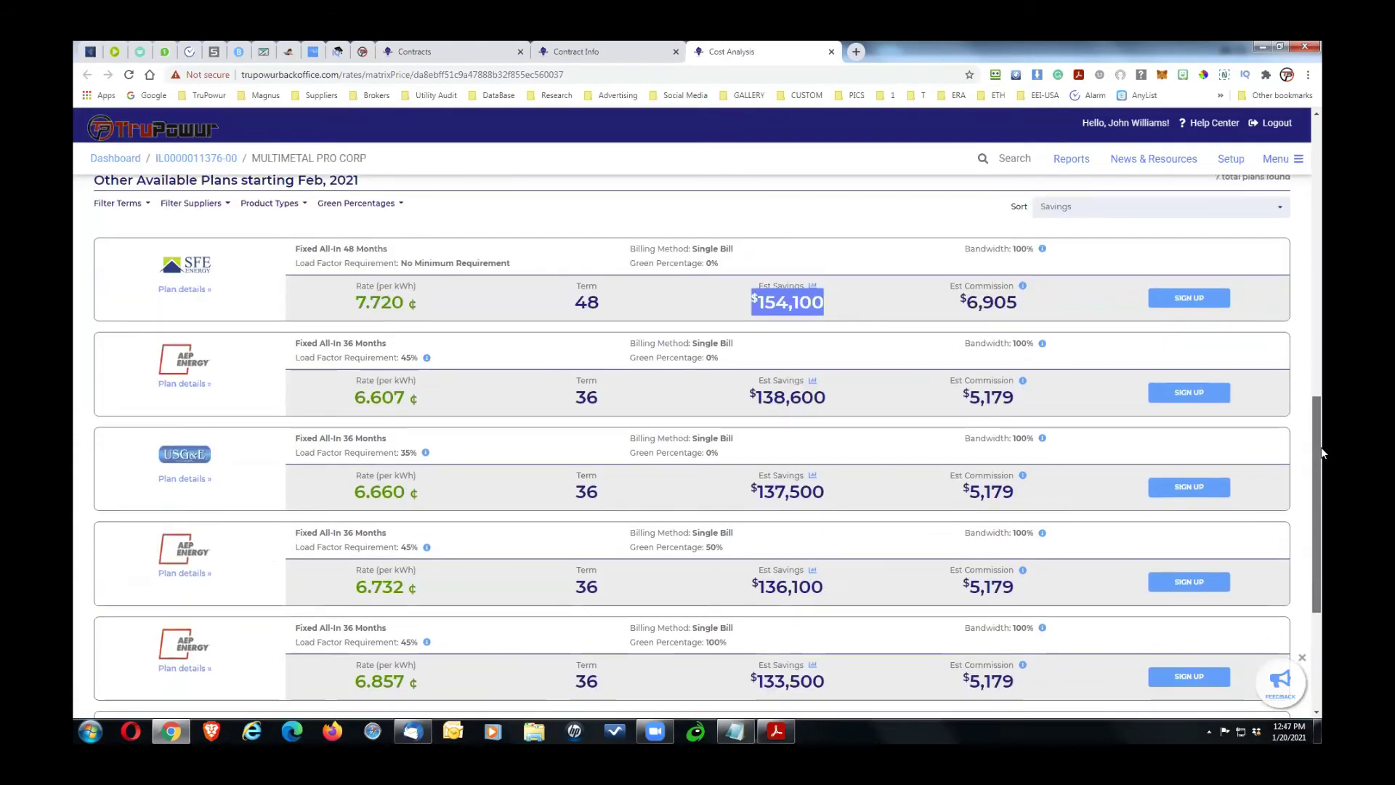
pyautogui.click(892, 235)
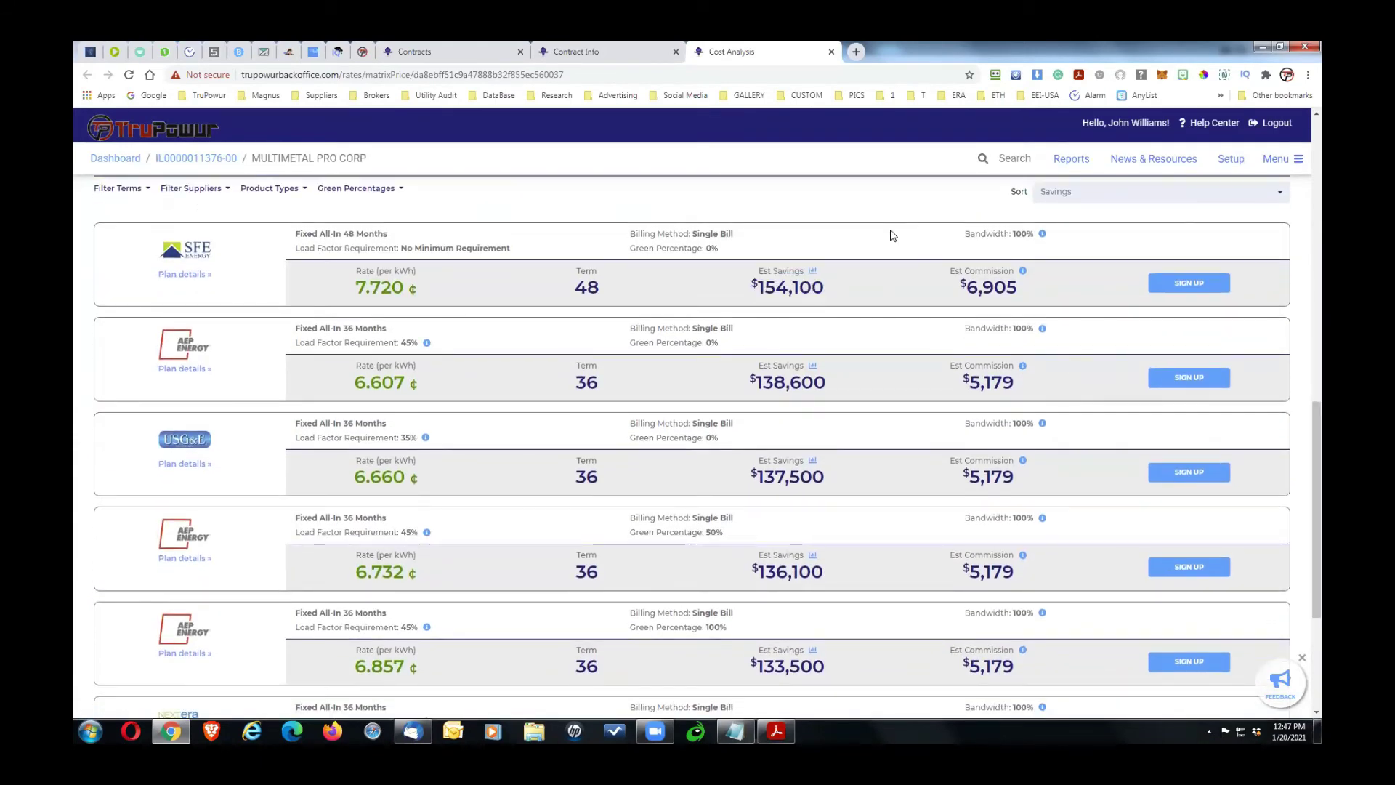
pyautogui.click(90, 731)
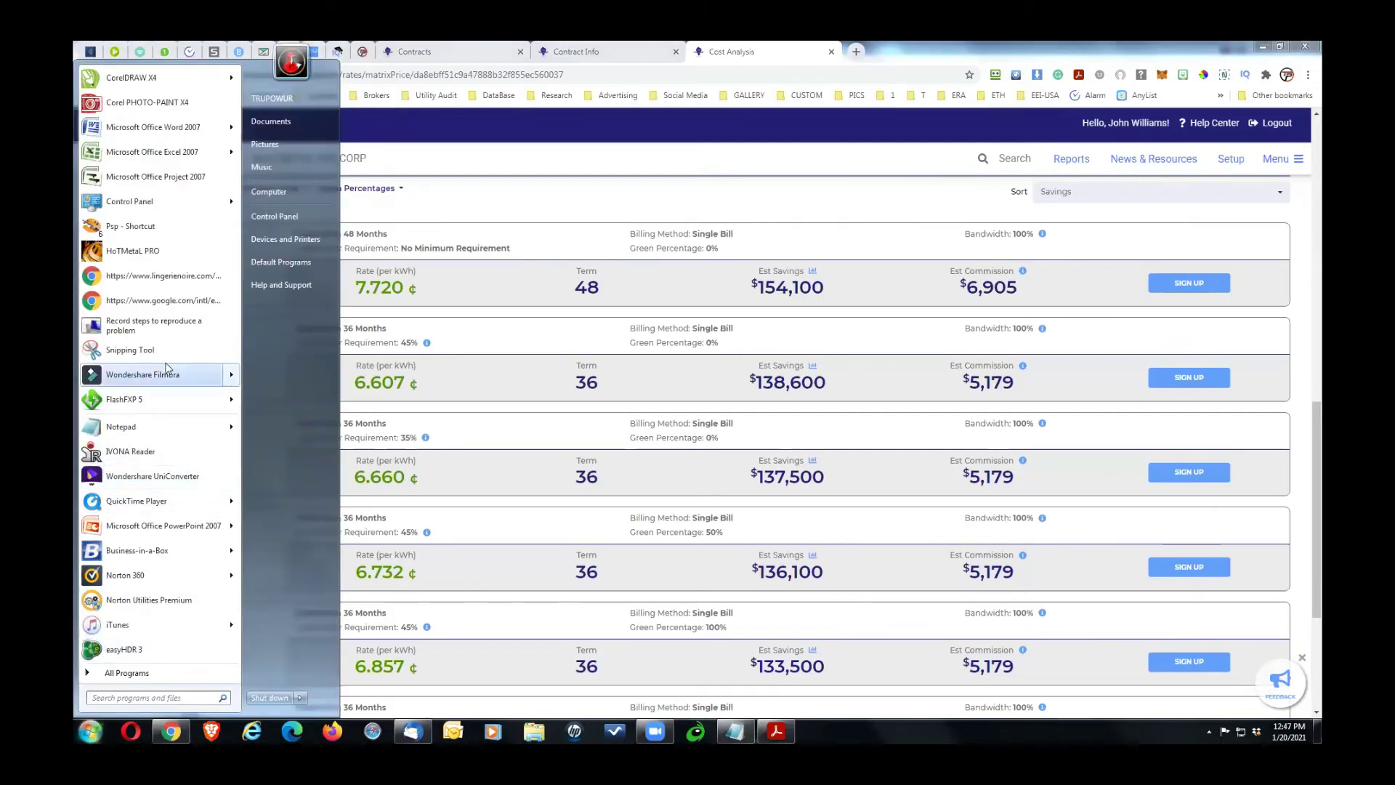
# Step: Snip the Other Available Plans cards, then close Snipping Tool without saving
pyautogui.press('Escape')
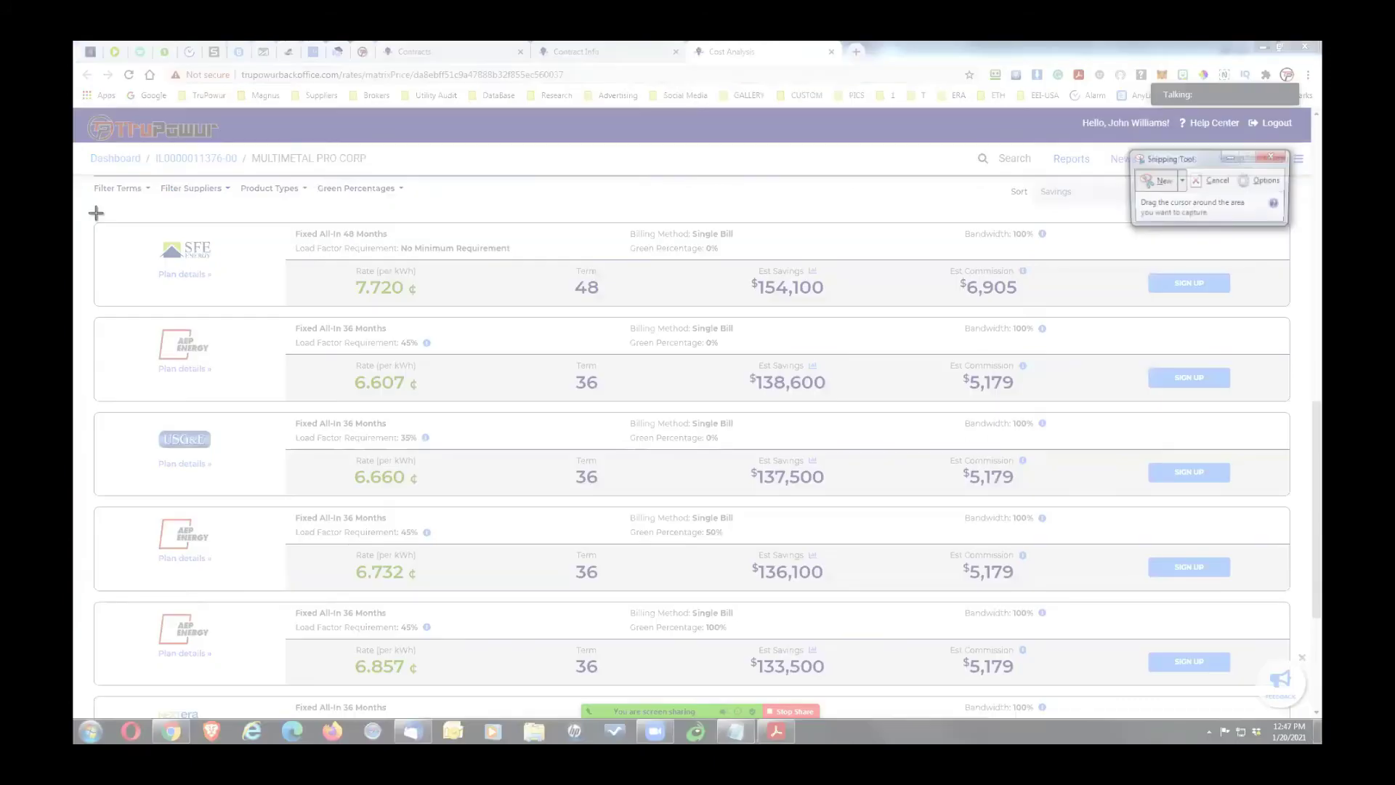
pyautogui.moveTo(88, 214); pyautogui.dragTo(912, 694)
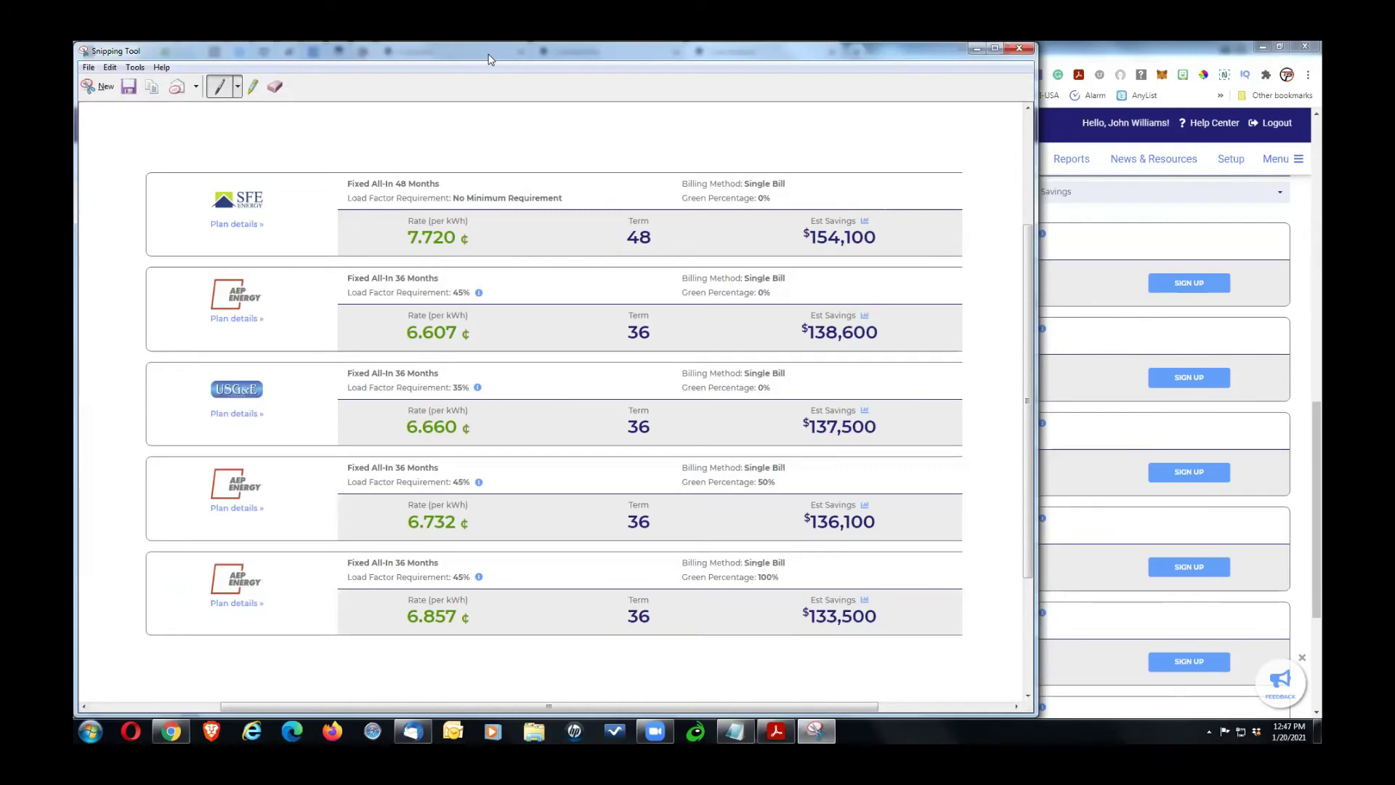
pyautogui.moveTo(490, 60); pyautogui.dragTo(623, 70)
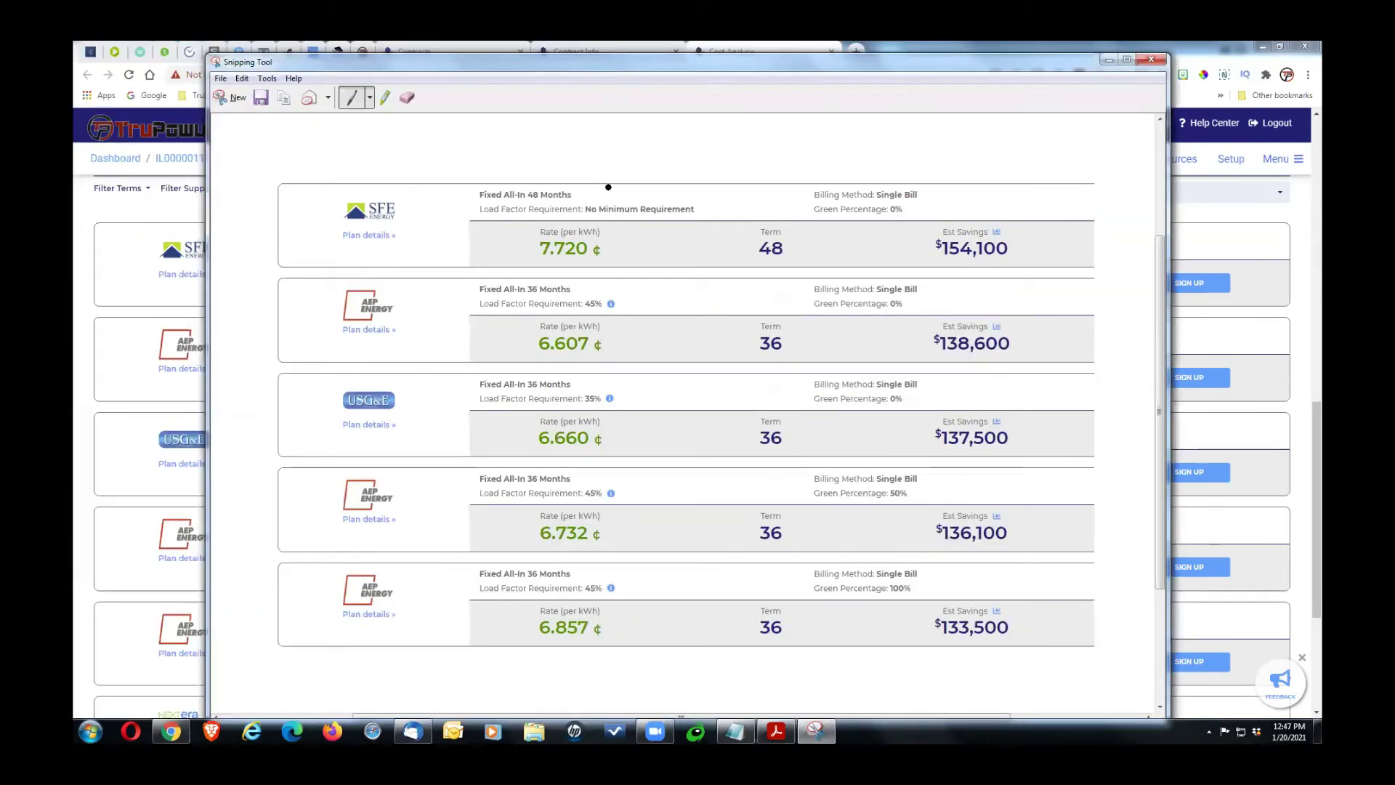
pyautogui.click(1146, 63)
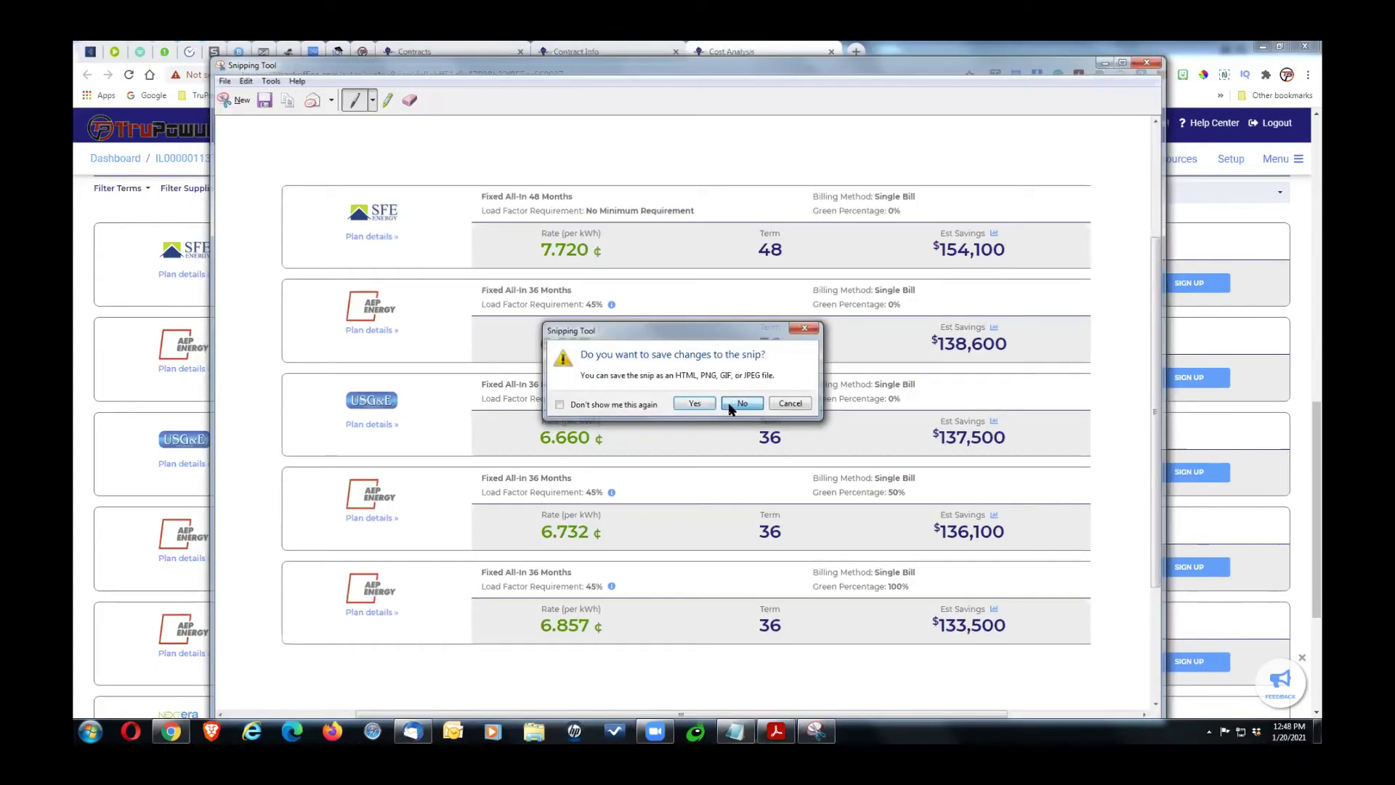
pyautogui.click(741, 404)
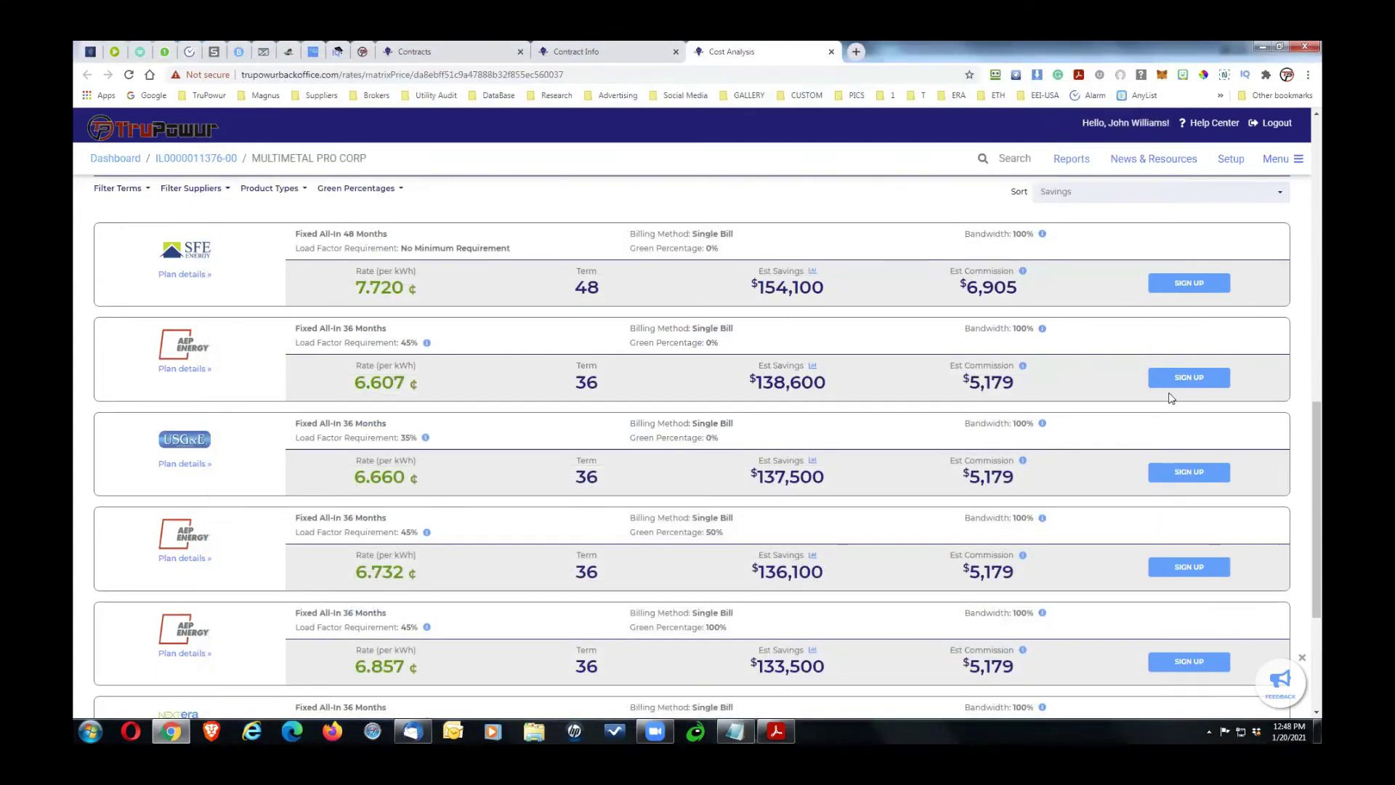
pyautogui.moveTo(1320, 424); pyautogui.dragTo(1318, 404)
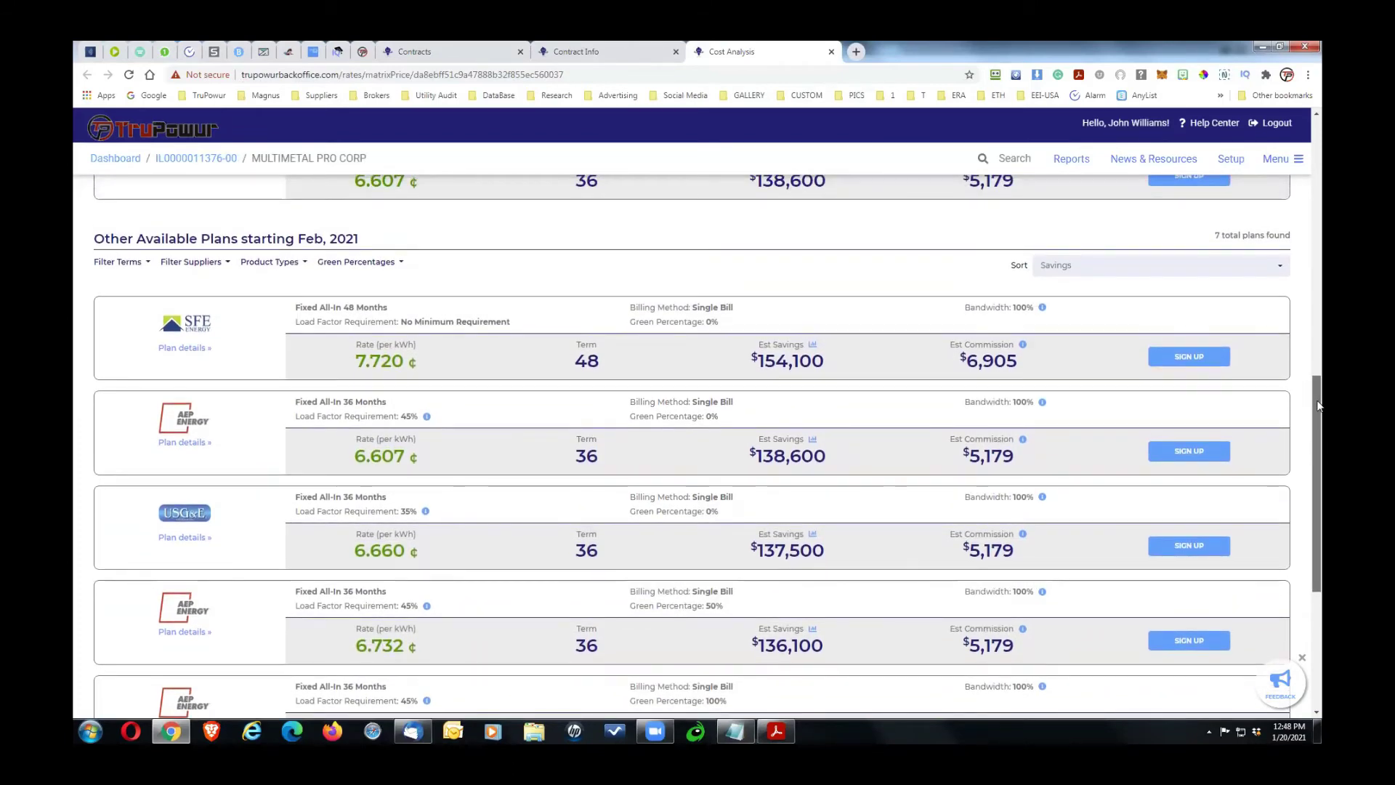
pyautogui.moveTo(1318, 405); pyautogui.dragTo(1314, 366)
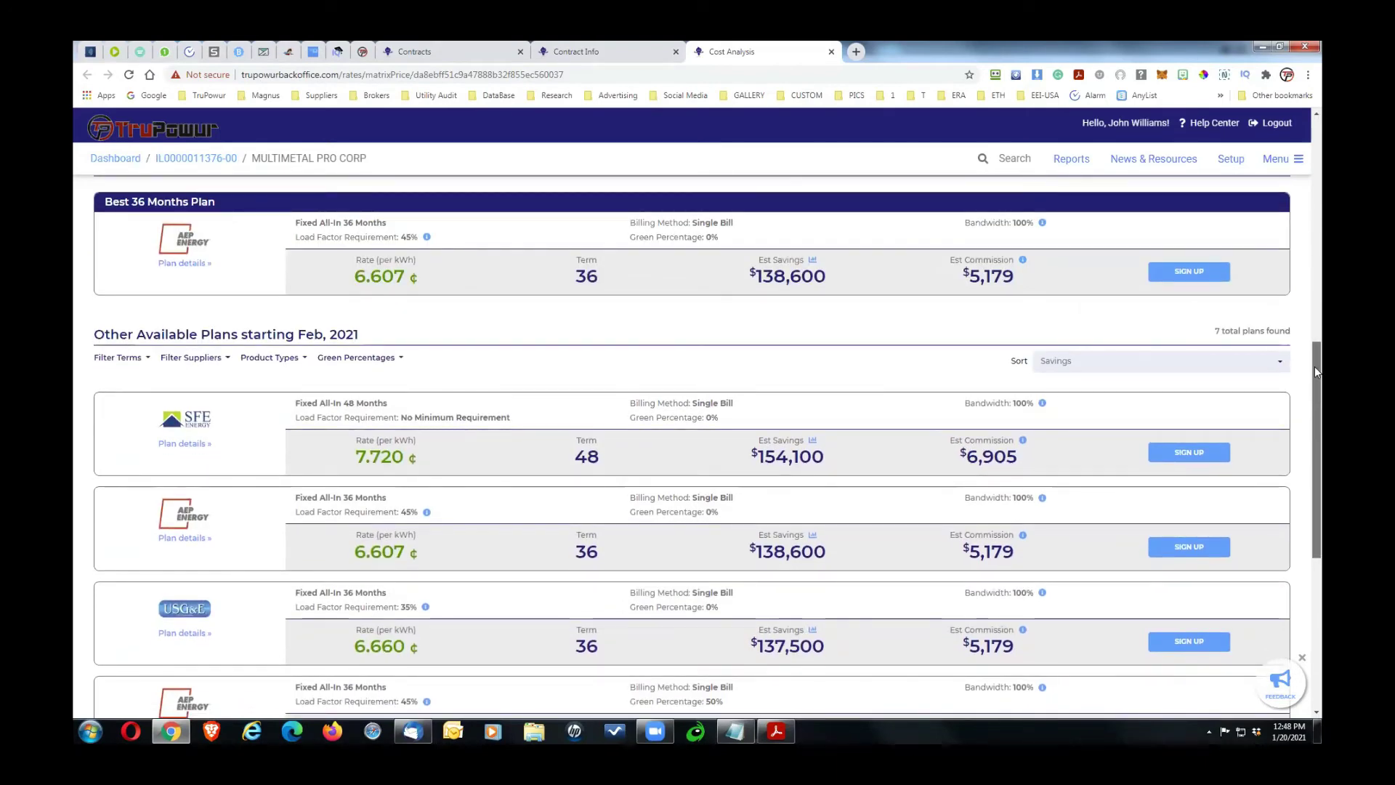
pyautogui.moveTo(1314, 366); pyautogui.dragTo(1320, 282)
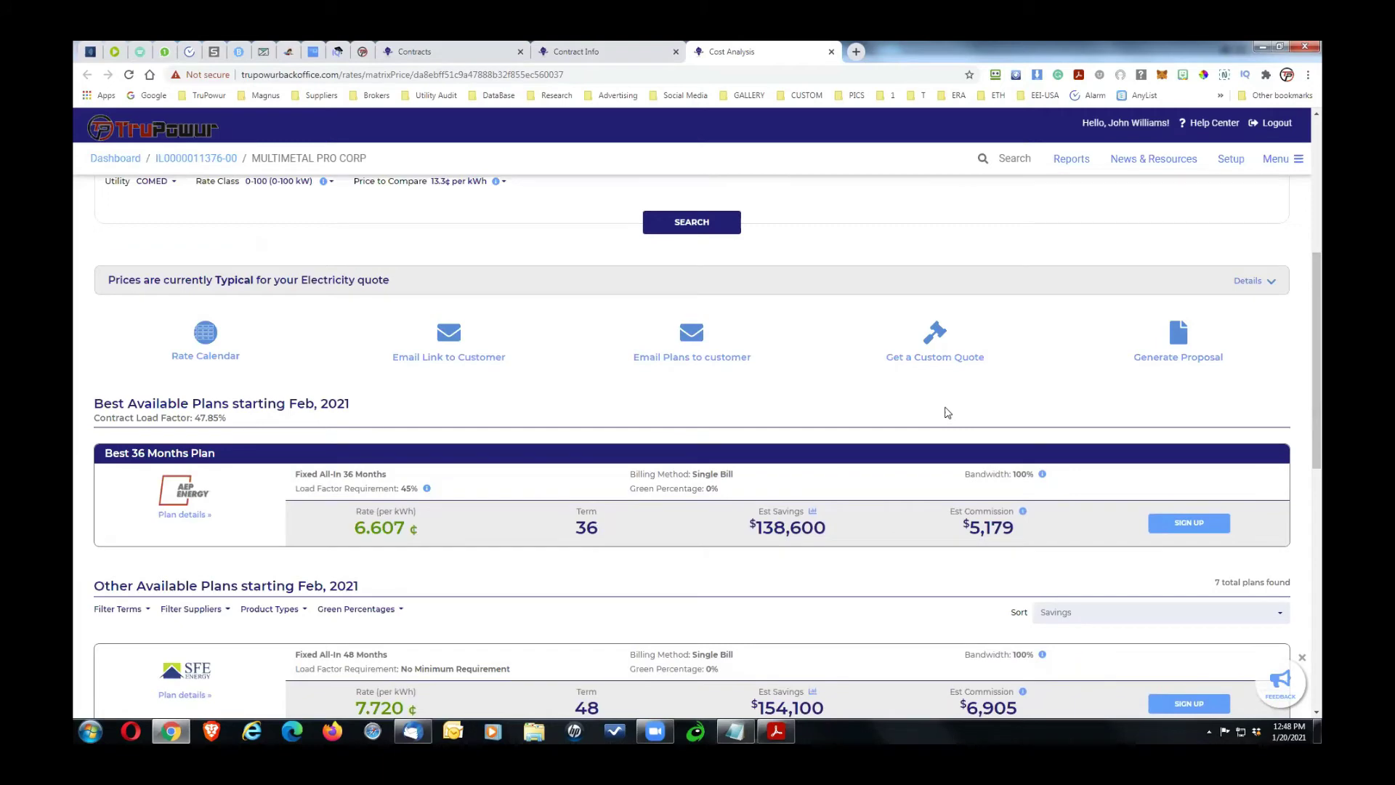
pyautogui.click(446, 359)
pyautogui.click(609, 405)
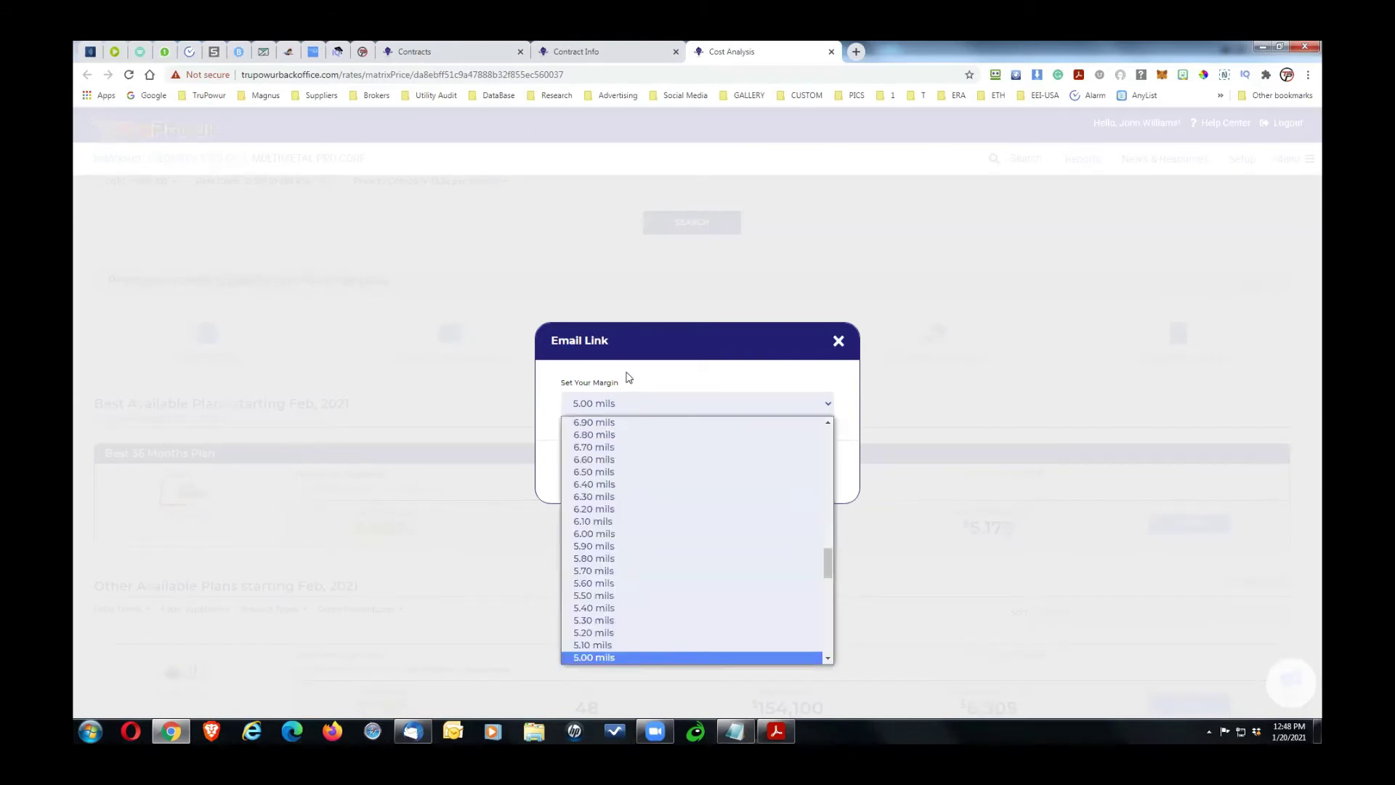
pyautogui.click(628, 376)
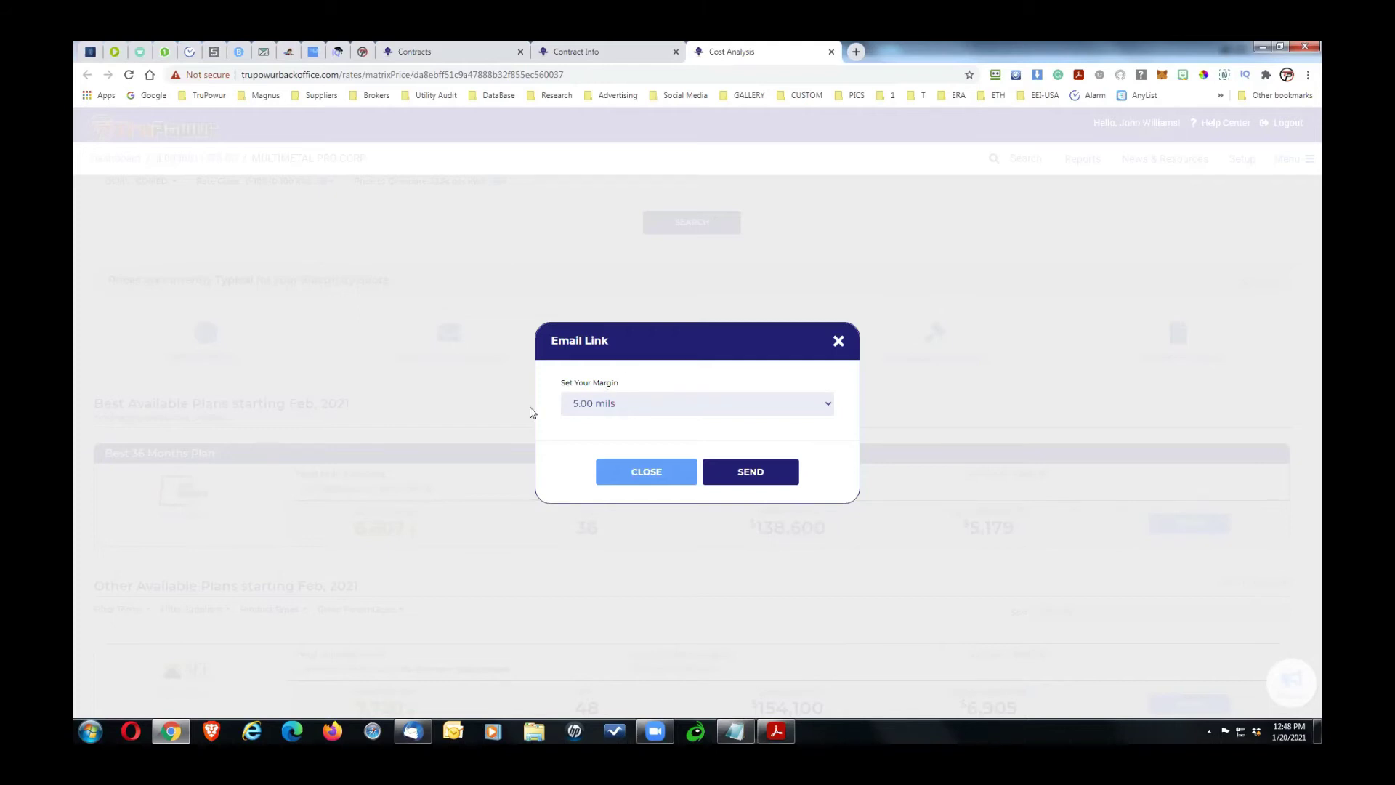
pyautogui.click(597, 406)
pyautogui.click(634, 378)
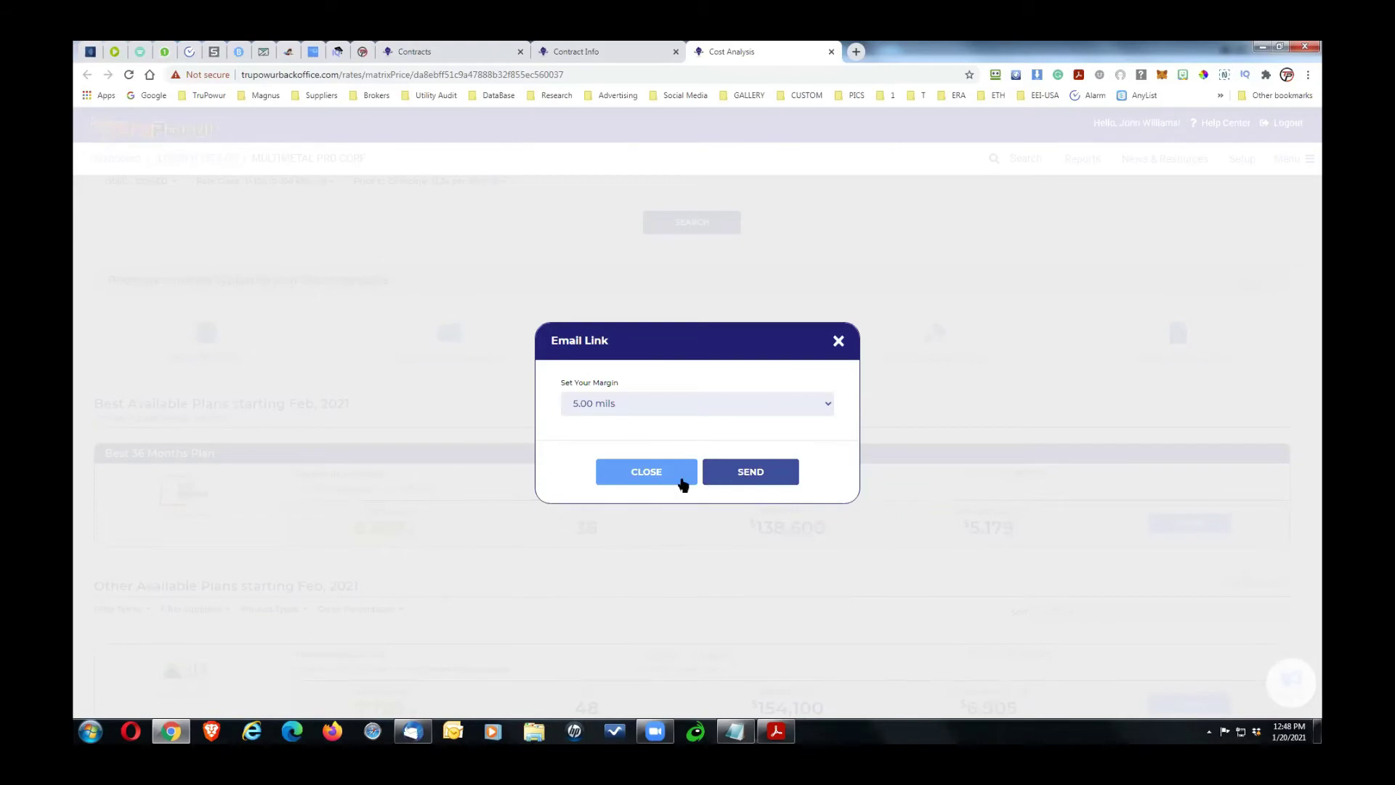
pyautogui.click(649, 474)
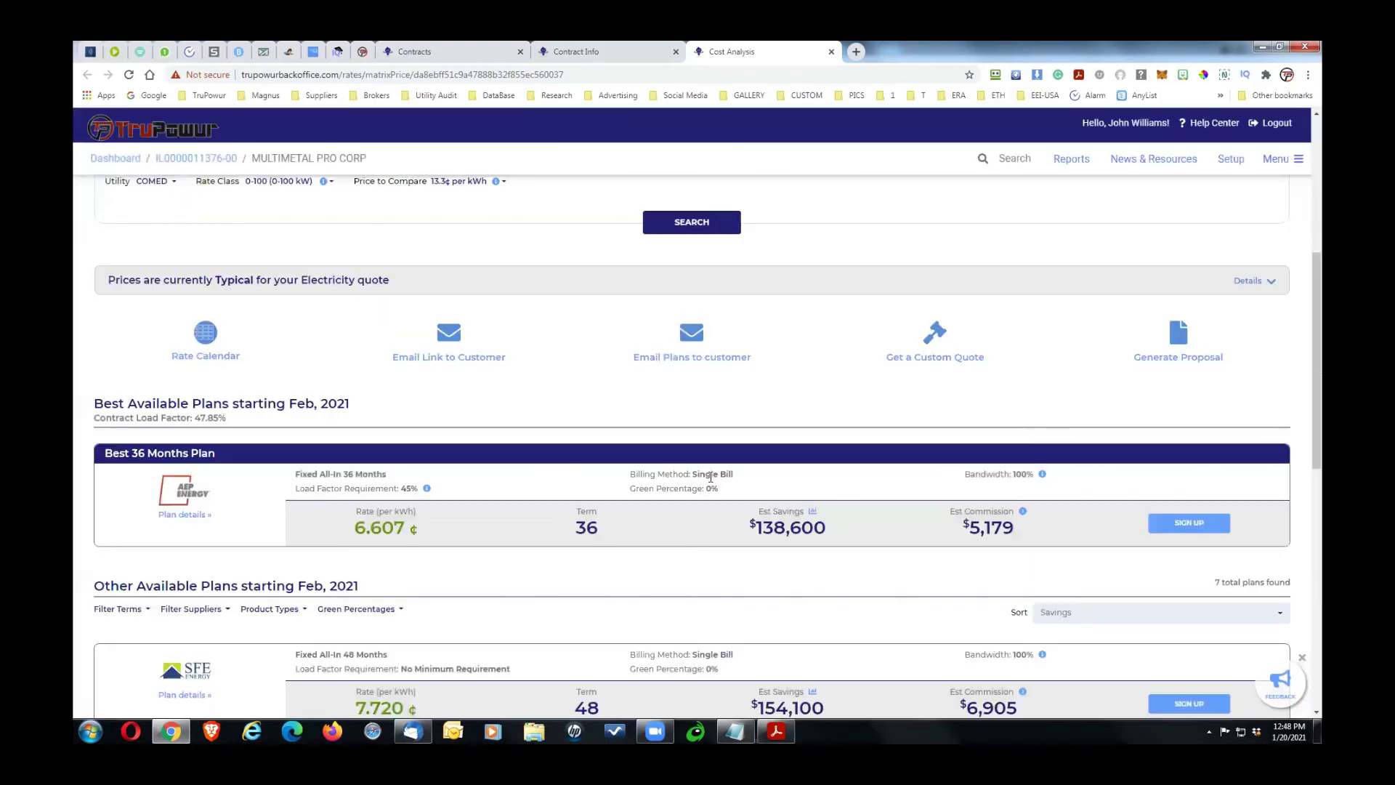
pyautogui.moveTo(1318, 298); pyautogui.dragTo(1320, 457)
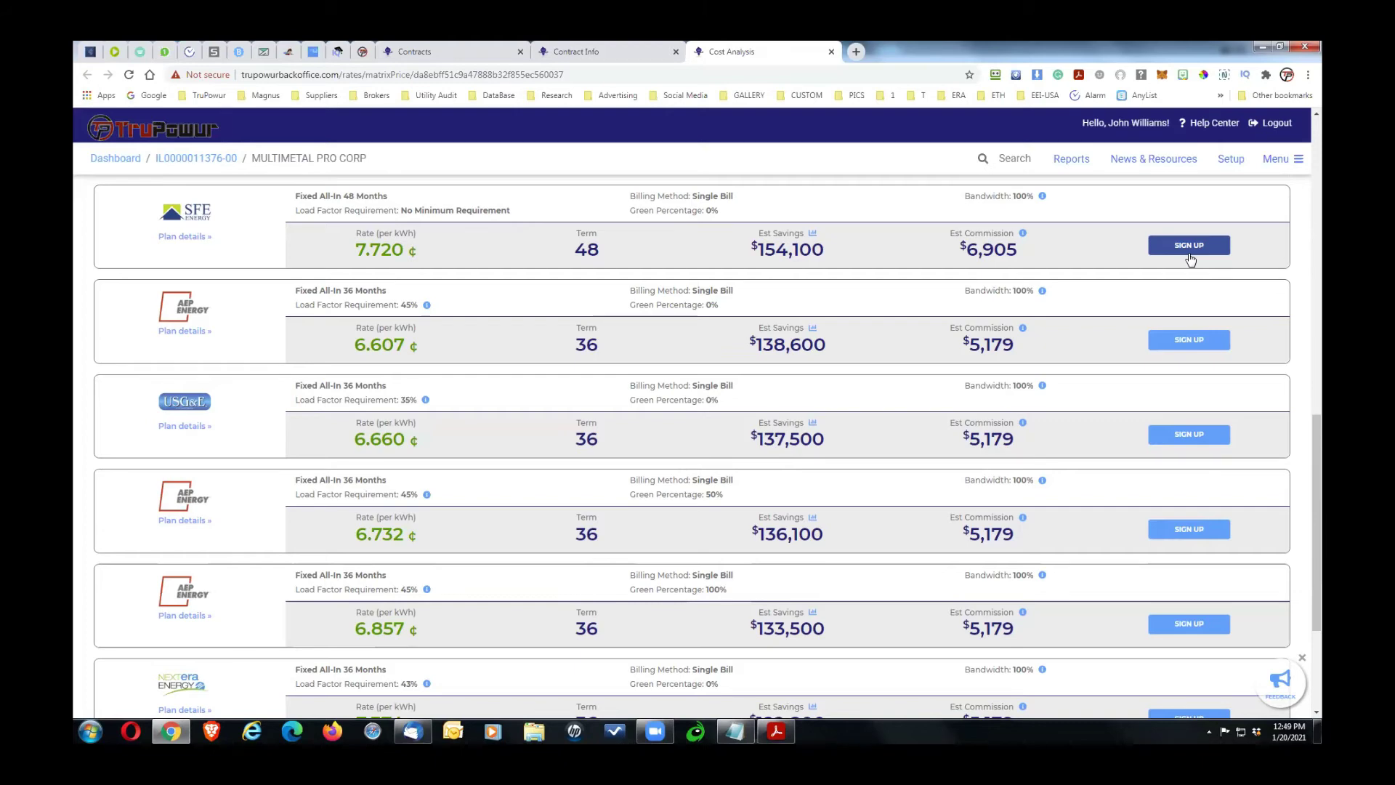
pyautogui.moveTo(1317, 434); pyautogui.dragTo(1315, 411)
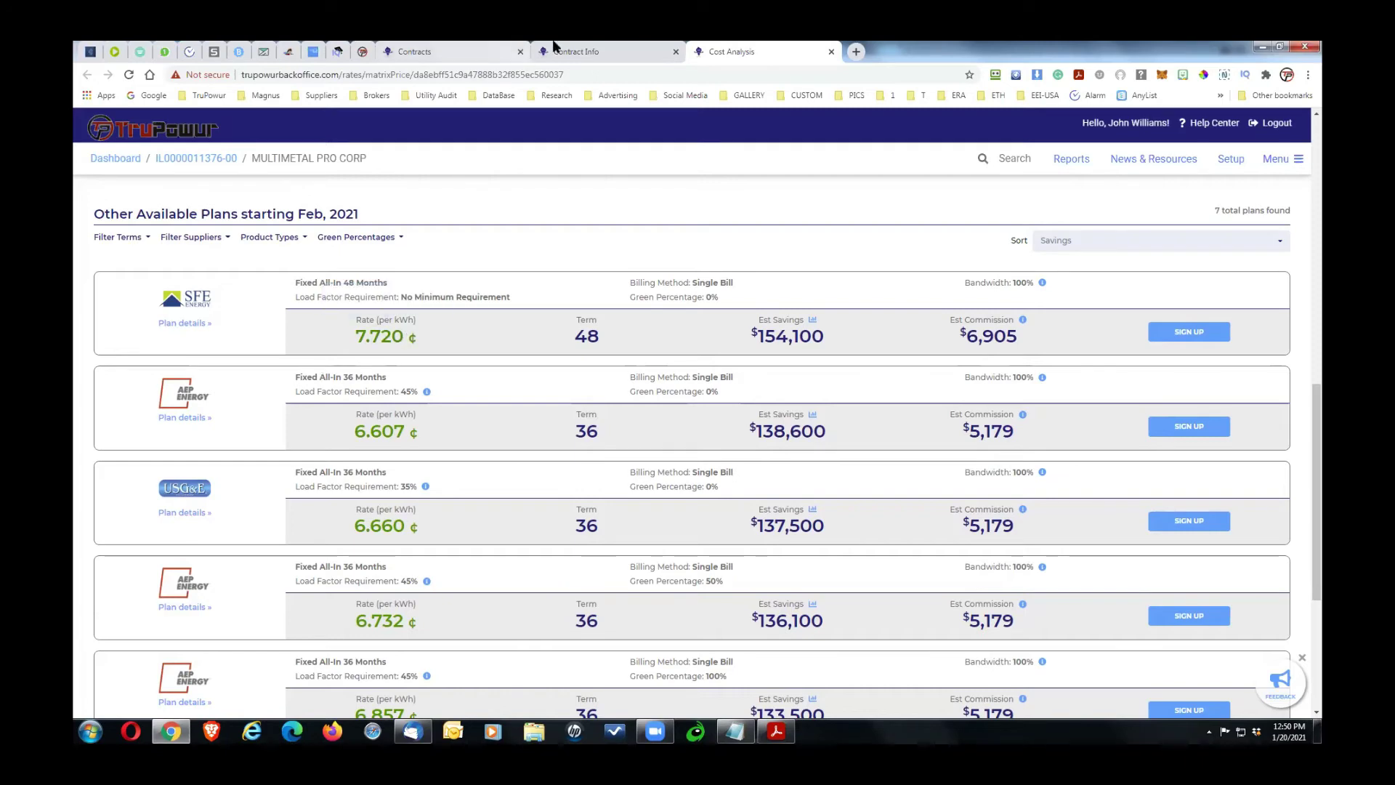
pyautogui.click(574, 52)
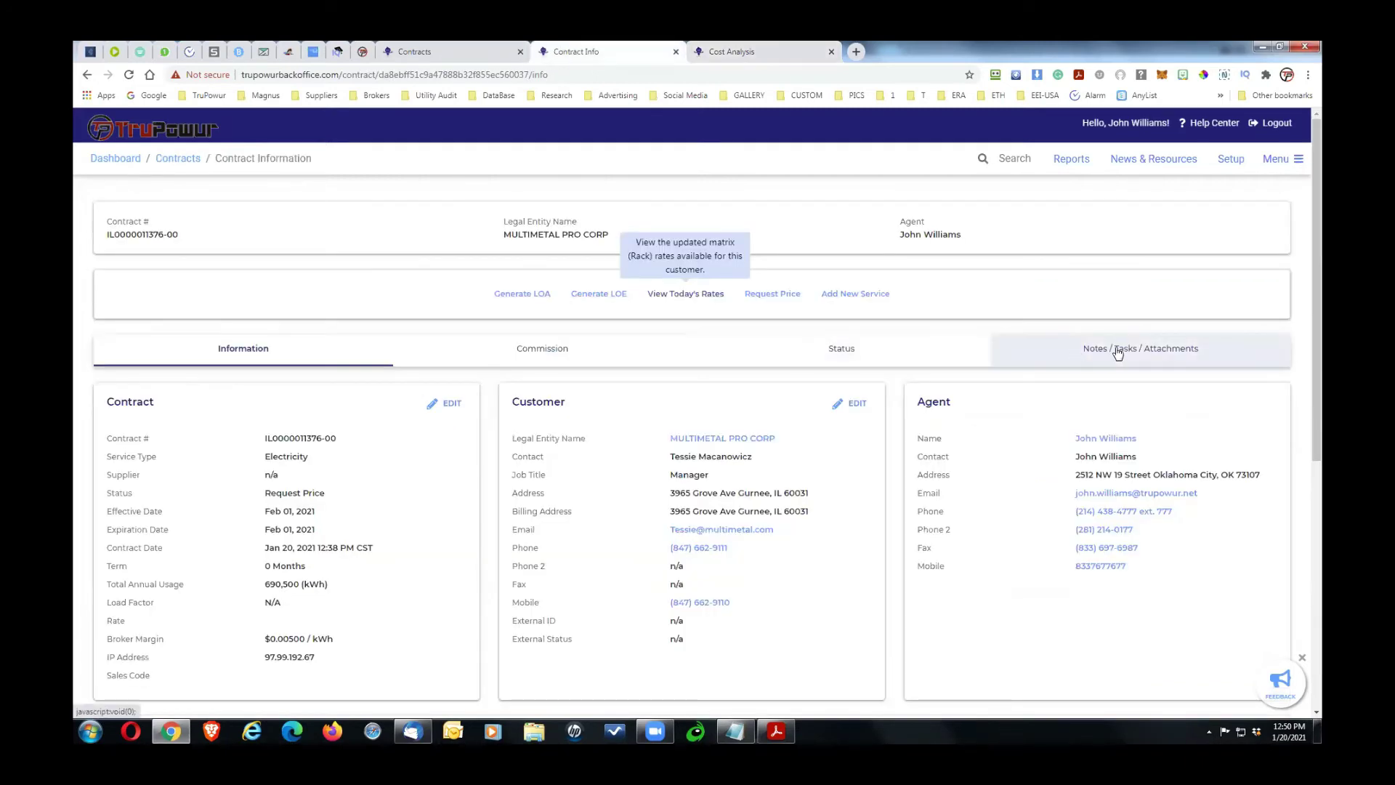
pyautogui.click(1148, 361)
pyautogui.moveTo(1319, 427); pyautogui.dragTo(726, 120)
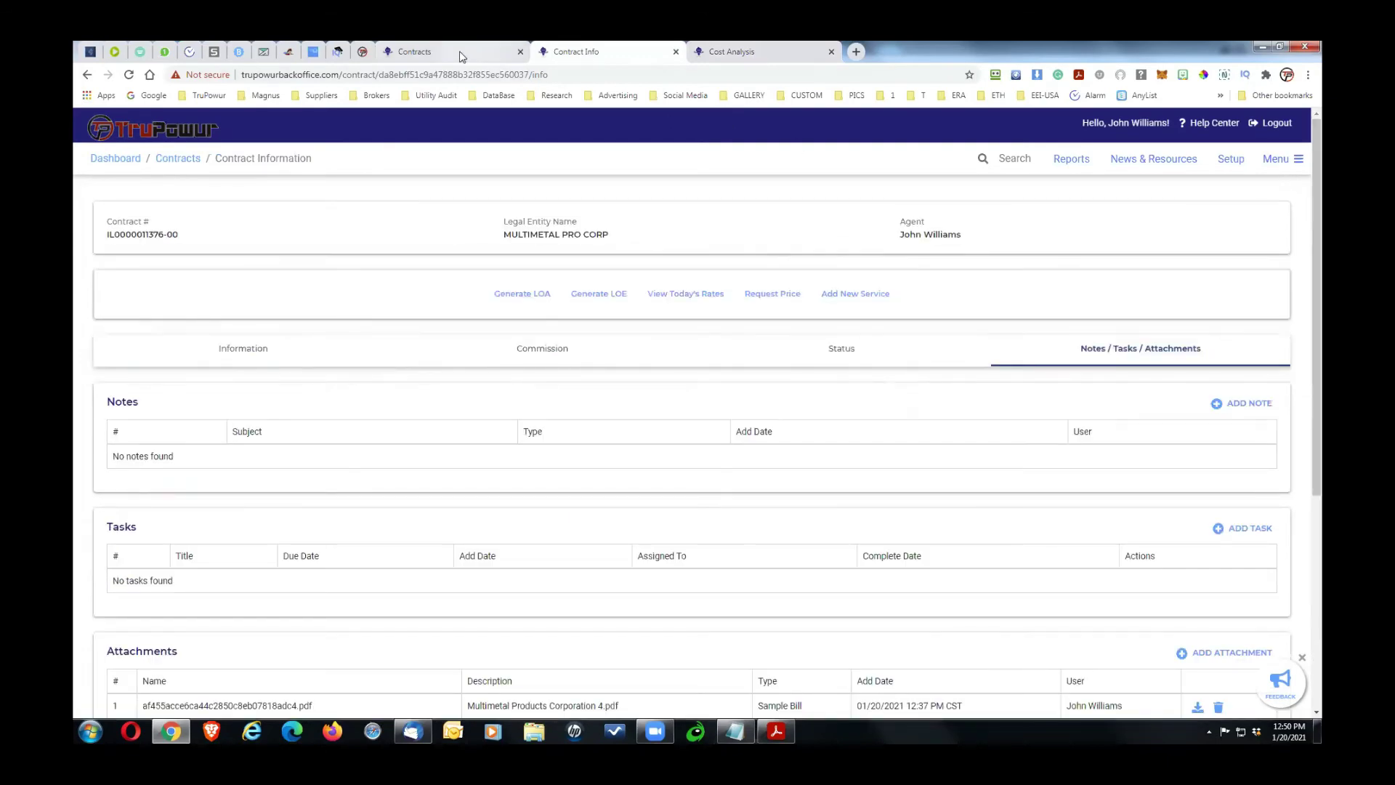
pyautogui.click(459, 51)
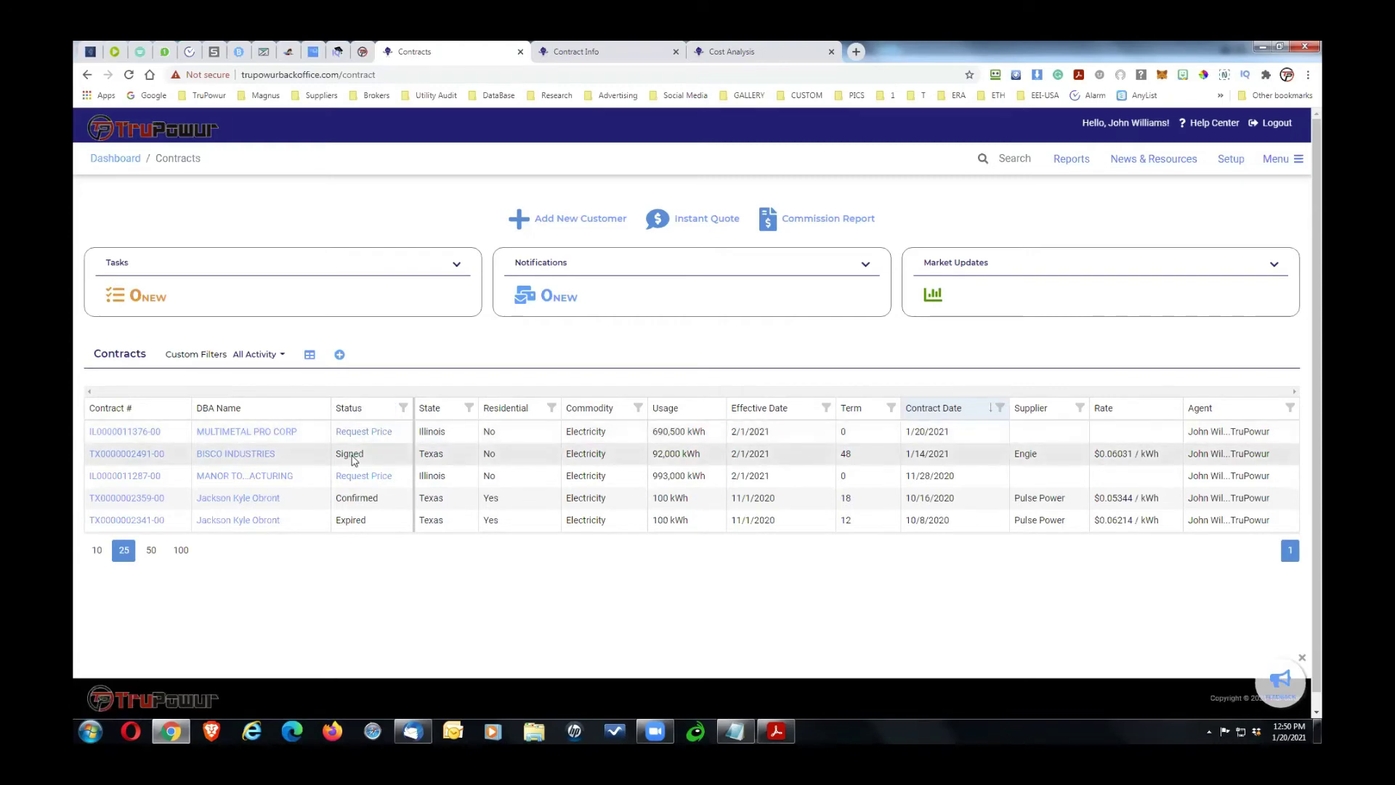
pyautogui.click(749, 52)
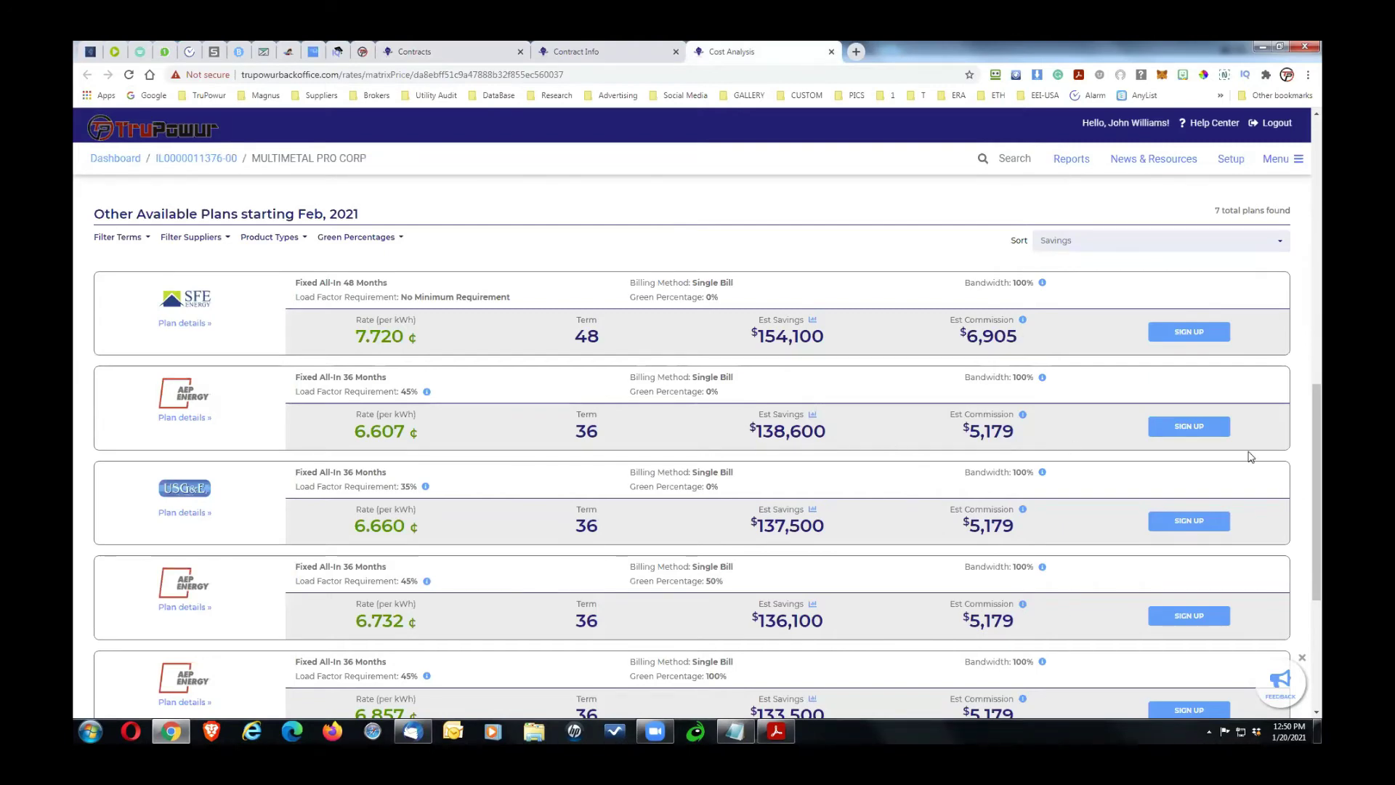
pyautogui.moveTo(1313, 410)
pyautogui.mouseDown()
pyautogui.moveTo(1310, 365)
pyautogui.moveTo(1309, 421)
pyautogui.mouseUp()
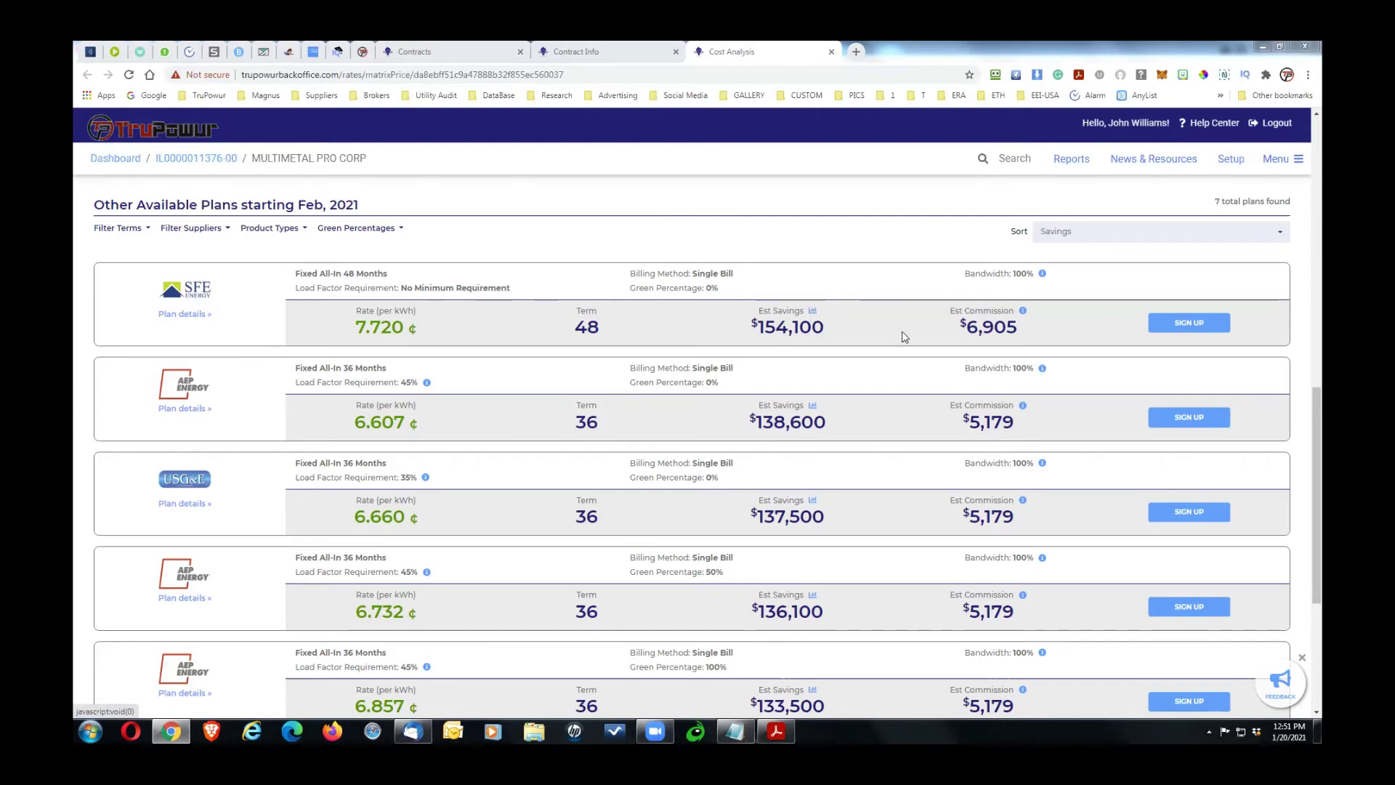
pyautogui.moveTo(916, 328); pyautogui.dragTo(1040, 319)
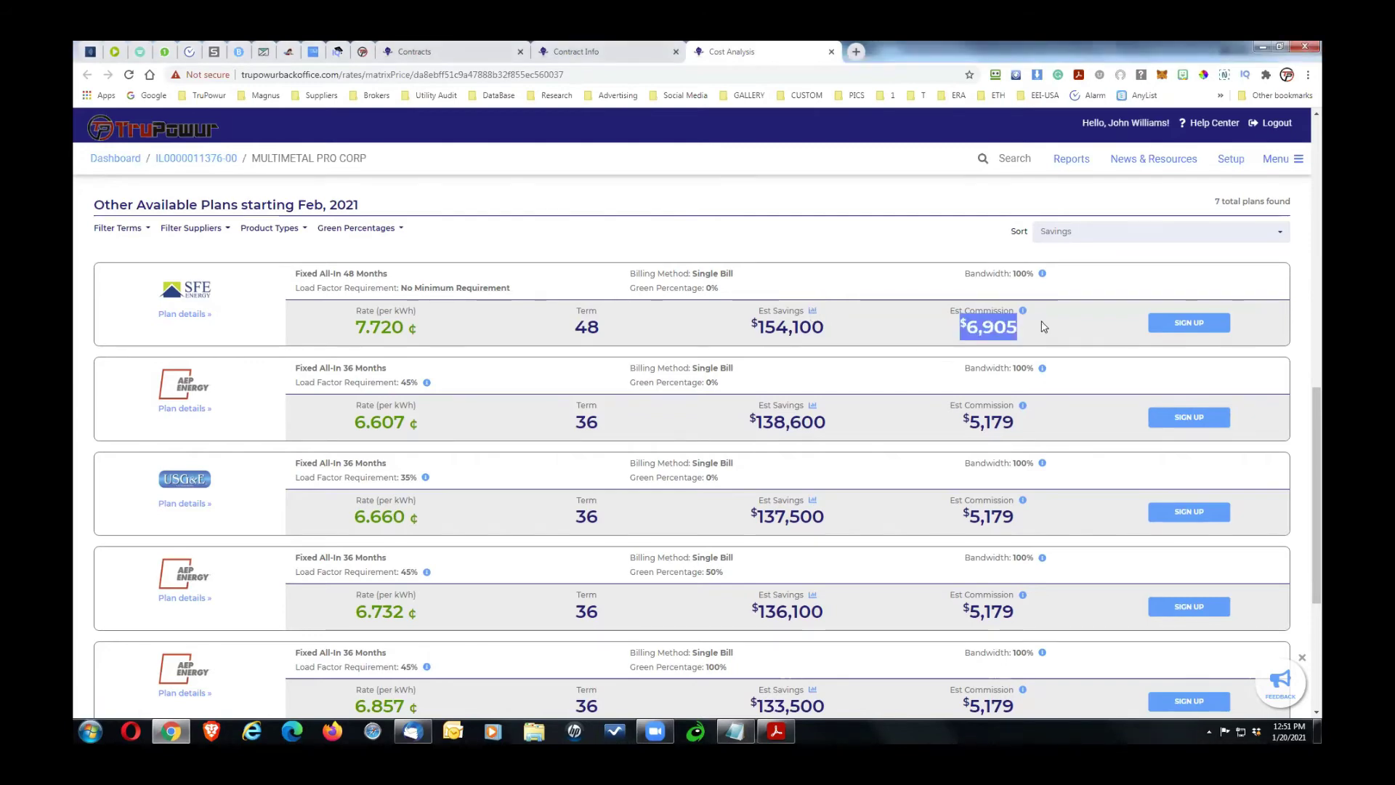
pyautogui.click(1044, 326)
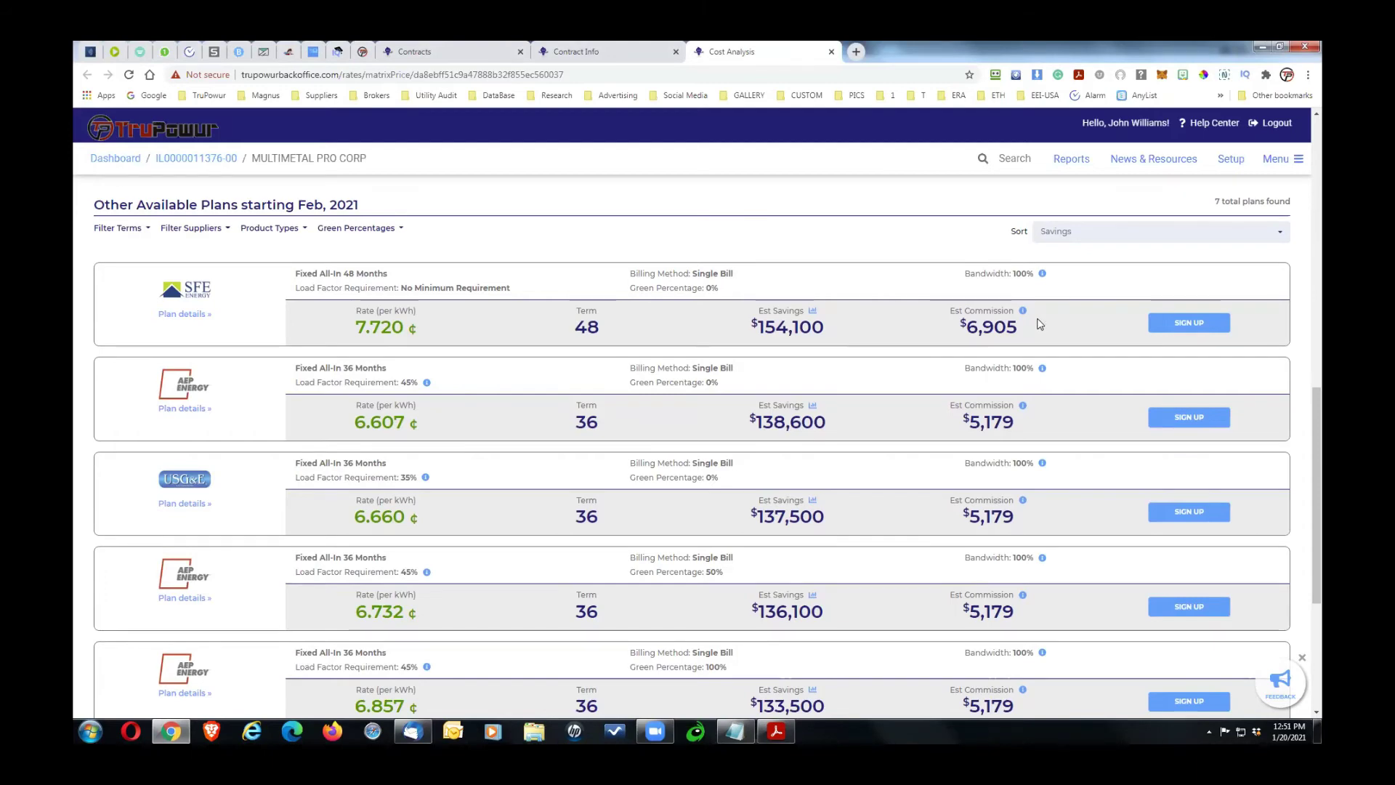
pyautogui.moveTo(1022, 311)
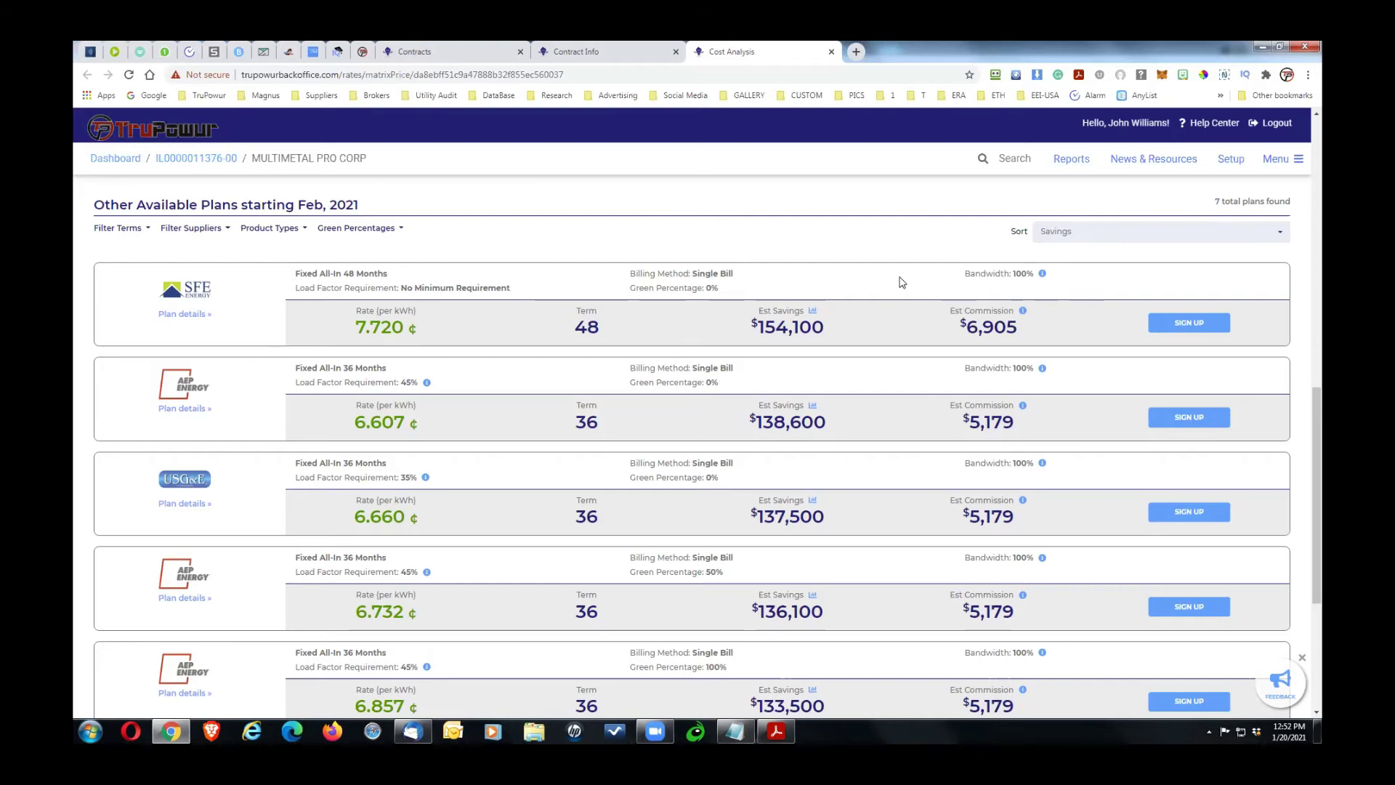
pyautogui.moveTo(1309, 416); pyautogui.dragTo(1225, 257)
# Step: Scroll down to Best Available Plans, showing AEP Energy's 36-month plan at 6.732¢
pyautogui.click(1220, 280)
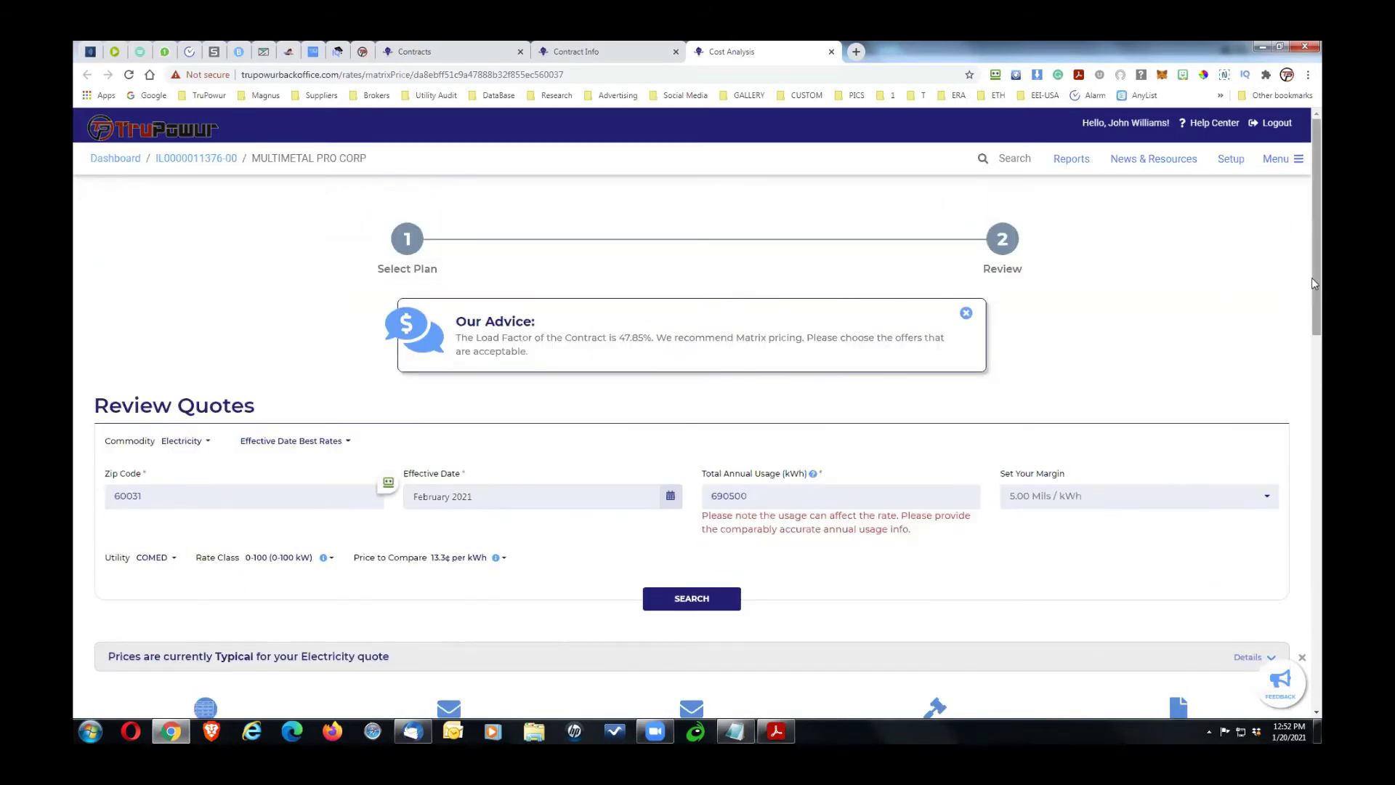
pyautogui.moveTo(1317, 277); pyautogui.dragTo(1319, 328)
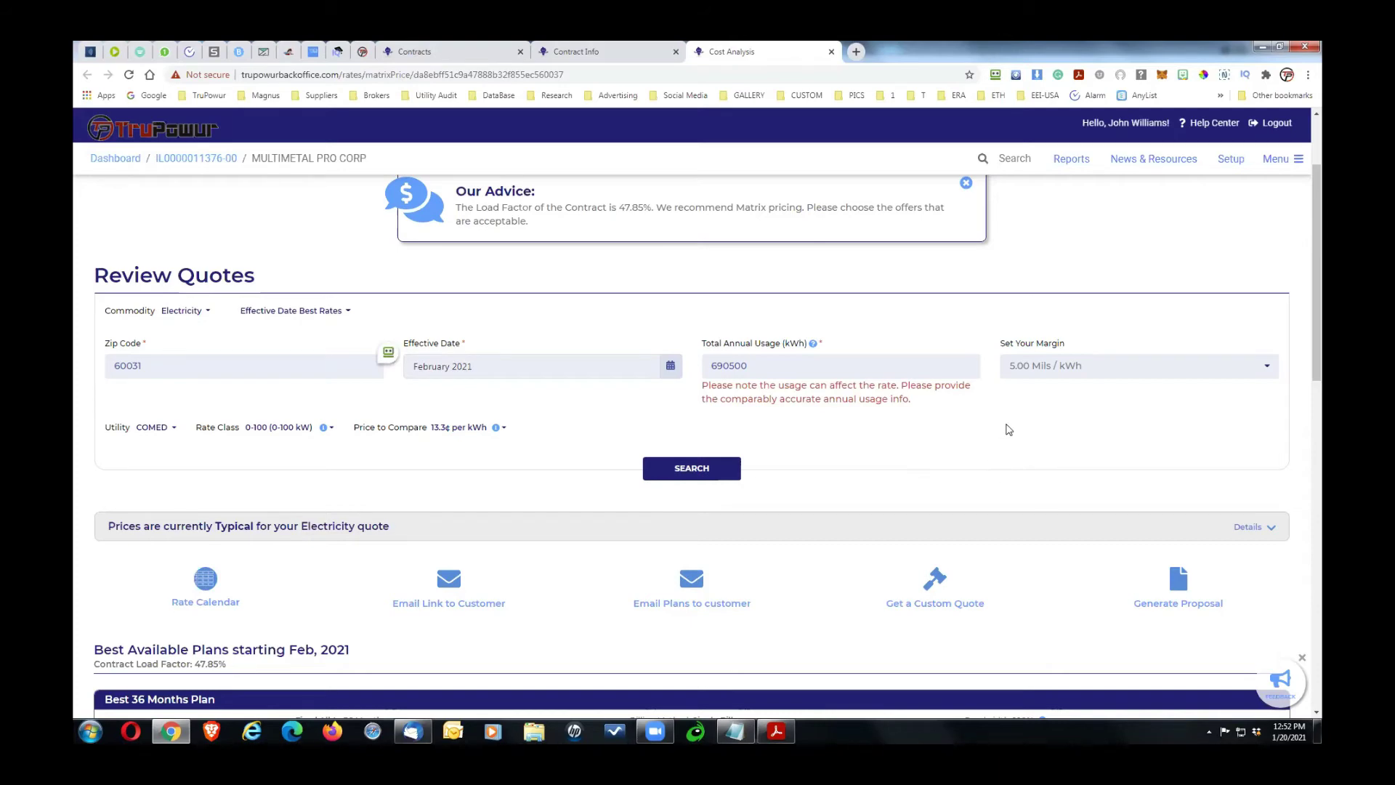
pyautogui.moveTo(1318, 263); pyautogui.dragTo(1309, 421)
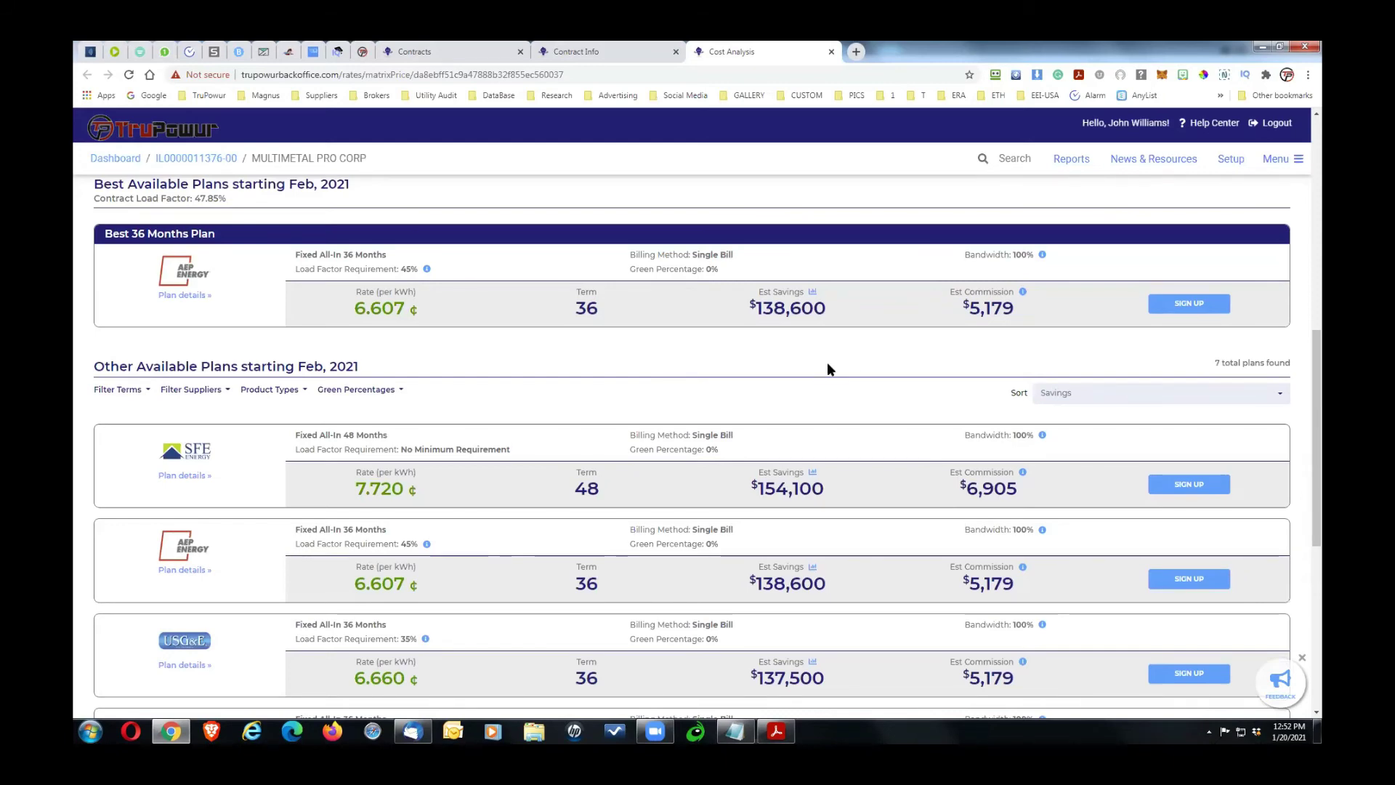
pyautogui.scroll(-2, 1317, 396)
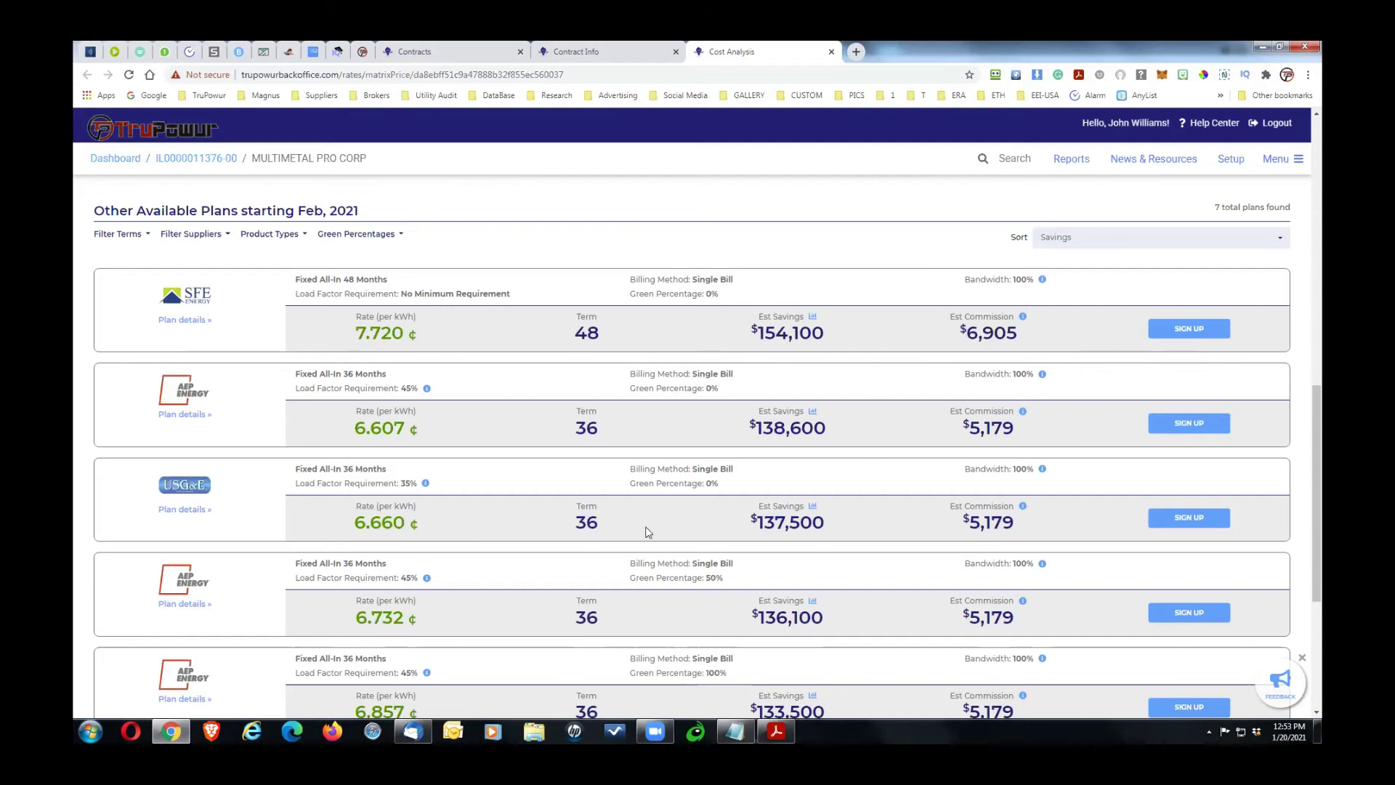
pyautogui.moveTo(362, 346)
pyautogui.click(1073, 240)
pyautogui.click(934, 251)
pyautogui.moveTo(798, 340); pyautogui.dragTo(755, 339)
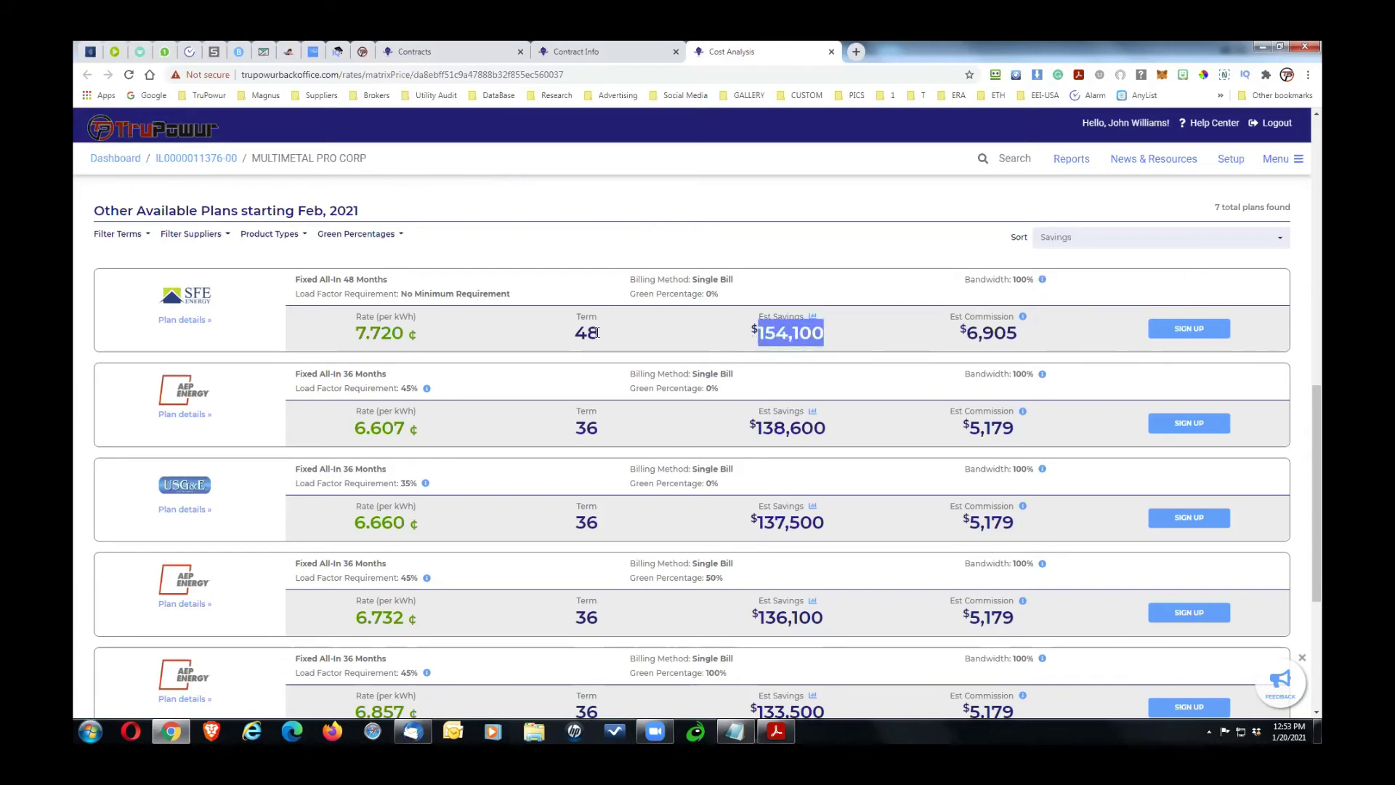
pyautogui.click(726, 341)
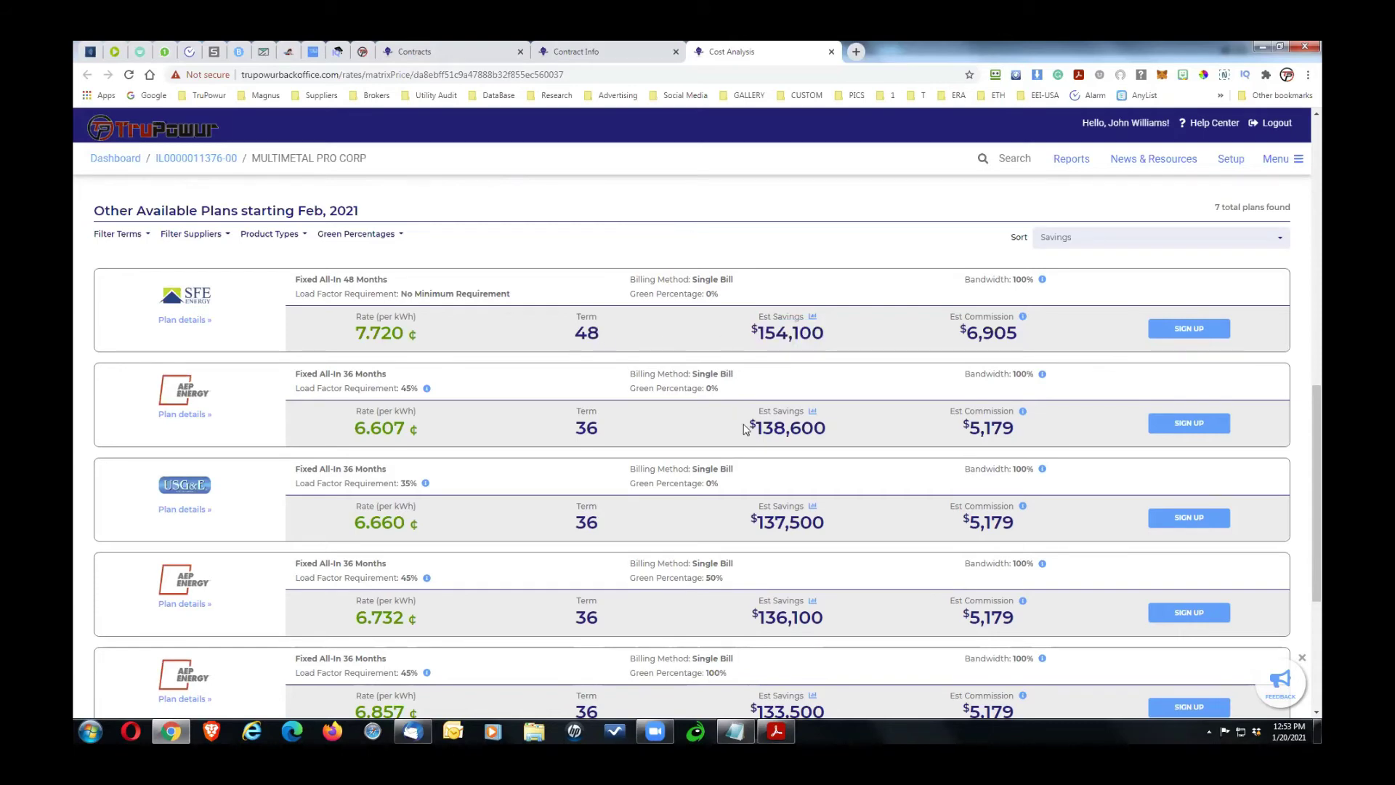
pyautogui.moveTo(743, 428); pyautogui.dragTo(855, 437)
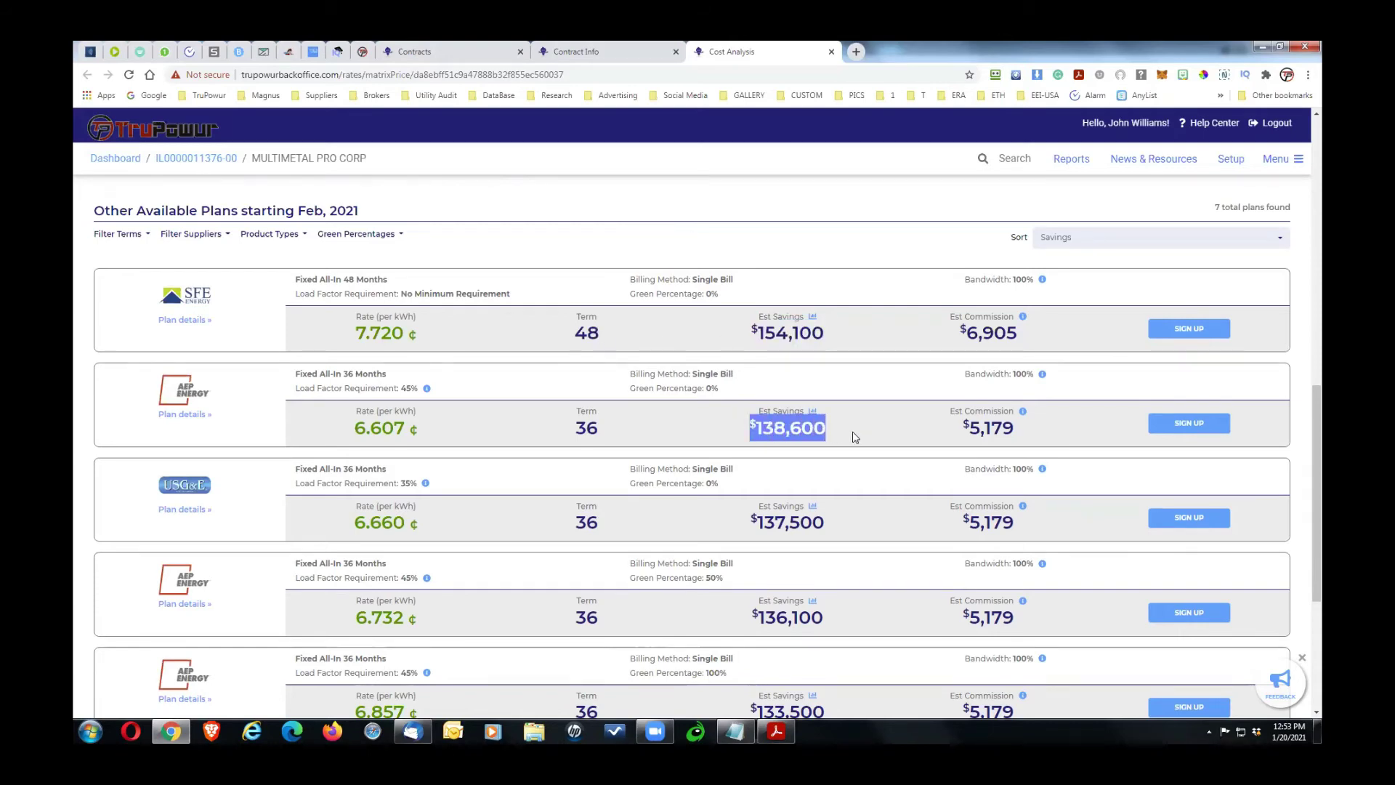
pyautogui.click(858, 436)
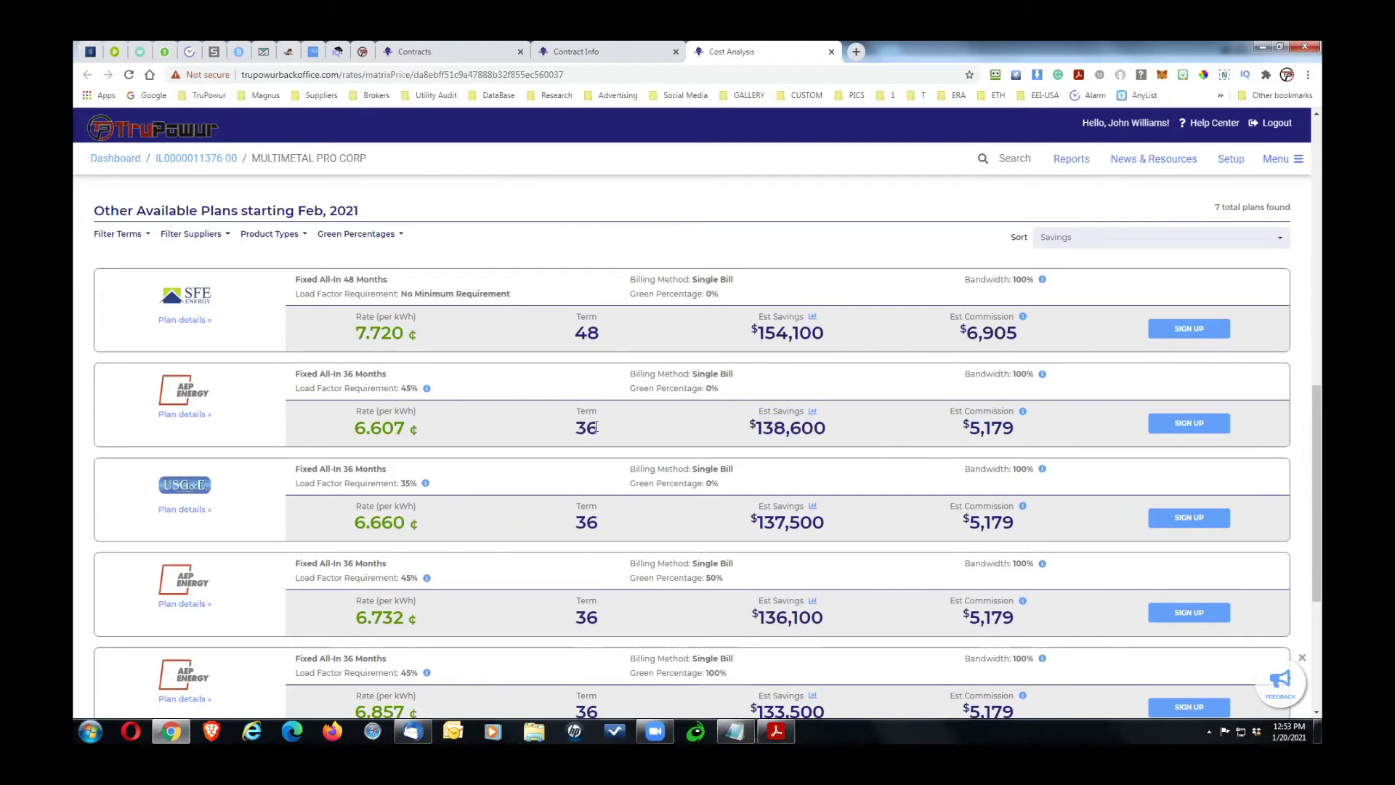
pyautogui.moveTo(363, 434)
pyautogui.moveTo(1321, 402); pyautogui.dragTo(1308, 369)
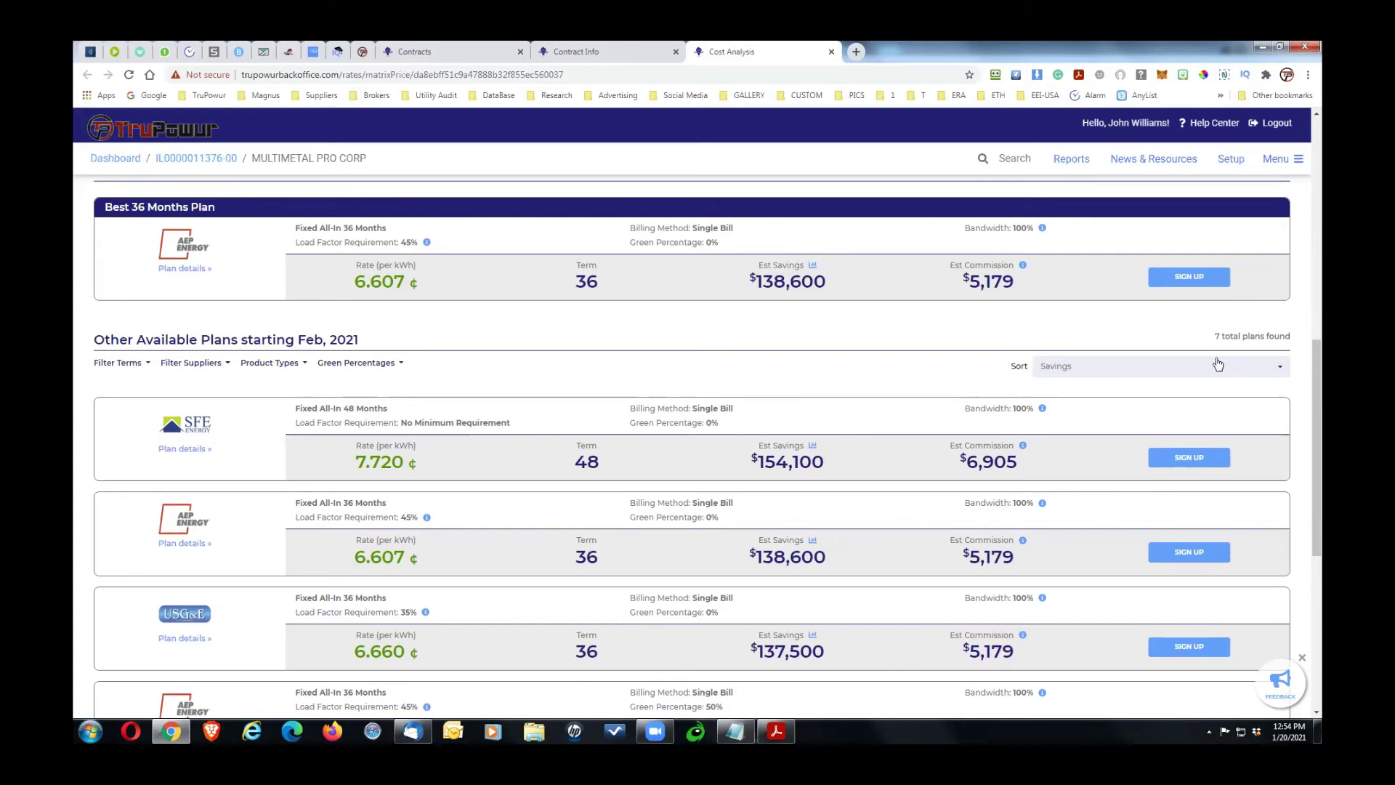
pyautogui.moveTo(748, 465); pyautogui.dragTo(854, 464)
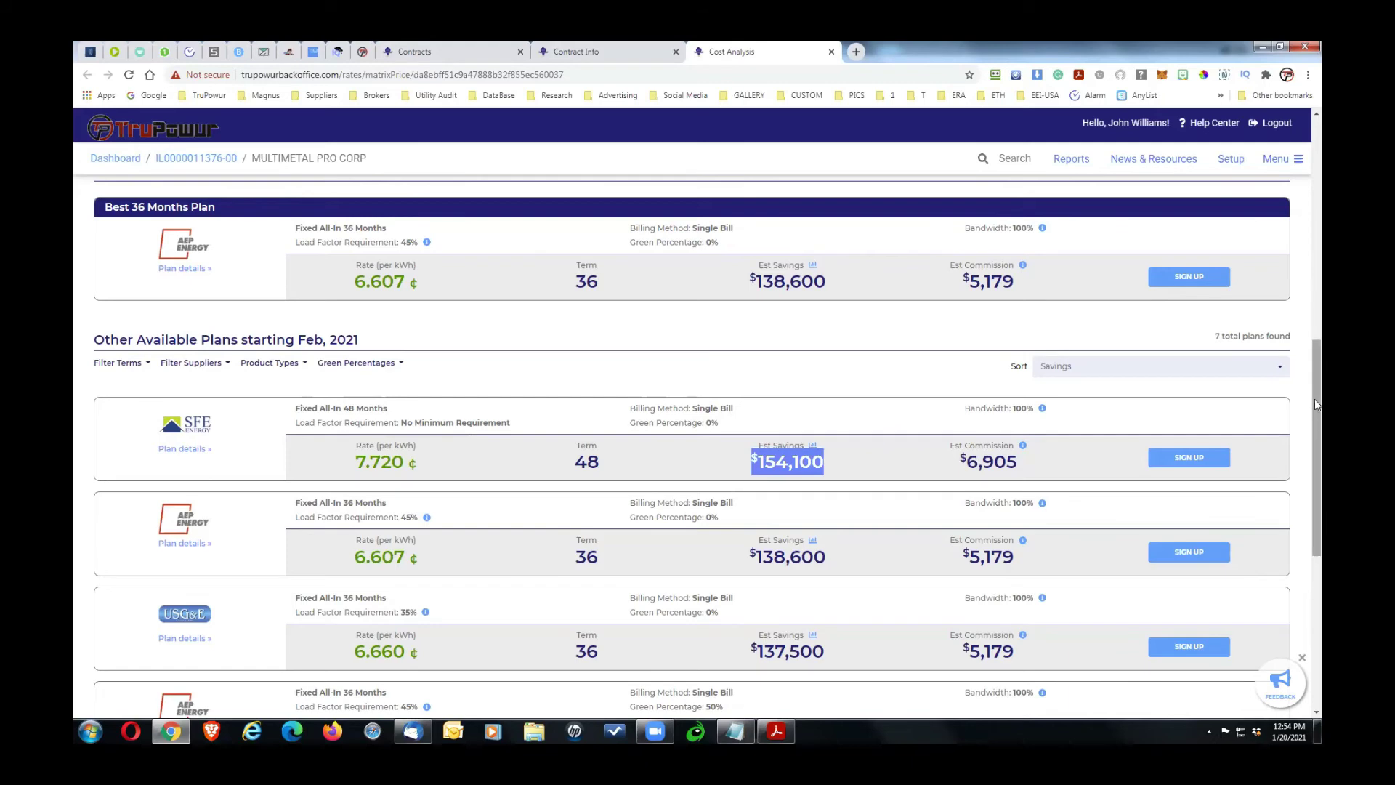
pyautogui.scroll(-2, 1321, 452)
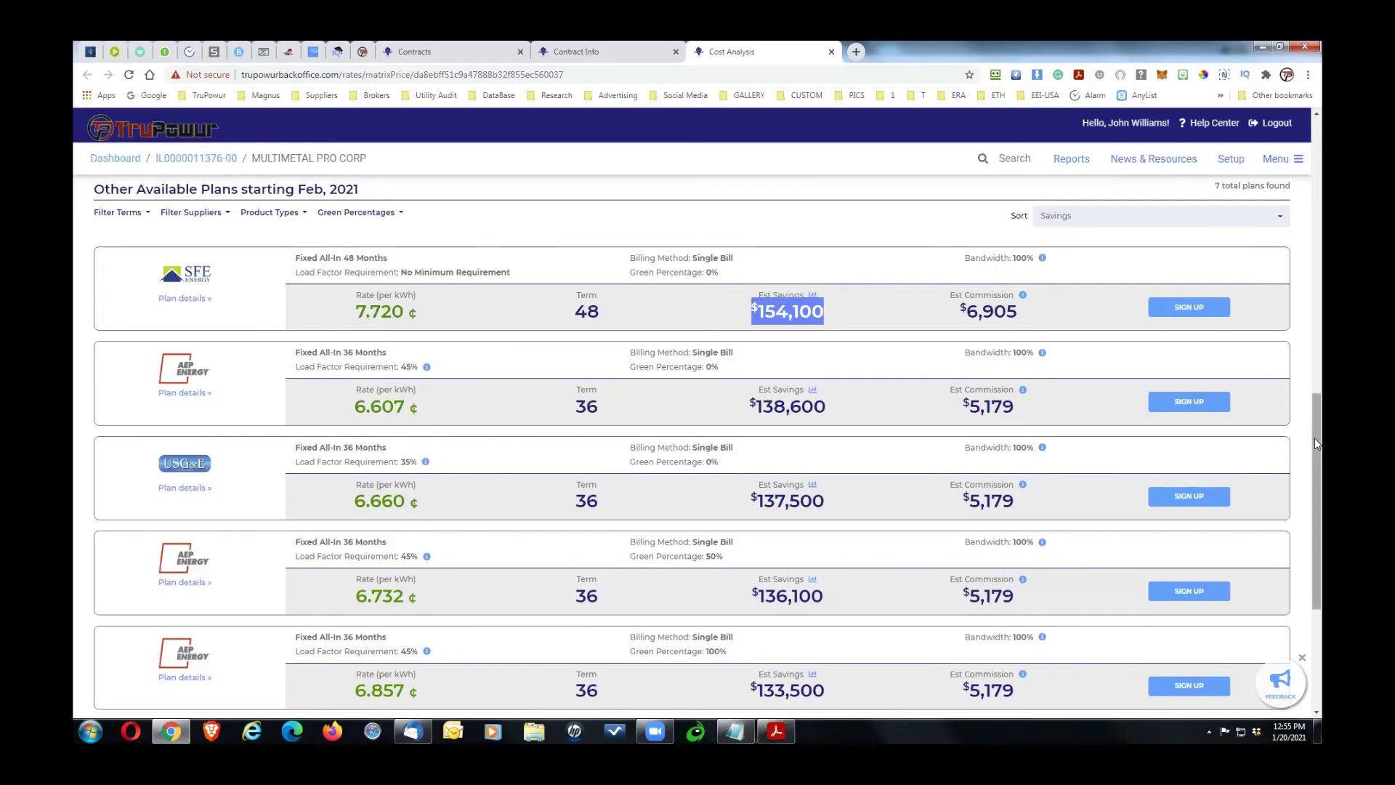
pyautogui.moveTo(1314, 437); pyautogui.dragTo(1320, 373)
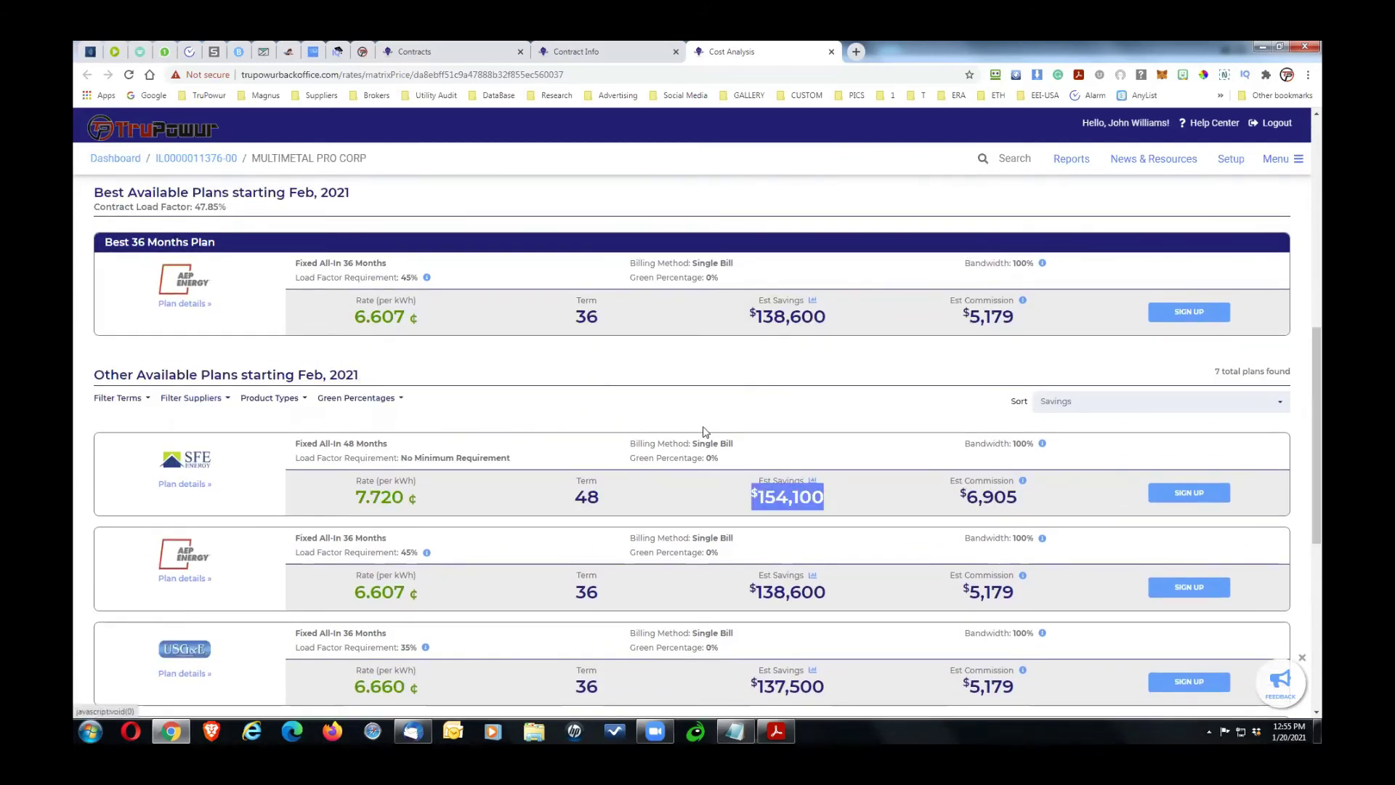
pyautogui.scroll(-3, 1321, 465)
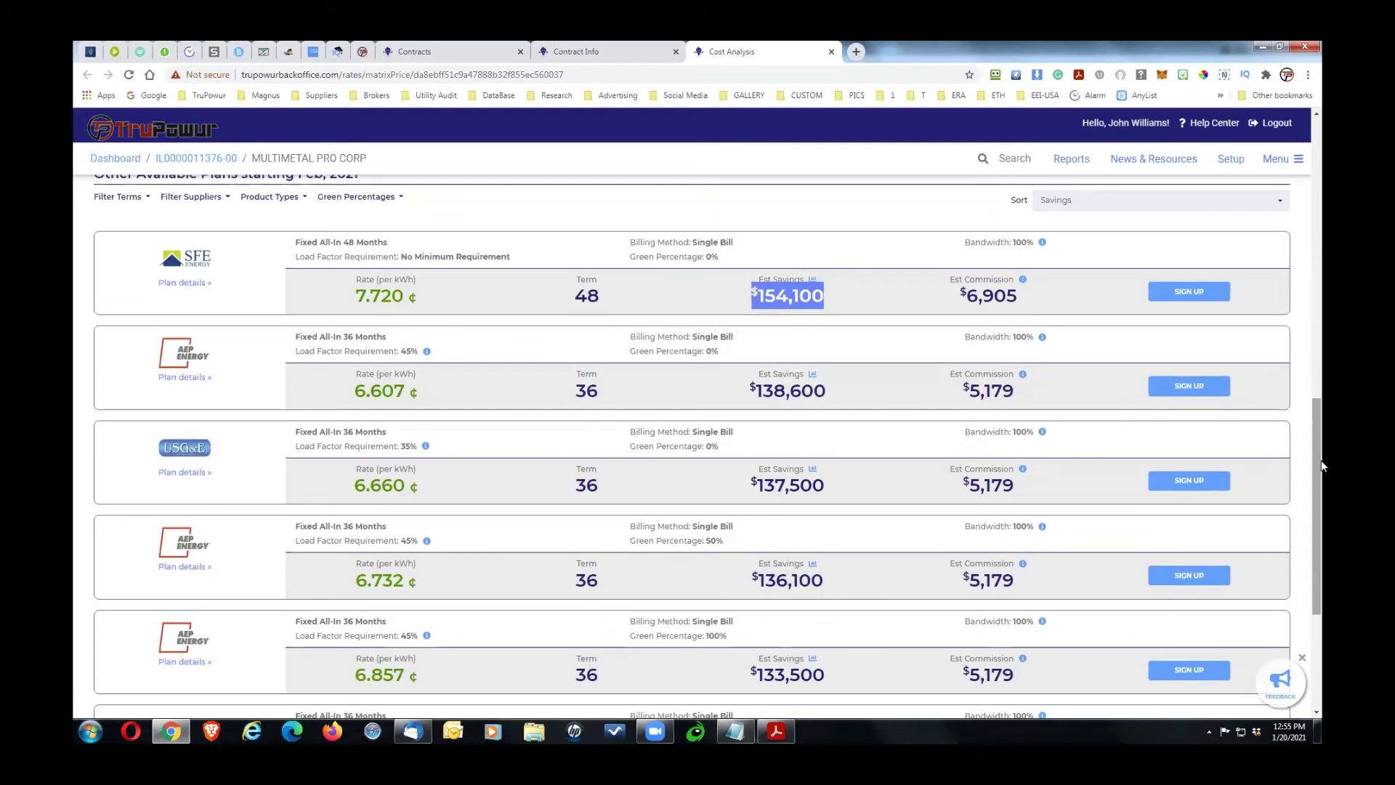
pyautogui.moveTo(1314, 421); pyautogui.dragTo(1318, 259)
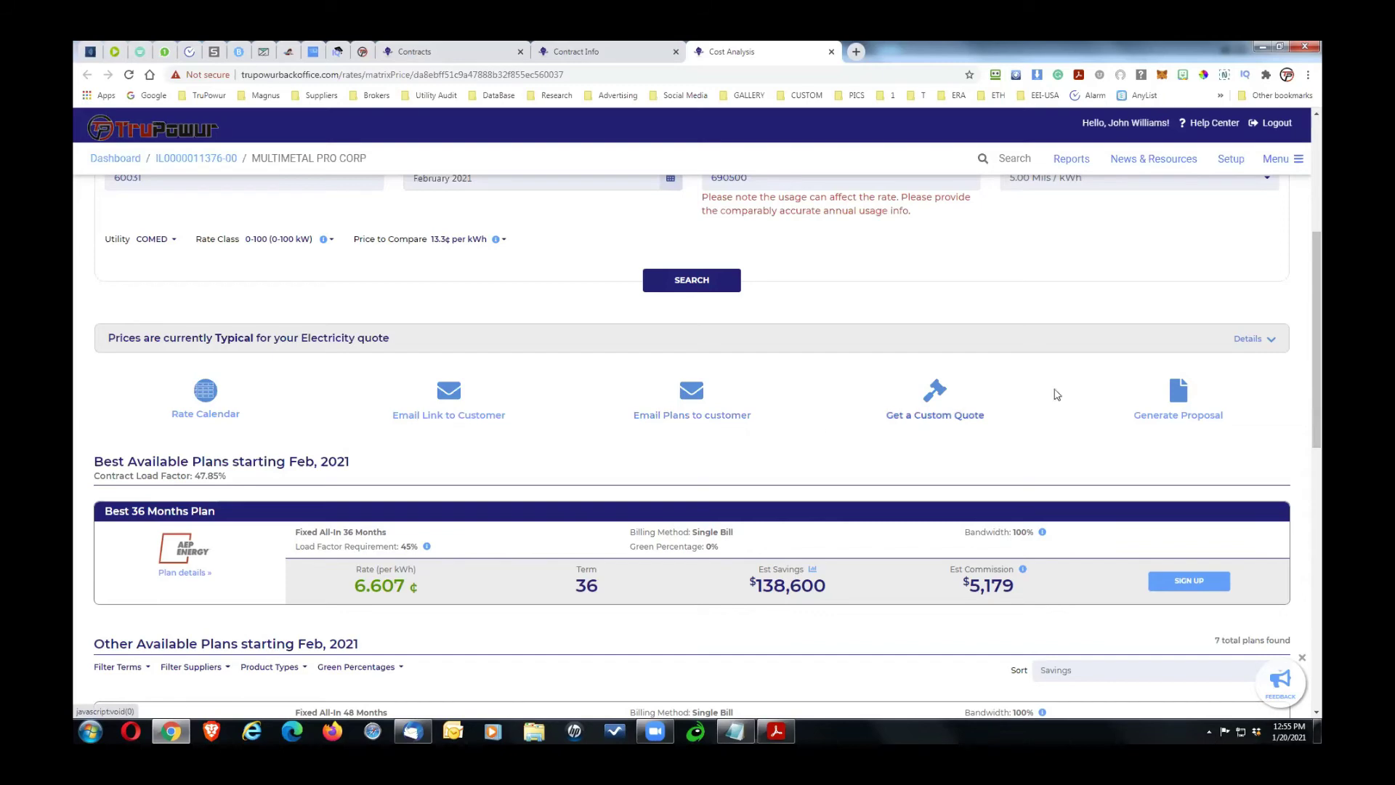
pyautogui.moveTo(1316, 349); pyautogui.dragTo(1319, 445)
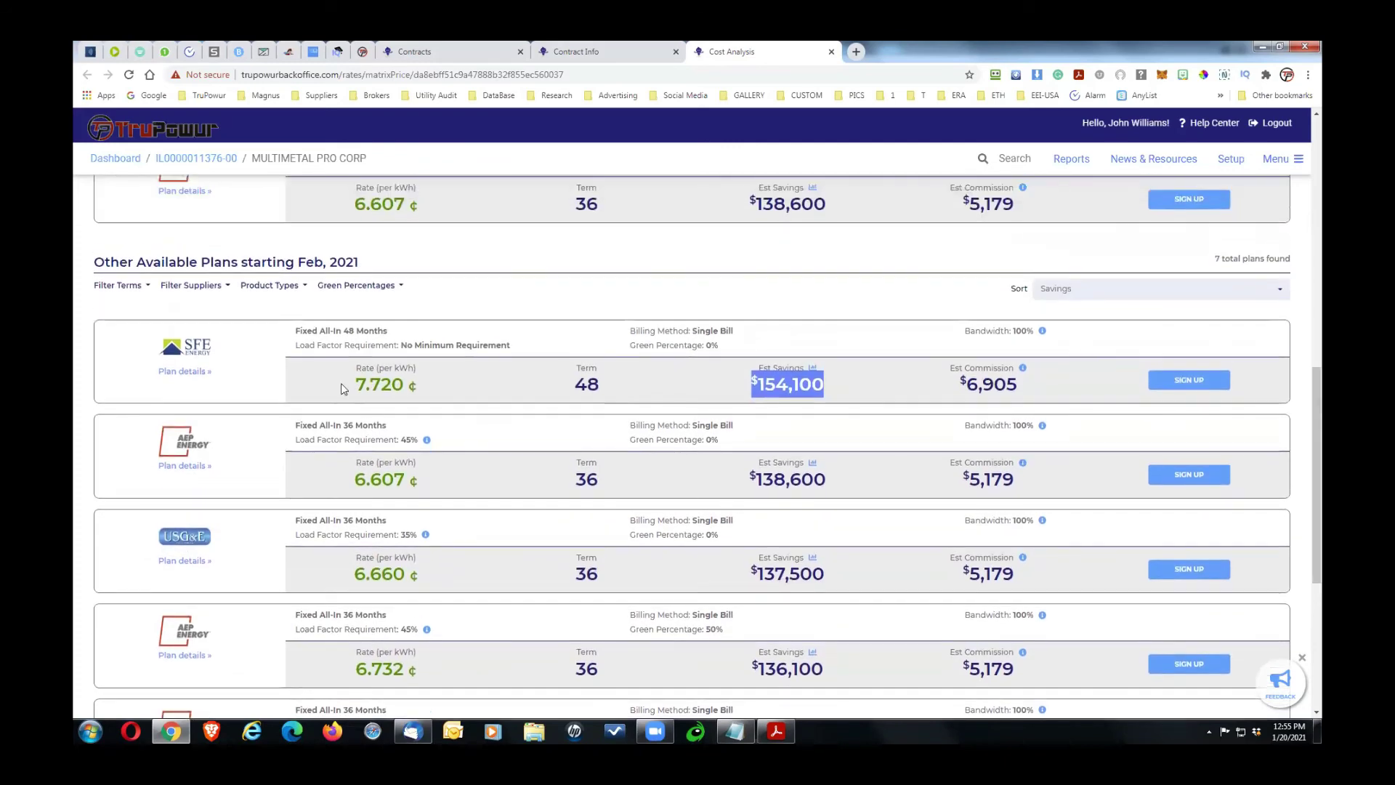
# Step: Remove 48-month terms from the plan results using the term filter
pyautogui.click(142, 287)
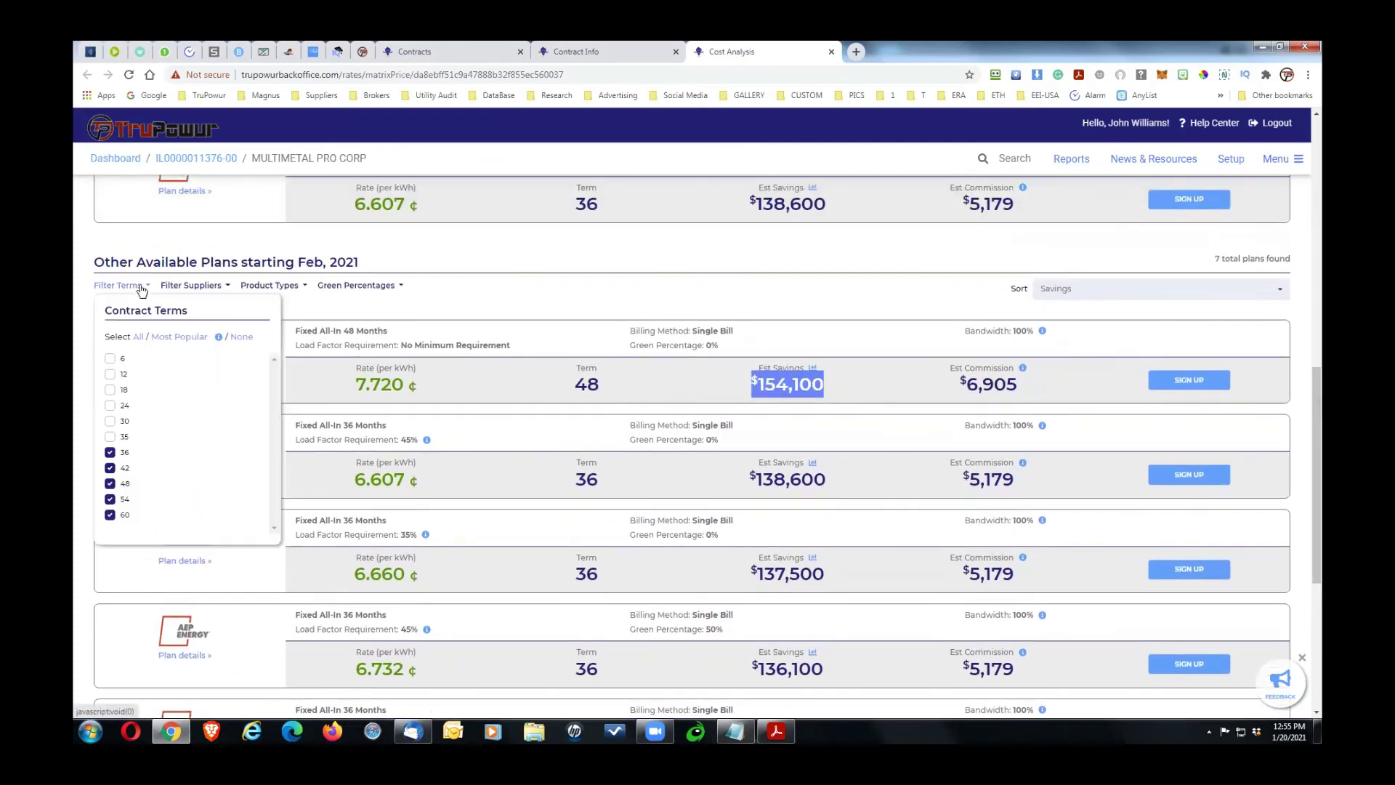
pyautogui.click(110, 484)
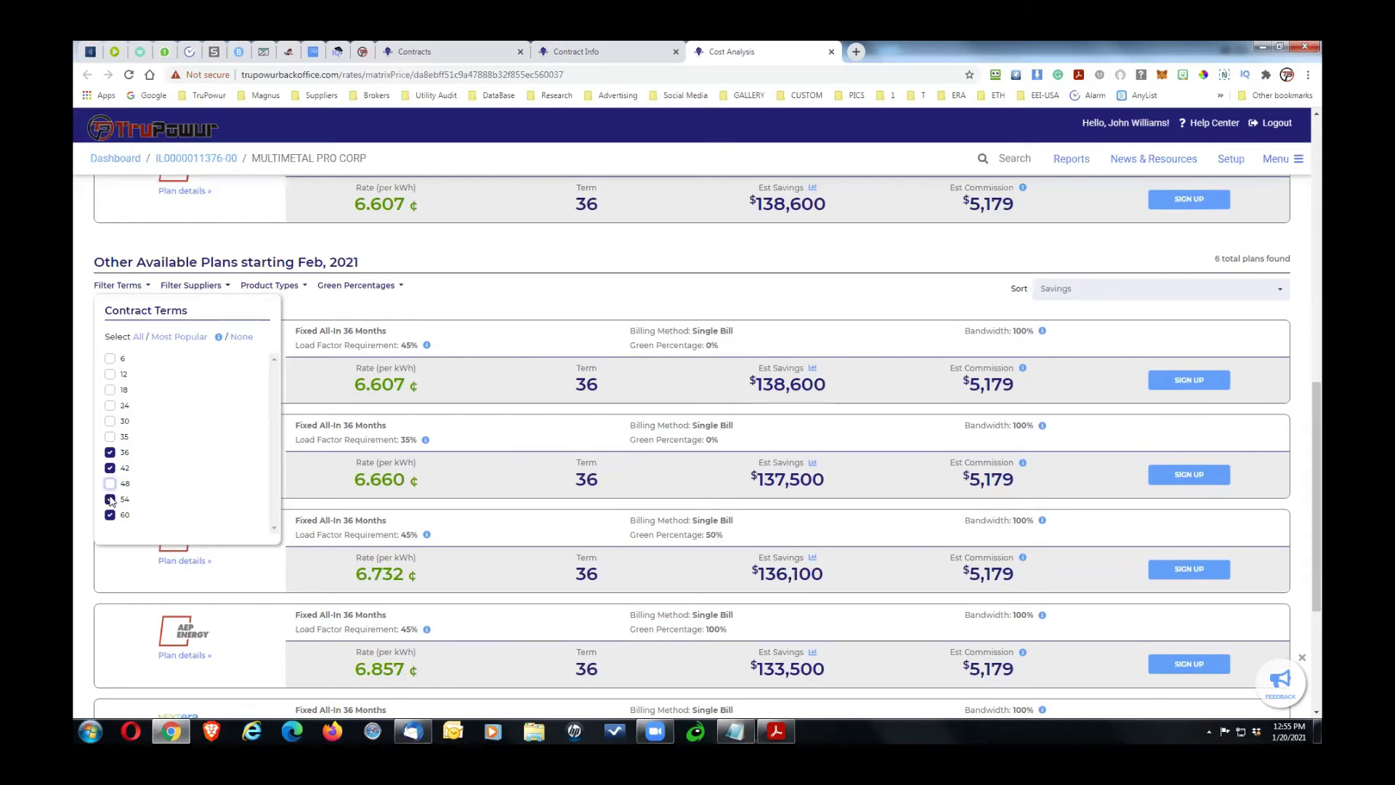
pyautogui.click(572, 329)
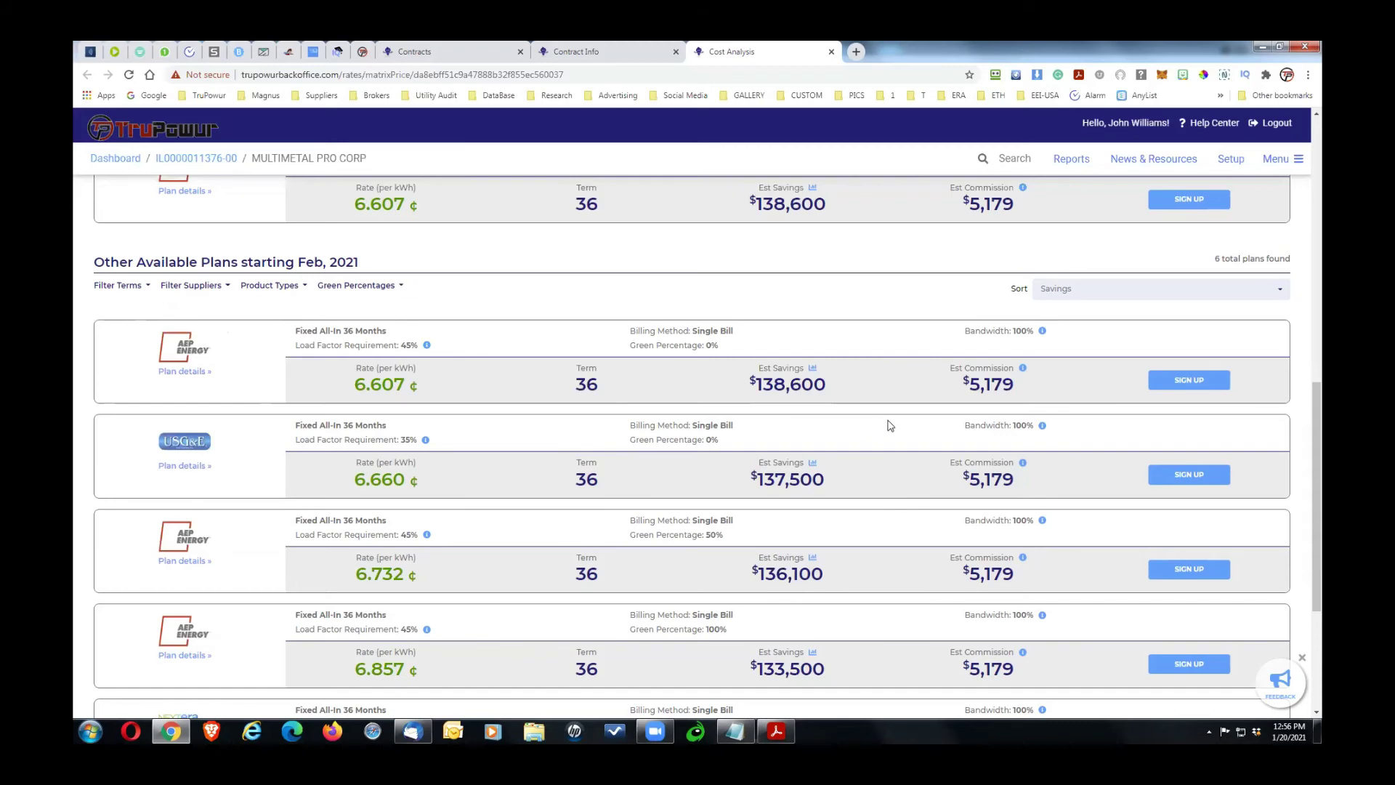
pyautogui.moveTo(1321, 413)
pyautogui.mouseDown()
pyautogui.moveTo(1317, 489)
pyautogui.moveTo(1316, 404)
pyautogui.mouseUp()
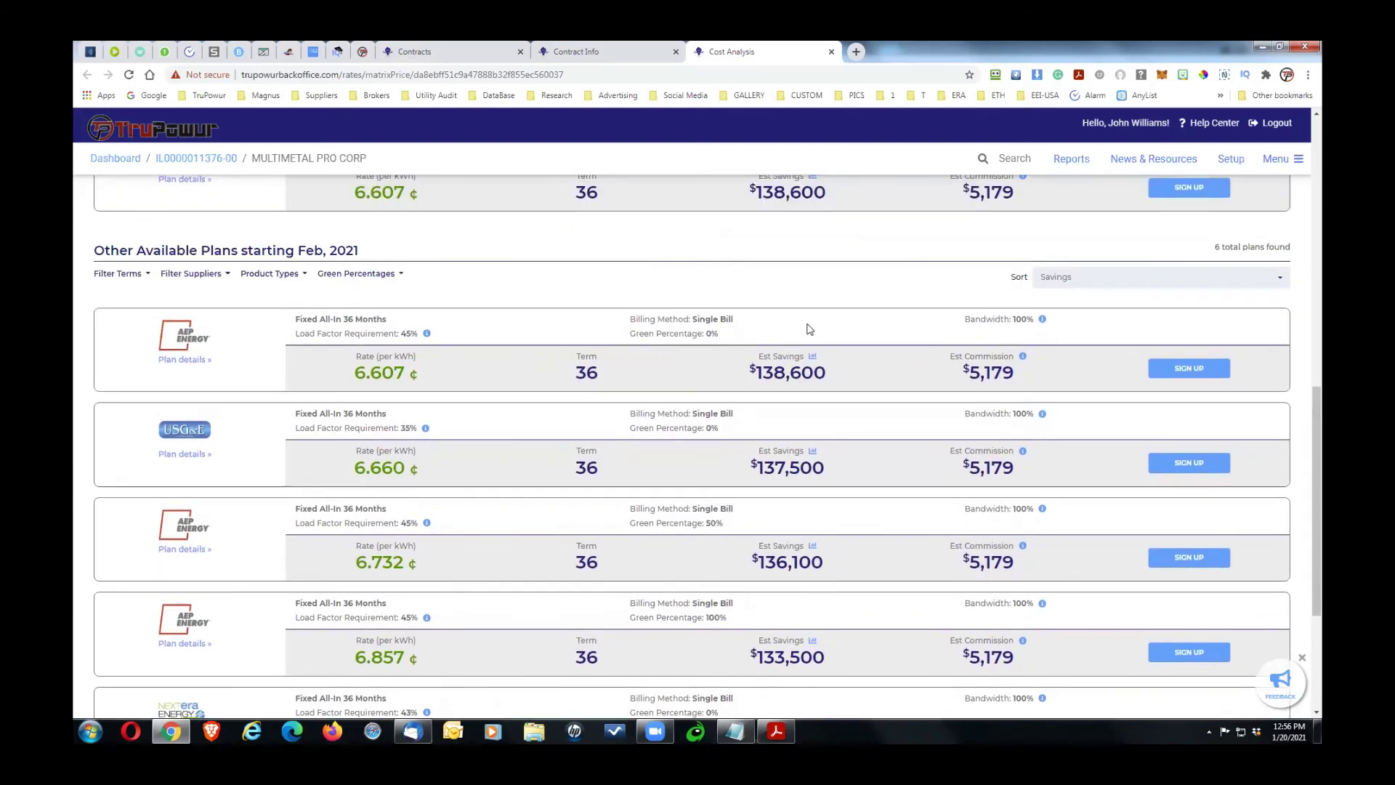
# Step: Filter suppliers to Engie, NextEra, SFE and USG&E, excluding AEP Energy
pyautogui.click(197, 274)
pyautogui.click(177, 324)
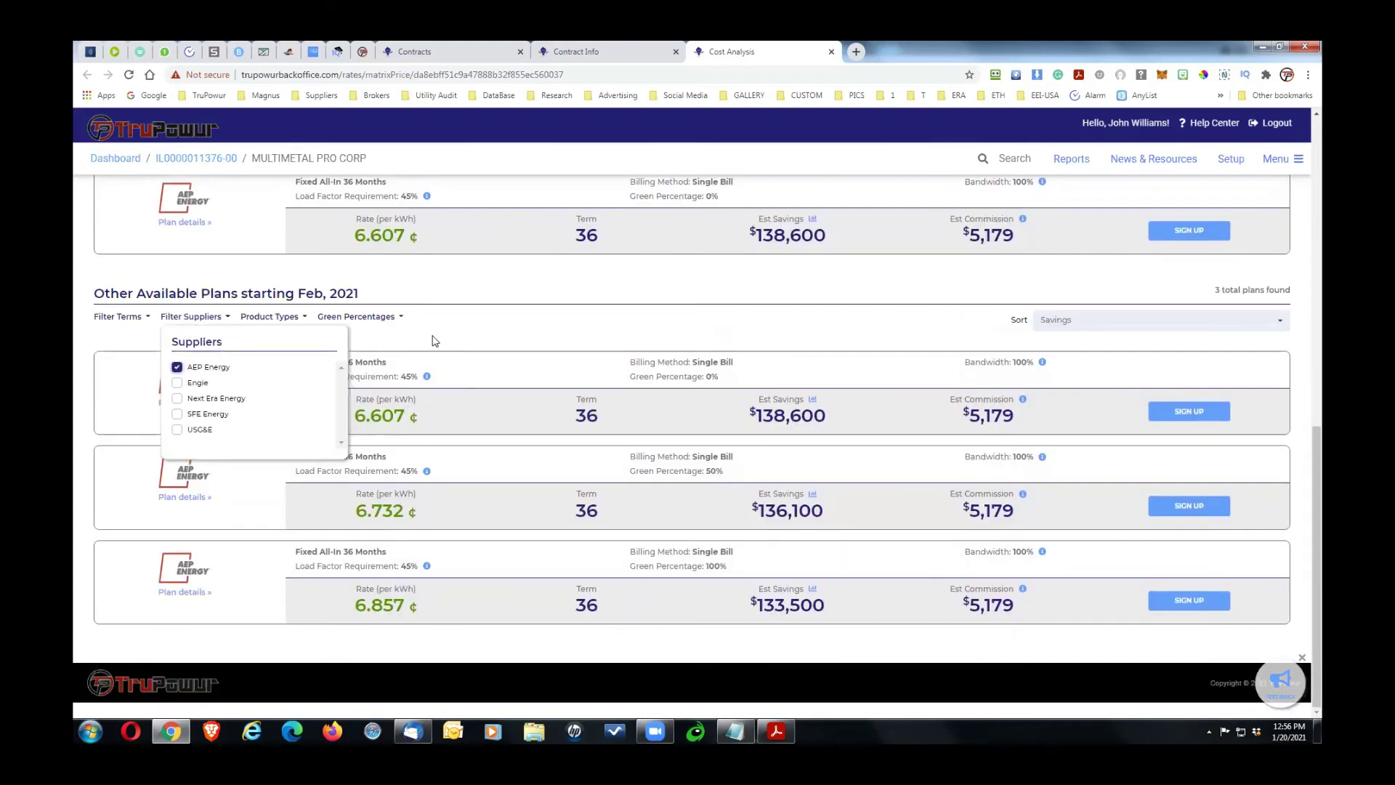
pyautogui.click(177, 383)
pyautogui.click(177, 398)
pyautogui.click(176, 414)
pyautogui.click(176, 429)
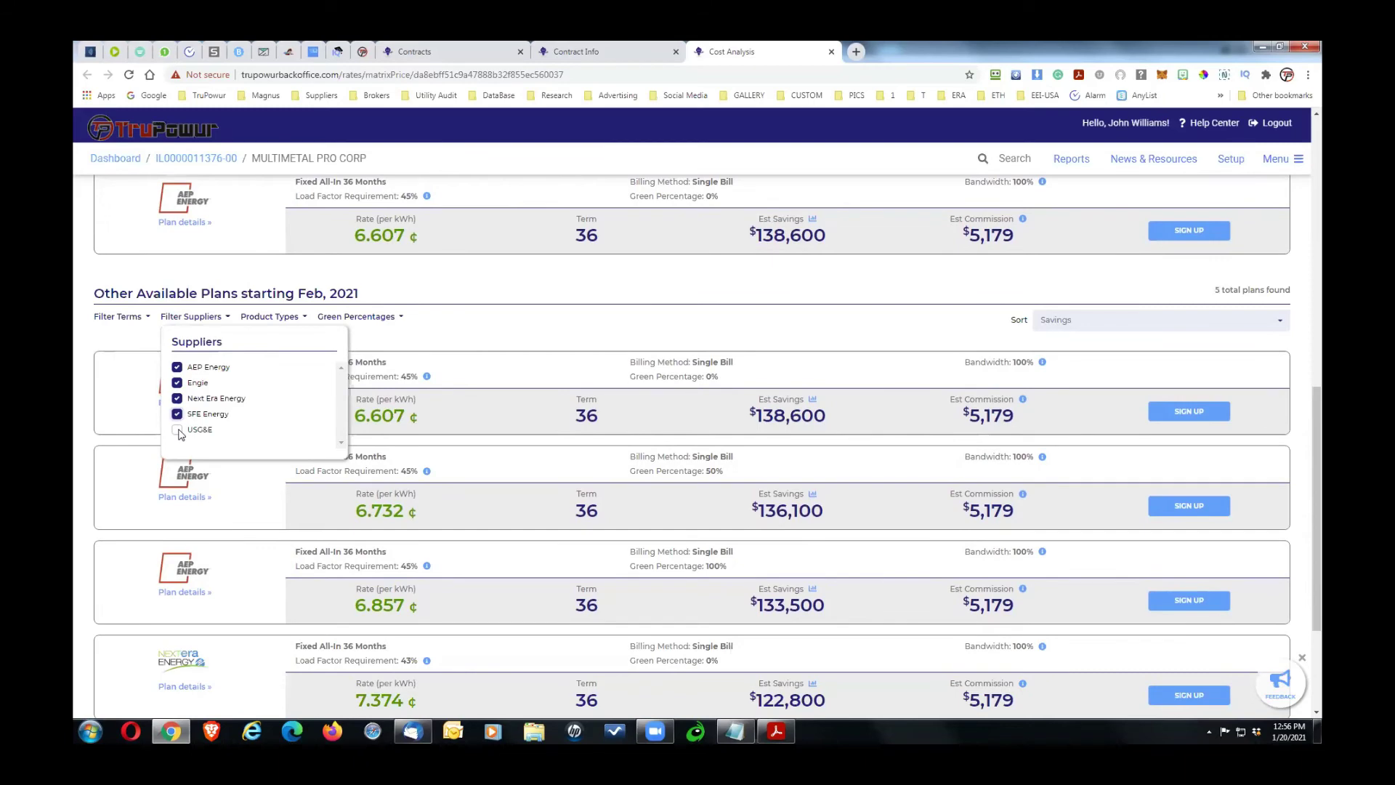
pyautogui.click(177, 367)
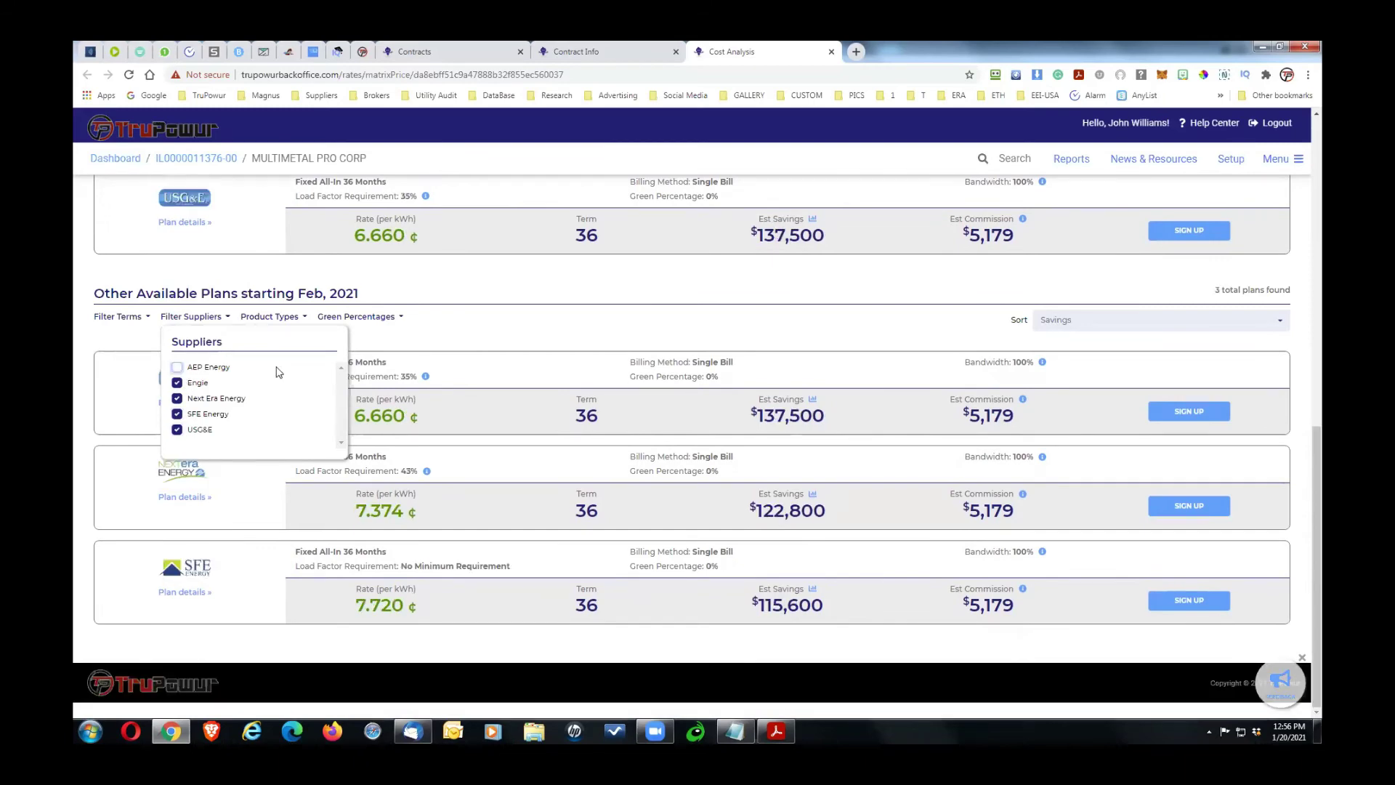
pyautogui.click(443, 336)
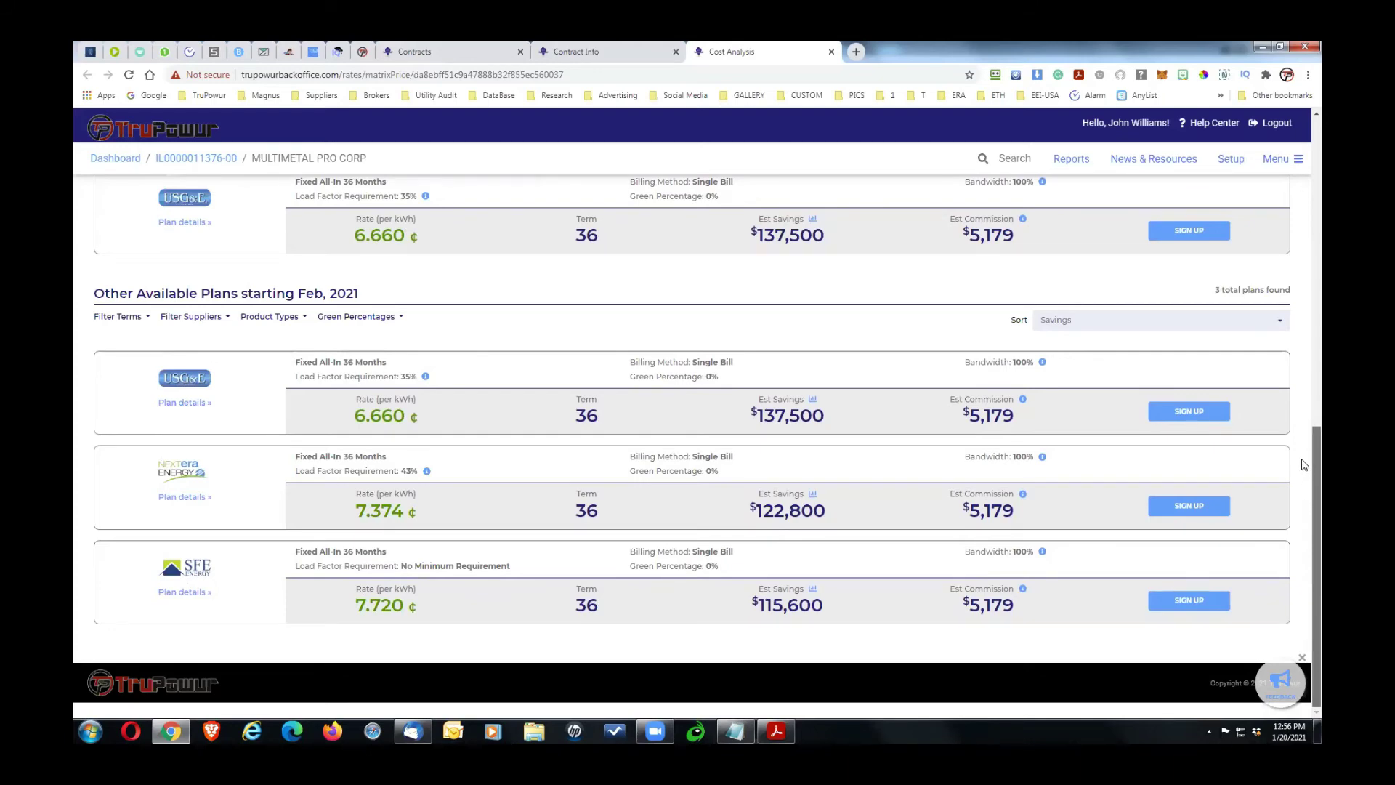
pyautogui.scroll(1, 1317, 436)
pyautogui.scroll(3, 1318, 433)
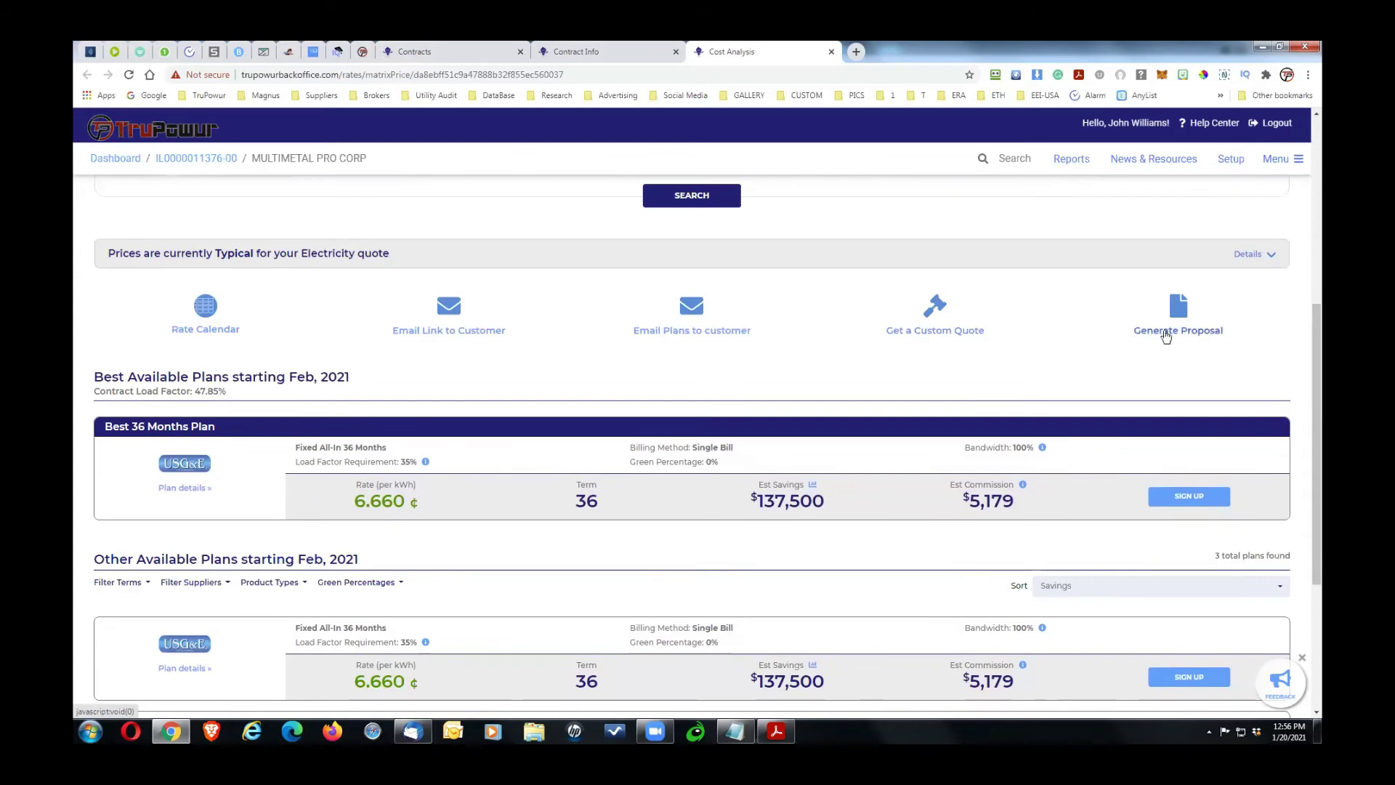
pyautogui.moveTo(1232, 333); pyautogui.dragTo(1128, 337)
pyautogui.moveTo(1313, 369); pyautogui.dragTo(1321, 482)
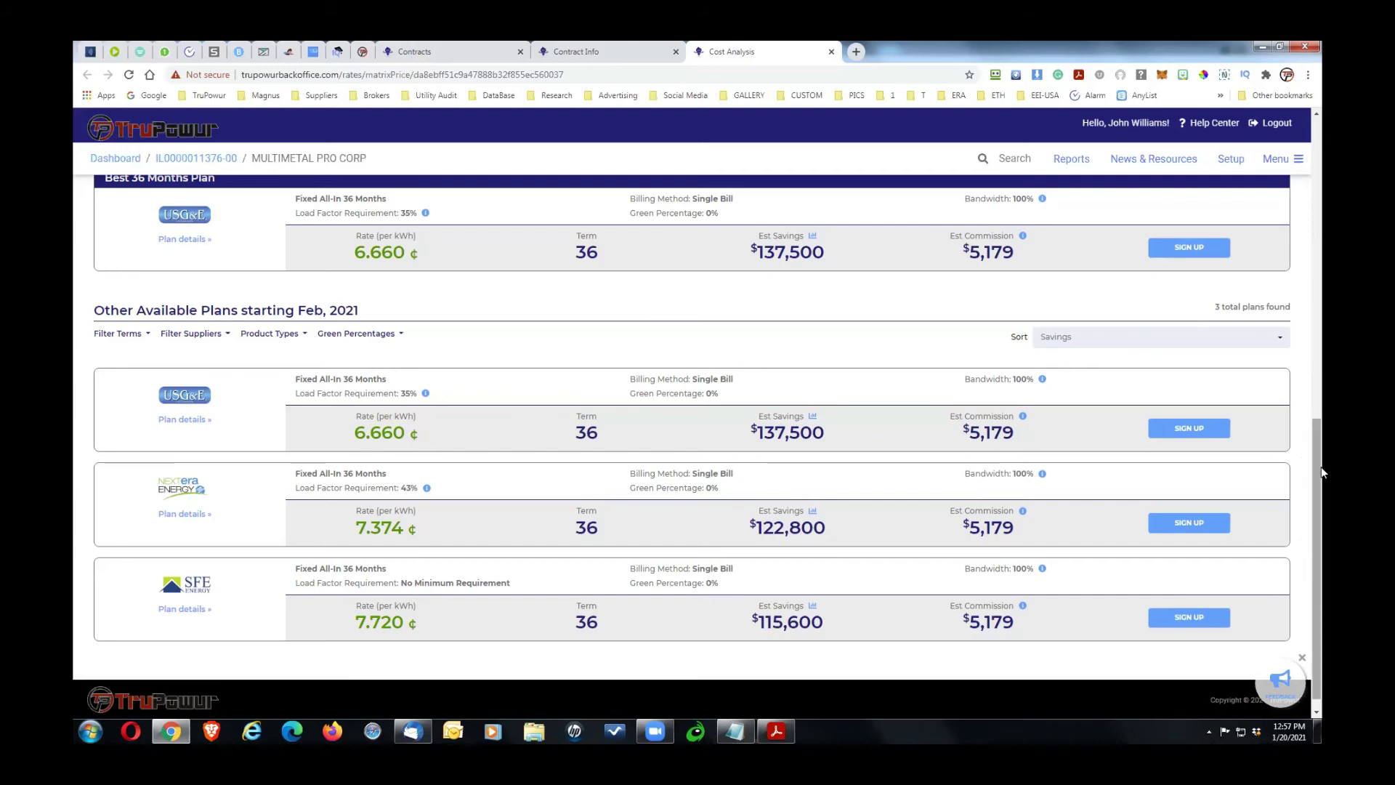
pyautogui.moveTo(1320, 464); pyautogui.dragTo(1321, 475)
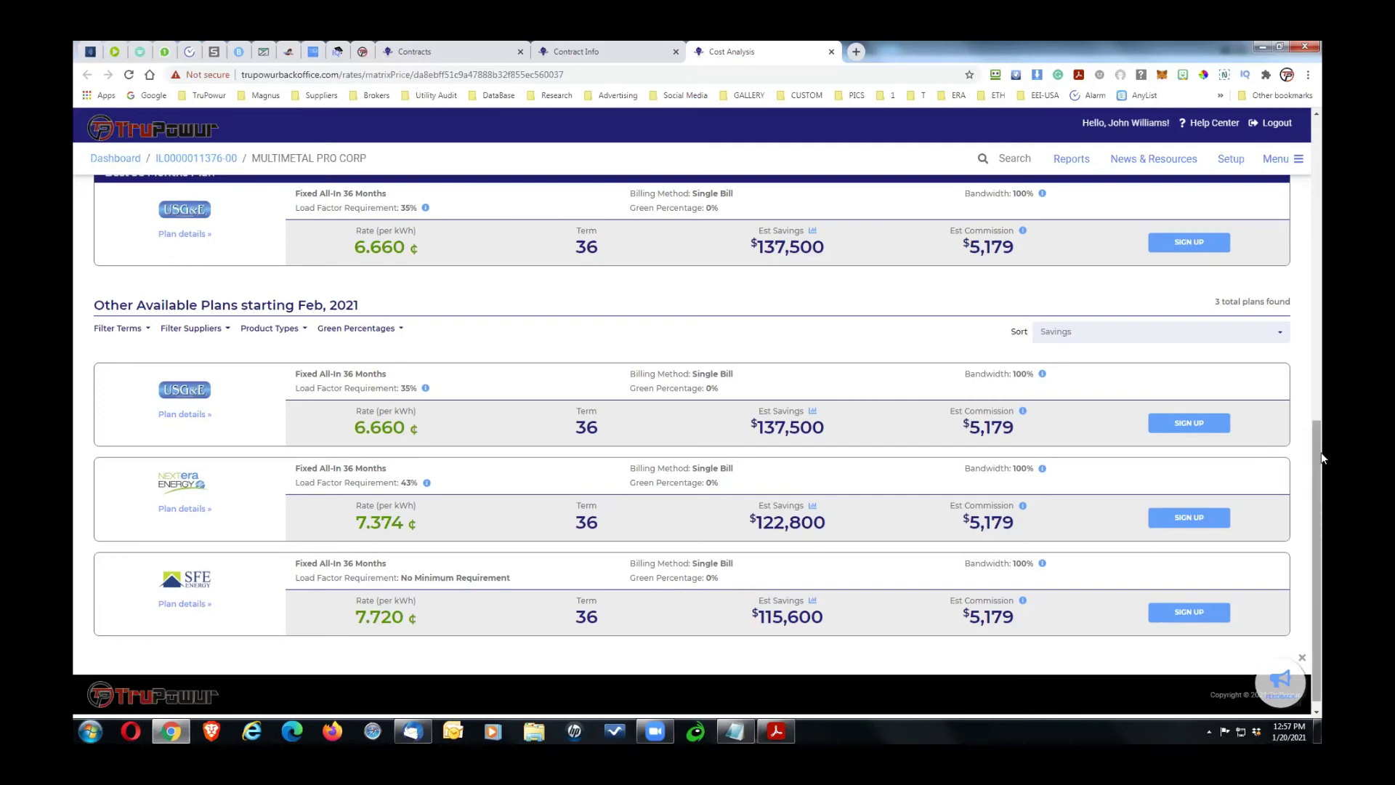
pyautogui.moveTo(1318, 465); pyautogui.dragTo(1318, 481)
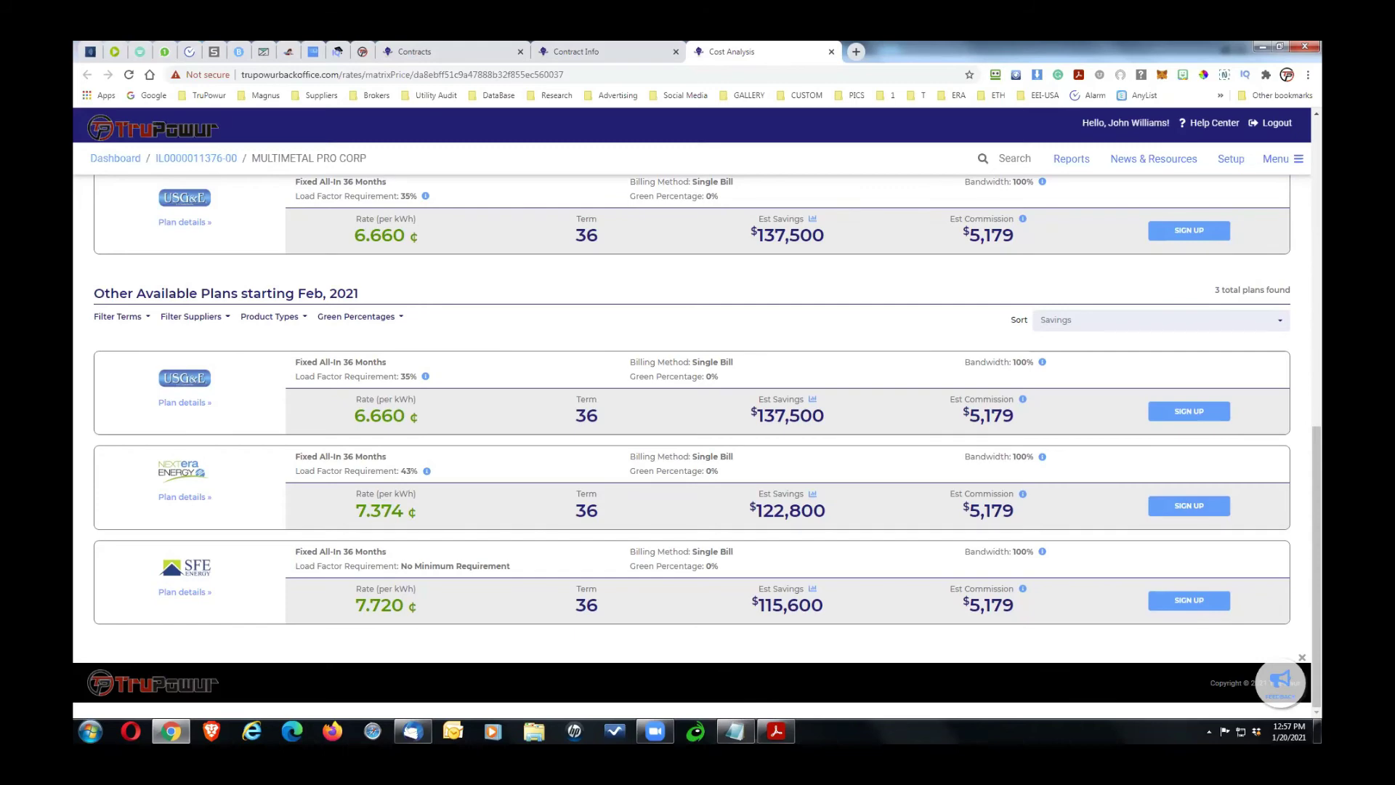
# Step: Check the company name in the MULTIMETAL notes, then start a proposal from the quote results
pyautogui.hotkey('alt', 'Tab')
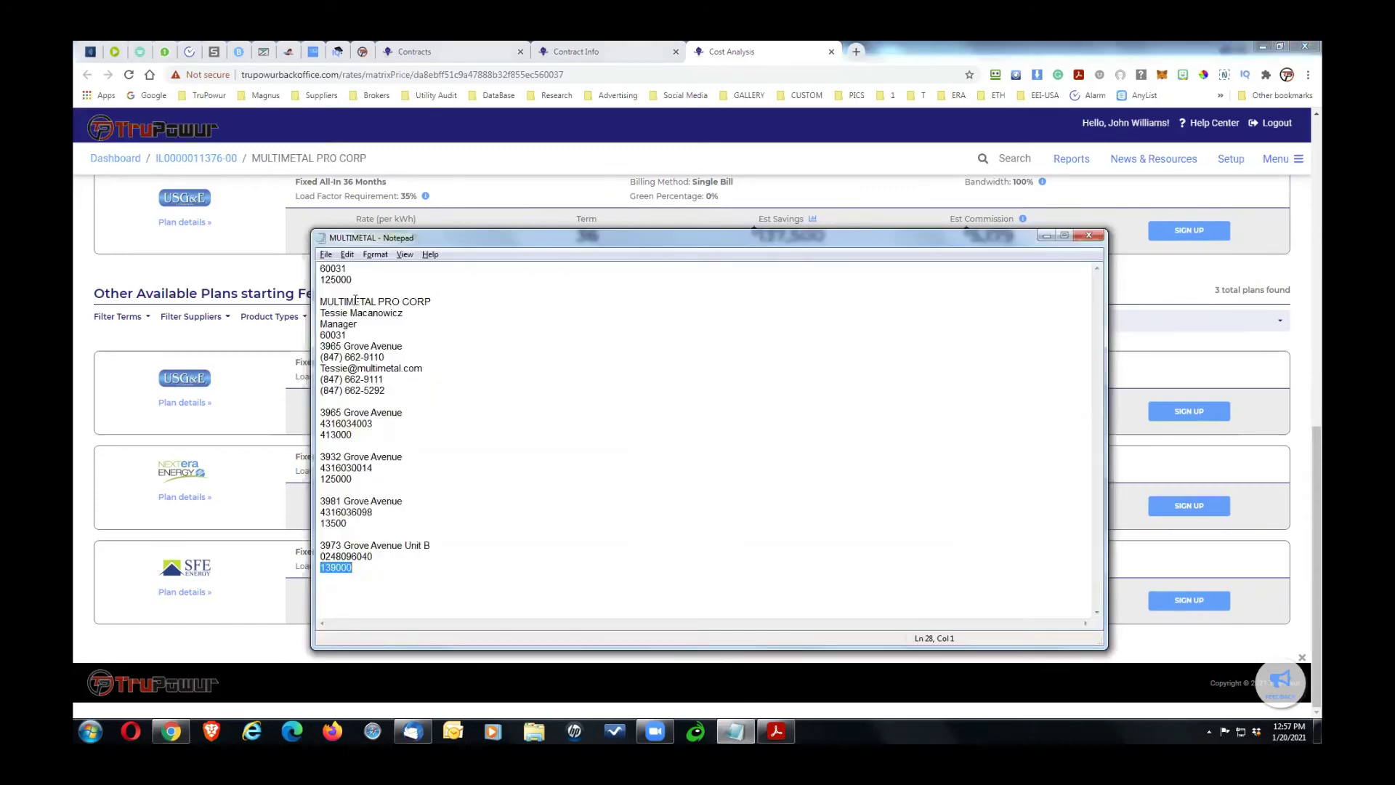
pyautogui.moveTo(432, 300); pyautogui.dragTo(318, 298)
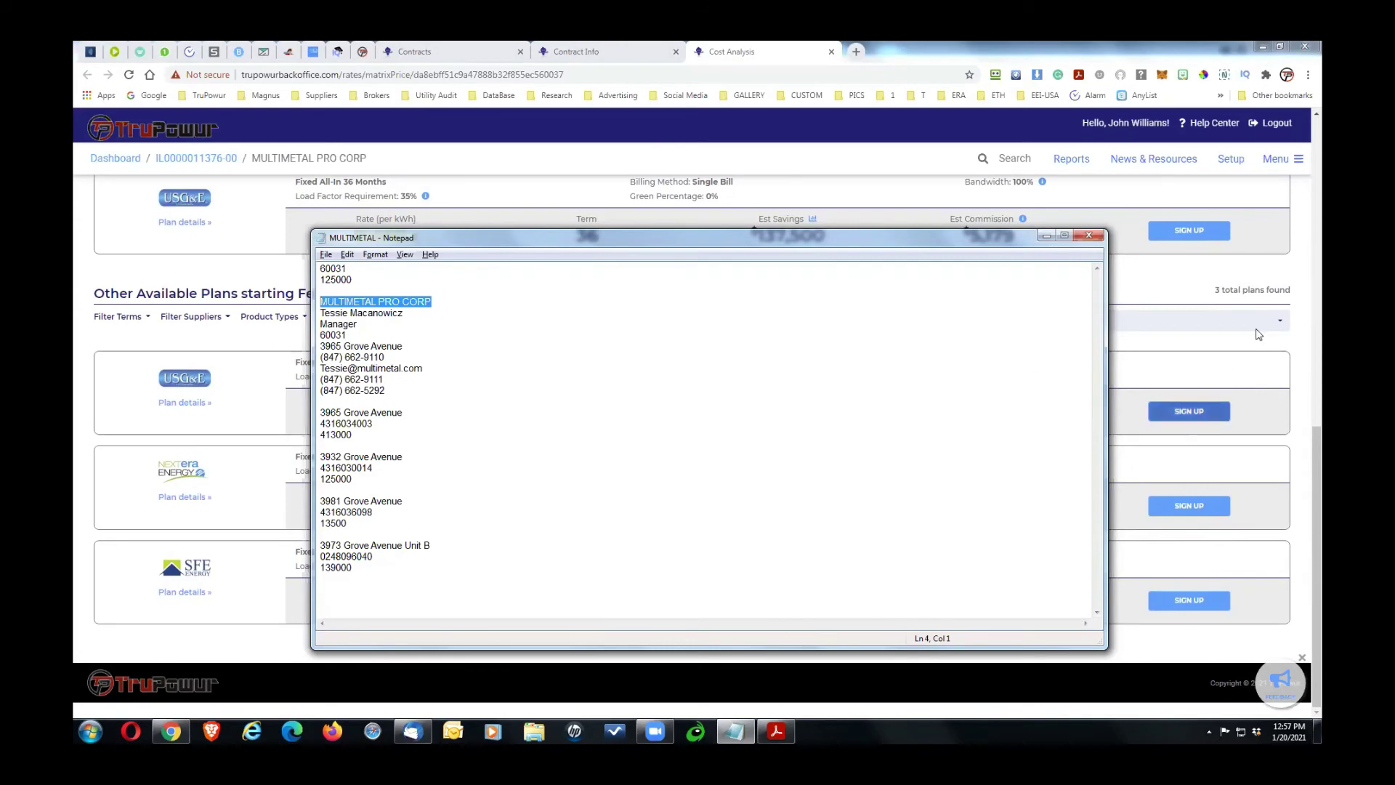
pyautogui.click(1300, 337)
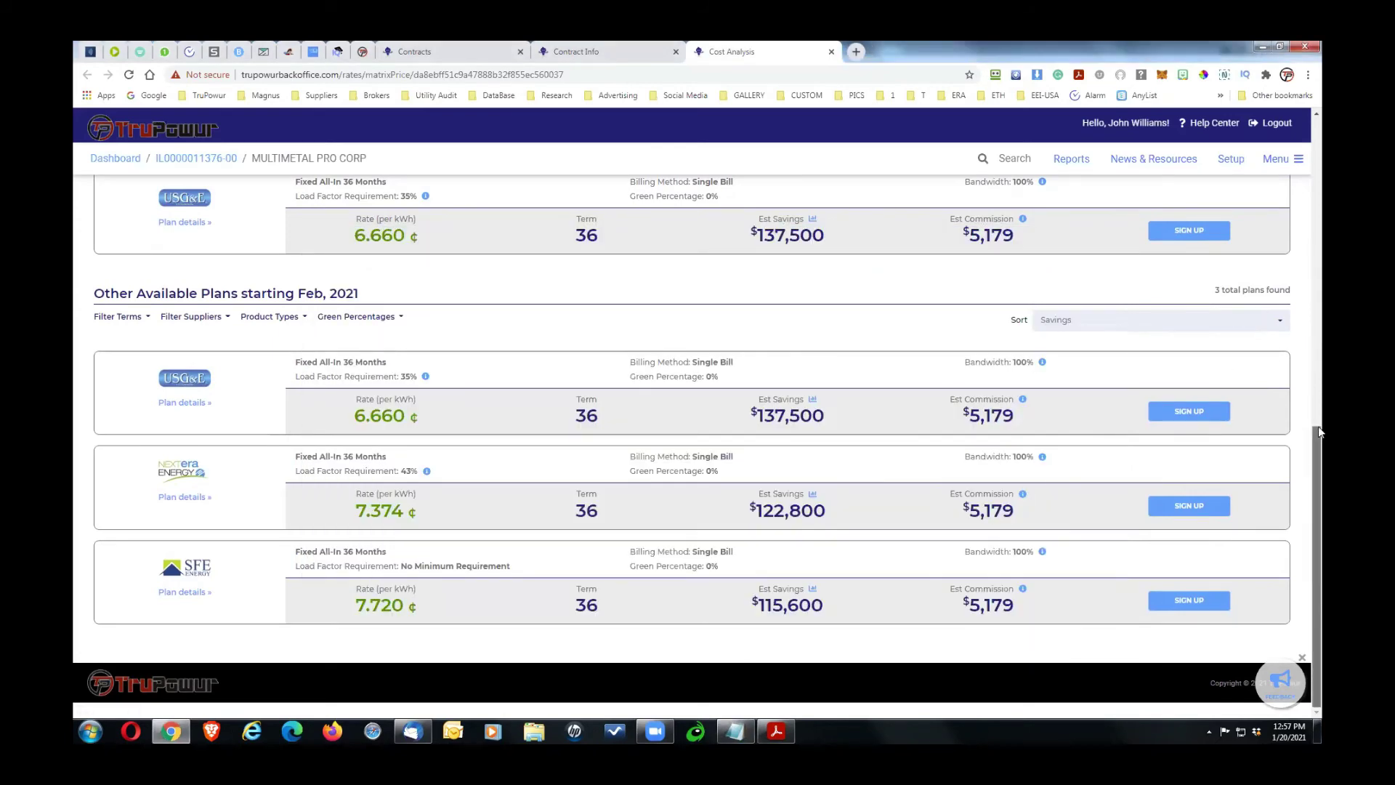
pyautogui.scroll(4, 1314, 402)
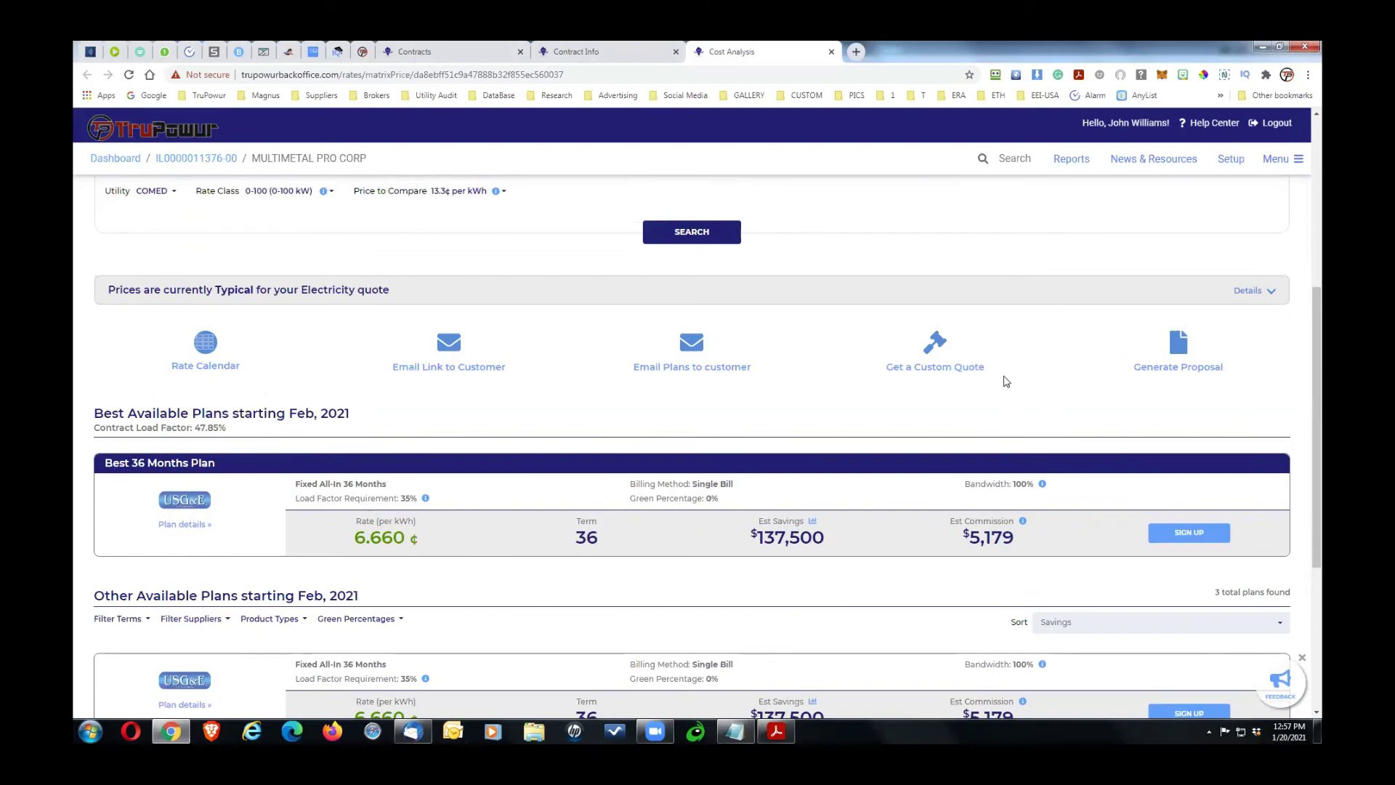
pyautogui.click(1180, 367)
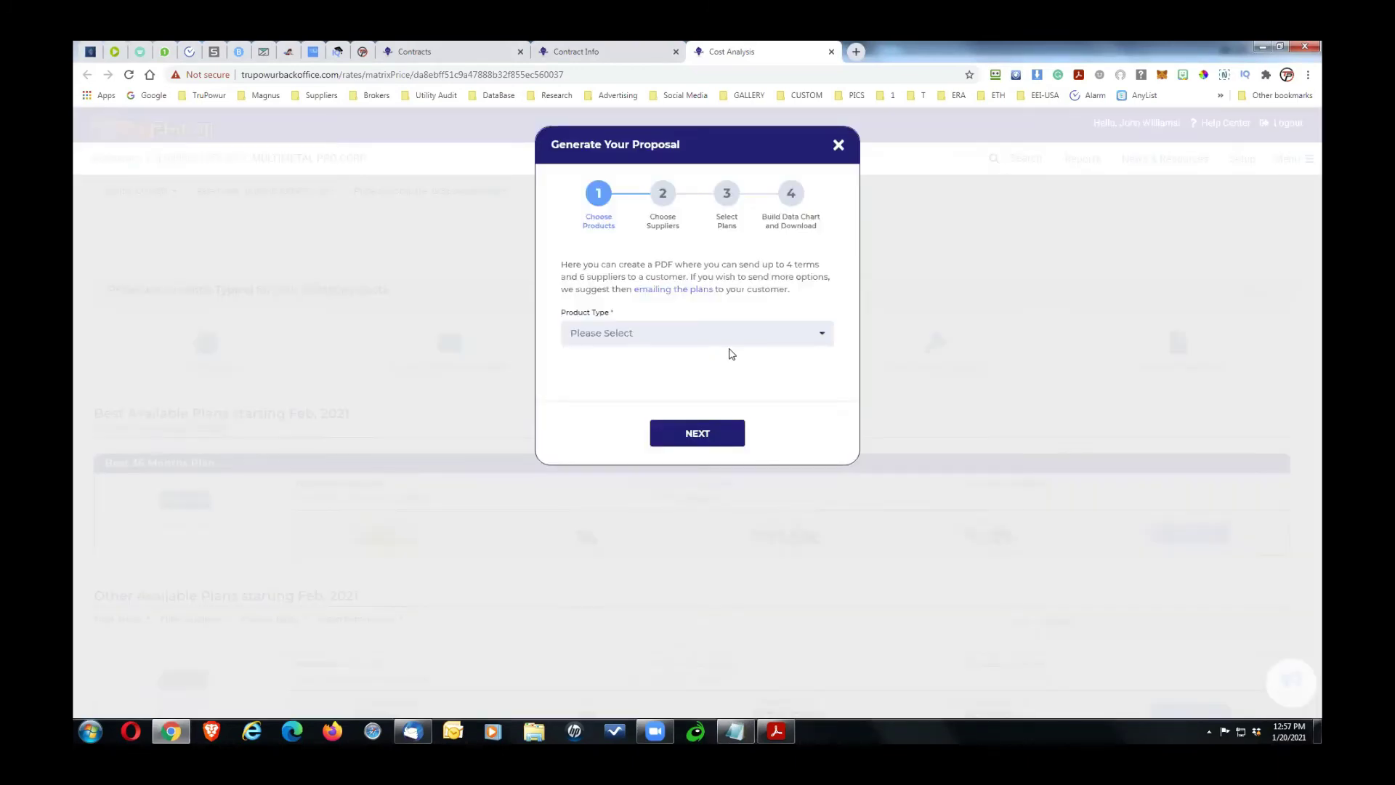
# Step: Keep the default products and suppliers, leaving the 24-month term out
pyautogui.click(718, 422)
pyautogui.click(717, 422)
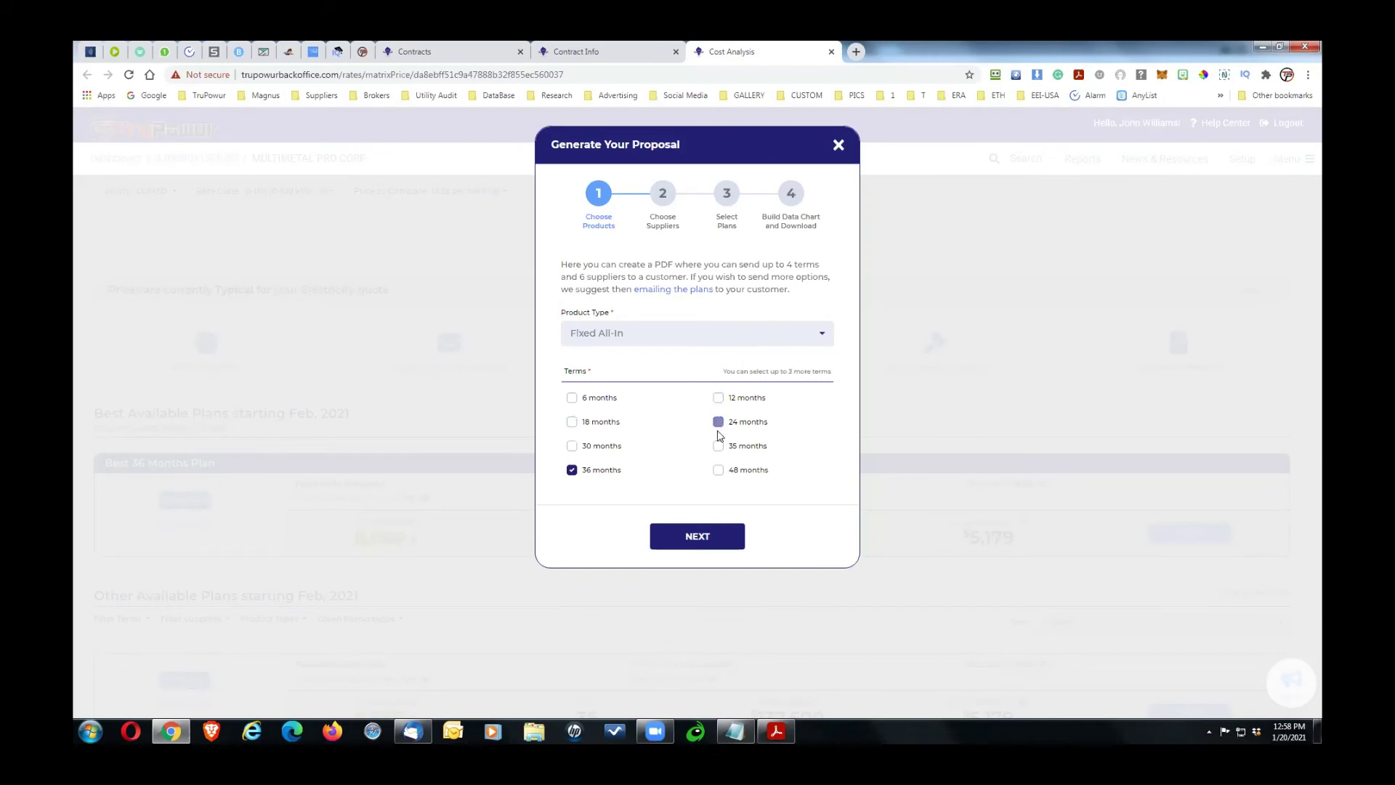
pyautogui.click(695, 537)
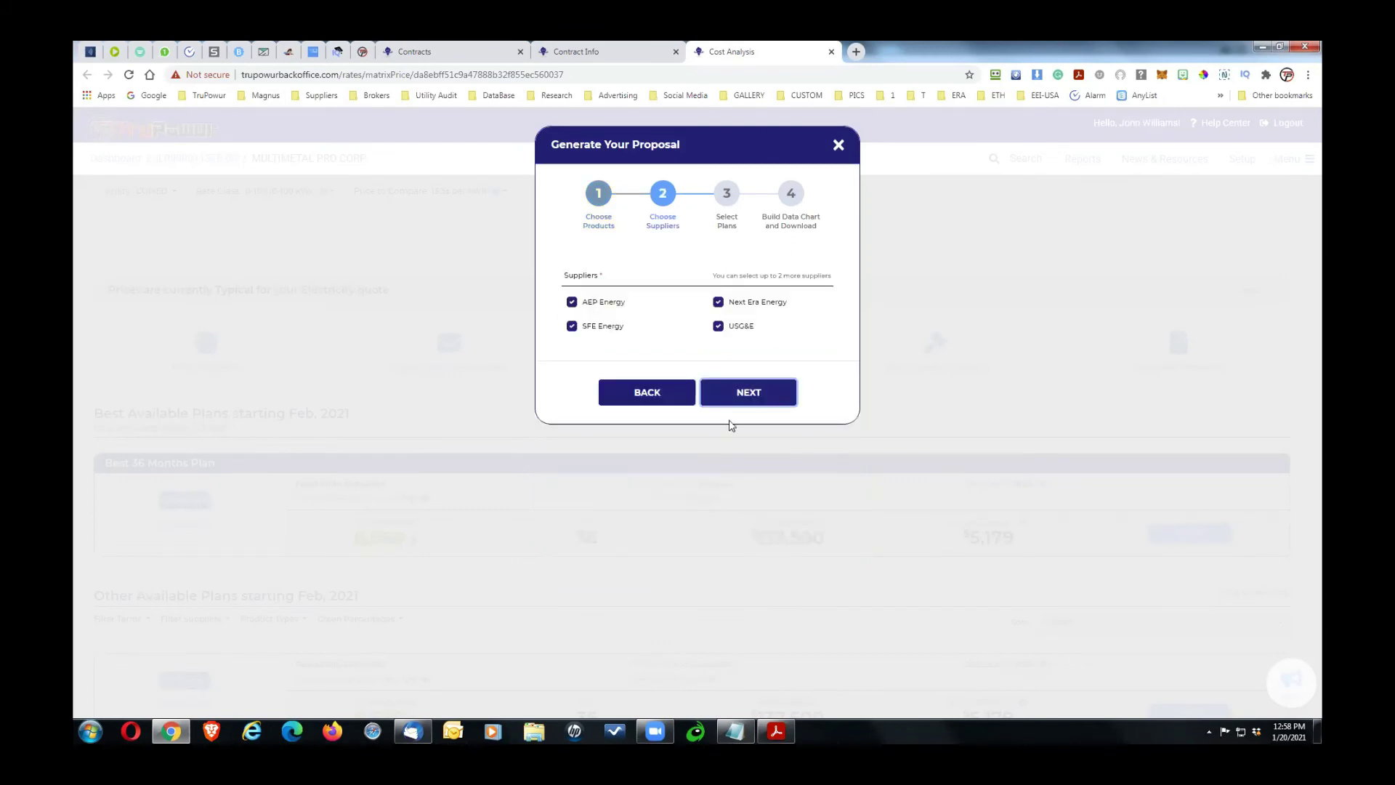
pyautogui.click(749, 394)
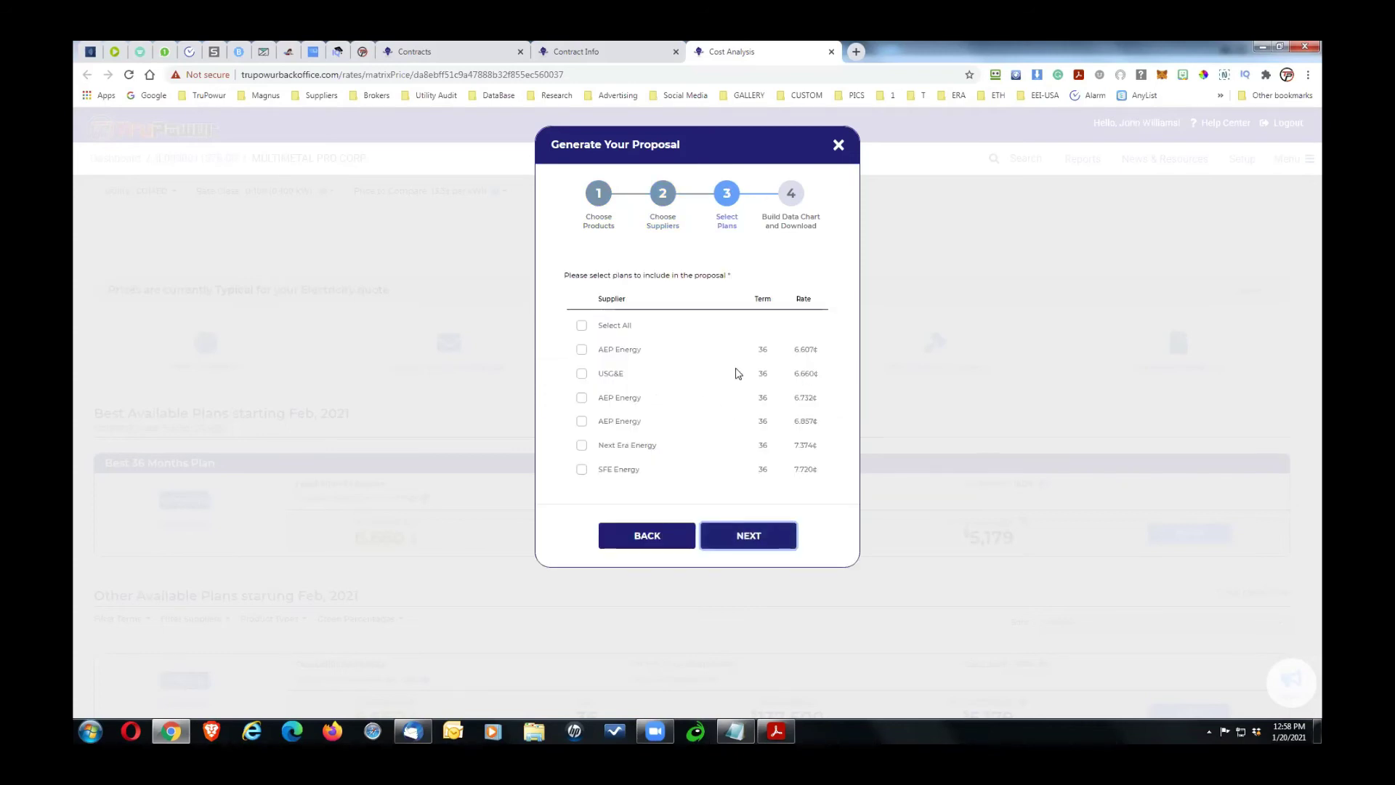
# Step: Select the AEP Energy 6.607¢, USG&E 6.660¢ and AEP Energy 6.732¢ plans and continue
pyautogui.click(581, 349)
pyautogui.click(581, 374)
pyautogui.click(581, 397)
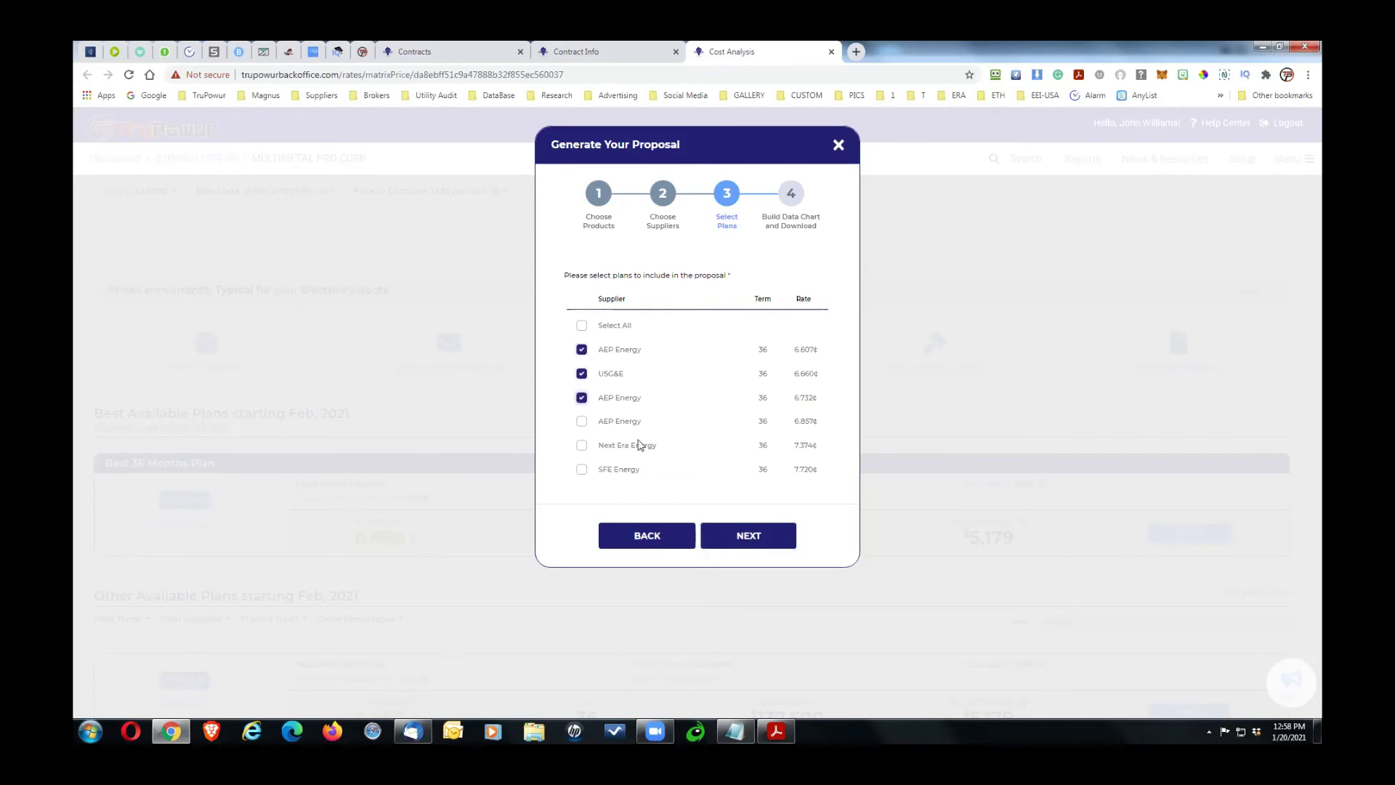
pyautogui.click(742, 534)
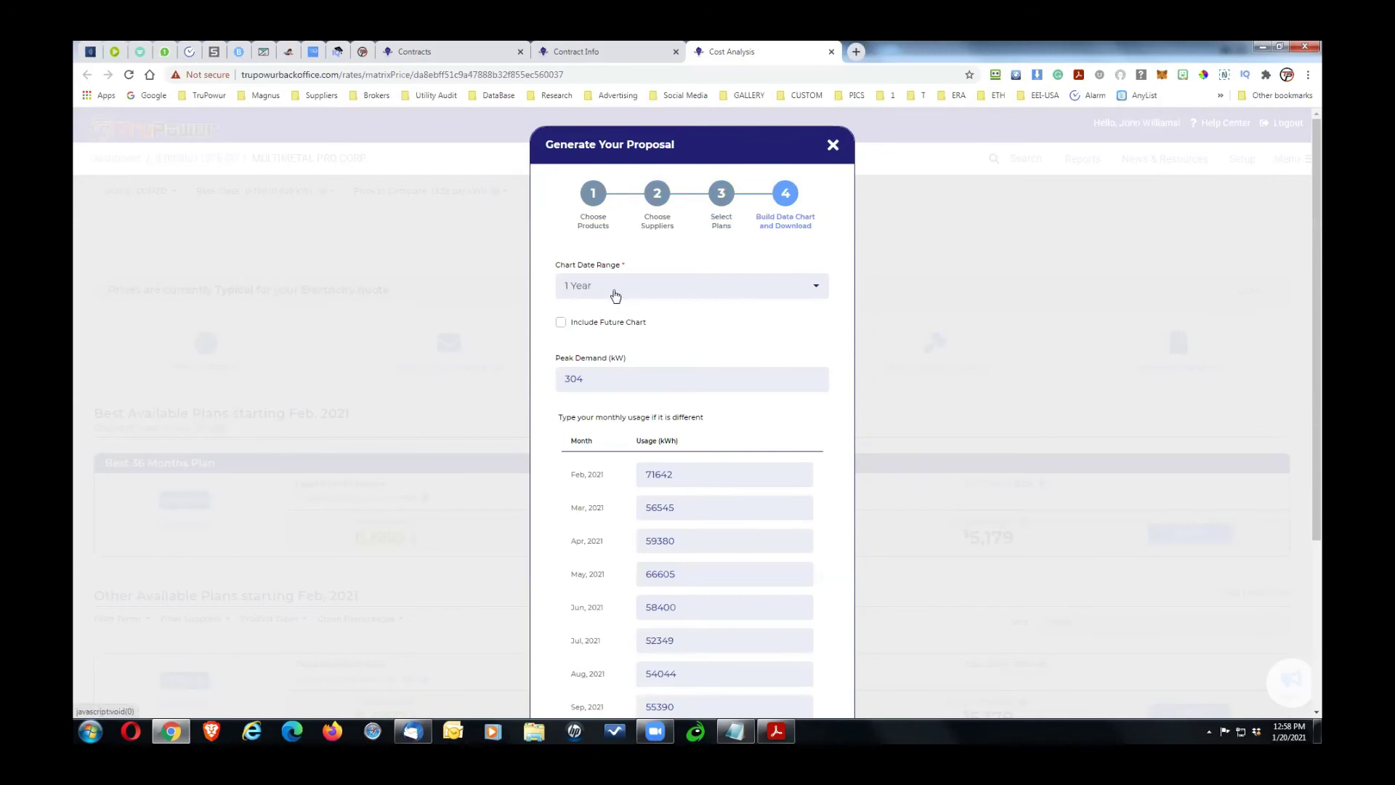
# Step: Include the future chart with a 1 Year date range and generate the proposal PDF
pyautogui.click(560, 322)
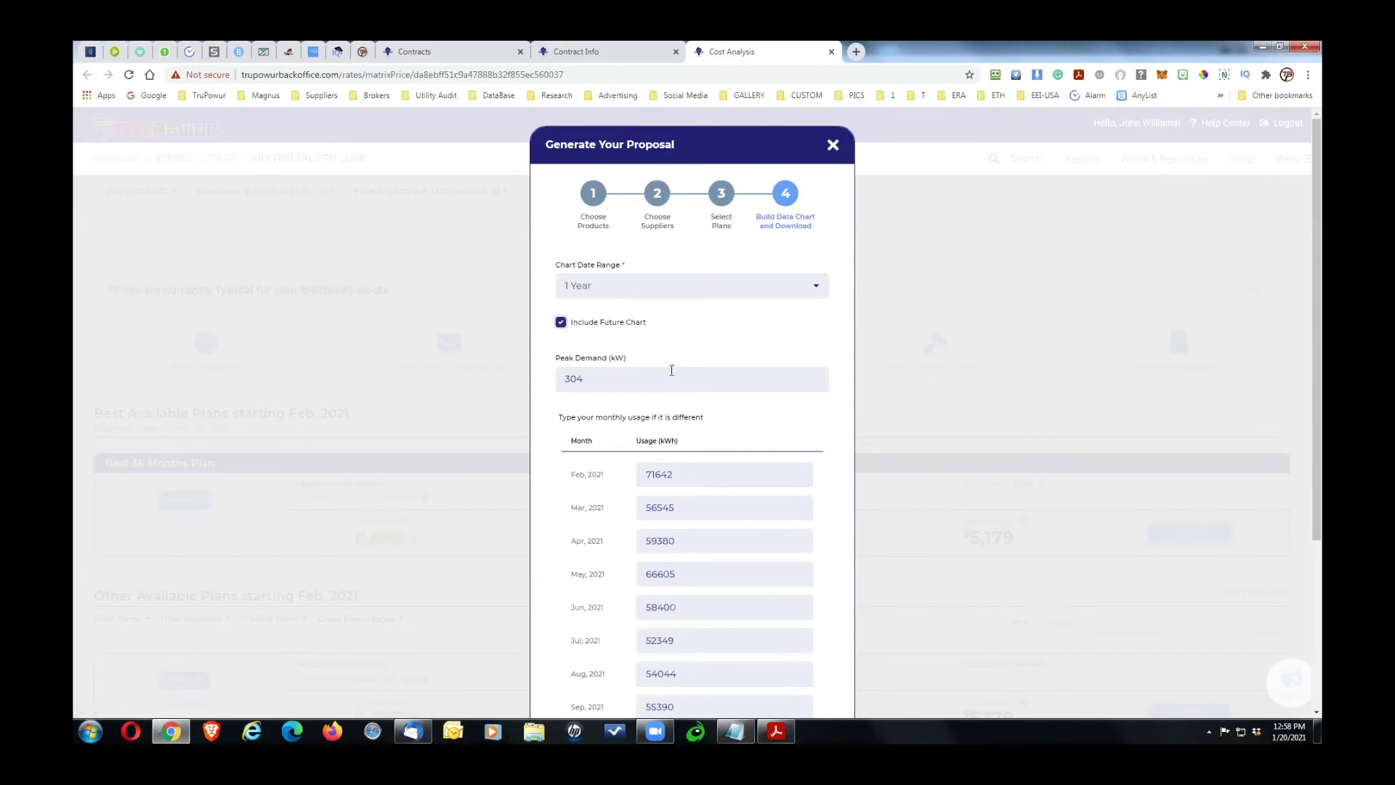
pyautogui.click(702, 288)
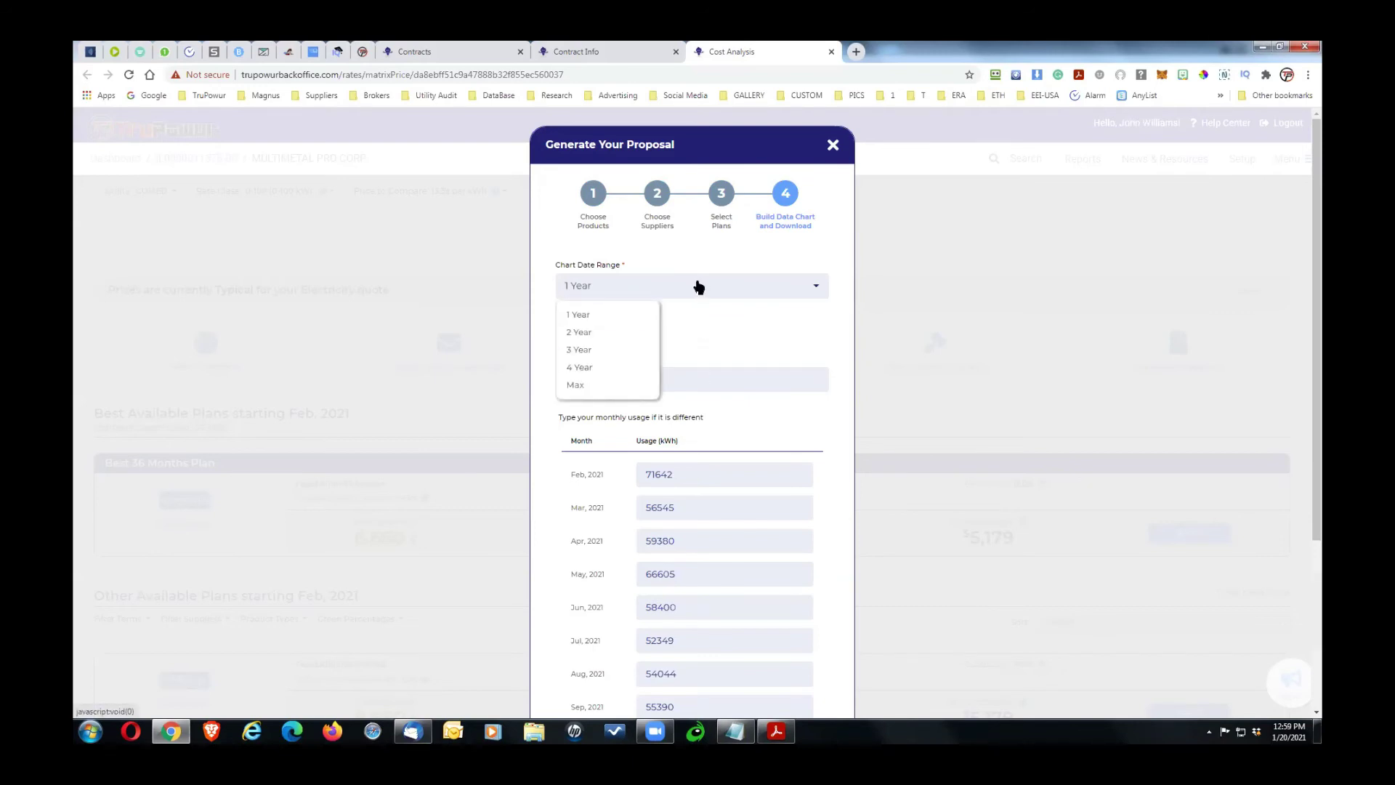
pyautogui.click(708, 322)
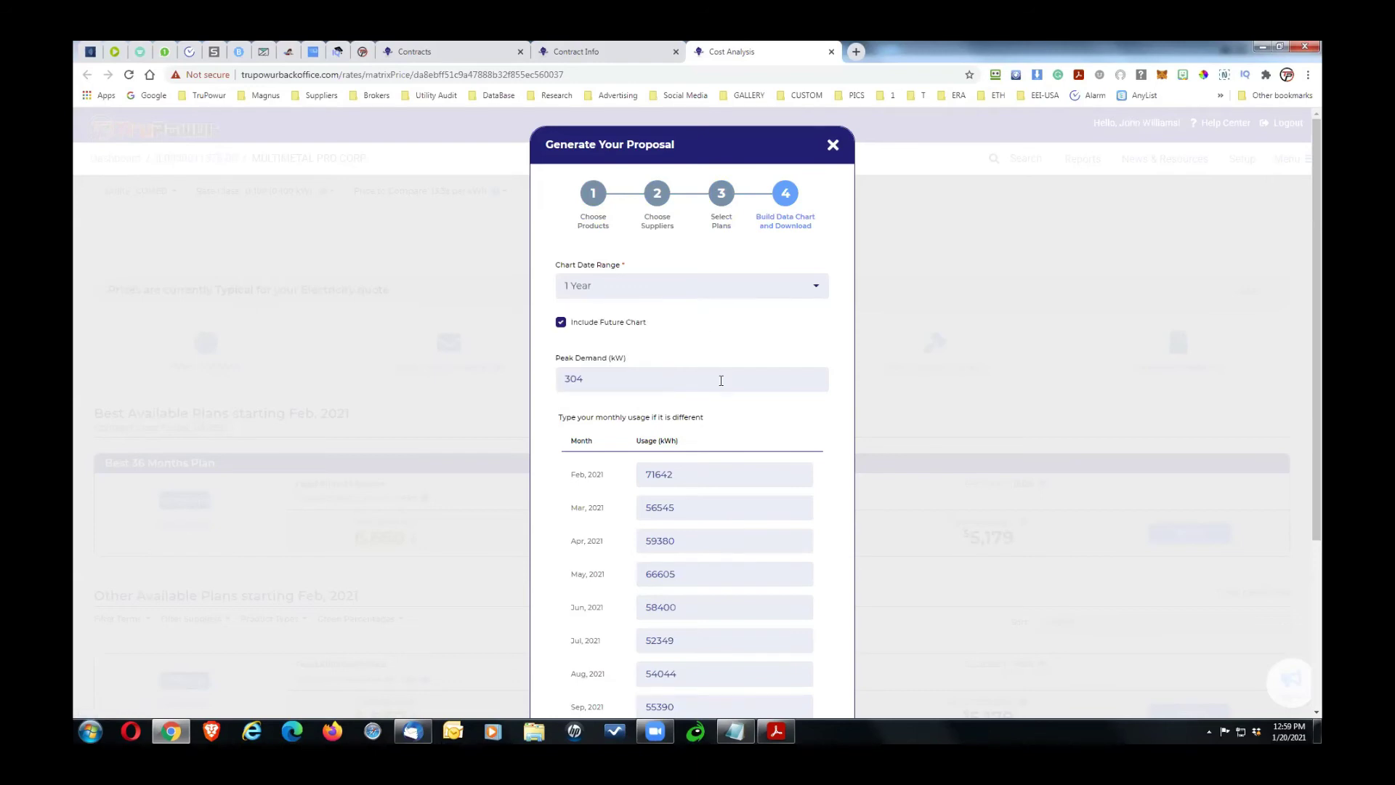
pyautogui.moveTo(1317, 256); pyautogui.dragTo(1321, 408)
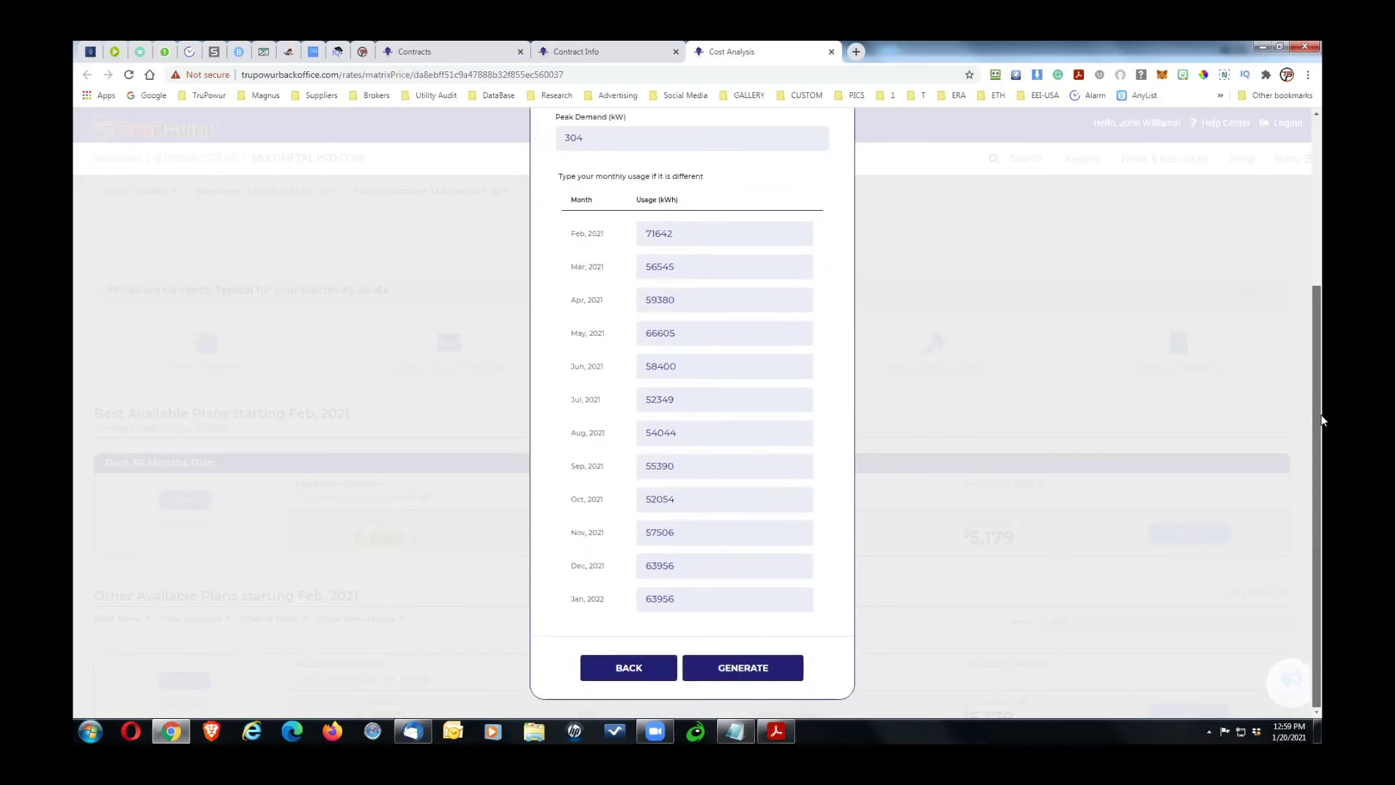
pyautogui.click(742, 667)
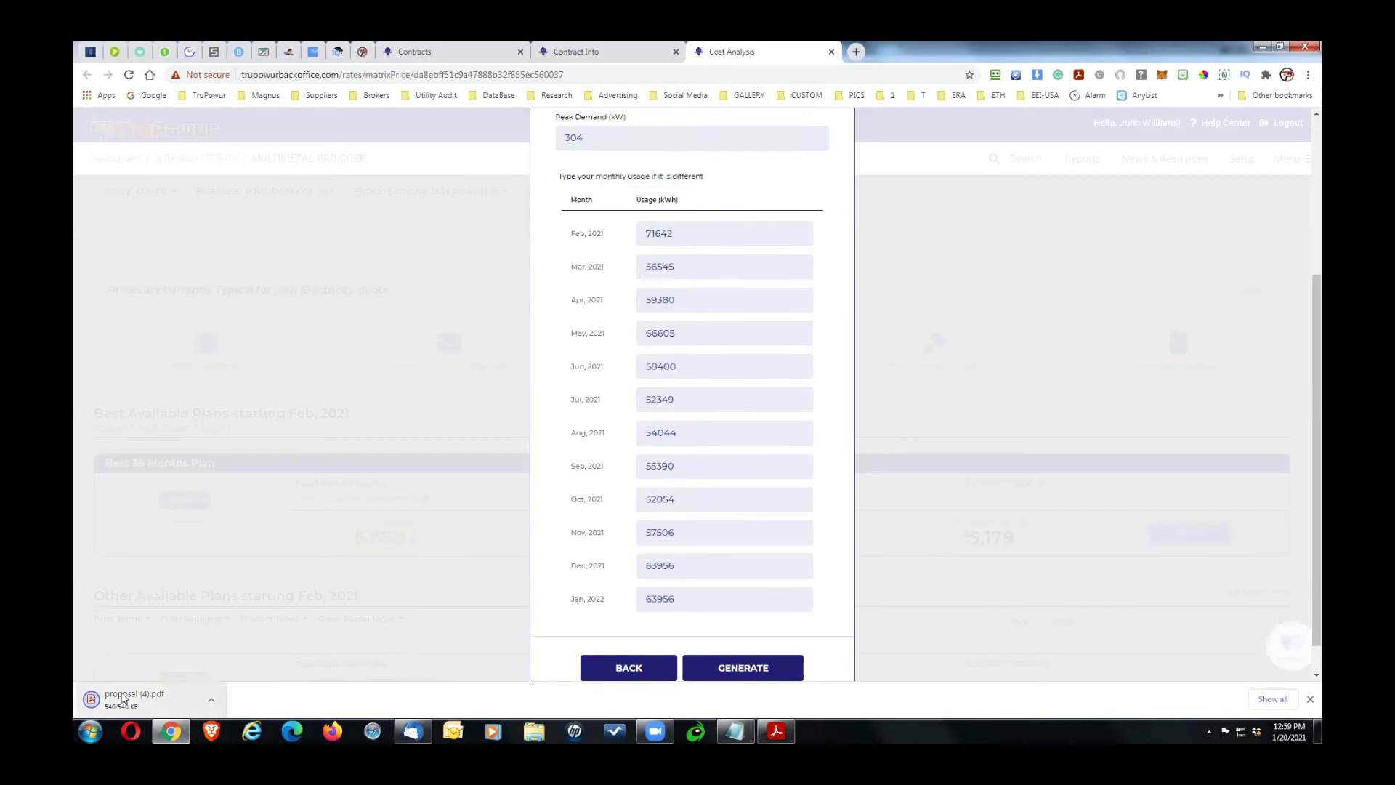
# Step: Open proposal (4).pdf from the download bar once it finishes
pyautogui.click(213, 703)
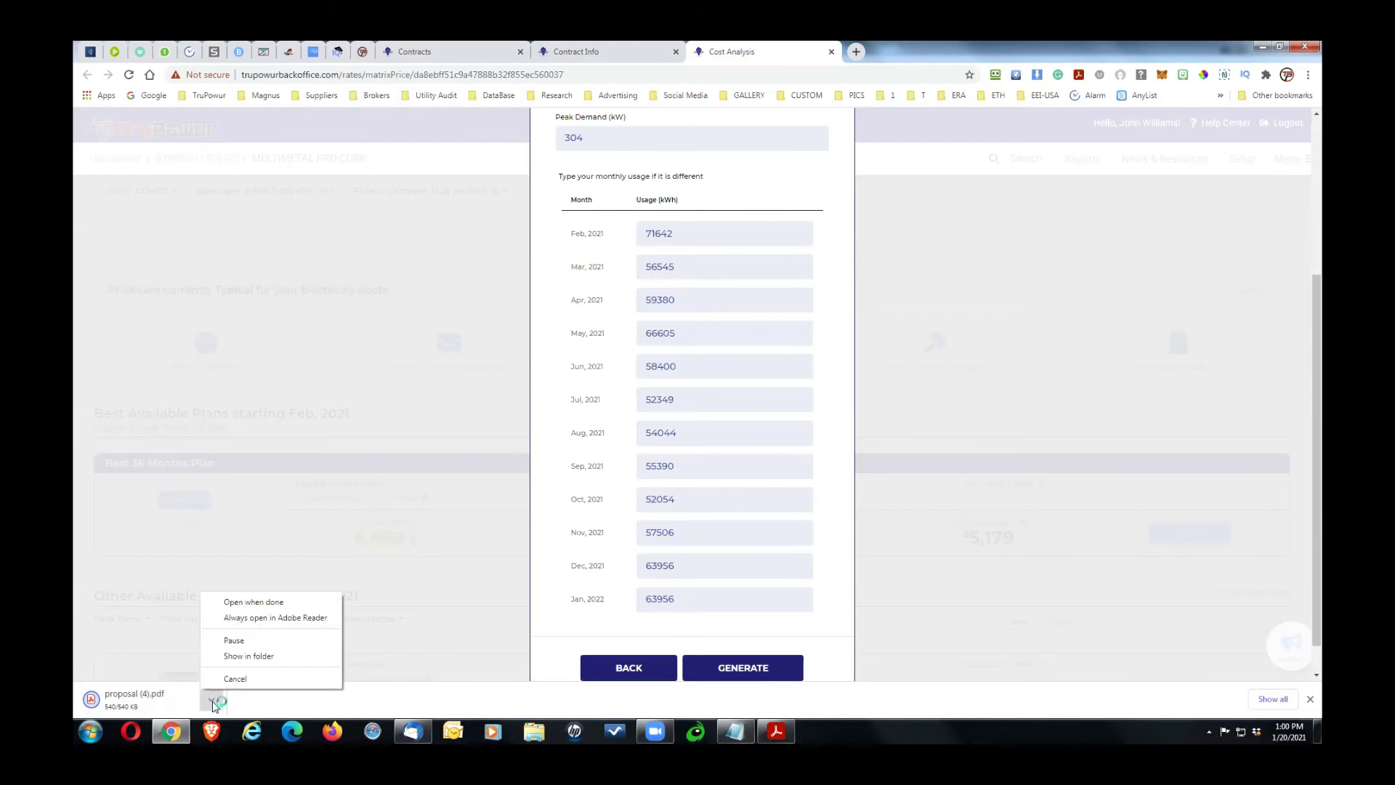
pyautogui.click(247, 603)
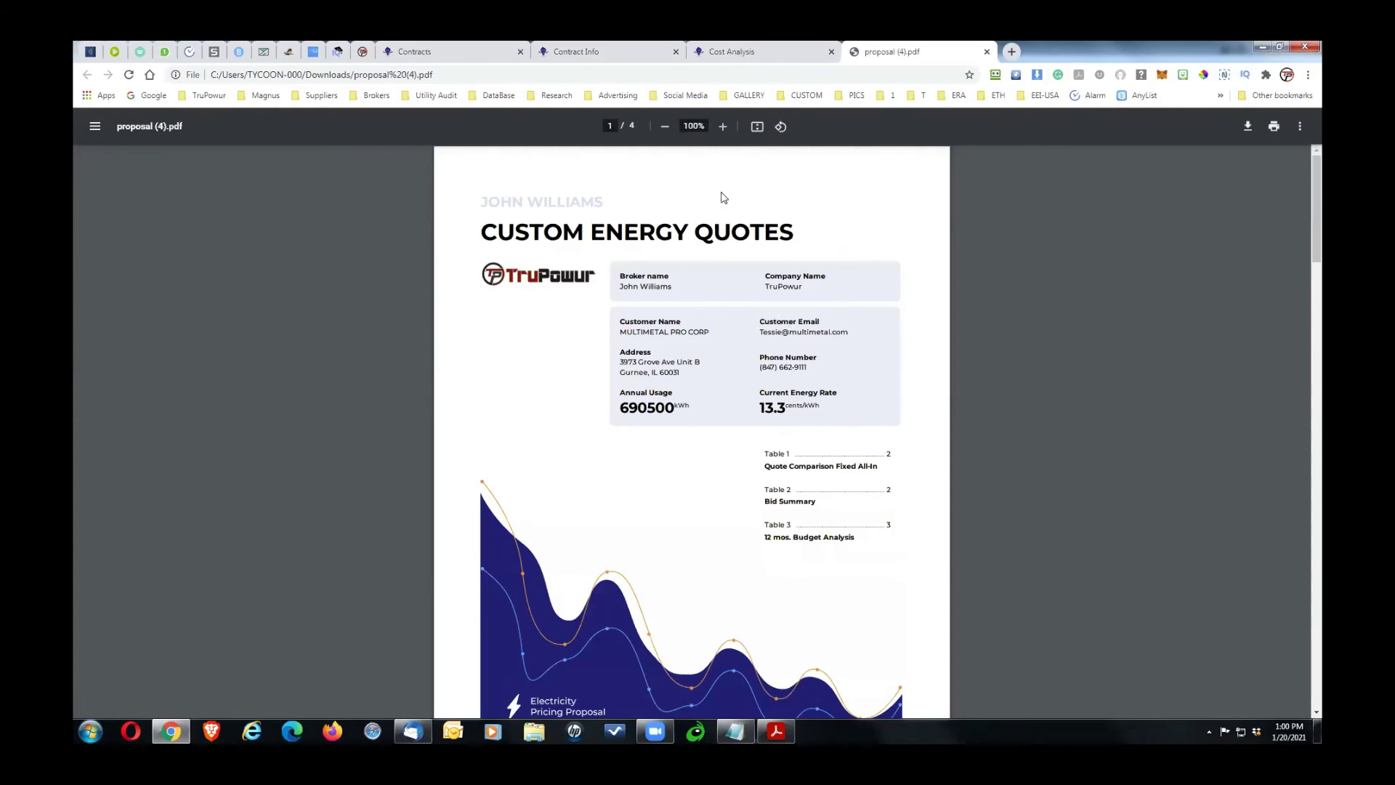
# Step: Check the cover page heading, then scroll to the page 2 best-quote summary
pyautogui.moveTo(481, 203); pyautogui.dragTo(623, 208)
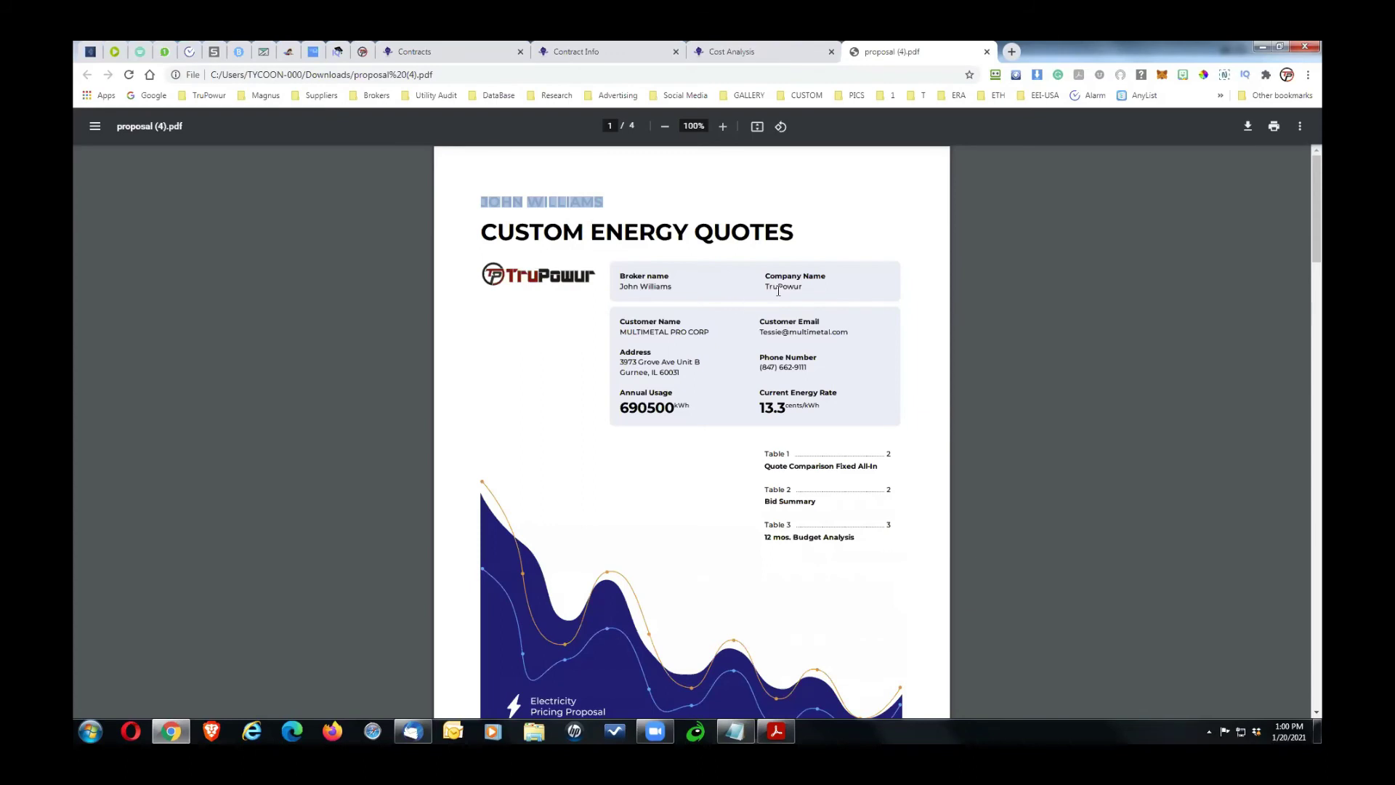
pyautogui.click(645, 316)
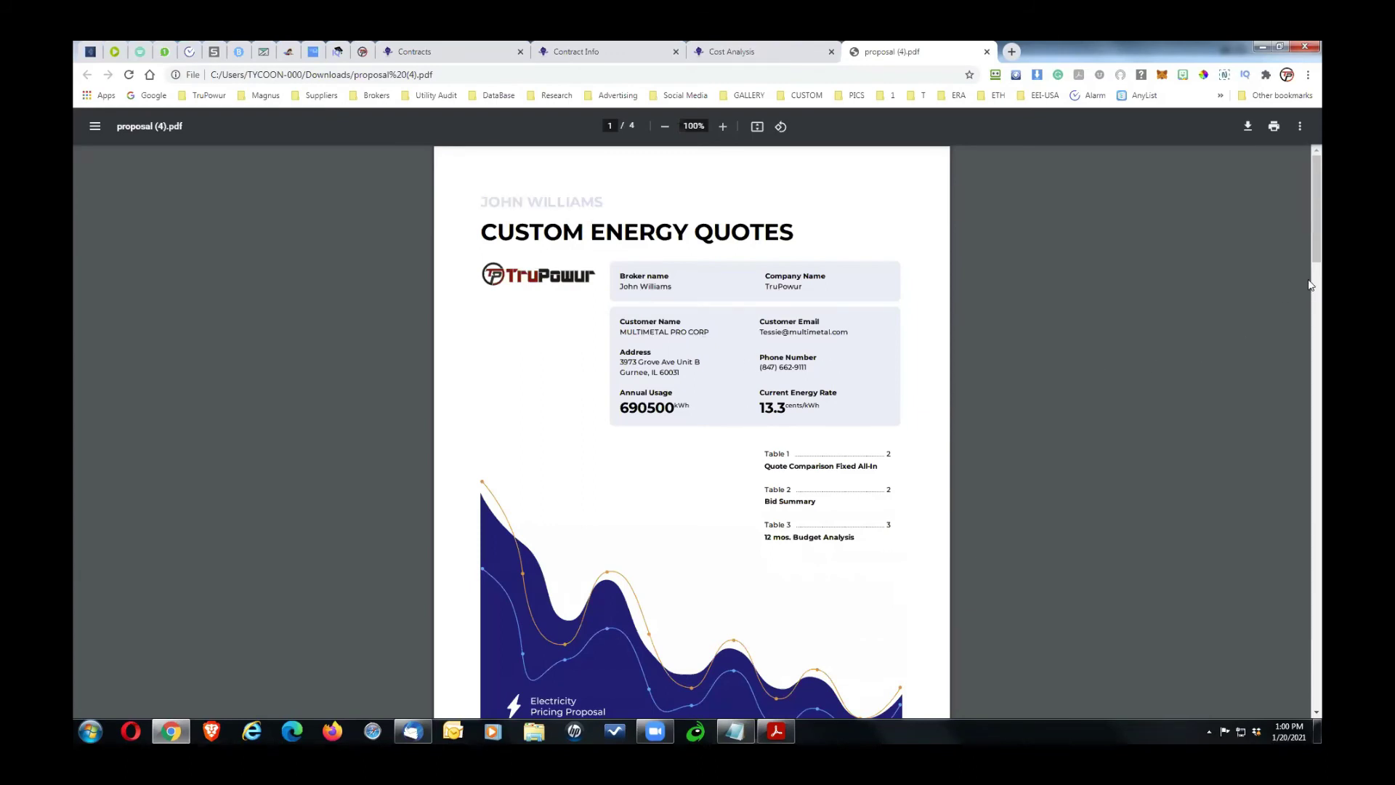
pyautogui.moveTo(1314, 245); pyautogui.dragTo(1321, 340)
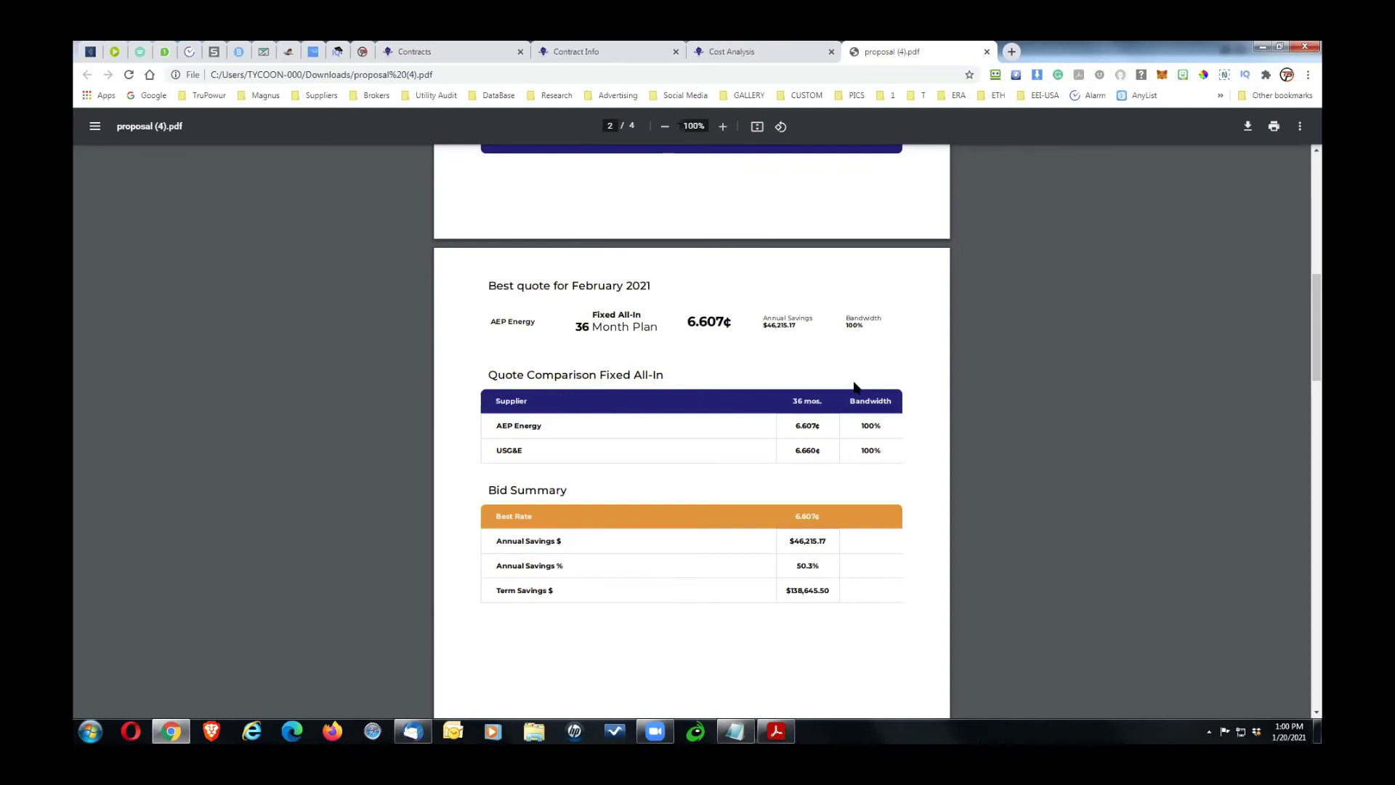
# Step: Highlight the $46,215.17 annual and $138,645.50 term savings amounts
pyautogui.scroll(-2, 1321, 369)
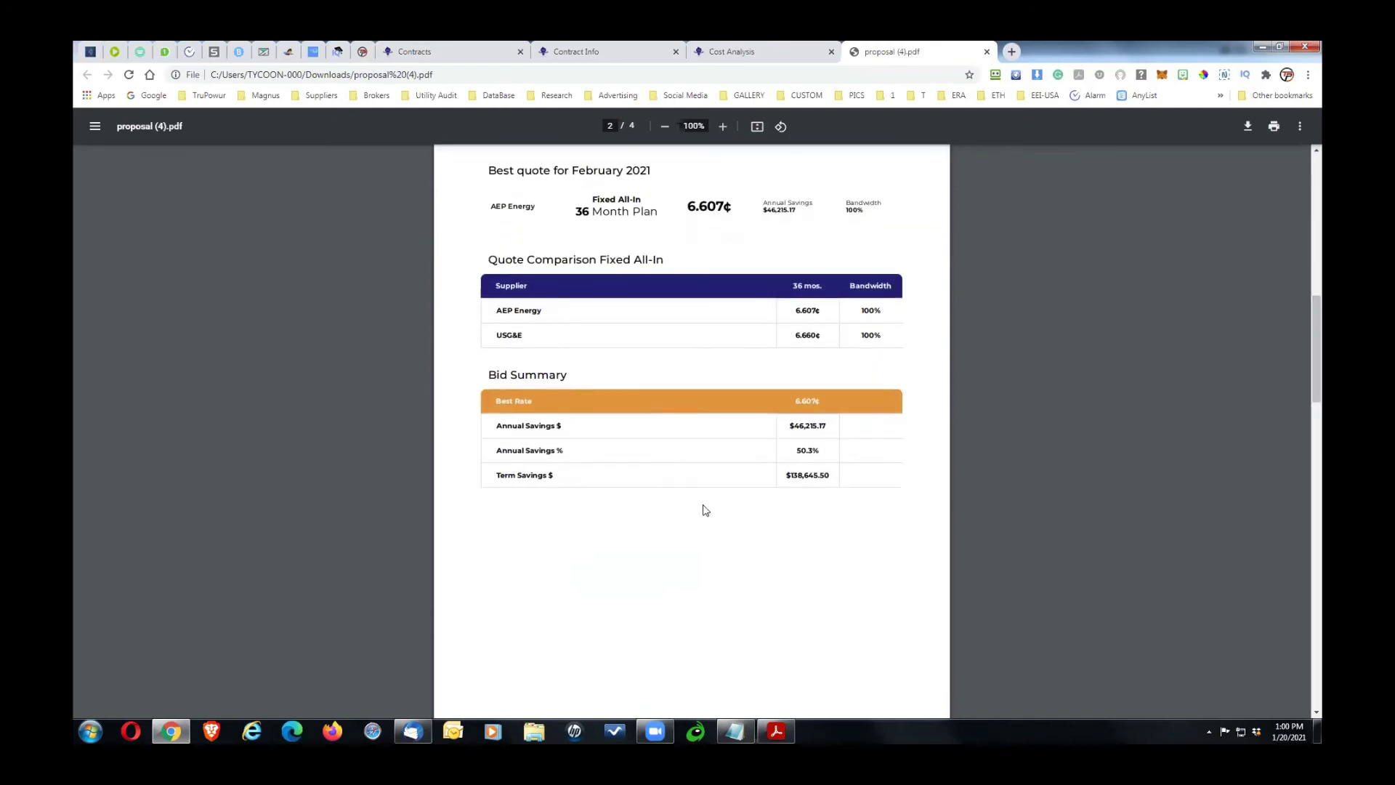
pyautogui.moveTo(789, 429); pyautogui.dragTo(847, 451)
pyautogui.click(786, 448)
pyautogui.doubleClick(845, 475)
pyautogui.click(888, 496)
pyautogui.moveTo(784, 474); pyautogui.dragTo(841, 473)
# Step: Scroll through the budget analysis and graphs pages, then back to the cover
pyautogui.moveTo(1315, 395); pyautogui.dragTo(1321, 469)
pyautogui.scroll(-3, 1321, 471)
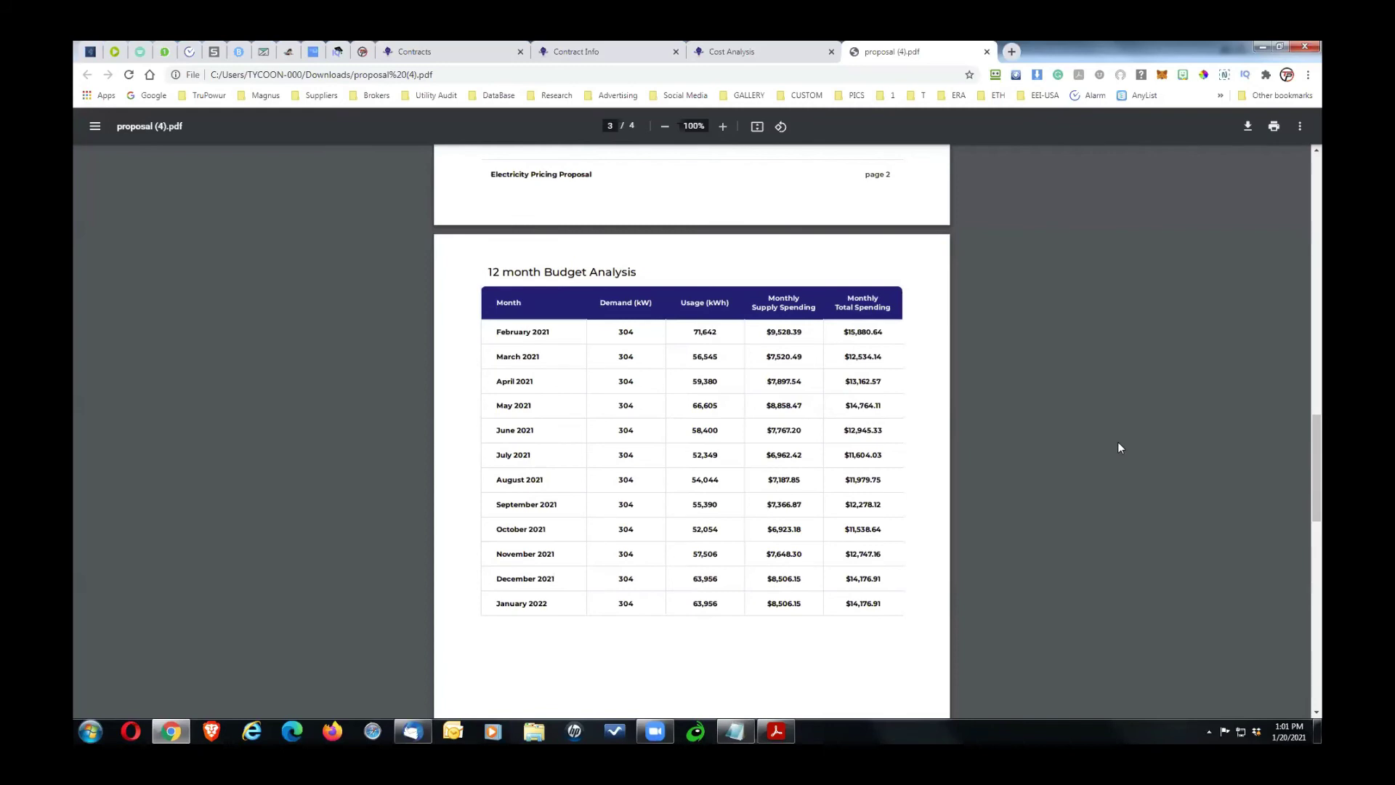
pyautogui.moveTo(1311, 444); pyautogui.dragTo(1320, 579)
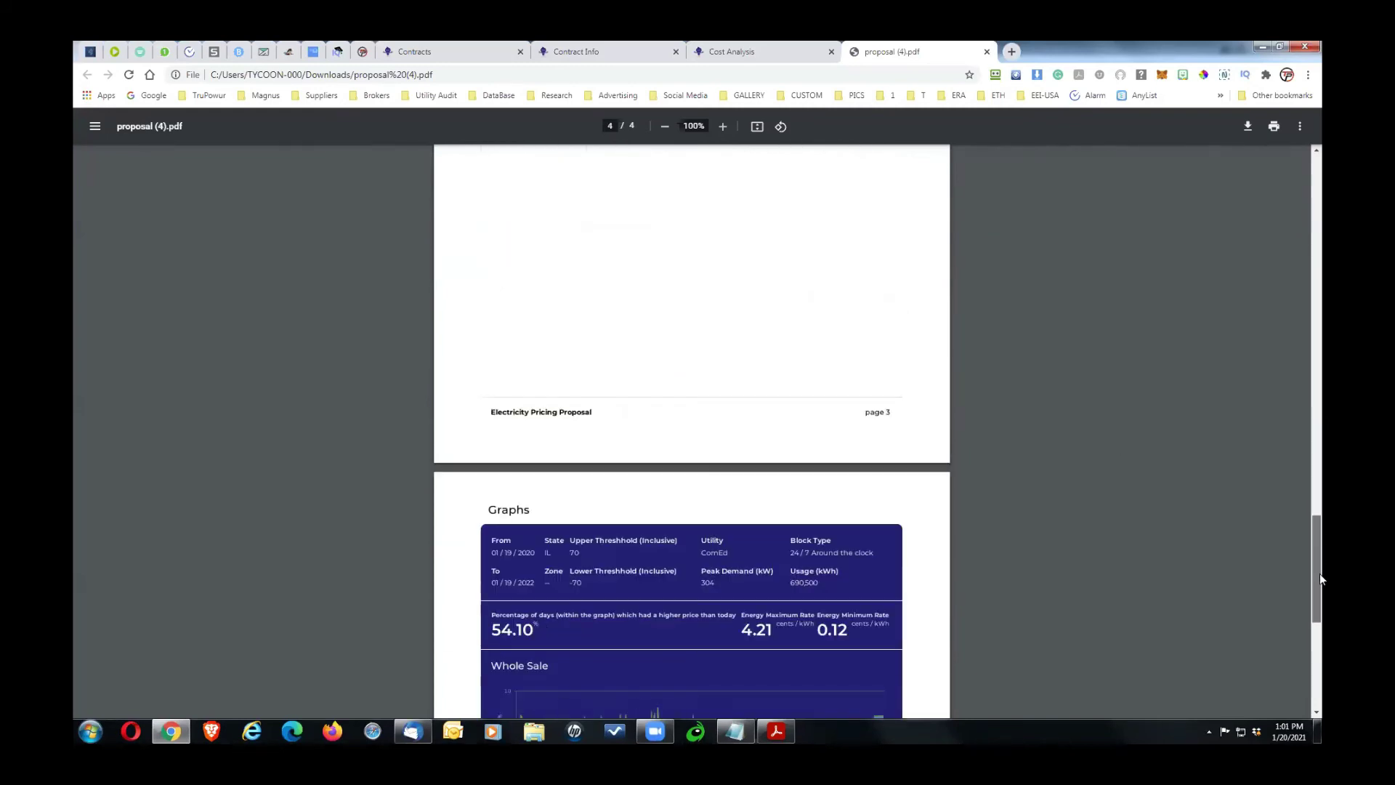
pyautogui.scroll(-3, 1320, 582)
pyautogui.scroll(-2, 1320, 592)
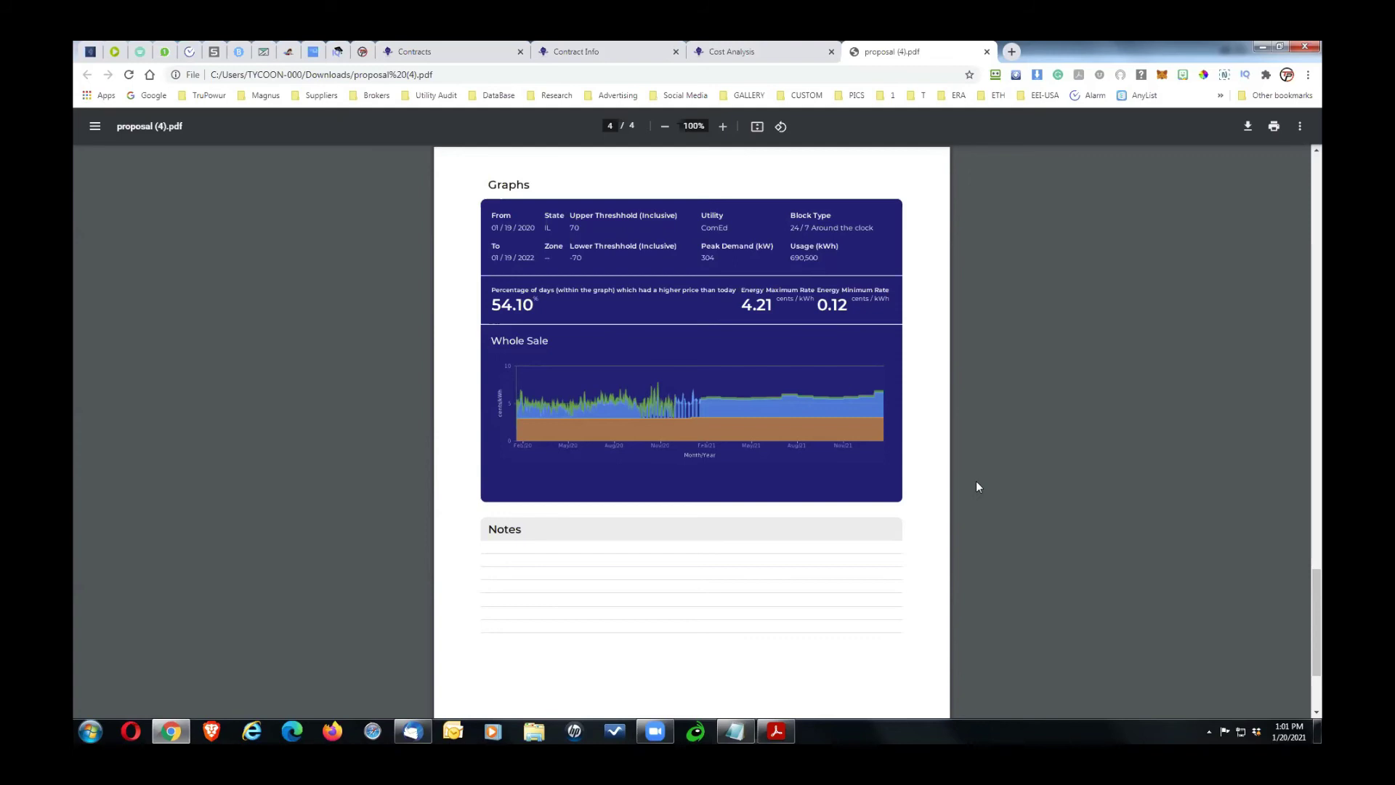
pyautogui.moveTo(1314, 599); pyautogui.dragTo(1314, 149)
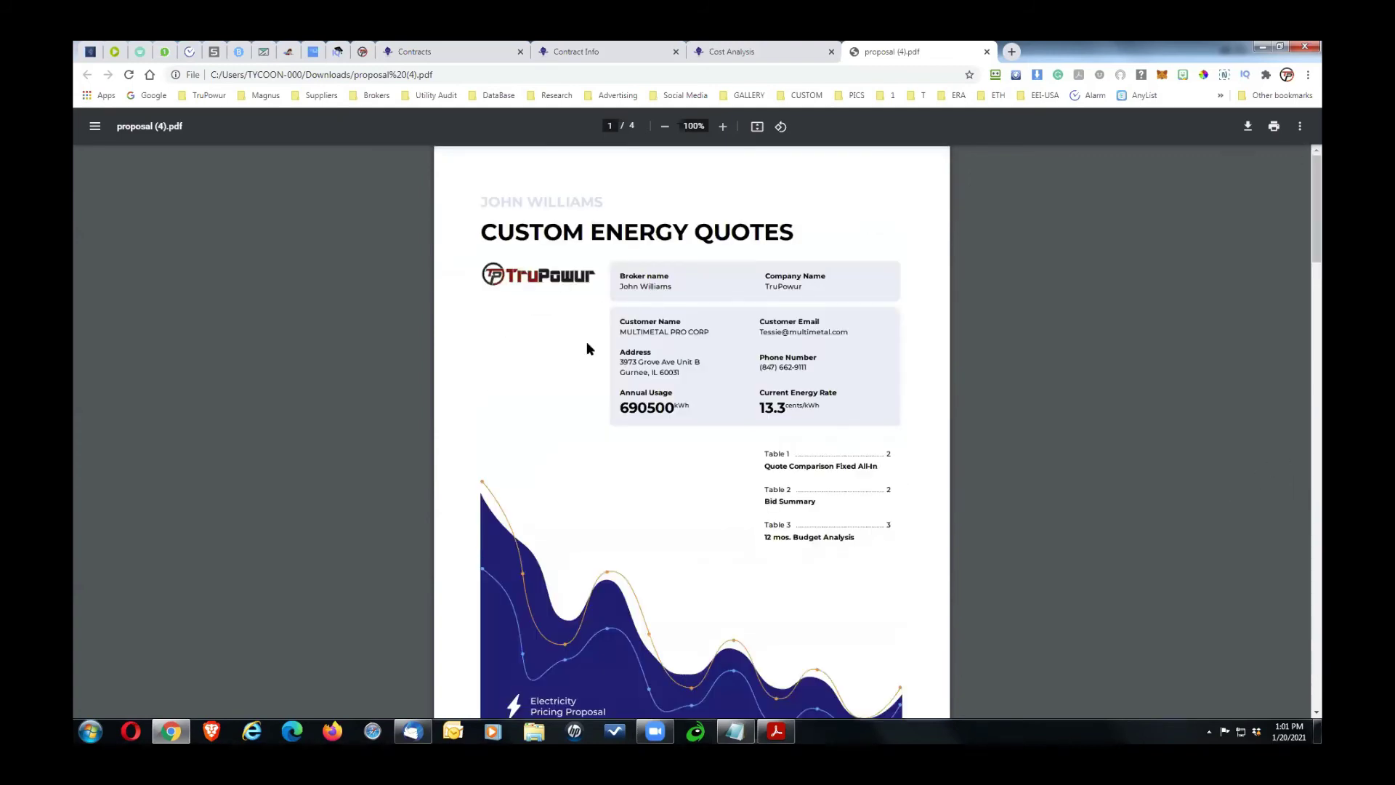
# Step: Select the customer name on the proposal cover and scroll back to the top
pyautogui.rightClick(546, 351)
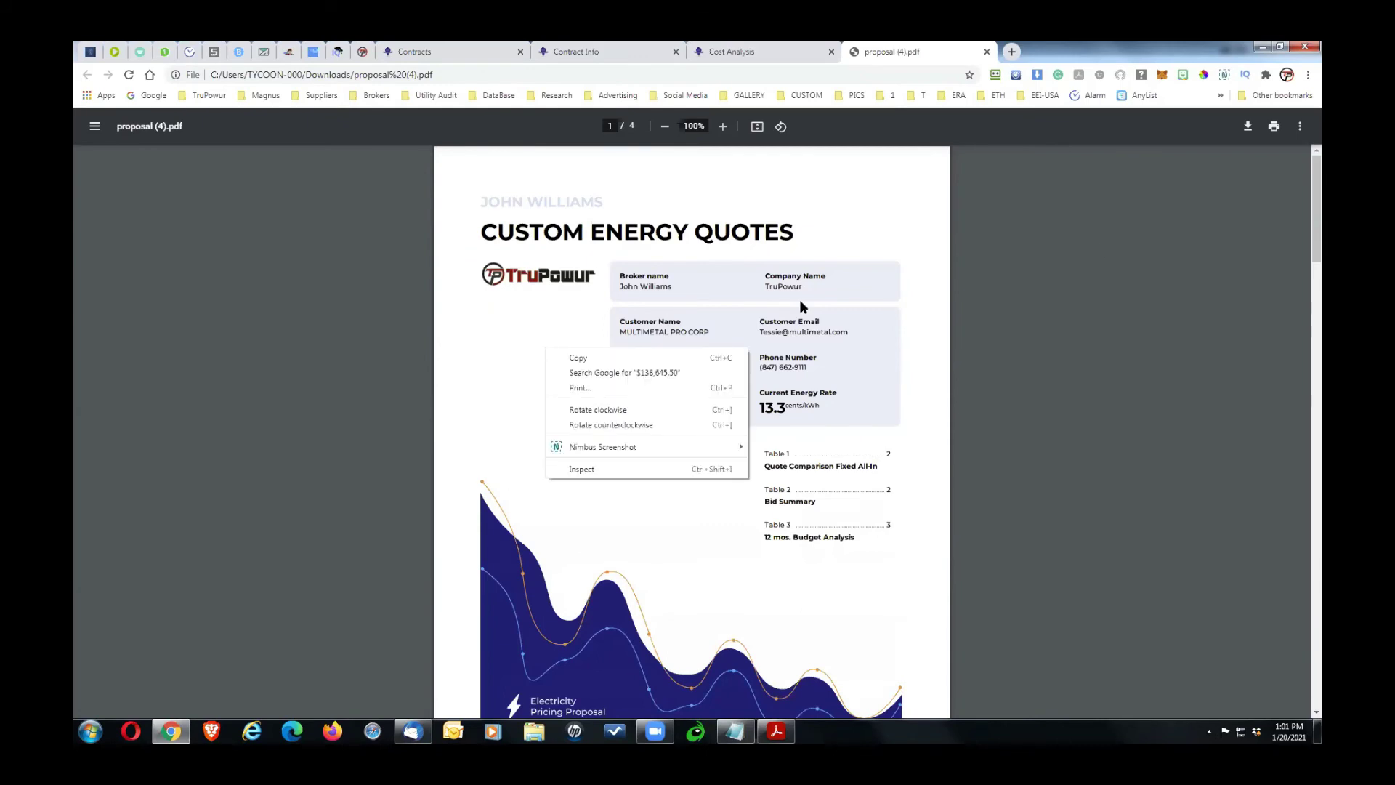
pyautogui.click(1175, 206)
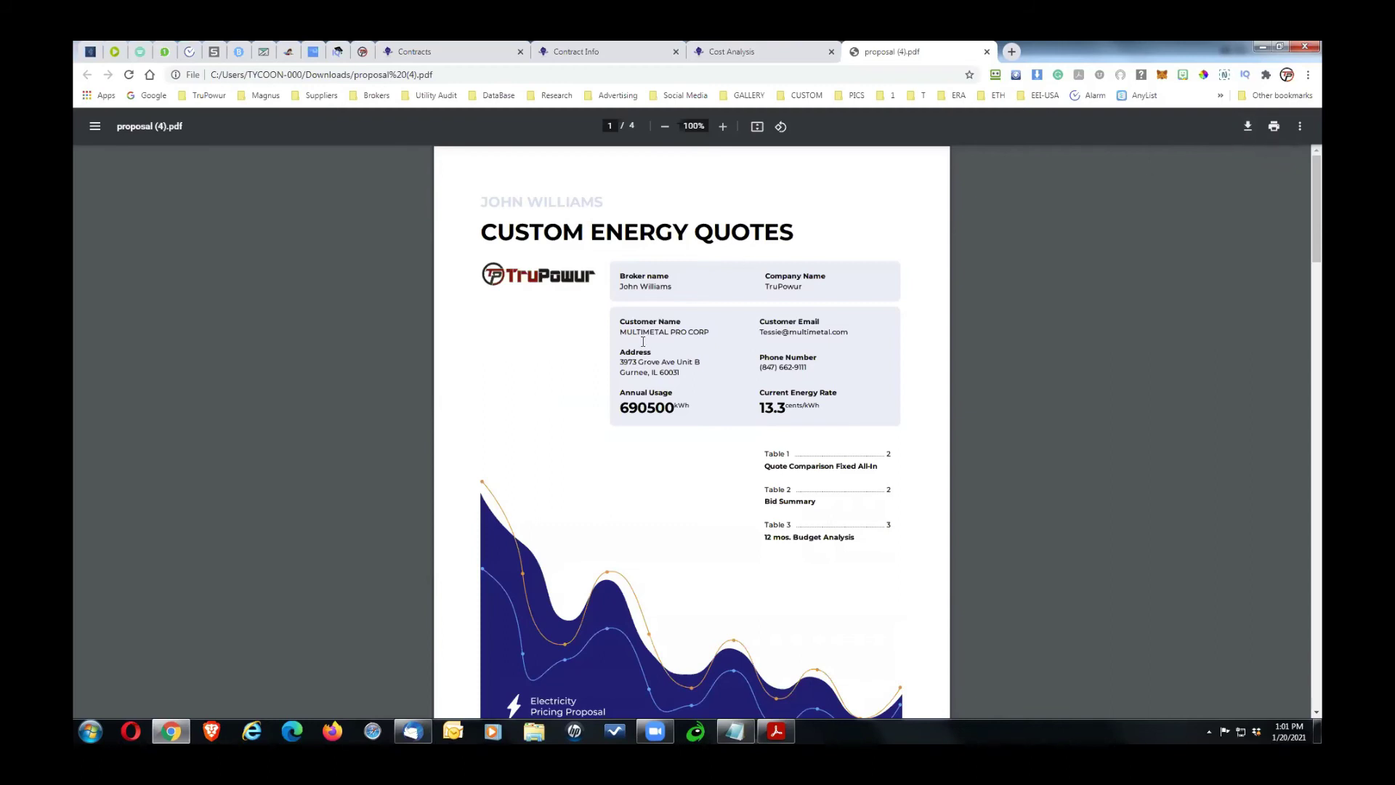
pyautogui.moveTo(619, 332); pyautogui.dragTo(708, 332)
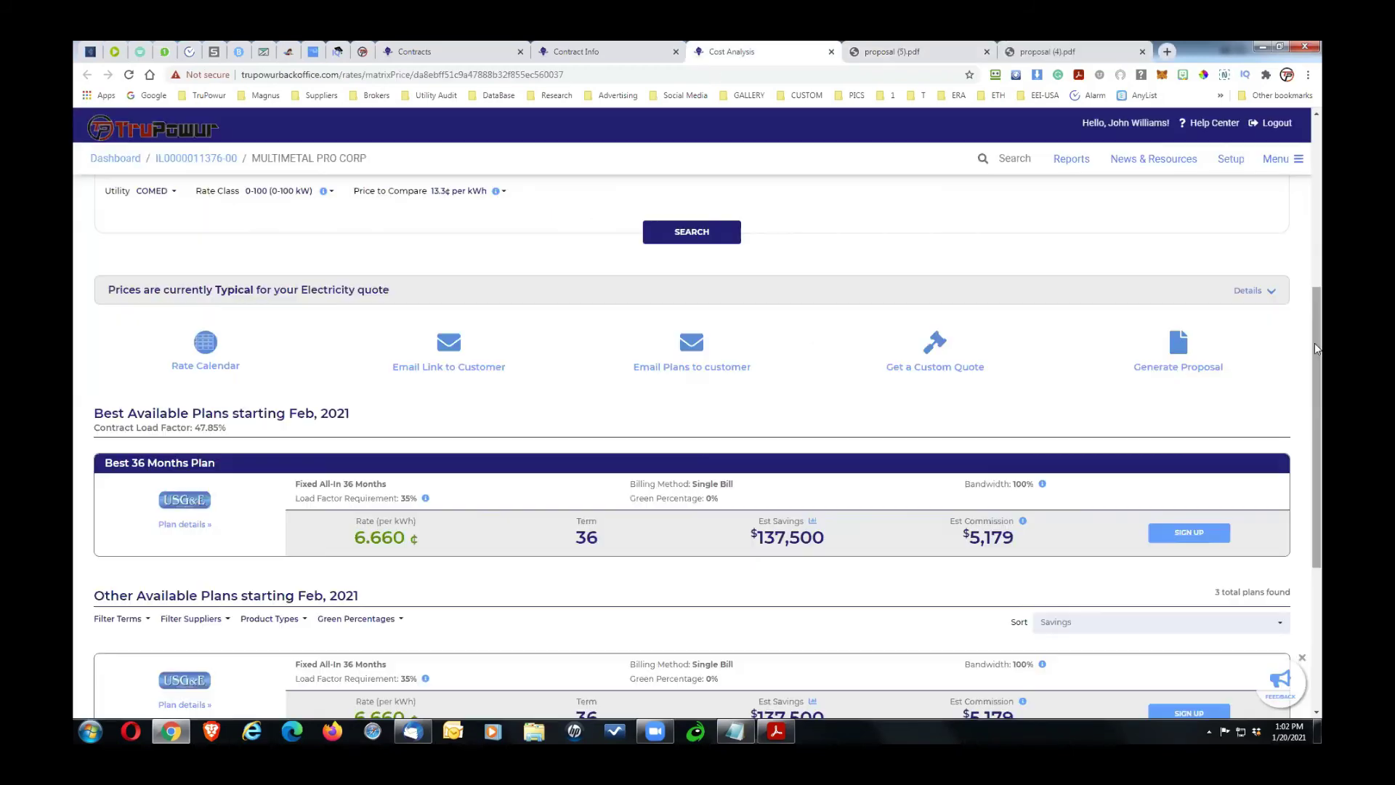
pyautogui.moveTo(1314, 342); pyautogui.dragTo(1318, 149)
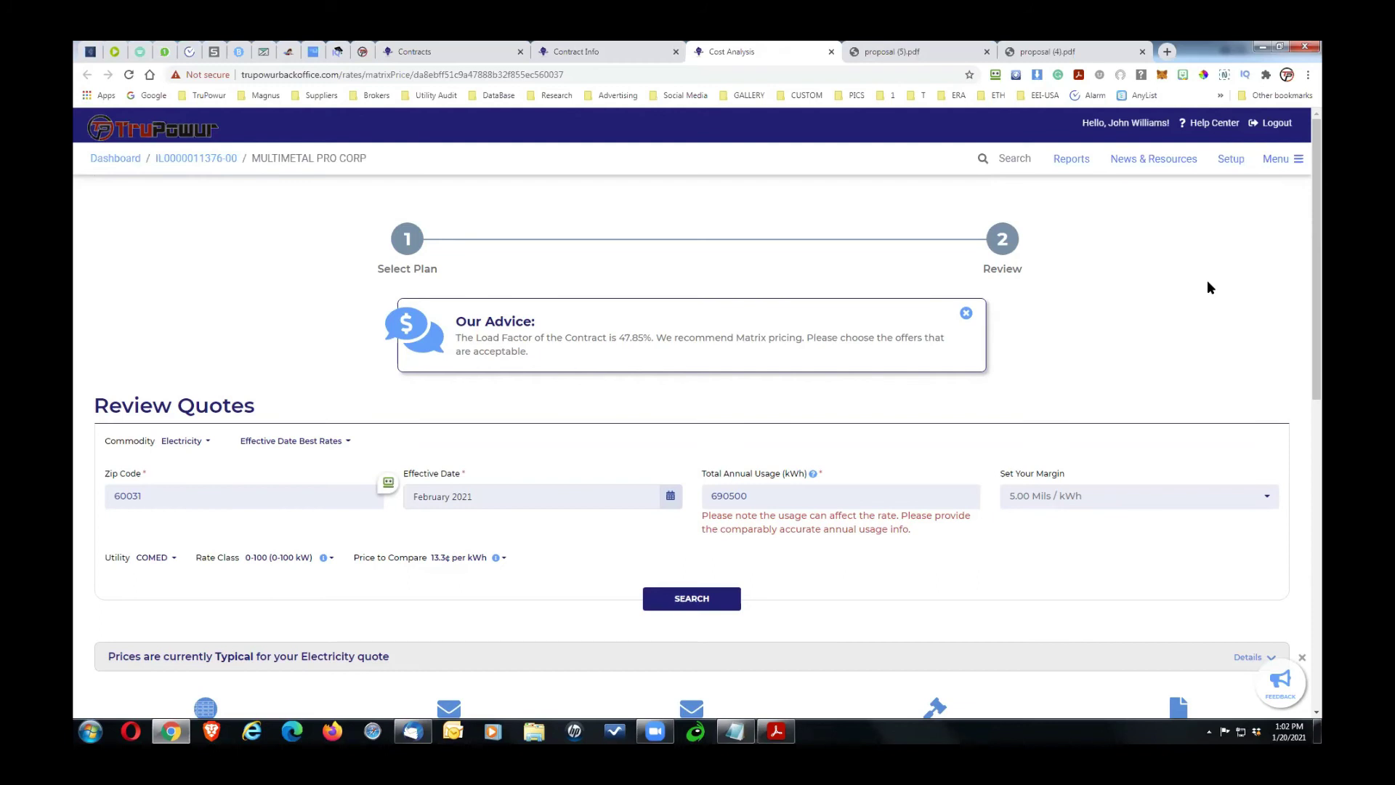
pyautogui.click(363, 53)
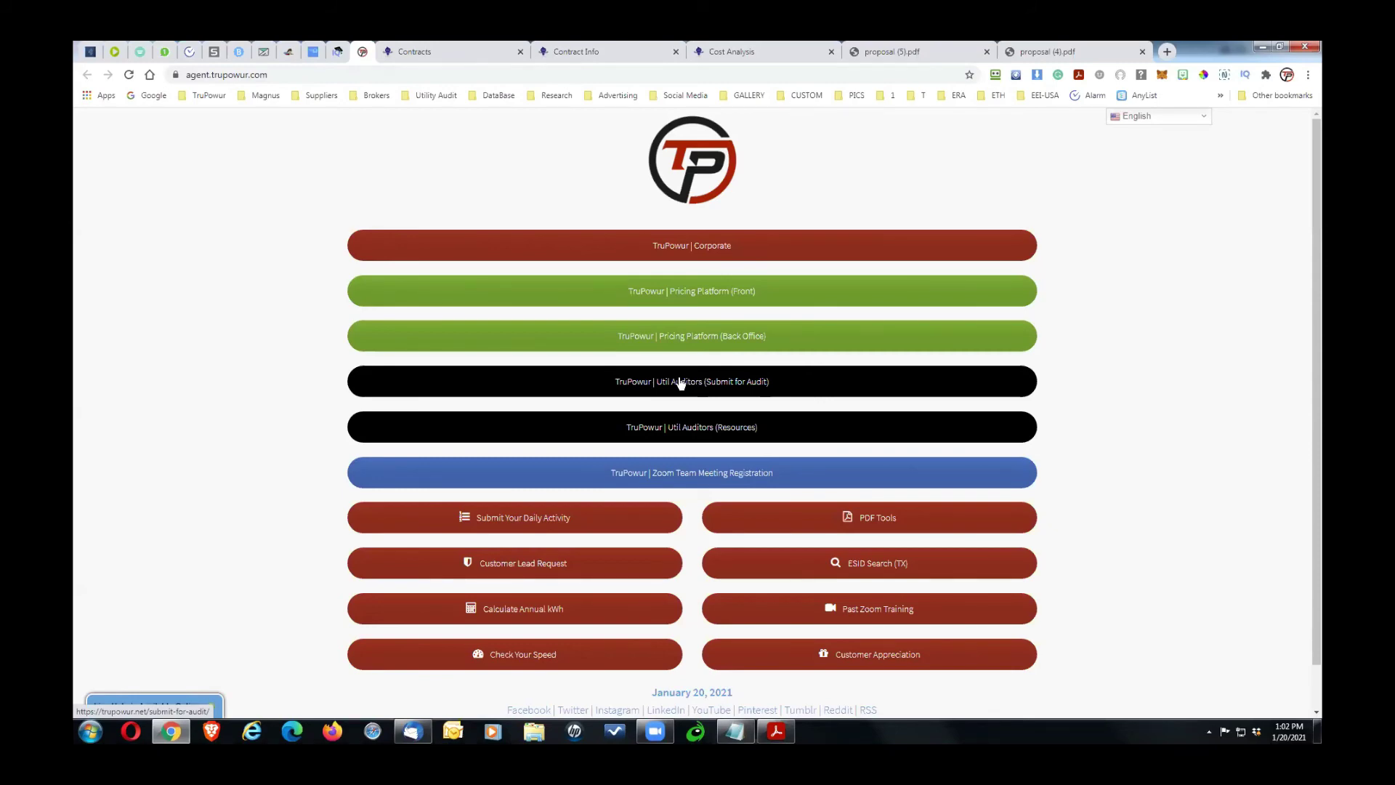
pyautogui.click(443, 52)
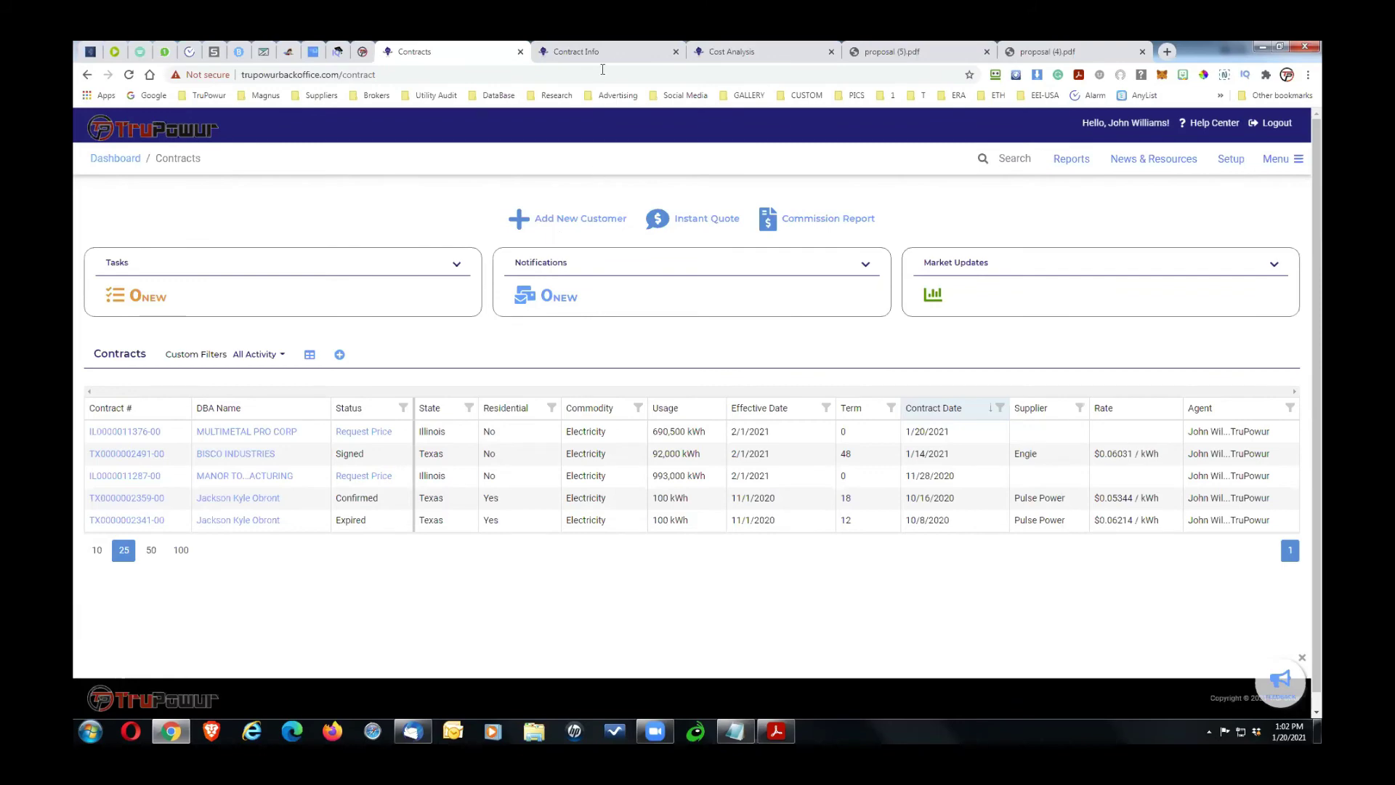
pyautogui.click(617, 52)
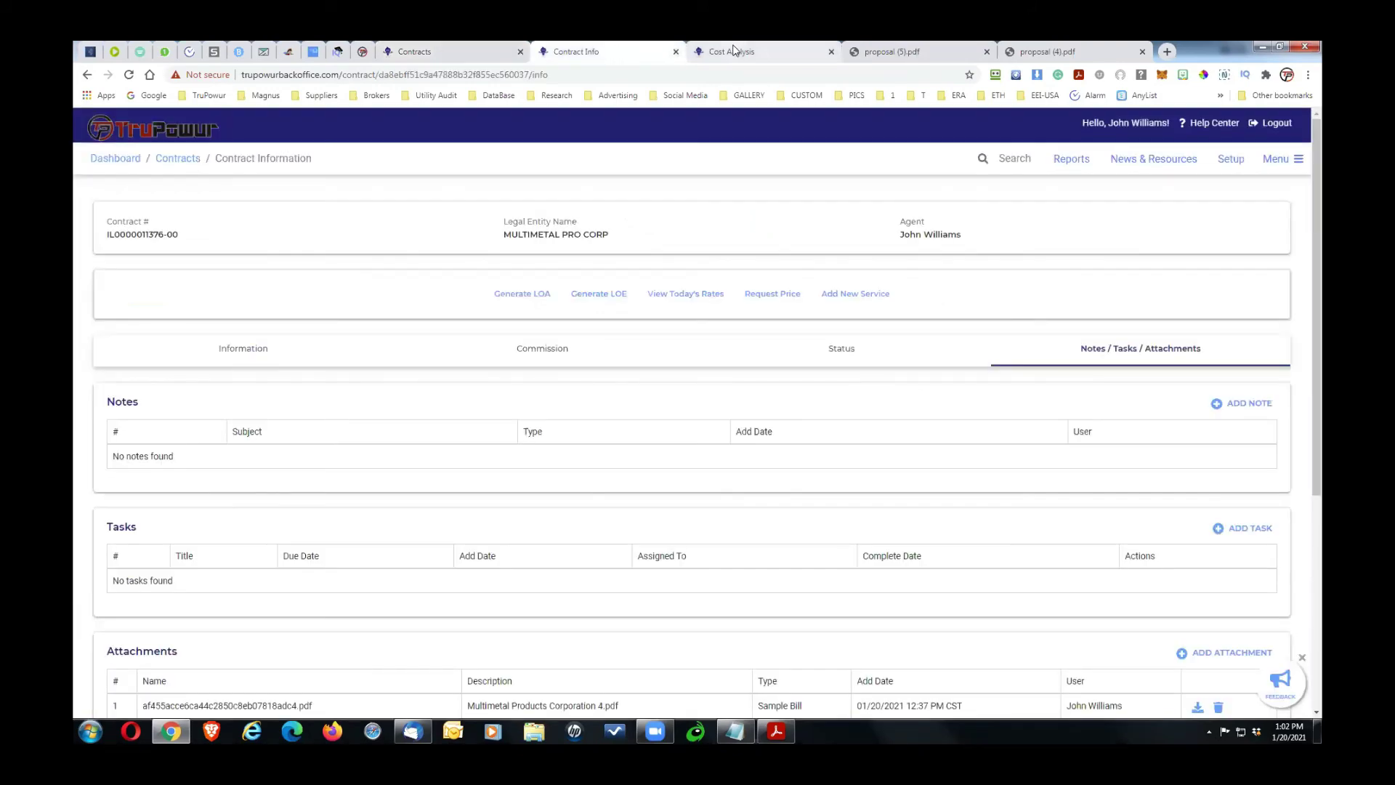
pyautogui.click(732, 55)
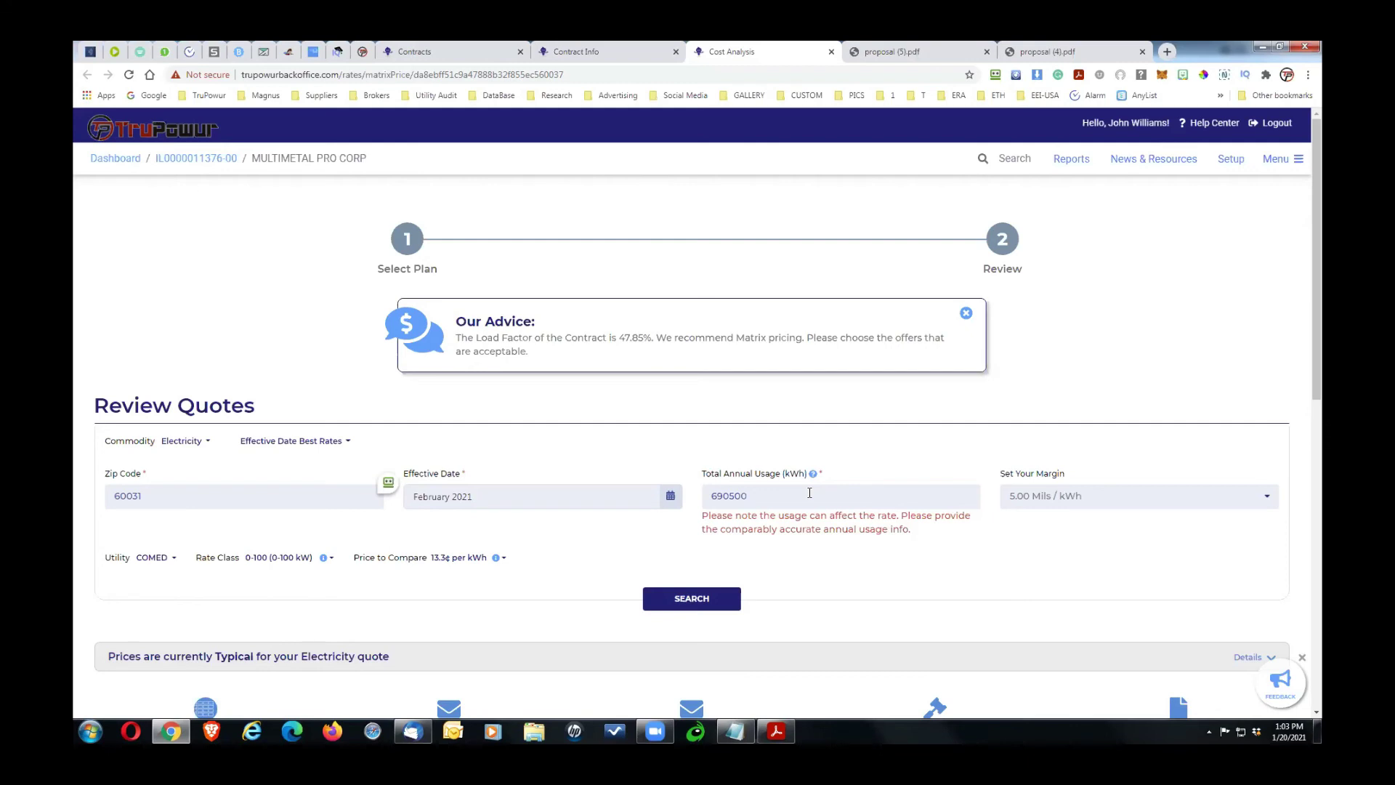
pyautogui.click(1026, 51)
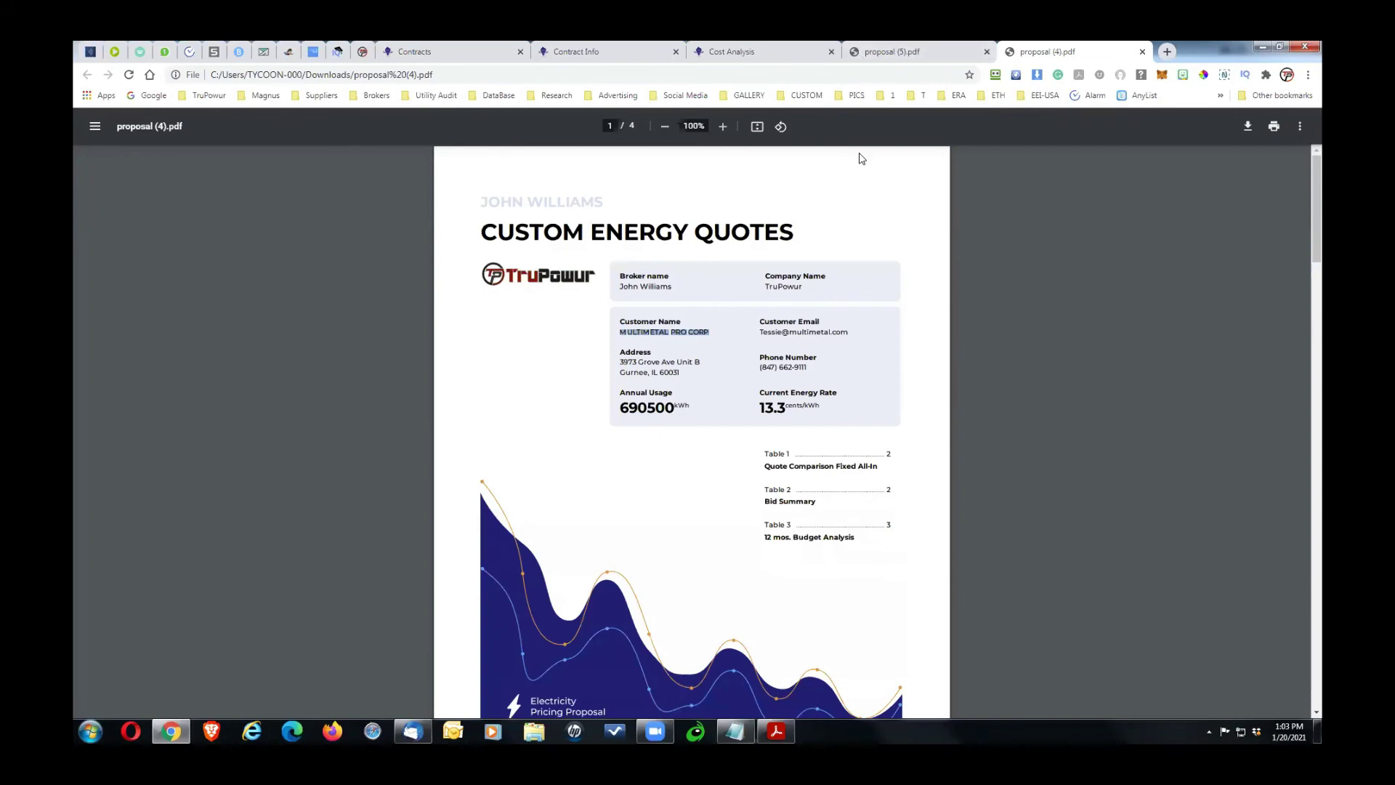
pyautogui.click(637, 328)
pyautogui.moveTo(618, 330); pyautogui.dragTo(705, 327)
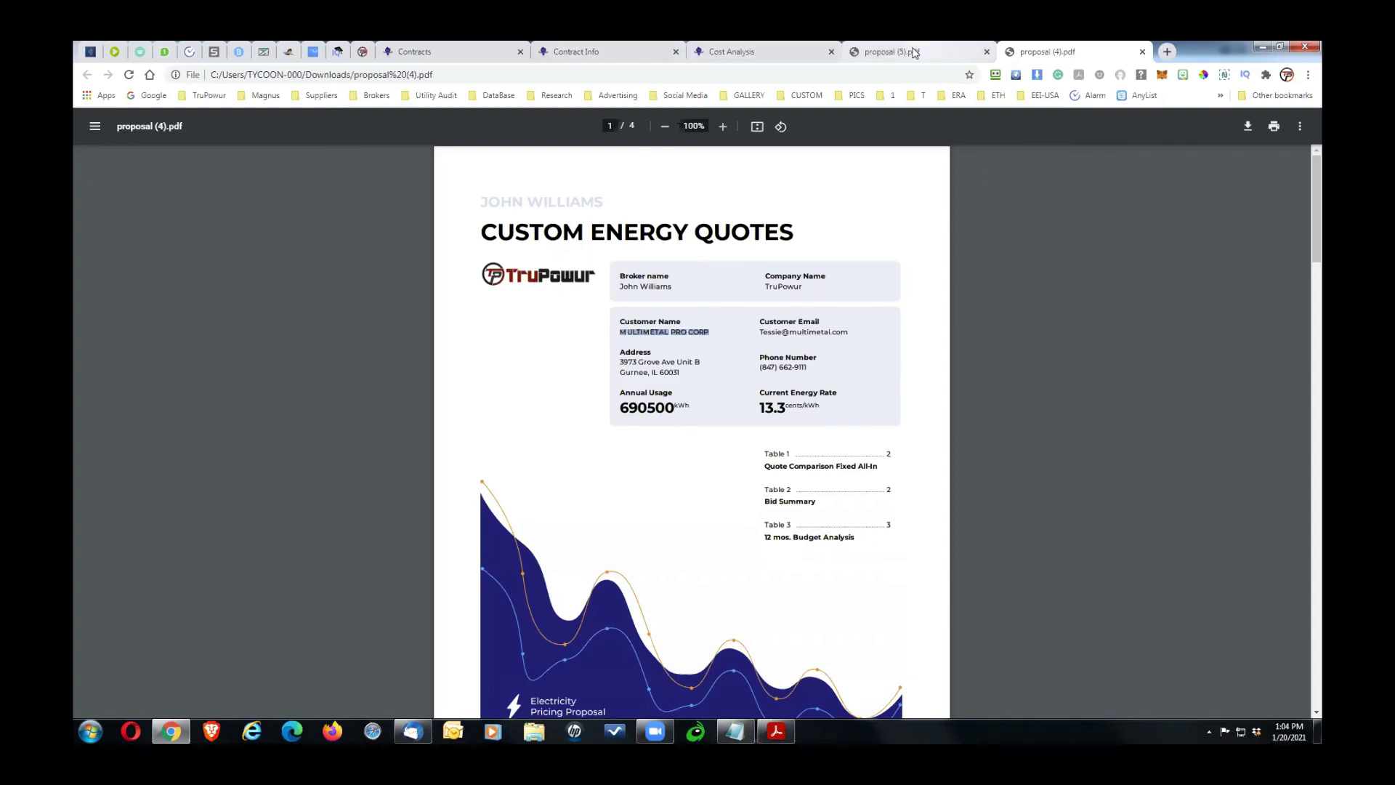
pyautogui.click(914, 53)
pyautogui.click(732, 52)
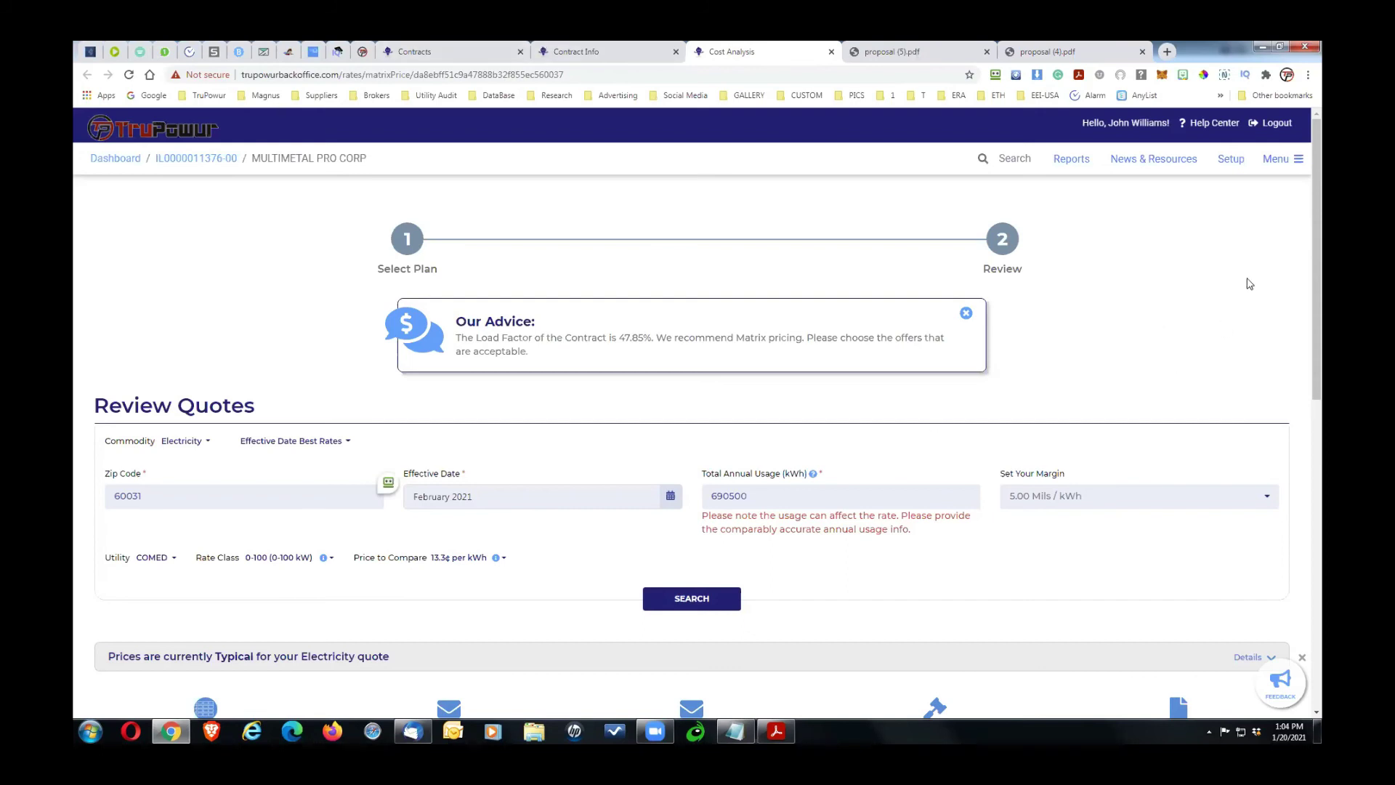
# Step: Scroll through the three 36-month plan offers, then go back to the contract information page
pyautogui.scroll(-7, 1321, 393)
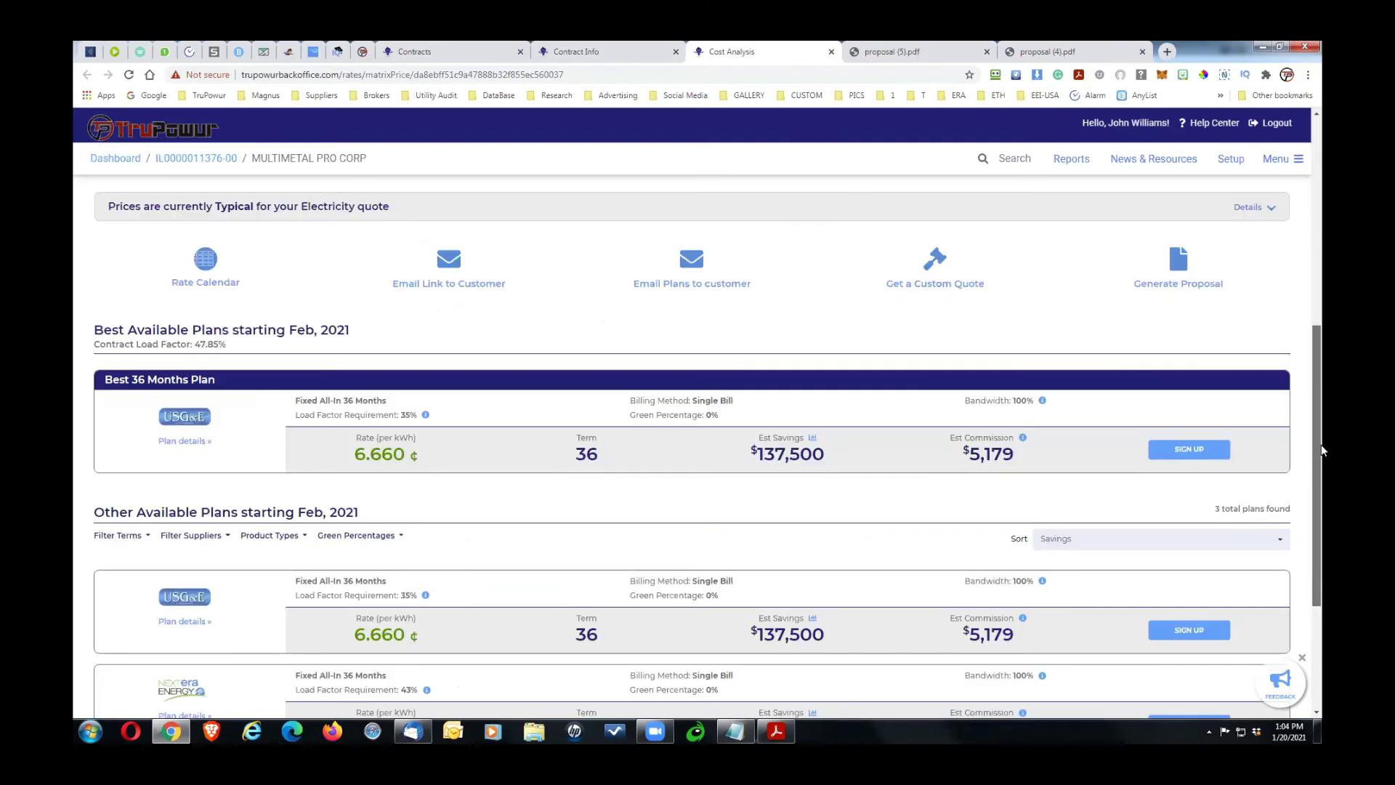
pyautogui.scroll(-2, 1321, 508)
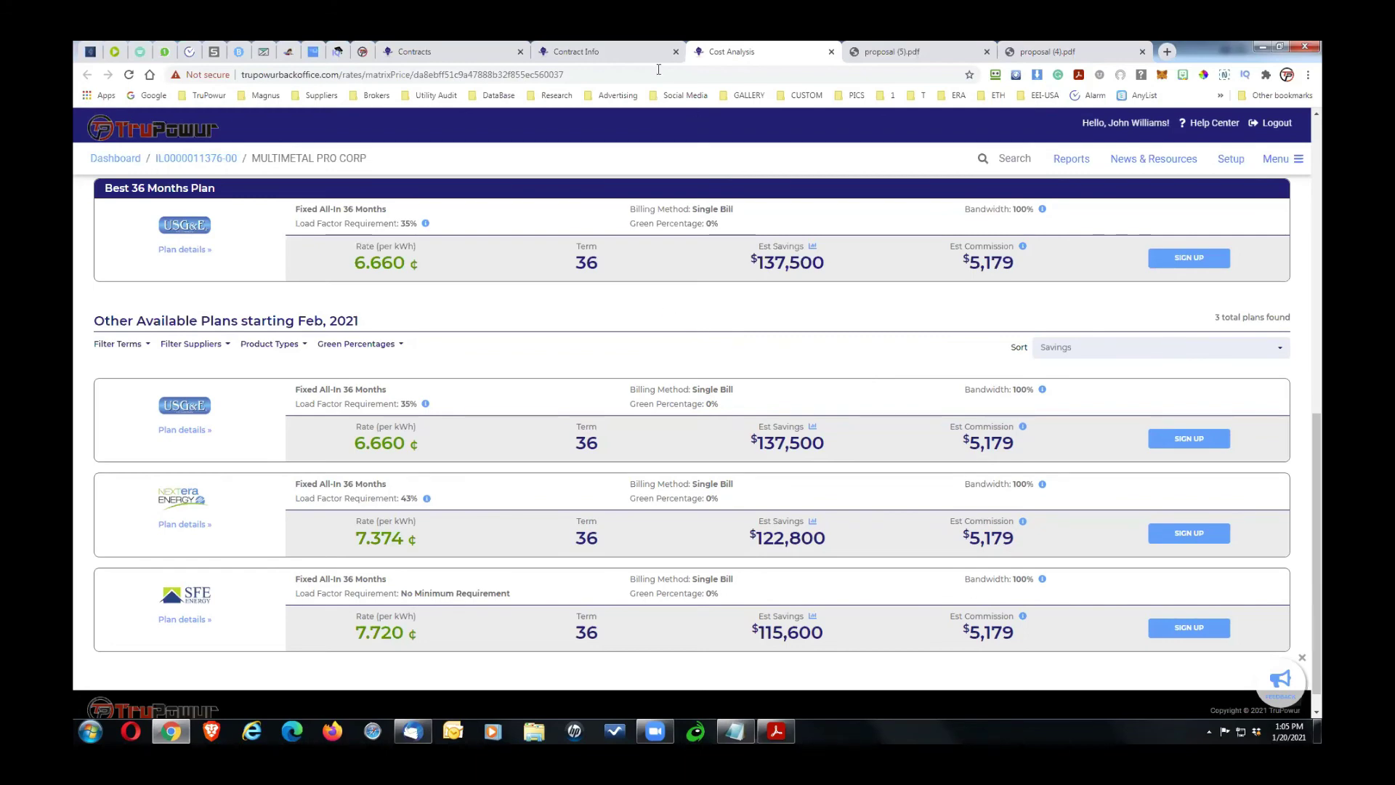
pyautogui.click(614, 57)
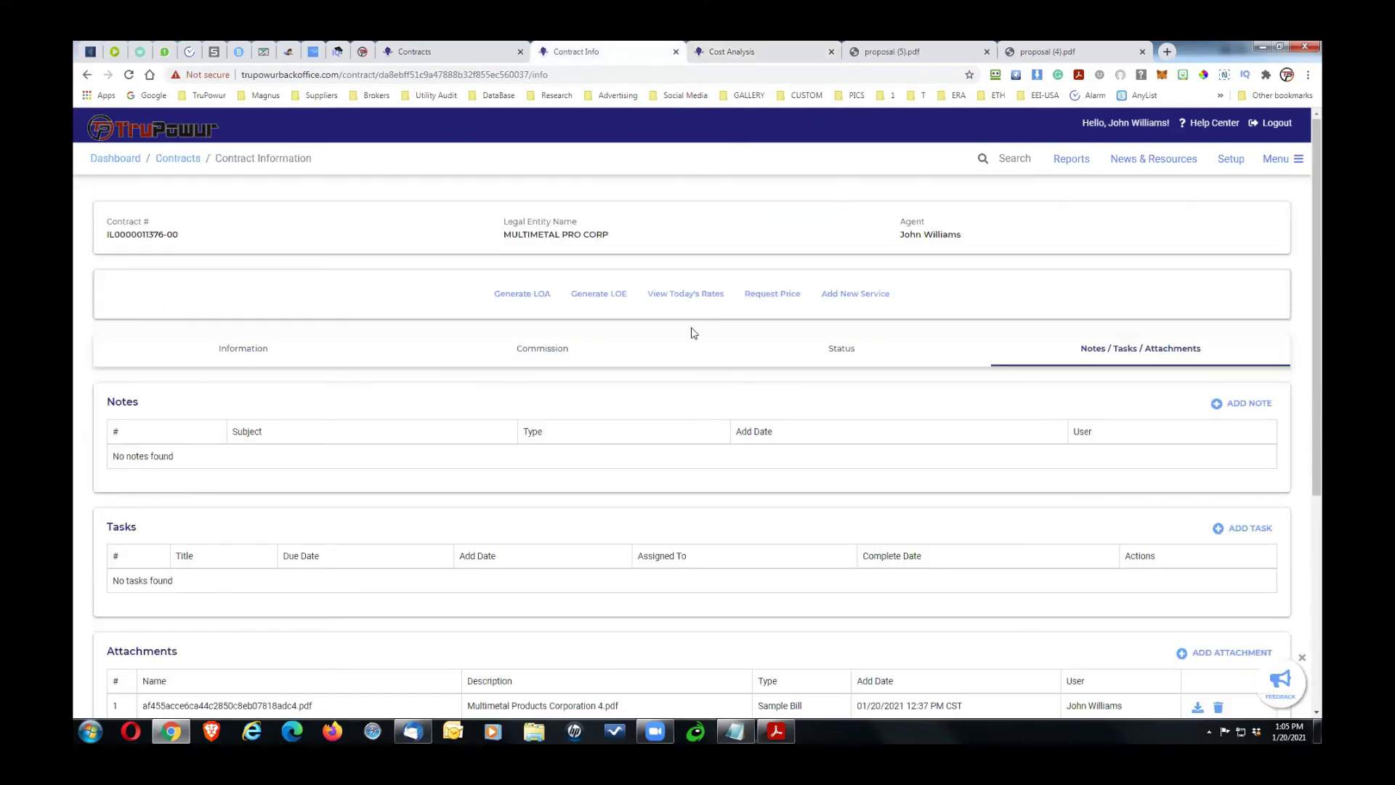
# Step: Look over the contract's notes, tasks and attachments, then switch to the Contracts list
pyautogui.click(431, 51)
pyautogui.click(582, 59)
pyautogui.click(733, 49)
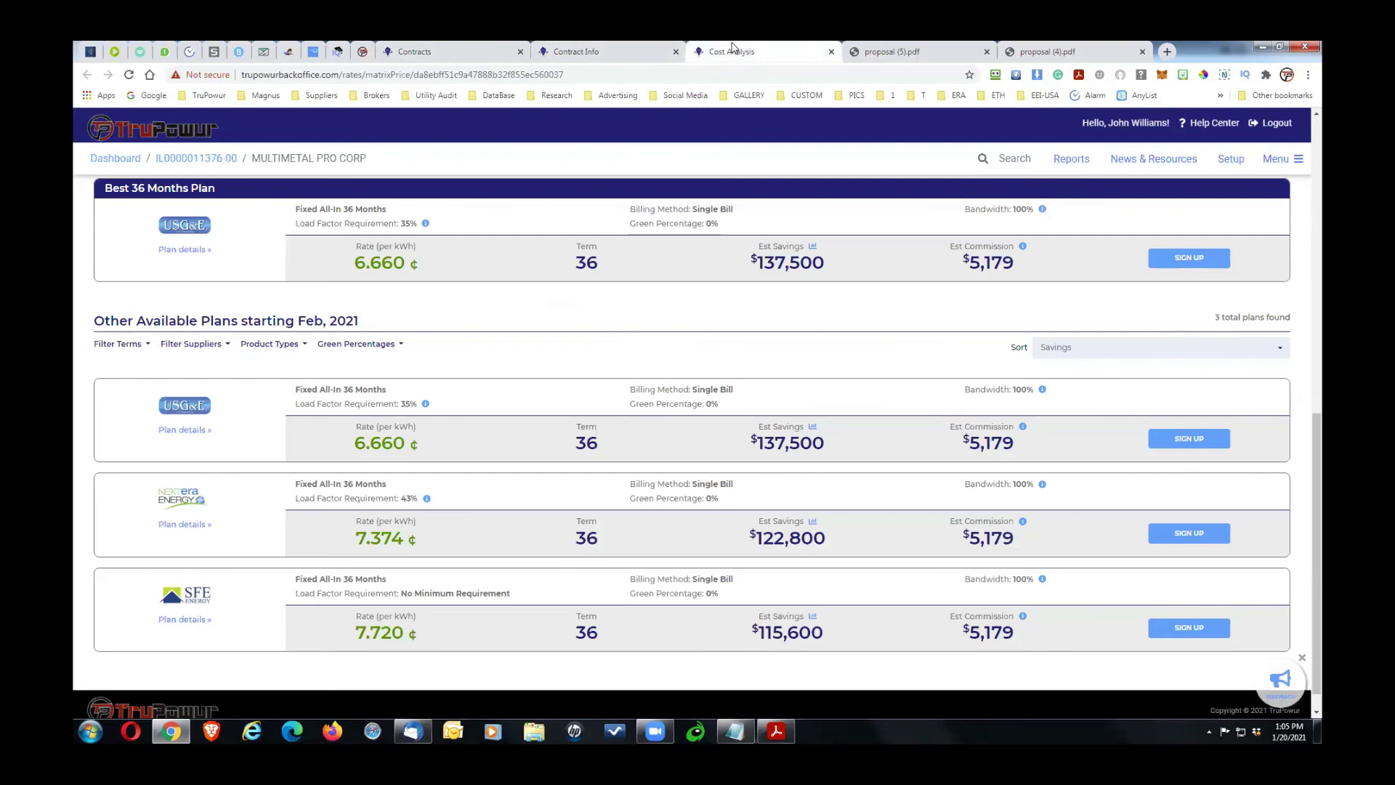
pyautogui.click(583, 60)
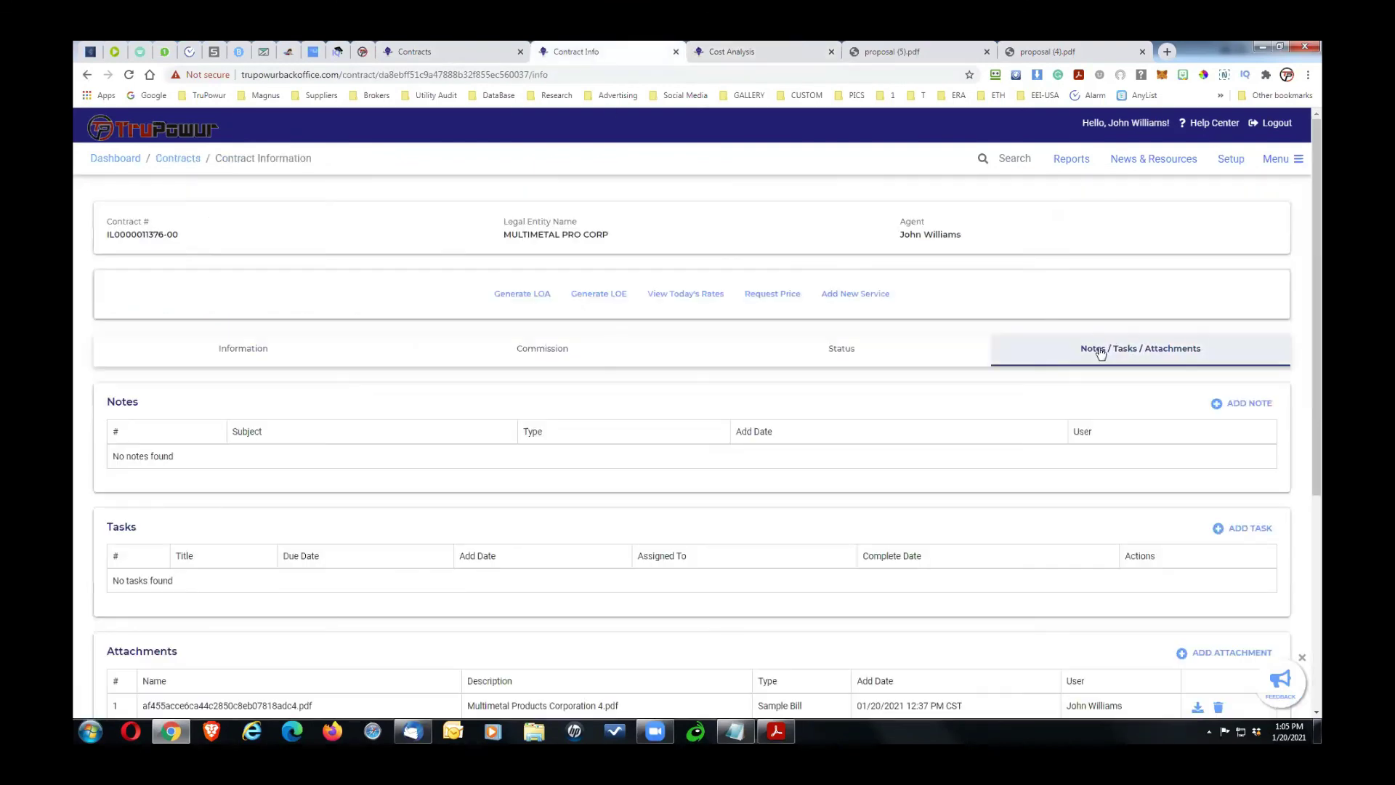
pyautogui.scroll(-1, 1322, 556)
pyautogui.scroll(-2, 1001, 603)
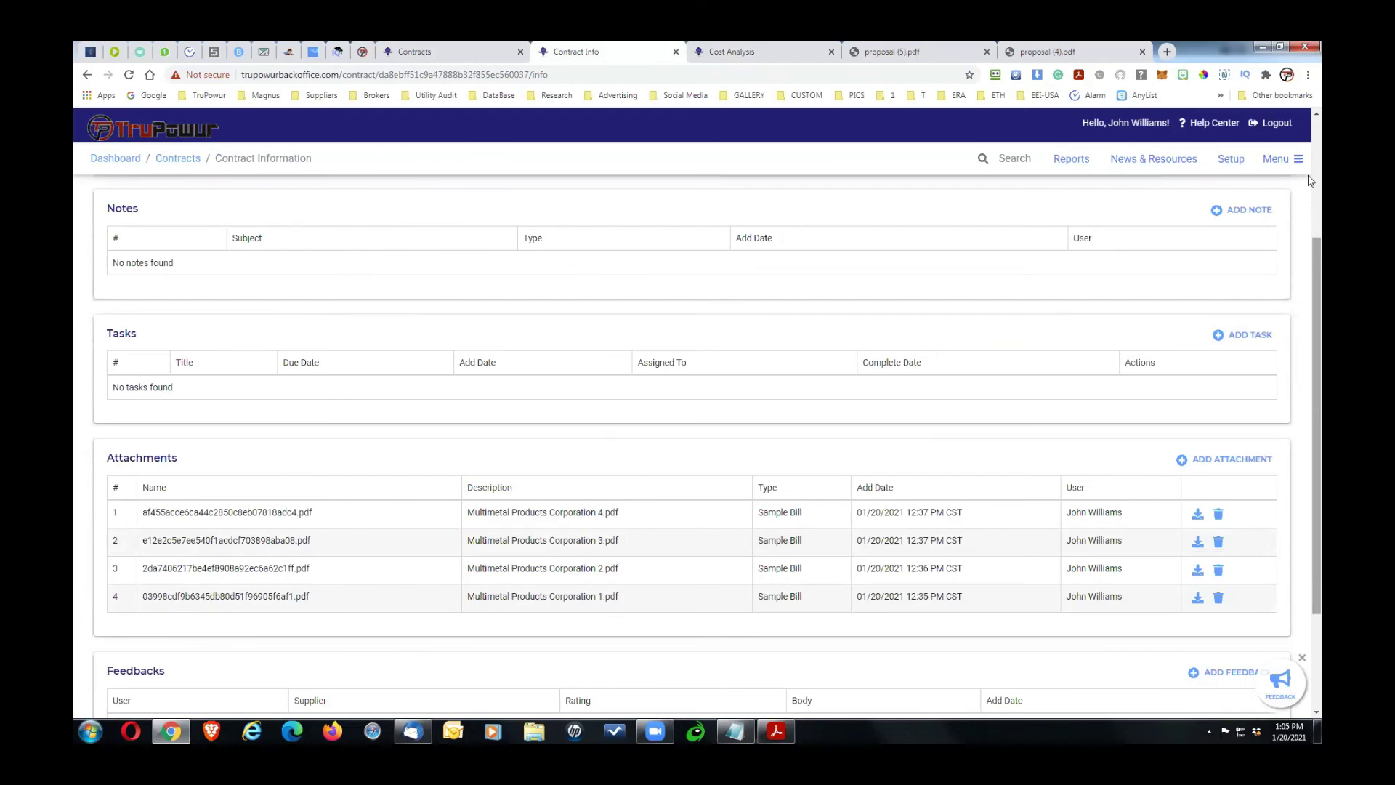
pyautogui.scroll(3, 1313, 267)
pyautogui.click(459, 50)
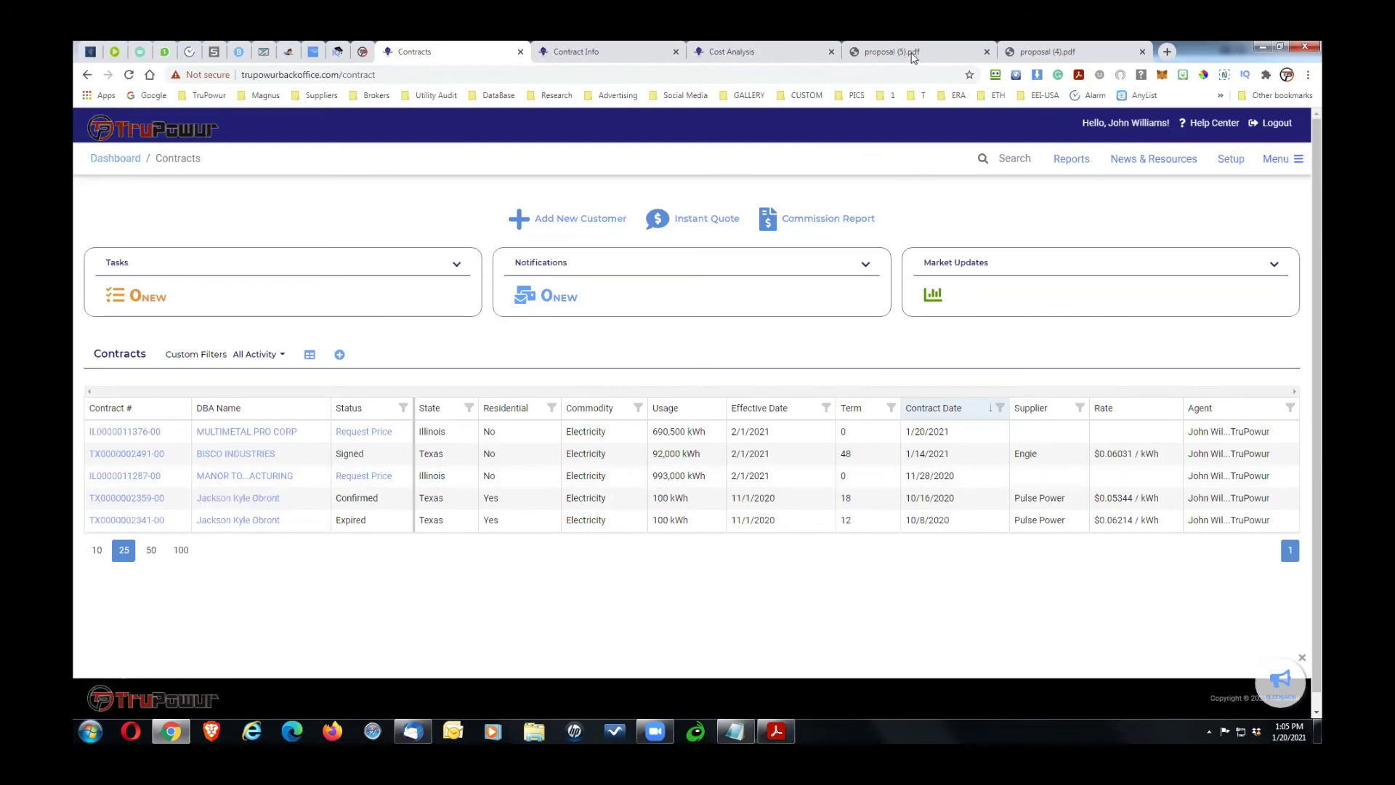
# Step: From the Contracts list, open the MULTIMETAL PRO CORP 690,500 kWh COMED contract
pyautogui.click(765, 56)
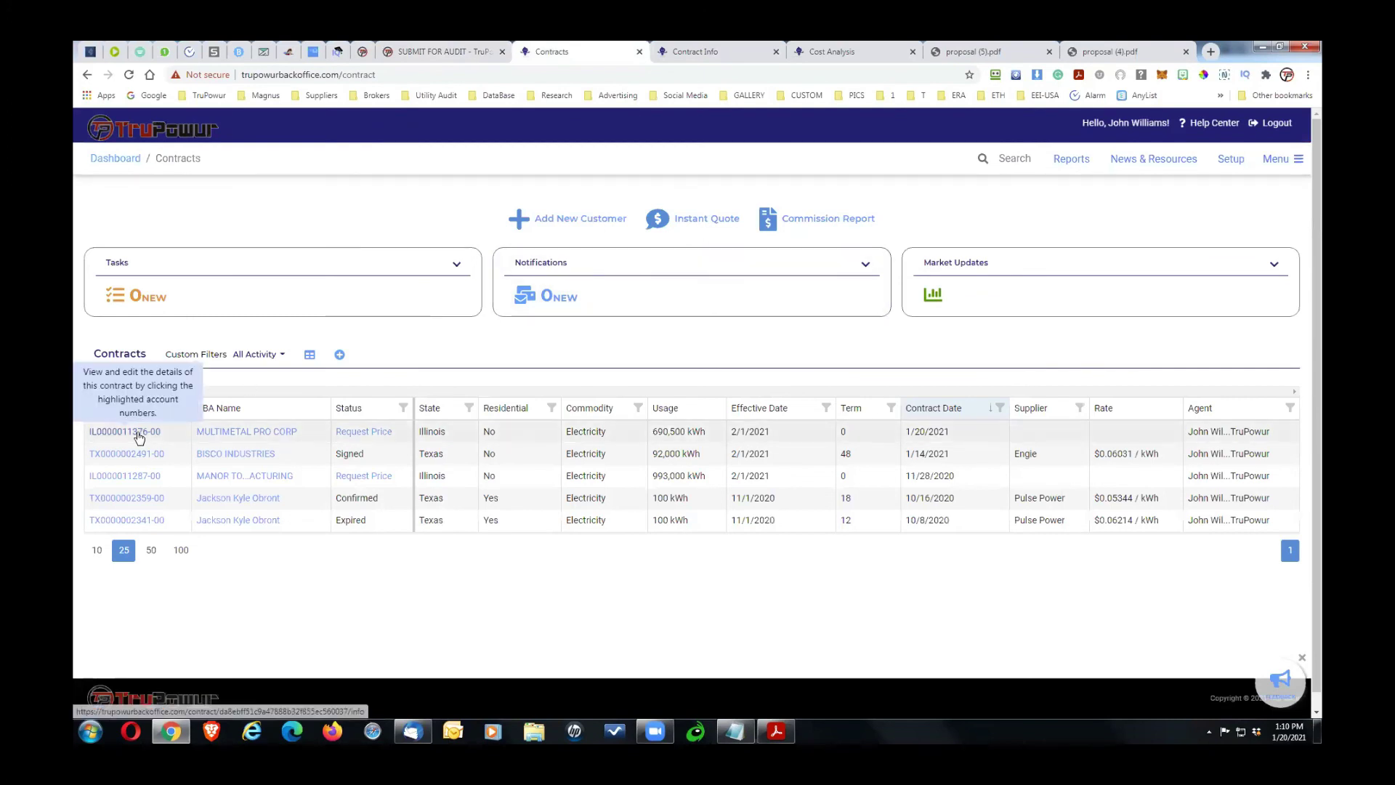
pyautogui.click(136, 433)
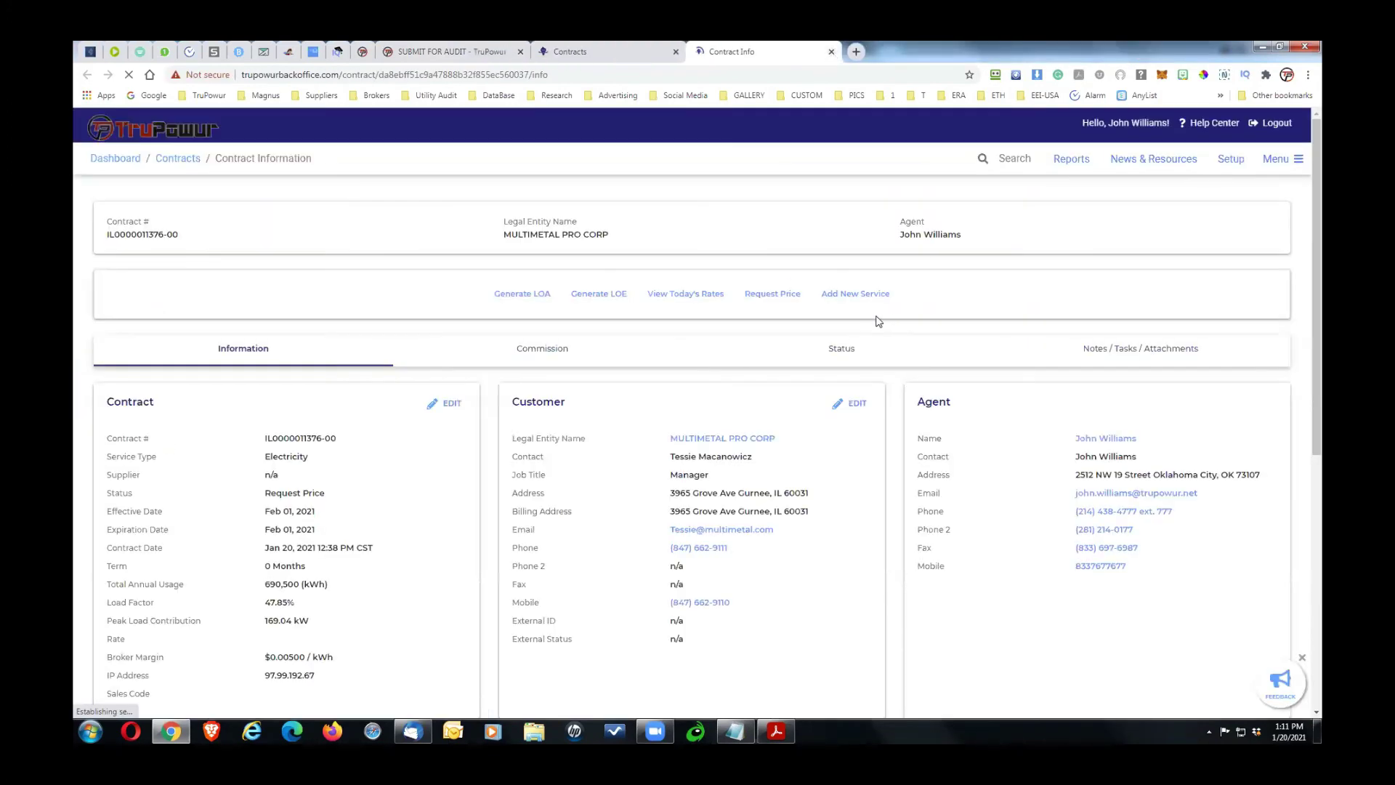
pyautogui.click(693, 294)
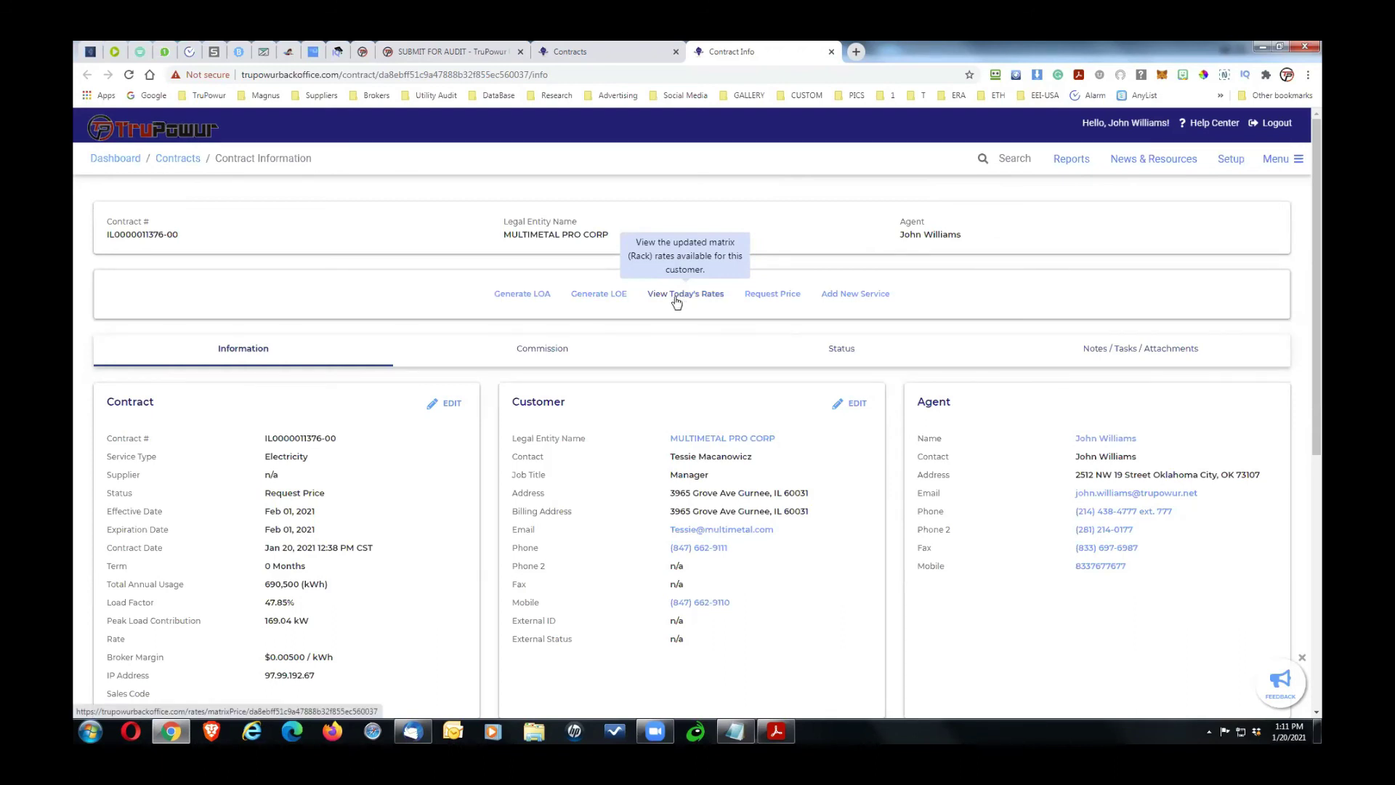
# Step: Start a price request with a 5 Mils margin, end date 1/26/2021 and end time 1:00 PM CST
pyautogui.click(771, 294)
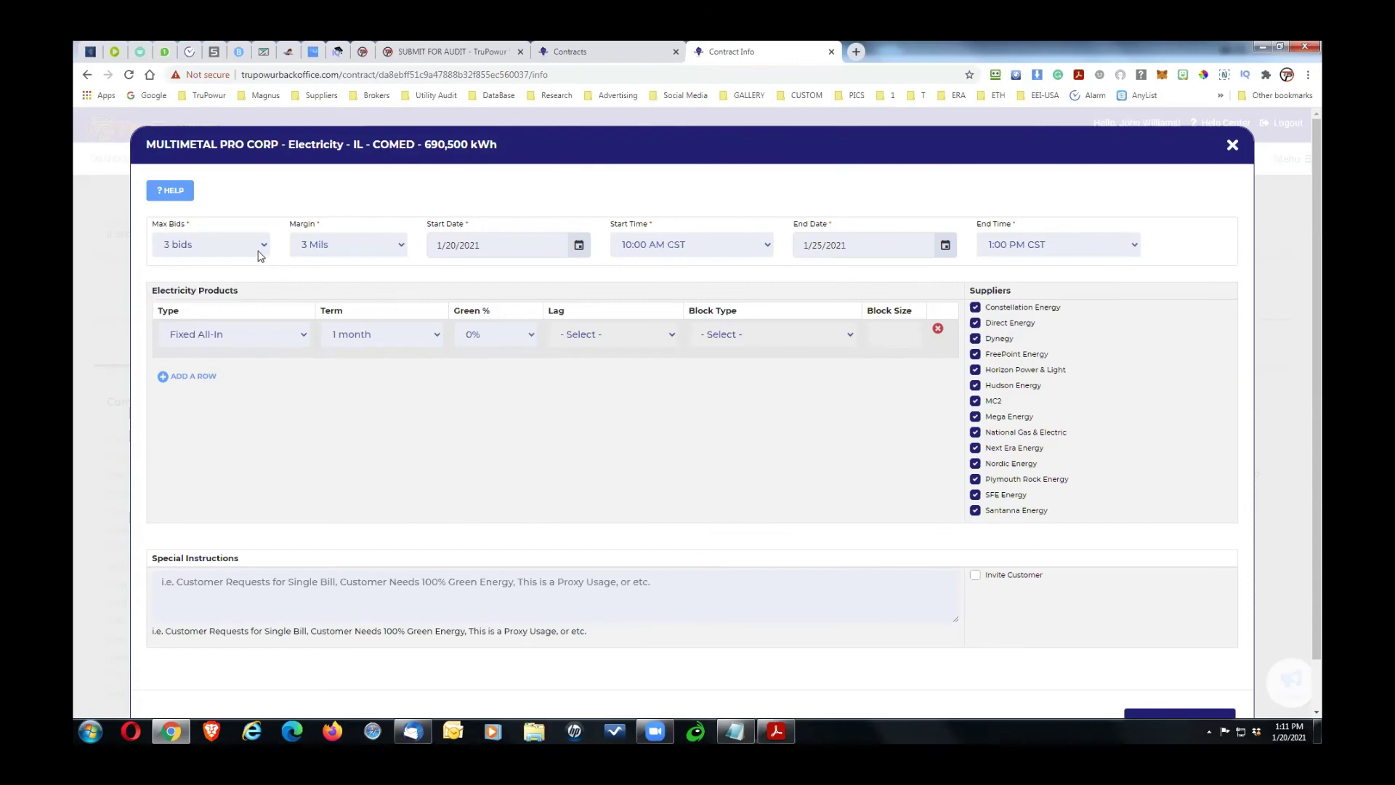
pyautogui.click(343, 247)
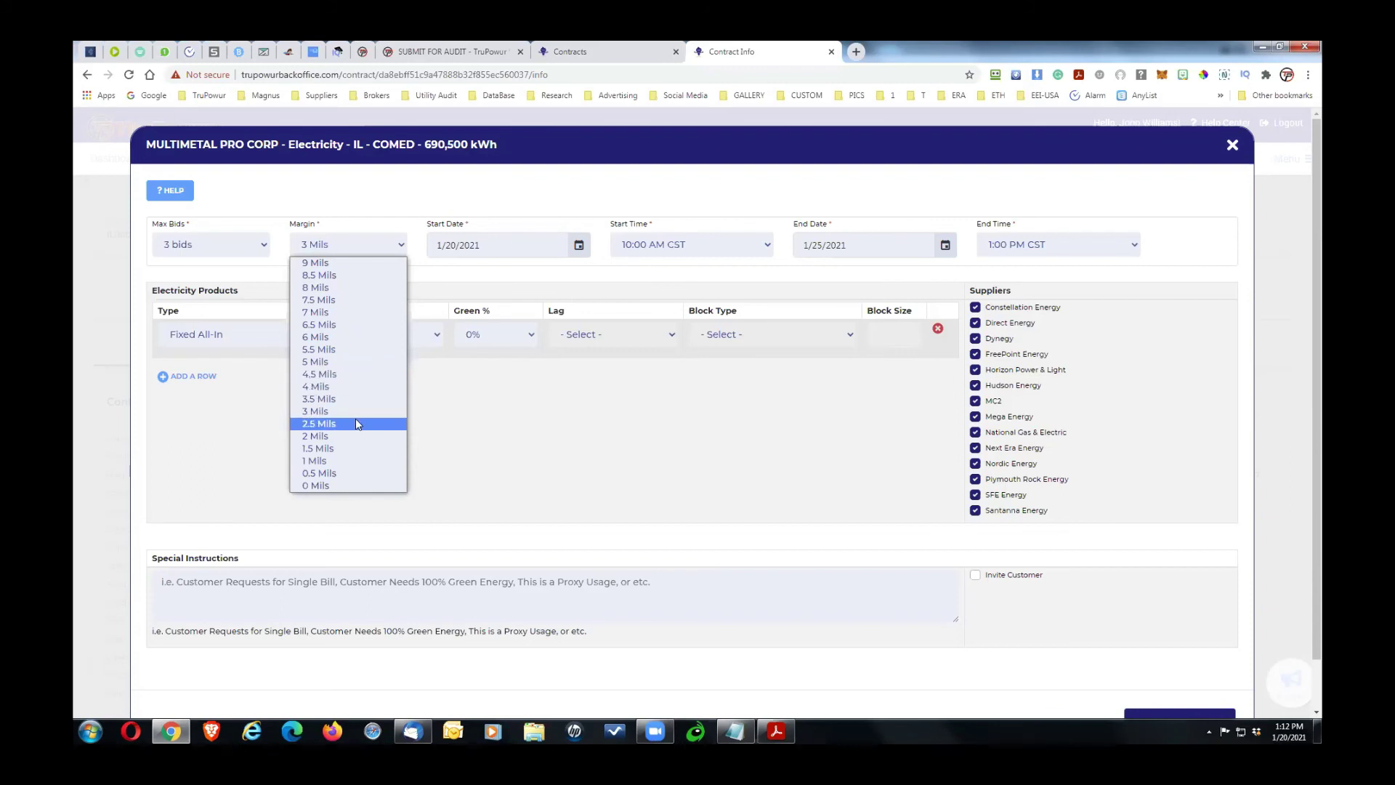
pyautogui.click(323, 364)
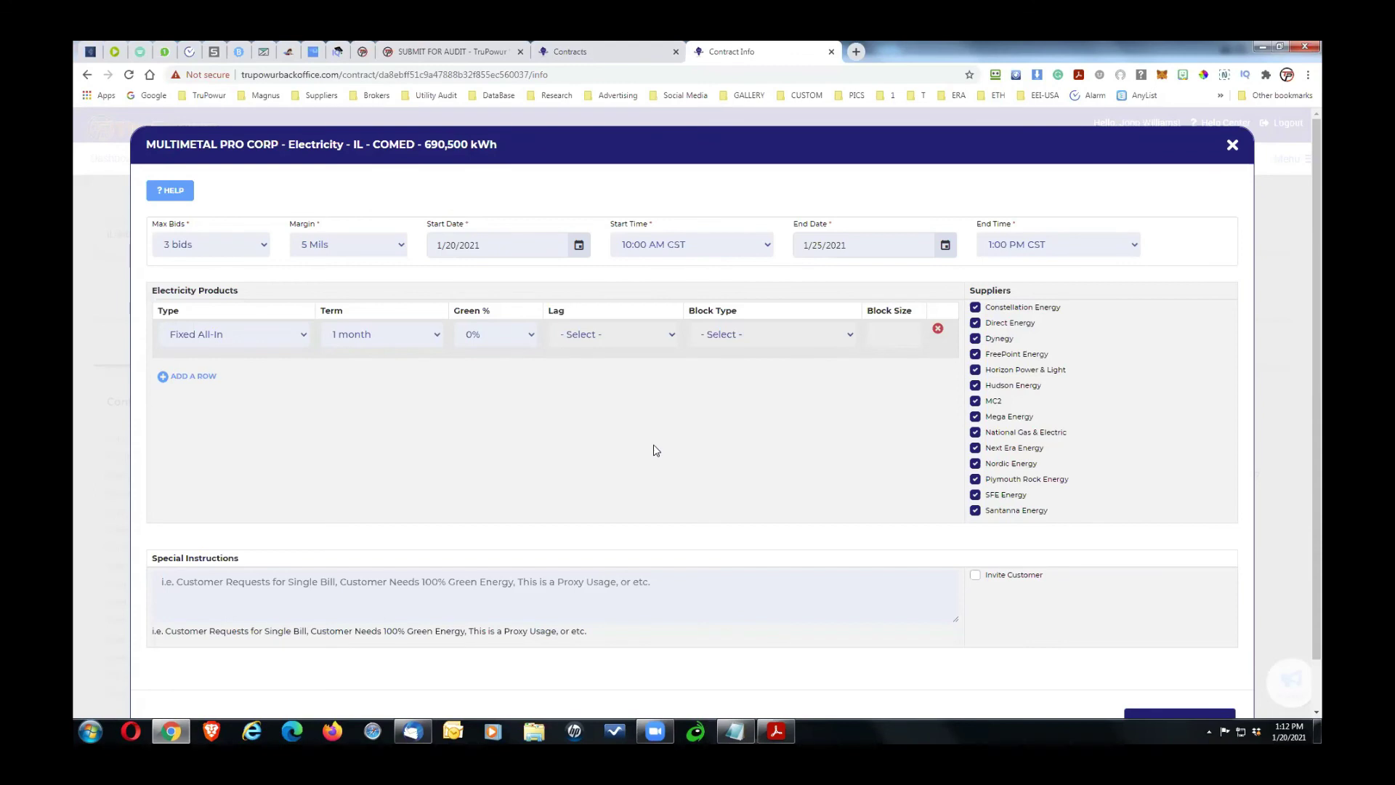
pyautogui.click(945, 247)
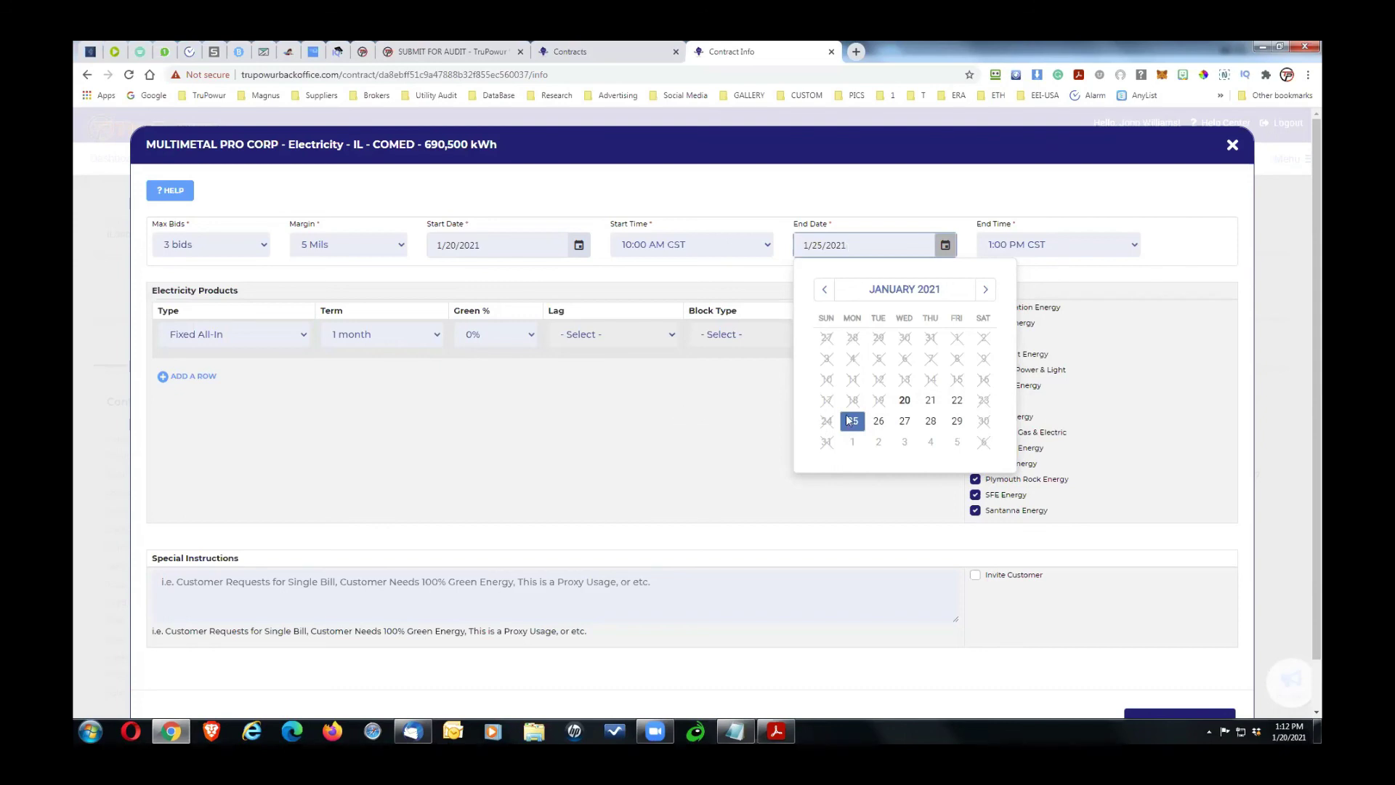
pyautogui.click(878, 421)
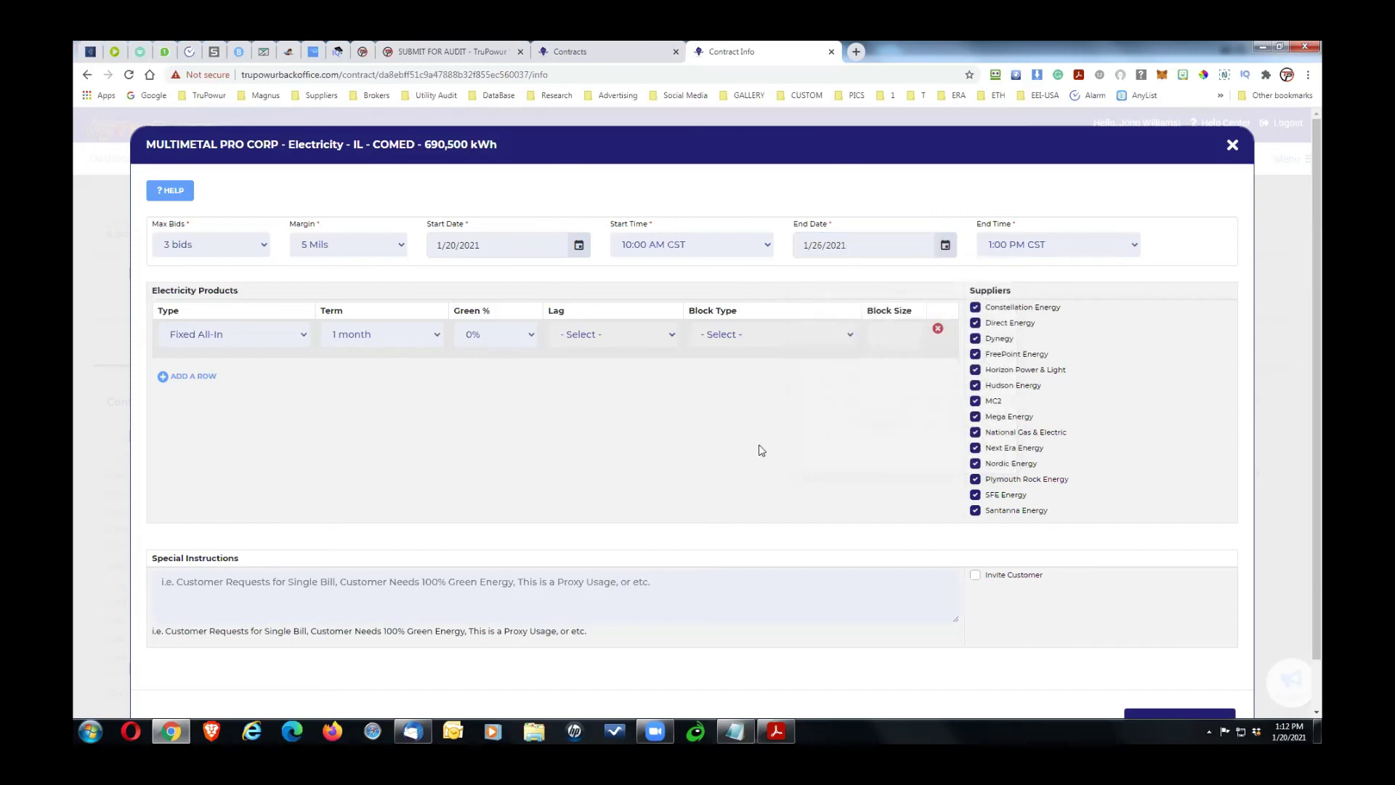
pyautogui.click(1042, 246)
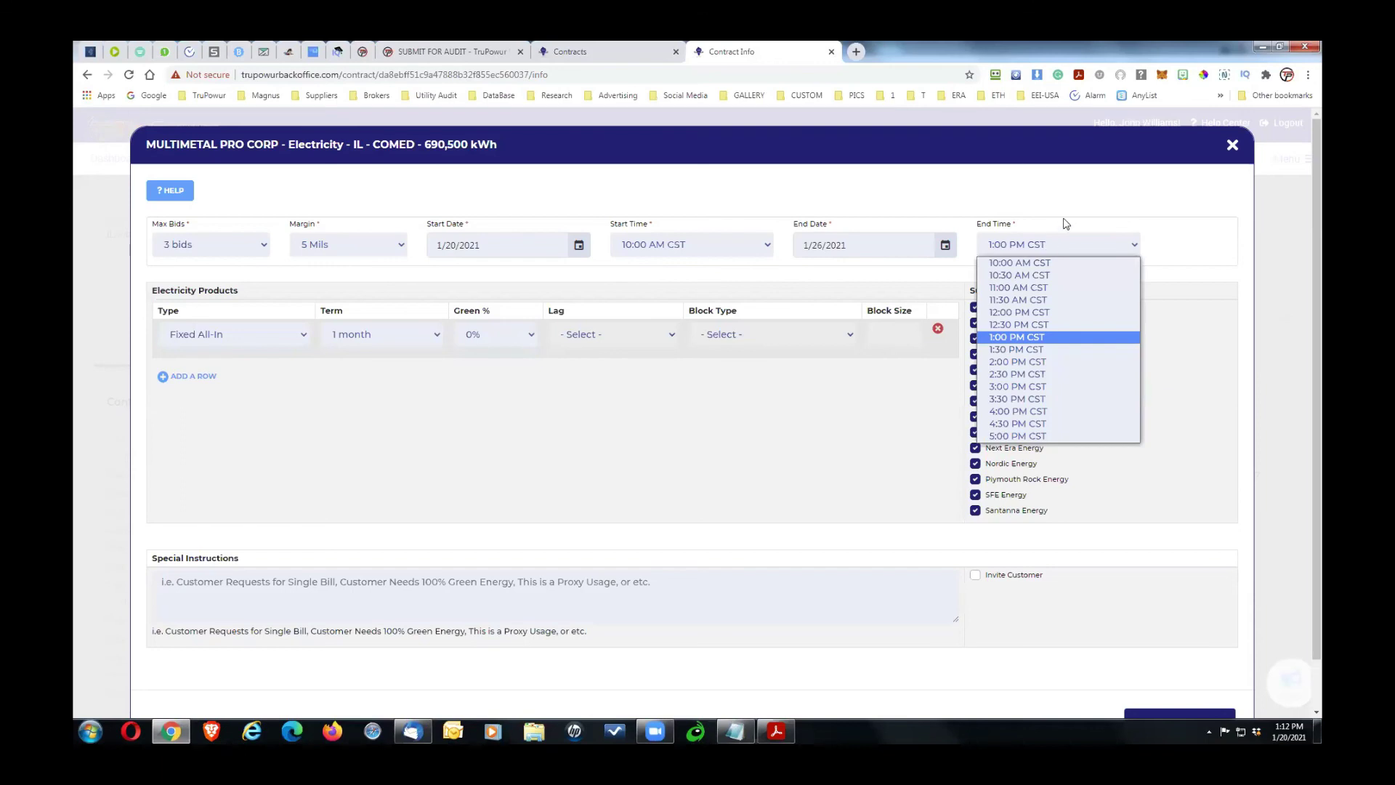
pyautogui.click(1063, 223)
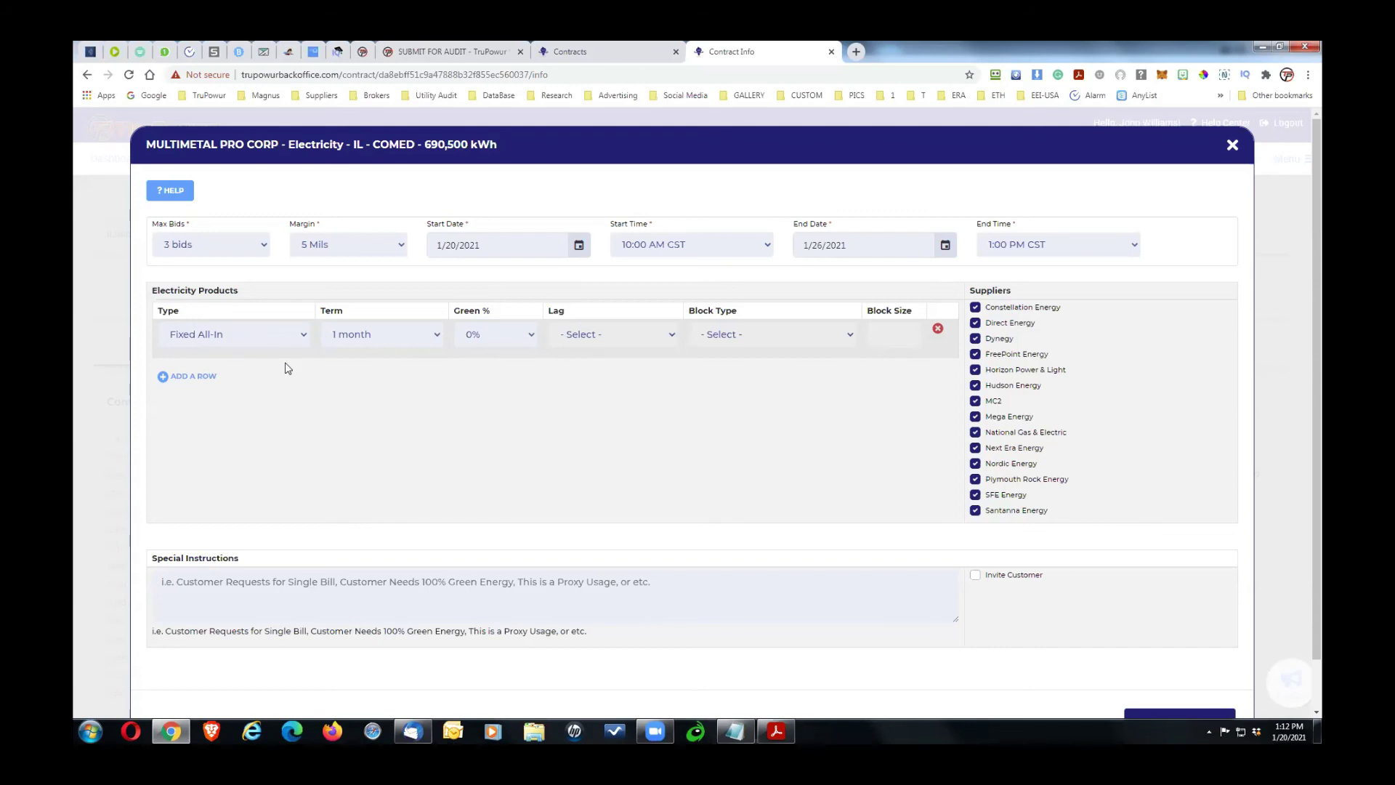
# Step: Set the first Fixed All-In product's term to 60 months
pyautogui.click(433, 338)
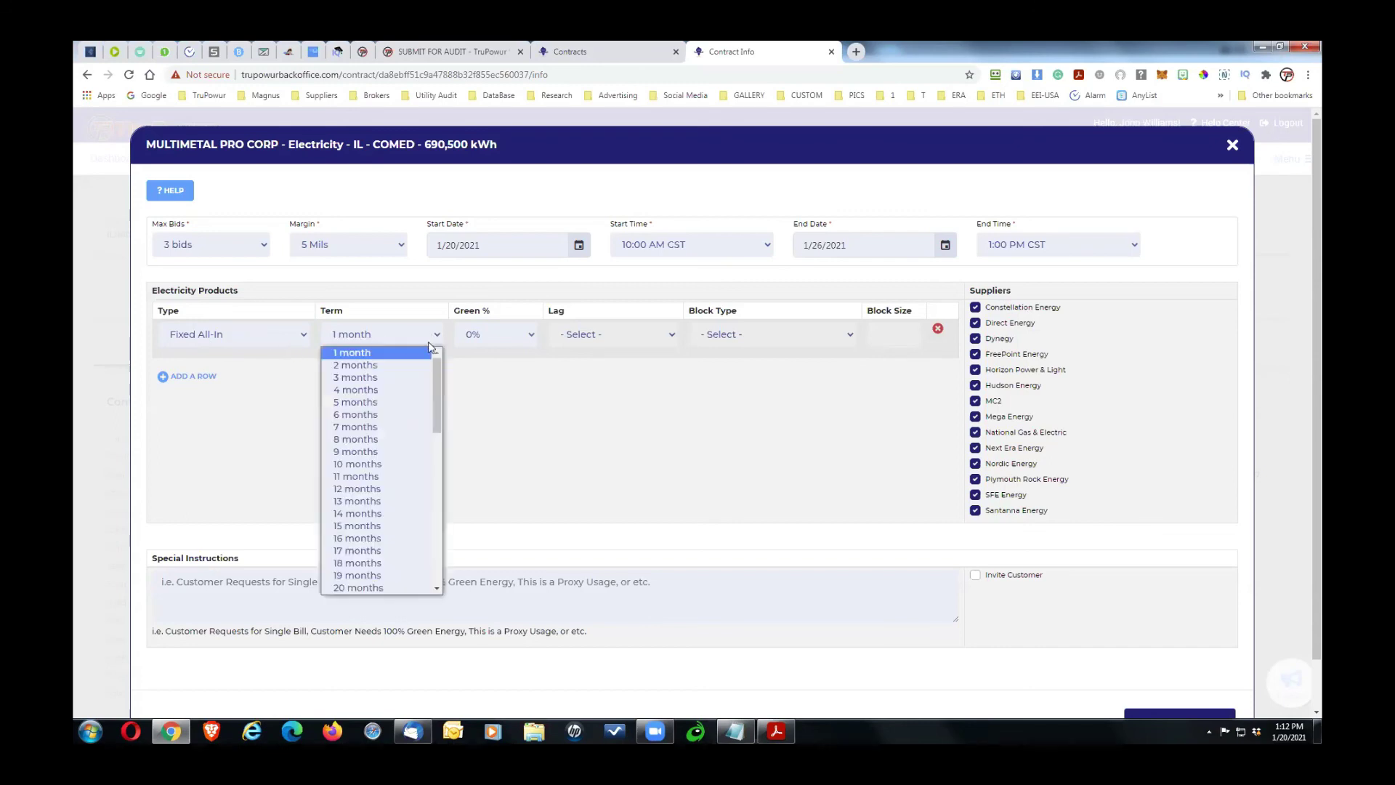
pyautogui.moveTo(433, 381); pyautogui.dragTo(402, 588)
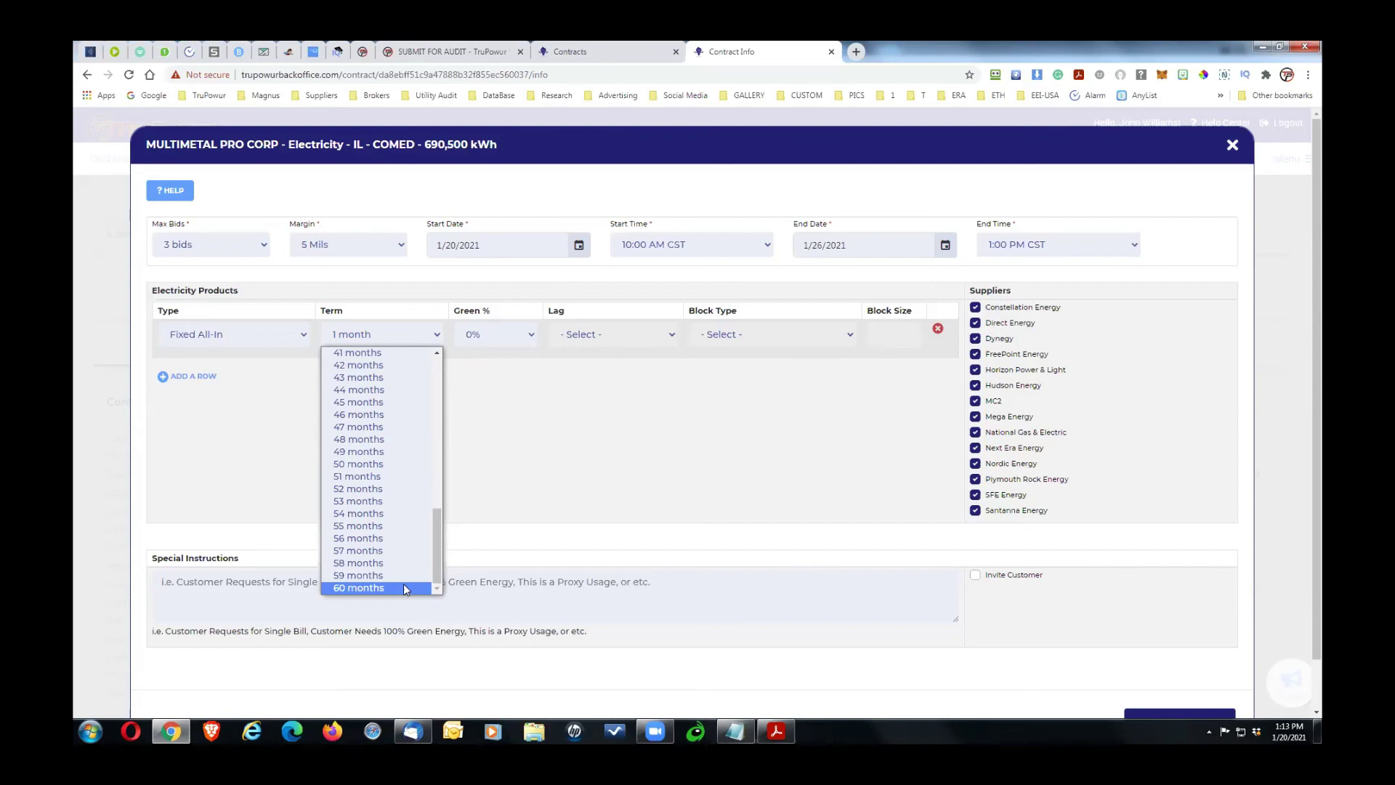
pyautogui.click(403, 586)
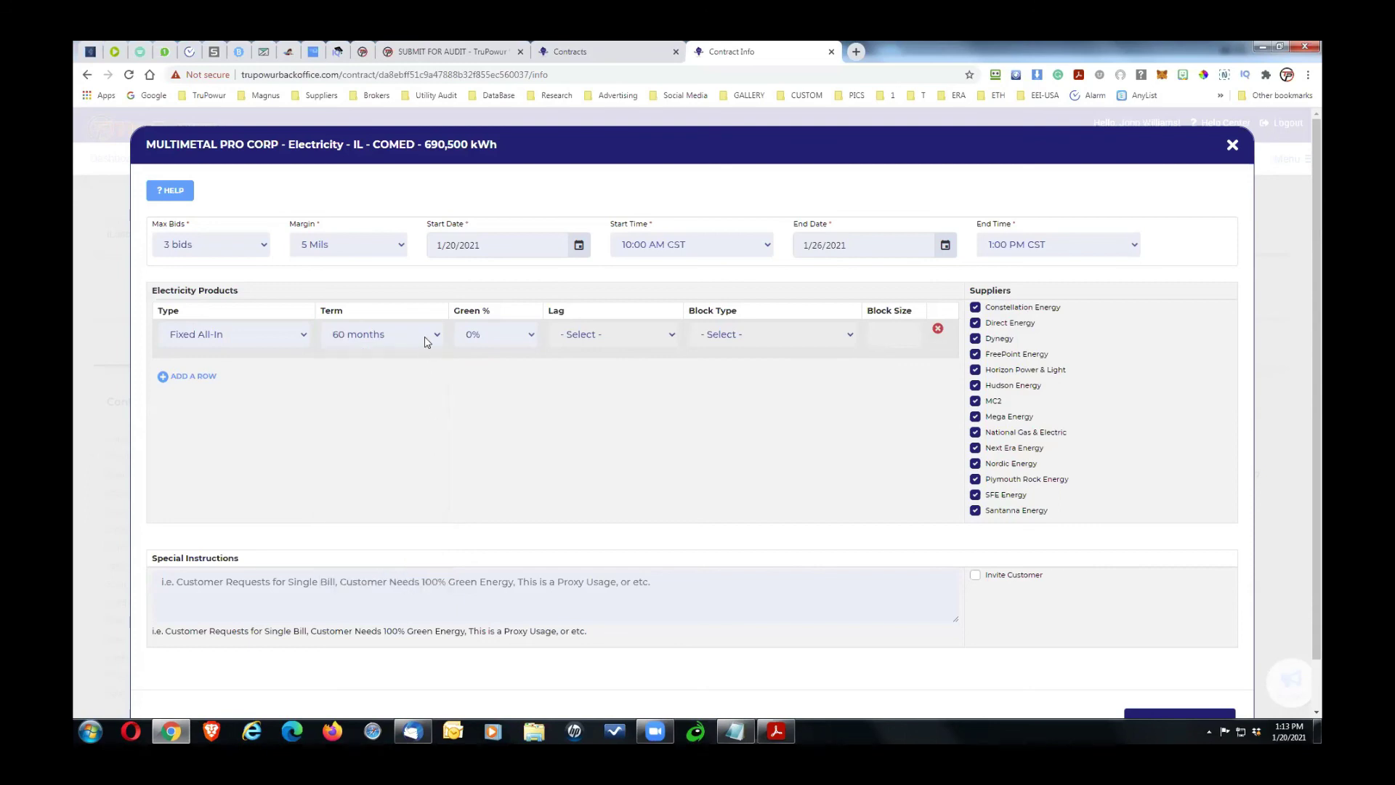
# Step: Add a second Fixed All-In product with a 48-month term
pyautogui.click(212, 377)
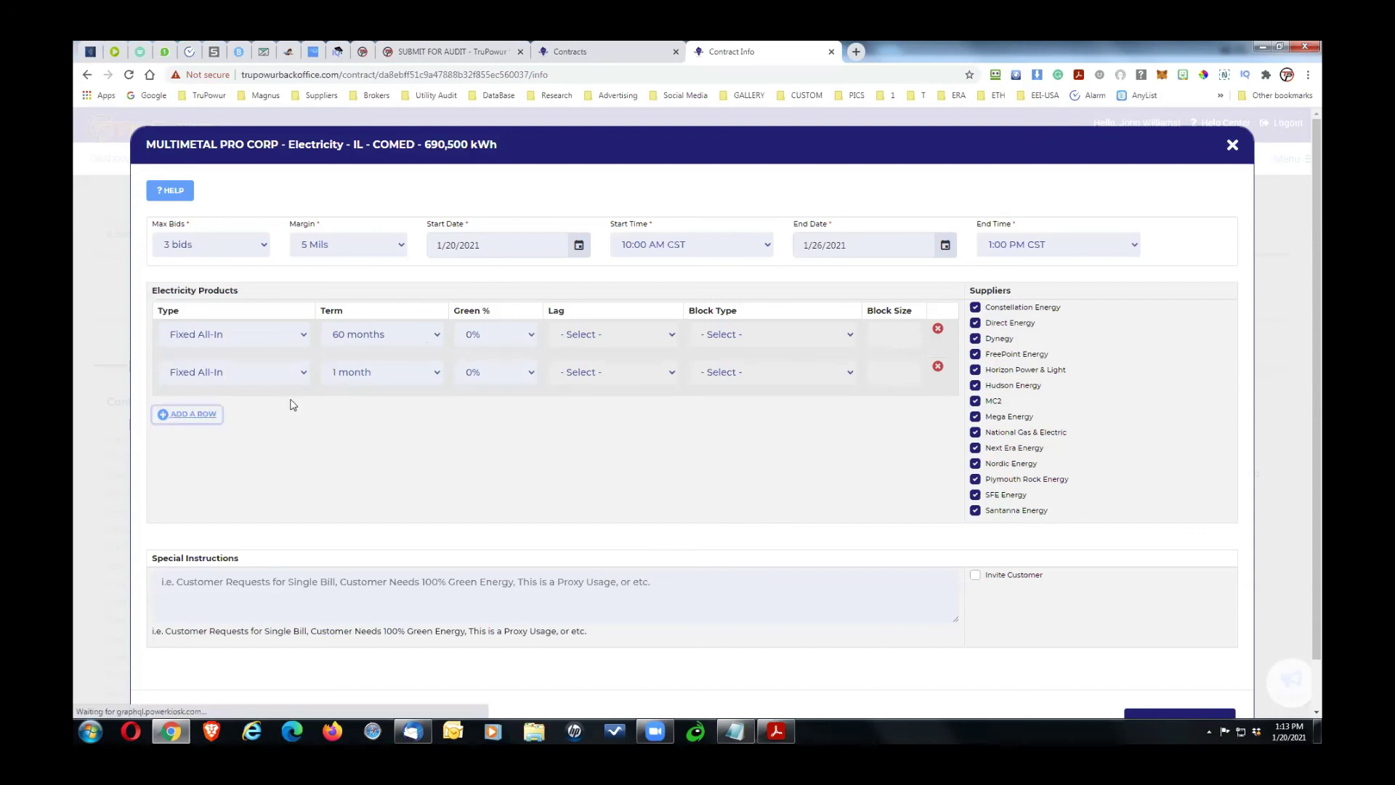
pyautogui.click(302, 372)
pyautogui.click(400, 373)
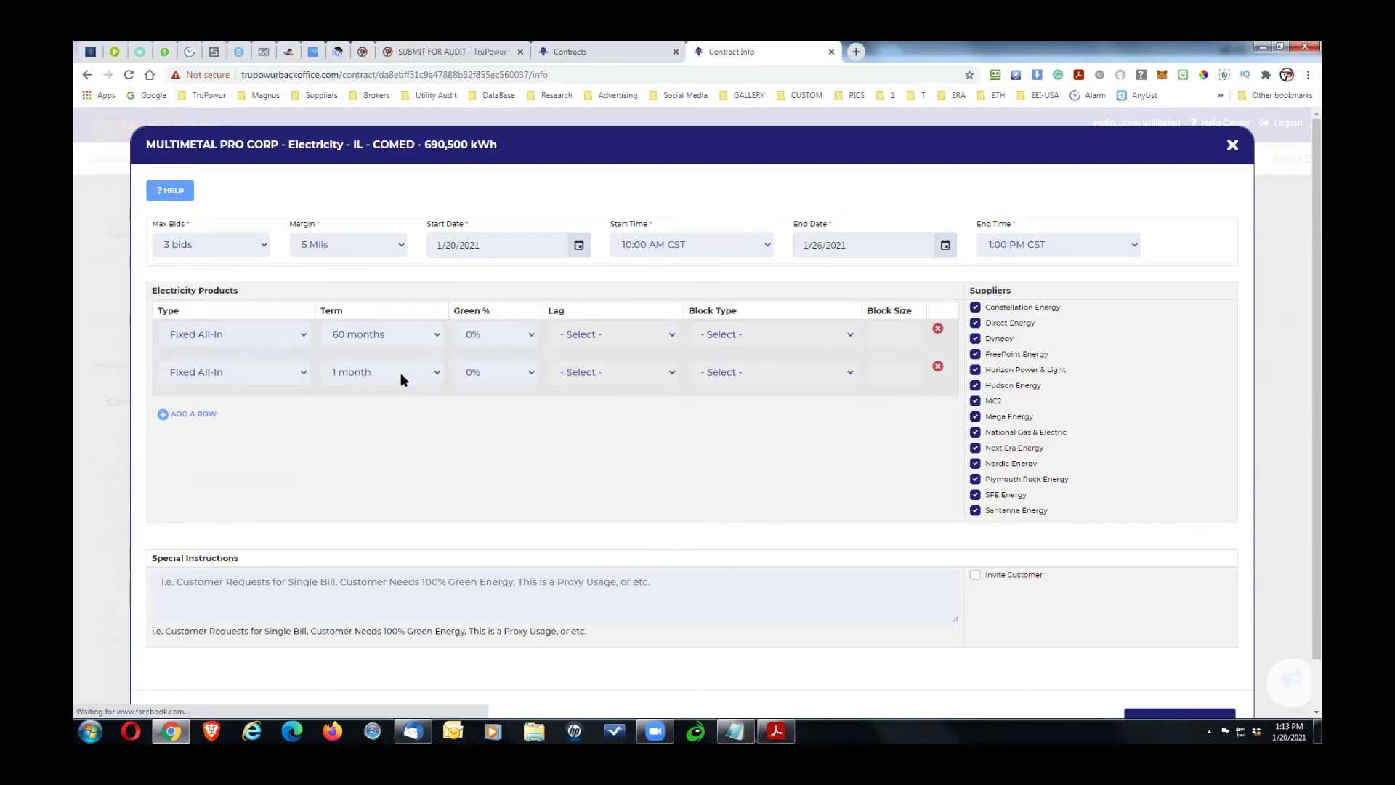
pyautogui.click(399, 373)
pyautogui.moveTo(435, 424); pyautogui.dragTo(437, 604)
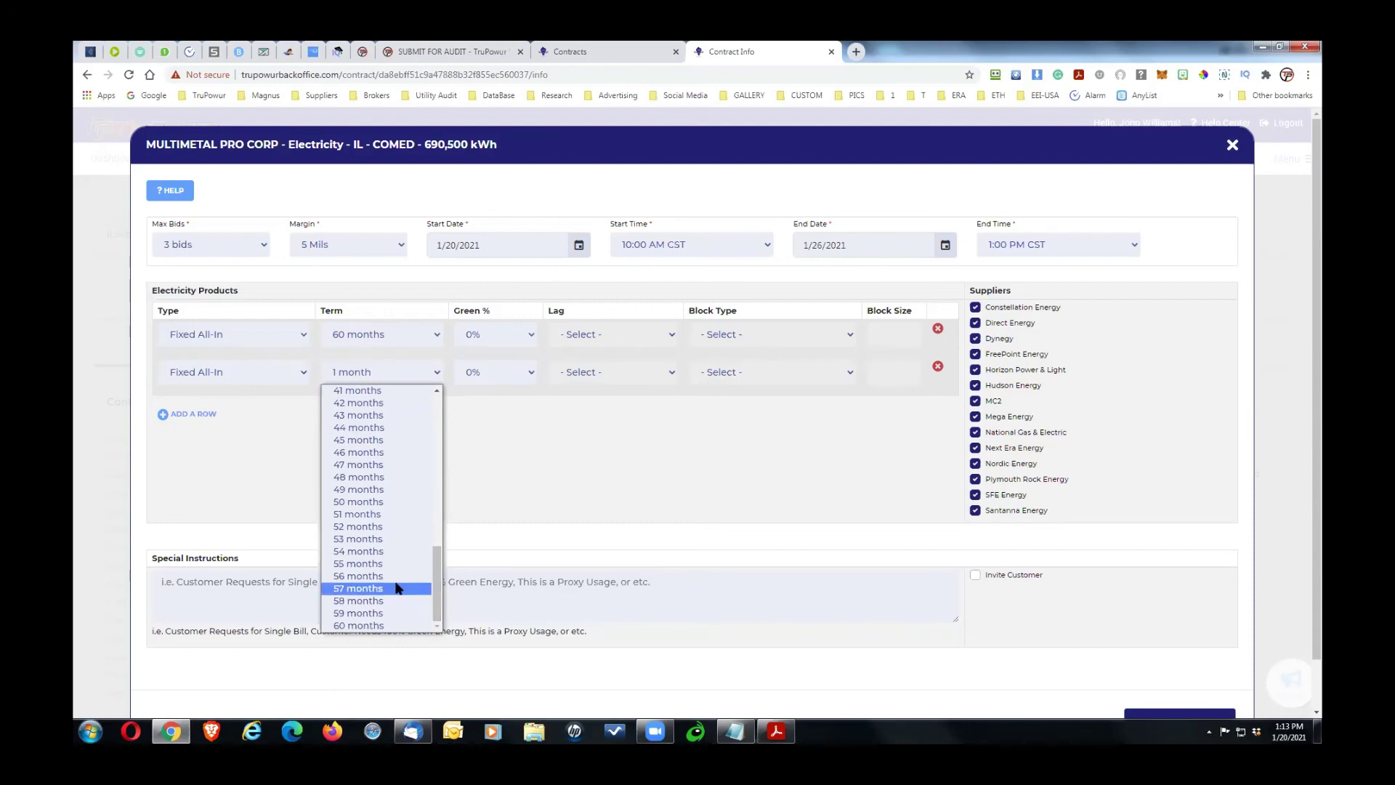
pyautogui.click(386, 476)
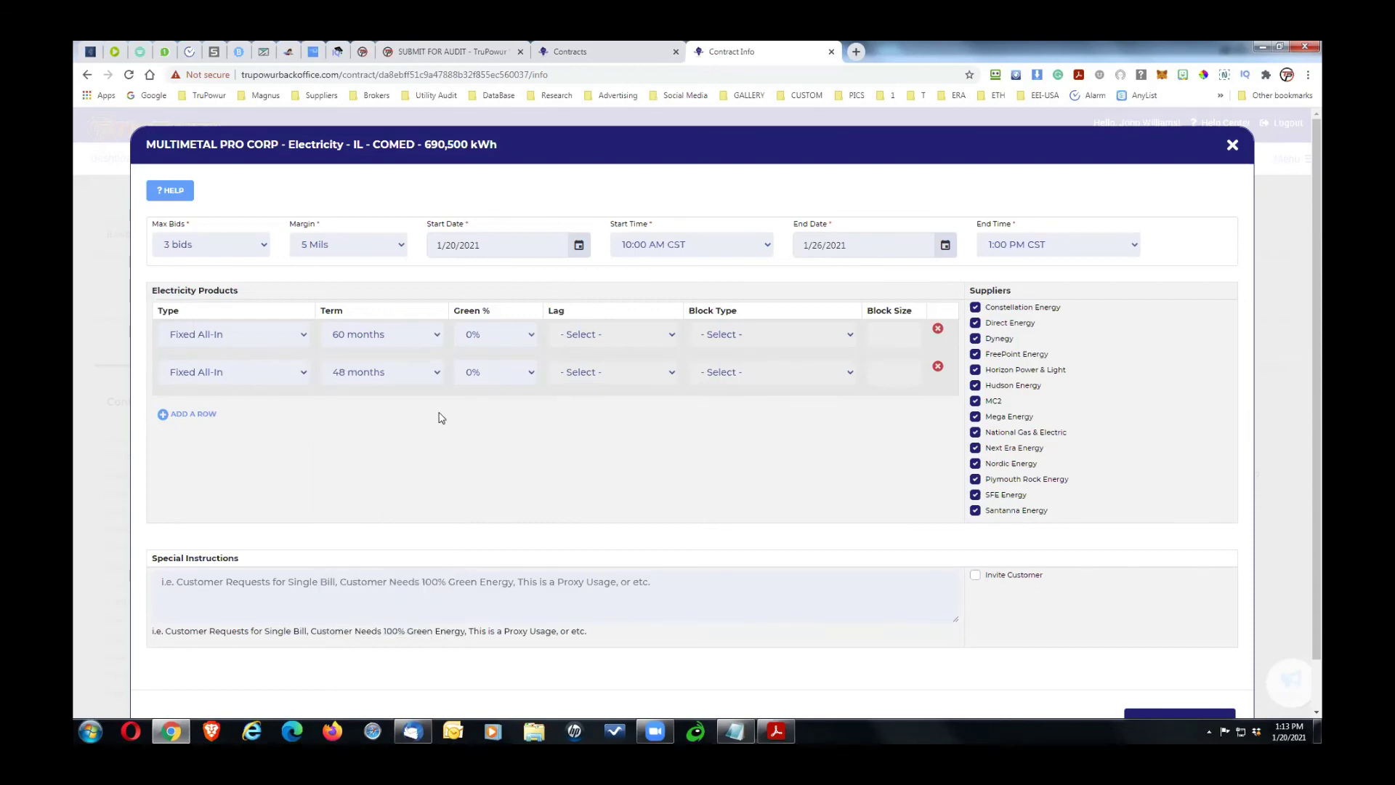
# Step: Add a third product with a 36-month term
pyautogui.click(195, 414)
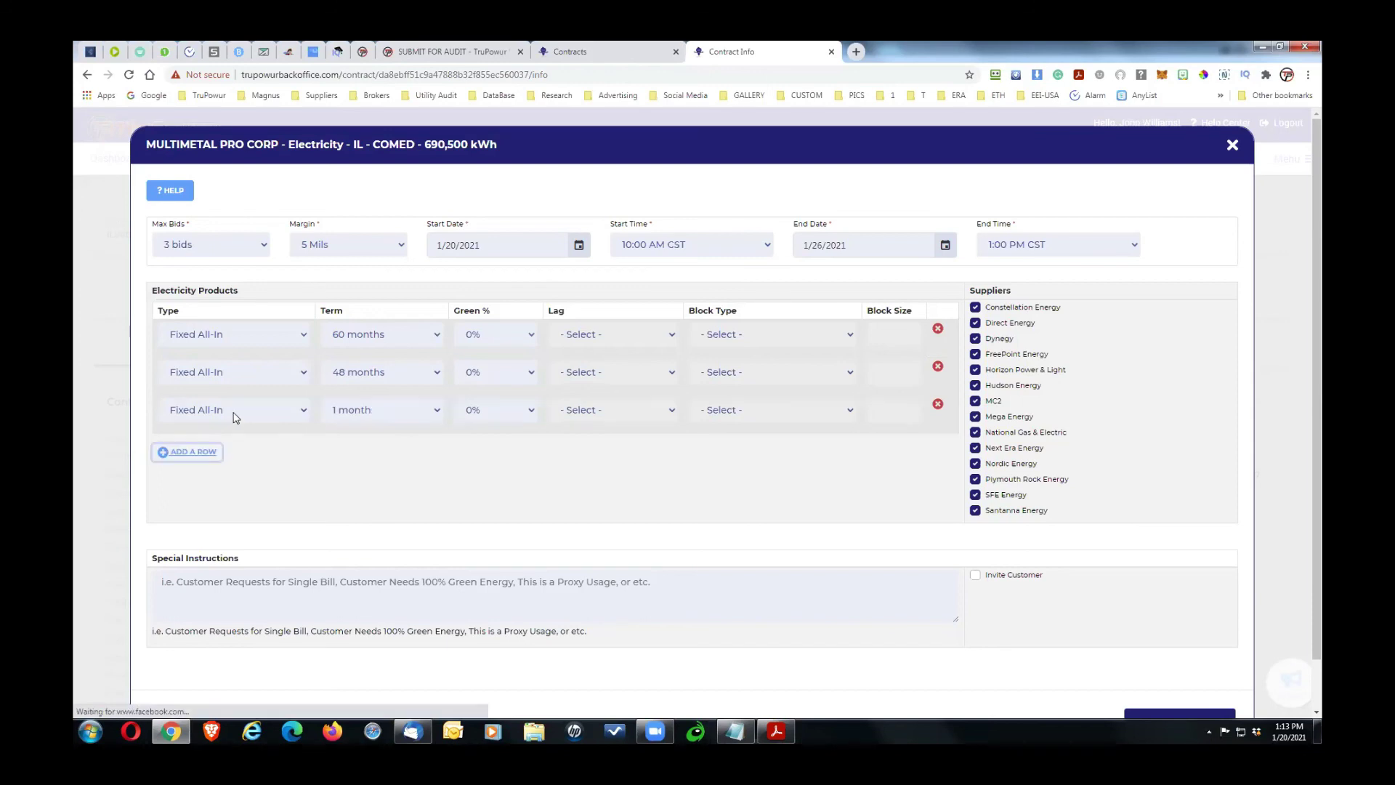
pyautogui.click(379, 411)
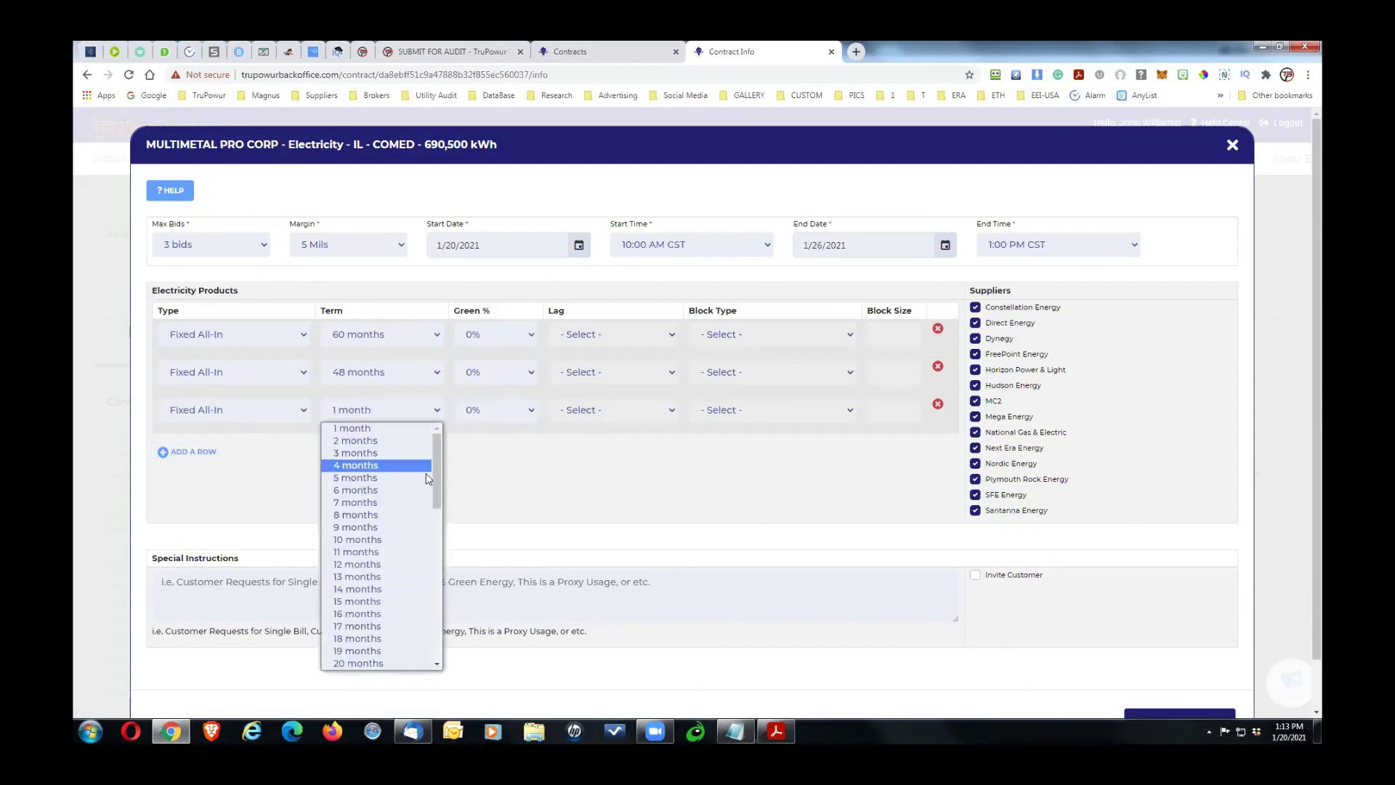
pyautogui.moveTo(438, 479); pyautogui.dragTo(430, 576)
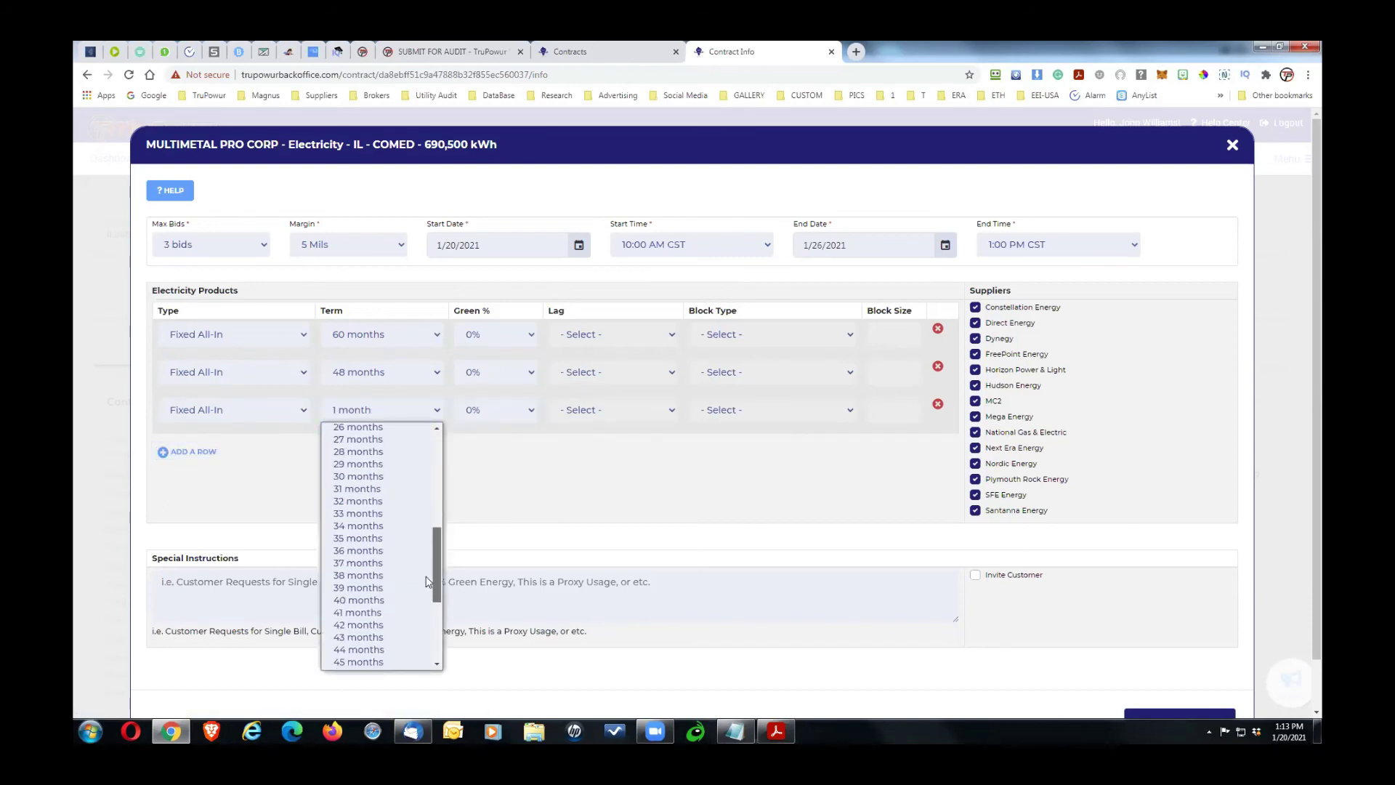
pyautogui.click(418, 550)
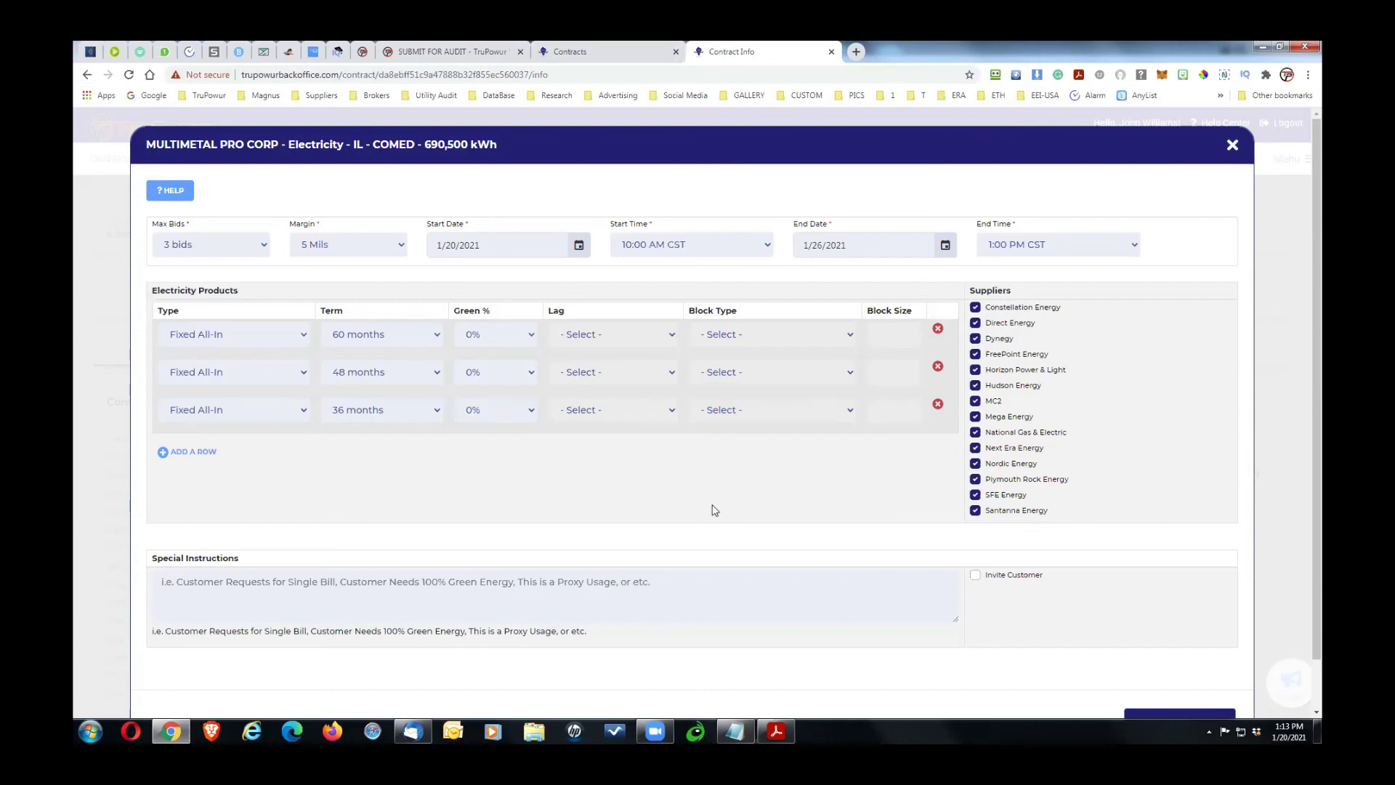
# Step: Toggle Hudson Energy's bid invitation off and back on
pyautogui.click(975, 386)
pyautogui.click(974, 385)
pyautogui.click(975, 385)
# Step: Enter 'Please include any sweet-spot deals' as the special instruction and turn on Invite Customer
pyautogui.click(164, 581)
pyautogui.write('Please include ')
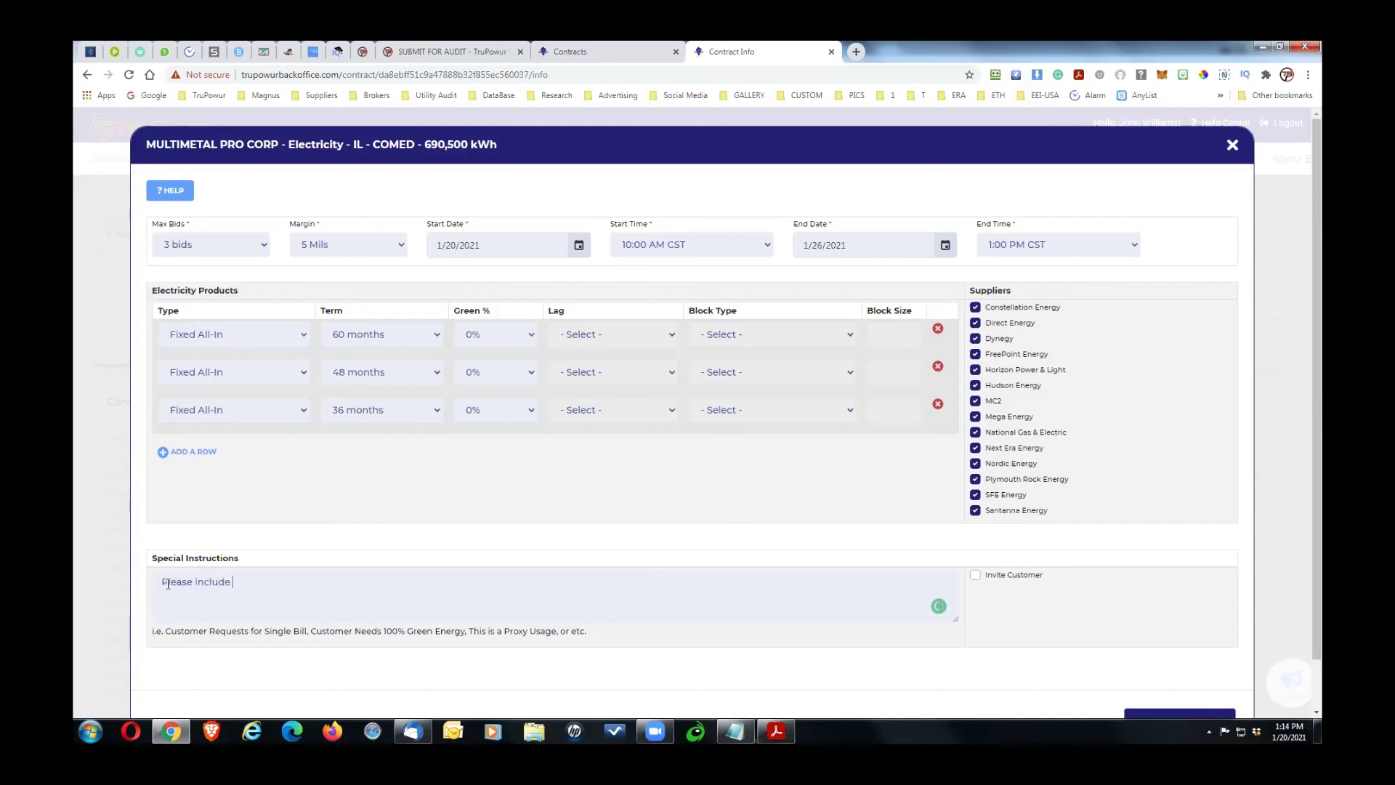
pyautogui.write('any sweet-spot deals')
pyautogui.click(976, 578)
pyautogui.moveTo(1058, 581); pyautogui.dragTo(986, 579)
pyautogui.click(1015, 592)
pyautogui.scroll(-2, 937, 537)
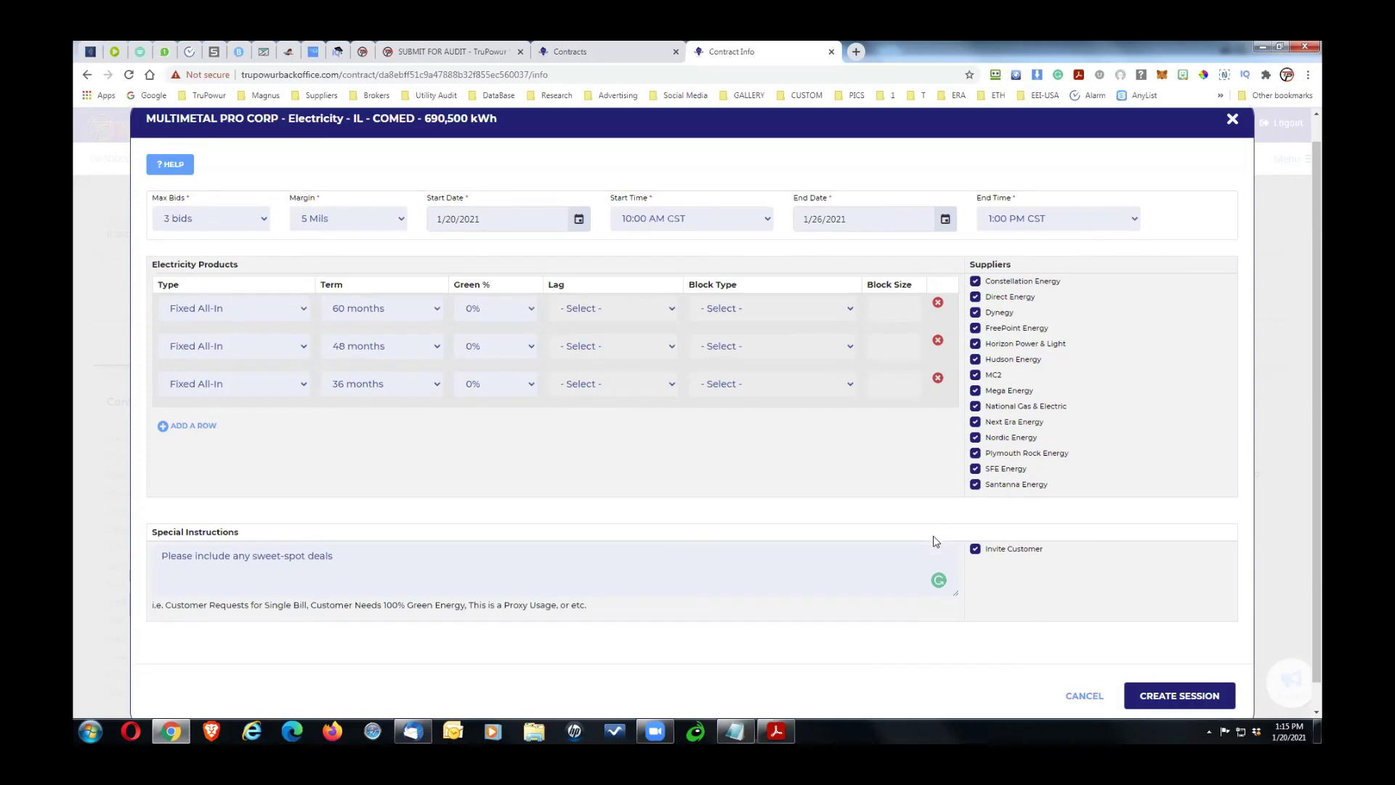
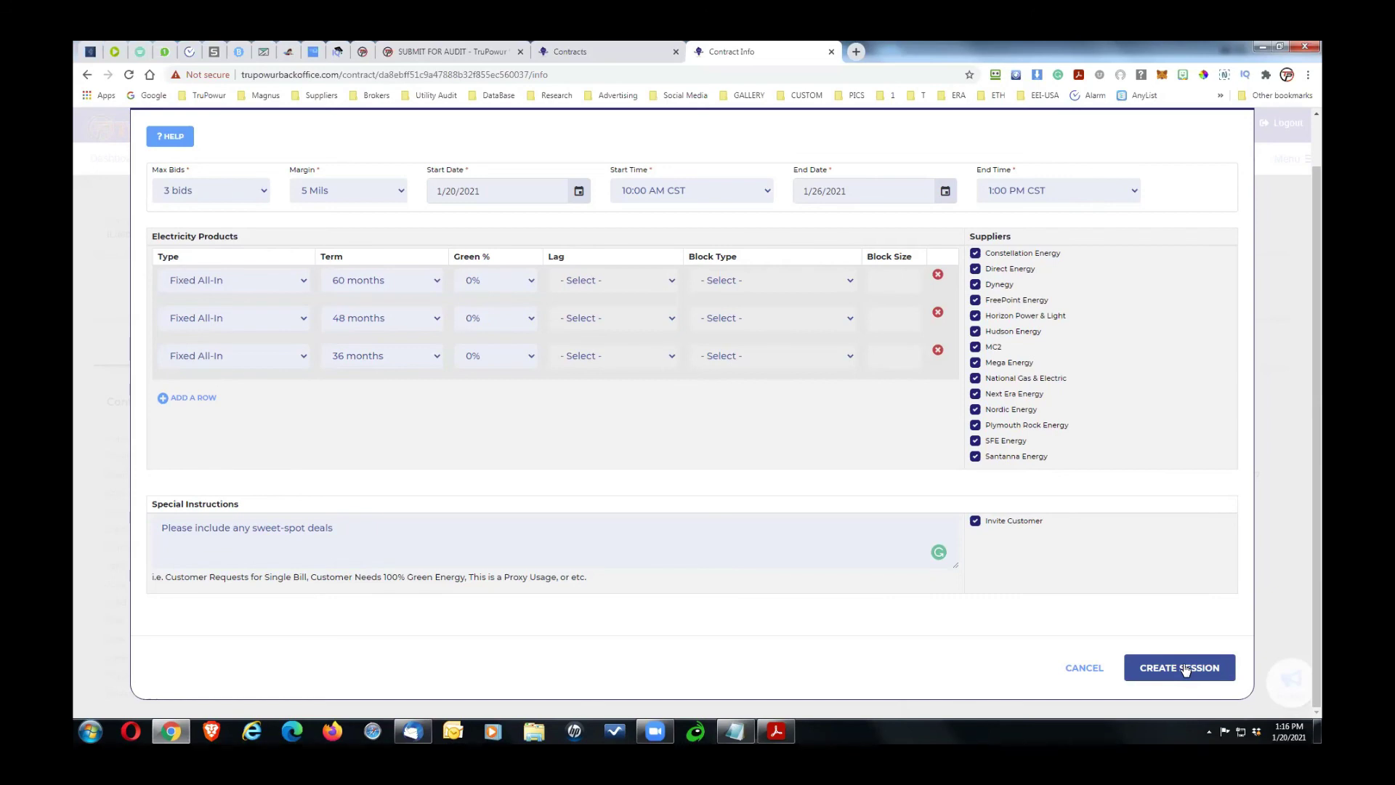
# Step: Keep the customer invitation on, cancel the Create Session form, and switch to the TruPowur Agent Menu
pyautogui.click(975, 521)
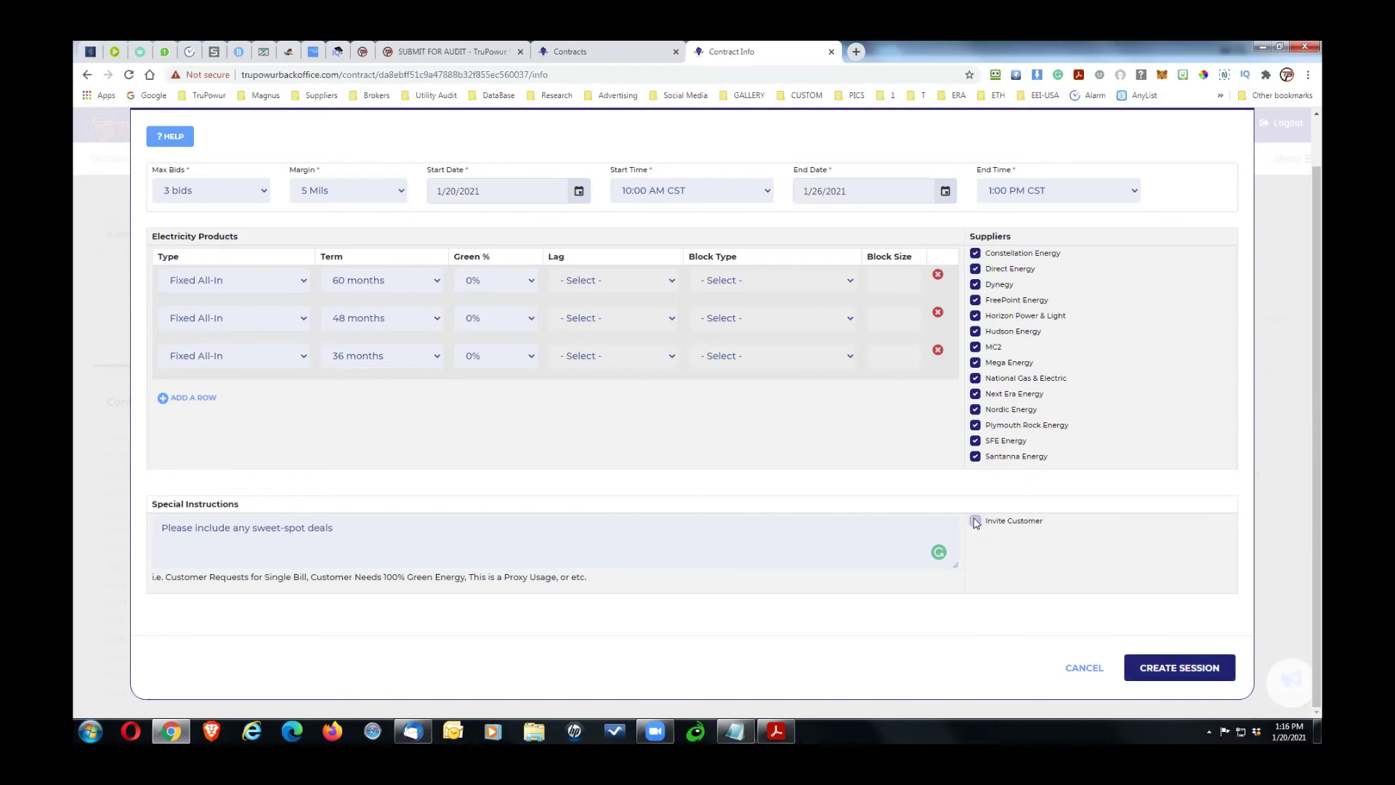
pyautogui.click(974, 521)
pyautogui.click(1082, 668)
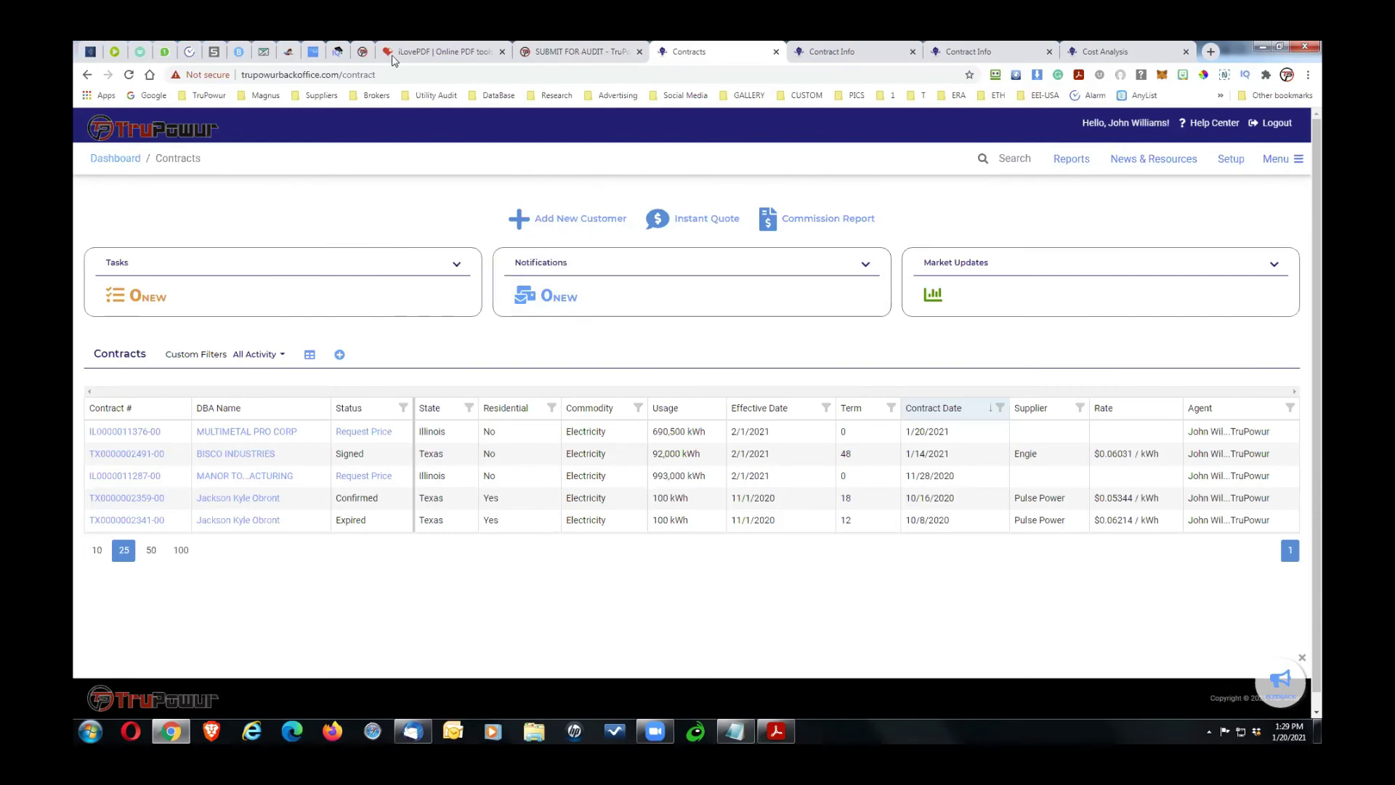
pyautogui.click(362, 53)
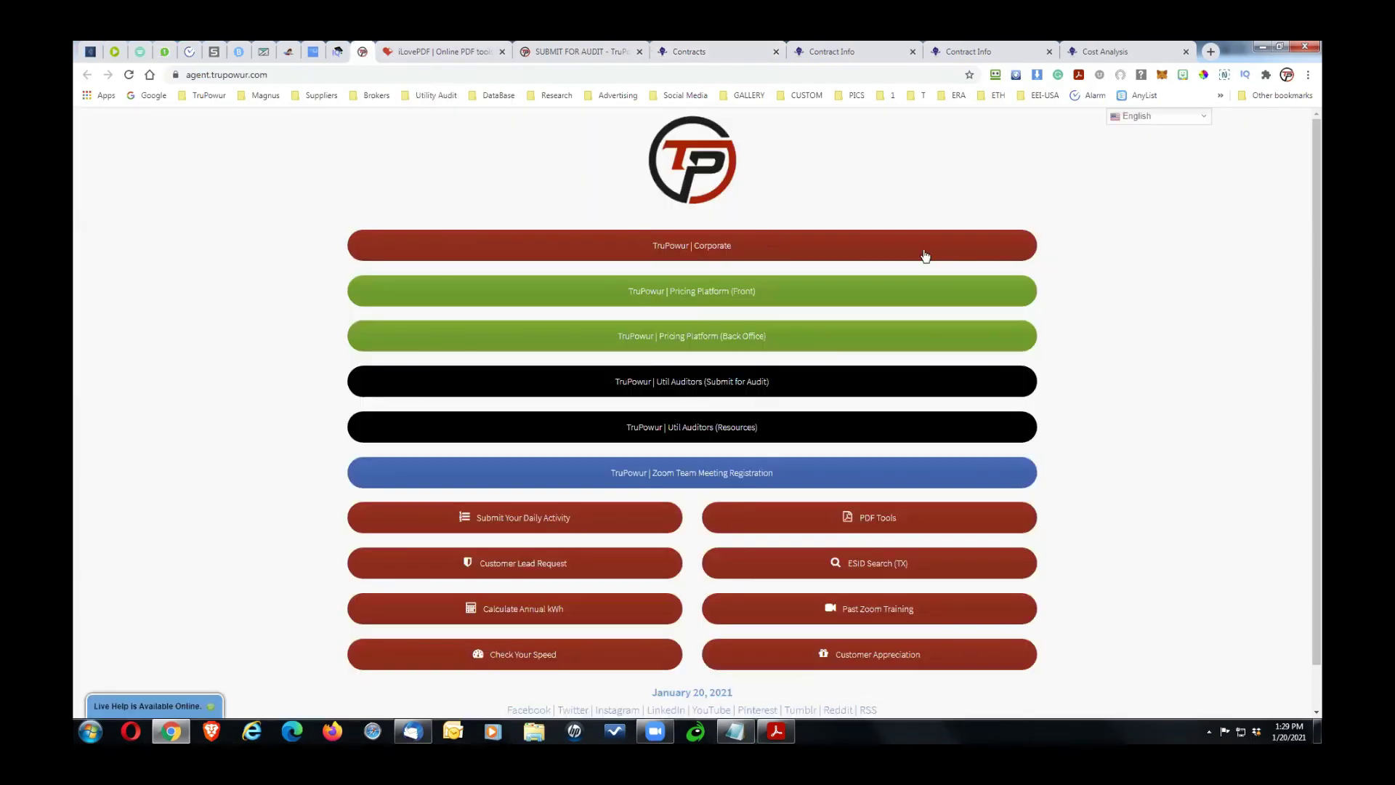